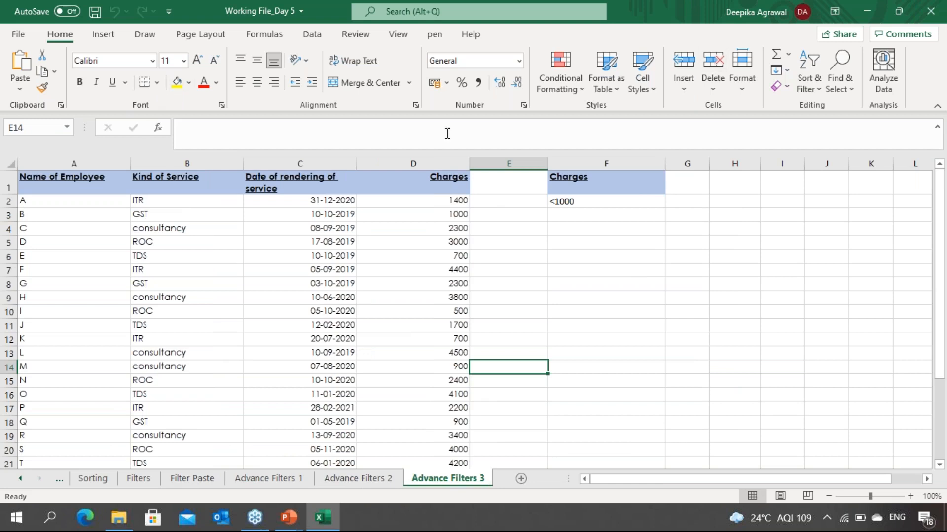
Step: Close the current workbook and reopen the macro-enabled 'Working File_Day 5' from the 12.09.2021 folder
{"action": "left_click", "coordinate": [932, 10]}
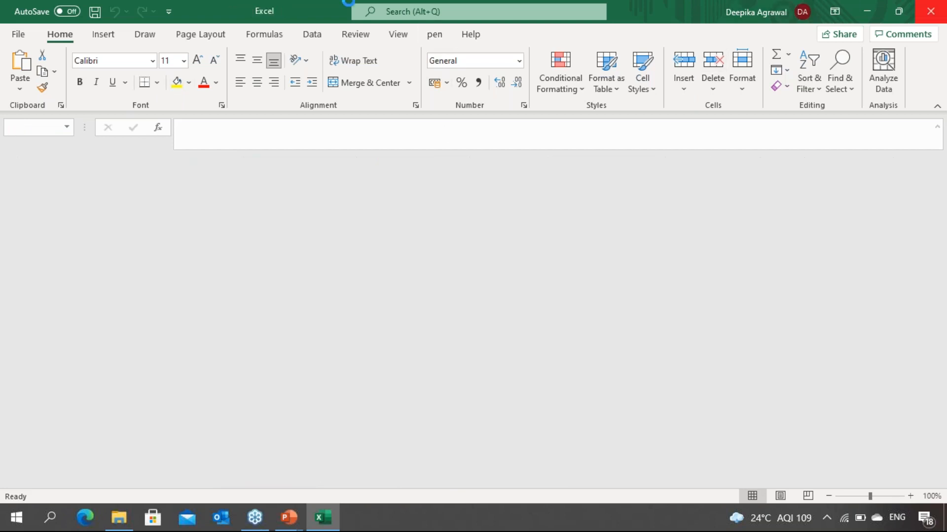
{"action": "left_click", "coordinate": [179, 112]}
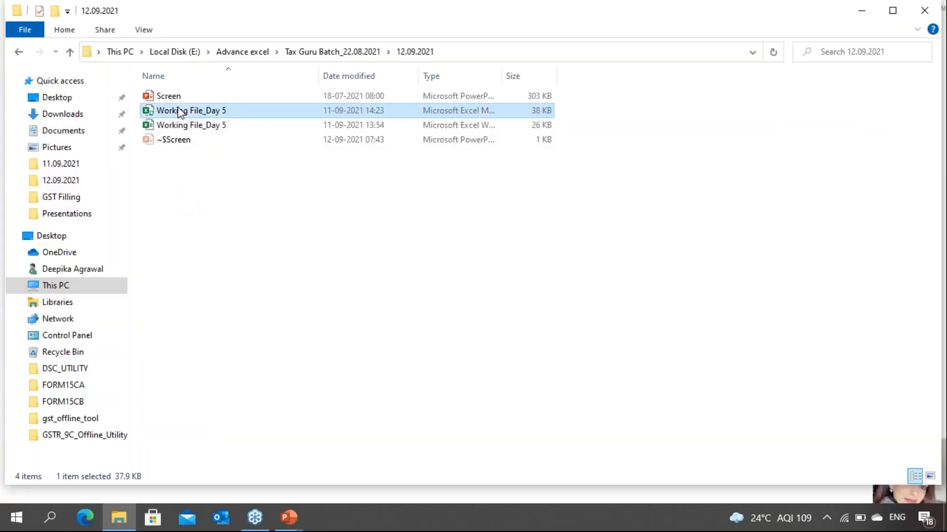
{"action": "double_click", "coordinate": [179, 111]}
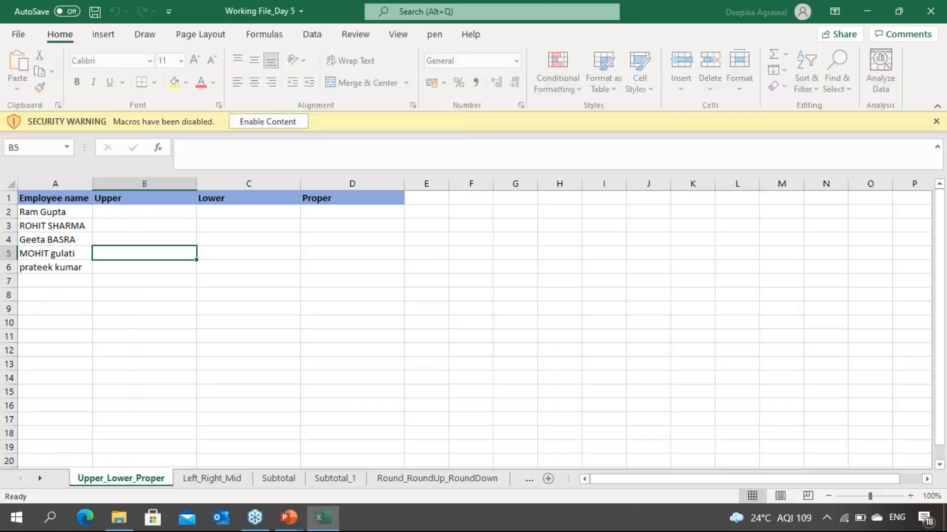
{"action": "left_click", "coordinate": [160, 419]}
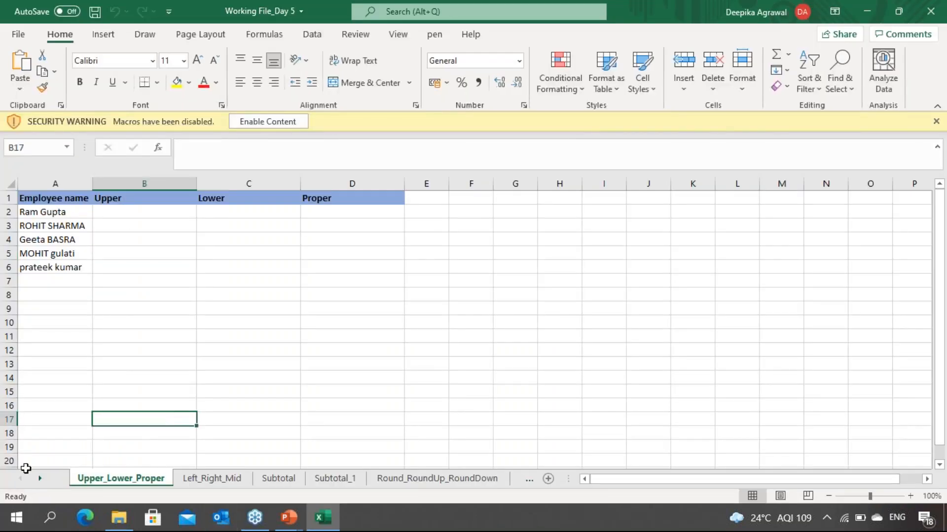
{"action": "left_click", "coordinate": [43, 479]}
{"action": "left_click", "coordinate": [43, 479]}
{"action": "left_click", "coordinate": [43, 479]}
{"action": "left_click", "coordinate": [43, 480]}
{"action": "left_click", "coordinate": [43, 479]}
{"action": "left_click", "coordinate": [44, 480]}
{"action": "left_click", "coordinate": [43, 480]}
{"action": "left_click", "coordinate": [43, 479]}
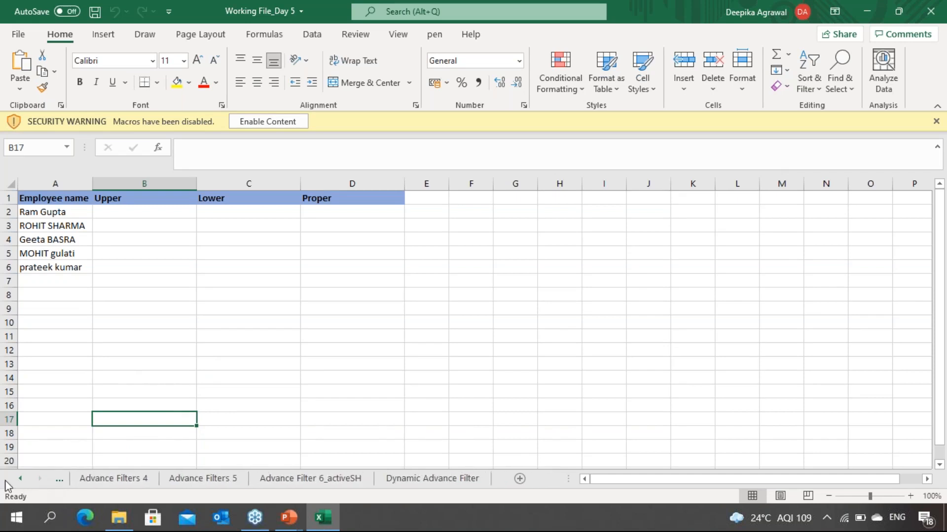
{"action": "left_click", "coordinate": [20, 480]}
Step: Save the workbook as an Excel Workbook named 'Working File_Day 5 without macros', continuing without the macros
{"action": "left_click", "coordinate": [180, 351]}
{"action": "key", "text": "F12"}
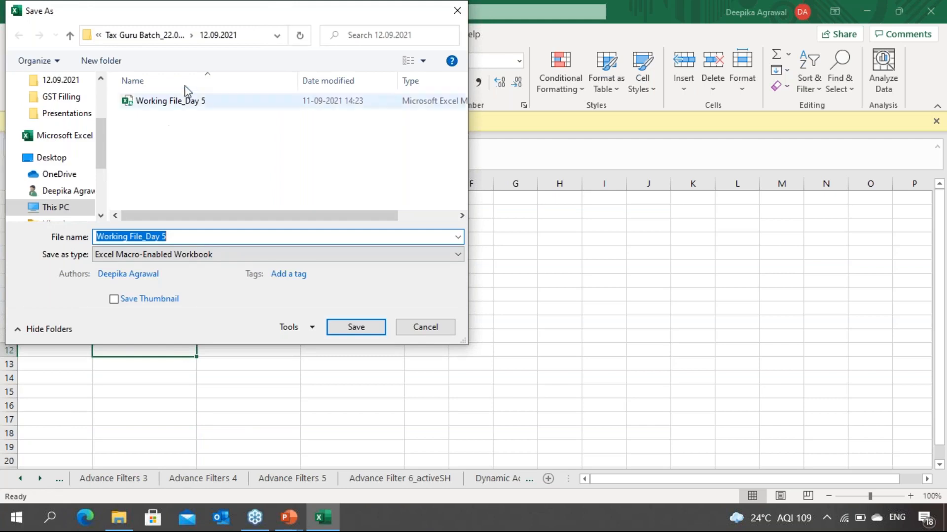
{"action": "left_click", "coordinate": [220, 255]}
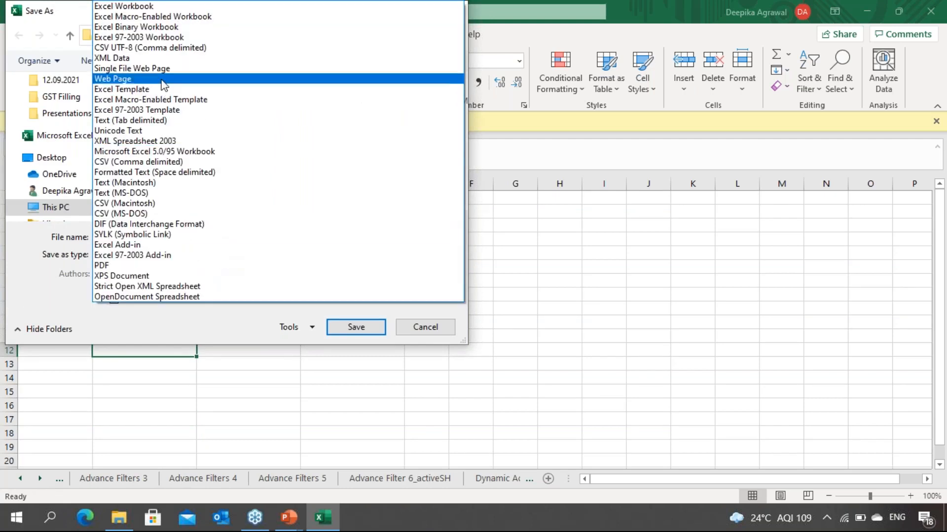
{"action": "left_click", "coordinate": [156, 8]}
{"action": "left_click", "coordinate": [184, 235]}
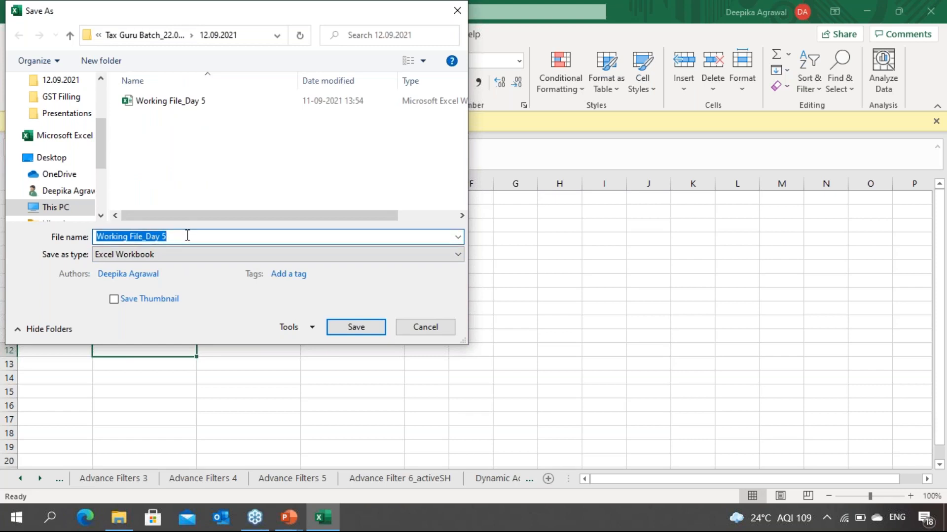
{"action": "left_click", "coordinate": [186, 235]}
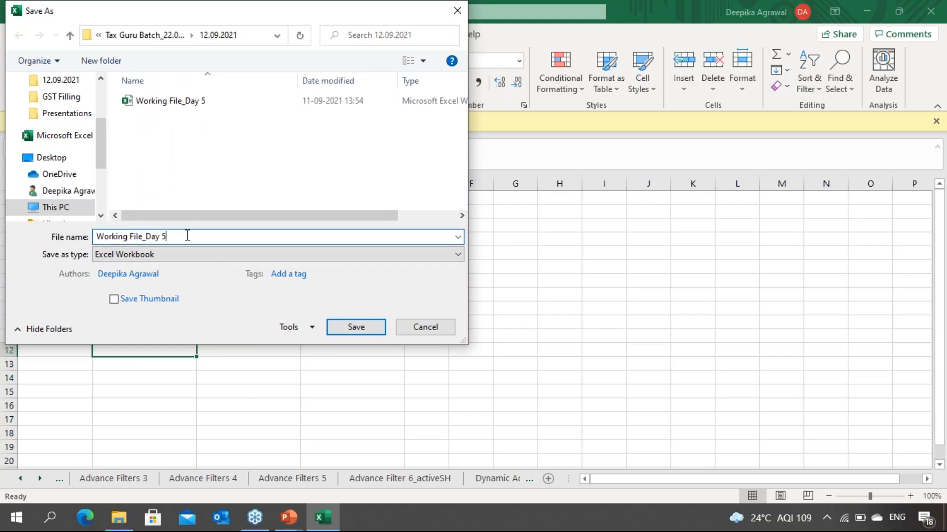
{"action": "type", "text": "without macros"}
{"action": "key", "text": "Return"}
{"action": "left_click", "coordinate": [429, 324]}
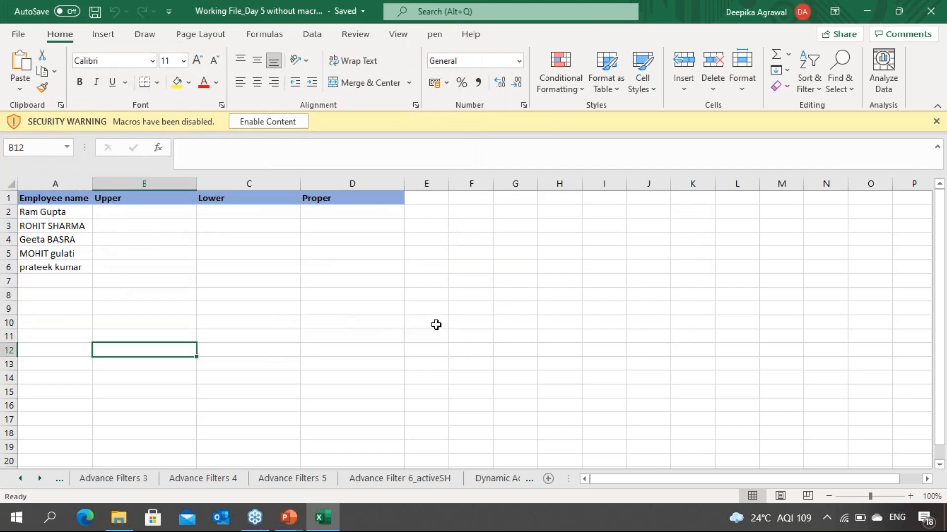
{"action": "left_click", "coordinate": [294, 279]}
Step: Close the workbook and paste a duplicate of 'Working File_Day 5 without macros' into the same folder
{"action": "left_click", "coordinate": [930, 11]}
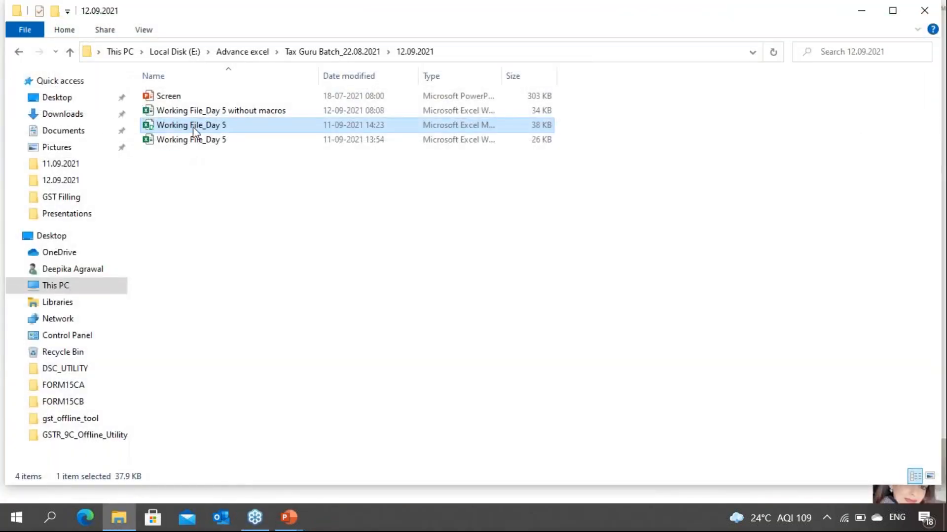
{"action": "left_click", "coordinate": [197, 142]}
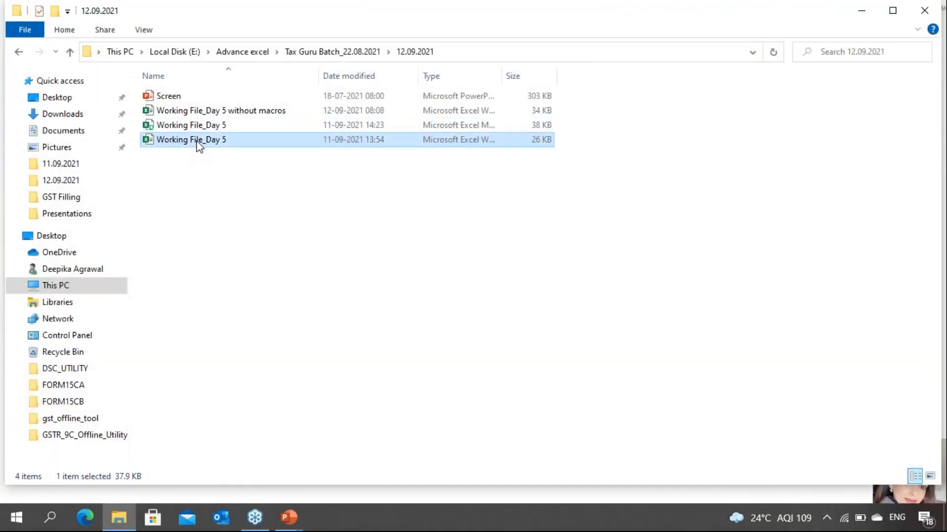
{"action": "left_click", "coordinate": [207, 113]}
{"action": "left_click_drag", "start_coordinate": [208, 113], "coordinate": [790, 136]}
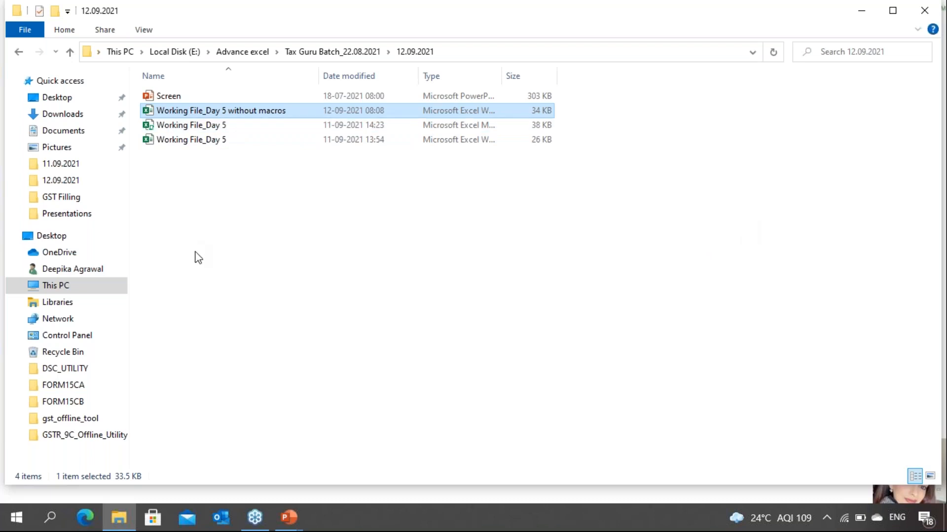
{"action": "key", "text": "ctrl+v"}
Step: Rename the duplicate to 'Working File_Day 5 without macros_Class file'
{"action": "key", "text": "F2"}
{"action": "key", "text": "Right"}
{"action": "key", "text": "BackSpace"}
{"action": "key", "text": "BackSpace"}
{"action": "key", "text": "BackSpace"}
{"action": "key", "text": "BackSpace"}
{"action": "key", "text": "BackSpace"}
{"action": "key", "text": "BackSpace"}
{"action": "key", "text": "BackSpace"}
{"action": "type", "text": "_"}
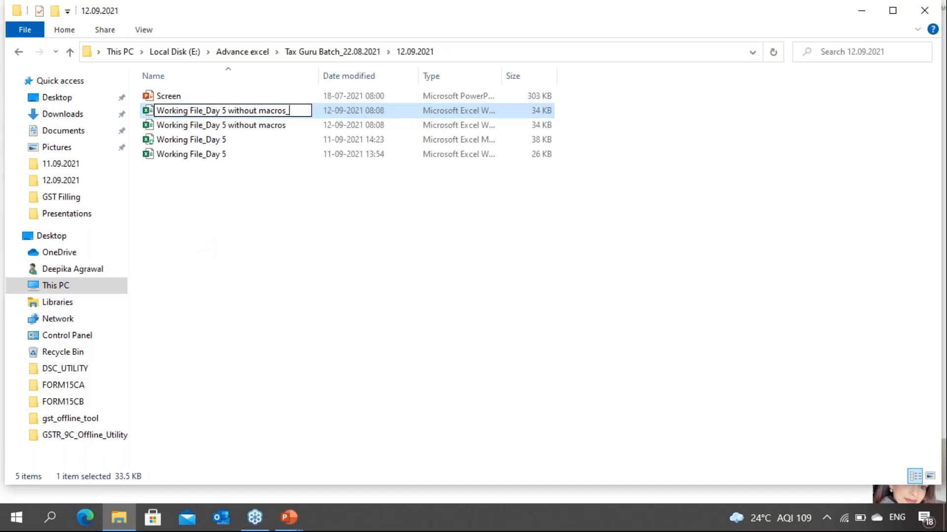
{"action": "type", "text": "Class file"}
{"action": "key", "text": "Return"}
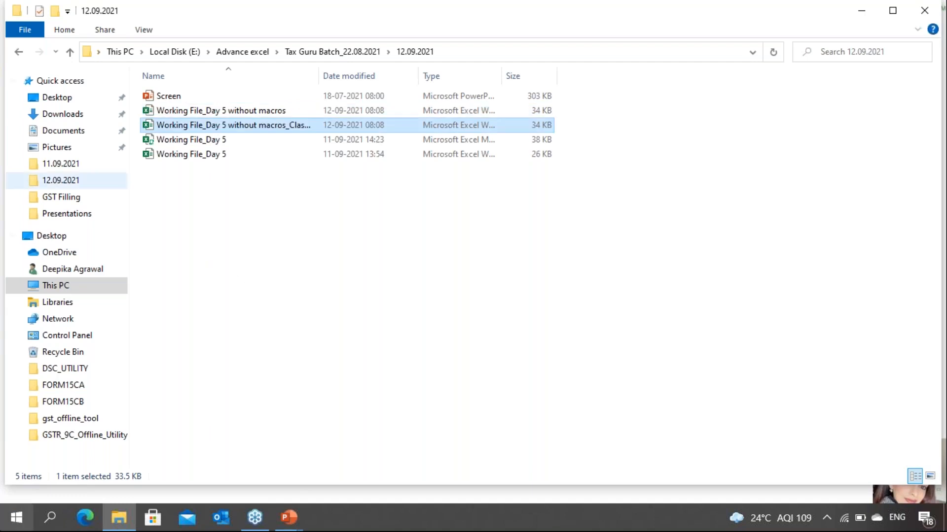
Step: Open the 'Working File_Day 5 without macros_Class file' workbook on the Upper_Lower_Proper sheet and select cell B2
{"action": "left_click_drag", "start_coordinate": [320, 74], "coordinate": [439, 76]}
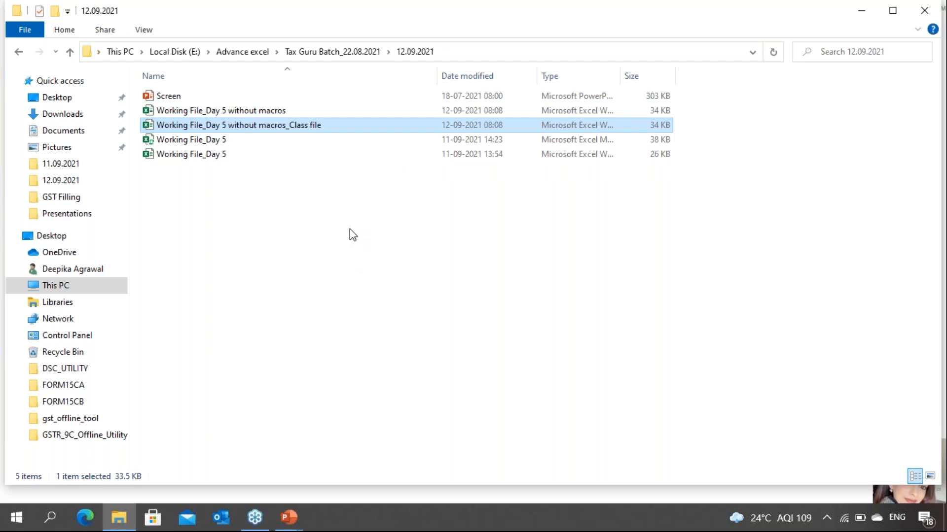
{"action": "double_click", "coordinate": [301, 127]}
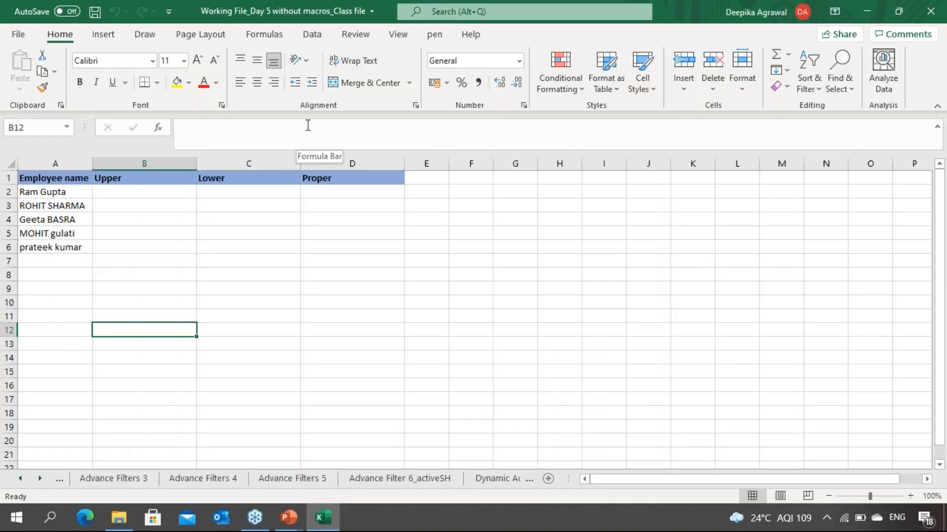
{"action": "left_click_drag", "start_coordinate": [22, 480], "coordinate": [26, 481]}
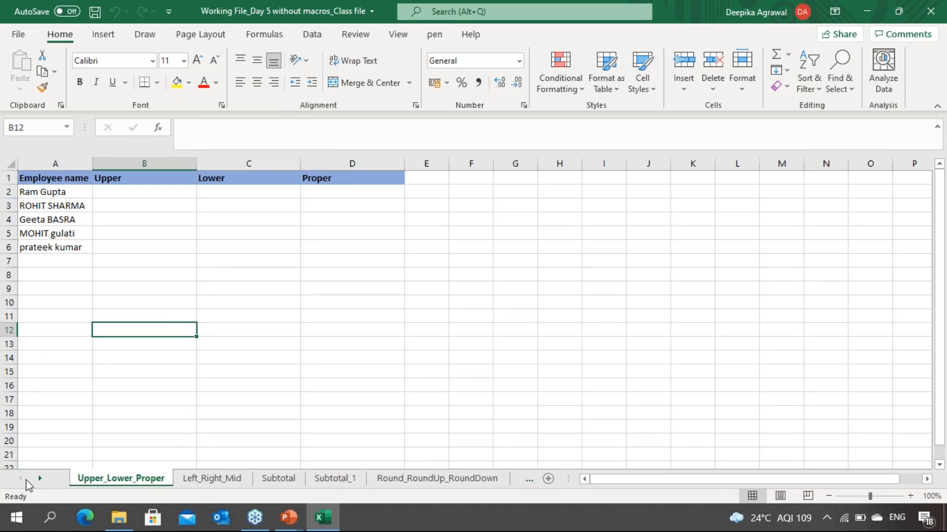
{"action": "left_click", "coordinate": [173, 177]}
{"action": "left_click", "coordinate": [154, 231]}
{"action": "left_click", "coordinate": [154, 191]}
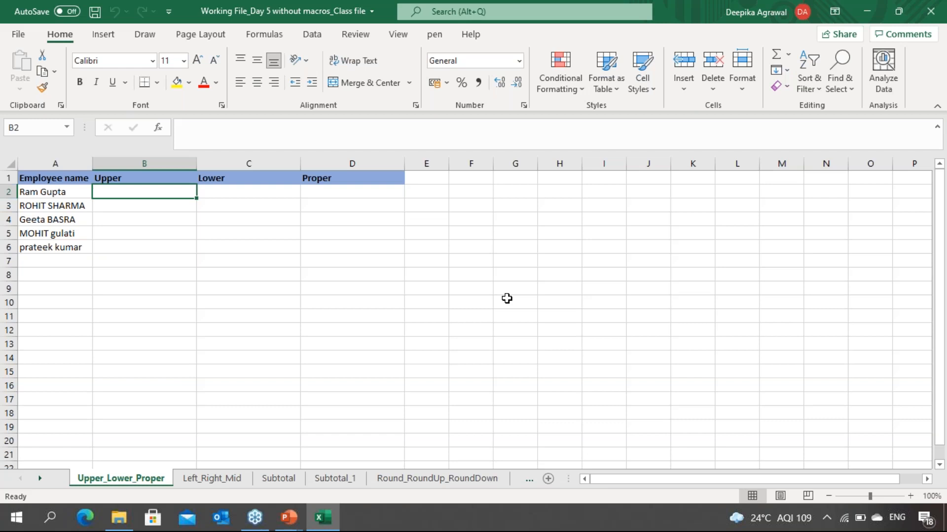
Step: Switch to the presentation and handwrite notes: Upper – caps, Lower – small, Proper – 1st → cap, rest → small
{"action": "key", "text": "alt+Tab"}
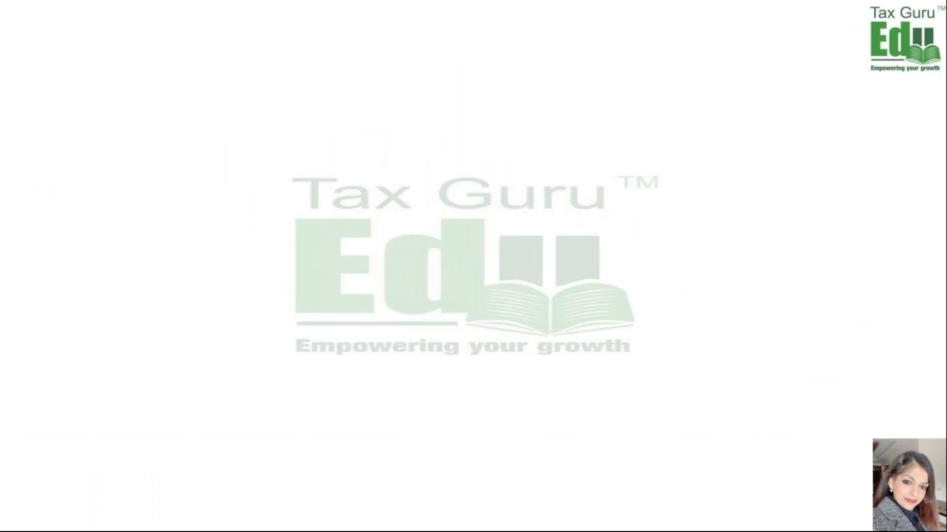
{"action": "mouse_move", "coordinate": [294, 112]}
{"action": "left_mouse_down"}
{"action": "mouse_move", "coordinate": [299, 129]}
{"action": "mouse_move", "coordinate": [446, 93]}
{"action": "mouse_move", "coordinate": [520, 89]}
{"action": "left_mouse_up"}
{"action": "mouse_move", "coordinate": [311, 174]}
{"action": "left_mouse_down"}
{"action": "mouse_move", "coordinate": [355, 180]}
{"action": "mouse_move", "coordinate": [425, 166]}
{"action": "left_mouse_up"}
{"action": "left_click_drag", "start_coordinate": [479, 147], "coordinate": [467, 166]}
{"action": "left_click_drag", "start_coordinate": [525, 152], "coordinate": [536, 157]}
{"action": "mouse_move", "coordinate": [539, 138]}
{"action": "left_mouse_down"}
{"action": "mouse_move", "coordinate": [541, 151]}
{"action": "mouse_move", "coordinate": [580, 155]}
{"action": "left_mouse_up"}
{"action": "mouse_move", "coordinate": [325, 232]}
{"action": "left_mouse_down"}
{"action": "mouse_move", "coordinate": [331, 255]}
{"action": "mouse_move", "coordinate": [329, 242]}
{"action": "left_mouse_up"}
{"action": "mouse_move", "coordinate": [347, 243]}
{"action": "left_mouse_down"}
{"action": "mouse_move", "coordinate": [349, 254]}
{"action": "mouse_move", "coordinate": [384, 237]}
{"action": "mouse_move", "coordinate": [399, 253]}
{"action": "left_mouse_up"}
{"action": "left_click_drag", "start_coordinate": [394, 238], "coordinate": [474, 219]}
{"action": "mouse_move", "coordinate": [526, 196]}
{"action": "left_mouse_down"}
{"action": "mouse_move", "coordinate": [537, 215]}
{"action": "mouse_move", "coordinate": [565, 195]}
{"action": "left_mouse_up"}
{"action": "mouse_move", "coordinate": [562, 191]}
{"action": "left_mouse_down"}
{"action": "mouse_move", "coordinate": [583, 182]}
{"action": "mouse_move", "coordinate": [612, 202]}
{"action": "left_mouse_up"}
{"action": "left_click_drag", "start_coordinate": [640, 191], "coordinate": [631, 203]}
{"action": "left_click_drag", "start_coordinate": [644, 191], "coordinate": [669, 196]}
{"action": "mouse_move", "coordinate": [668, 188]}
{"action": "left_mouse_down"}
{"action": "mouse_move", "coordinate": [681, 208]}
{"action": "mouse_move", "coordinate": [689, 183]}
{"action": "left_mouse_up"}
{"action": "left_click_drag", "start_coordinate": [520, 253], "coordinate": [547, 244]}
{"action": "left_click_drag", "start_coordinate": [554, 250], "coordinate": [567, 257]}
{"action": "left_click_drag", "start_coordinate": [567, 252], "coordinate": [590, 260]}
{"action": "left_click_drag", "start_coordinate": [578, 253], "coordinate": [630, 236]}
{"action": "mouse_move", "coordinate": [622, 231]}
{"action": "left_mouse_down"}
{"action": "mouse_move", "coordinate": [651, 252]}
{"action": "mouse_move", "coordinate": [689, 239]}
{"action": "mouse_move", "coordinate": [731, 242]}
{"action": "left_mouse_up"}
{"action": "left_click_drag", "start_coordinate": [626, 280], "coordinate": [690, 261]}
{"action": "left_click_drag", "start_coordinate": [622, 287], "coordinate": [698, 269]}
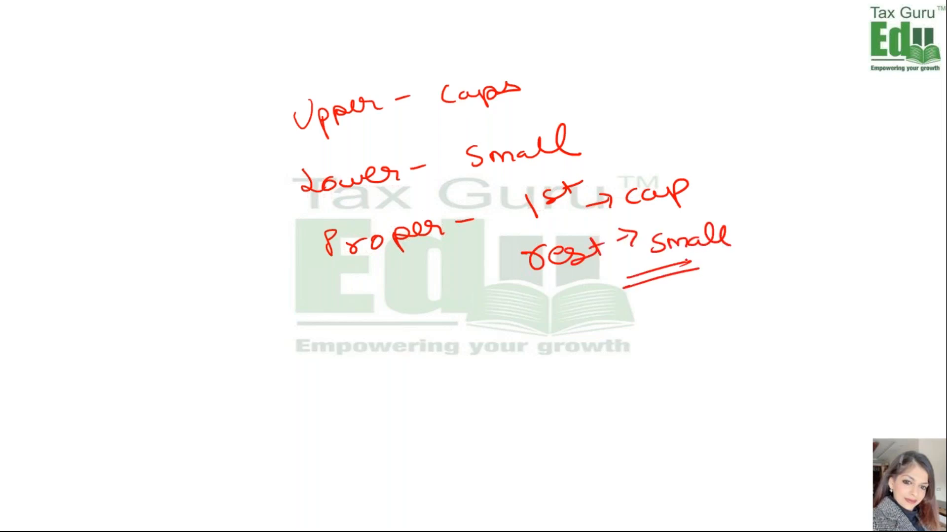
{"action": "key", "text": "alt+Tab"}
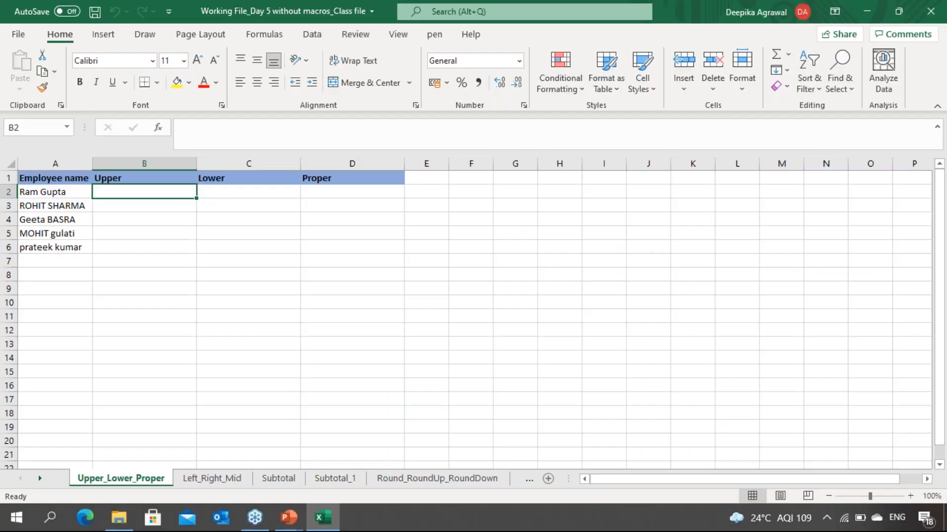
Step: Enter =UPPER(A2) in B2 to convert the first employee name to capitals
{"action": "type", "text": "=u"}
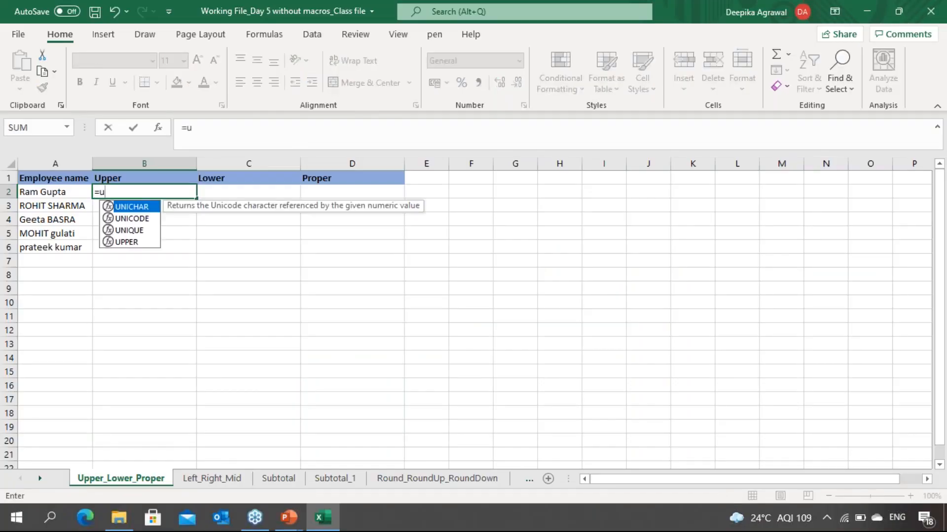
{"action": "type", "text": "pp"}
{"action": "key", "text": "Tab"}
{"action": "left_click", "coordinate": [49, 192]}
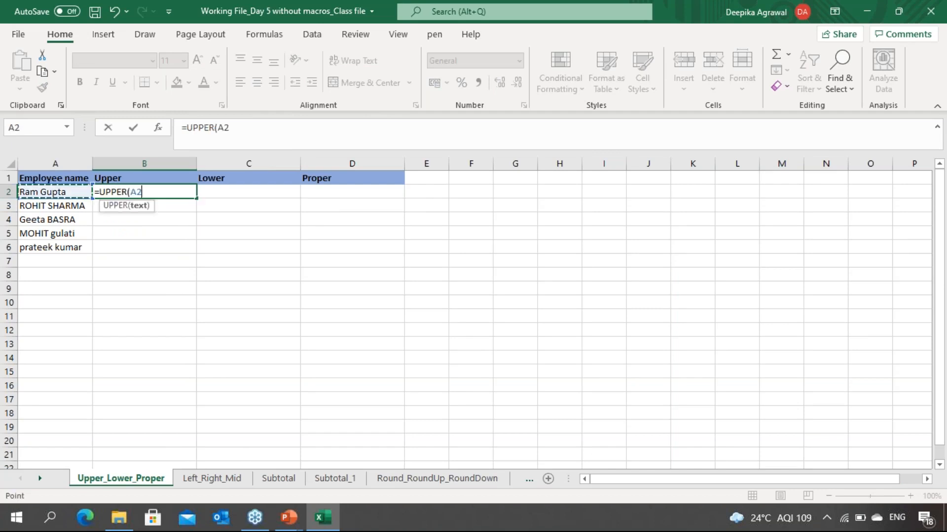
{"action": "type", "text": ")"}
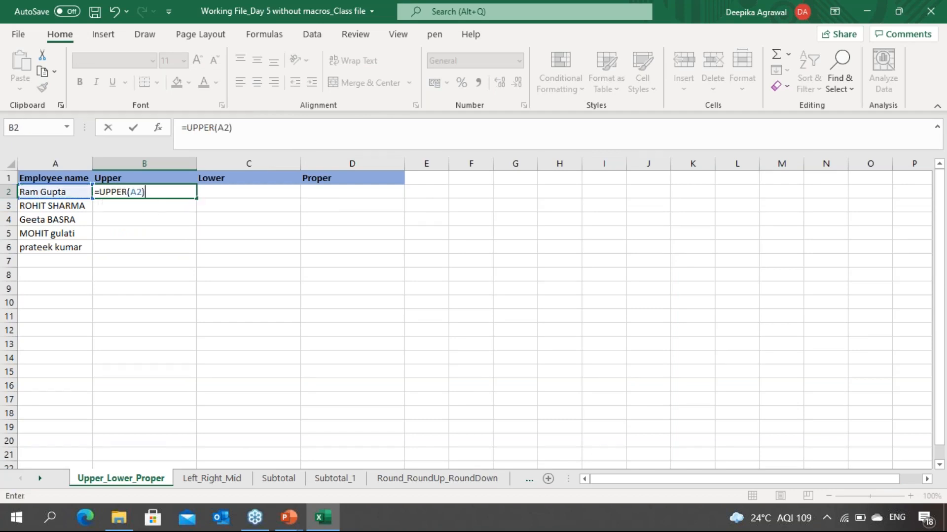
{"action": "key", "text": "Return"}
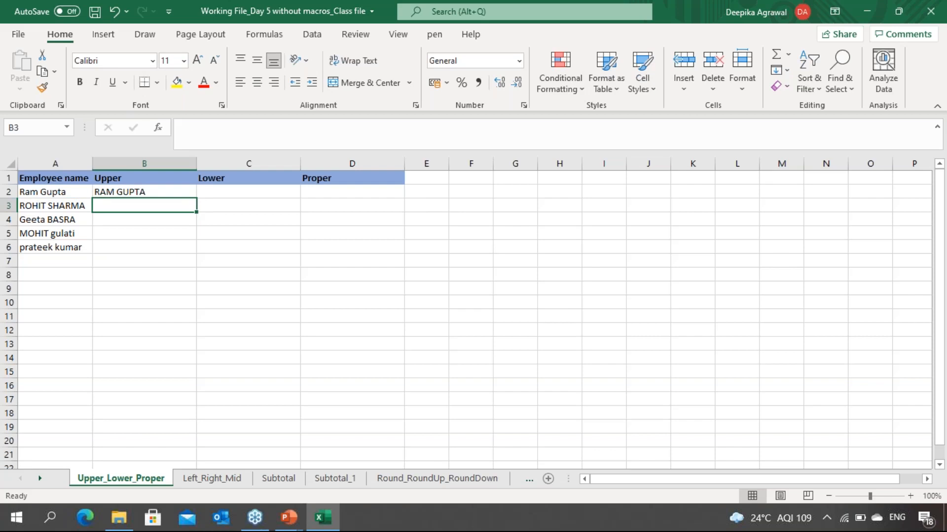
Step: Enter =LOWER(A2) in C2 to convert the first employee name to lowercase
{"action": "left_click", "coordinate": [50, 192]}
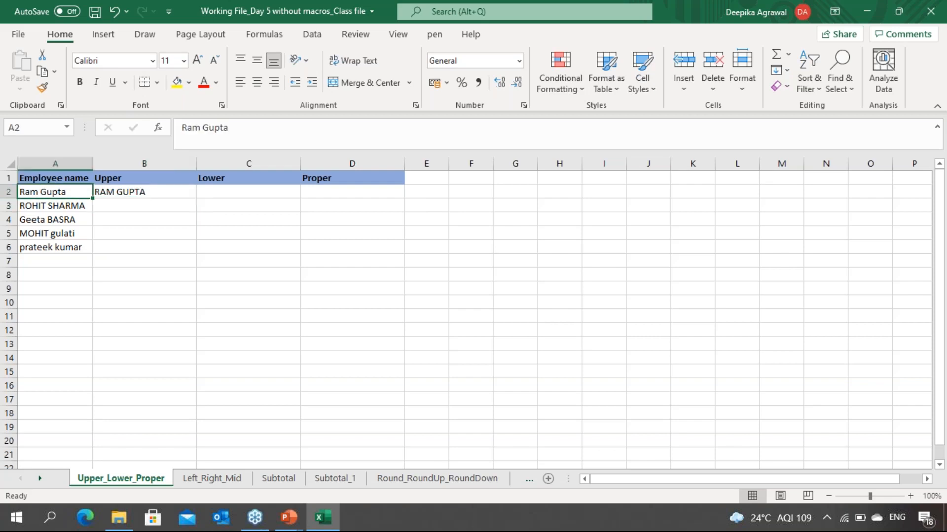
{"action": "left_click", "coordinate": [144, 192]}
{"action": "left_click", "coordinate": [248, 192]}
{"action": "type", "text": "=lower"}
{"action": "key", "text": "Tab"}
{"action": "key", "text": "Left"}
{"action": "key", "text": "Left"}
{"action": "type", "text": ")"}
{"action": "key", "text": "Return"}
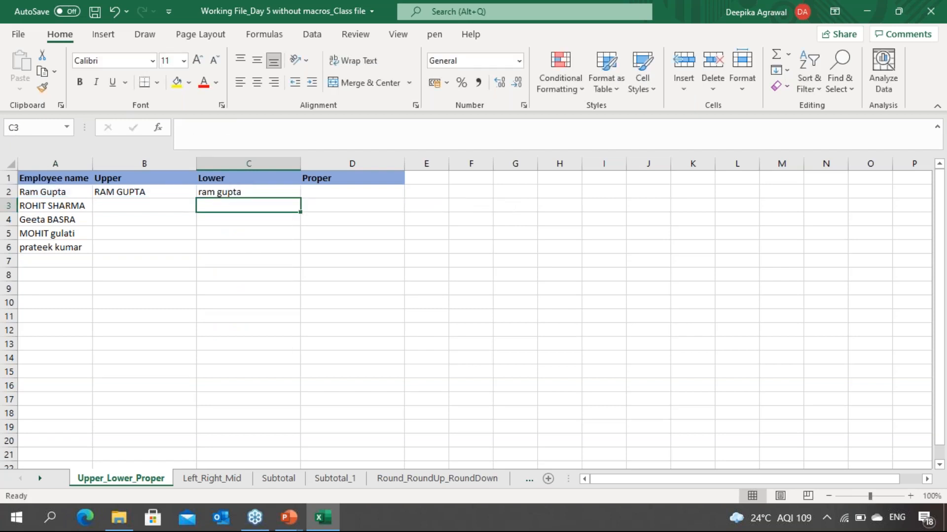
Step: Enter =PROPER(A2) in D2 to capitalise the first letter of each word of the name
{"action": "left_click", "coordinate": [352, 191]}
{"action": "type", "text": "="}
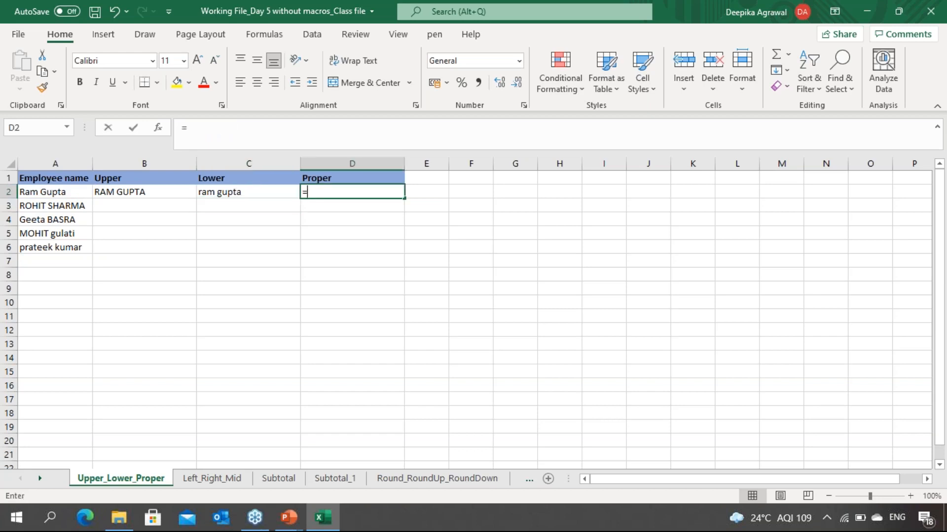
{"action": "type", "text": "proper("}
{"action": "key", "text": "Left"}
{"action": "key", "text": "Left"}
{"action": "key", "text": "Left"}
{"action": "key", "text": "Return"}
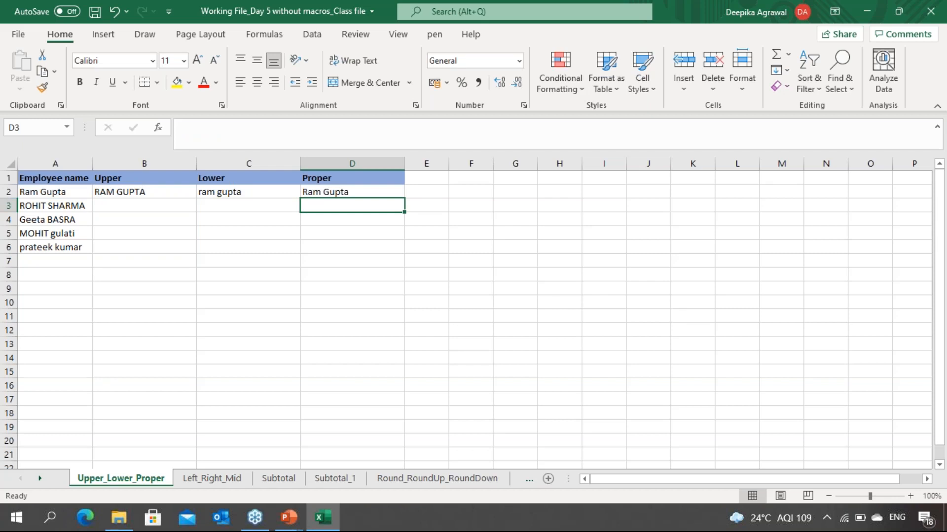
Step: Select B2:D6 and fill the three formulas down for all employee names
{"action": "key", "text": "Left"}
{"action": "key", "text": "Left"}
{"action": "key", "text": "Left"}
{"action": "key", "text": "Right"}
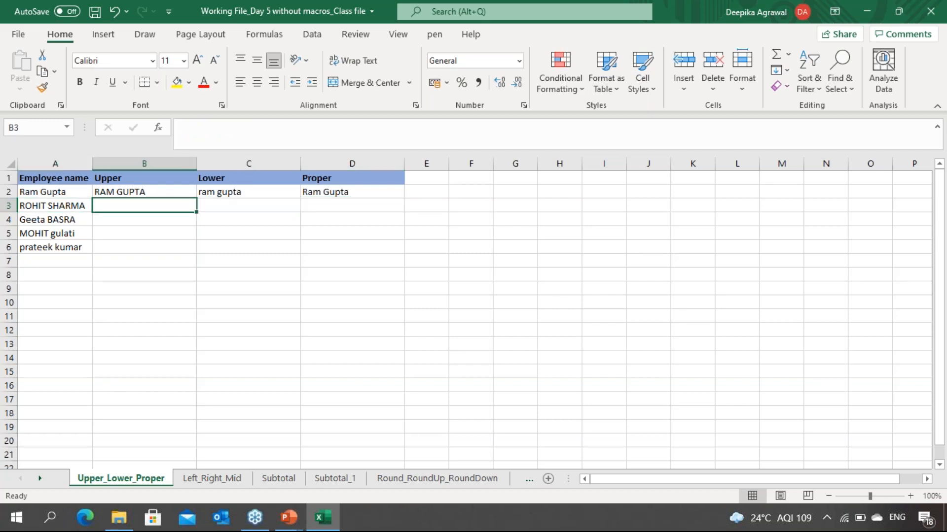
{"action": "key", "text": "Up"}
{"action": "key", "text": "Down"}
{"action": "key", "text": "Down"}
{"action": "key", "text": "Down"}
{"action": "key", "text": "Down"}
{"action": "key", "text": "Down"}
{"action": "key", "text": "Up"}
{"action": "key", "text": "Up"}
{"action": "key", "text": "Up"}
{"action": "key", "text": "Up"}
{"action": "key", "text": "Up"}
{"action": "key", "text": "shift+Down"}
{"action": "key", "text": "shift+Down"}
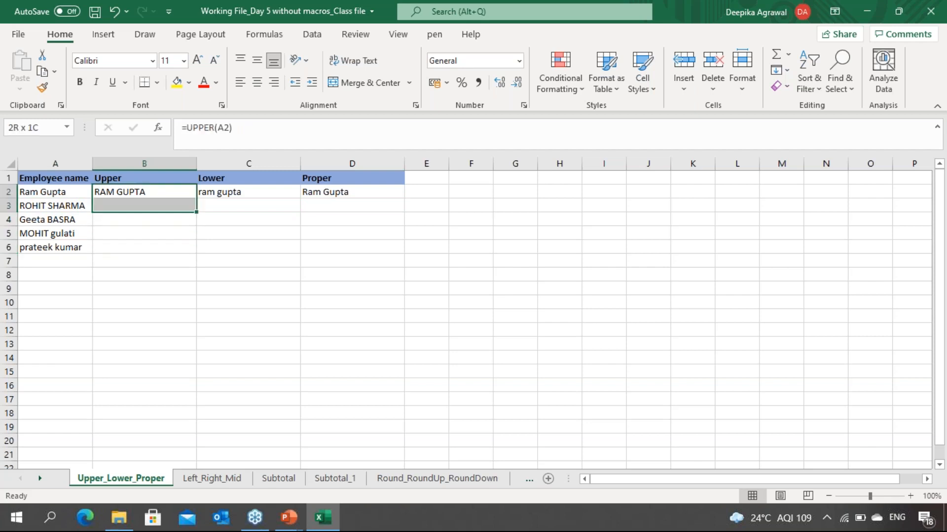
{"action": "key", "text": "shift+Right"}
{"action": "key", "text": "shift+Right"}
{"action": "key", "text": "shift+Down"}
{"action": "key", "text": "shift+Down"}
{"action": "key", "text": "shift+Down"}
{"action": "key", "text": "shift+Up"}
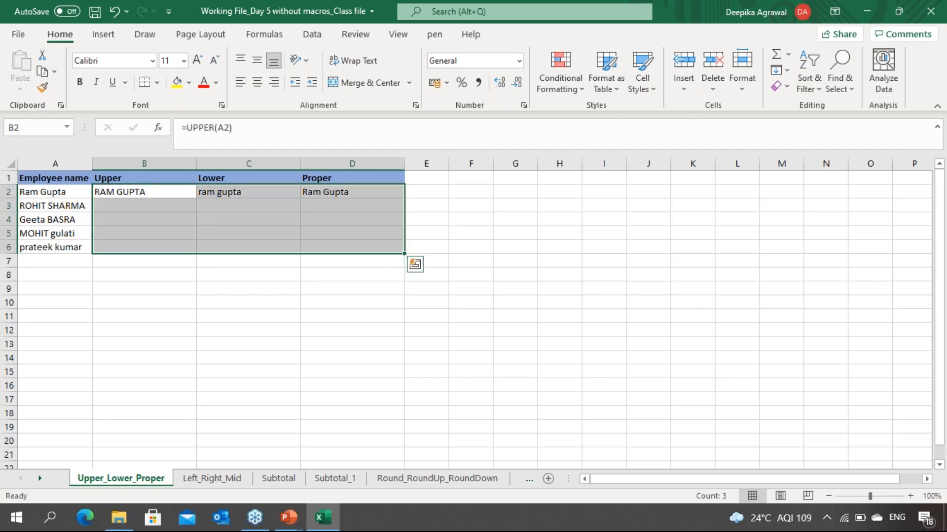
{"action": "key", "text": "ctrl+d"}
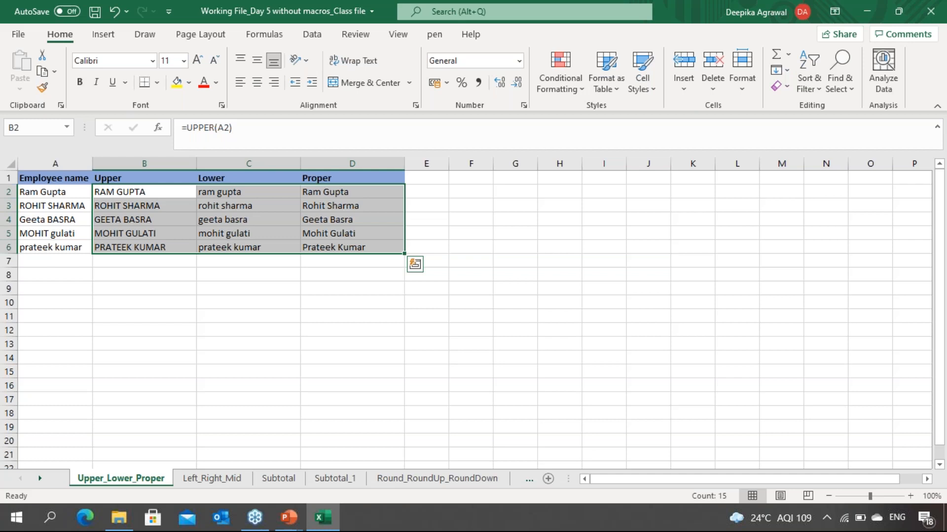
{"action": "left_click", "coordinate": [763, 94]}
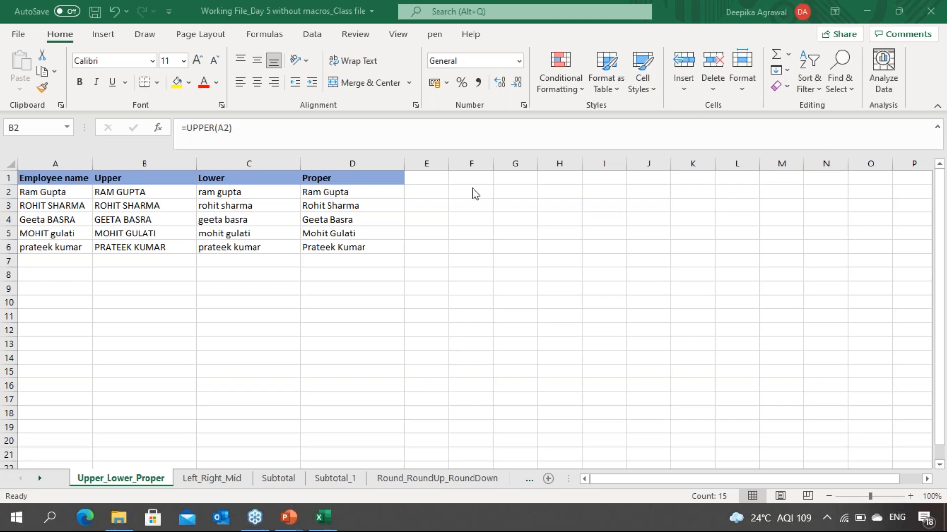
Step: Switch to the Left_Right_Mid sheet and review the vendor names, codes and loan account numbers
{"action": "left_click", "coordinate": [426, 218]}
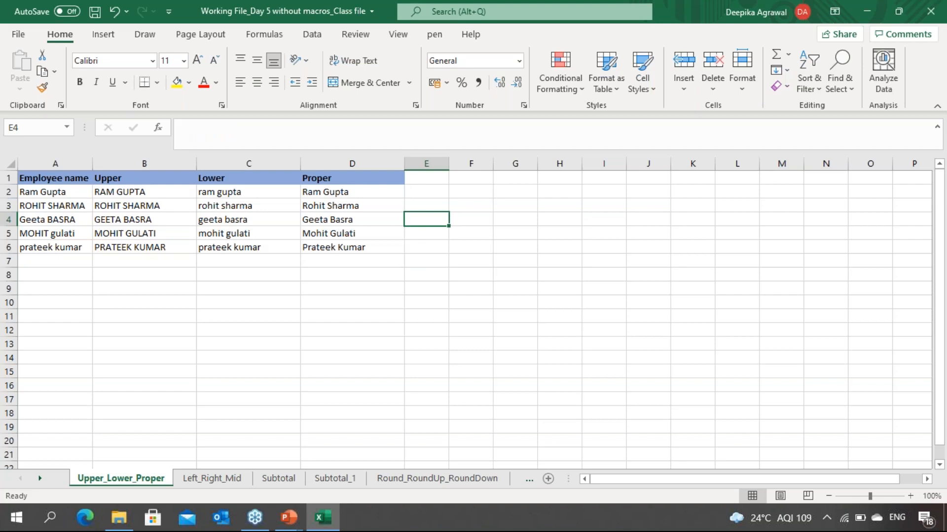
{"action": "key", "text": "ctrl+Page_Down"}
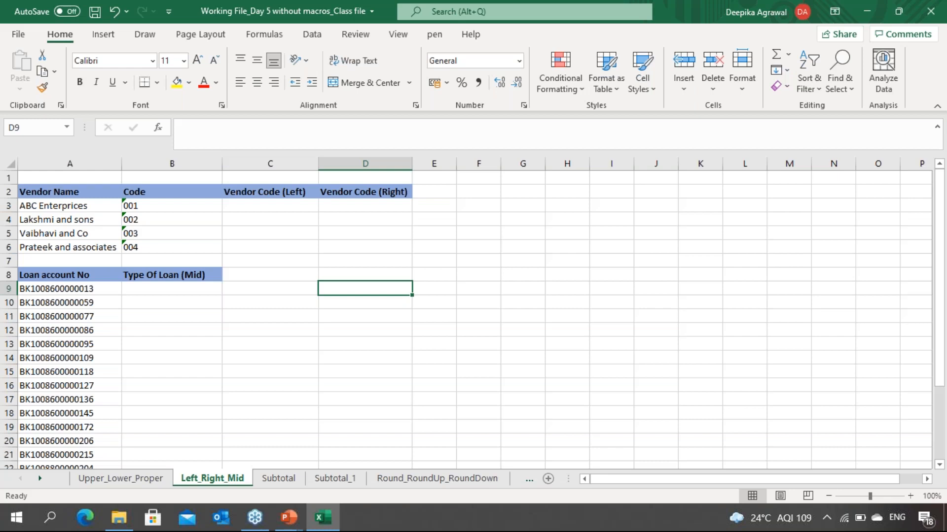
{"action": "key", "text": "Up"}
{"action": "key", "text": "Up"}
{"action": "key", "text": "Up"}
{"action": "key", "text": "Up"}
{"action": "key", "text": "Up"}
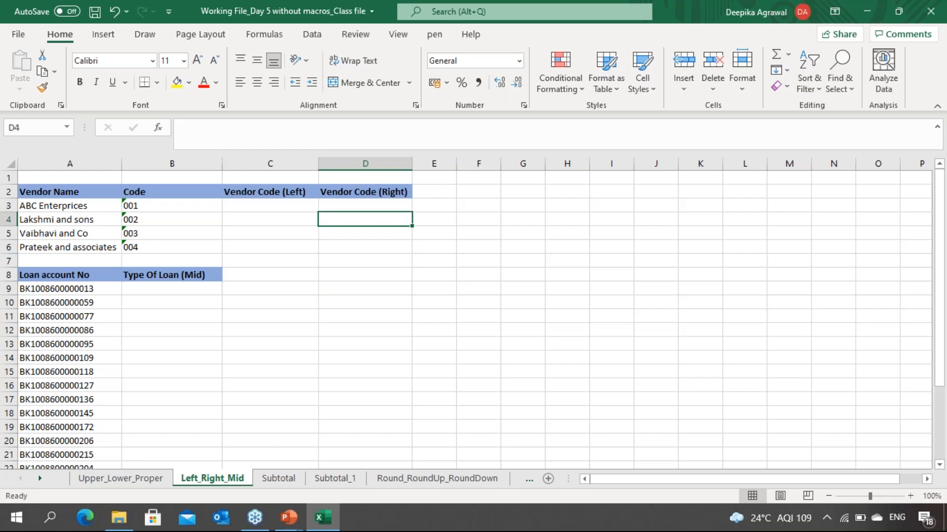
{"action": "key", "text": "Left"}
{"action": "key", "text": "Up"}
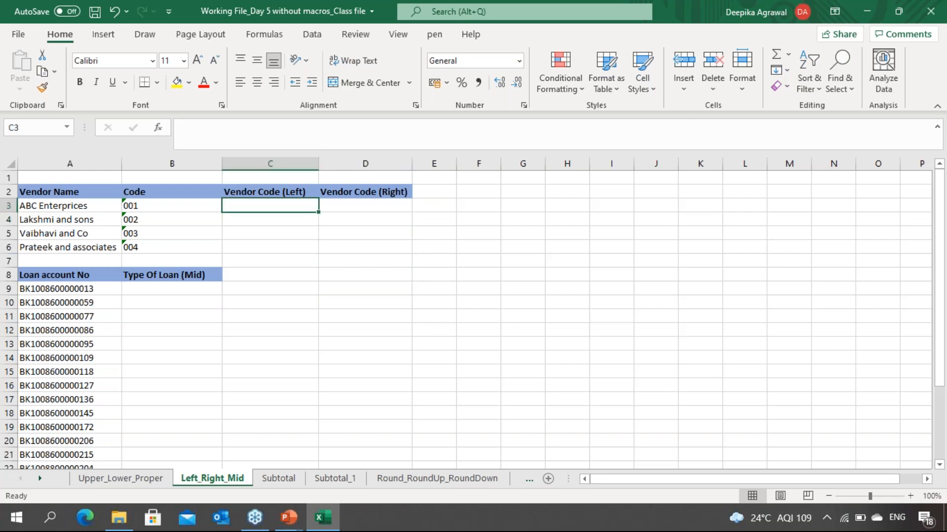
{"action": "key", "text": "Left"}
{"action": "key", "text": "Left"}
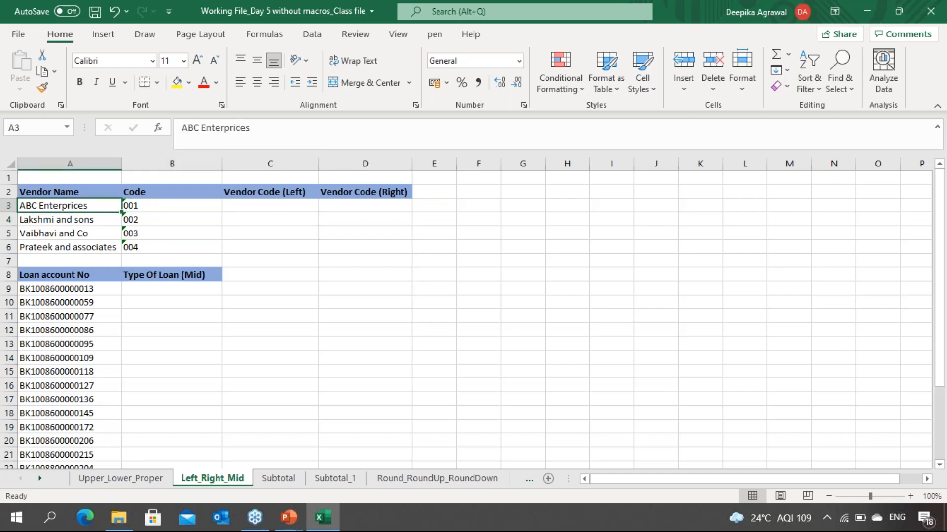
{"action": "key", "text": "Down"}
{"action": "key", "text": "Down"}
{"action": "key", "text": "Up"}
{"action": "key", "text": "Up"}
{"action": "key", "text": "Down"}
{"action": "key", "text": "Down"}
{"action": "key", "text": "Down"}
{"action": "key", "text": "Right"}
{"action": "key", "text": "Up"}
{"action": "key", "text": "Up"}
{"action": "key", "text": "Up"}
{"action": "key", "text": "Up"}
{"action": "key", "text": "Down"}
{"action": "key", "text": "Down"}
{"action": "key", "text": "Down"}
{"action": "key", "text": "Down"}
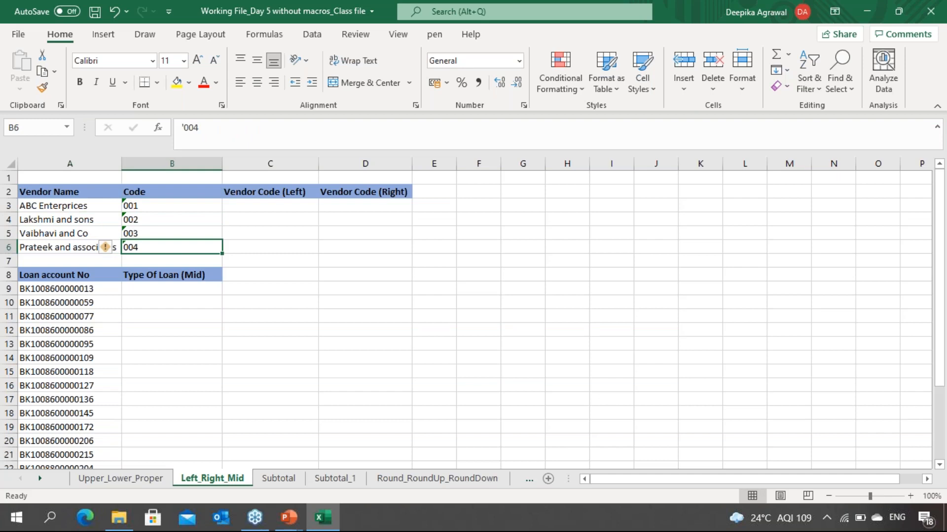
{"action": "key", "text": "Up"}
{"action": "key", "text": "Up"}
{"action": "key", "text": "Up"}
{"action": "key", "text": "Right"}
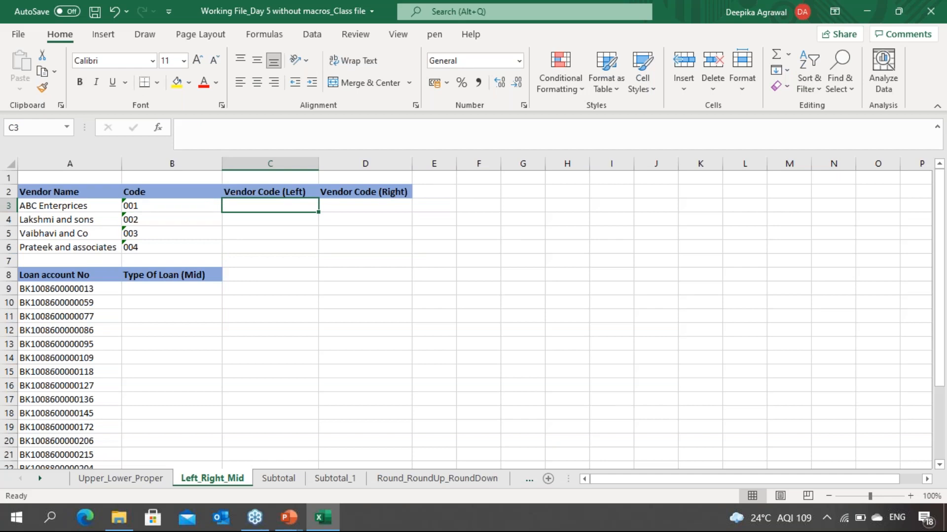
Step: On the presentation slide, clear the earlier ink and handwrite that a vendor code is the first 3 alphabets plus the assigned number, joined by concatenate
{"action": "key", "text": "alt+Tab"}
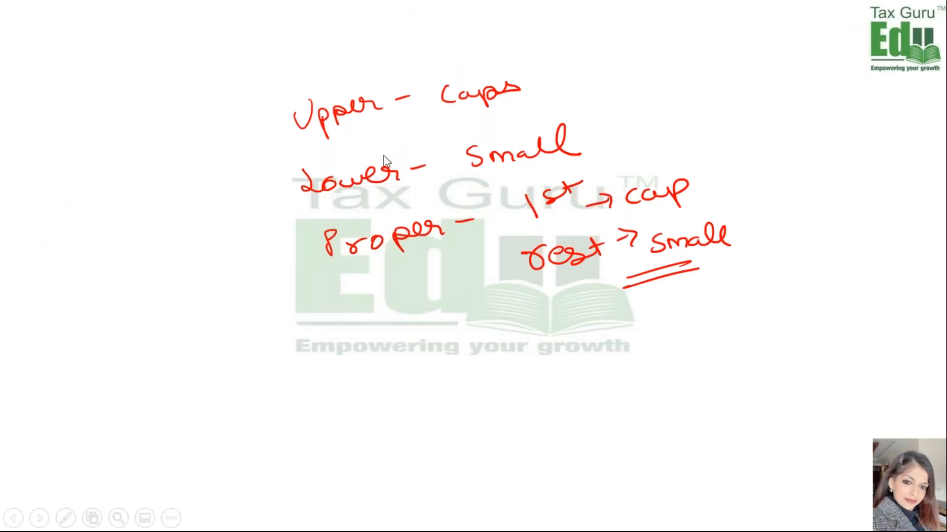
{"action": "key", "text": "e"}
{"action": "key", "text": "ctrl+p"}
{"action": "left_click_drag", "start_coordinate": [249, 43], "coordinate": [245, 75]}
{"action": "mouse_move", "coordinate": [326, 60]}
{"action": "left_mouse_down"}
{"action": "mouse_move", "coordinate": [410, 77]}
{"action": "mouse_move", "coordinate": [425, 64]}
{"action": "left_mouse_up"}
{"action": "left_click", "coordinate": [364, 70]}
{"action": "mouse_move", "coordinate": [456, 58]}
{"action": "left_mouse_down"}
{"action": "mouse_move", "coordinate": [449, 70]}
{"action": "mouse_move", "coordinate": [515, 69]}
{"action": "mouse_move", "coordinate": [530, 58]}
{"action": "left_mouse_up"}
{"action": "left_click", "coordinate": [489, 63]}
{"action": "left_click_drag", "start_coordinate": [313, 97], "coordinate": [519, 79]}
{"action": "left_click_drag", "start_coordinate": [217, 125], "coordinate": [220, 143]}
{"action": "left_click", "coordinate": [241, 133]}
{"action": "mouse_move", "coordinate": [218, 127]}
{"action": "left_mouse_down"}
{"action": "mouse_move", "coordinate": [231, 125]}
{"action": "mouse_move", "coordinate": [245, 143]}
{"action": "mouse_move", "coordinate": [267, 137]}
{"action": "left_mouse_up"}
{"action": "left_click", "coordinate": [232, 123]}
{"action": "left_click_drag", "start_coordinate": [266, 133], "coordinate": [290, 142]}
{"action": "mouse_move", "coordinate": [282, 134]}
{"action": "left_mouse_down"}
{"action": "mouse_move", "coordinate": [300, 125]}
{"action": "mouse_move", "coordinate": [329, 132]}
{"action": "left_mouse_up"}
{"action": "mouse_move", "coordinate": [368, 119]}
{"action": "left_mouse_down"}
{"action": "mouse_move", "coordinate": [365, 127]}
{"action": "mouse_move", "coordinate": [395, 101]}
{"action": "left_mouse_up"}
{"action": "mouse_move", "coordinate": [397, 115]}
{"action": "left_mouse_down"}
{"action": "mouse_move", "coordinate": [401, 133]}
{"action": "mouse_move", "coordinate": [405, 126]}
{"action": "left_mouse_up"}
{"action": "mouse_move", "coordinate": [413, 101]}
{"action": "left_mouse_down"}
{"action": "mouse_move", "coordinate": [417, 122]}
{"action": "mouse_move", "coordinate": [491, 109]}
{"action": "left_mouse_up"}
{"action": "left_click", "coordinate": [451, 112]}
{"action": "mouse_move", "coordinate": [493, 97]}
{"action": "left_mouse_down"}
{"action": "mouse_move", "coordinate": [495, 116]}
{"action": "mouse_move", "coordinate": [510, 101]}
{"action": "left_mouse_up"}
{"action": "mouse_move", "coordinate": [515, 101]}
{"action": "left_mouse_down"}
{"action": "mouse_move", "coordinate": [508, 114]}
{"action": "mouse_move", "coordinate": [540, 99]}
{"action": "left_mouse_up"}
{"action": "left_click", "coordinate": [589, 105]}
{"action": "mouse_move", "coordinate": [532, 96]}
{"action": "left_mouse_down"}
{"action": "mouse_move", "coordinate": [534, 110]}
{"action": "mouse_move", "coordinate": [600, 113]}
{"action": "mouse_move", "coordinate": [689, 97]}
{"action": "left_mouse_up"}
{"action": "left_click", "coordinate": [671, 106]}
{"action": "left_click_drag", "start_coordinate": [577, 148], "coordinate": [627, 146]}
{"action": "mouse_move", "coordinate": [649, 142]}
{"action": "left_mouse_down"}
{"action": "mouse_move", "coordinate": [669, 150]}
{"action": "mouse_move", "coordinate": [709, 134]}
{"action": "mouse_move", "coordinate": [711, 146]}
{"action": "left_mouse_up"}
{"action": "mouse_move", "coordinate": [442, 146]}
{"action": "left_mouse_down"}
{"action": "mouse_move", "coordinate": [556, 198]}
{"action": "mouse_move", "coordinate": [588, 180]}
{"action": "mouse_move", "coordinate": [605, 183]}
{"action": "left_mouse_up"}
{"action": "left_click_drag", "start_coordinate": [440, 157], "coordinate": [464, 154]}
{"action": "mouse_move", "coordinate": [499, 203]}
{"action": "left_mouse_down"}
{"action": "mouse_move", "coordinate": [500, 217]}
{"action": "mouse_move", "coordinate": [515, 212]}
{"action": "left_mouse_up"}
{"action": "left_click_drag", "start_coordinate": [486, 246], "coordinate": [487, 256]}
{"action": "left_click_drag", "start_coordinate": [498, 247], "coordinate": [658, 253]}
{"action": "left_click_drag", "start_coordinate": [279, 155], "coordinate": [397, 129]}
{"action": "left_click_drag", "start_coordinate": [263, 176], "coordinate": [377, 145]}
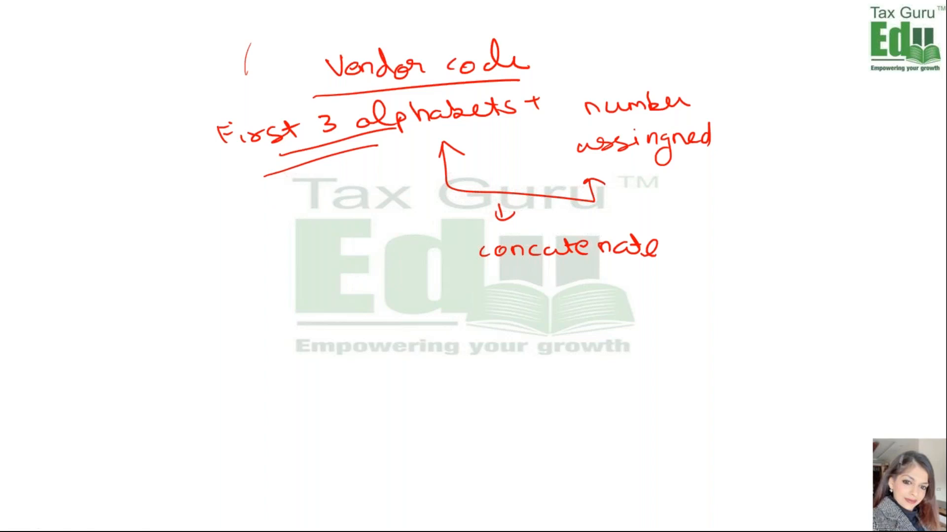
Step: Back in the workbook, enter =LEFT(A3,3) in C3 to extract the first three letters of the vendor name
{"action": "key", "text": "alt+Tab"}
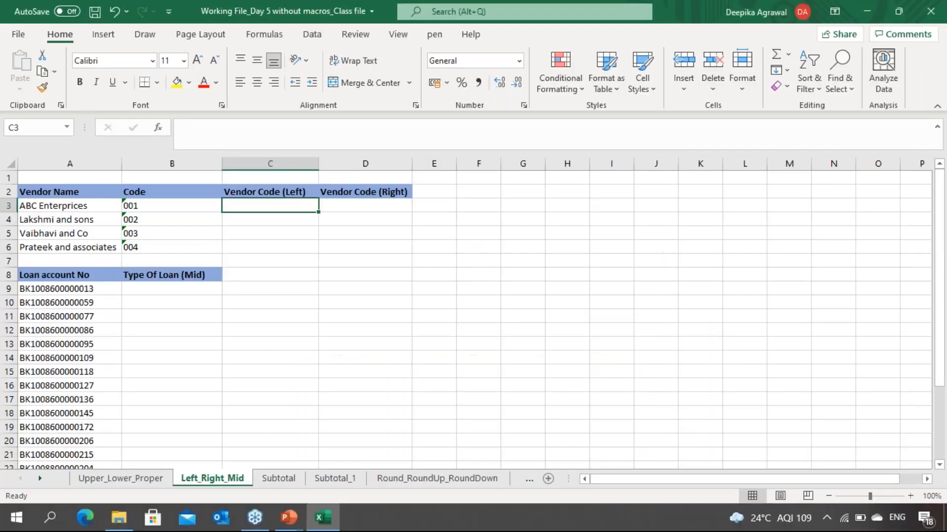
{"action": "type", "text": "=left"}
{"action": "key", "text": "Tab"}
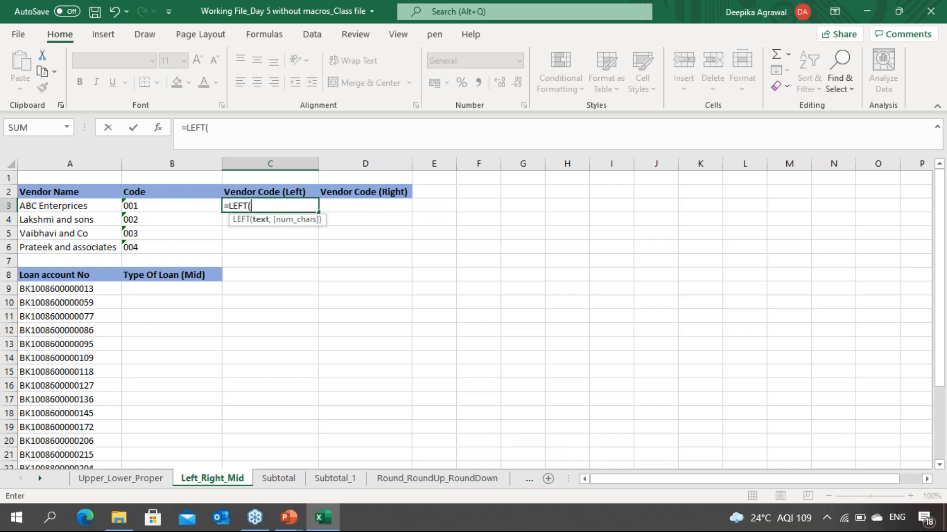
{"action": "key", "text": "Left"}
{"action": "key", "text": "Left"}
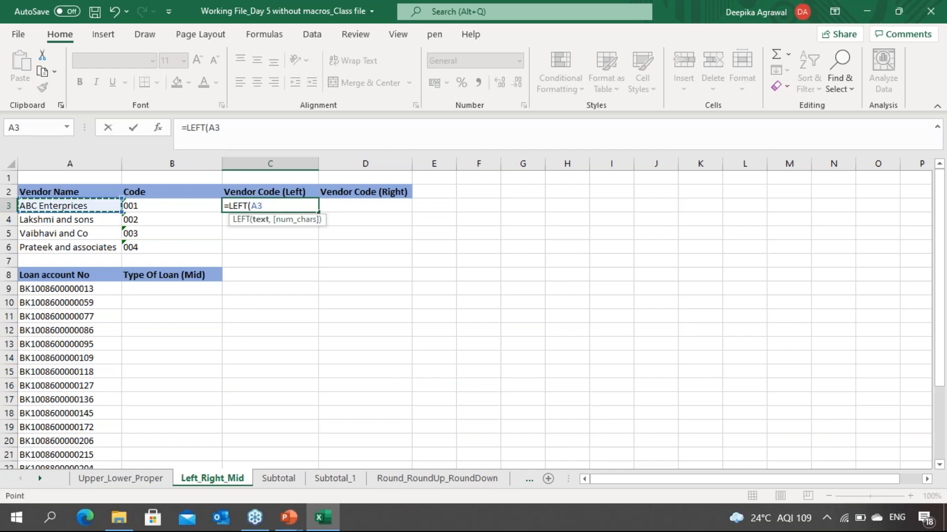
{"action": "type", "text": ","}
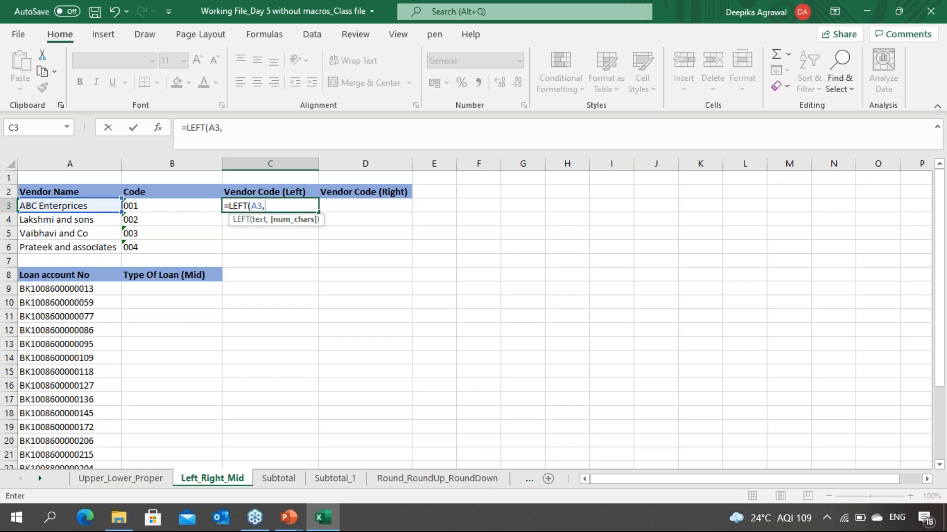
{"action": "type", "text": "3)"}
{"action": "key", "text": "Return"}
Step: Fill the LEFT formula down through C3:C6 for all vendors
{"action": "key", "text": "Up"}
{"action": "key", "text": "shift+Down"}
{"action": "key", "text": "shift+Down"}
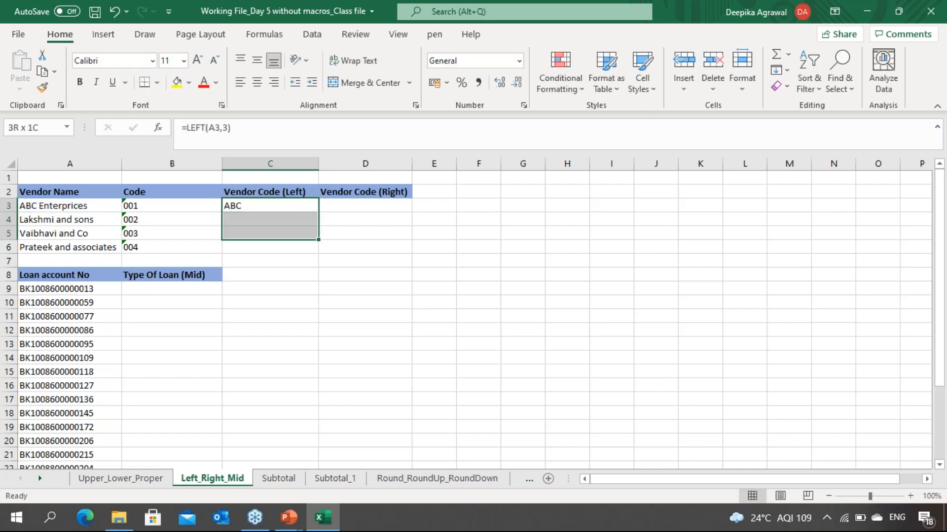
{"action": "key", "text": "shift+Down"}
{"action": "key", "text": "ctrl+d"}
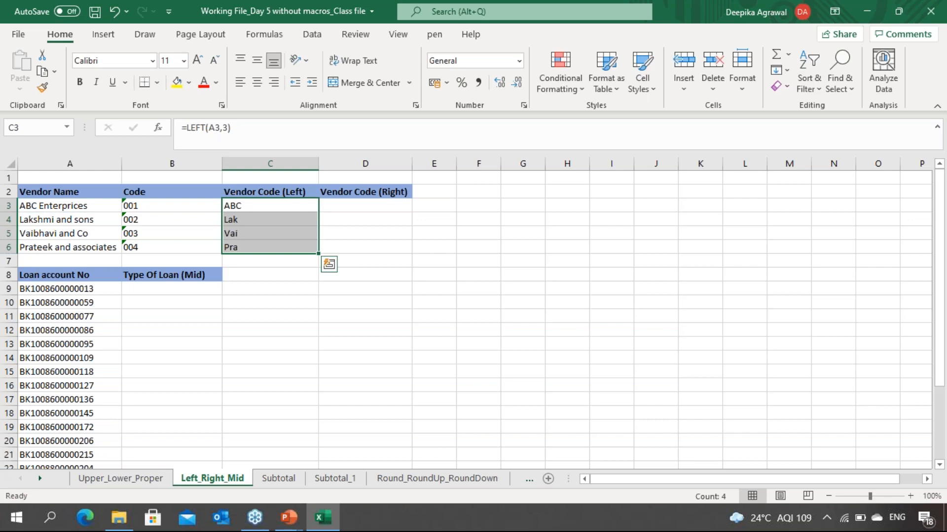
Step: Edit C3 into =concatenate(LEFT(A3,3),B3) to append the vendor's code to its first three letters
{"action": "key", "text": "Down"}
{"action": "key", "text": "Down"}
{"action": "key", "text": "Down"}
{"action": "key", "text": "Down"}
{"action": "key", "text": "Up"}
{"action": "key", "text": "Up"}
{"action": "key", "text": "Up"}
{"action": "key", "text": "Up"}
{"action": "key", "text": "Up"}
{"action": "key", "text": "Down"}
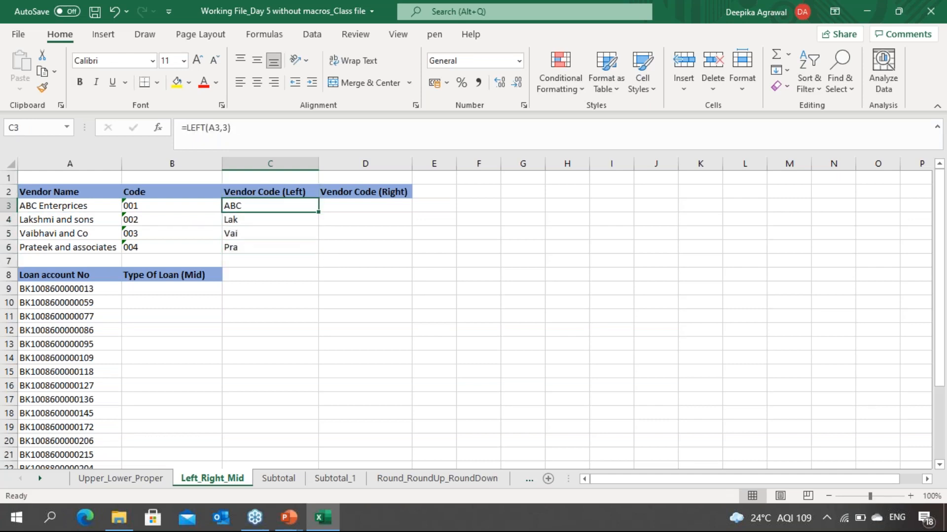
{"action": "key", "text": "F2"}
{"action": "key", "text": "Left"}
{"action": "key", "text": "Left"}
{"action": "key", "text": "Left"}
{"action": "key", "text": "Left"}
{"action": "key", "text": "Left"}
{"action": "key", "text": "Left"}
{"action": "key", "text": "Left"}
{"action": "key", "text": "Left"}
{"action": "key", "text": "Left"}
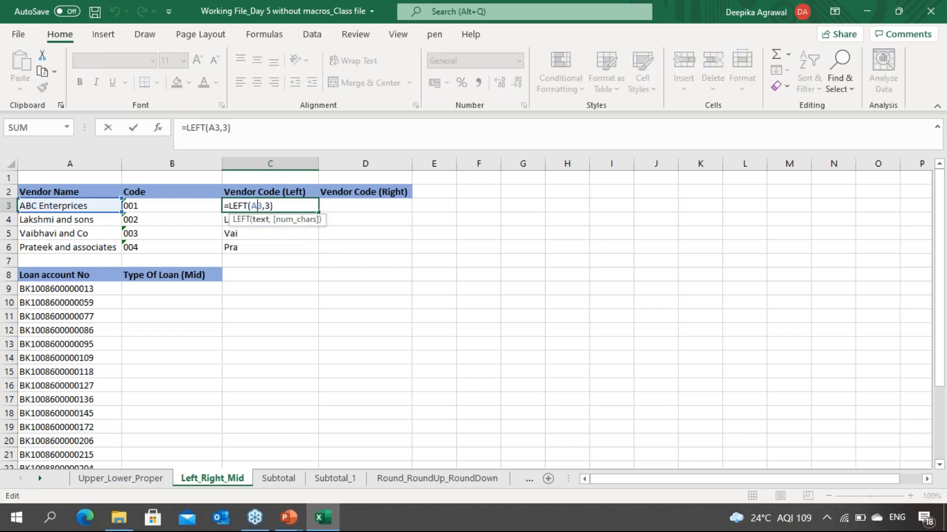
{"action": "key", "text": "Left"}
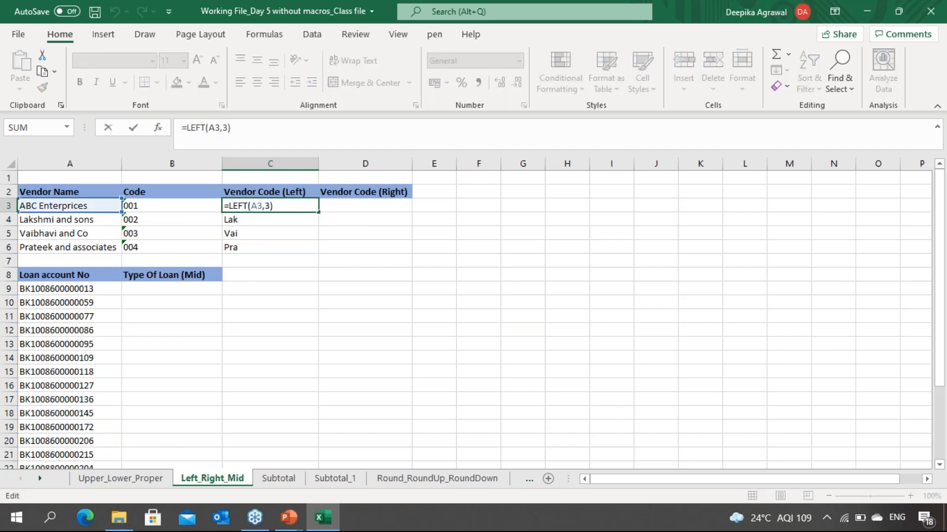
{"action": "type", "text": "concatenate"}
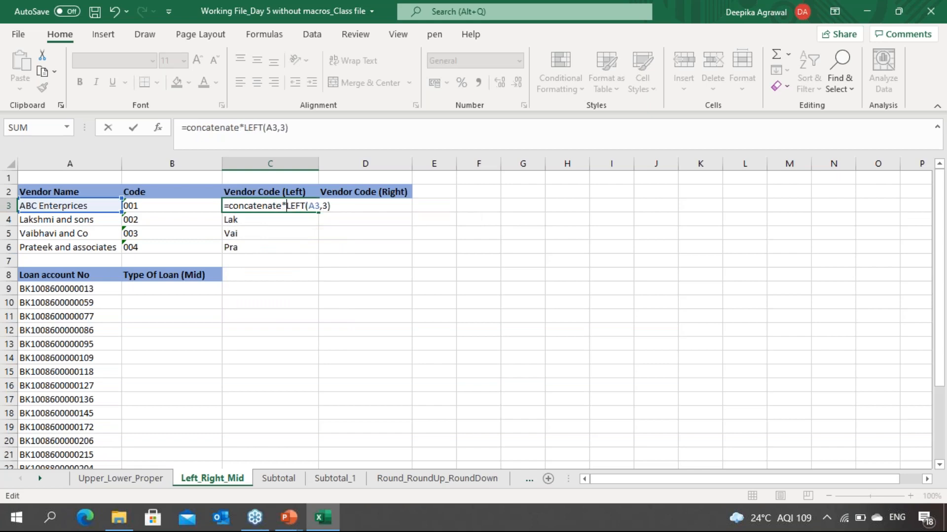
{"action": "type", "text": "("}
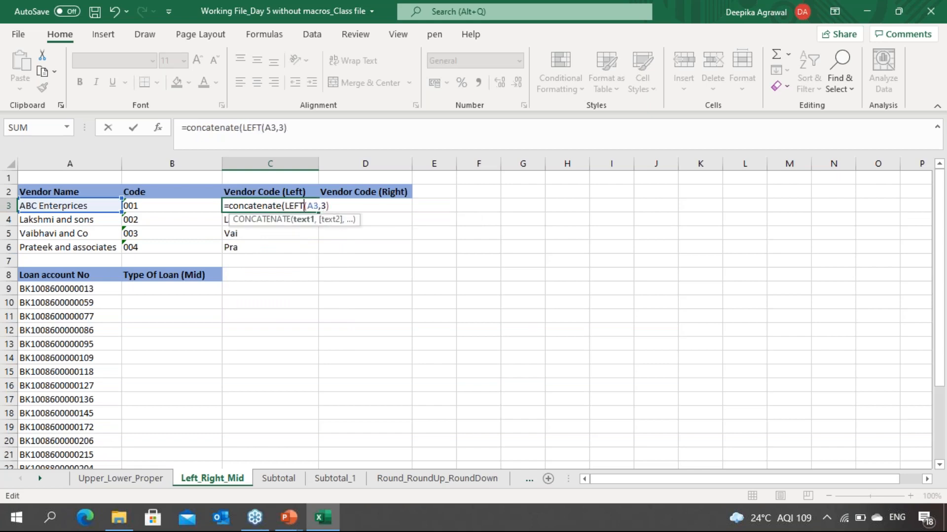
{"action": "left_click", "coordinate": [318, 206]}
{"action": "key", "text": "Right"}
{"action": "key", "text": "Right"}
{"action": "key", "text": "Right"}
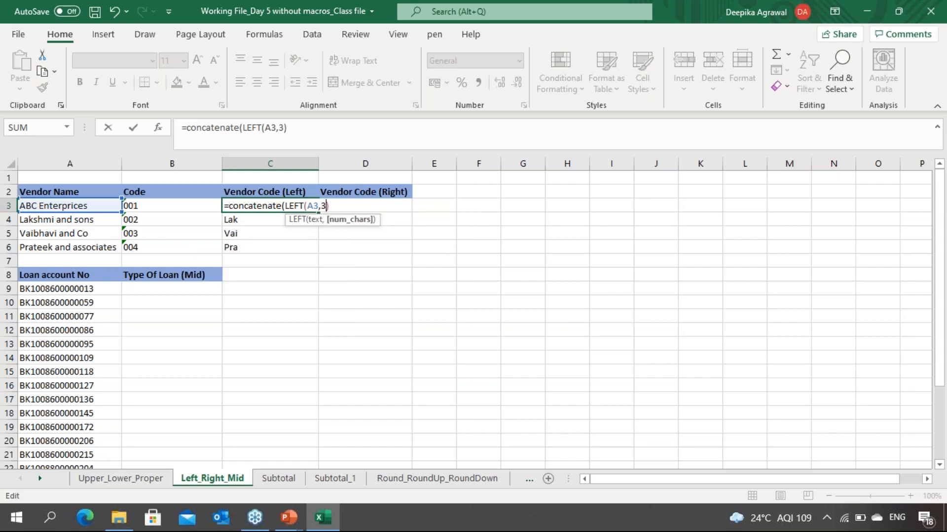
{"action": "type", "text": ","}
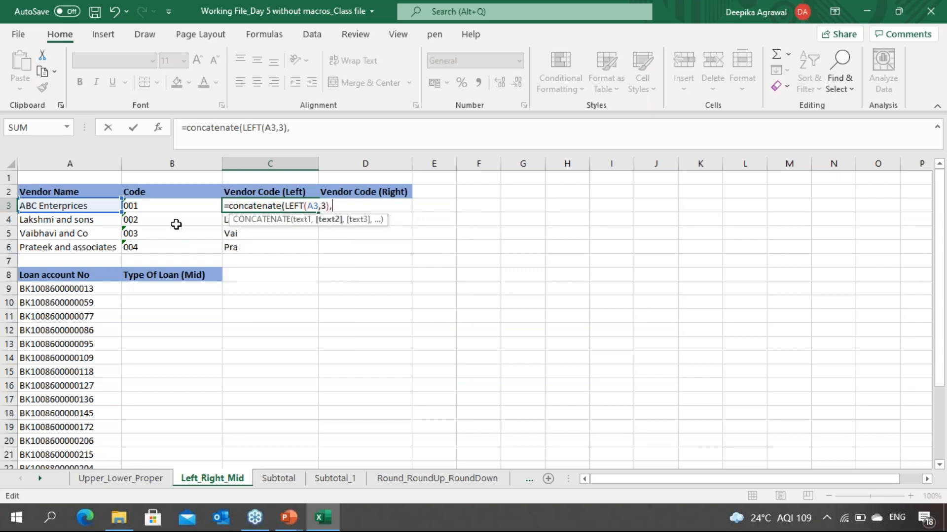
{"action": "left_click", "coordinate": [176, 205]}
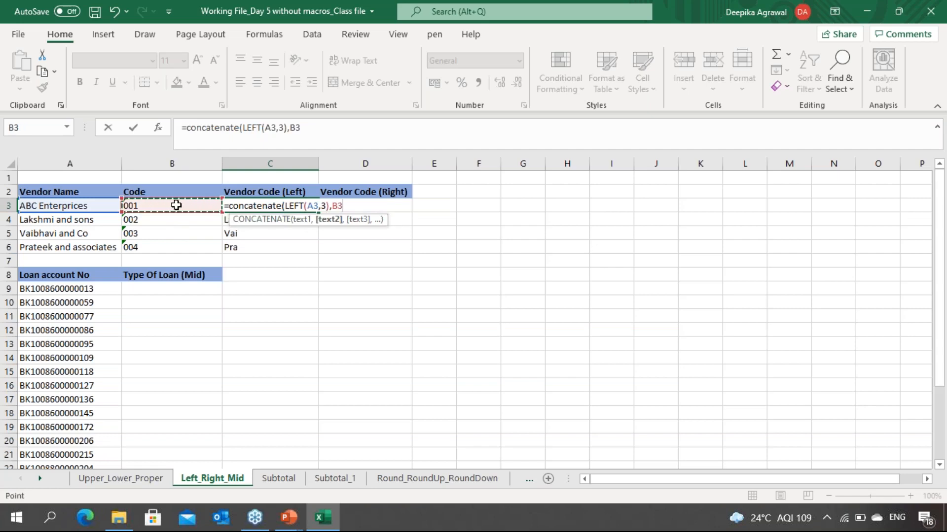
{"action": "type", "text": ")"}
{"action": "key", "text": "Return"}
Step: Fill the CONCATENATE formula down through C3:C6
{"action": "key", "text": "Up"}
{"action": "key", "text": "shift+Down"}
{"action": "key", "text": "shift+Down"}
{"action": "key", "text": "shift+Down"}
{"action": "key", "text": "ctrl+d"}
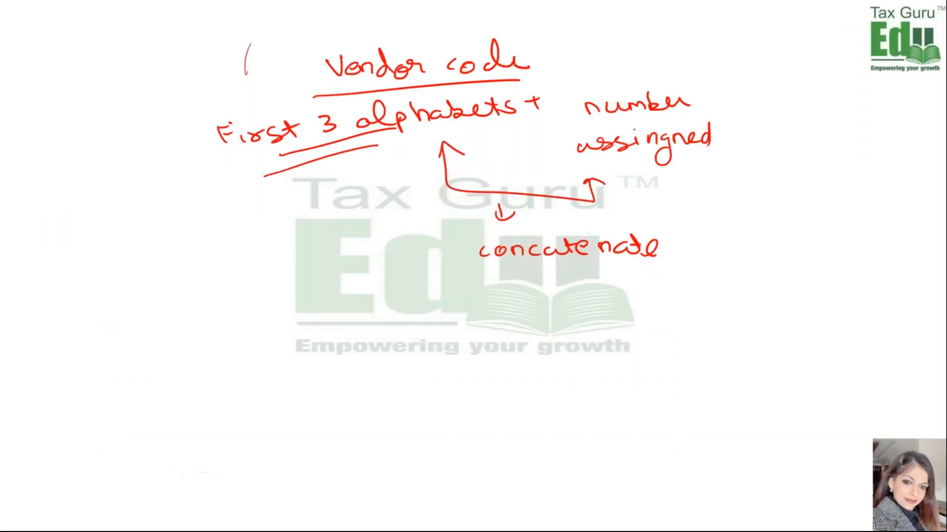
Step: Handwrite on the slide that a policy code is the number plus the last 3 alphabets of the name
{"action": "mouse_move", "coordinate": [189, 318]}
{"action": "left_mouse_down"}
{"action": "mouse_move", "coordinate": [192, 327]}
{"action": "mouse_move", "coordinate": [286, 283]}
{"action": "left_mouse_up"}
{"action": "mouse_move", "coordinate": [236, 371]}
{"action": "left_mouse_down"}
{"action": "mouse_move", "coordinate": [251, 381]}
{"action": "mouse_move", "coordinate": [343, 334]}
{"action": "mouse_move", "coordinate": [364, 340]}
{"action": "mouse_move", "coordinate": [430, 301]}
{"action": "mouse_move", "coordinate": [614, 276]}
{"action": "mouse_move", "coordinate": [638, 288]}
{"action": "left_mouse_up"}
{"action": "left_click", "coordinate": [430, 381]}
{"action": "mouse_move", "coordinate": [376, 390]}
{"action": "left_mouse_down"}
{"action": "mouse_move", "coordinate": [461, 377]}
{"action": "mouse_move", "coordinate": [493, 350]}
{"action": "mouse_move", "coordinate": [523, 355]}
{"action": "mouse_move", "coordinate": [584, 333]}
{"action": "left_mouse_up"}
{"action": "left_click", "coordinate": [550, 335]}
{"action": "mouse_move", "coordinate": [560, 367]}
{"action": "left_mouse_down"}
{"action": "mouse_move", "coordinate": [584, 350]}
{"action": "mouse_move", "coordinate": [660, 331]}
{"action": "mouse_move", "coordinate": [675, 309]}
{"action": "mouse_move", "coordinate": [666, 325]}
{"action": "left_mouse_up"}
{"action": "mouse_move", "coordinate": [530, 408]}
{"action": "left_mouse_down"}
{"action": "mouse_move", "coordinate": [519, 415]}
{"action": "mouse_move", "coordinate": [609, 391]}
{"action": "left_mouse_up"}
{"action": "left_click", "coordinate": [580, 401]}
{"action": "mouse_move", "coordinate": [562, 446]}
{"action": "left_mouse_down"}
{"action": "mouse_move", "coordinate": [611, 413]}
{"action": "mouse_move", "coordinate": [664, 394]}
{"action": "mouse_move", "coordinate": [632, 433]}
{"action": "left_mouse_up"}
{"action": "left_click", "coordinate": [643, 398]}
{"action": "left_click_drag", "start_coordinate": [586, 467], "coordinate": [652, 429]}
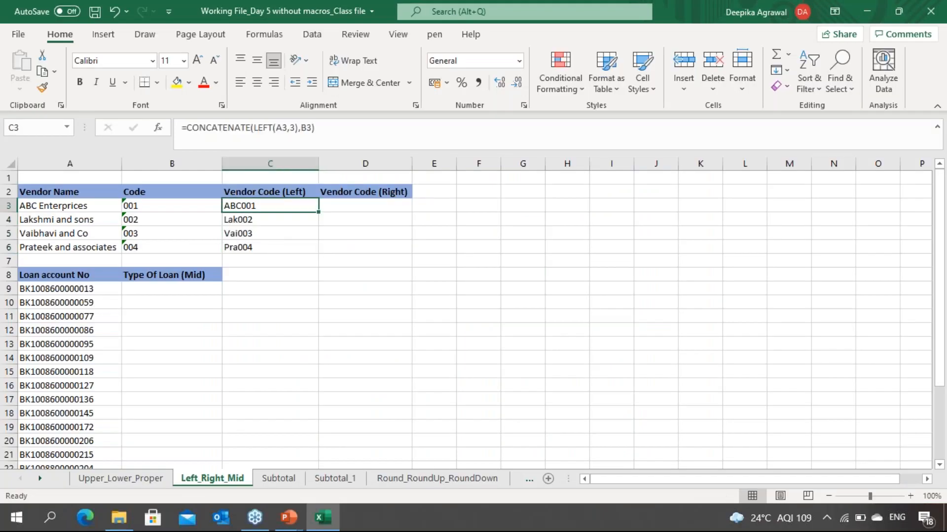
Step: Enter =CONCATENATE(B3,RIGHT(A3,3)) in D3 to join the code with the vendor name's last three letters
{"action": "left_click", "coordinate": [365, 206]}
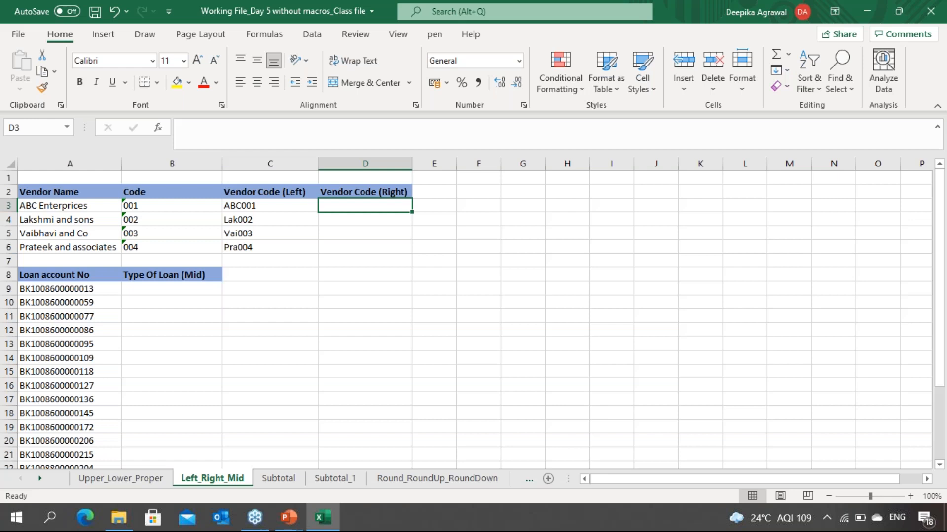
{"action": "left_click", "coordinate": [739, 70]}
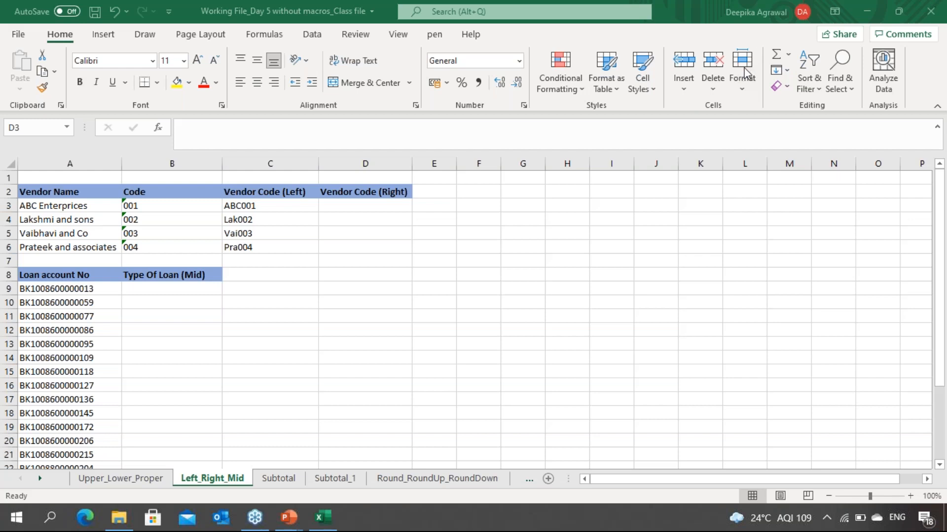
{"action": "left_click", "coordinate": [367, 208]}
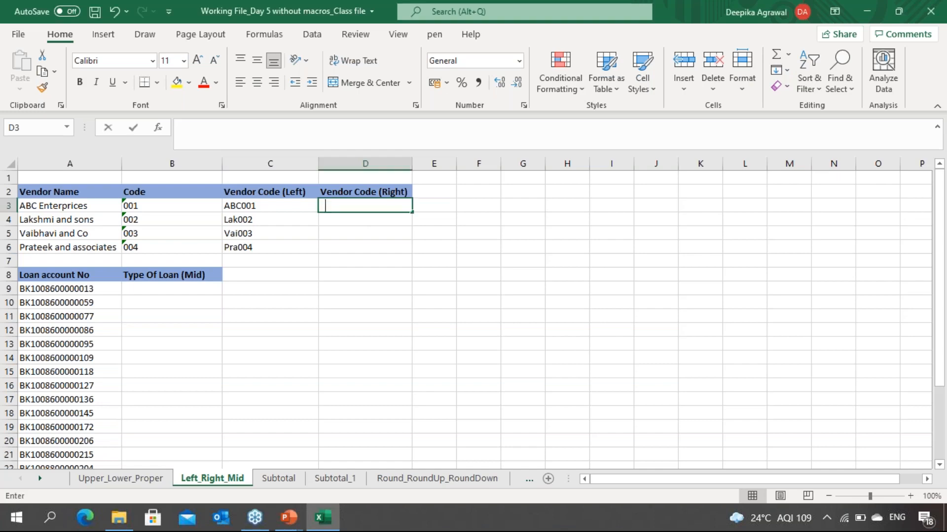
{"action": "type", "text": "=con"}
{"action": "type", "text": "ate"}
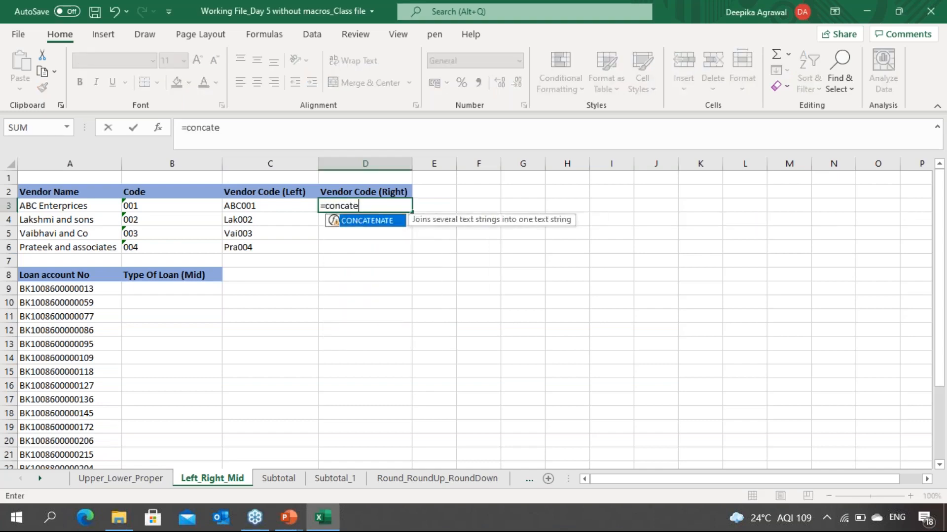
{"action": "key", "text": "Tab"}
{"action": "key", "text": "Left"}
{"action": "key", "text": "Left"}
{"action": "type", "text": ","}
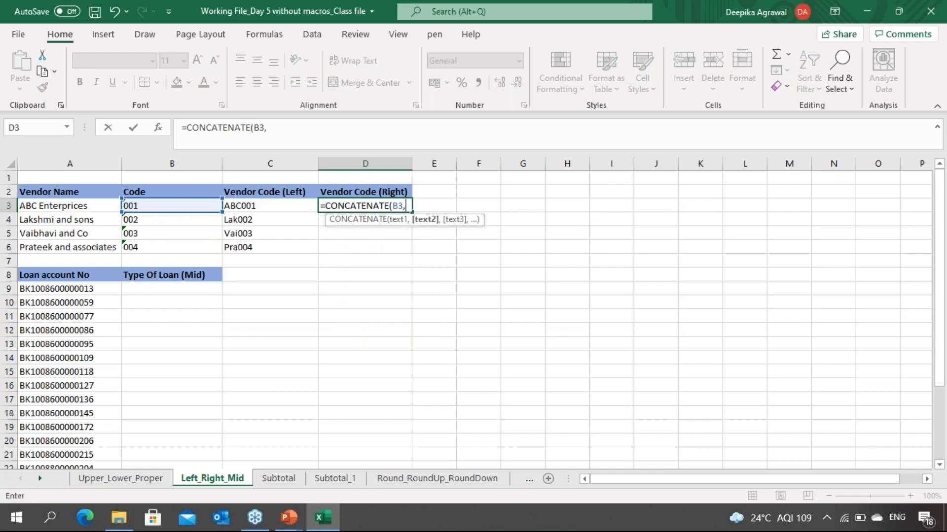
{"action": "type", "text": "right("}
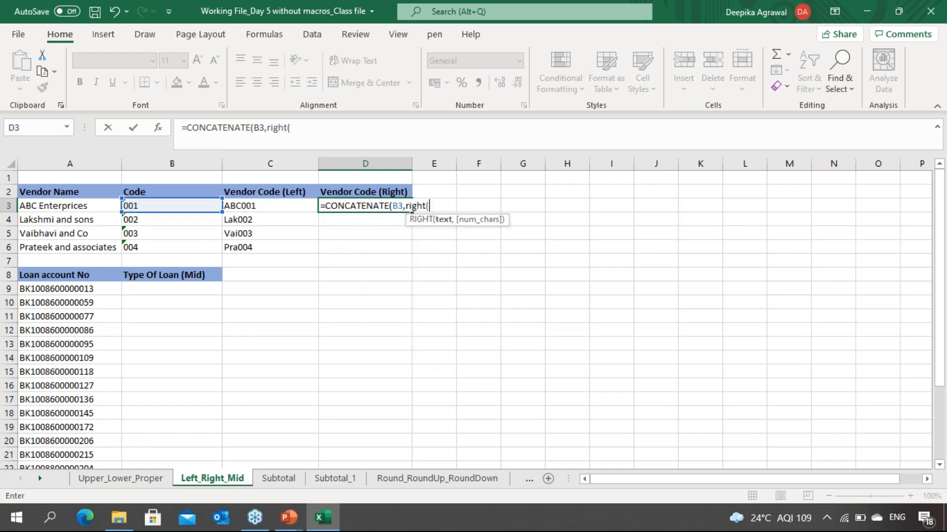
{"action": "key", "text": "Left"}
{"action": "key", "text": "Left"}
{"action": "key", "text": "Left"}
{"action": "type", "text": ","}
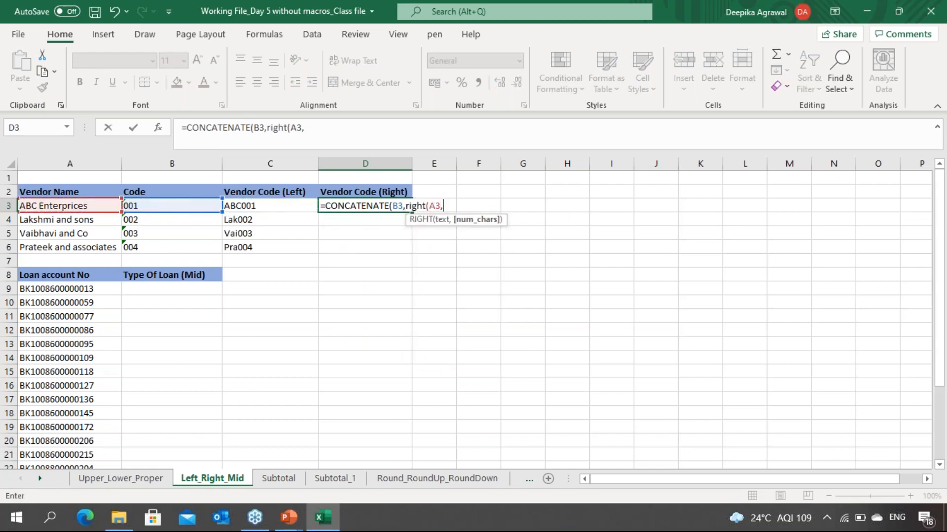
{"action": "type", "text": "3)"}
{"action": "key", "text": "Return"}
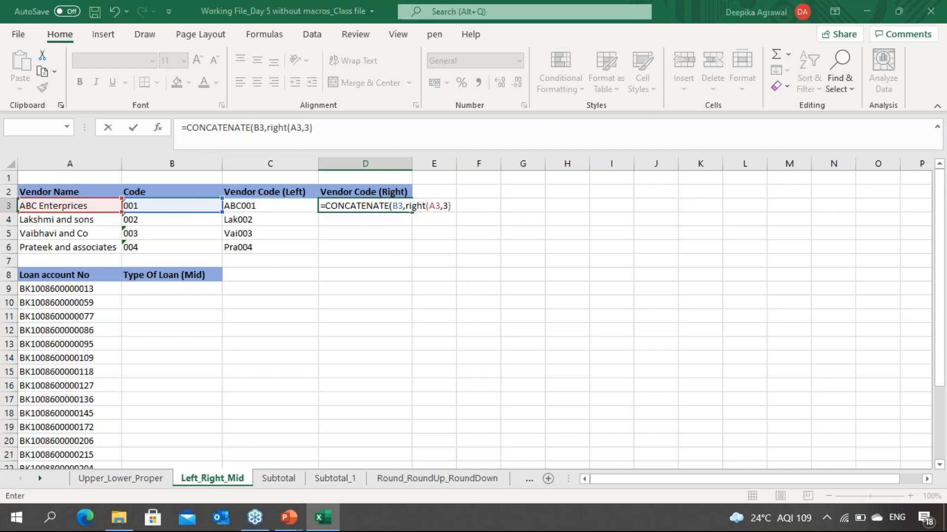
{"action": "key", "text": "Return"}
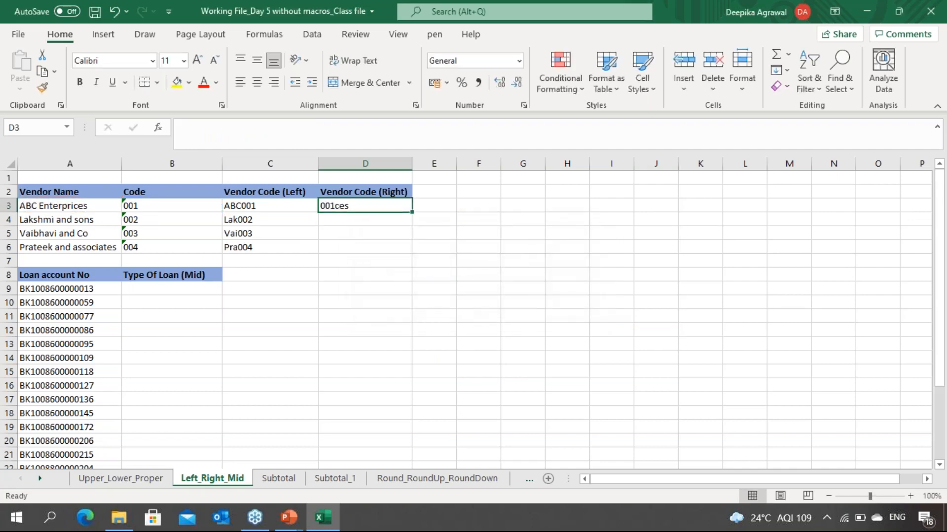
Step: Fill the RIGHT-based CONCATENATE formula down through D3:D6
{"action": "key", "text": "shift+Down"}
{"action": "key", "text": "shift+Down"}
{"action": "key", "text": "shift+Down"}
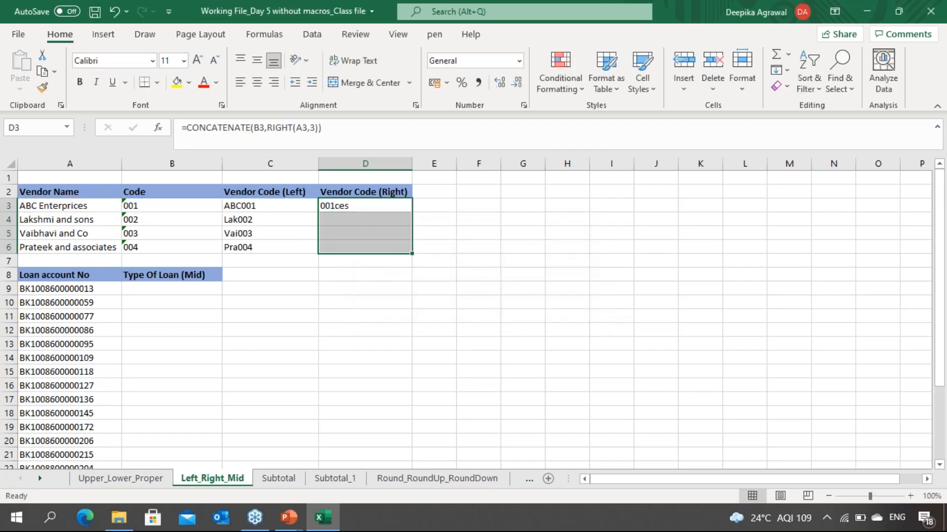
{"action": "key", "text": "ctrl+e"}
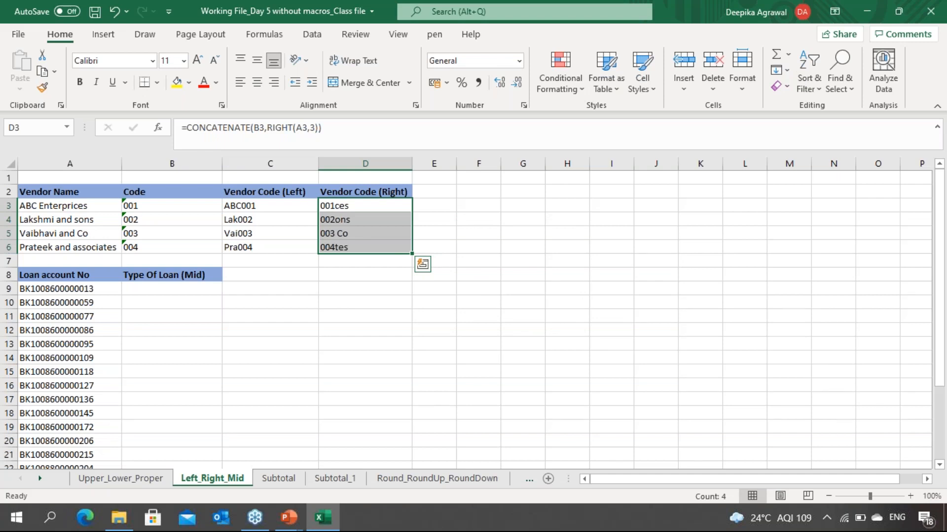
Step: Select cell B9, the first cell under Type Of Loan (Mid)
{"action": "key", "text": "Down"}
{"action": "key", "text": "Down"}
{"action": "key", "text": "Down"}
{"action": "key", "text": "Down"}
{"action": "key", "text": "Down"}
{"action": "key", "text": "Down"}
{"action": "key", "text": "Down"}
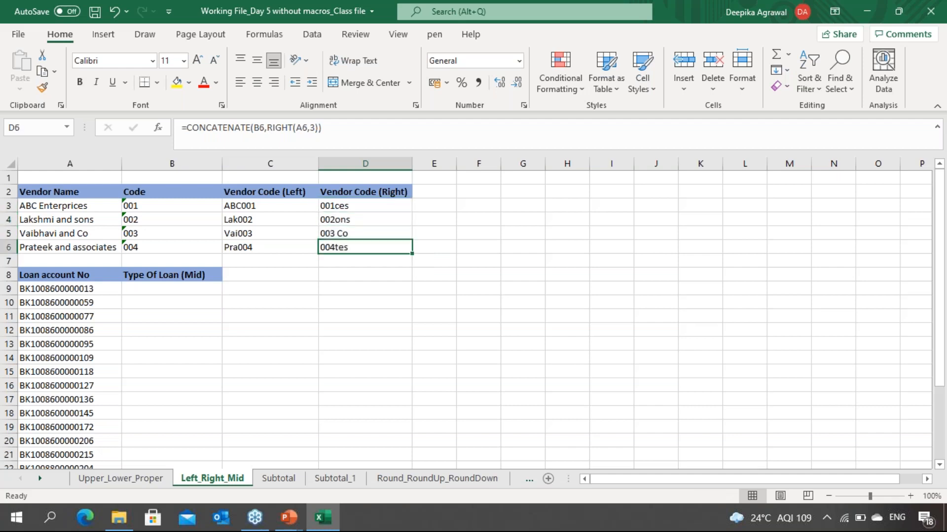
{"action": "key", "text": "Left"}
{"action": "key", "text": "Left"}
{"action": "key", "text": "Left"}
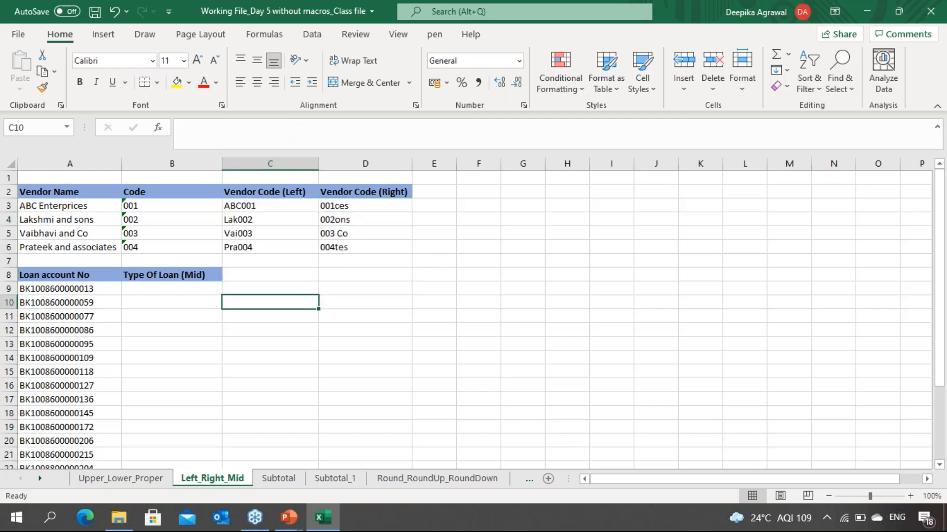
{"action": "key", "text": "Up"}
{"action": "key", "text": "Right"}
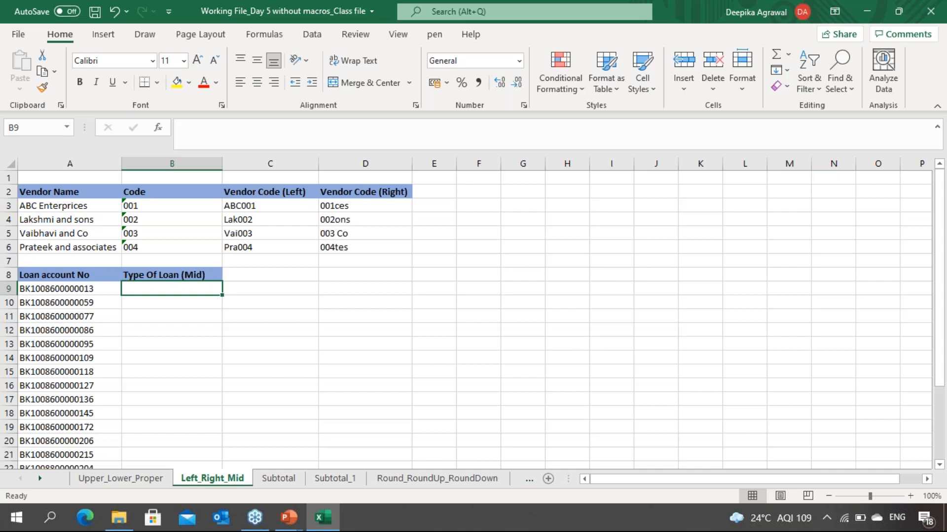
Step: Switch to the slide, erase it, and handwrite Mid with an example name bracketing its middle letters
{"action": "key", "text": "alt+Tab"}
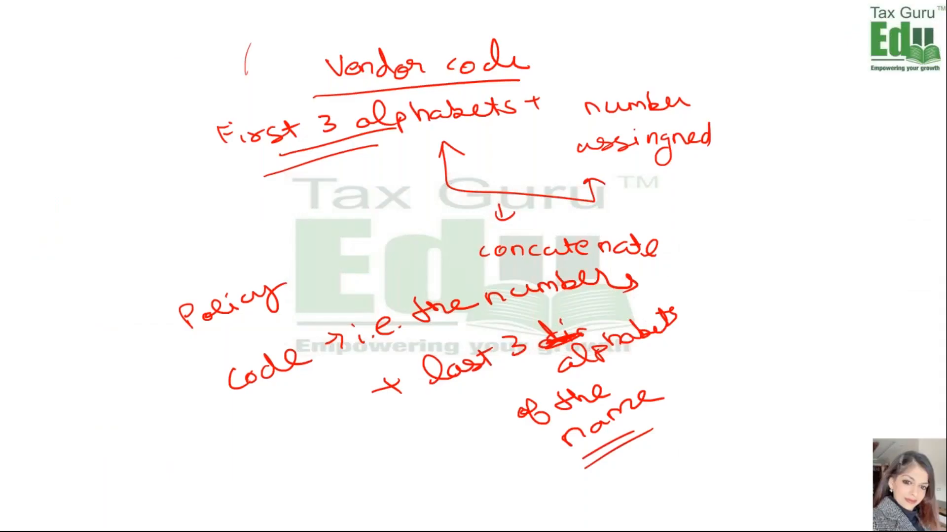
{"action": "key", "text": "e"}
{"action": "mouse_move", "coordinate": [362, 78]}
{"action": "left_mouse_down"}
{"action": "mouse_move", "coordinate": [348, 106]}
{"action": "mouse_move", "coordinate": [424, 101]}
{"action": "left_mouse_up"}
{"action": "left_click_drag", "start_coordinate": [358, 120], "coordinate": [467, 98]}
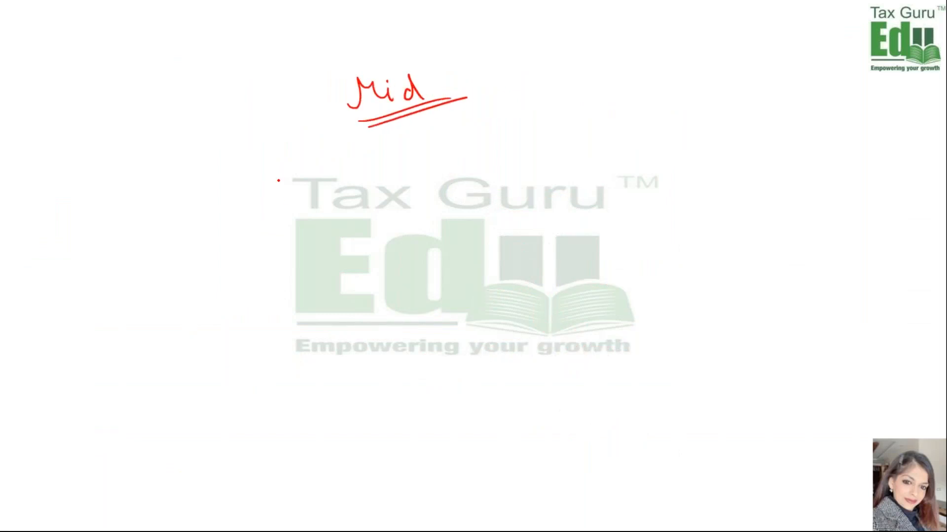
{"action": "mouse_move", "coordinate": [340, 158]}
{"action": "left_mouse_down"}
{"action": "mouse_move", "coordinate": [367, 172]}
{"action": "mouse_move", "coordinate": [442, 155]}
{"action": "mouse_move", "coordinate": [451, 143]}
{"action": "mouse_move", "coordinate": [478, 154]}
{"action": "mouse_move", "coordinate": [513, 145]}
{"action": "left_mouse_up"}
{"action": "mouse_move", "coordinate": [413, 181]}
{"action": "left_mouse_down"}
{"action": "mouse_move", "coordinate": [461, 183]}
{"action": "mouse_move", "coordinate": [463, 165]}
{"action": "left_mouse_up"}
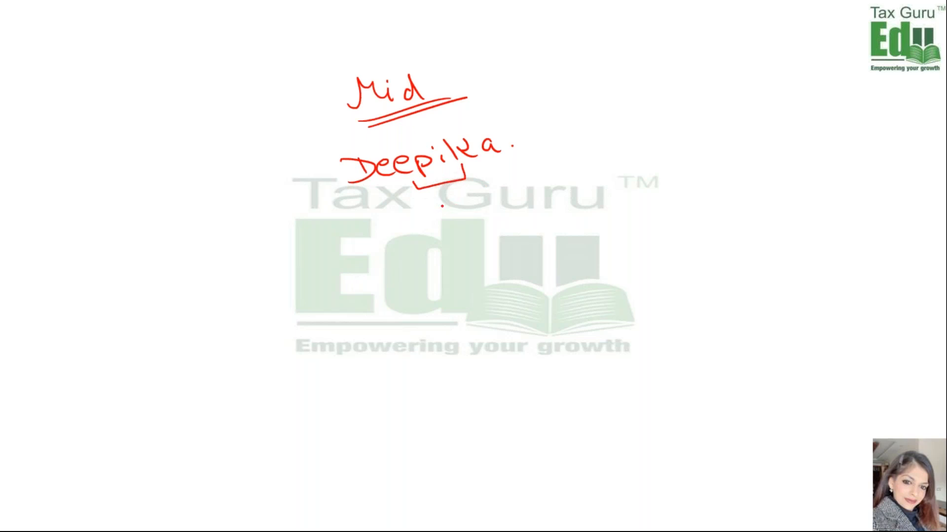
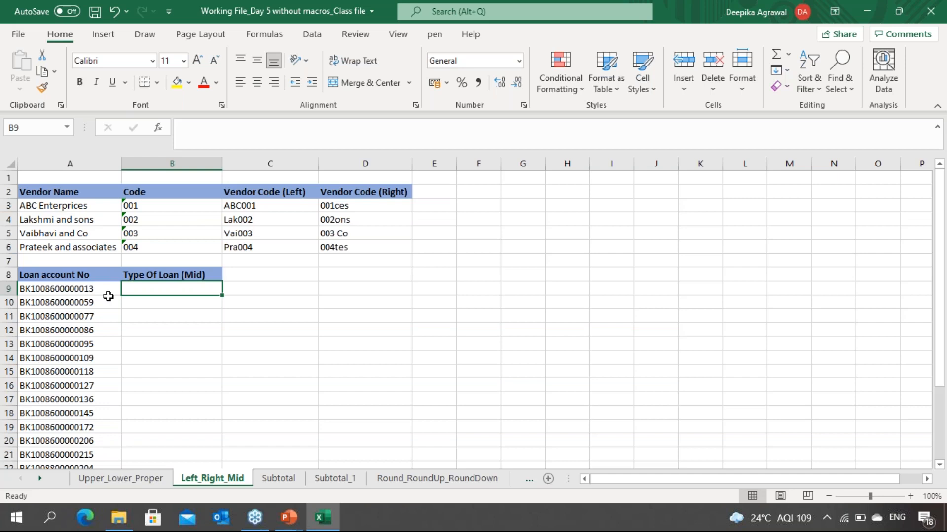
Step: Browse through the loan account numbers in column A below the Type Of Loan (Mid) heading
{"action": "left_click", "coordinate": [61, 330]}
{"action": "key", "text": "Down"}
{"action": "key", "text": "Down"}
{"action": "key", "text": "Down"}
{"action": "key", "text": "Down"}
{"action": "key", "text": "Down"}
{"action": "key", "text": "Down"}
{"action": "key", "text": "Down"}
{"action": "key", "text": "Down"}
{"action": "key", "text": "Down"}
{"action": "key", "text": "Down"}
{"action": "key", "text": "Down"}
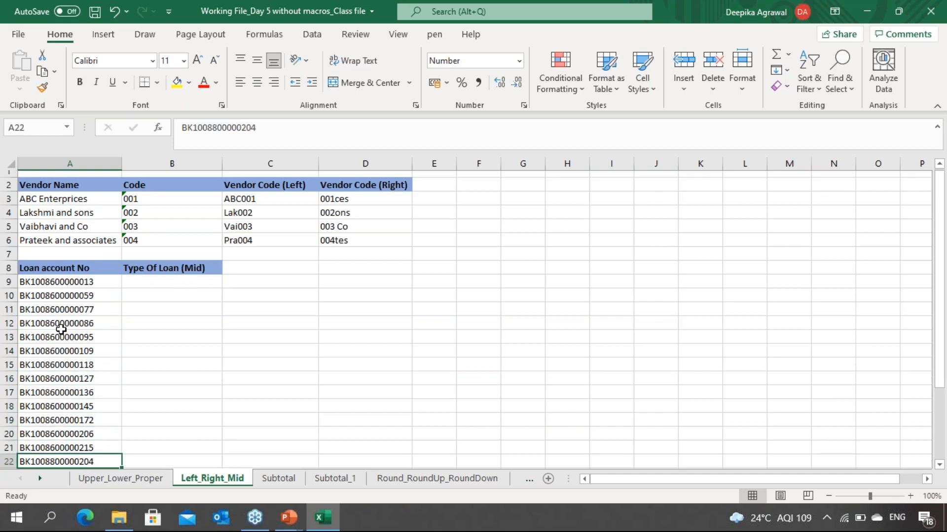
{"action": "key", "text": "Down"}
{"action": "key", "text": "Down"}
{"action": "key", "text": "Down"}
{"action": "key", "text": "Down"}
{"action": "key", "text": "Up"}
{"action": "key", "text": "Up"}
{"action": "key", "text": "Up"}
{"action": "key", "text": "Up"}
{"action": "key", "text": "Up"}
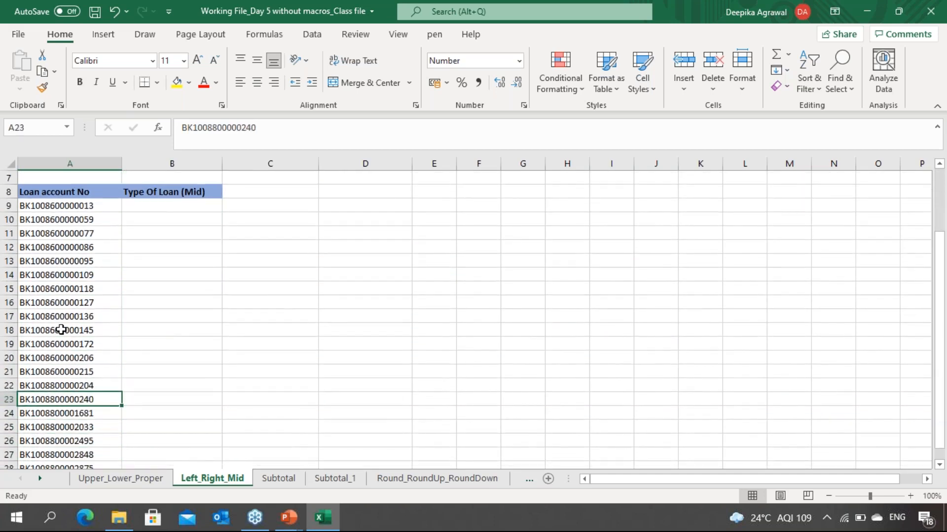
{"action": "key", "text": "Down"}
{"action": "key", "text": "Down"}
{"action": "key", "text": "Down"}
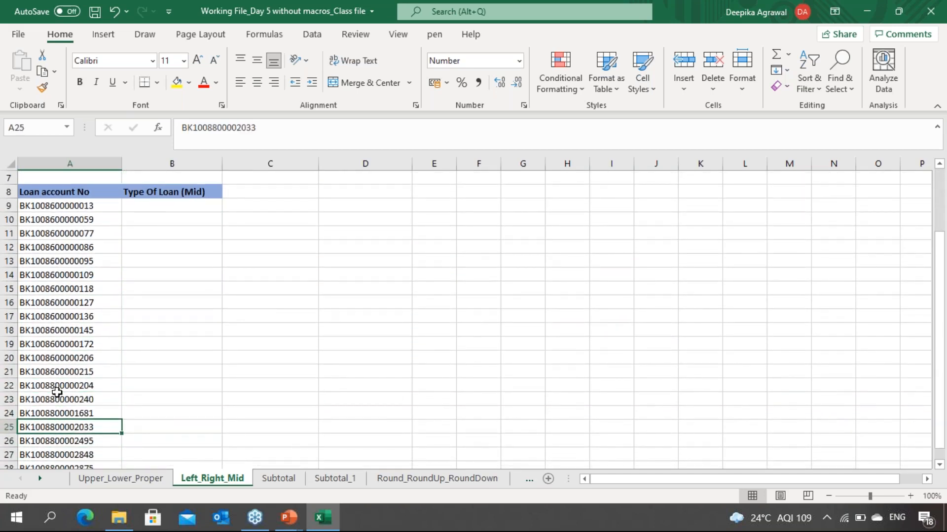
{"action": "key", "text": "Down"}
{"action": "key", "text": "Down"}
{"action": "key", "text": "Down"}
{"action": "key", "text": "Down"}
{"action": "key", "text": "Down"}
{"action": "key", "text": "Down"}
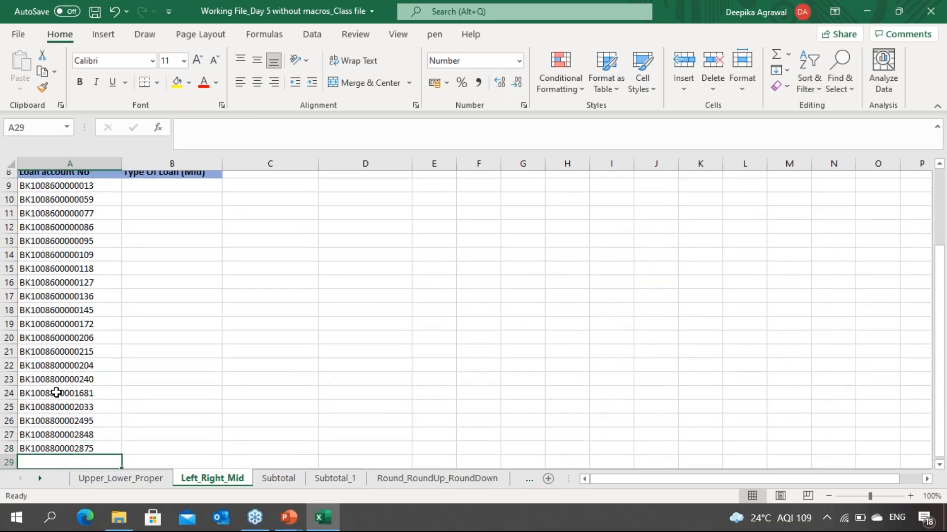
{"action": "key", "text": "Up"}
{"action": "key", "text": "Up"}
{"action": "key", "text": "Up"}
{"action": "key", "text": "Up"}
{"action": "key", "text": "Up"}
{"action": "key", "text": "Up"}
{"action": "key", "text": "Up"}
{"action": "key", "text": "Up"}
{"action": "key", "text": "Up"}
{"action": "key", "text": "Up"}
{"action": "key", "text": "Up"}
{"action": "key", "text": "Up"}
{"action": "key", "text": "Up"}
{"action": "key", "text": "Up"}
{"action": "key", "text": "Up"}
{"action": "key", "text": "Up"}
{"action": "key", "text": "Up"}
{"action": "key", "text": "Up"}
{"action": "key", "text": "Up"}
{"action": "key", "text": "Up"}
{"action": "key", "text": "Down"}
{"action": "key", "text": "Down"}
{"action": "key", "text": "Down"}
{"action": "key", "text": "Down"}
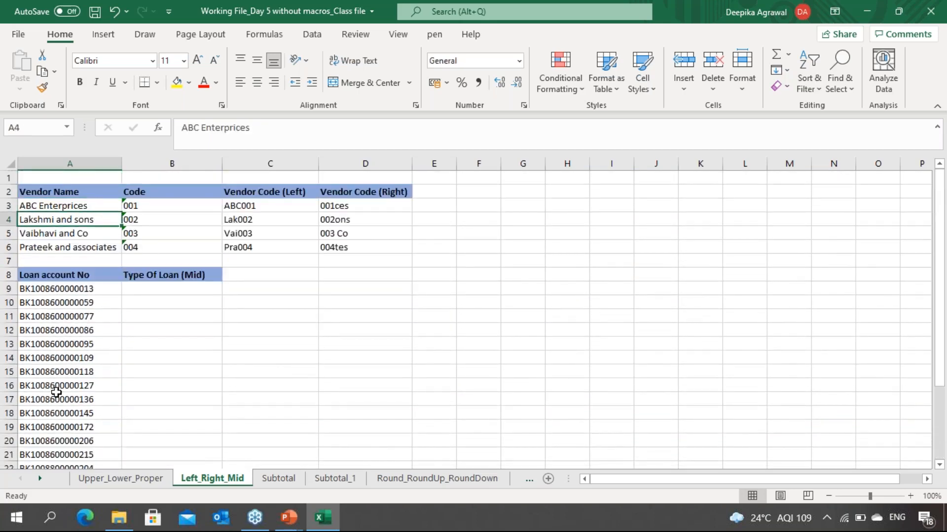
{"action": "key", "text": "Down"}
{"action": "key", "text": "Down"}
{"action": "key", "text": "Right"}
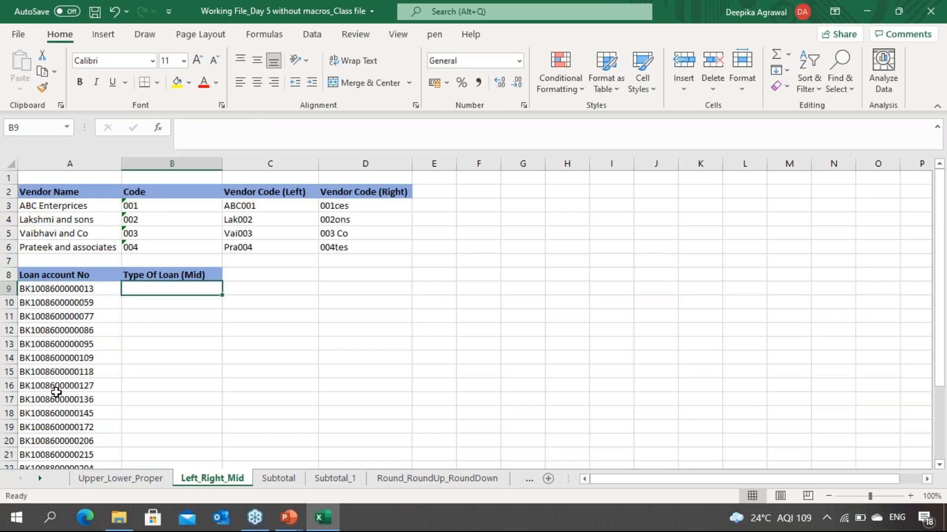
{"action": "key", "text": "Left"}
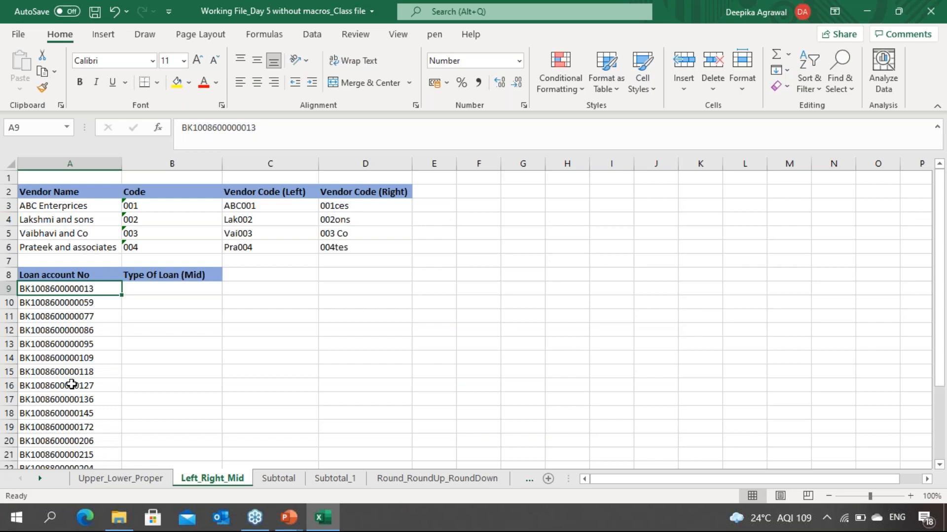
Step: Enter =MID(A9,6,2) in B9 to extract the two loan-type digits from the account number
{"action": "key", "text": "Right"}
{"action": "type", "text": "=mid("}
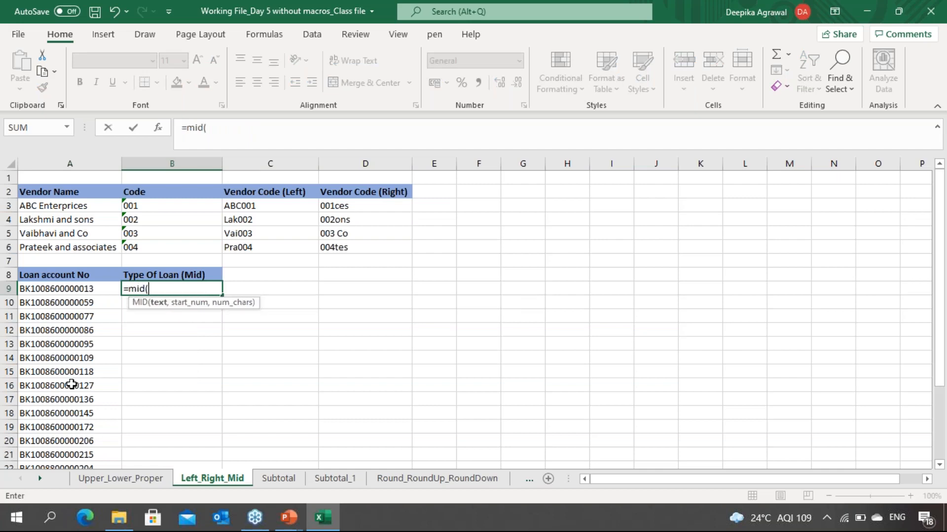
{"action": "key", "text": "Left"}
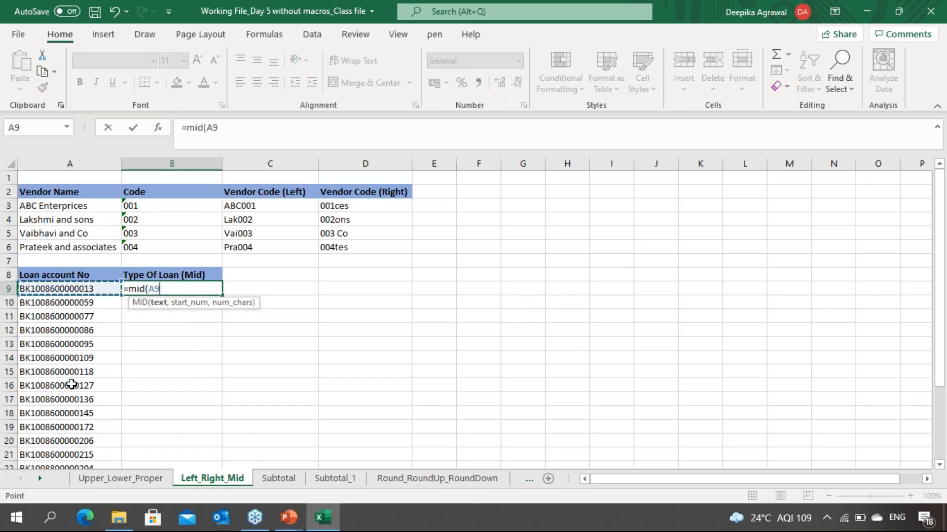
{"action": "type", "text": ","}
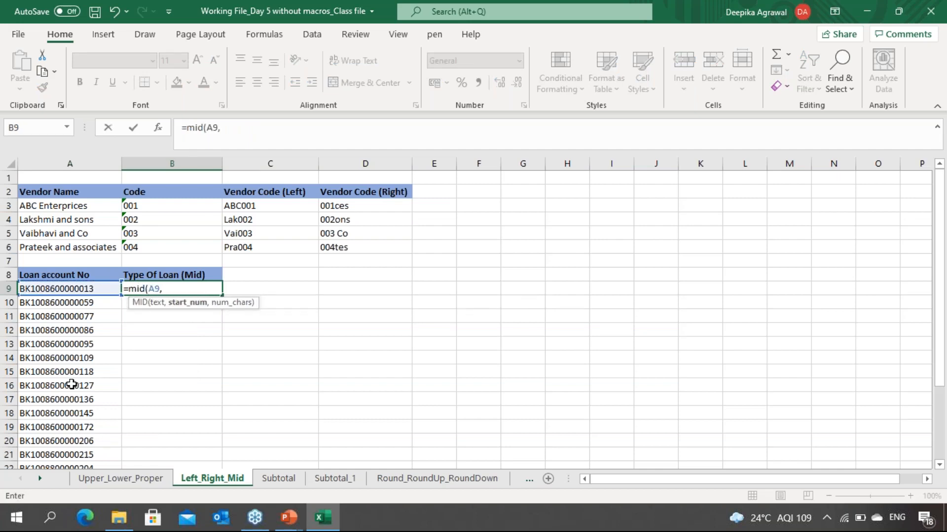
{"action": "type", "text": "6,"}
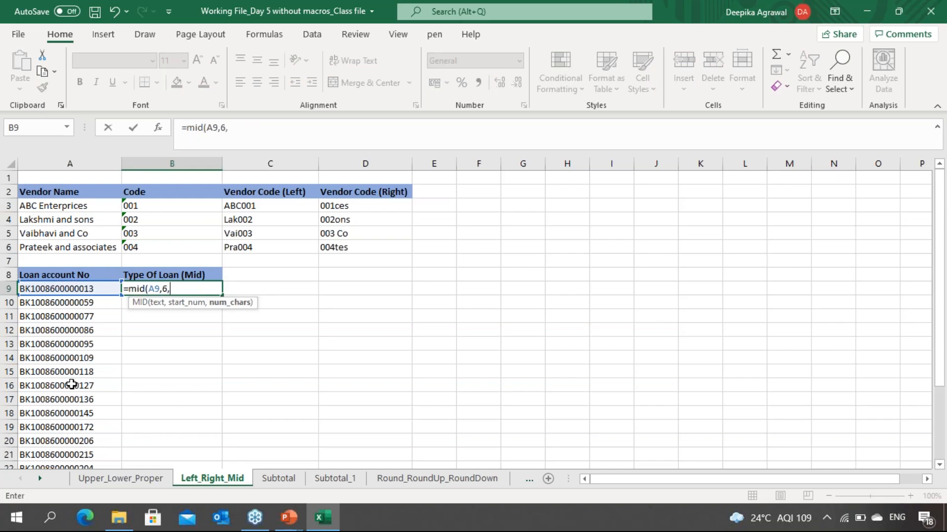
{"action": "type", "text": "2)"}
{"action": "key", "text": "Return"}
{"action": "key", "text": "Up"}
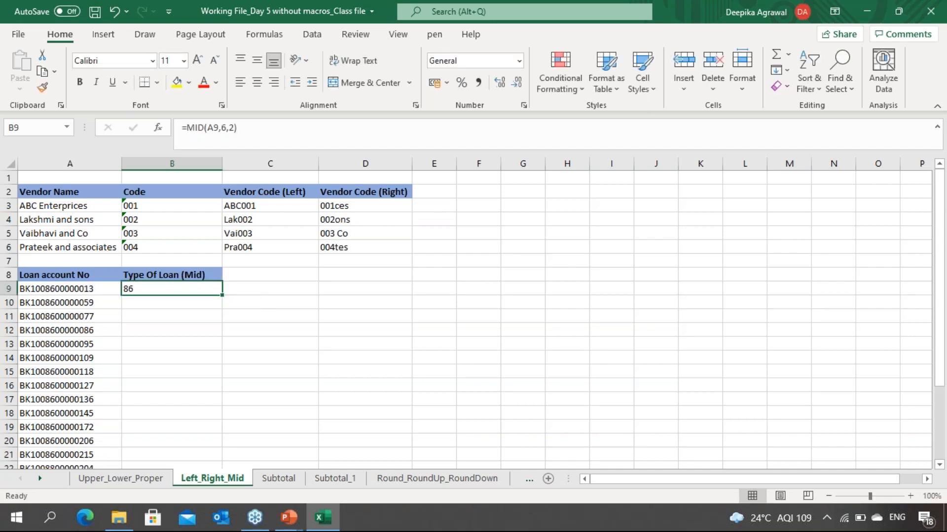
Step: Fill the MID formula down through B9:B28 beside all the loan account numbers
{"action": "key", "text": "Left"}
{"action": "key", "text": "ctrl+Down"}
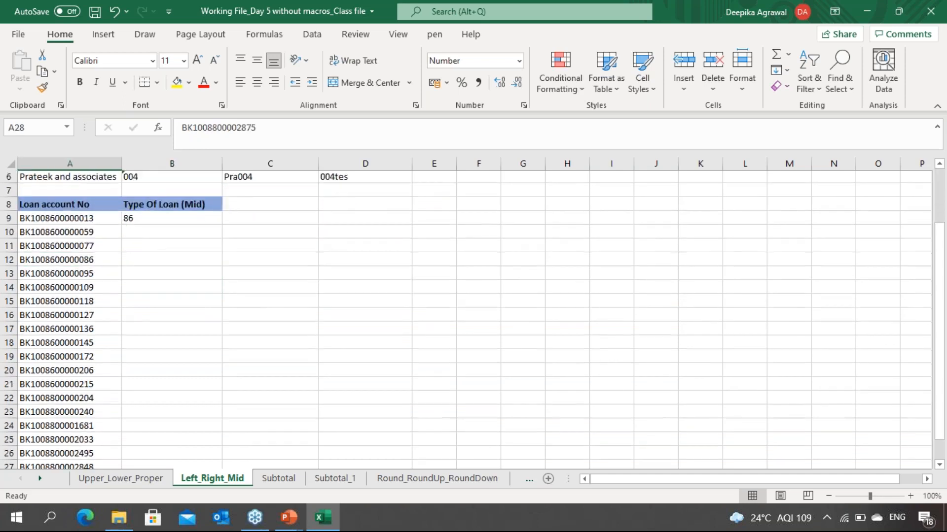
{"action": "key", "text": "ctrl+z"}
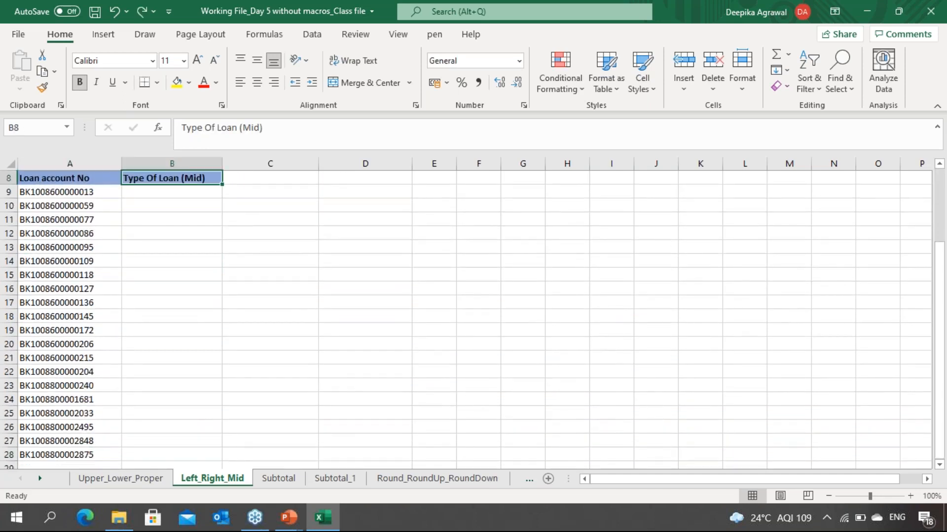
{"action": "key", "text": "ctrl+y"}
{"action": "key", "text": "Down"}
{"action": "key", "text": "Down"}
{"action": "key", "text": "Up"}
{"action": "key", "text": "Up"}
{"action": "key", "text": "Left"}
{"action": "key", "text": "ctrl+Down"}
{"action": "key", "text": "Right"}
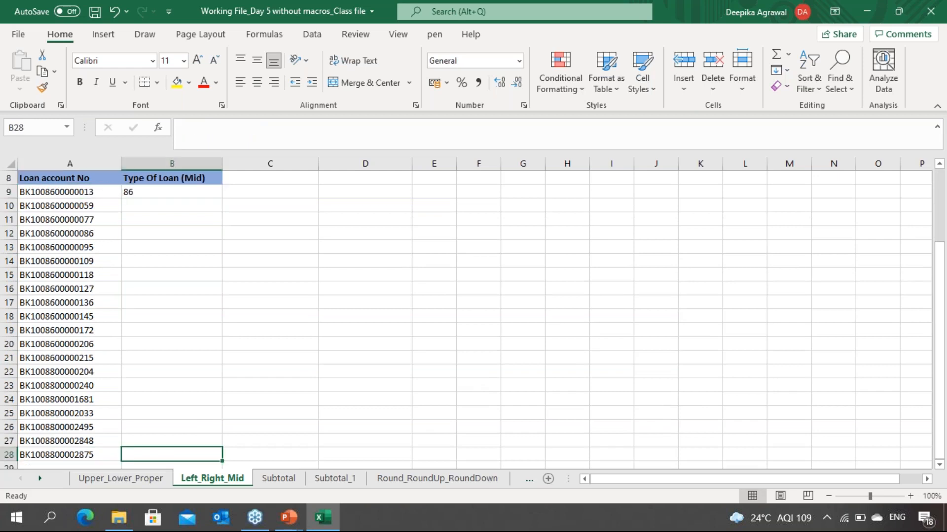
{"action": "key", "text": "ctrl+shift+Up"}
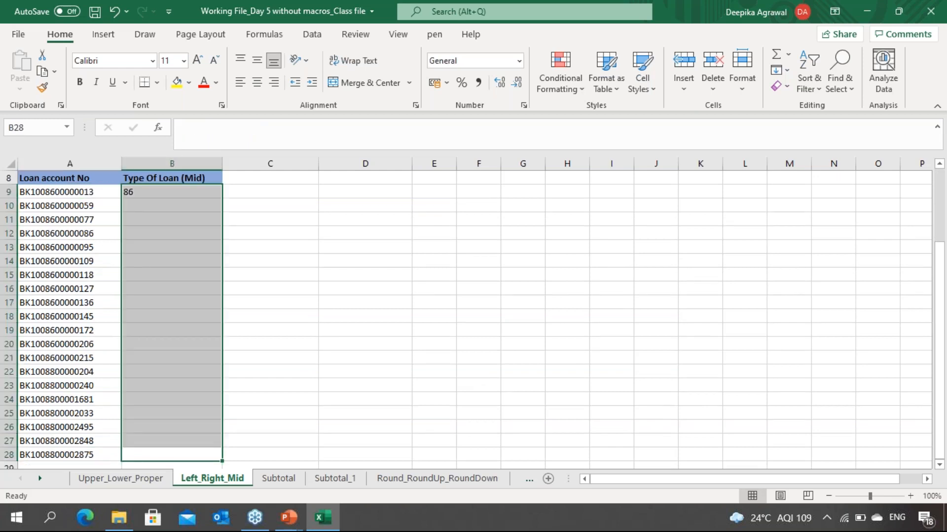
{"action": "key", "text": "ctrl+d"}
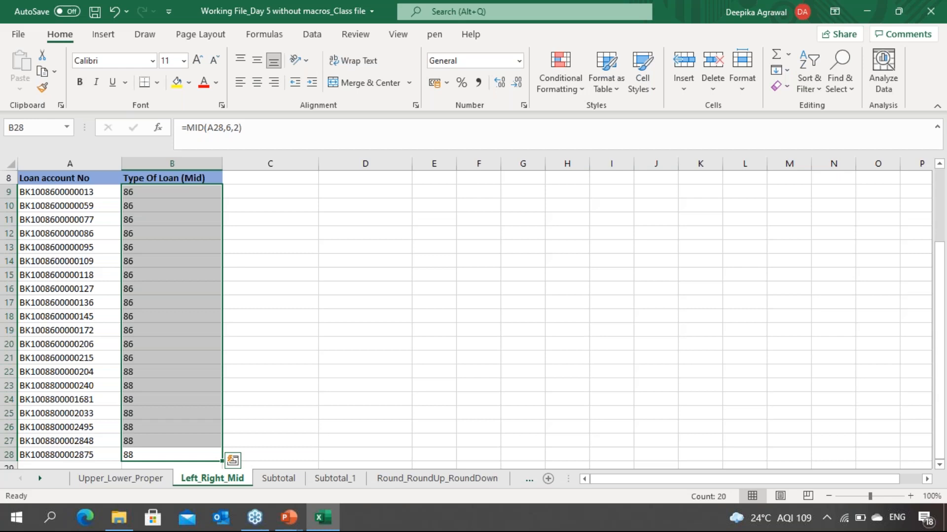
{"action": "left_click", "coordinate": [270, 454]}
{"action": "left_click", "coordinate": [70, 455]}
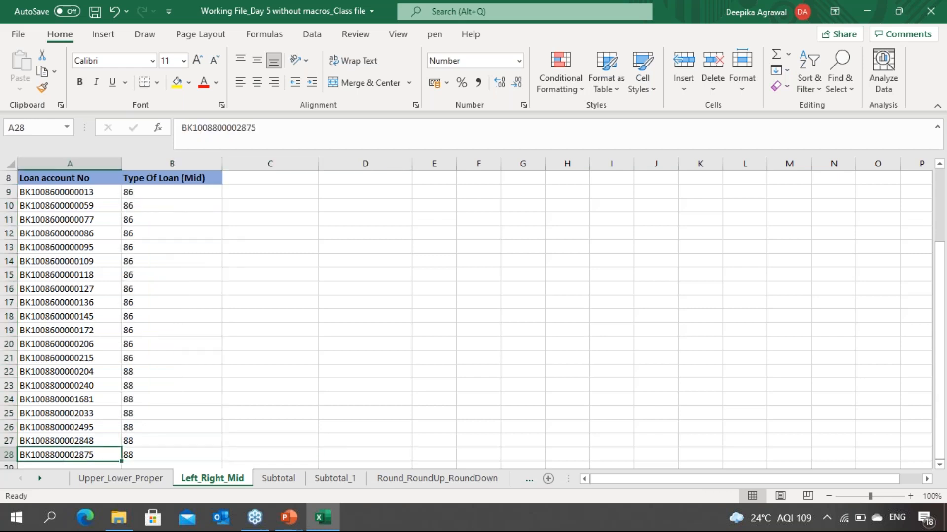
Step: Open the Subtotal sheet and review the service charges listed in the Charges column
{"action": "key", "text": "ctrl+Page_Down"}
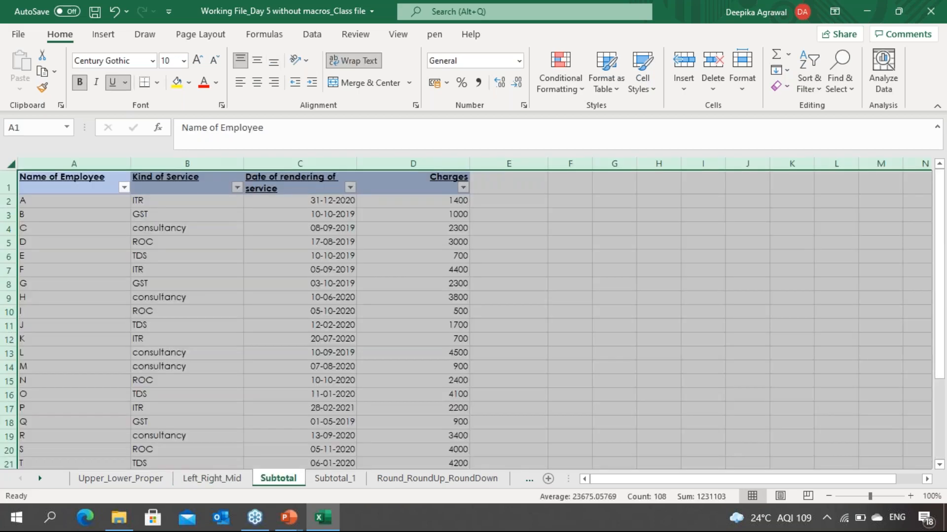
{"action": "key", "text": "Right"}
{"action": "key", "text": "Right"}
{"action": "key", "text": "Right"}
{"action": "key", "text": "Down"}
{"action": "key", "text": "Down"}
{"action": "key", "text": "Down"}
{"action": "key", "text": "Down"}
{"action": "key", "text": "Down"}
{"action": "key", "text": "Down"}
{"action": "key", "text": "Down"}
{"action": "key", "text": "Down"}
{"action": "key", "text": "Down"}
{"action": "key", "text": "Down"}
{"action": "key", "text": "Down"}
{"action": "key", "text": "Down"}
{"action": "key", "text": "Down"}
{"action": "key", "text": "Down"}
{"action": "key", "text": "Down"}
{"action": "key", "text": "Down"}
{"action": "key", "text": "Down"}
{"action": "key", "text": "Down"}
{"action": "key", "text": "Down"}
{"action": "key", "text": "Down"}
{"action": "key", "text": "Down"}
{"action": "key", "text": "Down"}
{"action": "key", "text": "Down"}
{"action": "key", "text": "Down"}
{"action": "key", "text": "Down"}
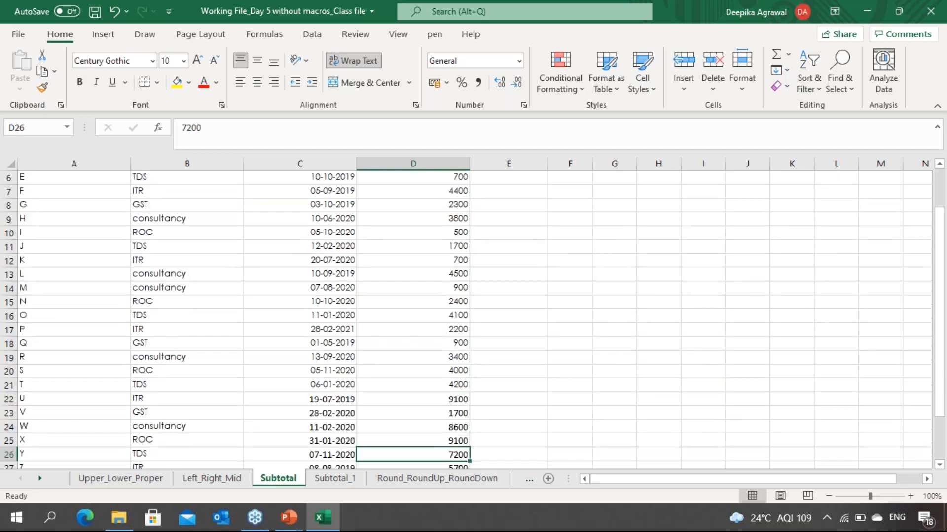
{"action": "key", "text": "Down"}
{"action": "key", "text": "Down"}
{"action": "key", "text": "Down"}
{"action": "key", "text": "Down"}
{"action": "key", "text": "Down"}
{"action": "key", "text": "Down"}
{"action": "key", "text": "Down"}
{"action": "key", "text": "Down"}
{"action": "key", "text": "Up"}
{"action": "key", "text": "Up"}
{"action": "key", "text": "Up"}
{"action": "key", "text": "Up"}
{"action": "key", "text": "Up"}
{"action": "key", "text": "Up"}
{"action": "key", "text": "Up"}
{"action": "key", "text": "Up"}
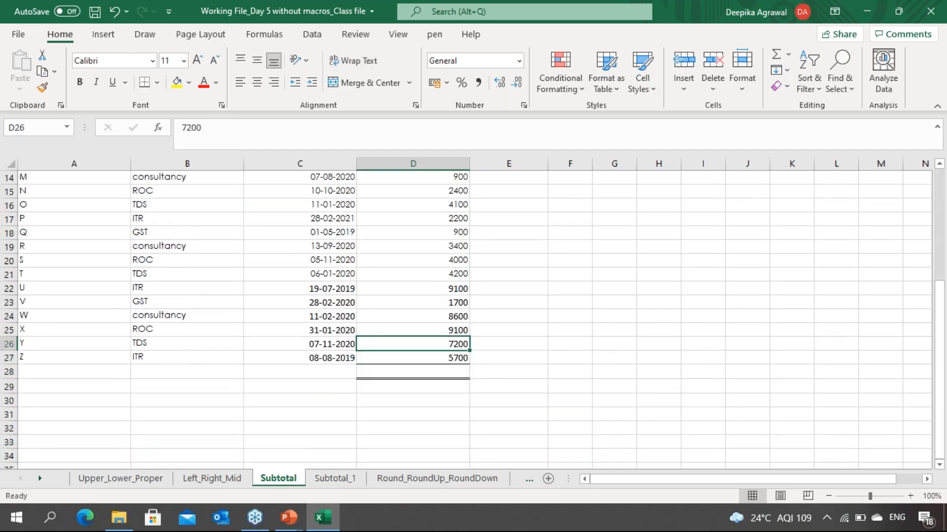
{"action": "key", "text": "Up"}
{"action": "key", "text": "Up"}
{"action": "key", "text": "Up"}
{"action": "key", "text": "Up"}
{"action": "key", "text": "Up"}
{"action": "key", "text": "Up"}
{"action": "key", "text": "Up"}
{"action": "key", "text": "Up"}
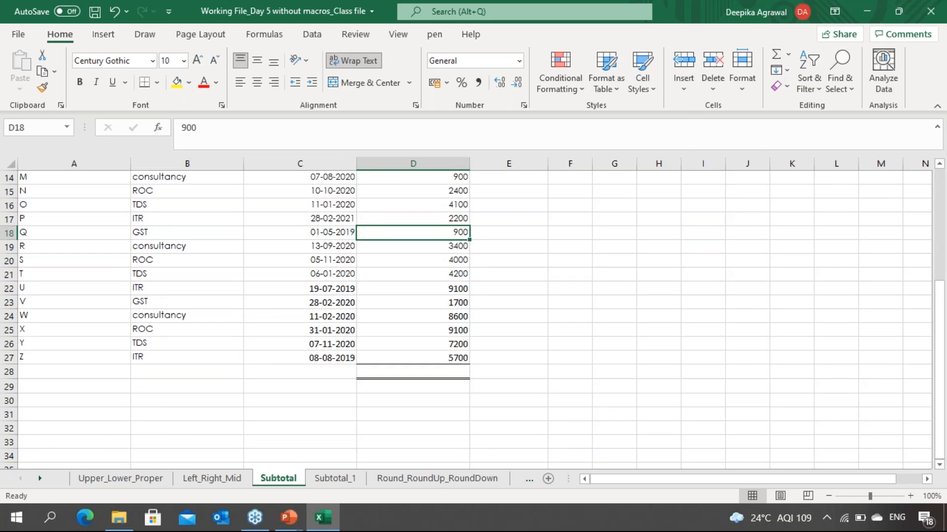
{"action": "key", "text": "Down"}
{"action": "key", "text": "Down"}
{"action": "key", "text": "Down"}
{"action": "key", "text": "Down"}
{"action": "key", "text": "Up"}
{"action": "key", "text": "Up"}
{"action": "key", "text": "Up"}
{"action": "key", "text": "Up"}
{"action": "key", "text": "Up"}
{"action": "key", "text": "Up"}
{"action": "key", "text": "Up"}
{"action": "key", "text": "Up"}
{"action": "key", "text": "Up"}
{"action": "key", "text": "Up"}
{"action": "key", "text": "Up"}
{"action": "key", "text": "Up"}
{"action": "key", "text": "Up"}
{"action": "key", "text": "Up"}
{"action": "key", "text": "Up"}
{"action": "key", "text": "Up"}
{"action": "key", "text": "Up"}
{"action": "key", "text": "Up"}
{"action": "key", "text": "Up"}
{"action": "key", "text": "Up"}
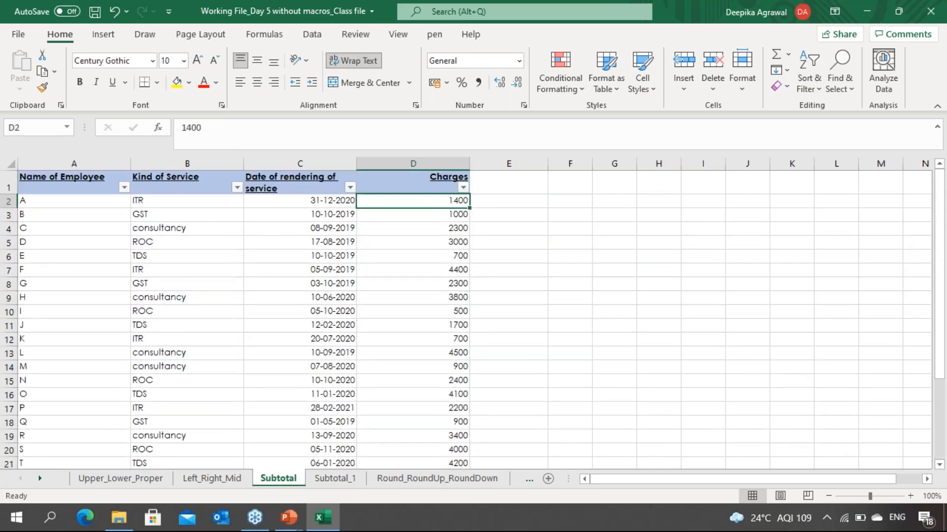
{"action": "key", "text": "Down"}
{"action": "key", "text": "Down"}
{"action": "key", "text": "Down"}
{"action": "key", "text": "Down"}
{"action": "key", "text": "Down"}
{"action": "key", "text": "Down"}
{"action": "key", "text": "Down"}
{"action": "key", "text": "Down"}
{"action": "key", "text": "Down"}
{"action": "key", "text": "Down"}
{"action": "key", "text": "Down"}
{"action": "key", "text": "Down"}
{"action": "key", "text": "Down"}
{"action": "key", "text": "Down"}
{"action": "key", "text": "Down"}
{"action": "key", "text": "Down"}
{"action": "key", "text": "Down"}
{"action": "key", "text": "Down"}
{"action": "key", "text": "Down"}
{"action": "key", "text": "Down"}
{"action": "key", "text": "Down"}
{"action": "key", "text": "Down"}
{"action": "key", "text": "Down"}
{"action": "key", "text": "Down"}
{"action": "key", "text": "Down"}
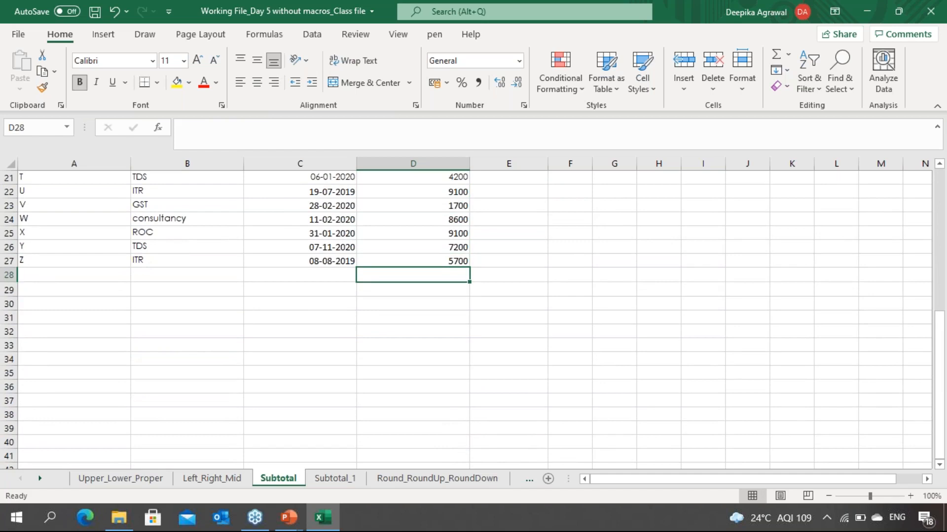
Step: Start a SUBTOTAL formula in D28 below the charges, choosing function 9 - SUM
{"action": "type", "text": "=subst"}
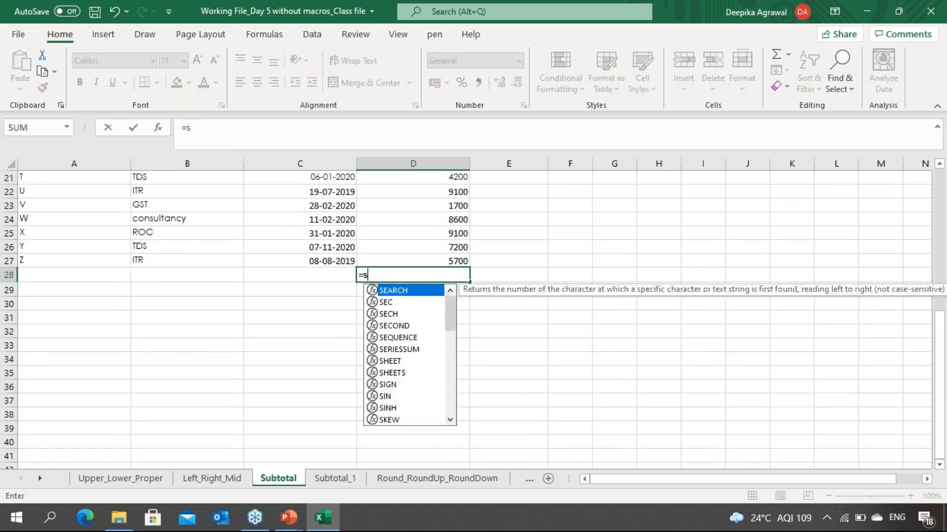
{"action": "key", "text": "Tab"}
{"action": "key", "text": "BackSpace"}
{"action": "key", "text": "BackSpace"}
{"action": "key", "text": "BackSpace"}
{"action": "key", "text": "BackSpace"}
{"action": "key", "text": "BackSpace"}
{"action": "key", "text": "BackSpace"}
{"action": "key", "text": "BackSpace"}
{"action": "key", "text": "BackSpace"}
{"action": "key", "text": "BackSpace"}
{"action": "key", "text": "BackSpace"}
{"action": "key", "text": "BackSpace"}
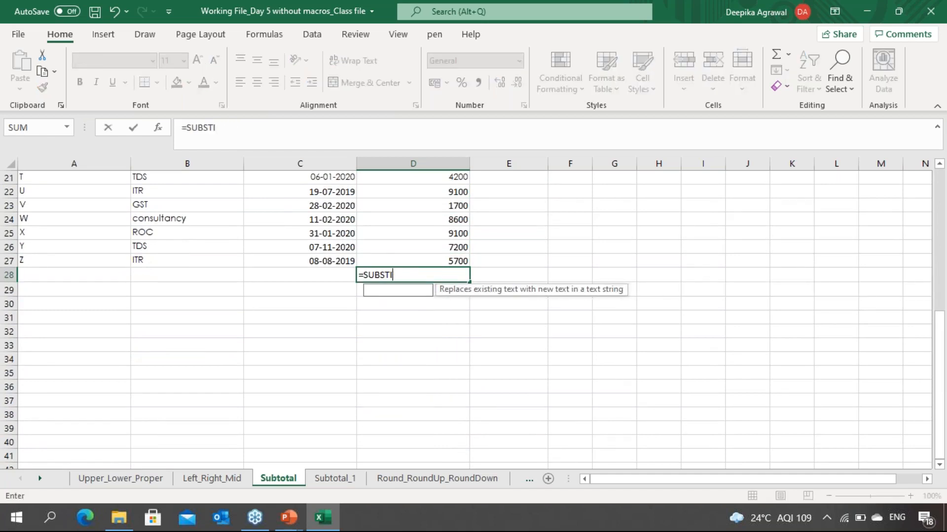
{"action": "type", "text": "subt"}
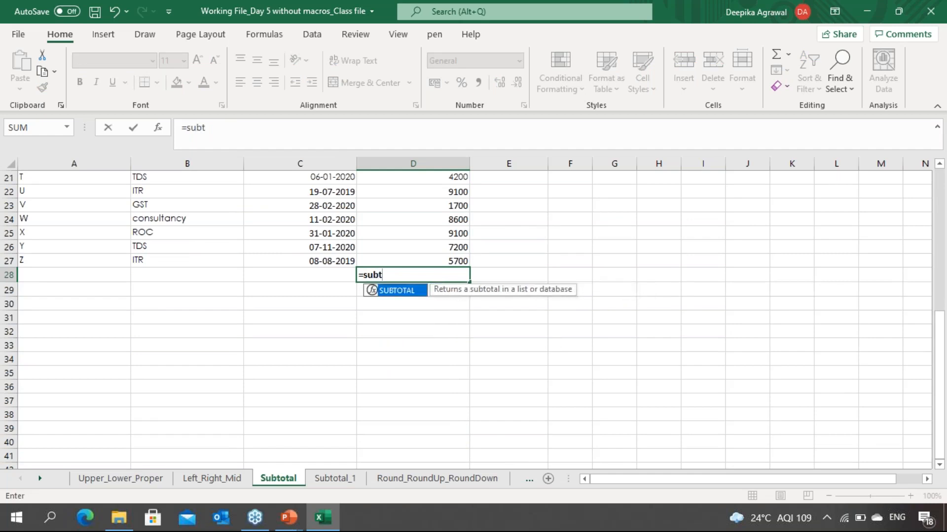
{"action": "key", "text": "Tab"}
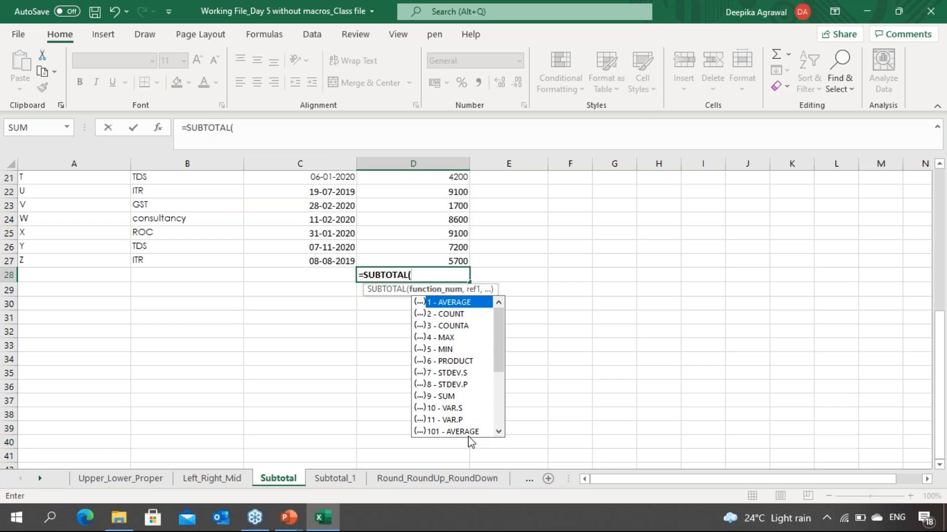
{"action": "left_click_drag", "start_coordinate": [499, 432], "coordinate": [498, 437]}
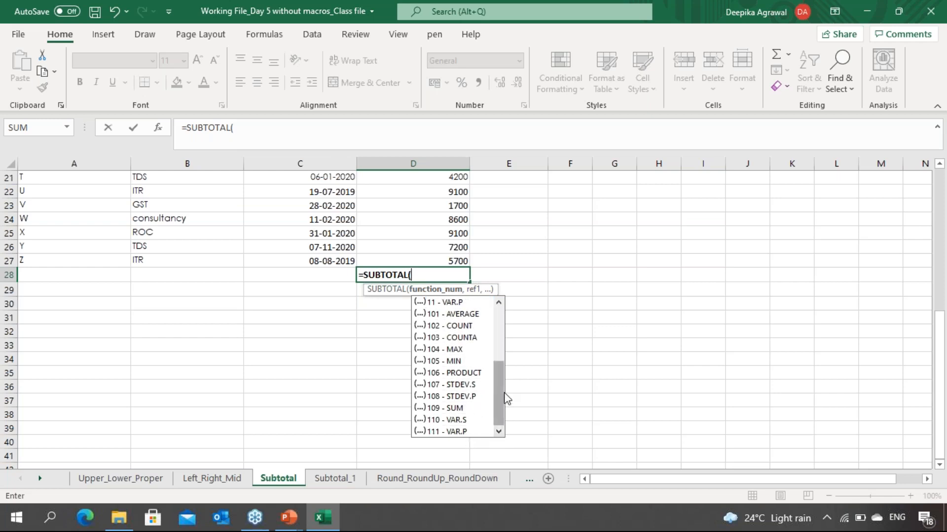
{"action": "left_click_drag", "start_coordinate": [504, 399], "coordinate": [519, 318]}
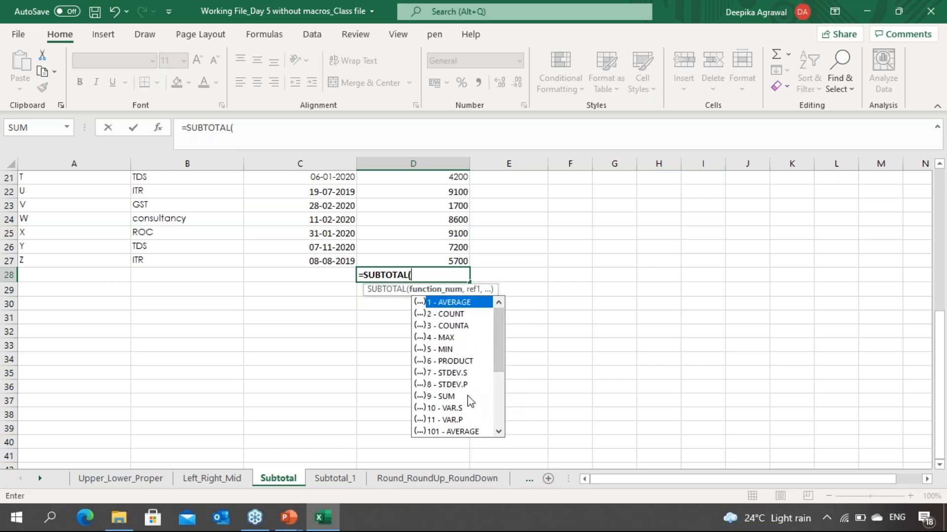
{"action": "left_click", "coordinate": [449, 397]}
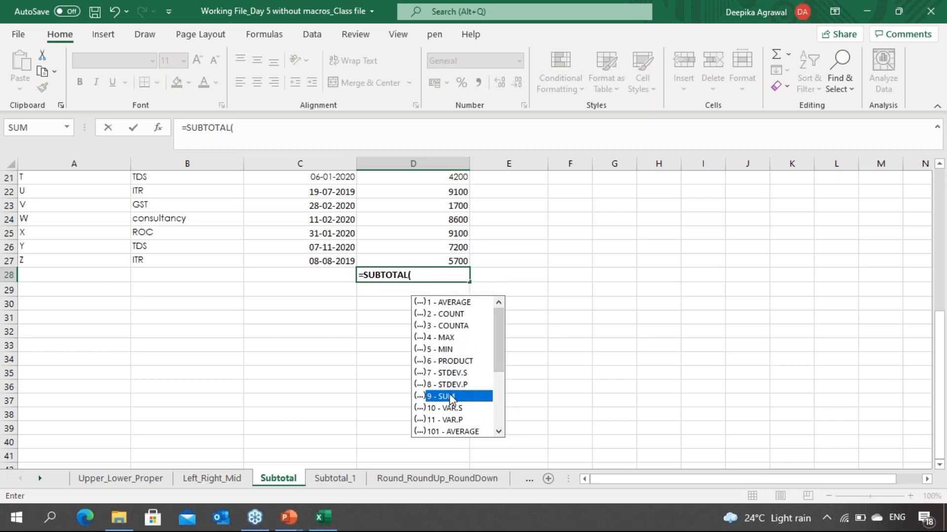
{"action": "double_click", "coordinate": [450, 397]}
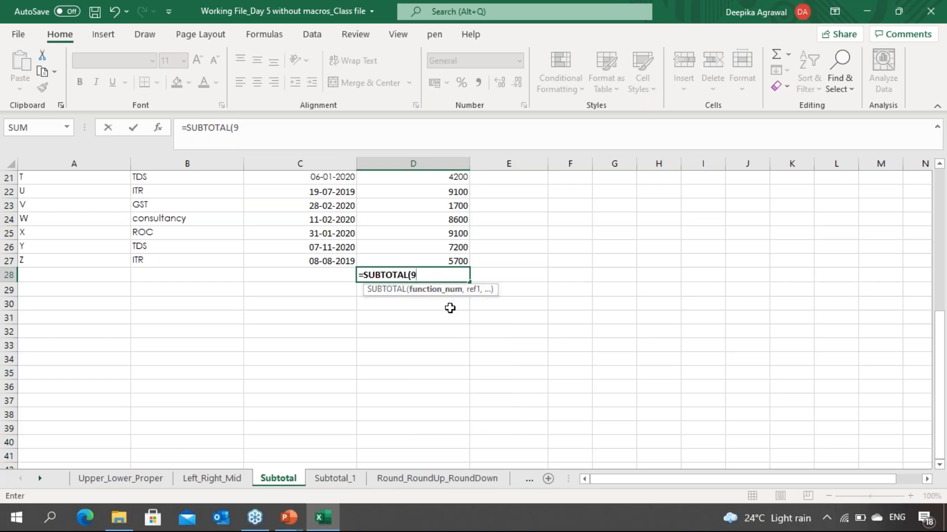
Step: Complete the SUBTOTAL formula in D28 with the charges range D2:D27 as its reference
{"action": "type", "text": ","}
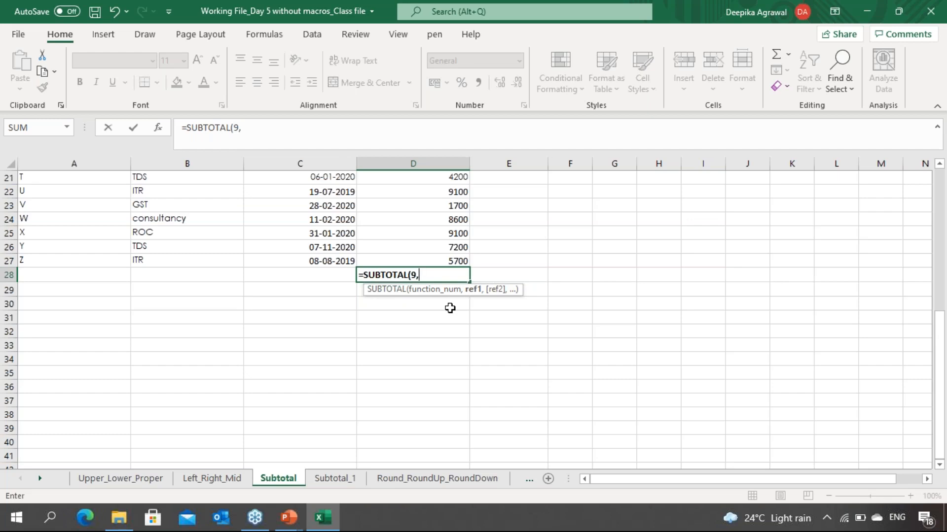
{"action": "key", "text": "Up"}
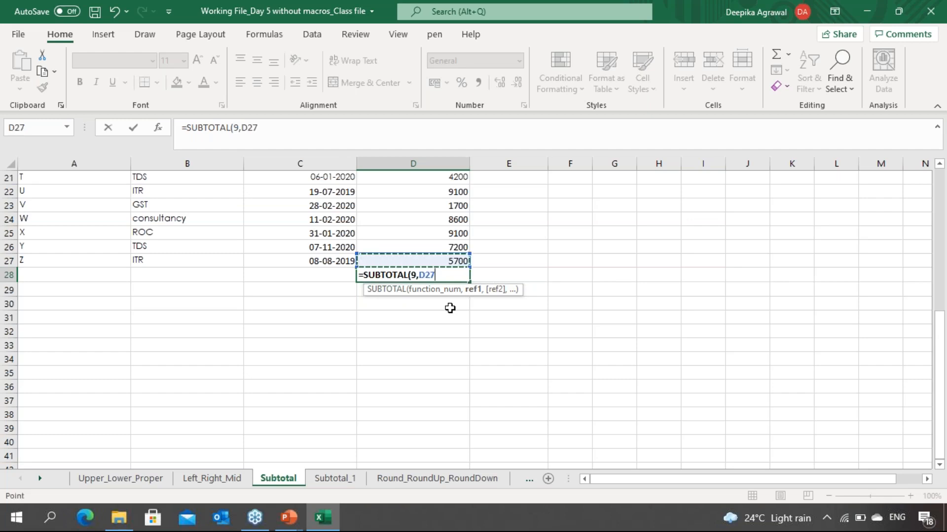
{"action": "key", "text": "shift+Up"}
{"action": "key", "text": "shift+Up"}
{"action": "key", "text": "shift+Up"}
{"action": "key", "text": "shift+Up"}
{"action": "key", "text": "shift+Up"}
{"action": "key", "text": "shift+Up"}
{"action": "key", "text": "shift+Up"}
{"action": "key", "text": "shift+Up"}
{"action": "key", "text": "shift+Up"}
{"action": "key", "text": "shift+Up"}
{"action": "key", "text": "shift+Up"}
{"action": "key", "text": "shift+Up"}
{"action": "key", "text": "shift+Up"}
{"action": "key", "text": "shift+Up"}
{"action": "key", "text": "shift+Up"}
{"action": "key", "text": "shift+Up"}
{"action": "key", "text": "shift+Up"}
{"action": "key", "text": "shift+Up"}
{"action": "key", "text": "shift+Up"}
{"action": "key", "text": "shift+Up"}
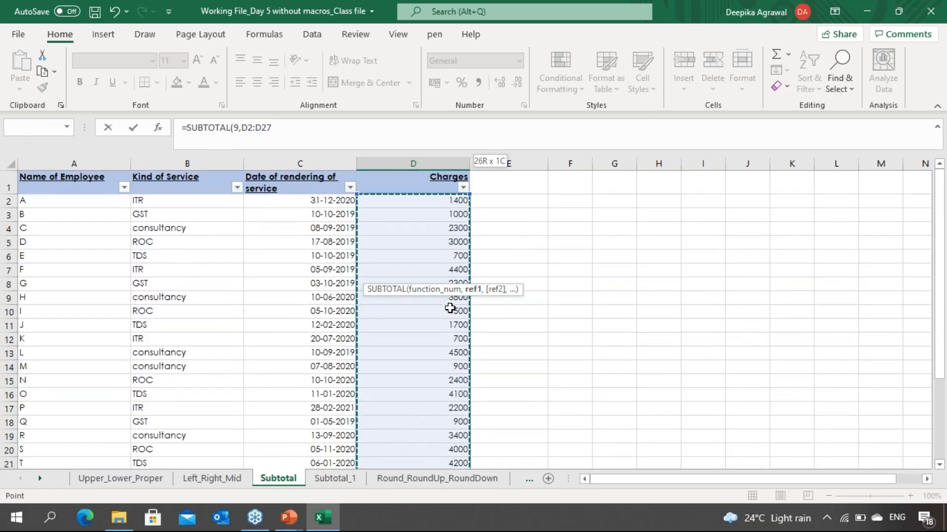
{"action": "key", "text": "ctrl+Return"}
Step: Select the charges D2:D27 and apply AutoSum to produce the total in D28
{"action": "key", "text": "Down"}
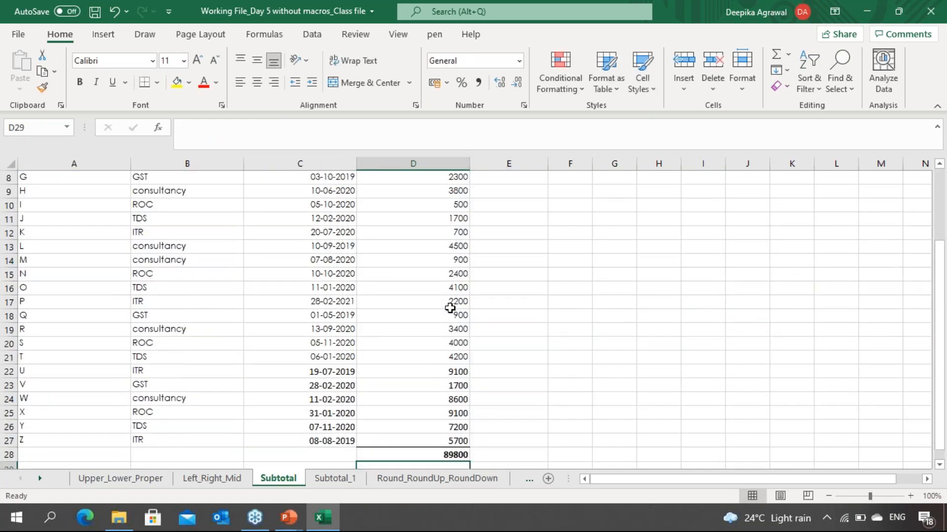
{"action": "key", "text": "Up"}
{"action": "key", "text": "Up"}
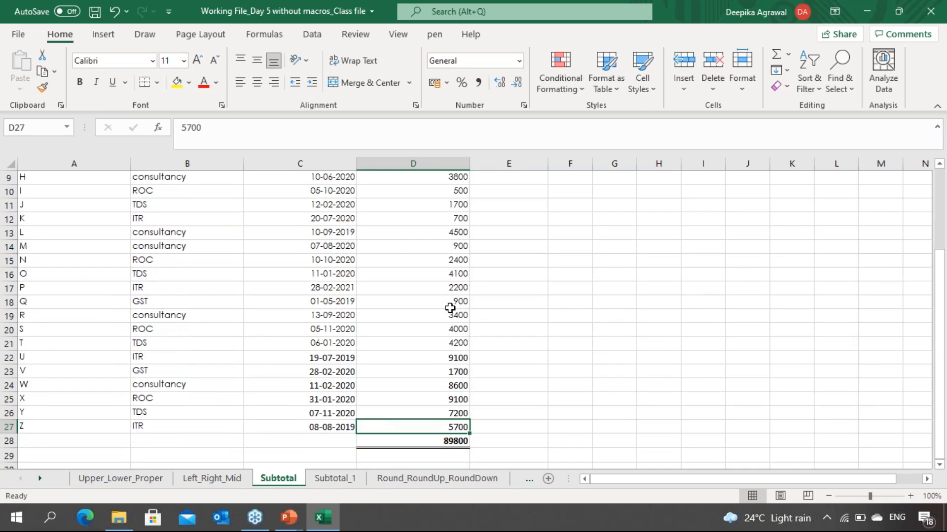
{"action": "key", "text": "ctrl+shift+Up"}
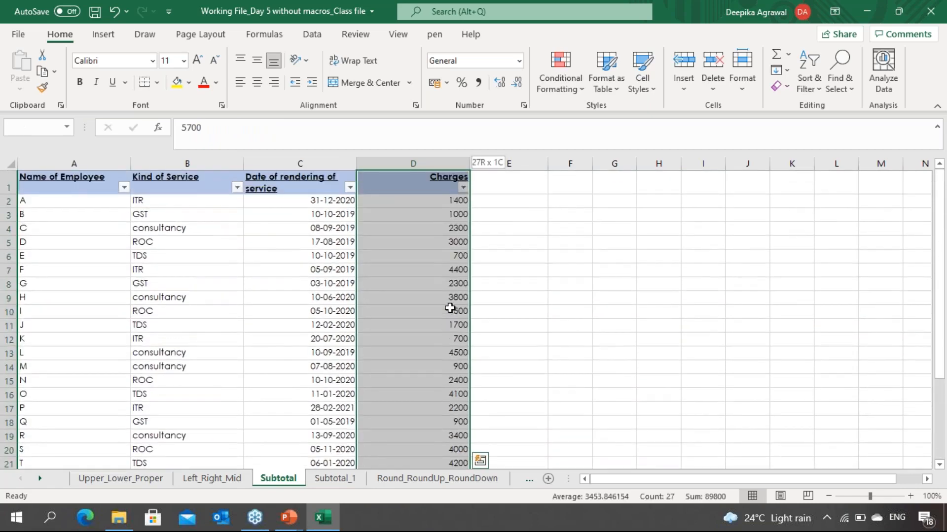
{"action": "key", "text": "shift+Down"}
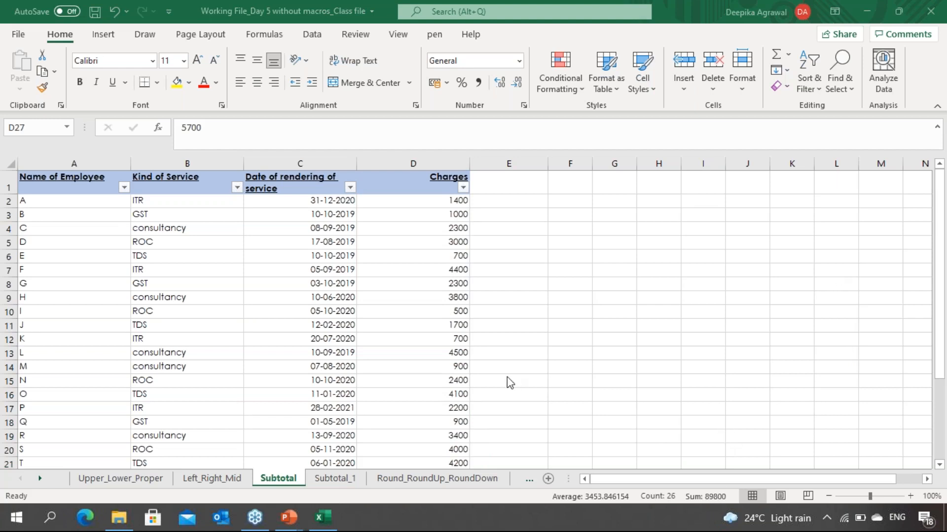
{"action": "key", "text": "alt+equal"}
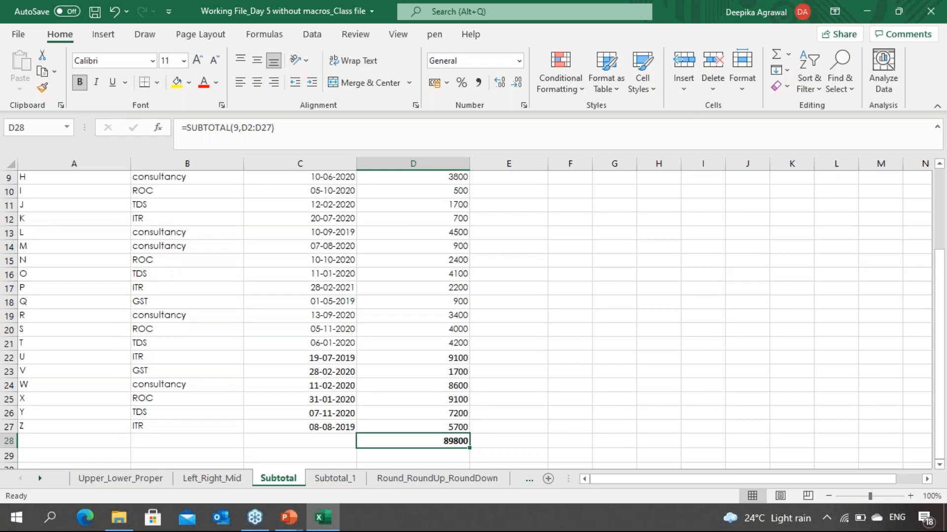
Step: Filter the Kind of Service column to show only GST rows
{"action": "key", "text": "ctrl+Up"}
{"action": "key", "text": "Left"}
{"action": "key", "text": "Left"}
{"action": "key", "text": "Left"}
{"action": "key", "text": "Right"}
{"action": "key", "text": "Right"}
{"action": "key", "text": "Right"}
{"action": "key", "text": "Left"}
{"action": "key", "text": "Left"}
{"action": "key", "text": "Left"}
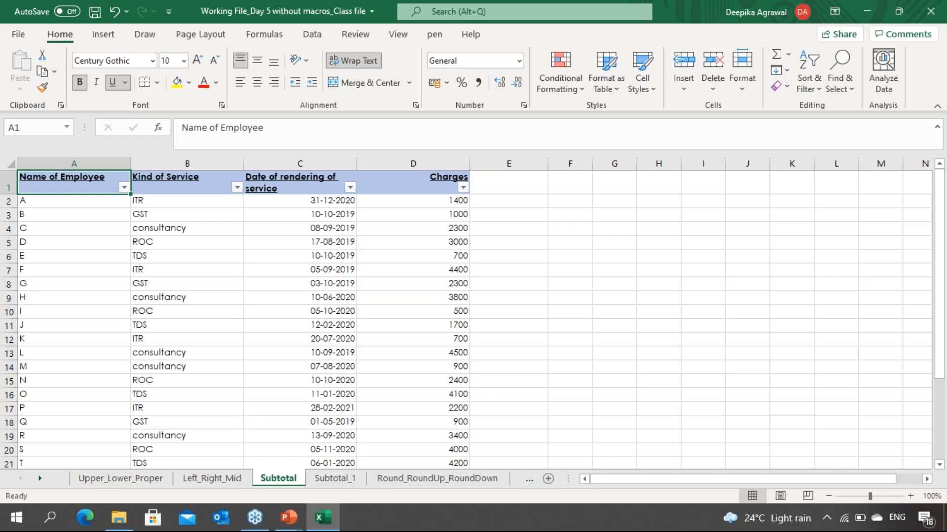
{"action": "left_click", "coordinate": [183, 183]}
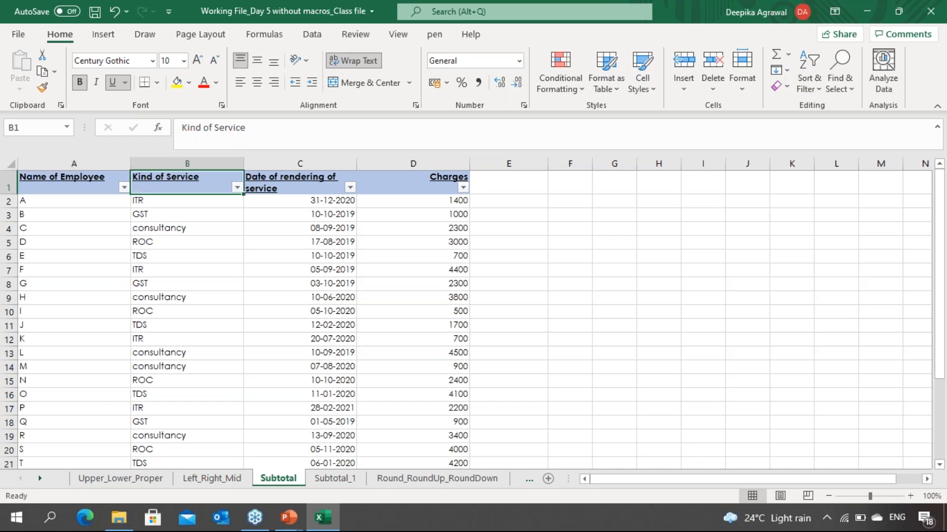
{"action": "key", "text": "alt+Down"}
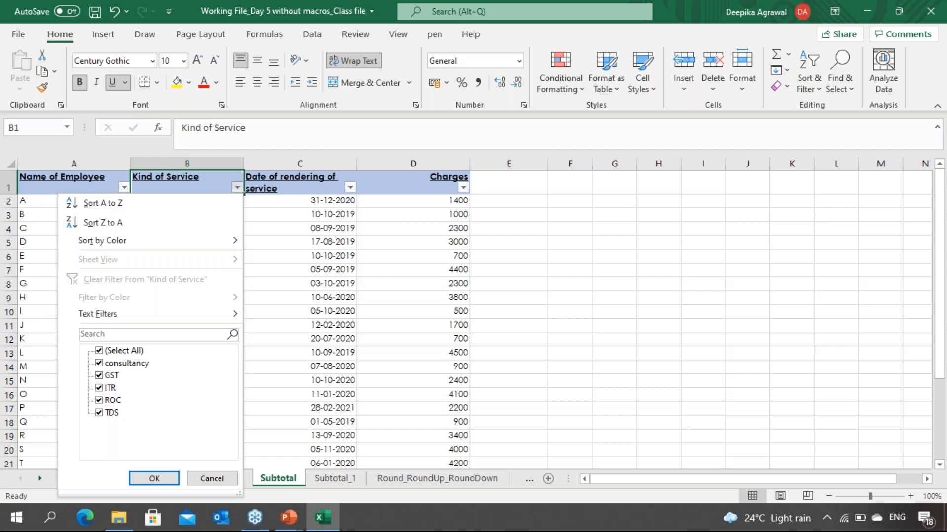
{"action": "left_click", "coordinate": [99, 351]}
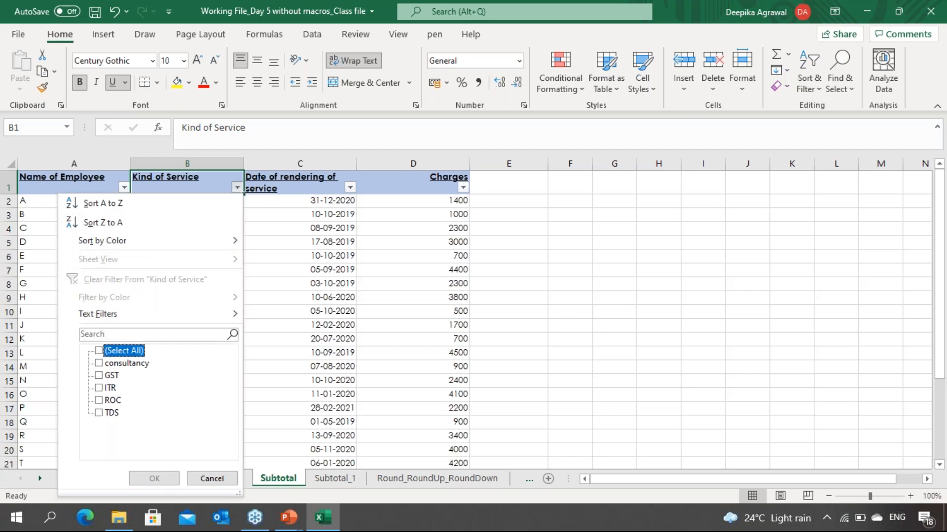
{"action": "key", "text": "Down"}
{"action": "key", "text": "Down"}
{"action": "key", "text": "space"}
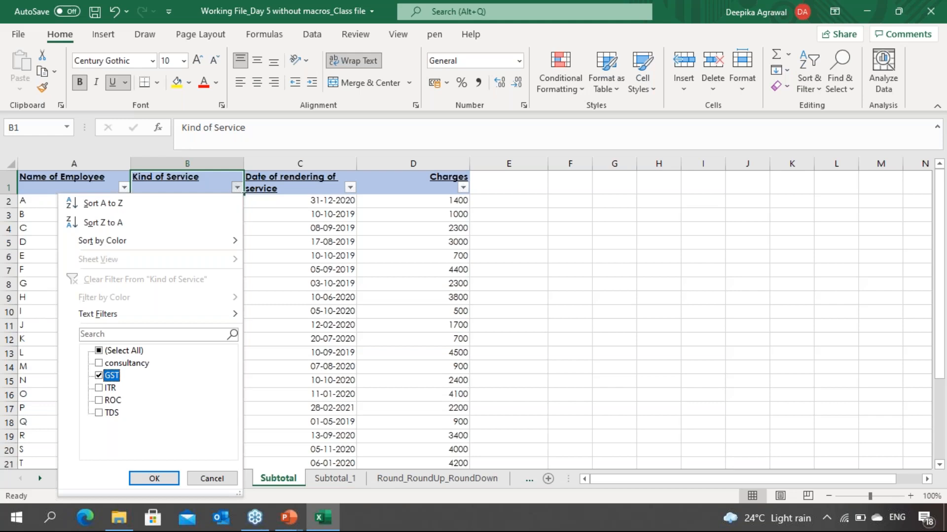
{"action": "key", "text": "Up"}
{"action": "key", "text": "Up"}
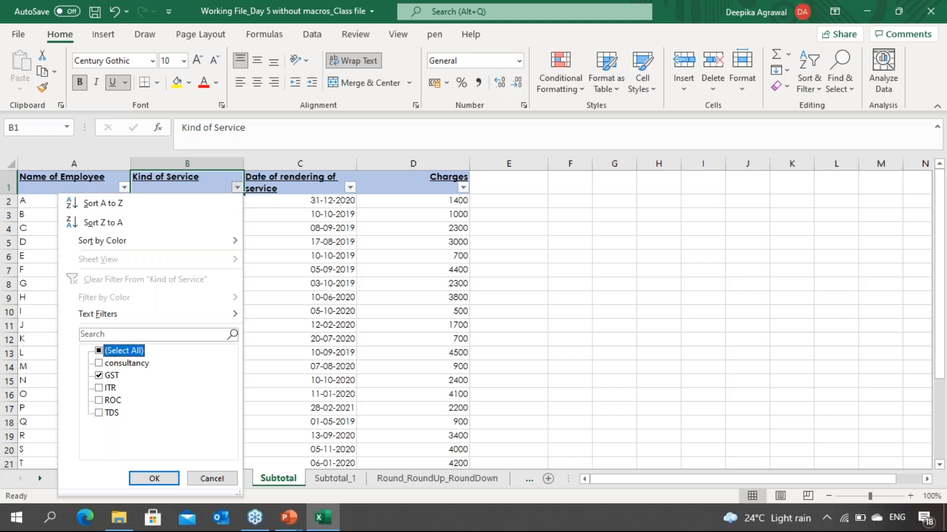
{"action": "key", "text": "space"}
{"action": "key", "text": "space"}
{"action": "key", "text": "Down"}
{"action": "key", "text": "Down"}
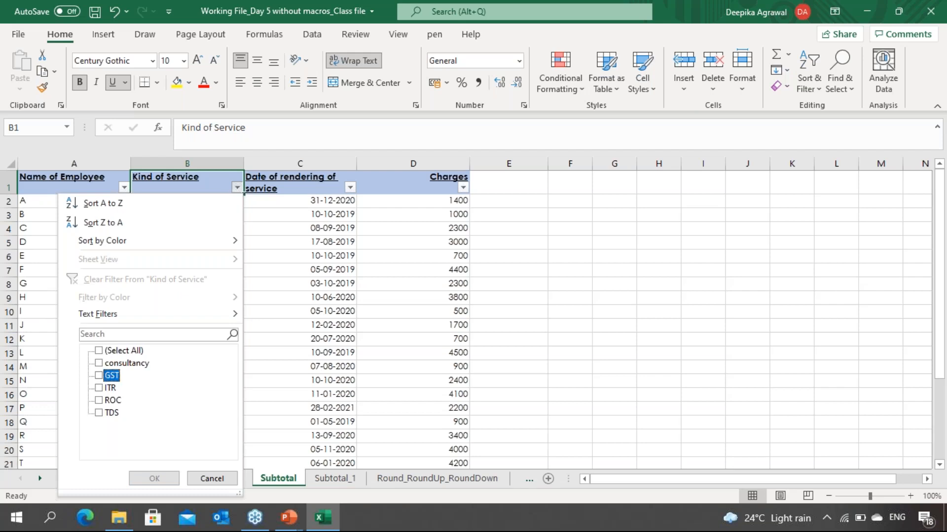
{"action": "key", "text": "space"}
{"action": "left_click", "coordinate": [154, 479]}
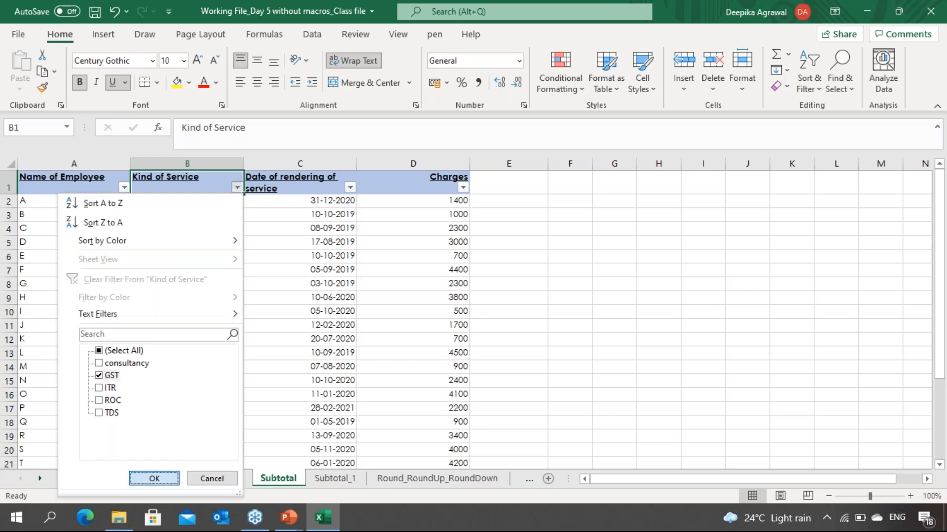
Step: Review the filtered GST rows and the subtotal in D28
{"action": "key", "text": "Down"}
{"action": "key", "text": "Down"}
{"action": "key", "text": "Down"}
{"action": "key", "text": "Down"}
{"action": "key", "text": "Down"}
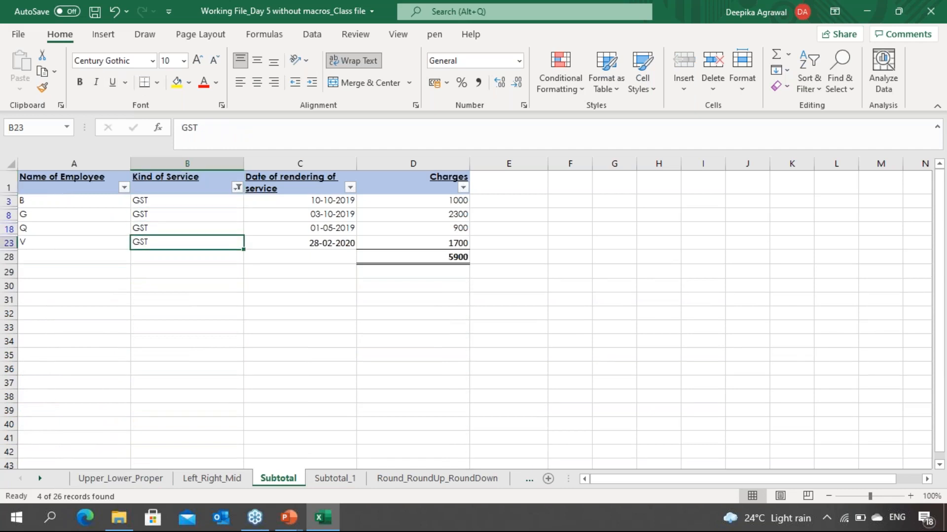
{"action": "key", "text": "Up"}
{"action": "key", "text": "Up"}
{"action": "key", "text": "Up"}
{"action": "key", "text": "Up"}
{"action": "key", "text": "Up"}
{"action": "key", "text": "Down"}
{"action": "key", "text": "Down"}
{"action": "key", "text": "Down"}
{"action": "key", "text": "Down"}
{"action": "key", "text": "Down"}
{"action": "key", "text": "Up"}
{"action": "key", "text": "Up"}
{"action": "key", "text": "Up"}
{"action": "key", "text": "Up"}
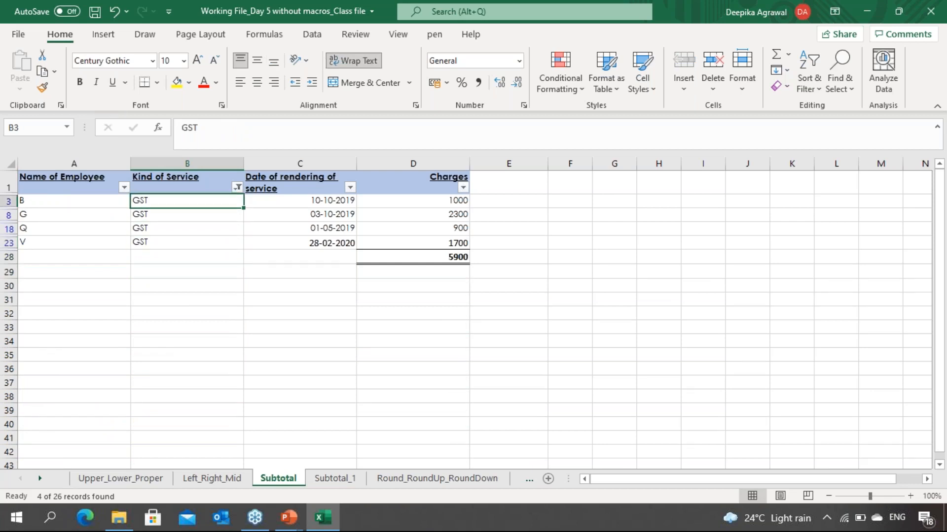
{"action": "key", "text": "Up"}
{"action": "key", "text": "Down"}
{"action": "key", "text": "Down"}
{"action": "key", "text": "Down"}
{"action": "key", "text": "Down"}
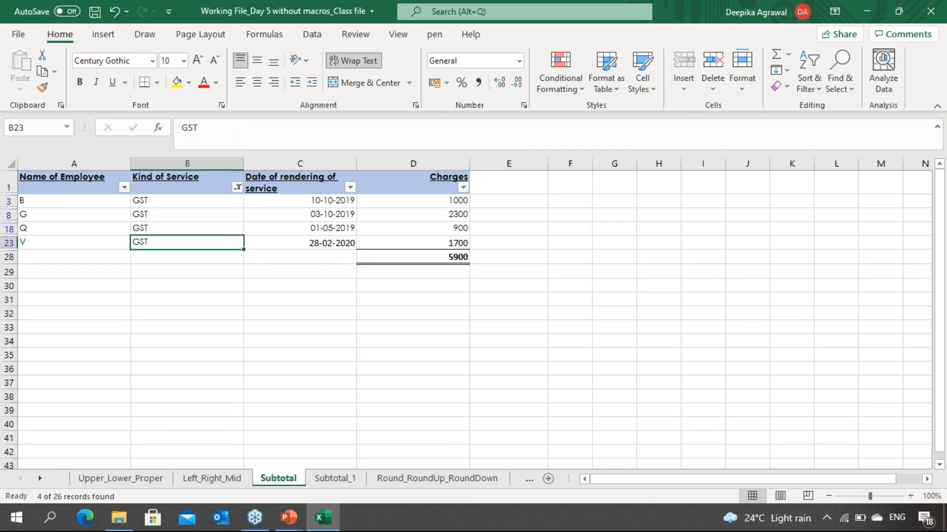
{"action": "key", "text": "Right"}
{"action": "key", "text": "Right"}
{"action": "key", "text": "Right"}
{"action": "key", "text": "Left"}
{"action": "key", "text": "Up"}
{"action": "key", "text": "Up"}
{"action": "key", "text": "Up"}
{"action": "key", "text": "Up"}
{"action": "key", "text": "Down"}
{"action": "key", "text": "Up"}
{"action": "key", "text": "Down"}
{"action": "key", "text": "Down"}
{"action": "key", "text": "Down"}
{"action": "key", "text": "Down"}
{"action": "key", "text": "Down"}
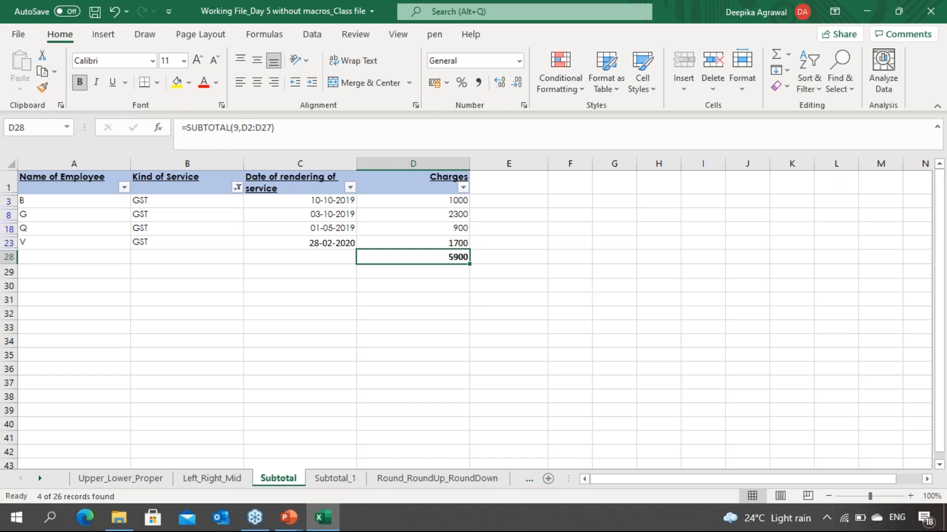
Step: Clear the filter from the table
{"action": "key", "text": "alt"}
{"action": "key", "text": "a"}
{"action": "key", "text": "c"}
{"action": "scroll", "coordinate": [473, 319], "scroll_direction": "down", "scroll_amount": 3}
{"action": "left_click", "coordinate": [570, 455]}
{"action": "key", "text": "Up"}
{"action": "key", "text": "Left"}
{"action": "key", "text": "Left"}
{"action": "key", "text": "F2"}
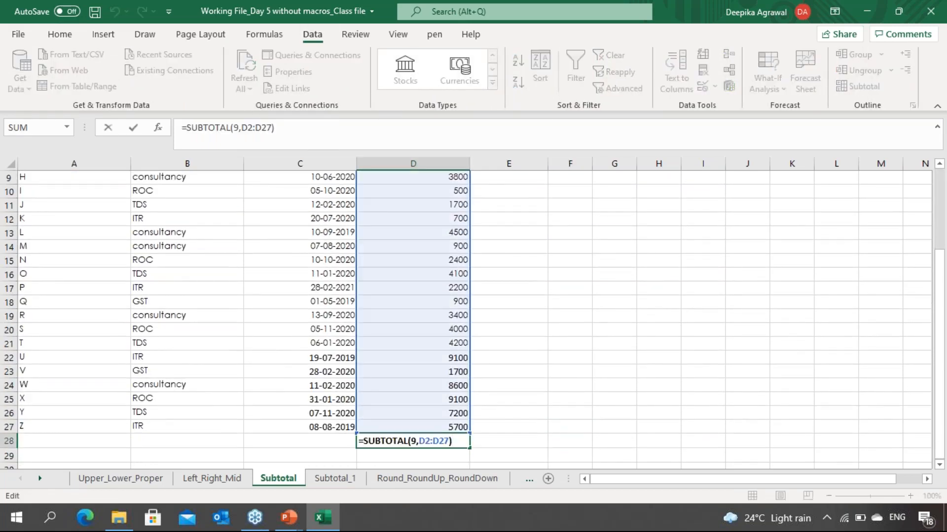
{"action": "key", "text": "Left"}
{"action": "key", "text": "Left"}
{"action": "key", "text": "Left"}
{"action": "type", "text": "`"}
{"action": "key", "text": "Escape"}
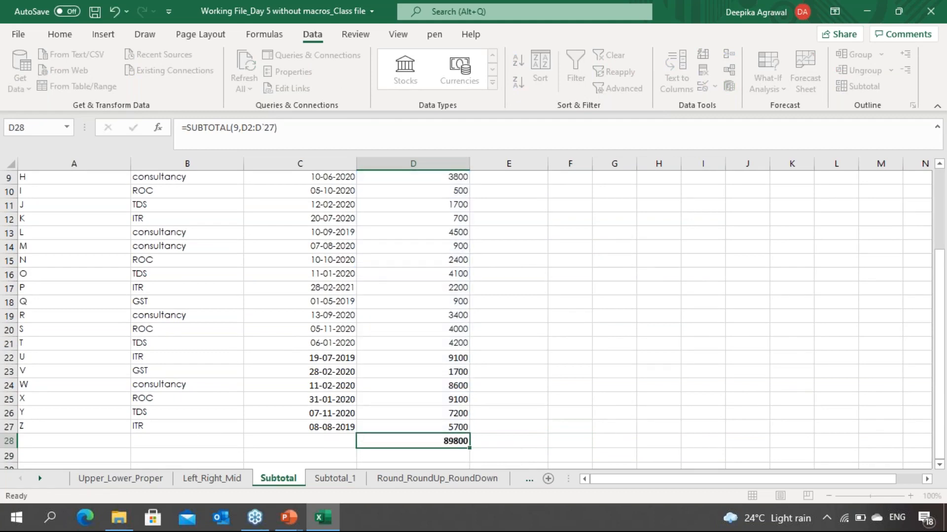
Step: Replace the formula in D28 with =SUM over the Charges column D2:D27
{"action": "key", "text": "Delete"}
{"action": "type", "text": "=sum("}
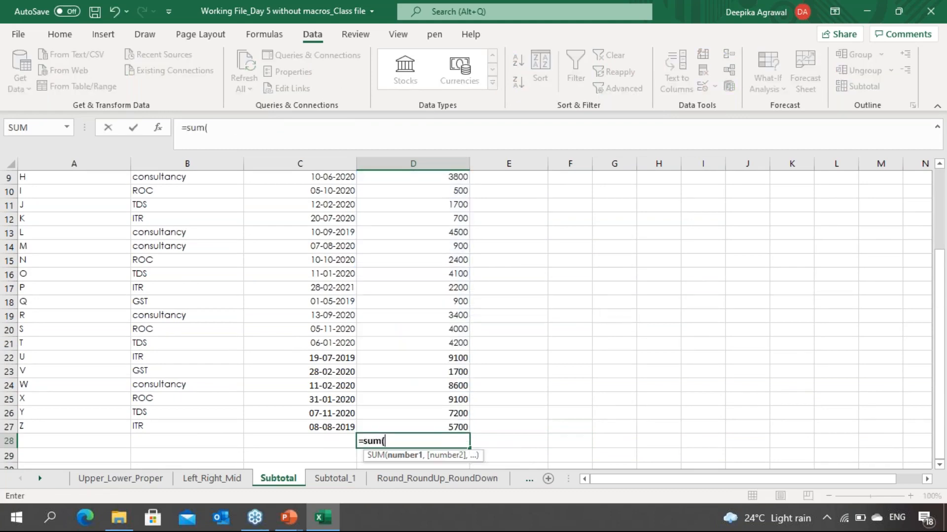
{"action": "key", "text": "Up"}
{"action": "key", "text": "ctrl+shift+Up"}
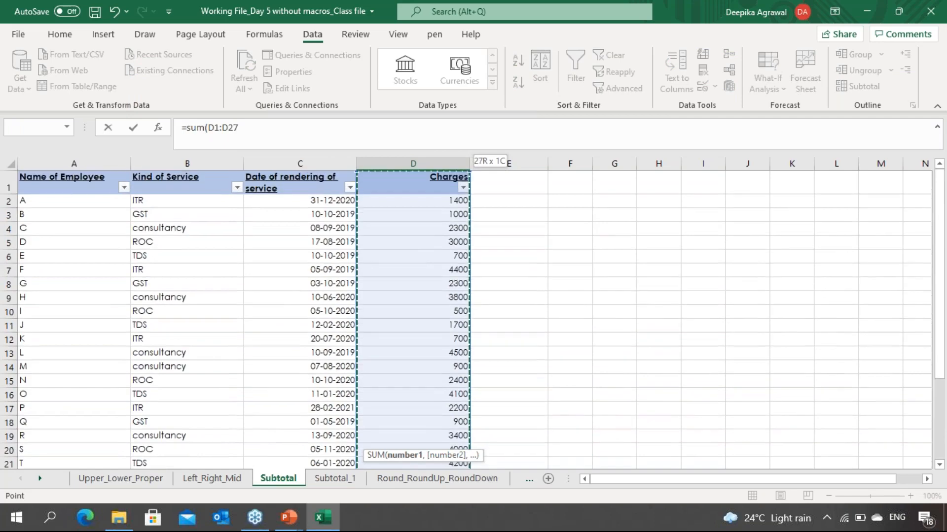
{"action": "key", "text": "Return"}
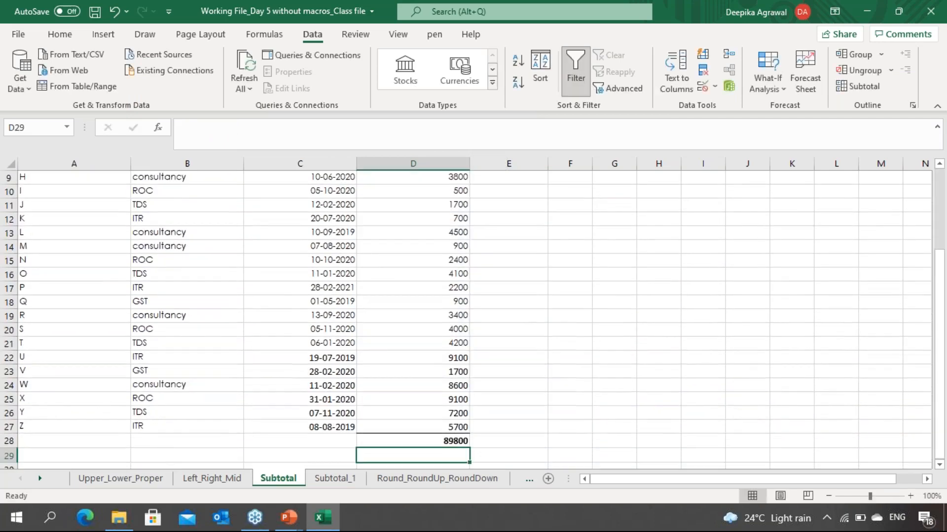
Step: Filter the Kind of Service column again to show only GST rows
{"action": "key", "text": "Up"}
{"action": "key", "text": "Left"}
{"action": "key", "text": "Left"}
{"action": "key", "text": "Up"}
{"action": "key", "text": "ctrl+Up"}
{"action": "key", "text": "alt+Down"}
{"action": "key", "text": "Down"}
{"action": "key", "text": "Down"}
{"action": "key", "text": "Down"}
{"action": "key", "text": "Down"}
{"action": "key", "text": "Down"}
{"action": "key", "text": "Down"}
{"action": "key", "text": "Down"}
{"action": "key", "text": "space"}
{"action": "key", "text": "Down"}
{"action": "key", "text": "Down"}
{"action": "key", "text": "space"}
{"action": "key", "text": "Return"}
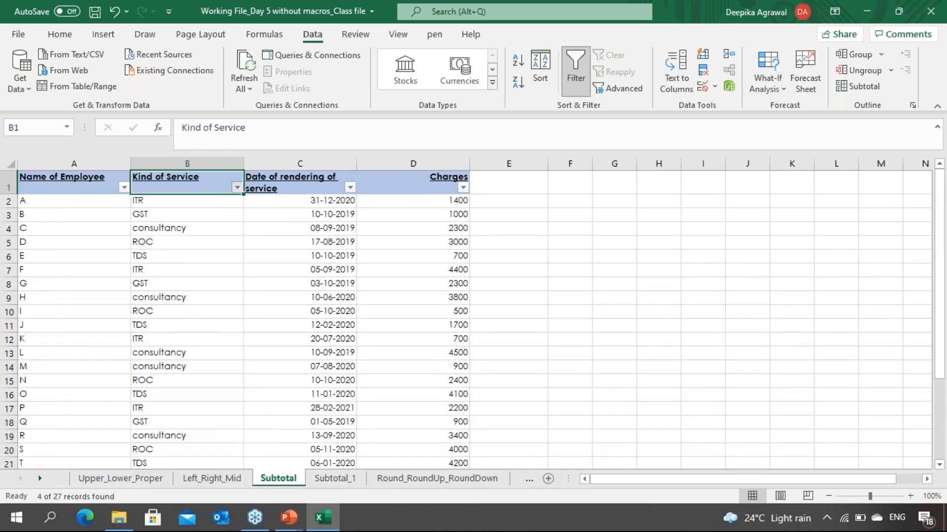
Step: Examine the filtered GST rows to see how the SUM total behaves
{"action": "key", "text": "Down"}
{"action": "key", "text": "Right"}
{"action": "key", "text": "Right"}
{"action": "key", "text": "Right"}
{"action": "key", "text": "Down"}
{"action": "key", "text": "Down"}
{"action": "key", "text": "Down"}
{"action": "key", "text": "Down"}
{"action": "key", "text": "Left"}
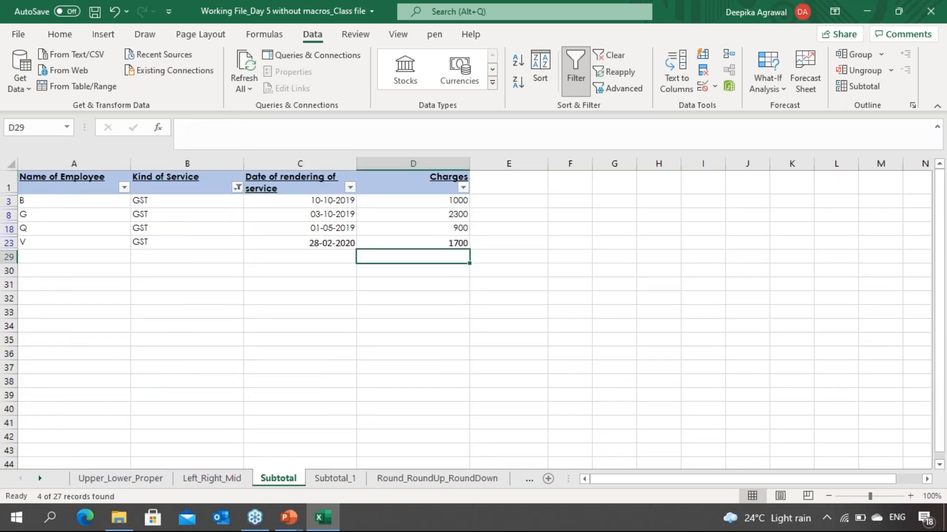
{"action": "key", "text": "Left"}
{"action": "key", "text": "Left"}
{"action": "key", "text": "Left"}
{"action": "key", "text": "Right"}
{"action": "key", "text": "Right"}
{"action": "key", "text": "Right"}
{"action": "key", "text": "Right"}
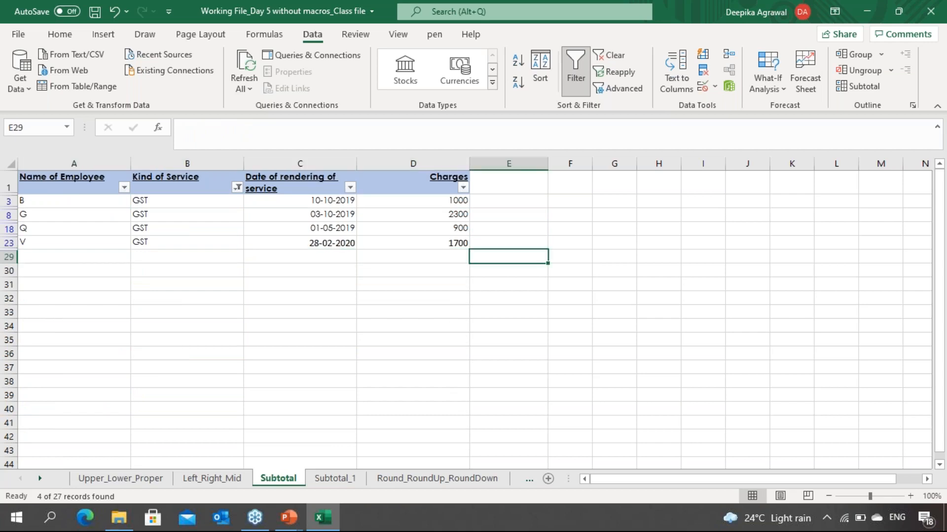
{"action": "key", "text": "Left"}
{"action": "key", "text": "Left"}
{"action": "key", "text": "Left"}
{"action": "key", "text": "Left"}
{"action": "key", "text": "Right"}
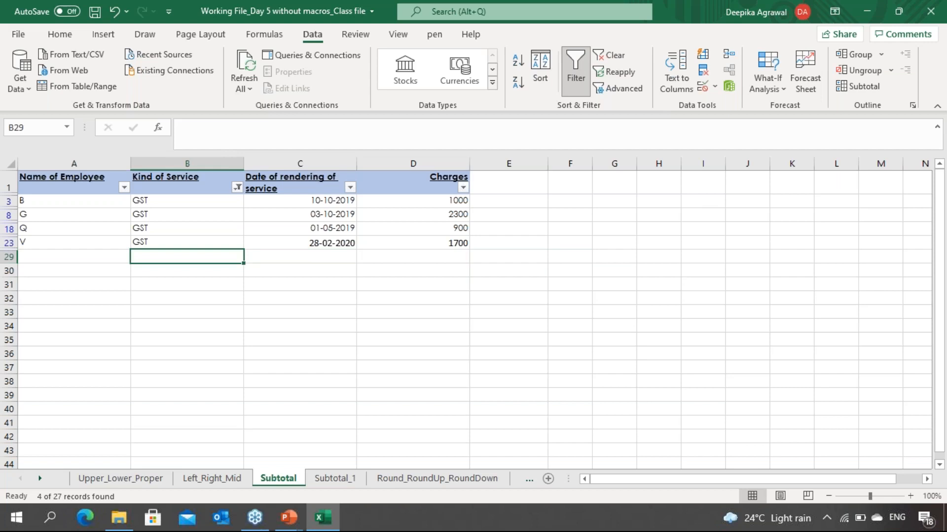
{"action": "key", "text": "Right"}
{"action": "key", "text": "Right"}
{"action": "key", "text": "Right"}
{"action": "key", "text": "Left"}
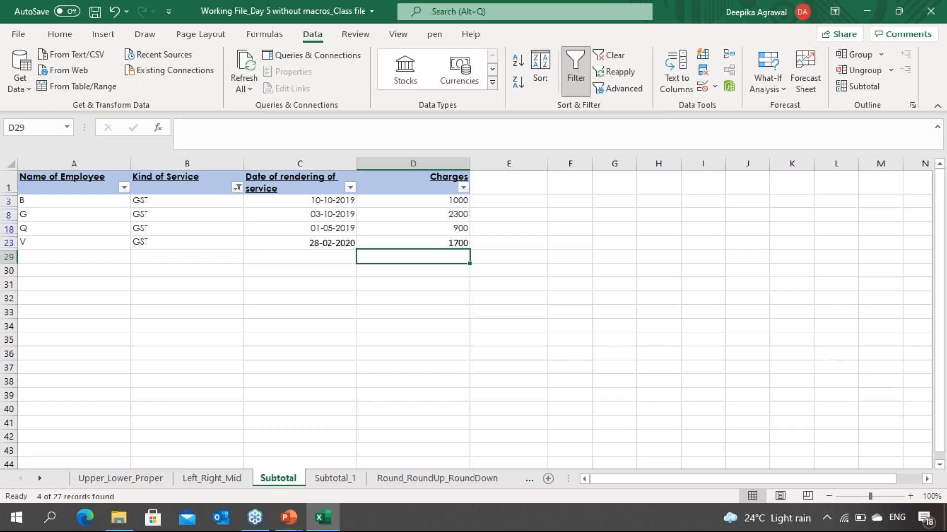
{"action": "key", "text": "Up"}
{"action": "key", "text": "Up"}
{"action": "key", "text": "Up"}
{"action": "key", "text": "Up"}
Step: Clear the filter from the table and check the SUM total in D28
{"action": "key", "text": "alt+a"}
{"action": "key", "text": "c"}
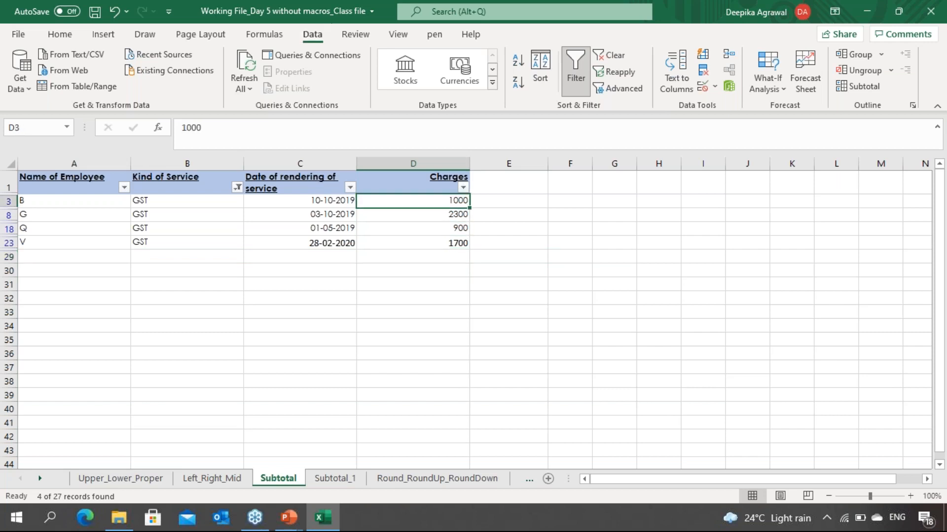
{"action": "key", "text": "Down"}
{"action": "key", "text": "Down"}
{"action": "key", "text": "Down"}
{"action": "key", "text": "Down"}
{"action": "key", "text": "Down"}
{"action": "key", "text": "Down"}
{"action": "key", "text": "Down"}
{"action": "key", "text": "Down"}
{"action": "key", "text": "Down"}
{"action": "key", "text": "Down"}
{"action": "key", "text": "Down"}
{"action": "key", "text": "Down"}
{"action": "key", "text": "Down"}
{"action": "key", "text": "Down"}
{"action": "key", "text": "Down"}
{"action": "key", "text": "Down"}
{"action": "key", "text": "Down"}
{"action": "key", "text": "Down"}
{"action": "key", "text": "Down"}
{"action": "key", "text": "Down"}
{"action": "key", "text": "Down"}
{"action": "key", "text": "Down"}
{"action": "key", "text": "Down"}
{"action": "key", "text": "Down"}
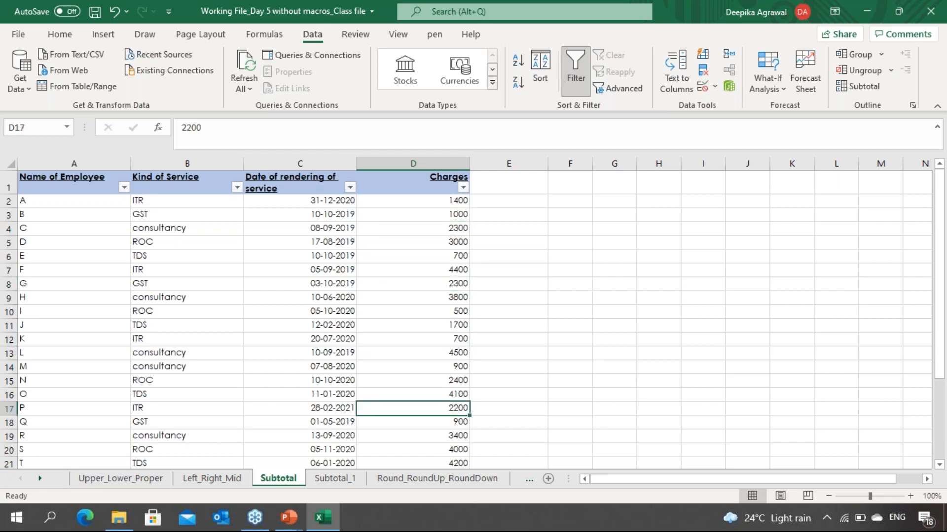
{"action": "key", "text": "Down"}
{"action": "key", "text": "Down"}
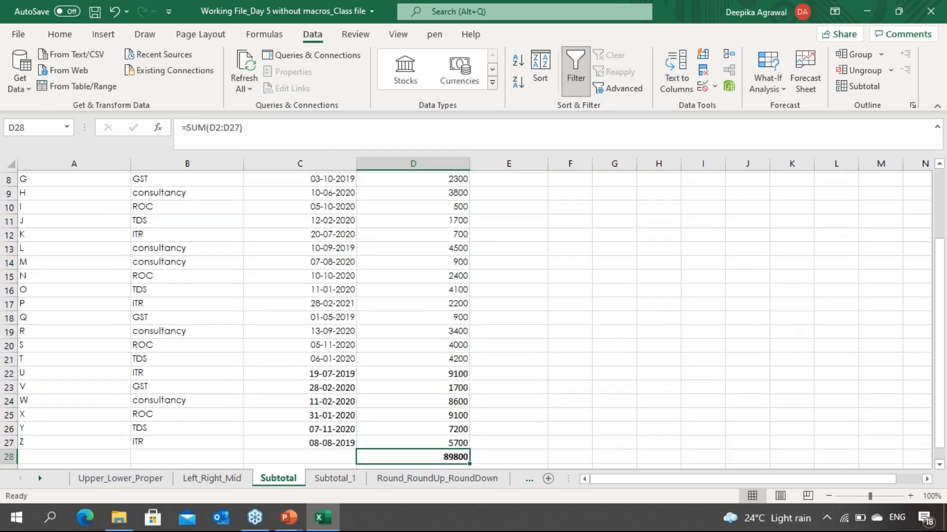
{"action": "key", "text": "Up"}
{"action": "key", "text": "Up"}
{"action": "key", "text": "Down"}
{"action": "key", "text": "Down"}
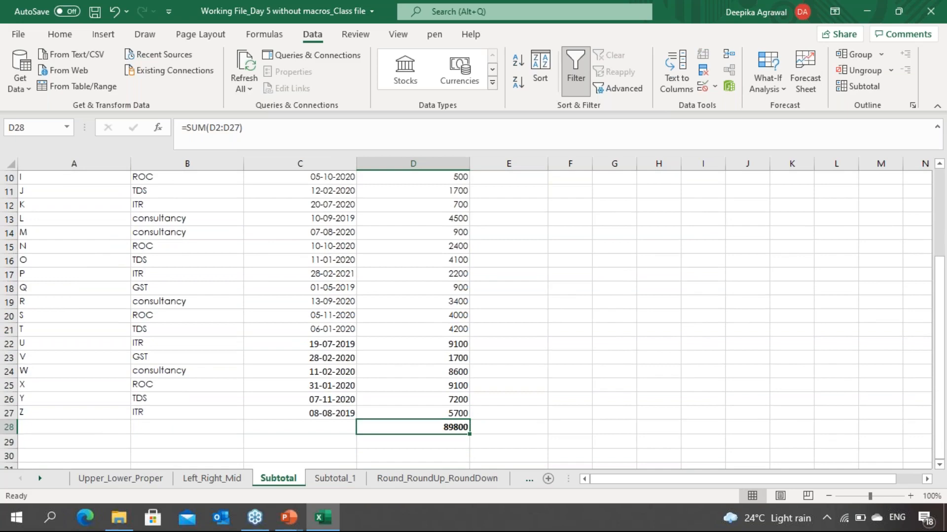
{"action": "key", "text": "Up"}
{"action": "key", "text": "Up"}
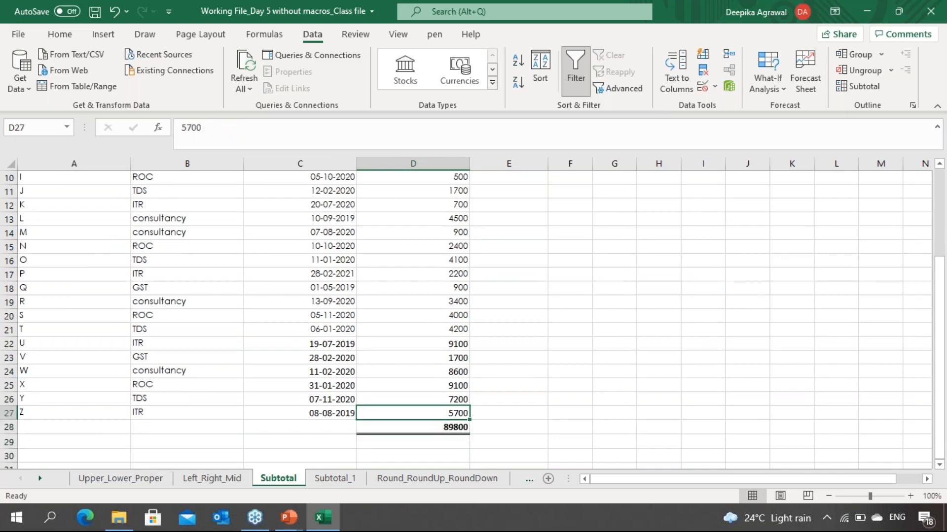
Step: Switch to the Subtotal_1 sheet and examine the service records sorted by Kind of Service
{"action": "key", "text": "ctrl+Page_Down"}
{"action": "key", "text": "Down"}
{"action": "key", "text": "Down"}
{"action": "key", "text": "Down"}
{"action": "key", "text": "Down"}
{"action": "key", "text": "Down"}
{"action": "key", "text": "Down"}
{"action": "key", "text": "Down"}
{"action": "key", "text": "Down"}
{"action": "key", "text": "Down"}
{"action": "key", "text": "Down"}
{"action": "key", "text": "Down"}
{"action": "key", "text": "Down"}
{"action": "key", "text": "Down"}
{"action": "key", "text": "Down"}
{"action": "key", "text": "Down"}
{"action": "key", "text": "Down"}
{"action": "key", "text": "Down"}
{"action": "key", "text": "Down"}
{"action": "key", "text": "Down"}
{"action": "key", "text": "Down"}
{"action": "key", "text": "Down"}
{"action": "key", "text": "Down"}
{"action": "key", "text": "Down"}
{"action": "key", "text": "Down"}
{"action": "key", "text": "Down"}
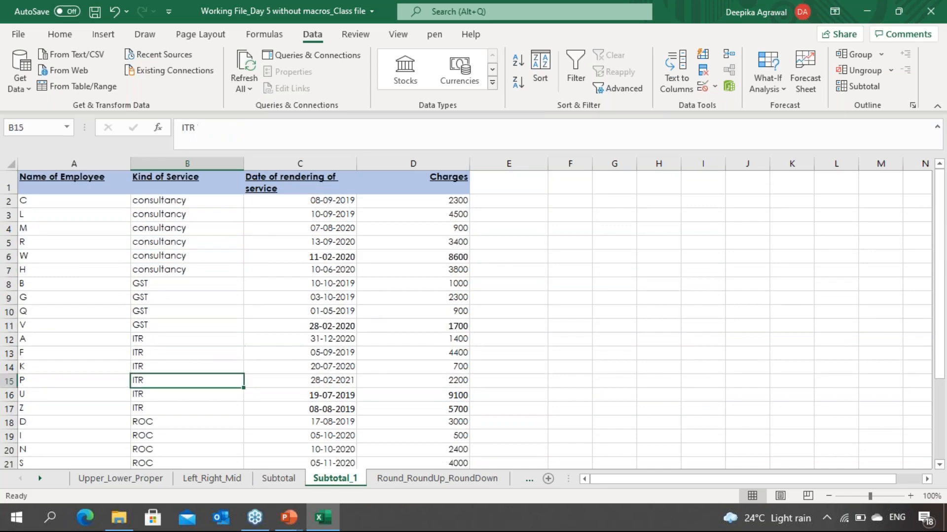
{"action": "key", "text": "Up"}
{"action": "key", "text": "Up"}
{"action": "key", "text": "Up"}
{"action": "key", "text": "Up"}
{"action": "key", "text": "Up"}
{"action": "key", "text": "Up"}
{"action": "key", "text": "Up"}
{"action": "key", "text": "Up"}
{"action": "key", "text": "Up"}
{"action": "key", "text": "Up"}
{"action": "key", "text": "Up"}
{"action": "key", "text": "Up"}
{"action": "key", "text": "Up"}
{"action": "key", "text": "Up"}
{"action": "key", "text": "Up"}
{"action": "key", "text": "Up"}
{"action": "key", "text": "Up"}
{"action": "key", "text": "Up"}
{"action": "key", "text": "Up"}
{"action": "key", "text": "Up"}
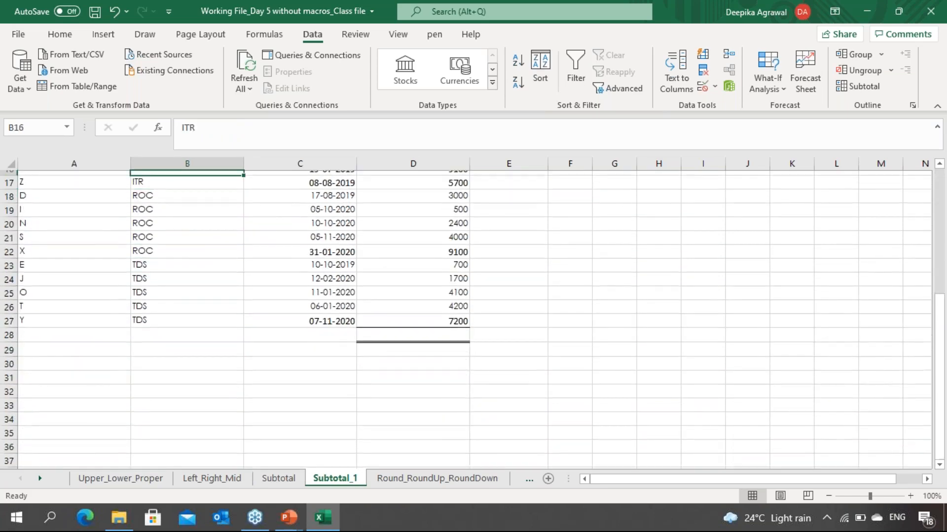
{"action": "key", "text": "Down"}
{"action": "key", "text": "Down"}
{"action": "key", "text": "Down"}
{"action": "key", "text": "Down"}
{"action": "key", "text": "Down"}
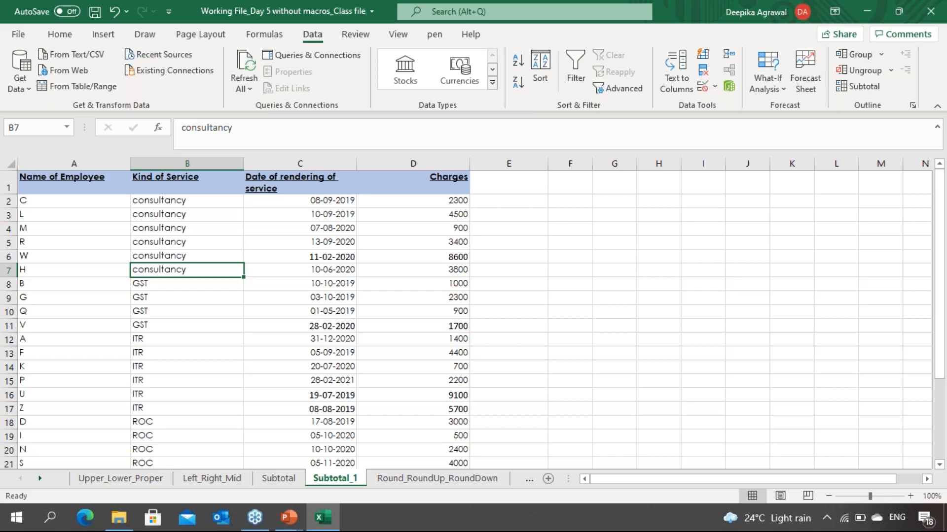
{"action": "key", "text": "Down"}
{"action": "key", "text": "Down"}
{"action": "key", "text": "Down"}
{"action": "key", "text": "Down"}
{"action": "key", "text": "Down"}
{"action": "key", "text": "Down"}
{"action": "key", "text": "Down"}
{"action": "key", "text": "Down"}
{"action": "key", "text": "Down"}
{"action": "key", "text": "Down"}
{"action": "key", "text": "Down"}
{"action": "key", "text": "Down"}
{"action": "key", "text": "Down"}
{"action": "key", "text": "Down"}
{"action": "key", "text": "Down"}
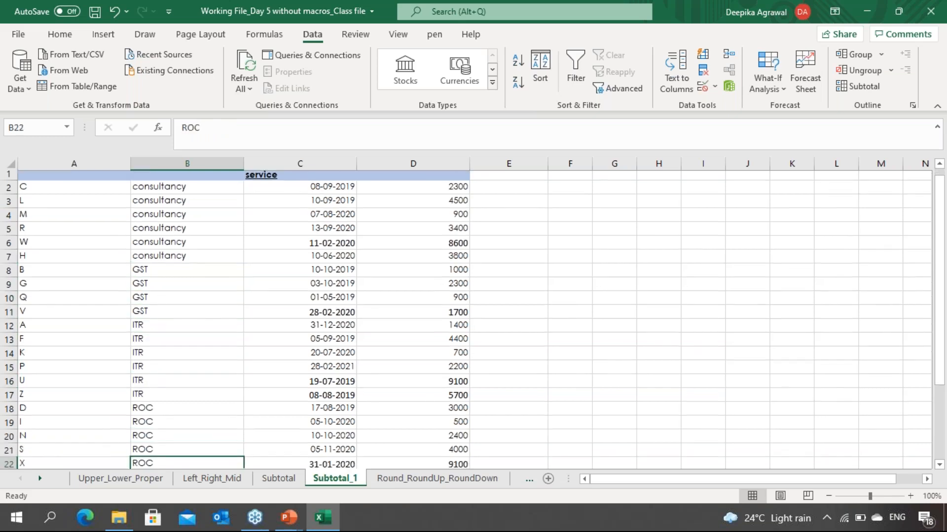
{"action": "key", "text": "Down"}
{"action": "key", "text": "Down"}
{"action": "key", "text": "Down"}
{"action": "key", "text": "Down"}
{"action": "key", "text": "Down"}
{"action": "key", "text": "Up"}
{"action": "key", "text": "Up"}
{"action": "key", "text": "Up"}
{"action": "key", "text": "Up"}
{"action": "key", "text": "Up"}
{"action": "key", "text": "Up"}
{"action": "key", "text": "Up"}
{"action": "key", "text": "Up"}
{"action": "key", "text": "Up"}
{"action": "key", "text": "Up"}
{"action": "key", "text": "Up"}
{"action": "key", "text": "Up"}
{"action": "key", "text": "Up"}
{"action": "key", "text": "Up"}
{"action": "key", "text": "Up"}
{"action": "key", "text": "Up"}
{"action": "key", "text": "Up"}
{"action": "key", "text": "Up"}
{"action": "key", "text": "Up"}
{"action": "key", "text": "Up"}
{"action": "key", "text": "Down"}
{"action": "key", "text": "Down"}
{"action": "key", "text": "Down"}
{"action": "key", "text": "Down"}
{"action": "key", "text": "Down"}
{"action": "key", "text": "Down"}
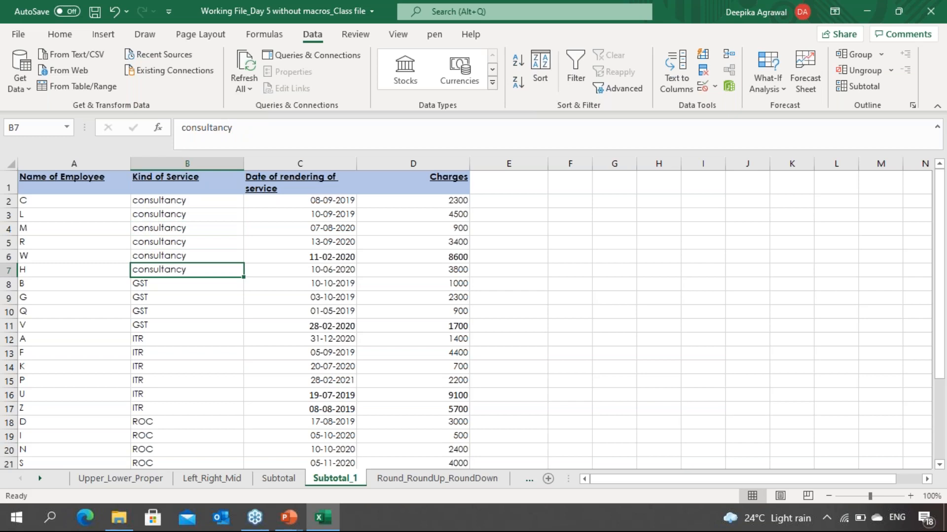
{"action": "key", "text": "Down"}
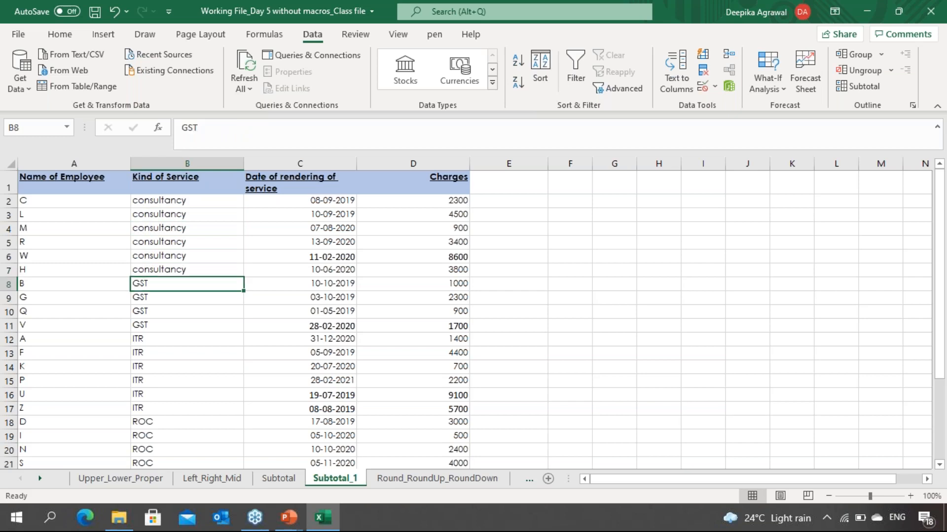
{"action": "key", "text": "Up"}
{"action": "key", "text": "Up"}
{"action": "key", "text": "Up"}
{"action": "key", "text": "Up"}
{"action": "key", "text": "Up"}
{"action": "key", "text": "Up"}
{"action": "key", "text": "Down"}
{"action": "key", "text": "Down"}
{"action": "key", "text": "Down"}
{"action": "key", "text": "Down"}
{"action": "key", "text": "Down"}
{"action": "key", "text": "Down"}
{"action": "key", "text": "Down"}
{"action": "key", "text": "Down"}
{"action": "key", "text": "Down"}
{"action": "key", "text": "Down"}
{"action": "key", "text": "Down"}
{"action": "key", "text": "Down"}
{"action": "key", "text": "Down"}
{"action": "key", "text": "Down"}
{"action": "key", "text": "Down"}
{"action": "key", "text": "Down"}
{"action": "key", "text": "Down"}
{"action": "key", "text": "Down"}
{"action": "key", "text": "Down"}
{"action": "key", "text": "Down"}
{"action": "key", "text": "Down"}
{"action": "key", "text": "Down"}
{"action": "key", "text": "Down"}
{"action": "key", "text": "Down"}
{"action": "key", "text": "Down"}
{"action": "key", "text": "Down"}
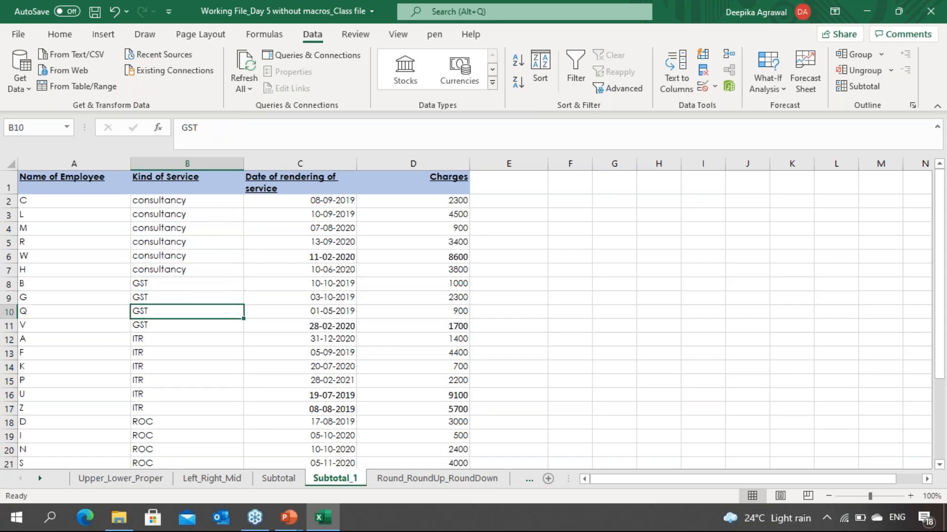
{"action": "key", "text": "Down"}
{"action": "key", "text": "Down"}
{"action": "key", "text": "Down"}
{"action": "key", "text": "Down"}
{"action": "key", "text": "Down"}
{"action": "key", "text": "Down"}
{"action": "key", "text": "Down"}
{"action": "key", "text": "Down"}
{"action": "key", "text": "Down"}
{"action": "key", "text": "Down"}
{"action": "key", "text": "Down"}
{"action": "key", "text": "Up"}
{"action": "key", "text": "Up"}
{"action": "key", "text": "Up"}
{"action": "key", "text": "Up"}
{"action": "key", "text": "Up"}
{"action": "key", "text": "Up"}
{"action": "key", "text": "Up"}
{"action": "key", "text": "Up"}
{"action": "key", "text": "Up"}
{"action": "key", "text": "Up"}
{"action": "key", "text": "Up"}
{"action": "key", "text": "Up"}
{"action": "key", "text": "Up"}
{"action": "key", "text": "Up"}
{"action": "key", "text": "Up"}
{"action": "key", "text": "Up"}
{"action": "key", "text": "Up"}
{"action": "key", "text": "Up"}
{"action": "key", "text": "Up"}
{"action": "key", "text": "Up"}
{"action": "key", "text": "Up"}
{"action": "key", "text": "Up"}
{"action": "key", "text": "Up"}
{"action": "key", "text": "Up"}
{"action": "key", "text": "Up"}
{"action": "key", "text": "Up"}
{"action": "key", "text": "Up"}
{"action": "key", "text": "Up"}
{"action": "key", "text": "Up"}
{"action": "key", "text": "Up"}
{"action": "key", "text": "Up"}
{"action": "key", "text": "Up"}
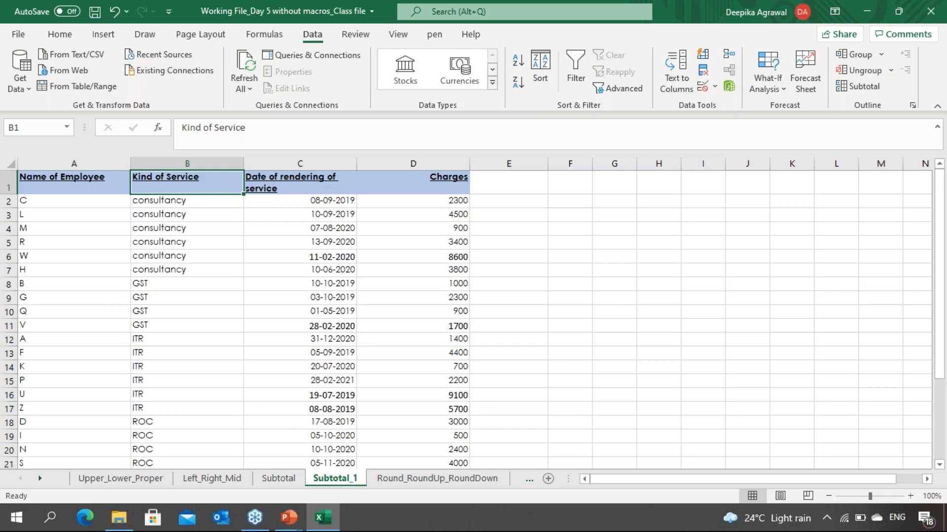
{"action": "key", "text": "Down"}
{"action": "key", "text": "Down"}
{"action": "key", "text": "Down"}
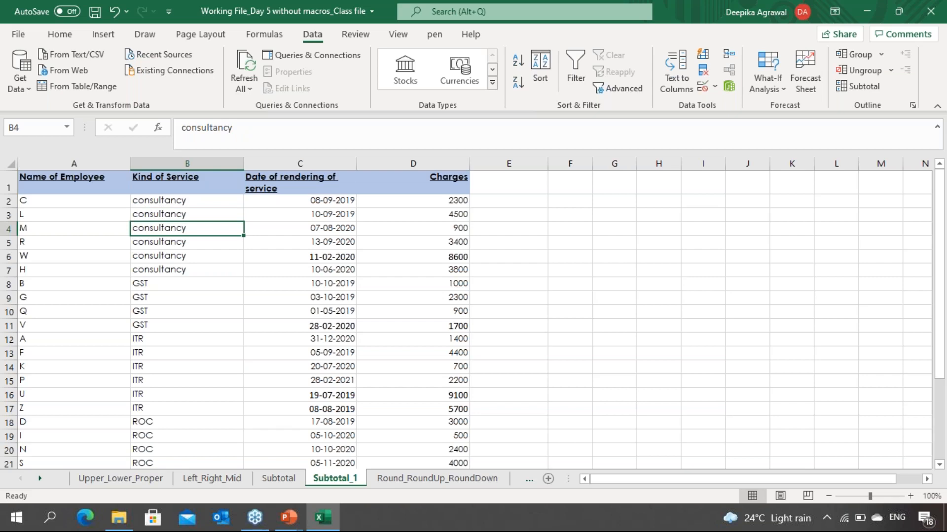
Step: Select the whole table and open Subtotal, grouping at each change in Kind of Service with the Sum function
{"action": "key", "text": "ctrl+a"}
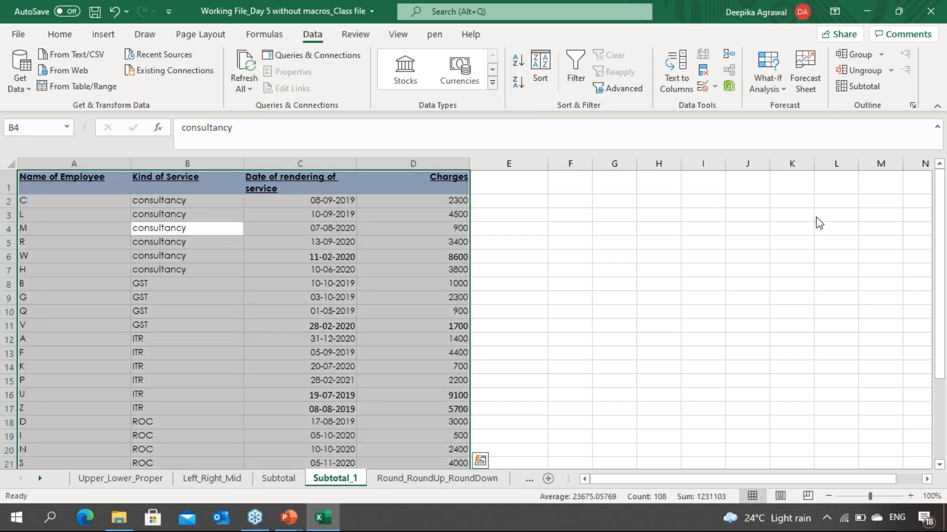
{"action": "left_click", "coordinate": [799, 302]}
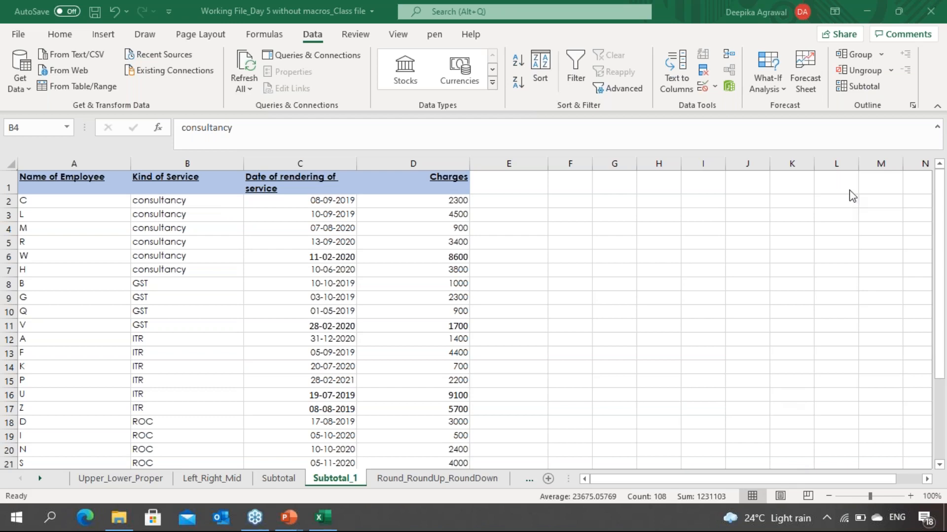
{"action": "left_click", "coordinate": [864, 87]}
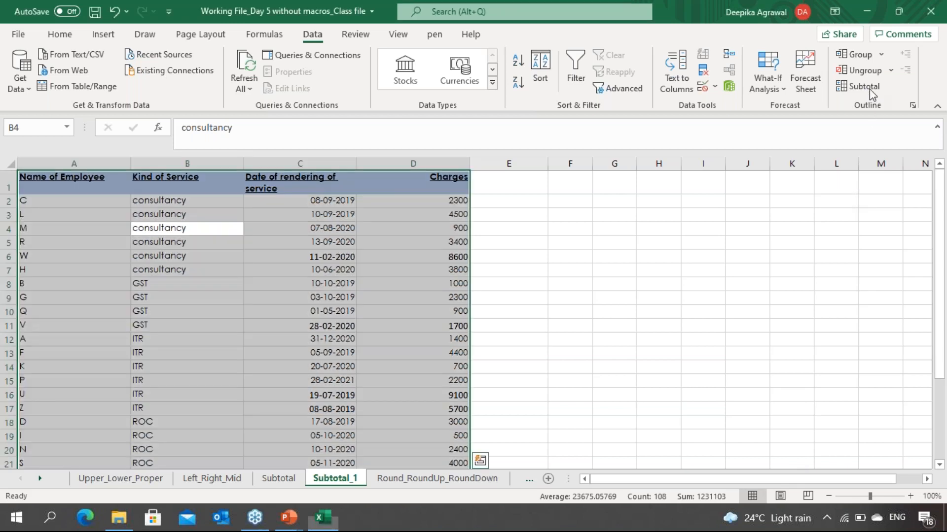
{"action": "left_click_drag", "start_coordinate": [302, 131], "coordinate": [551, 123]}
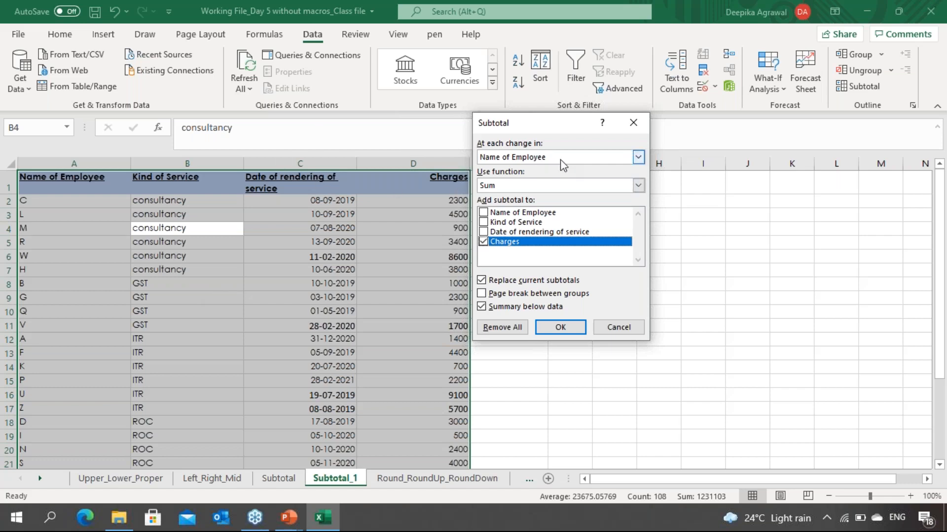
{"action": "left_click", "coordinate": [638, 157]}
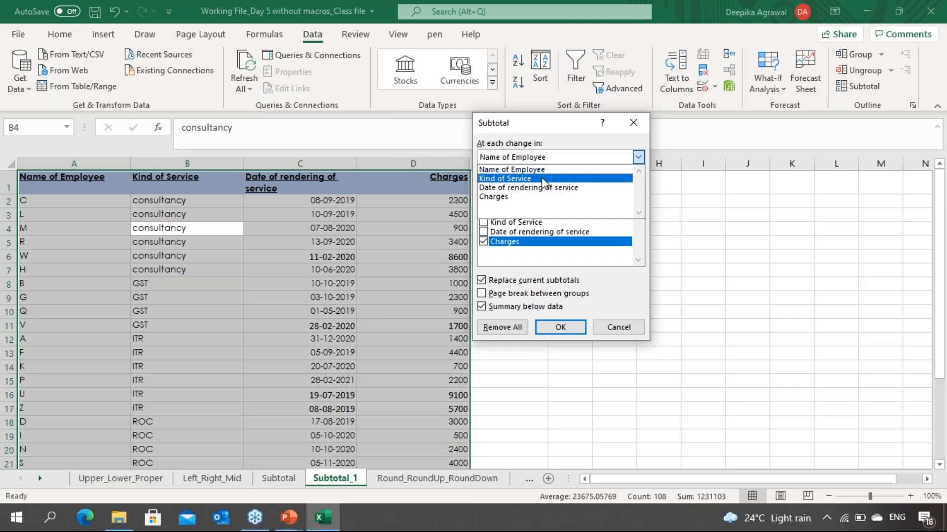
{"action": "left_click", "coordinate": [514, 180]}
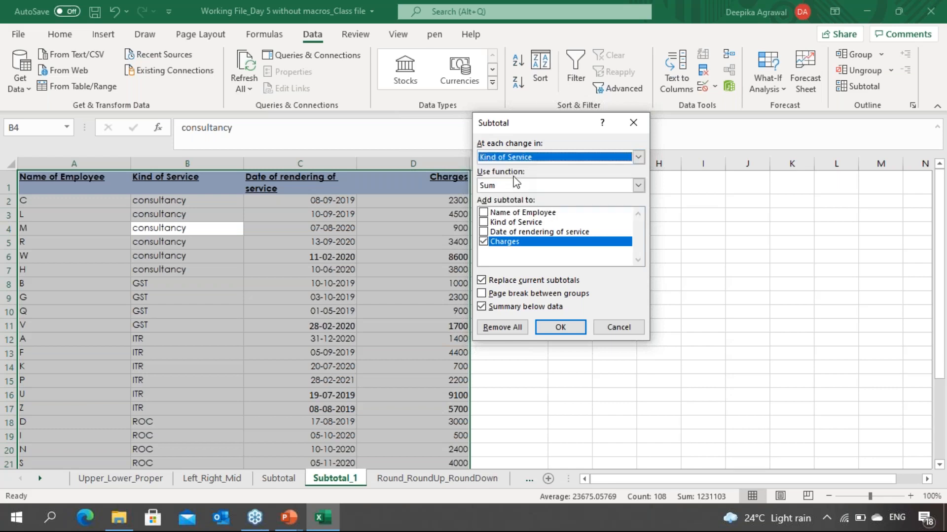
{"action": "left_click", "coordinate": [639, 186]}
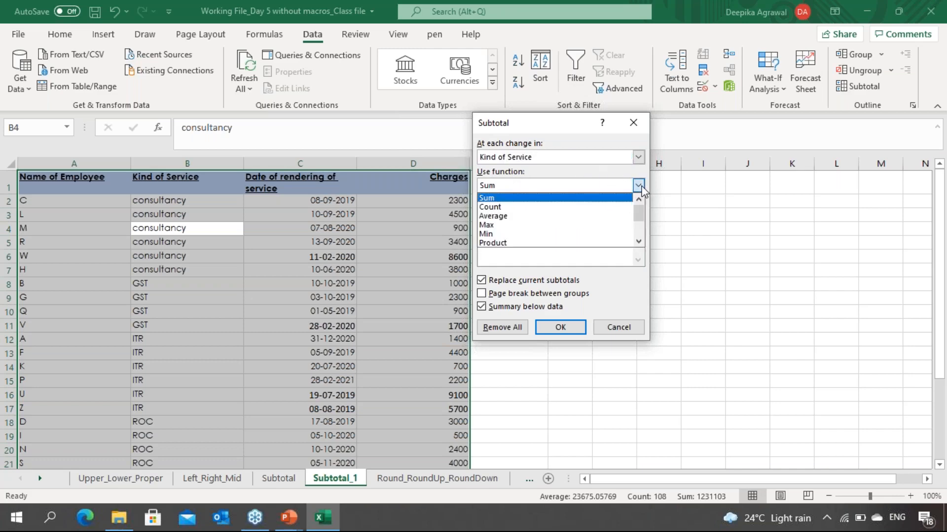
{"action": "left_click", "coordinate": [637, 242]}
{"action": "left_click", "coordinate": [637, 242]}
{"action": "left_click", "coordinate": [638, 243]}
{"action": "left_click", "coordinate": [637, 242]}
{"action": "left_click", "coordinate": [638, 243]}
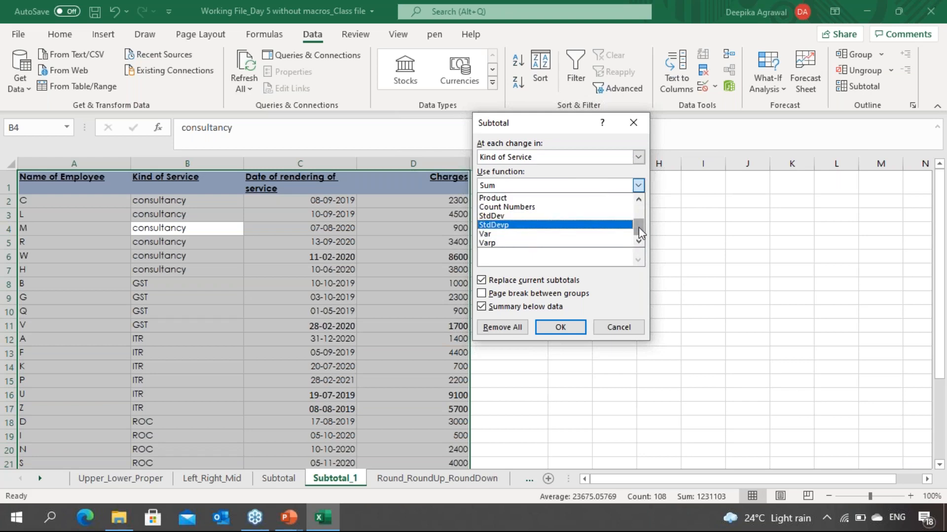
{"action": "scroll", "coordinate": [638, 227], "scroll_direction": "up", "scroll_amount": 2}
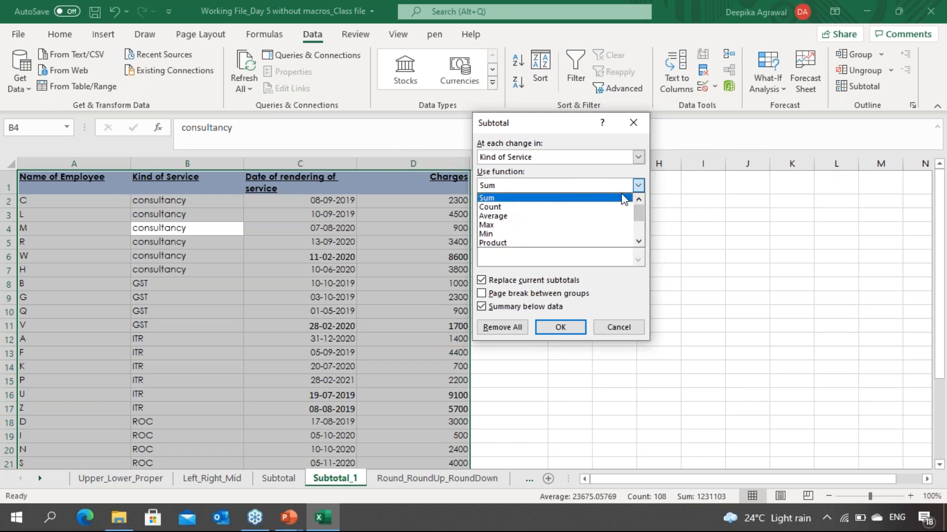
{"action": "left_click", "coordinate": [625, 199]}
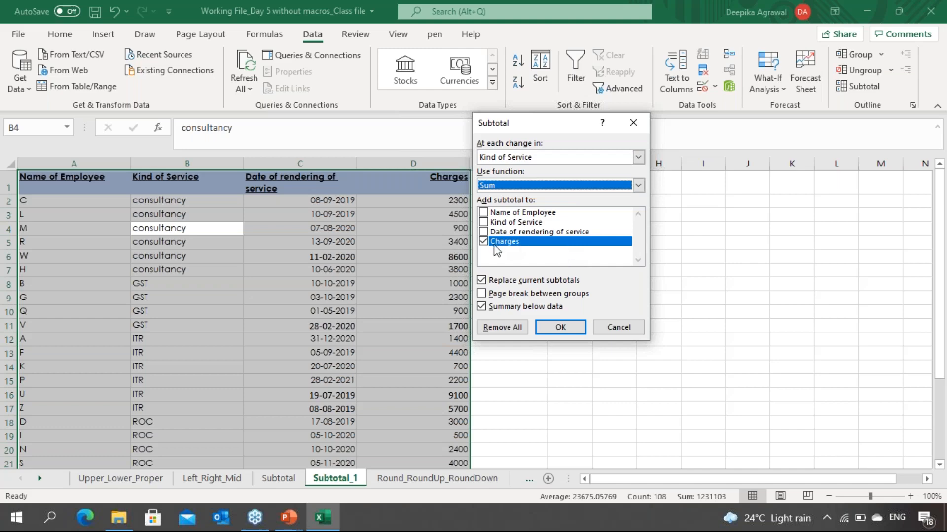
Step: Add the subtotal to the Charges column only and apply the subtotals
{"action": "left_click", "coordinate": [491, 226]}
{"action": "left_click", "coordinate": [484, 223]}
{"action": "left_click", "coordinate": [484, 233]}
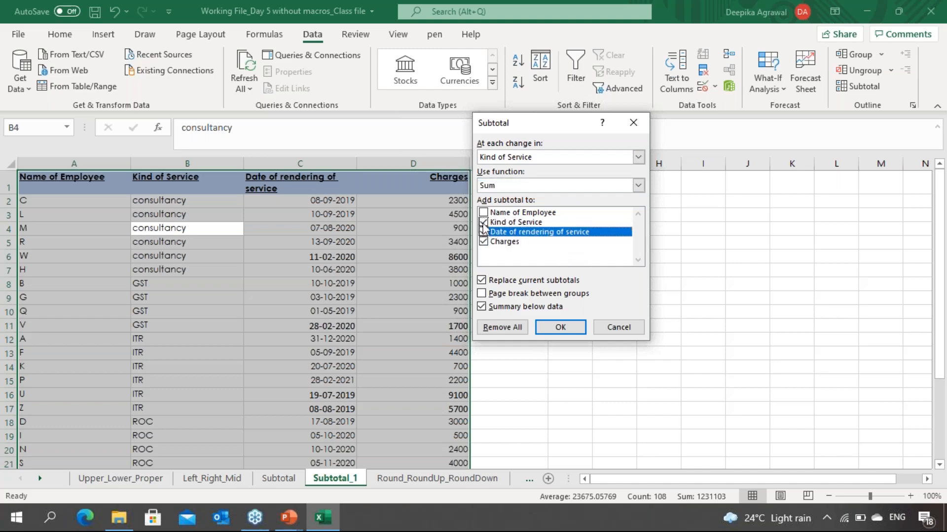
{"action": "left_click", "coordinate": [484, 222]}
{"action": "left_click", "coordinate": [483, 232]}
{"action": "left_click", "coordinate": [570, 330]}
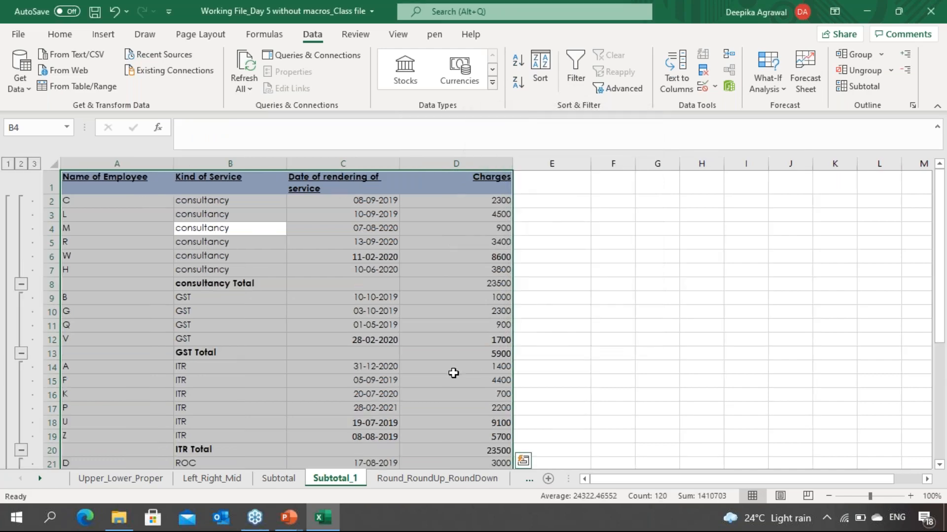
Step: Switch the outline between levels 1, 2 and 3 to compare grand total, group totals and detail rows
{"action": "left_click", "coordinate": [271, 339]}
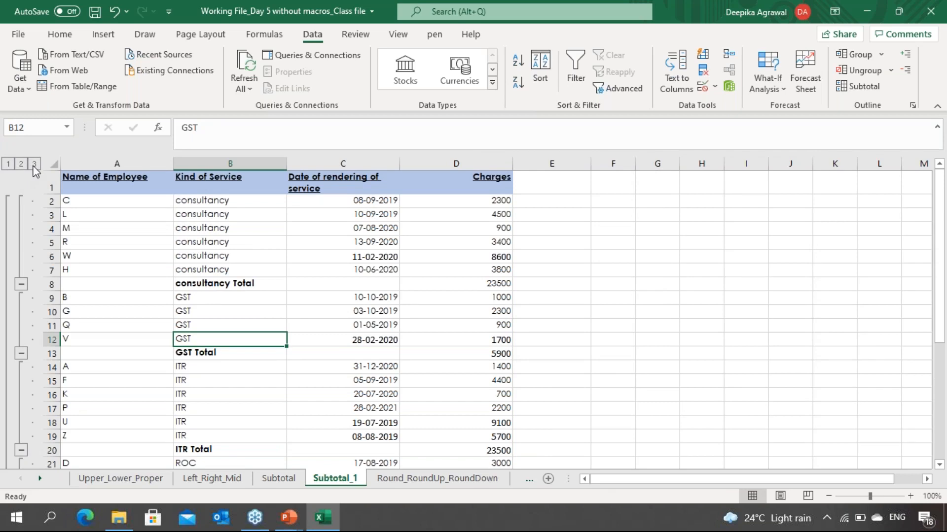
{"action": "left_click", "coordinate": [8, 164]}
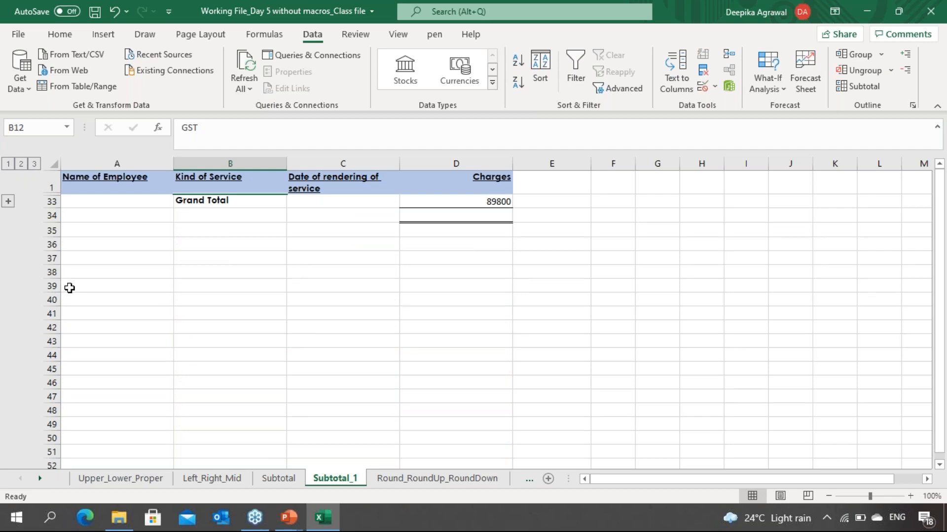
{"action": "left_click", "coordinate": [21, 164]}
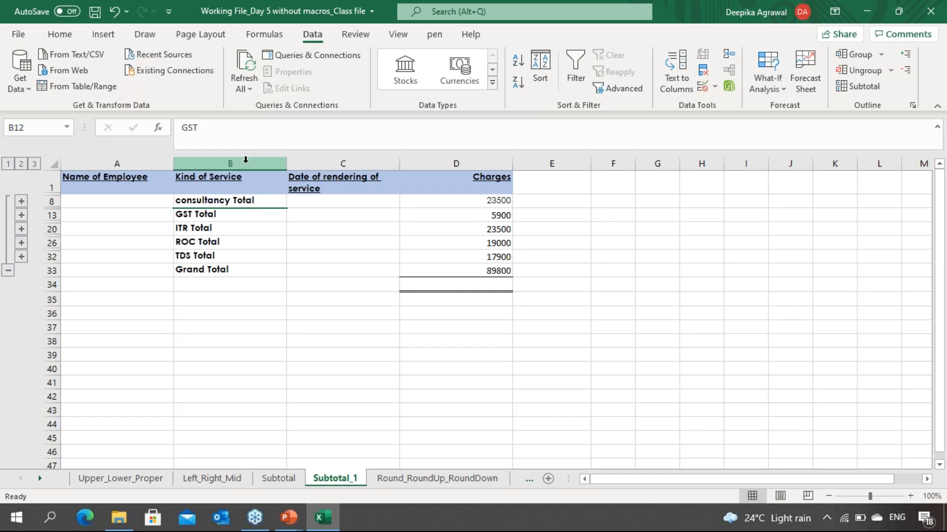
{"action": "left_click", "coordinate": [35, 164]}
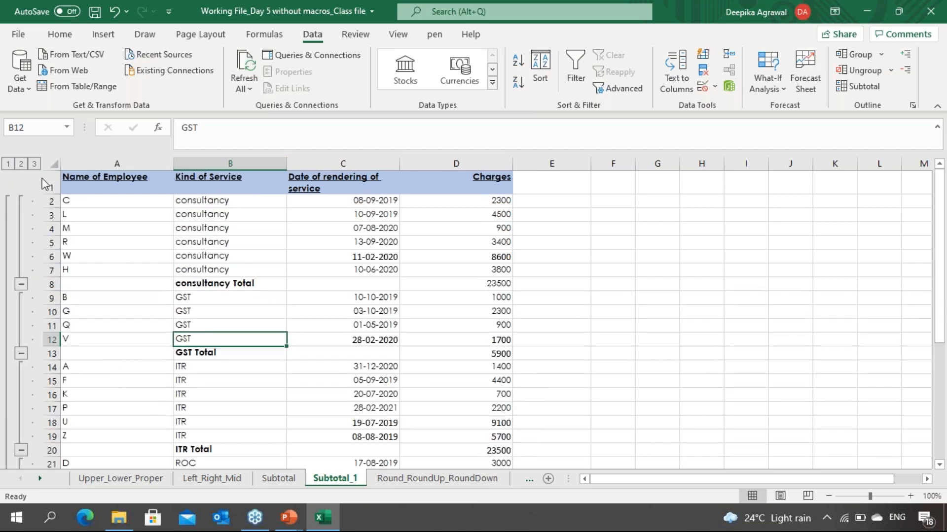
{"action": "left_click", "coordinate": [214, 200]}
{"action": "left_click", "coordinate": [192, 307]}
{"action": "left_click", "coordinate": [260, 251]}
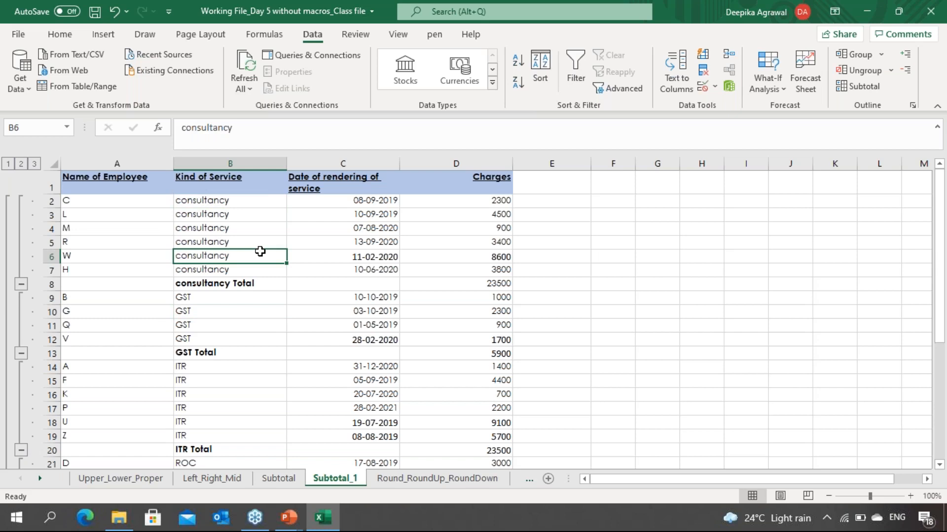
Step: Collapse the outline to level 2, review the group totals, then expand back to level 3
{"action": "left_click", "coordinate": [21, 164]}
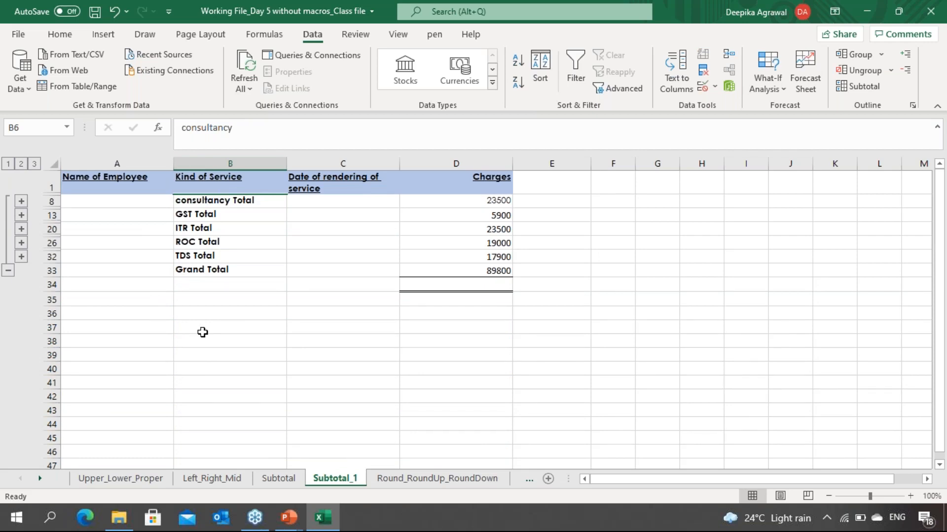
{"action": "left_click", "coordinate": [250, 267]}
{"action": "left_click", "coordinate": [224, 370]}
{"action": "key", "text": "Up"}
{"action": "key", "text": "Up"}
{"action": "key", "text": "Up"}
{"action": "key", "text": "Up"}
{"action": "key", "text": "Up"}
{"action": "key", "text": "Up"}
{"action": "key", "text": "Up"}
{"action": "key", "text": "Up"}
{"action": "key", "text": "Up"}
{"action": "key", "text": "Up"}
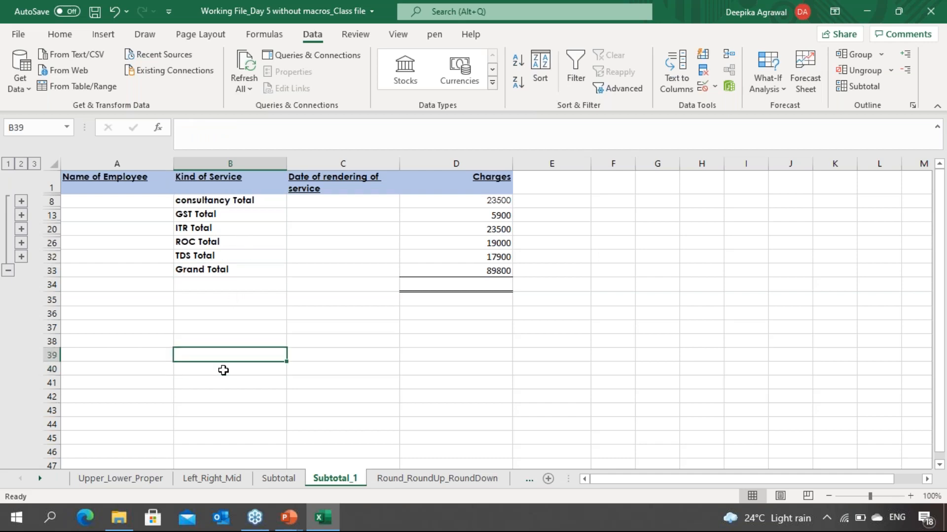
{"action": "key", "text": "Up"}
{"action": "key", "text": "Up"}
{"action": "key", "text": "Up"}
{"action": "key", "text": "Down"}
{"action": "key", "text": "Down"}
{"action": "key", "text": "Down"}
{"action": "key", "text": "Down"}
{"action": "key", "text": "Down"}
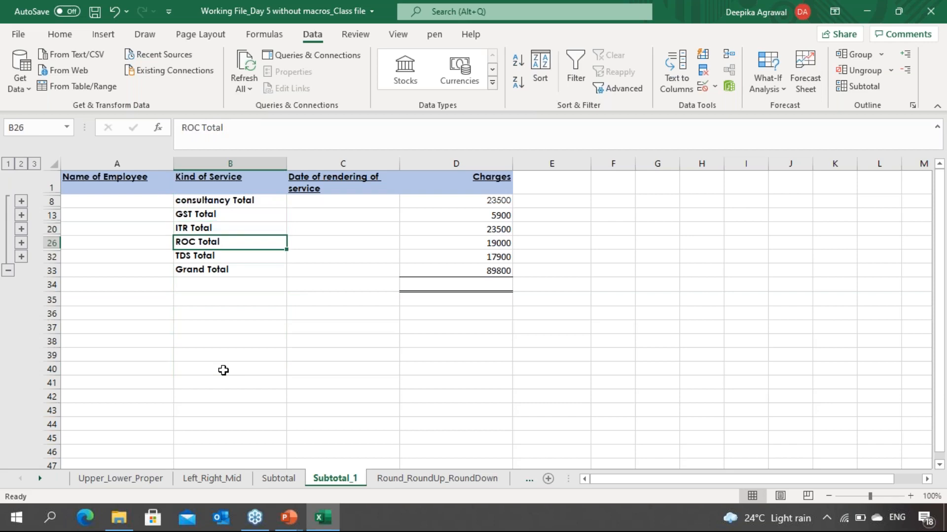
{"action": "key", "text": "Up"}
{"action": "key", "text": "Up"}
{"action": "key", "text": "Up"}
{"action": "key", "text": "Up"}
{"action": "key", "text": "Down"}
{"action": "key", "text": "Down"}
{"action": "key", "text": "Down"}
{"action": "key", "text": "Down"}
{"action": "key", "text": "Up"}
{"action": "key", "text": "Up"}
{"action": "key", "text": "Up"}
{"action": "key", "text": "Up"}
{"action": "key", "text": "Right"}
{"action": "key", "text": "Right"}
{"action": "key", "text": "Right"}
{"action": "key", "text": "Left"}
{"action": "key", "text": "Left"}
{"action": "key", "text": "Left"}
{"action": "key", "text": "Left"}
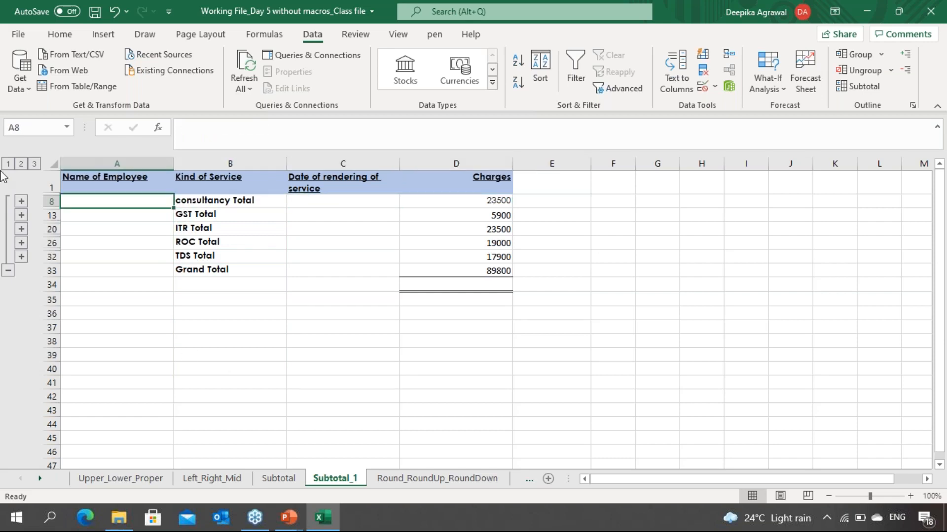
{"action": "left_click", "coordinate": [35, 164]}
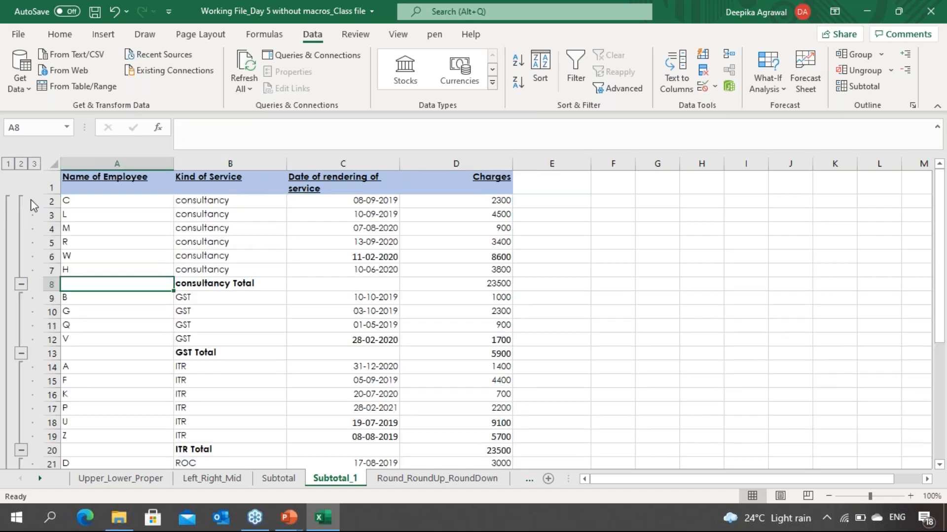
{"action": "left_click", "coordinate": [258, 273]}
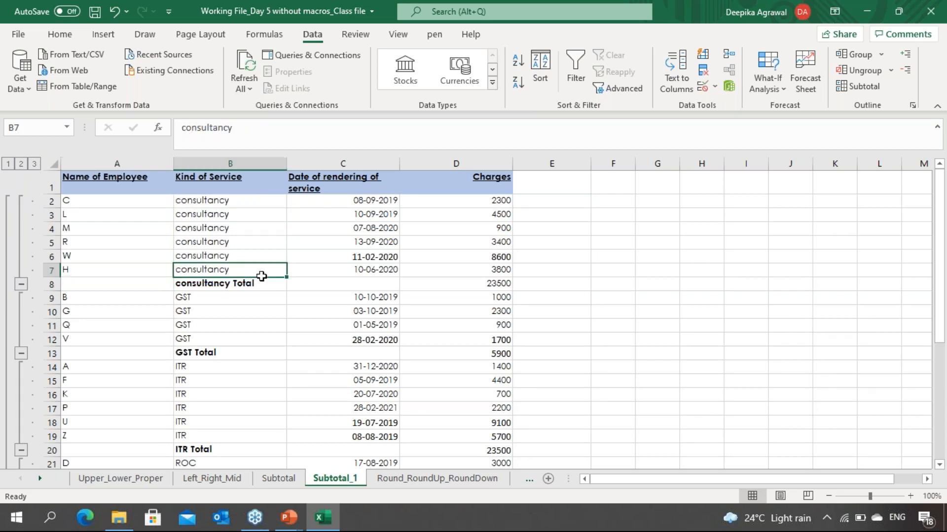
Step: Remove all subtotals from the table
{"action": "left_click", "coordinate": [860, 86]}
{"action": "left_click", "coordinate": [505, 327]}
{"action": "left_click", "coordinate": [351, 338]}
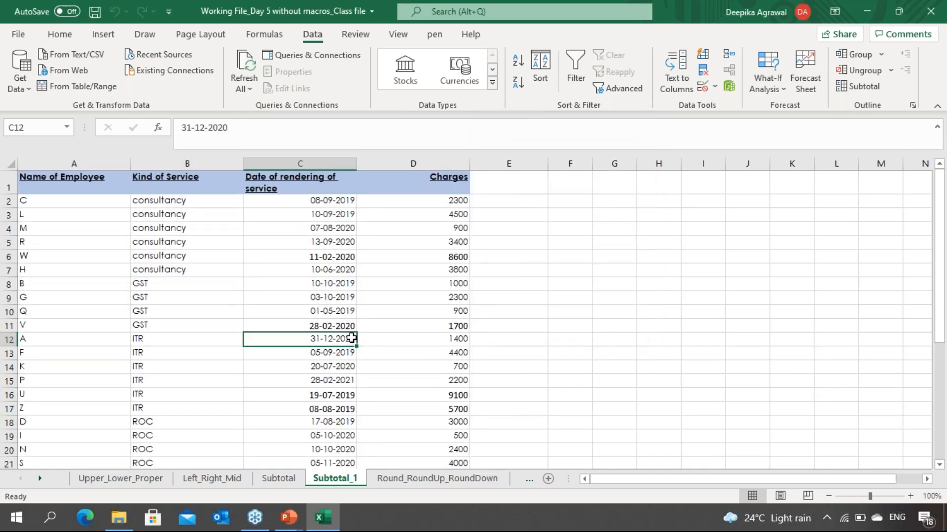
Step: Review the table rows after the subtotals are removed
{"action": "key", "text": "Down"}
{"action": "key", "text": "Down"}
{"action": "key", "text": "Down"}
{"action": "key", "text": "Down"}
{"action": "key", "text": "Down"}
{"action": "key", "text": "Down"}
{"action": "key", "text": "Down"}
{"action": "key", "text": "Down"}
{"action": "key", "text": "Down"}
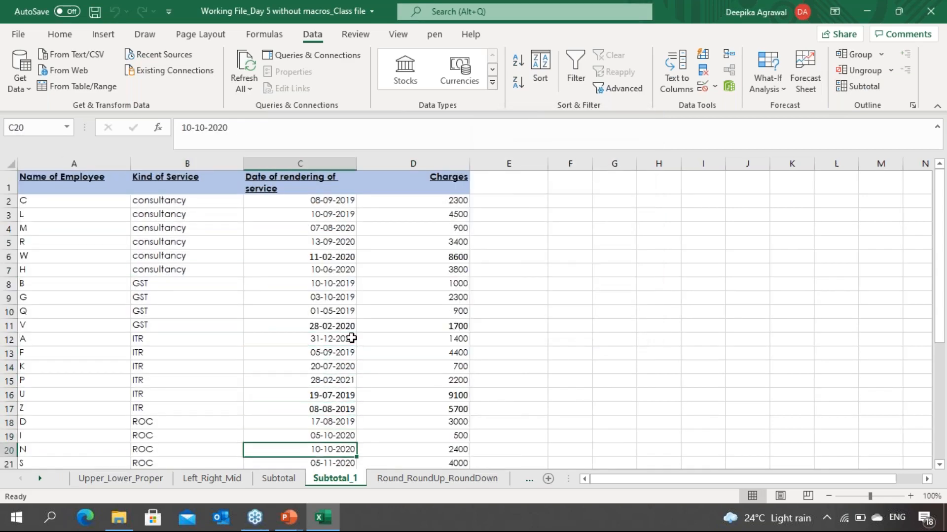
{"action": "key", "text": "Down"}
{"action": "key", "text": "Down"}
{"action": "key", "text": "Down"}
{"action": "key", "text": "Down"}
{"action": "key", "text": "Down"}
{"action": "key", "text": "Down"}
{"action": "key", "text": "Down"}
{"action": "key", "text": "Down"}
{"action": "key", "text": "Down"}
{"action": "key", "text": "Down"}
{"action": "key", "text": "Down"}
{"action": "key", "text": "Down"}
{"action": "key", "text": "Down"}
{"action": "key", "text": "Down"}
{"action": "key", "text": "Down"}
{"action": "key", "text": "Up"}
{"action": "key", "text": "Up"}
{"action": "key", "text": "Up"}
{"action": "key", "text": "Up"}
{"action": "key", "text": "Up"}
{"action": "key", "text": "Up"}
{"action": "key", "text": "Up"}
{"action": "key", "text": "Up"}
{"action": "key", "text": "Up"}
{"action": "key", "text": "Up"}
{"action": "key", "text": "Up"}
{"action": "key", "text": "Up"}
{"action": "key", "text": "Up"}
{"action": "key", "text": "Up"}
{"action": "key", "text": "Up"}
{"action": "key", "text": "Up"}
{"action": "key", "text": "Up"}
{"action": "key", "text": "Up"}
{"action": "key", "text": "Up"}
{"action": "key", "text": "Up"}
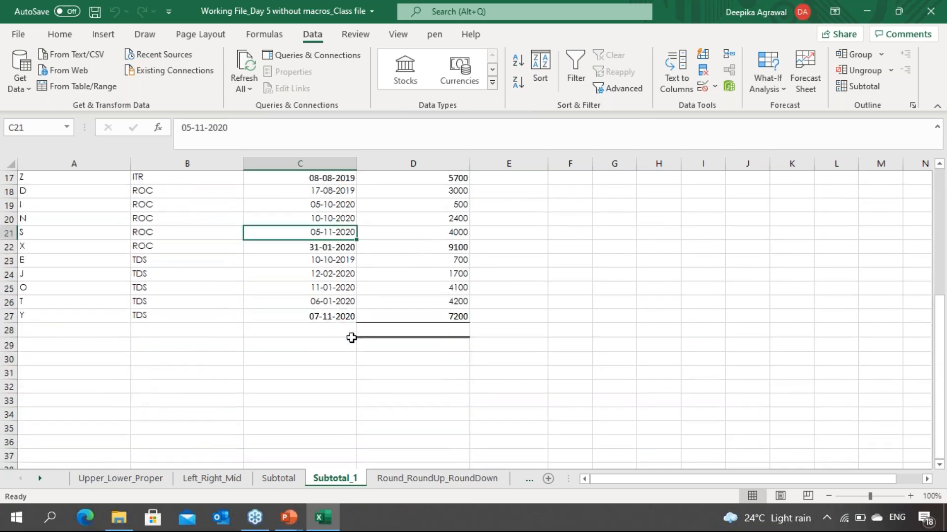
Step: Add the header Invoice Value in cell E1 next to Charges
{"action": "key", "text": "Up"}
{"action": "key", "text": "Up"}
{"action": "key", "text": "Up"}
{"action": "key", "text": "Up"}
{"action": "key", "text": "Up"}
{"action": "key", "text": "Up"}
{"action": "key", "text": "Up"}
{"action": "key", "text": "Up"}
{"action": "key", "text": "Up"}
{"action": "key", "text": "Up"}
{"action": "key", "text": "Up"}
{"action": "key", "text": "Up"}
{"action": "key", "text": "Down"}
{"action": "key", "text": "Down"}
{"action": "key", "text": "Down"}
{"action": "key", "text": "Down"}
{"action": "key", "text": "Down"}
{"action": "key", "text": "Down"}
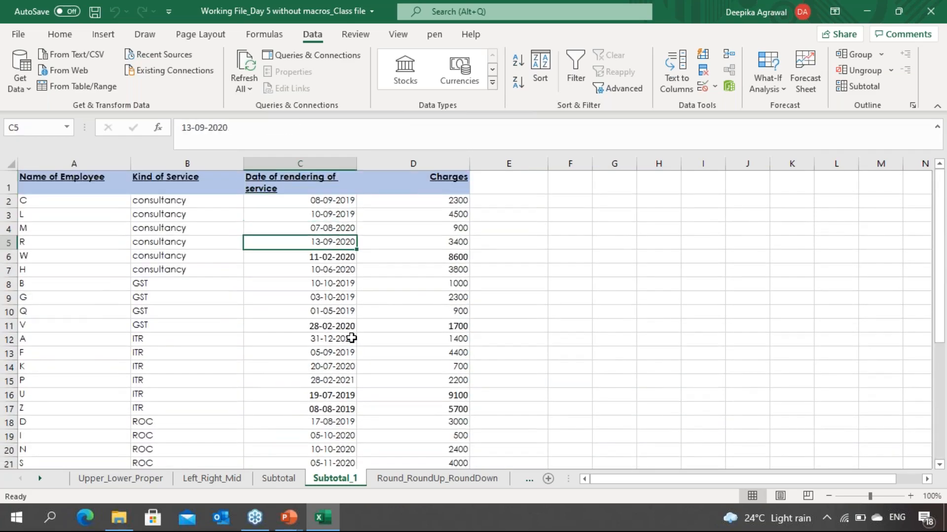
{"action": "key", "text": "Down"}
{"action": "key", "text": "Down"}
{"action": "key", "text": "Down"}
{"action": "key", "text": "Down"}
{"action": "key", "text": "Down"}
{"action": "key", "text": "Down"}
{"action": "key", "text": "Down"}
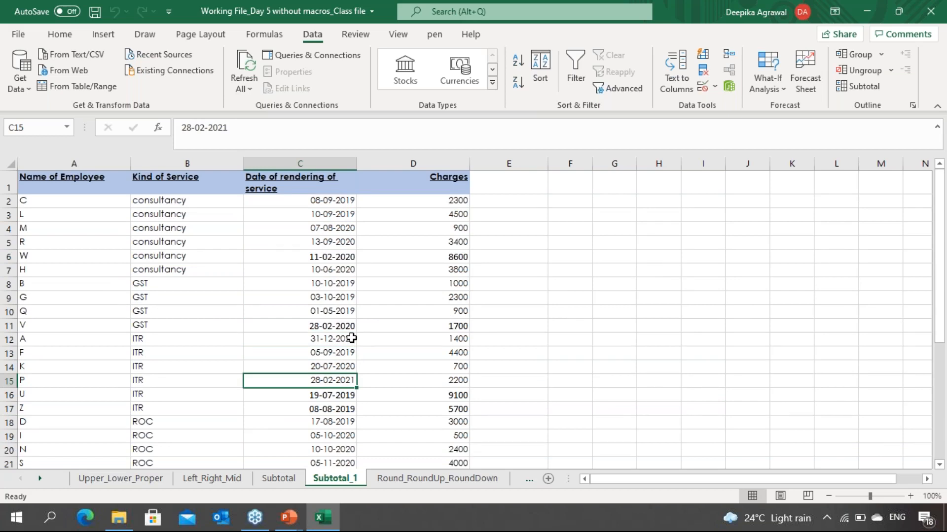
{"action": "key", "text": "Right"}
{"action": "key", "text": "Right"}
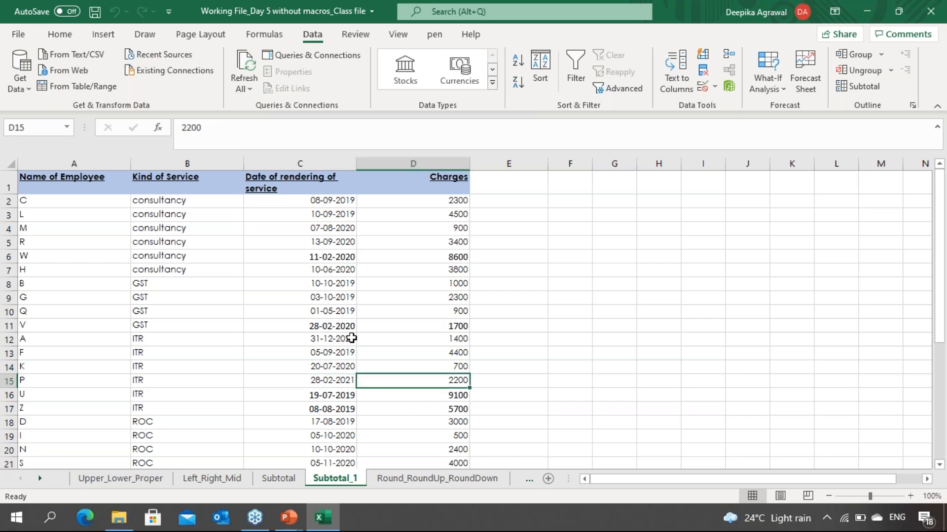
{"action": "key", "text": "Up"}
{"action": "key", "text": "Up"}
{"action": "key", "text": "Up"}
{"action": "key", "text": "Up"}
{"action": "key", "text": "Up"}
{"action": "key", "text": "Up"}
{"action": "key", "text": "Up"}
{"action": "key", "text": "Up"}
{"action": "key", "text": "Up"}
{"action": "key", "text": "Up"}
{"action": "key", "text": "Up"}
{"action": "key", "text": "Up"}
{"action": "key", "text": "Up"}
{"action": "key", "text": "Up"}
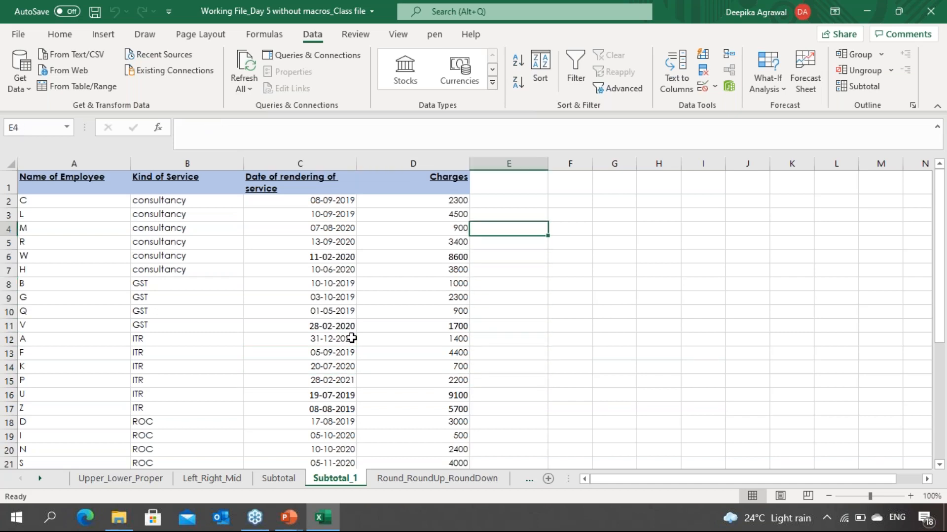
{"action": "type", "text": "Invoice V"}
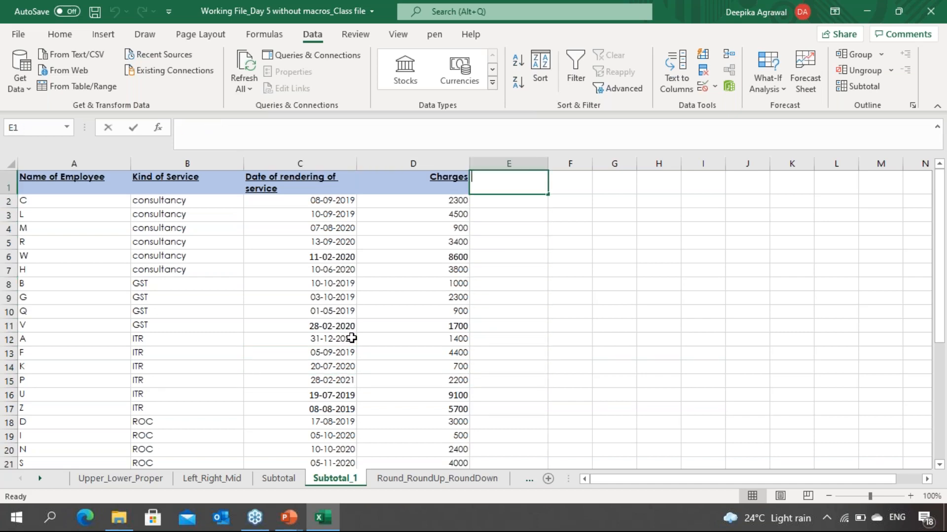
{"action": "type", "text": "alue"}
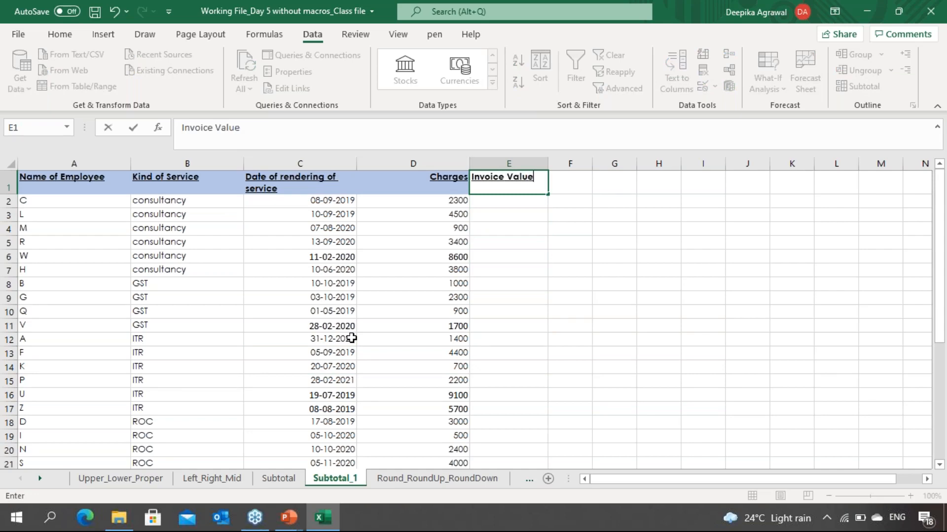
{"action": "key", "text": "Return"}
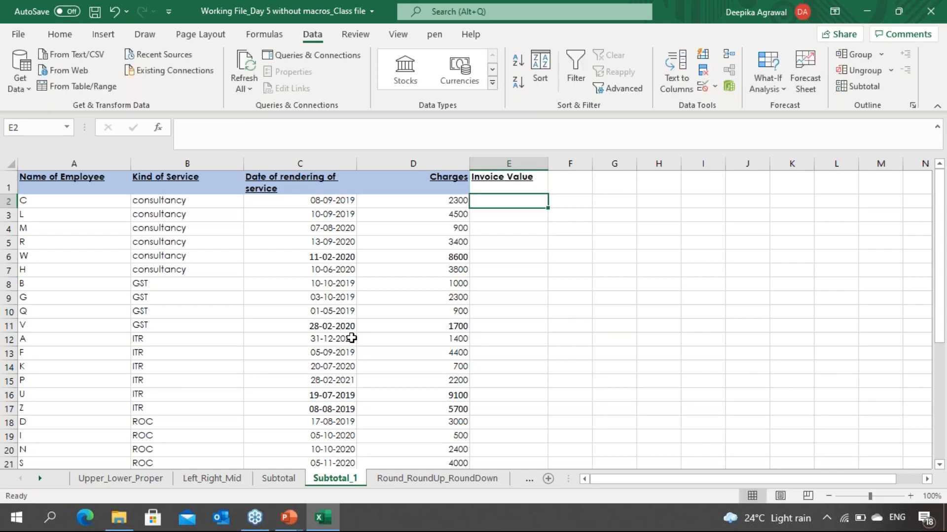
Step: Enter a formula in E2 that adds 18% to the charge: =D2+D2*18%
{"action": "type", "text": "="}
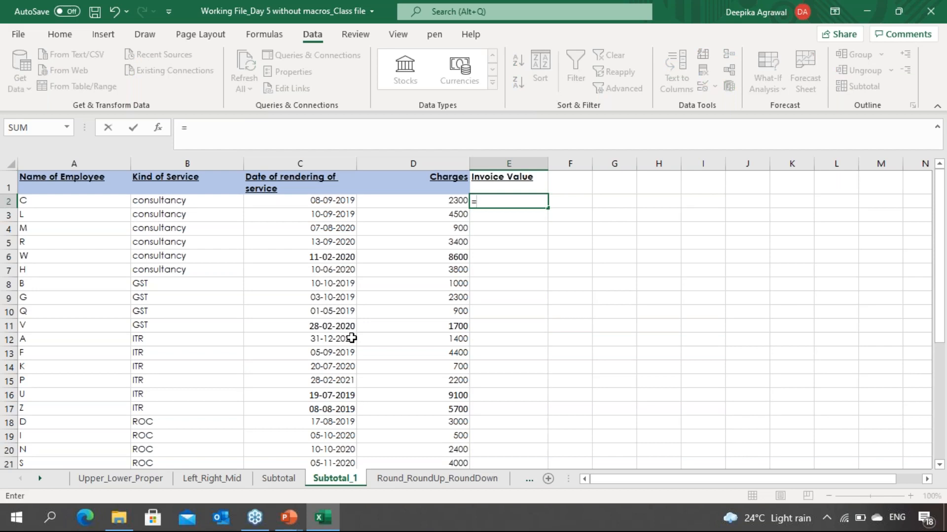
{"action": "key", "text": "Left"}
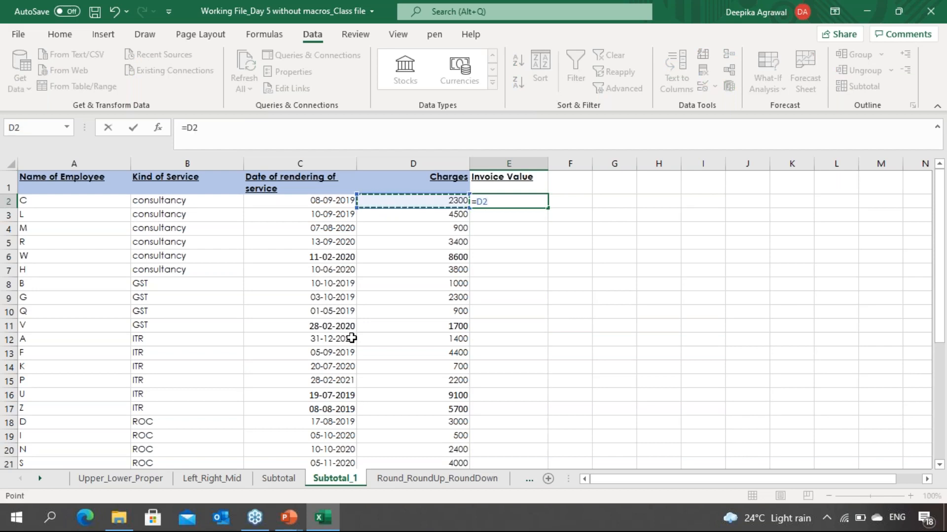
{"action": "type", "text": "+"}
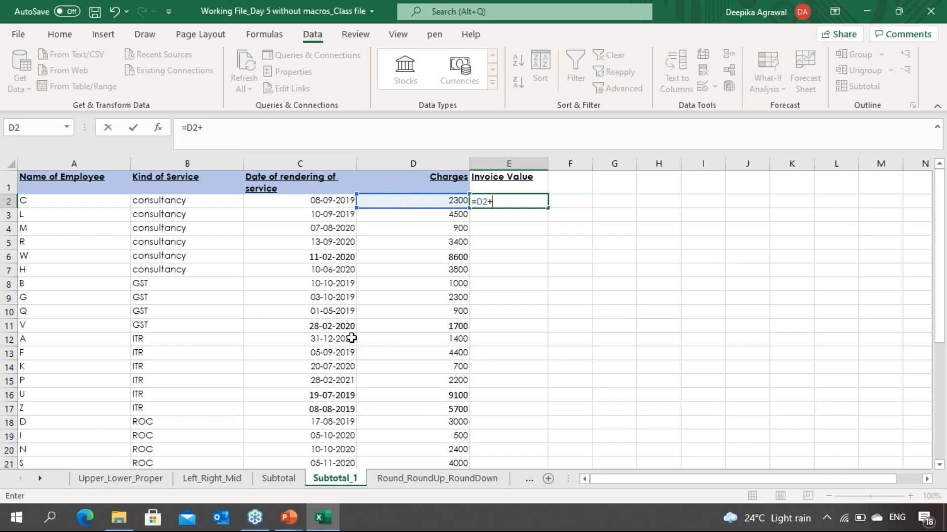
{"action": "key", "text": "Left"}
{"action": "type", "text": "*18%"}
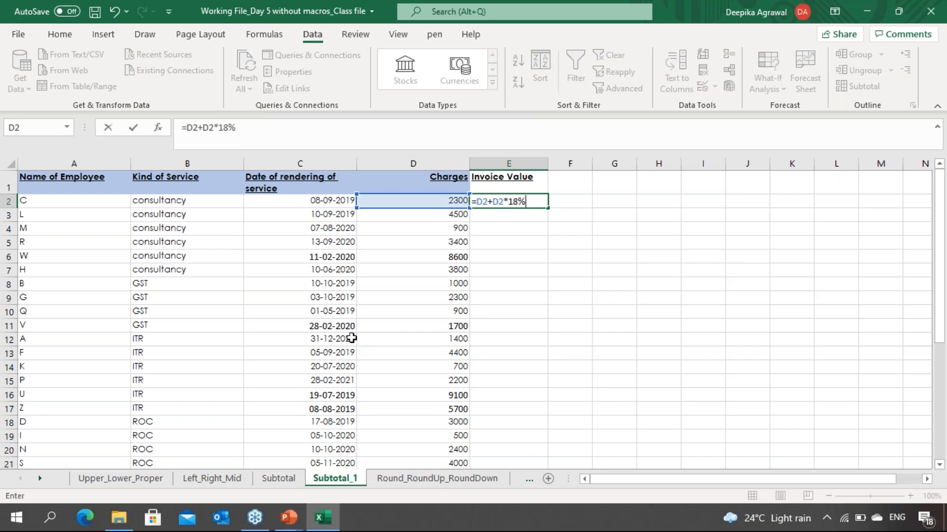
{"action": "key", "text": "Return"}
Step: Copy the E2 formula down the Invoice Value column through row 27
{"action": "key", "text": "Up"}
{"action": "key", "text": "Left"}
{"action": "key", "text": "ctrl+Down"}
{"action": "key", "text": "Right"}
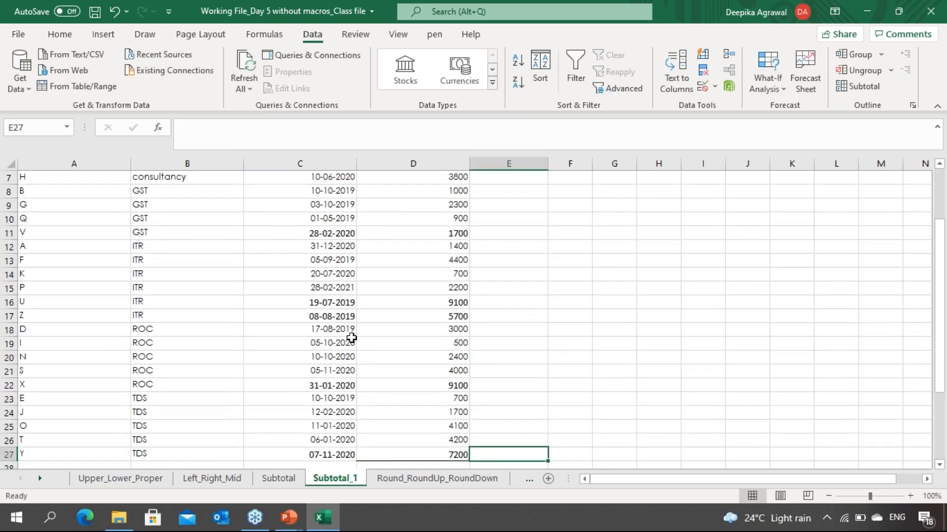
{"action": "key", "text": "ctrl+a"}
{"action": "key", "text": "ctrl+Up"}
{"action": "key", "text": "Left"}
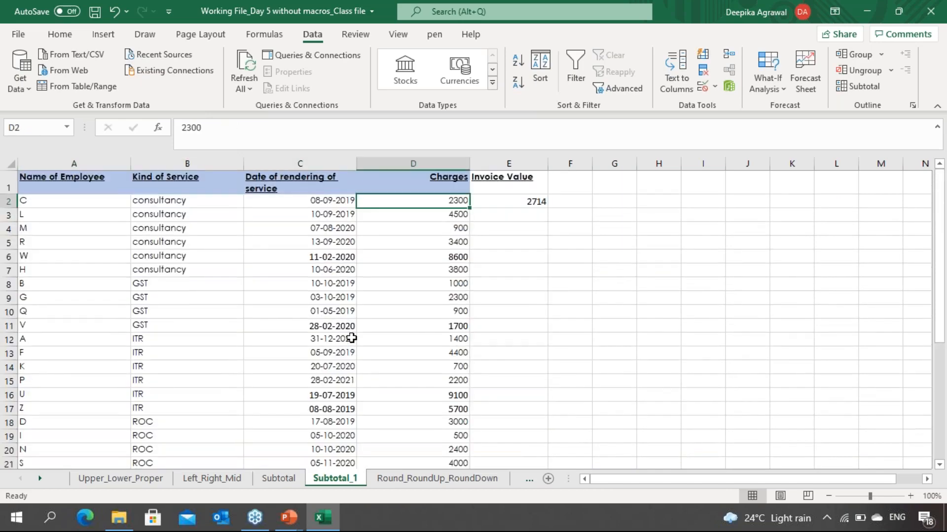
{"action": "key", "text": "ctrl+Down"}
{"action": "key", "text": "Right"}
{"action": "key", "text": "ctrl+shift+Up"}
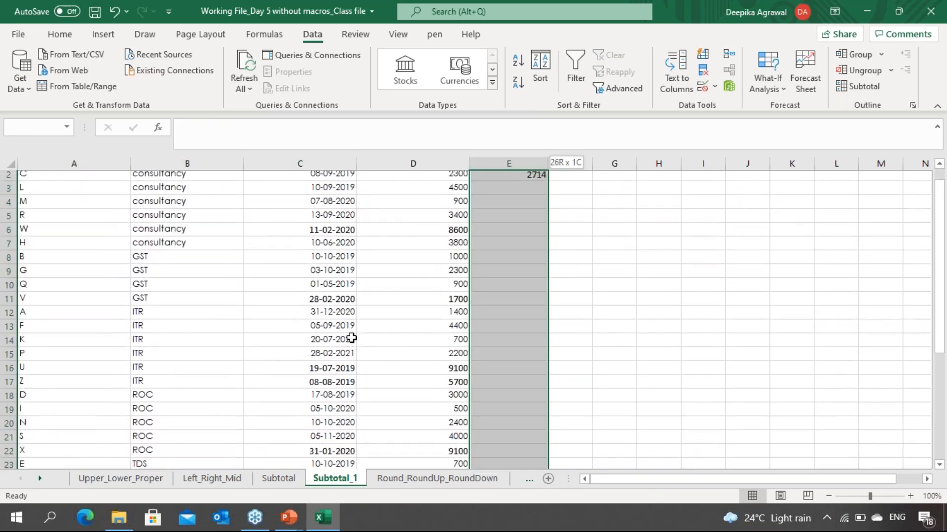
{"action": "key", "text": "ctrl+v"}
Step: Review the computed invoice values against the charges for each employee row
{"action": "key", "text": "Up"}
{"action": "key", "text": "Up"}
{"action": "key", "text": "Up"}
{"action": "key", "text": "Up"}
{"action": "key", "text": "Up"}
{"action": "key", "text": "Up"}
{"action": "key", "text": "Up"}
{"action": "key", "text": "Up"}
{"action": "key", "text": "Up"}
{"action": "key", "text": "Up"}
{"action": "key", "text": "Up"}
{"action": "key", "text": "Up"}
{"action": "key", "text": "Up"}
{"action": "key", "text": "Up"}
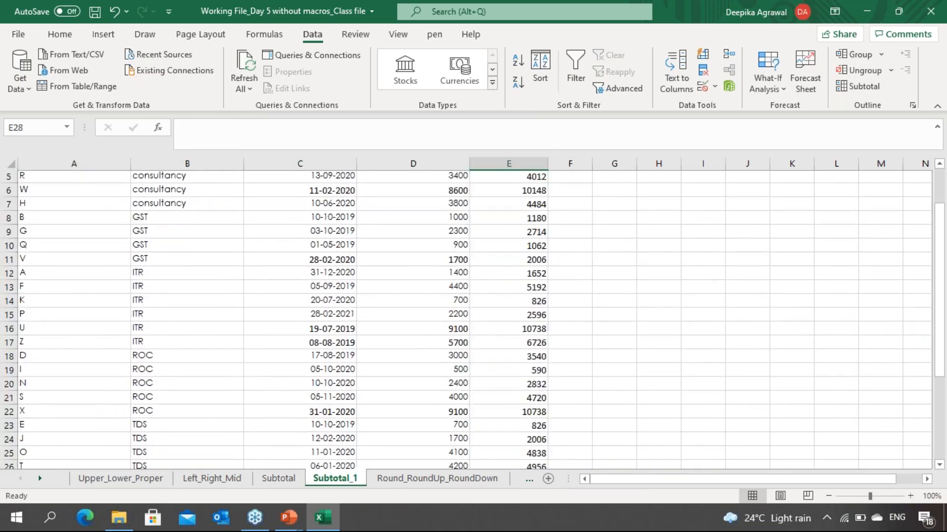
{"action": "key", "text": "Up"}
{"action": "key", "text": "Up"}
{"action": "key", "text": "Up"}
{"action": "key", "text": "Up"}
{"action": "key", "text": "Up"}
{"action": "key", "text": "Up"}
{"action": "key", "text": "Up"}
{"action": "key", "text": "Up"}
{"action": "key", "text": "Up"}
{"action": "key", "text": "Up"}
{"action": "key", "text": "Up"}
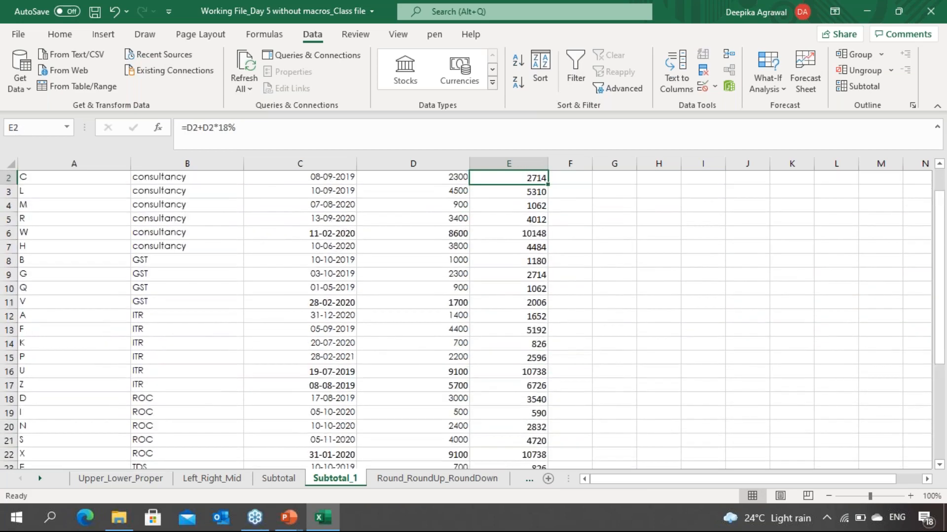
{"action": "key", "text": "Left"}
{"action": "key", "text": "Left"}
{"action": "key", "text": "Left"}
{"action": "key", "text": "Left"}
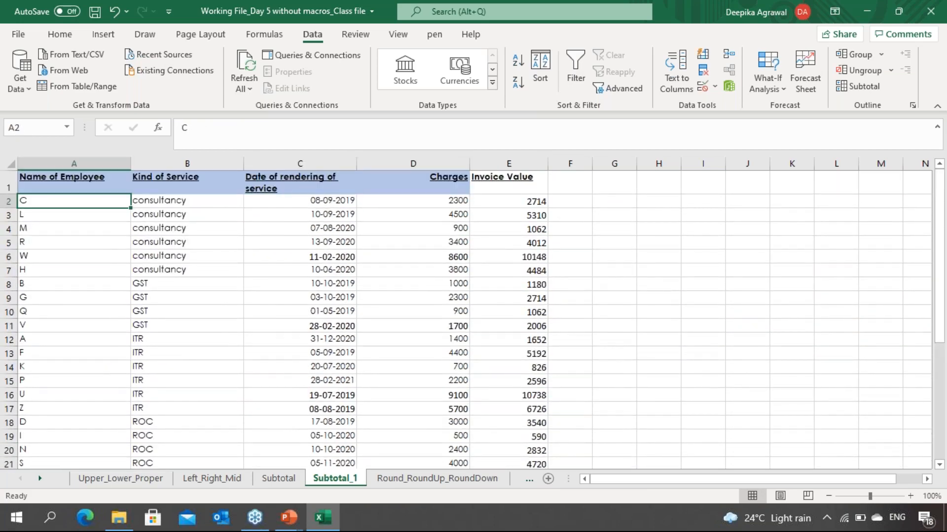
{"action": "key", "text": "Down"}
{"action": "key", "text": "Down"}
{"action": "key", "text": "Down"}
{"action": "key", "text": "Down"}
{"action": "key", "text": "Down"}
{"action": "key", "text": "Down"}
{"action": "key", "text": "Down"}
{"action": "key", "text": "Down"}
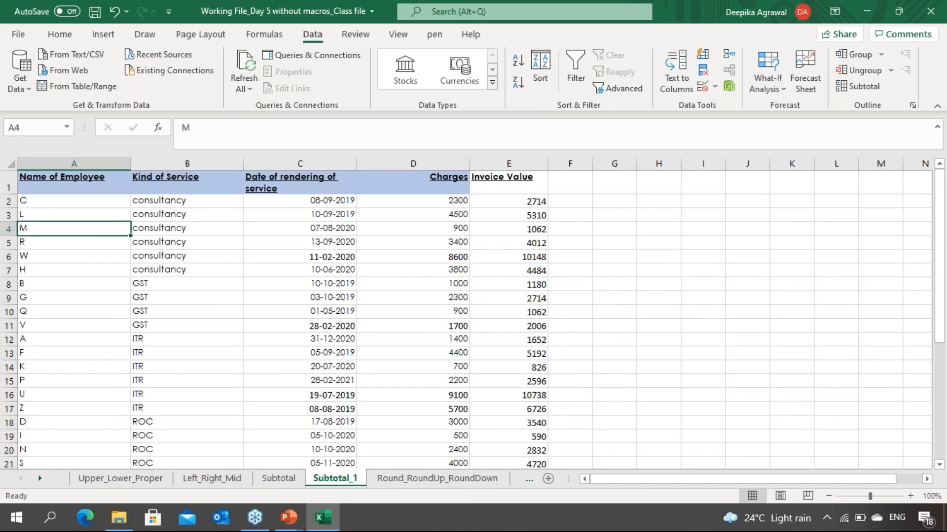
{"action": "key", "text": "Down"}
{"action": "key", "text": "Down"}
{"action": "key", "text": "Down"}
{"action": "key", "text": "Down"}
{"action": "key", "text": "Down"}
{"action": "key", "text": "Down"}
{"action": "key", "text": "Down"}
{"action": "key", "text": "Down"}
{"action": "key", "text": "Down"}
{"action": "key", "text": "Down"}
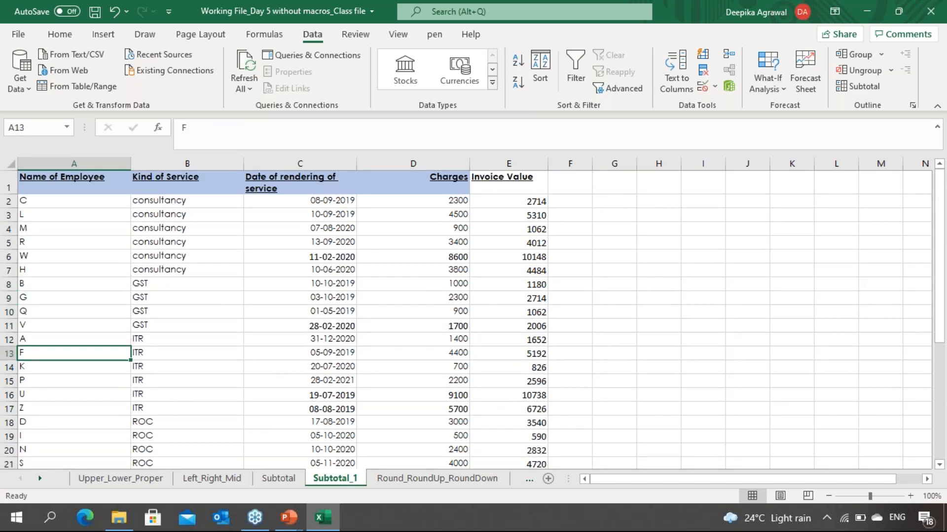
{"action": "key", "text": "Down"}
{"action": "key", "text": "Down"}
{"action": "key", "text": "Down"}
{"action": "key", "text": "Down"}
{"action": "key", "text": "Down"}
{"action": "key", "text": "Down"}
{"action": "key", "text": "Down"}
{"action": "key", "text": "Down"}
{"action": "key", "text": "Down"}
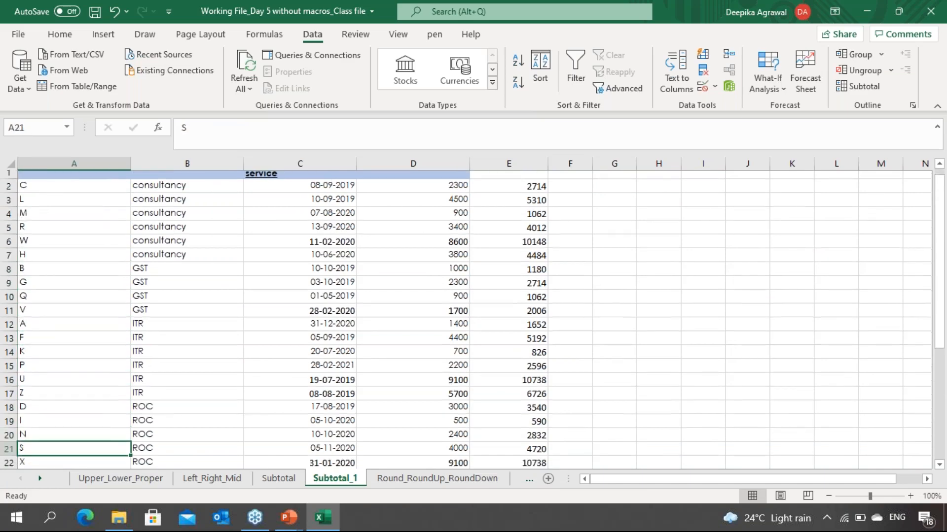
{"action": "key", "text": "Up"}
{"action": "key", "text": "Up"}
{"action": "key", "text": "Up"}
{"action": "key", "text": "Up"}
{"action": "key", "text": "Up"}
{"action": "key", "text": "Up"}
{"action": "key", "text": "Up"}
{"action": "key", "text": "Up"}
{"action": "key", "text": "Up"}
{"action": "key", "text": "Up"}
{"action": "key", "text": "Up"}
{"action": "key", "text": "Up"}
{"action": "key", "text": "Up"}
{"action": "key", "text": "Up"}
{"action": "key", "text": "Up"}
{"action": "key", "text": "Up"}
{"action": "key", "text": "Up"}
{"action": "key", "text": "Up"}
{"action": "key", "text": "Up"}
{"action": "key", "text": "Up"}
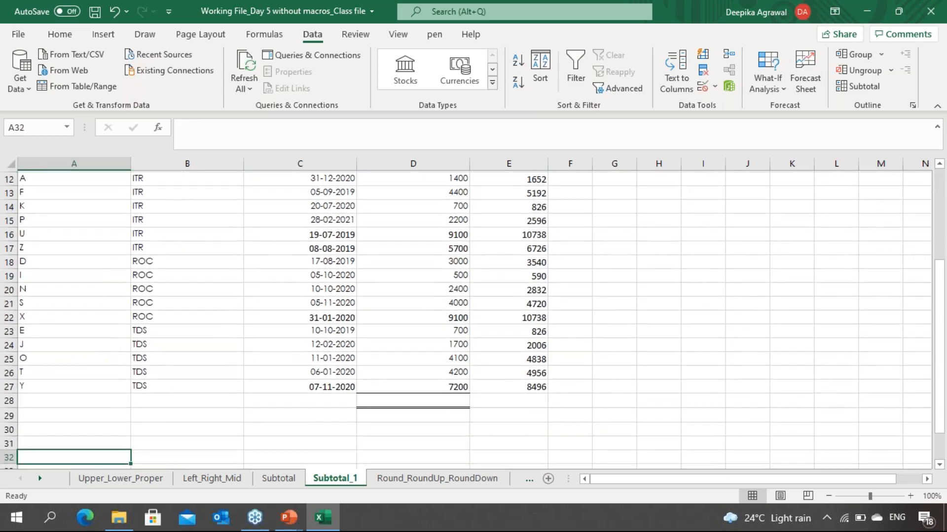
{"action": "key", "text": "Up"}
{"action": "key", "text": "Up"}
{"action": "key", "text": "Up"}
{"action": "key", "text": "Right"}
{"action": "key", "text": "Right"}
{"action": "key", "text": "Right"}
{"action": "key", "text": "Right"}
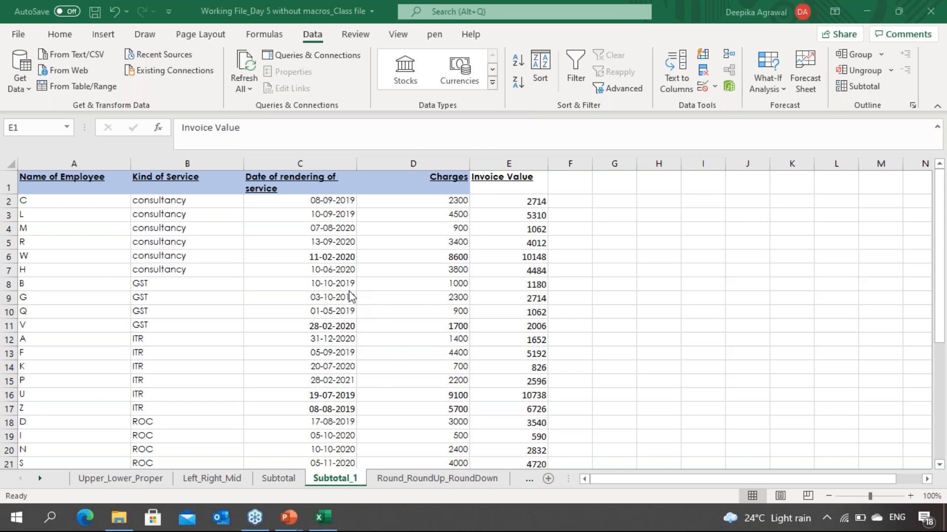
Step: Inspect the formulas in several Invoice Value cells
{"action": "key", "text": "alt+Tab"}
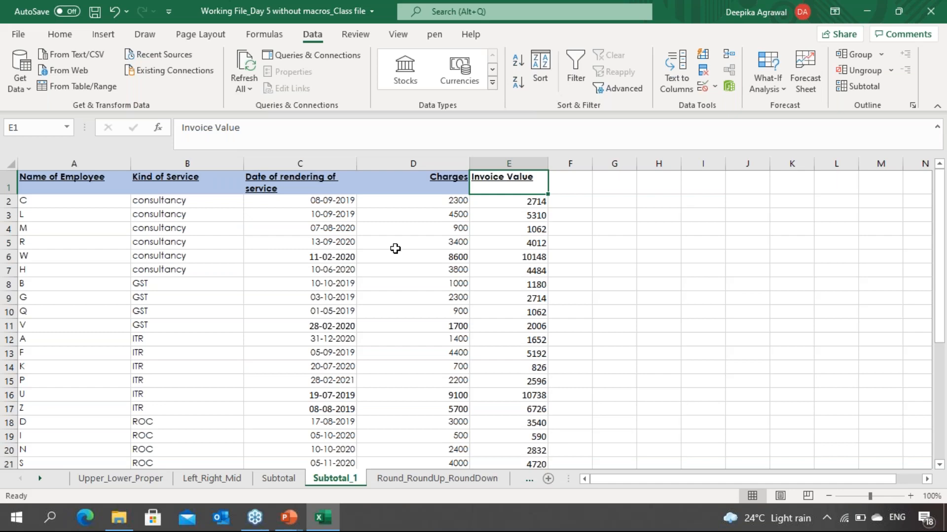
{"action": "left_click", "coordinate": [397, 322]}
{"action": "left_click", "coordinate": [493, 288]}
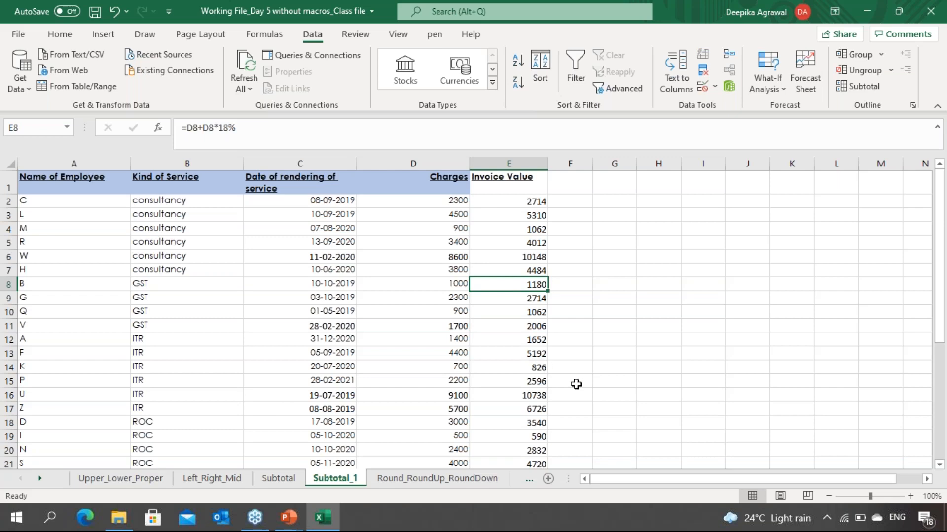
{"action": "left_click", "coordinate": [483, 364]}
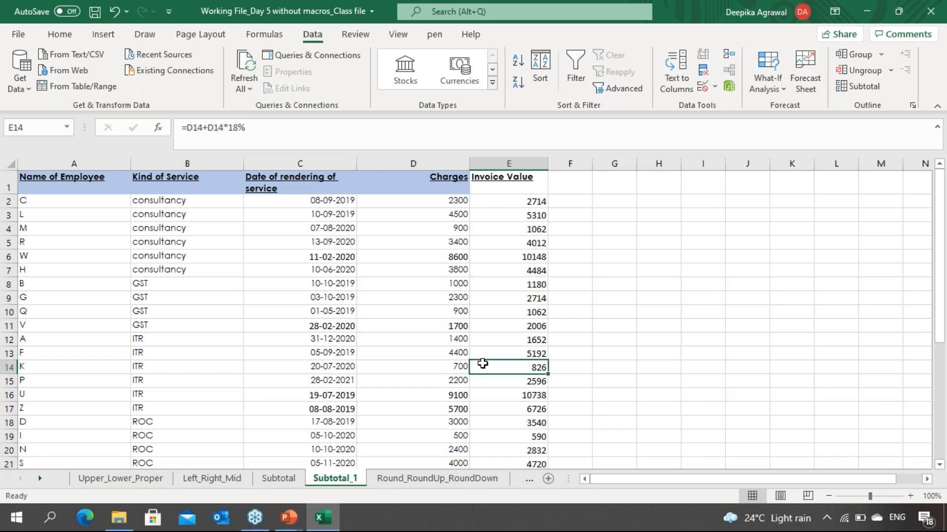
{"action": "left_click", "coordinate": [500, 314]}
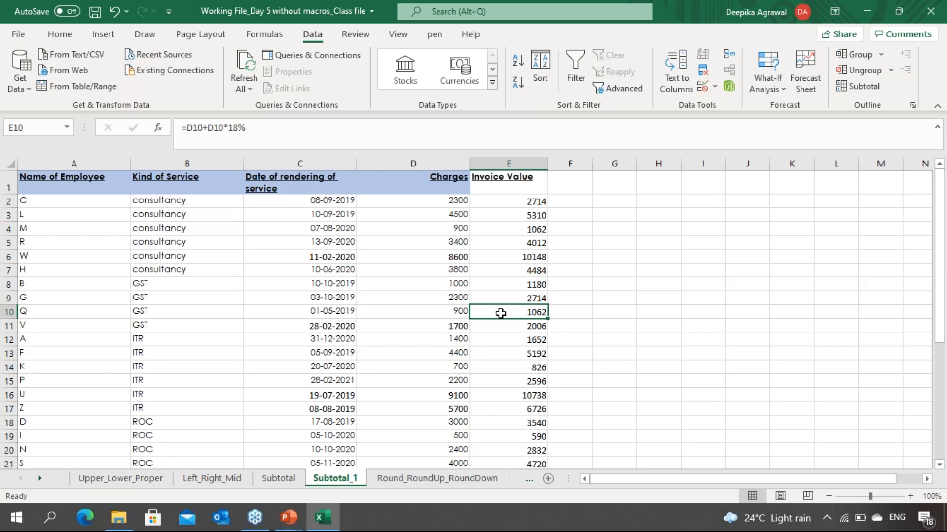
Step: Switch to the Round_RoundUp_RoundDown sheet and review the Numbers column
{"action": "key", "text": "ctrl+Page_Down"}
{"action": "key", "text": "Left"}
{"action": "key", "text": "Left"}
{"action": "key", "text": "Left"}
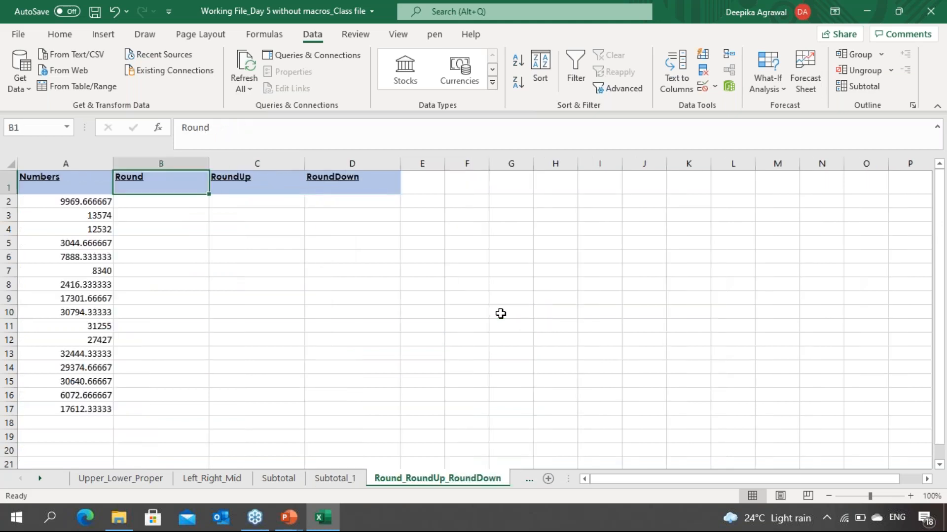
{"action": "key", "text": "Down"}
{"action": "key", "text": "Down"}
{"action": "key", "text": "Down"}
{"action": "key", "text": "Down"}
{"action": "key", "text": "Down"}
{"action": "key", "text": "Down"}
{"action": "key", "text": "Down"}
{"action": "key", "text": "Down"}
{"action": "key", "text": "Down"}
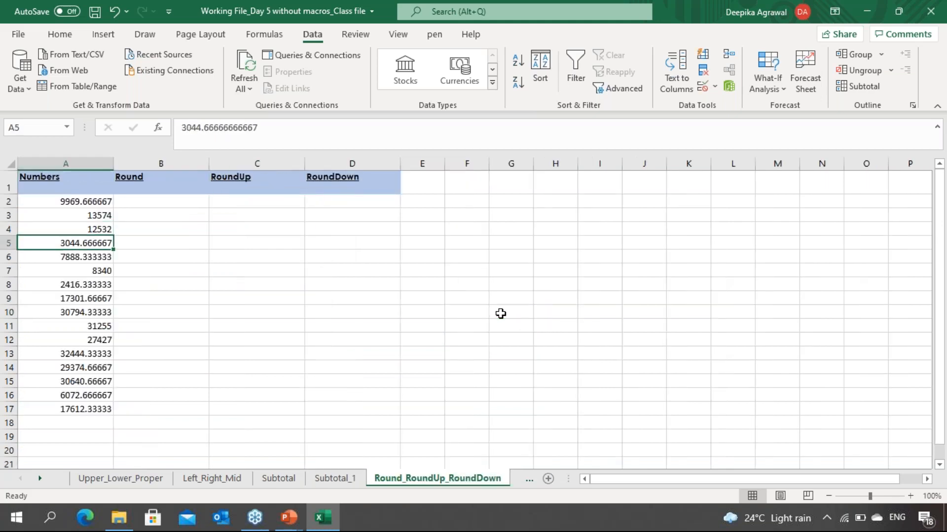
{"action": "key", "text": "Down"}
{"action": "key", "text": "Down"}
{"action": "key", "text": "Down"}
{"action": "key", "text": "Down"}
{"action": "key", "text": "Down"}
{"action": "key", "text": "Down"}
{"action": "key", "text": "Down"}
{"action": "key", "text": "Down"}
{"action": "key", "text": "Down"}
{"action": "key", "text": "Down"}
{"action": "key", "text": "Down"}
{"action": "key", "text": "Down"}
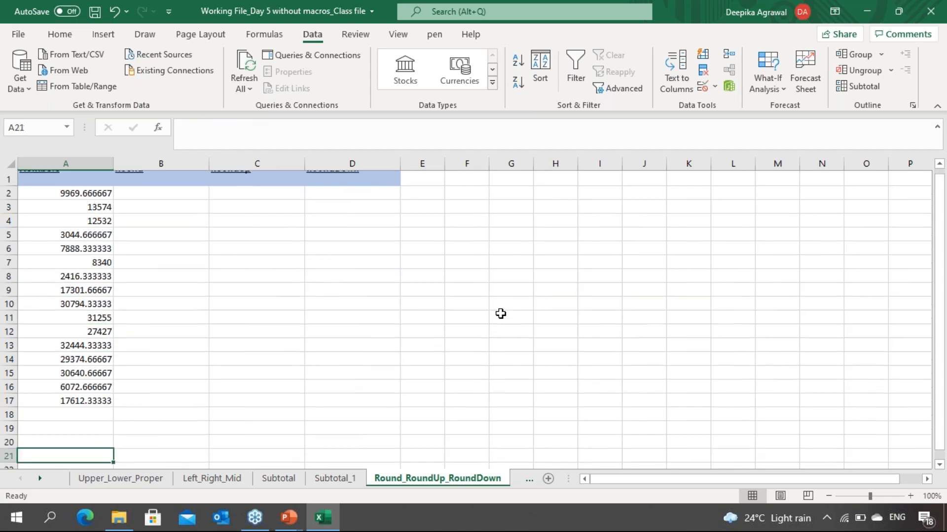
{"action": "key", "text": "Up"}
{"action": "key", "text": "Up"}
{"action": "key", "text": "Up"}
{"action": "key", "text": "Up"}
{"action": "key", "text": "Up"}
{"action": "key", "text": "Up"}
{"action": "key", "text": "Up"}
{"action": "key", "text": "Up"}
{"action": "key", "text": "Up"}
{"action": "key", "text": "Up"}
{"action": "key", "text": "Up"}
{"action": "key", "text": "Up"}
{"action": "key", "text": "Up"}
{"action": "key", "text": "Up"}
{"action": "key", "text": "Up"}
{"action": "key", "text": "Up"}
{"action": "key", "text": "Up"}
{"action": "key", "text": "Up"}
{"action": "key", "text": "Up"}
{"action": "key", "text": "Up"}
{"action": "key", "text": "Up"}
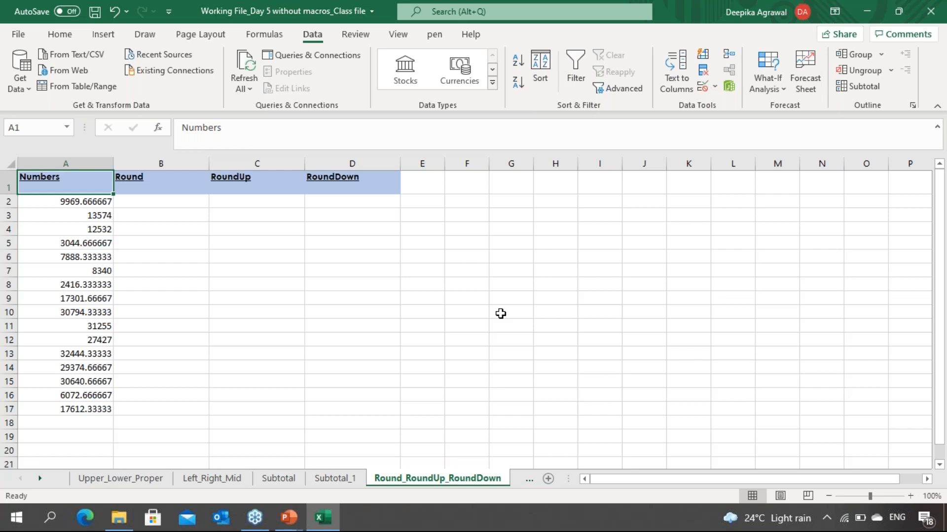
Step: In the PowerPoint slide show, handwrite Round notes: .1 to 0.4 rounds downward, 0.5 to 0.9 upward
{"action": "key", "text": "alt+Tab"}
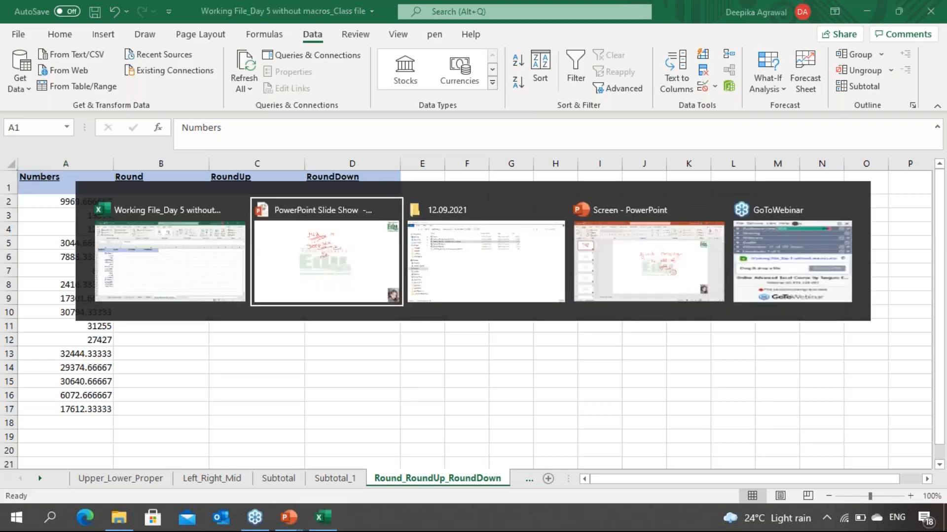
{"action": "key", "text": "e"}
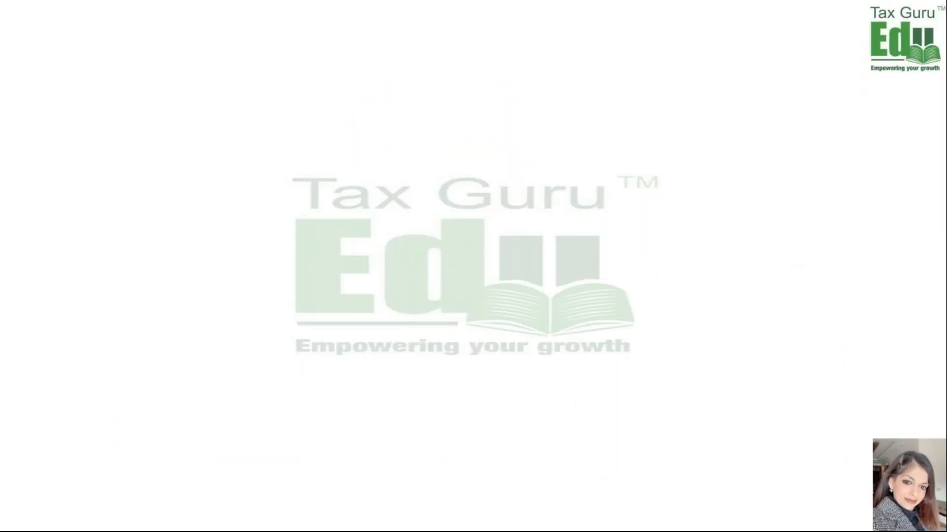
{"action": "mouse_move", "coordinate": [382, 74]}
{"action": "left_mouse_down"}
{"action": "mouse_move", "coordinate": [374, 96]}
{"action": "mouse_move", "coordinate": [471, 88]}
{"action": "left_mouse_up"}
{"action": "left_click_drag", "start_coordinate": [384, 113], "coordinate": [470, 97]}
{"action": "left_click_drag", "start_coordinate": [377, 125], "coordinate": [491, 96]}
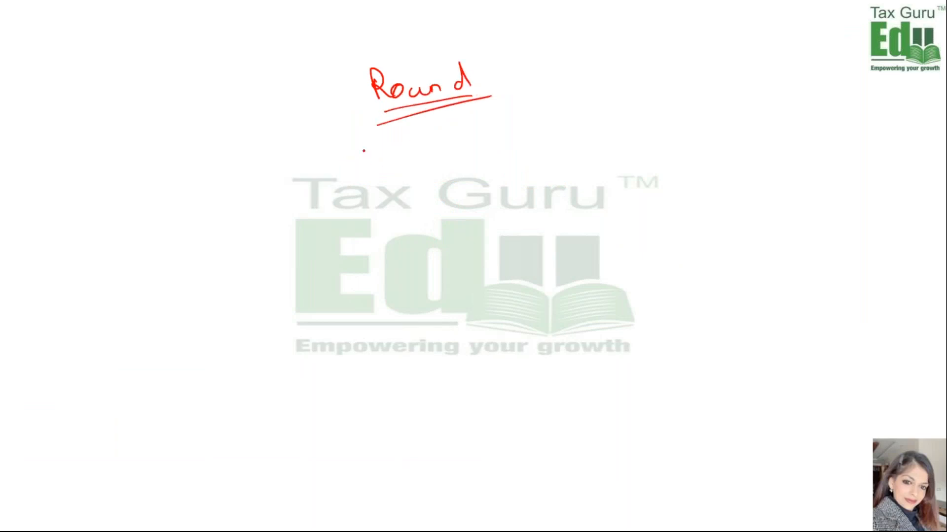
{"action": "mouse_move", "coordinate": [369, 157]}
{"action": "left_mouse_down"}
{"action": "mouse_move", "coordinate": [376, 176]}
{"action": "mouse_move", "coordinate": [409, 167]}
{"action": "left_mouse_up"}
{"action": "left_click_drag", "start_coordinate": [399, 162], "coordinate": [435, 154]}
{"action": "mouse_move", "coordinate": [484, 138]}
{"action": "left_mouse_down"}
{"action": "mouse_move", "coordinate": [471, 144]}
{"action": "mouse_move", "coordinate": [531, 139]}
{"action": "mouse_move", "coordinate": [524, 149]}
{"action": "mouse_move", "coordinate": [522, 136]}
{"action": "mouse_move", "coordinate": [536, 147]}
{"action": "left_mouse_up"}
{"action": "left_click", "coordinate": [499, 150]}
{"action": "mouse_move", "coordinate": [511, 119]}
{"action": "left_mouse_down"}
{"action": "mouse_move", "coordinate": [538, 148]}
{"action": "mouse_move", "coordinate": [532, 140]}
{"action": "mouse_move", "coordinate": [576, 131]}
{"action": "left_mouse_up"}
{"action": "mouse_move", "coordinate": [569, 125]}
{"action": "left_mouse_down"}
{"action": "mouse_move", "coordinate": [572, 143]}
{"action": "mouse_move", "coordinate": [623, 125]}
{"action": "left_mouse_up"}
{"action": "mouse_move", "coordinate": [636, 121]}
{"action": "left_mouse_down"}
{"action": "mouse_move", "coordinate": [646, 129]}
{"action": "mouse_move", "coordinate": [679, 124]}
{"action": "mouse_move", "coordinate": [737, 104]}
{"action": "mouse_move", "coordinate": [762, 79]}
{"action": "left_mouse_up"}
{"action": "left_click", "coordinate": [684, 116]}
{"action": "left_click", "coordinate": [691, 113]}
{"action": "mouse_move", "coordinate": [416, 226]}
{"action": "left_mouse_down"}
{"action": "mouse_move", "coordinate": [432, 224]}
{"action": "mouse_move", "coordinate": [423, 217]}
{"action": "mouse_move", "coordinate": [463, 228]}
{"action": "mouse_move", "coordinate": [493, 217]}
{"action": "left_mouse_up"}
{"action": "left_click_drag", "start_coordinate": [484, 213], "coordinate": [512, 209]}
{"action": "left_click_drag", "start_coordinate": [542, 195], "coordinate": [573, 208]}
{"action": "left_click", "coordinate": [563, 202]}
{"action": "left_click_drag", "start_coordinate": [621, 187], "coordinate": [639, 185]}
{"action": "left_click_drag", "start_coordinate": [634, 179], "coordinate": [641, 195]}
{"action": "left_click_drag", "start_coordinate": [669, 159], "coordinate": [705, 159]}
{"action": "left_click_drag", "start_coordinate": [710, 153], "coordinate": [778, 143]}
{"action": "mouse_move", "coordinate": [789, 140]}
{"action": "left_mouse_down"}
{"action": "mouse_move", "coordinate": [791, 123]}
{"action": "mouse_move", "coordinate": [789, 145]}
{"action": "left_mouse_up"}
{"action": "mouse_move", "coordinate": [649, 213]}
{"action": "left_mouse_down"}
{"action": "mouse_move", "coordinate": [697, 193]}
{"action": "mouse_move", "coordinate": [695, 204]}
{"action": "left_mouse_up"}
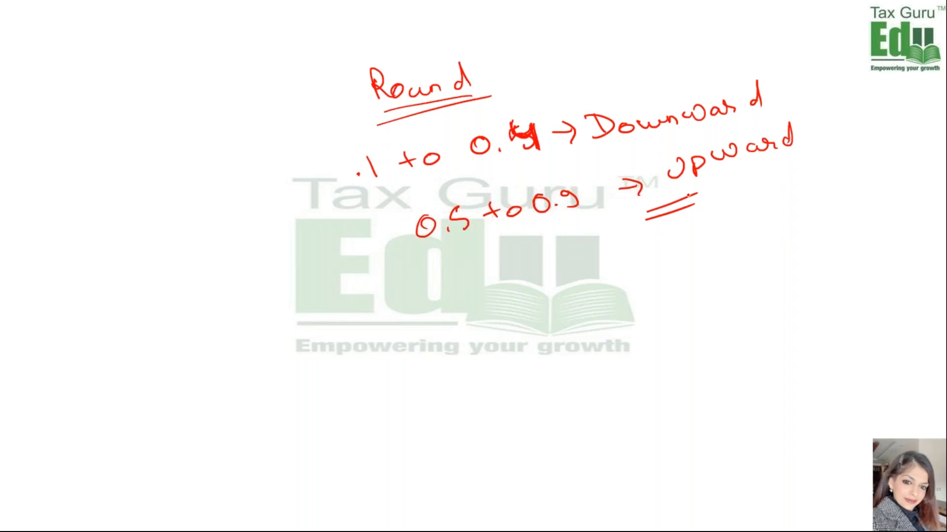
{"action": "key", "text": "alt+Tab"}
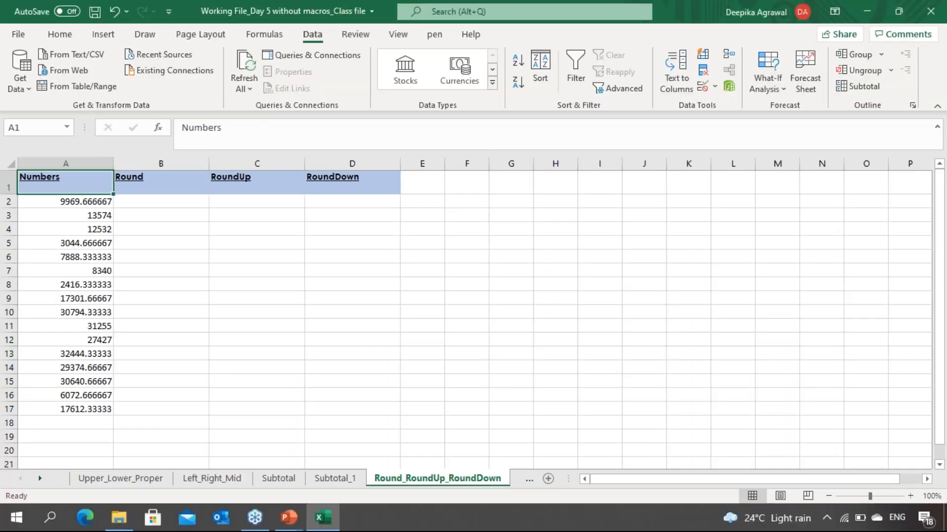
Step: Enter a ROUND formula in B2 that rounds A2 to 0 decimal places
{"action": "left_click", "coordinate": [161, 201]}
{"action": "type", "text": "=round"}
{"action": "key", "text": "Tab"}
{"action": "left_click", "coordinate": [65, 201]}
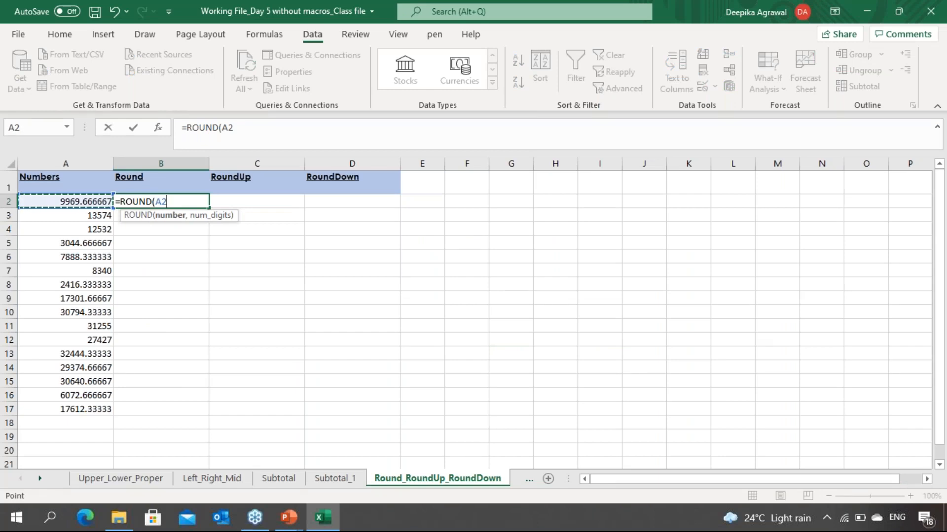
{"action": "type", "text": ","}
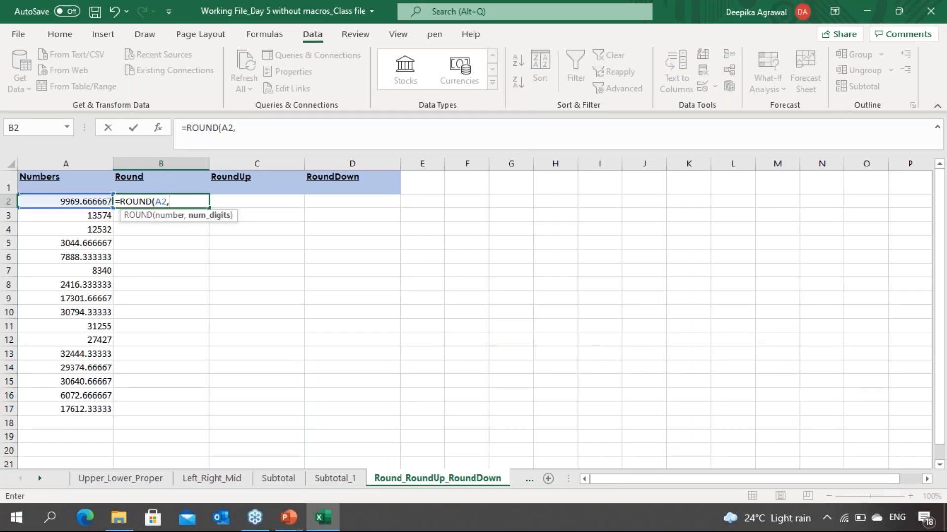
{"action": "type", "text": "0"}
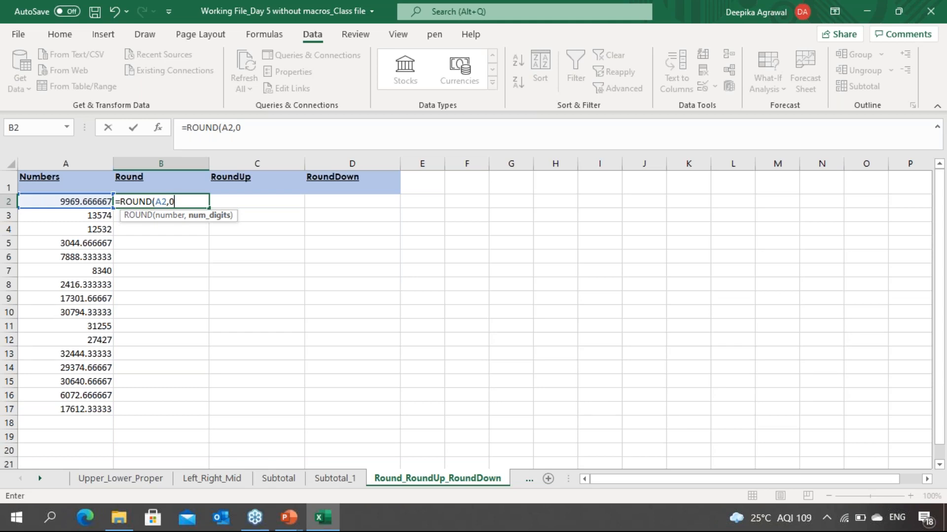
{"action": "type", "text": ")"}
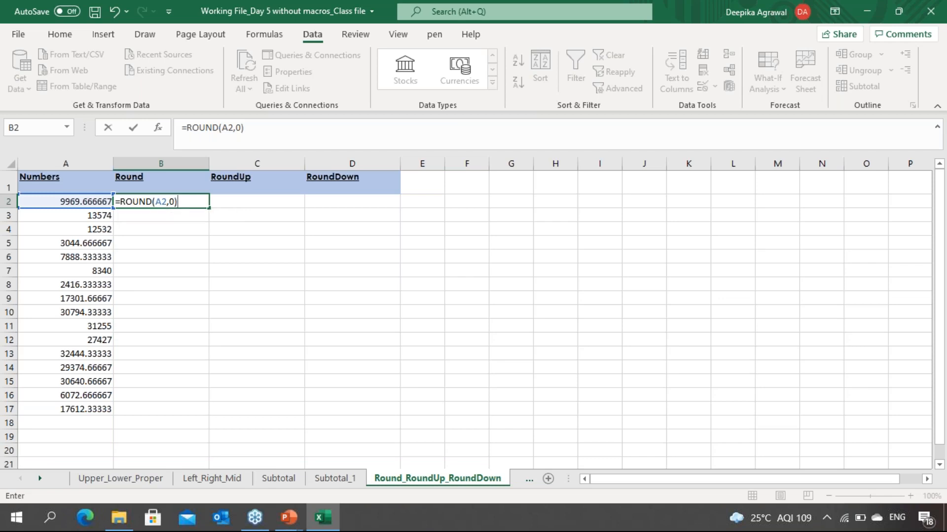
{"action": "key", "text": "Return"}
{"action": "key", "text": "Up"}
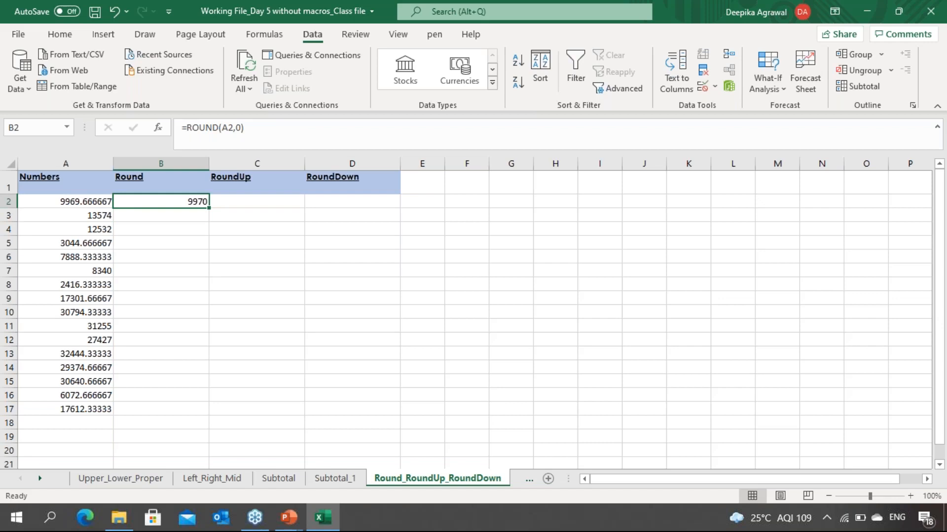
Step: Change the number in A3 to 13574.45
{"action": "left_click", "coordinate": [66, 201]}
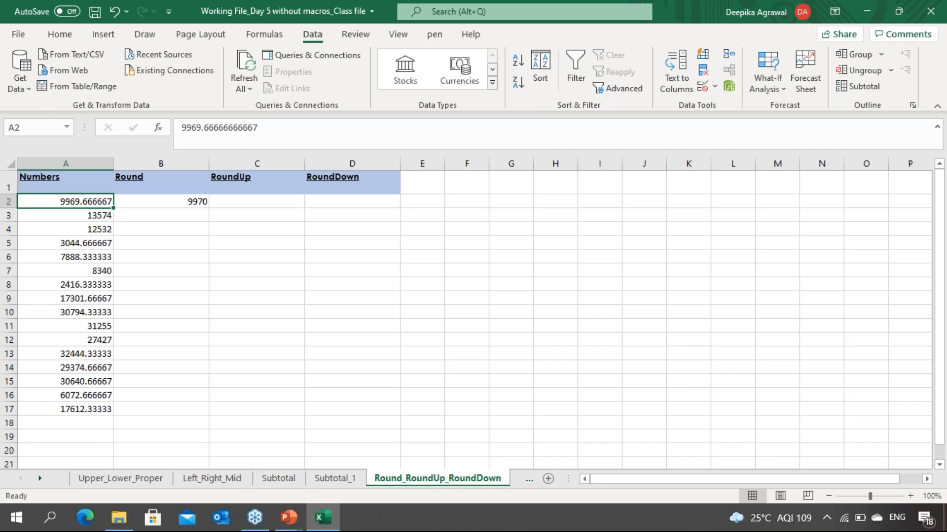
{"action": "left_click", "coordinate": [160, 202]}
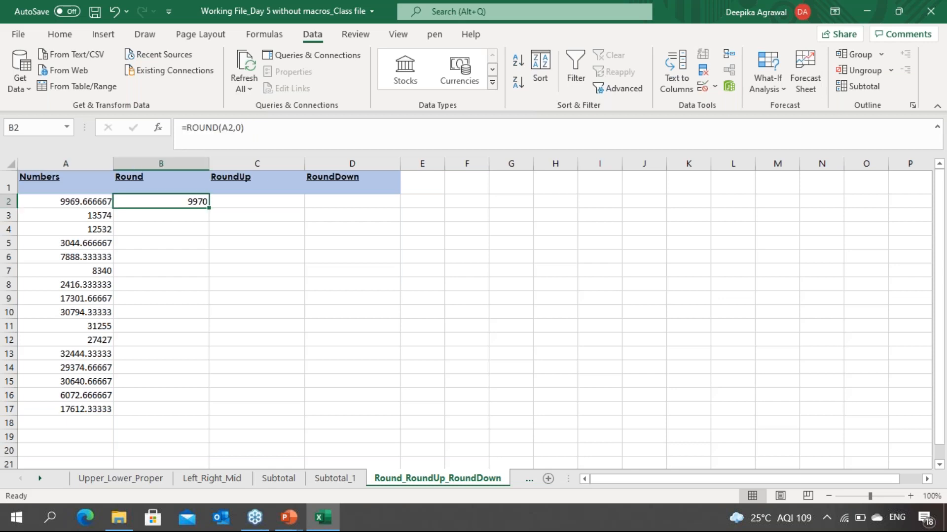
{"action": "left_click", "coordinate": [161, 215]}
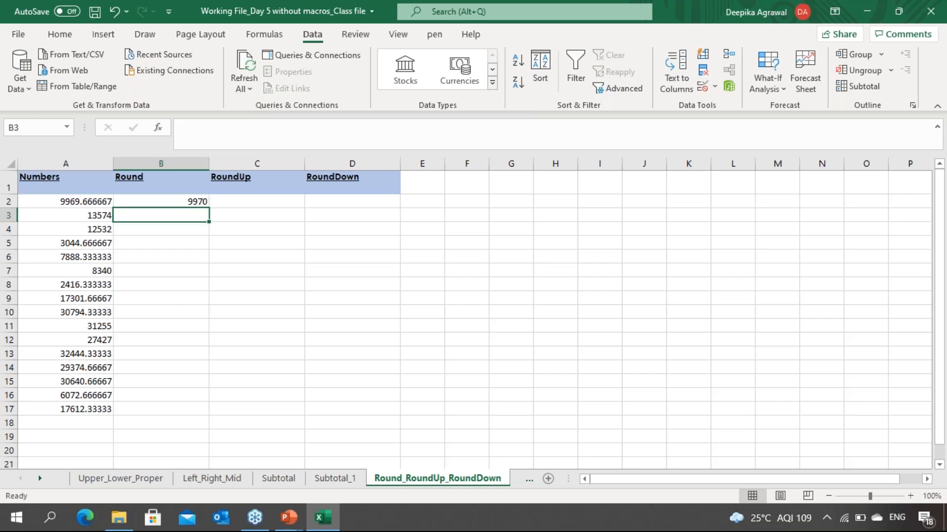
{"action": "left_click", "coordinate": [66, 215]}
{"action": "key", "text": "F2"}
{"action": "type", "text": "."}
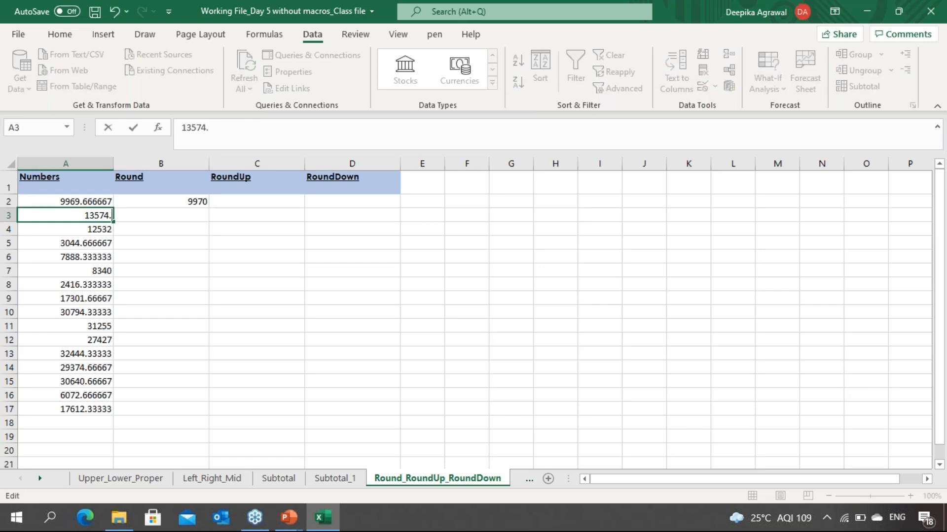
{"action": "type", "text": "45"}
{"action": "key", "text": "Return"}
Step: Copy the ROUND formula down from B2 into B3 and compare it with A3
{"action": "key", "text": "Up"}
{"action": "key", "text": "Right"}
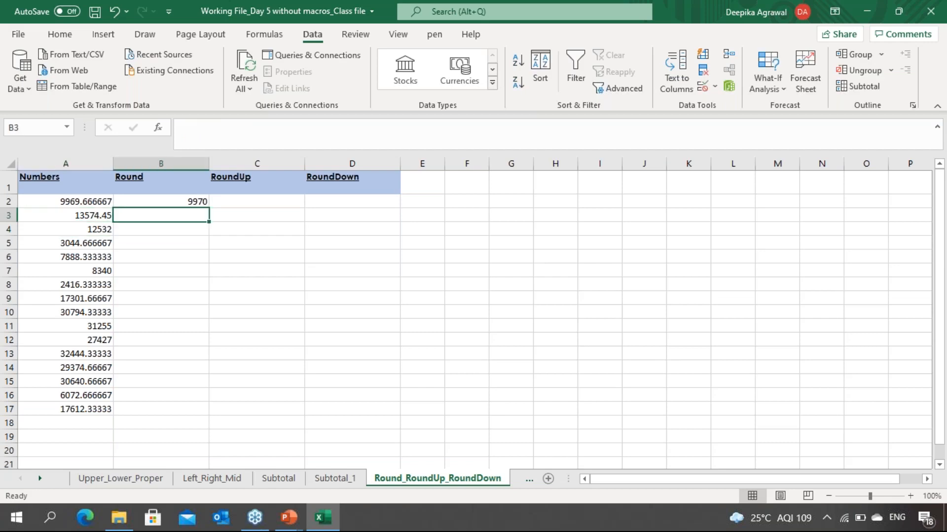
{"action": "key", "text": "ctrl+d"}
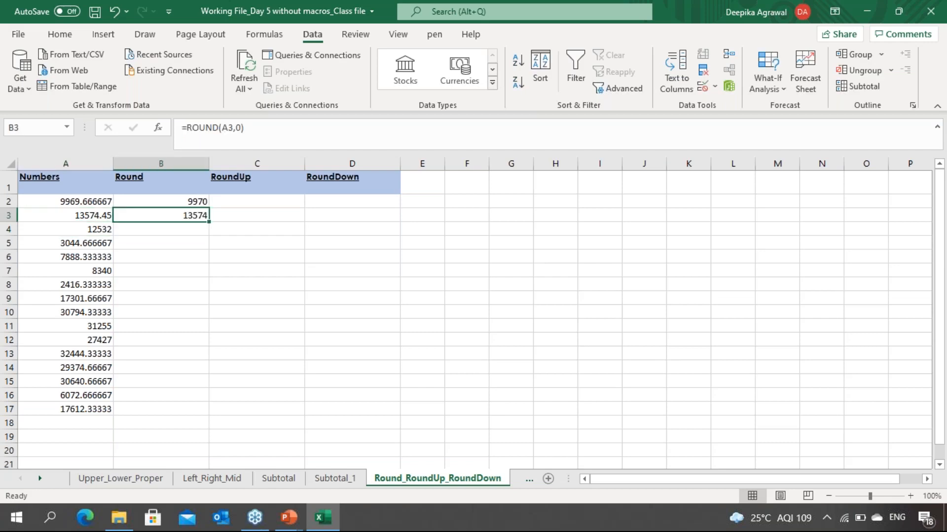
{"action": "left_click", "coordinate": [88, 215]}
{"action": "left_click", "coordinate": [161, 215]}
Step: Switch to the PowerPoint slide show and draw a number line with ticks labelled -3 to 3
{"action": "key", "text": "alt+Tab"}
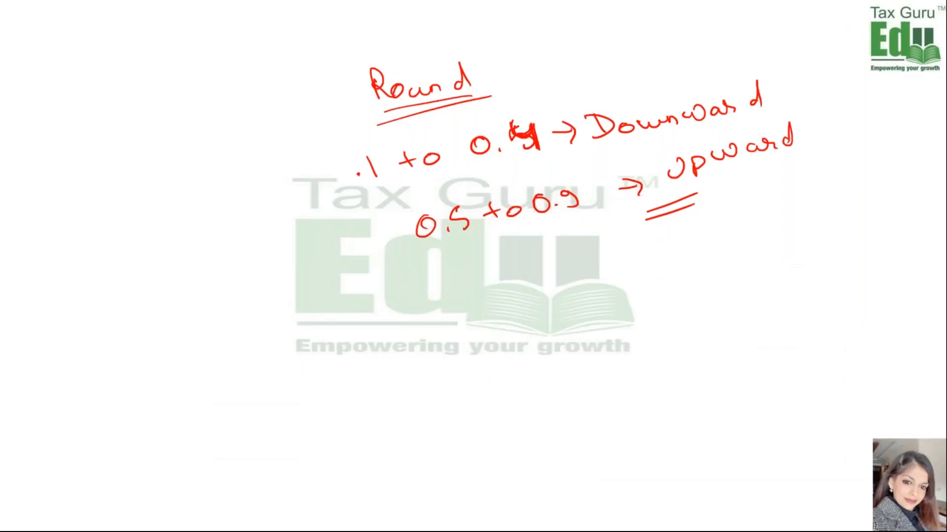
{"action": "left_click_drag", "start_coordinate": [187, 307], "coordinate": [635, 296]}
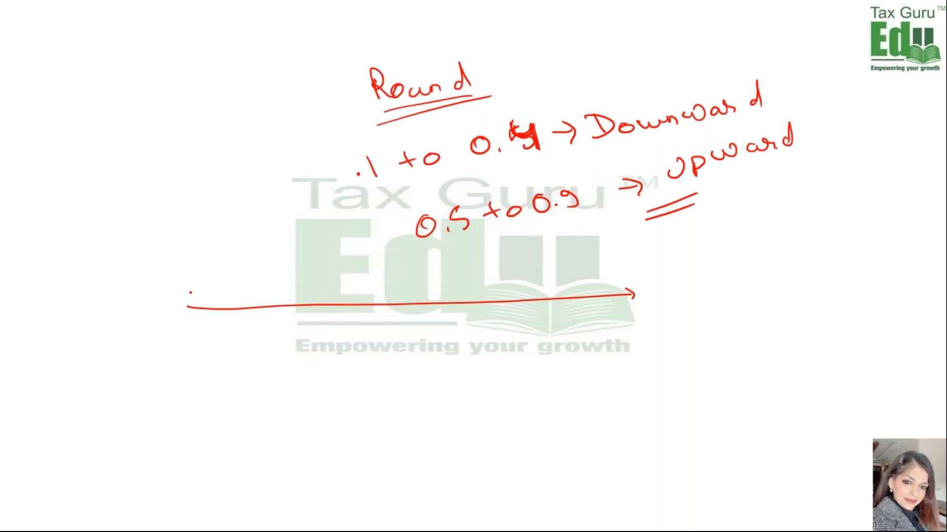
{"action": "left_click_drag", "start_coordinate": [195, 300], "coordinate": [194, 316]}
{"action": "left_click_drag", "start_coordinate": [394, 298], "coordinate": [406, 317]}
{"action": "left_click_drag", "start_coordinate": [450, 296], "coordinate": [453, 327]}
{"action": "left_click_drag", "start_coordinate": [499, 294], "coordinate": [501, 309]}
{"action": "left_click_drag", "start_coordinate": [499, 316], "coordinate": [517, 325]}
{"action": "left_click_drag", "start_coordinate": [552, 286], "coordinate": [561, 325]}
{"action": "left_click", "coordinate": [542, 325]}
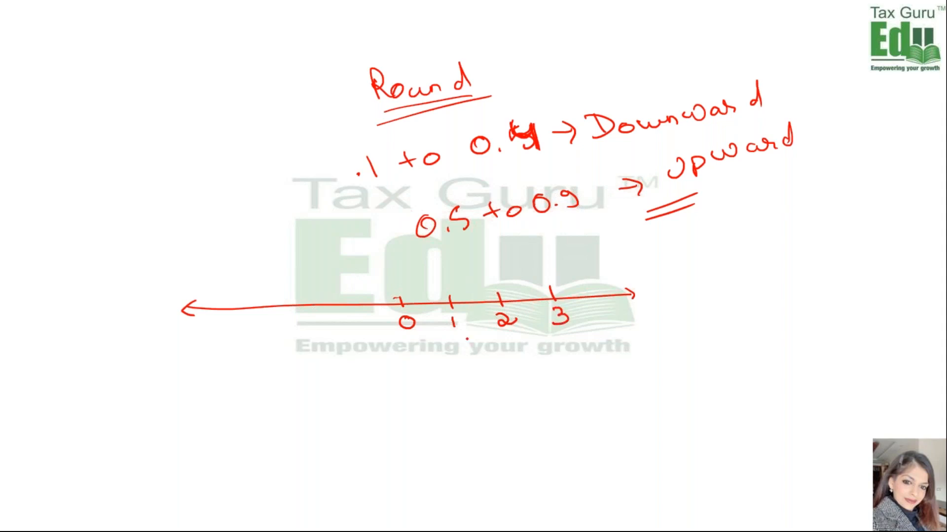
{"action": "mouse_move", "coordinate": [350, 296]}
{"action": "left_mouse_down"}
{"action": "mouse_move", "coordinate": [348, 323]}
{"action": "mouse_move", "coordinate": [359, 333]}
{"action": "left_mouse_up"}
{"action": "mouse_move", "coordinate": [287, 296]}
{"action": "left_mouse_down"}
{"action": "mouse_move", "coordinate": [285, 326]}
{"action": "mouse_move", "coordinate": [312, 333]}
{"action": "left_mouse_up"}
{"action": "left_click", "coordinate": [214, 333]}
{"action": "left_click_drag", "start_coordinate": [231, 305], "coordinate": [226, 332]}
{"action": "left_click_drag", "start_coordinate": [235, 324], "coordinate": [237, 339]}
{"action": "left_click", "coordinate": [240, 342]}
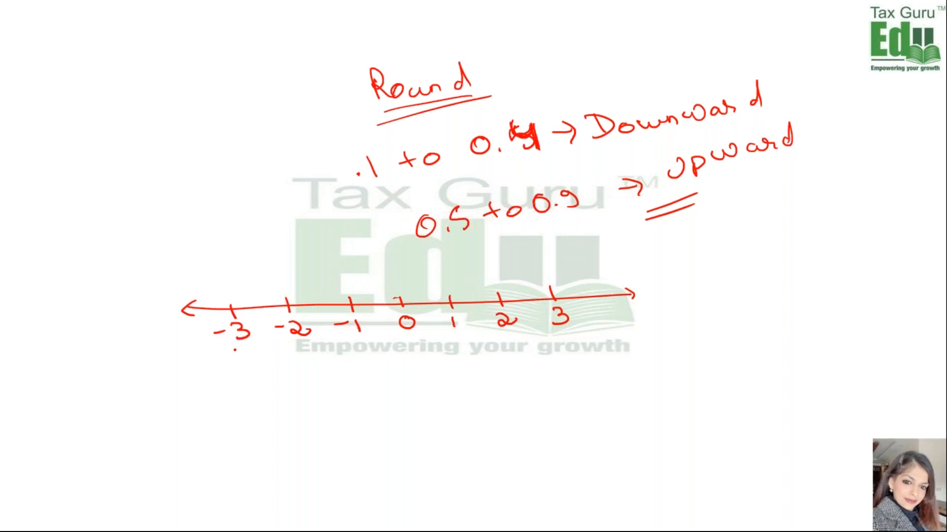
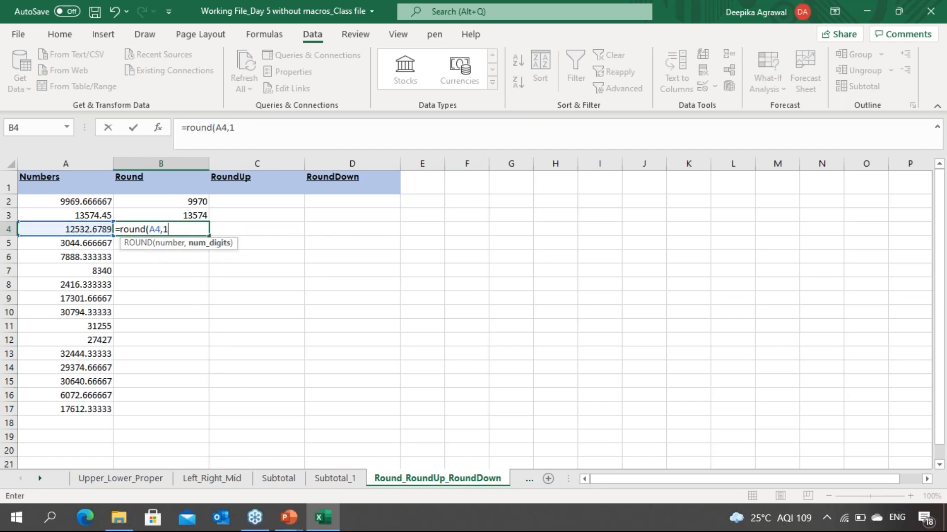
Step: Complete the ROUND formula in B4 so it rounds A4 to 1 decimal place
{"action": "type", "text": ")"}
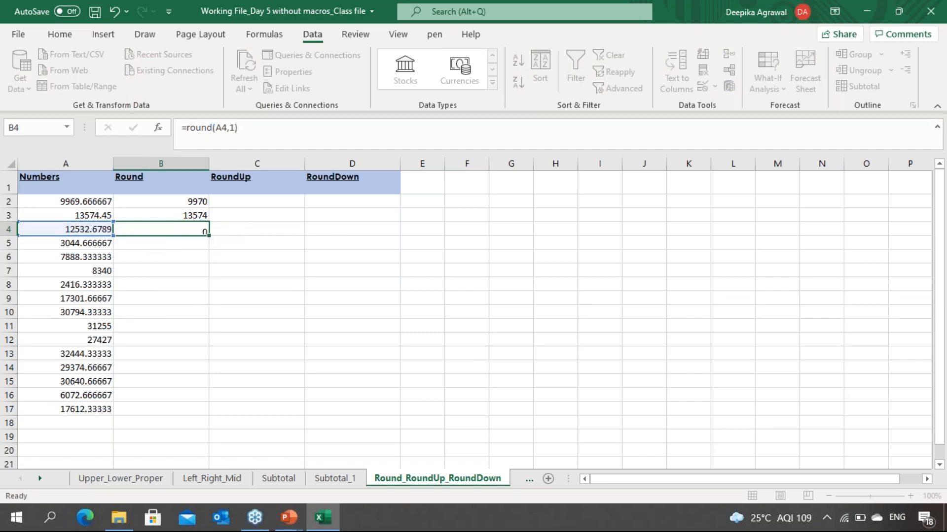
{"action": "key", "text": "Return"}
{"action": "key", "text": "Up"}
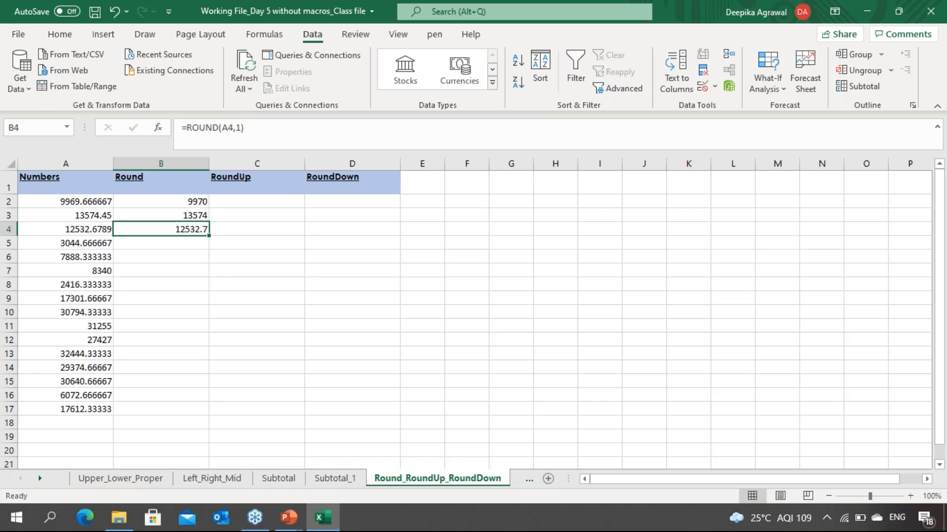
{"action": "left_click", "coordinate": [66, 230]}
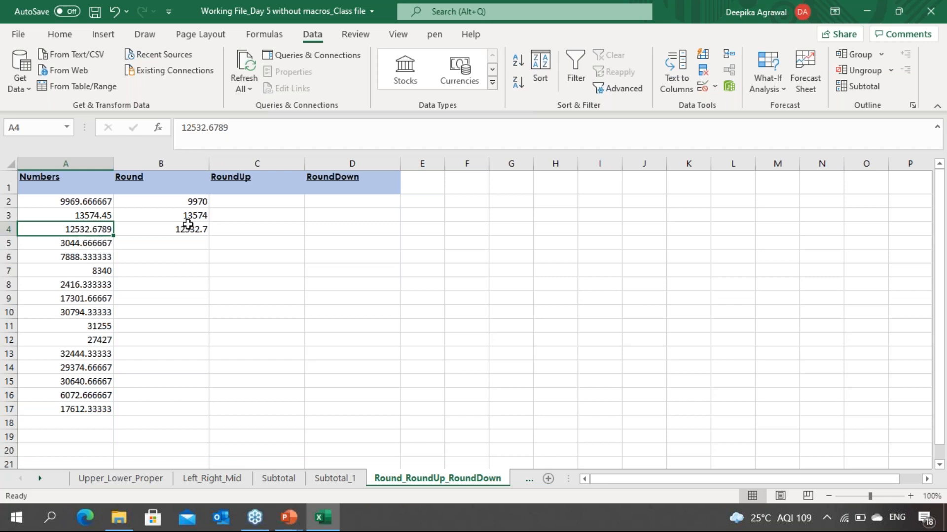
Step: Enter a ROUND formula in B6 that rounds A6 to 1 decimal place
{"action": "left_click", "coordinate": [97, 257]}
{"action": "left_click", "coordinate": [148, 260]}
{"action": "key", "text": "F2"}
{"action": "type", "text": "=round("}
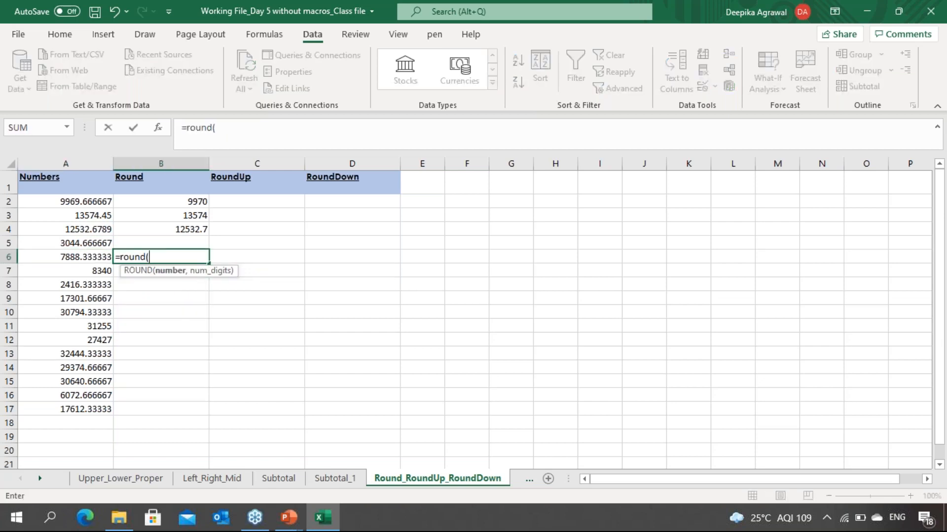
{"action": "left_click", "coordinate": [84, 257]}
{"action": "type", "text": ","}
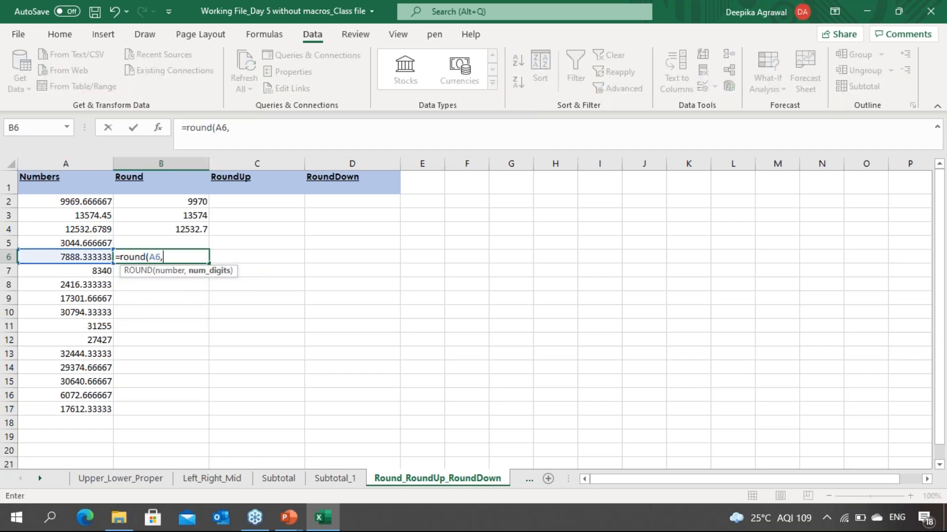
{"action": "type", "text": "1)"}
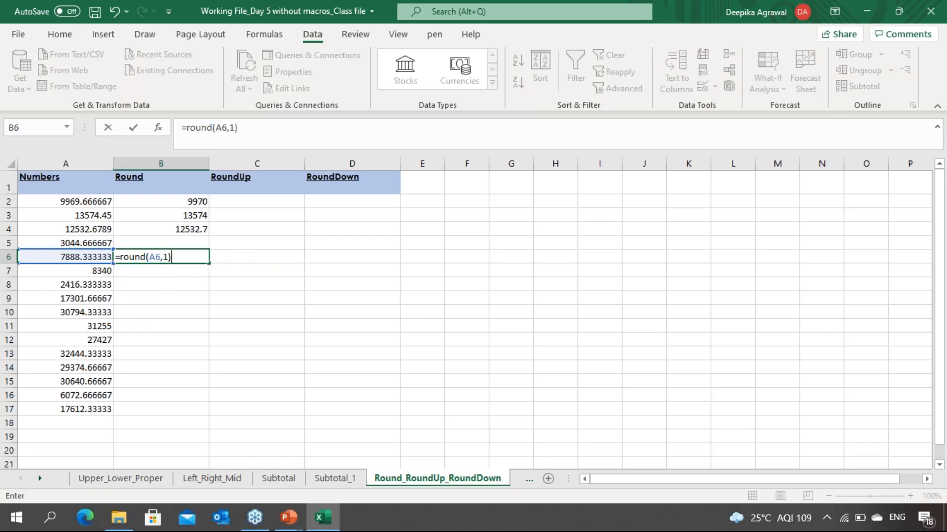
{"action": "key", "text": "Return"}
{"action": "left_click", "coordinate": [161, 257]}
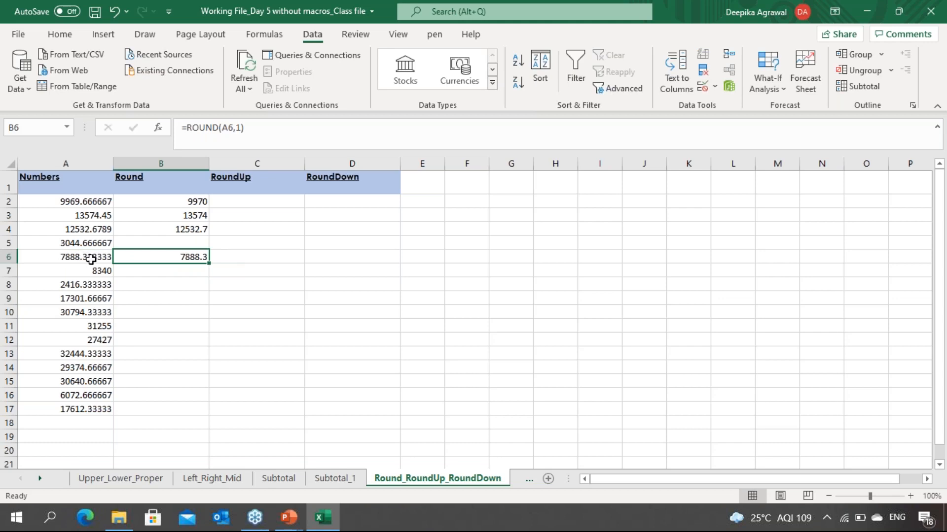
Step: Enter a ROUND formula in B5 that rounds A5 with -1 as the number of digits
{"action": "left_click", "coordinate": [175, 240]}
{"action": "type", "text": "="}
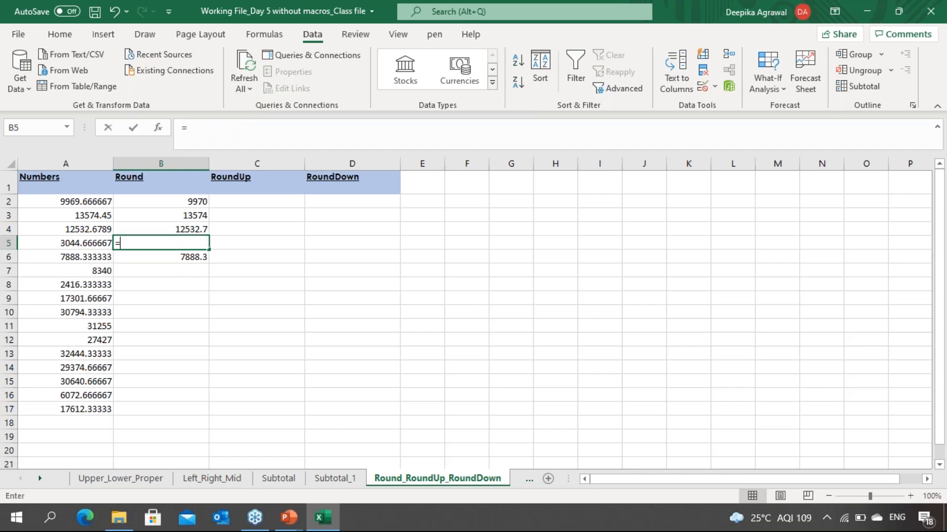
{"action": "type", "text": "round("}
{"action": "key", "text": "Left"}
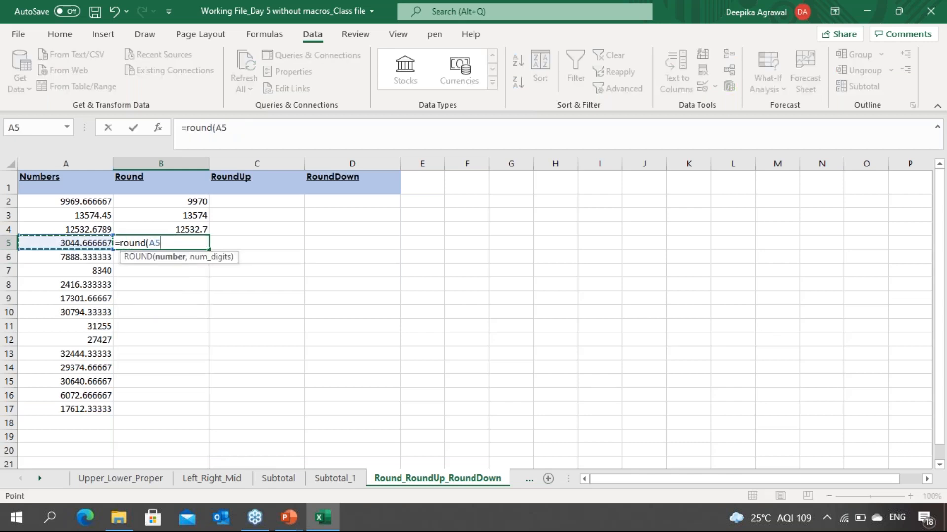
{"action": "type", "text": ",-1"}
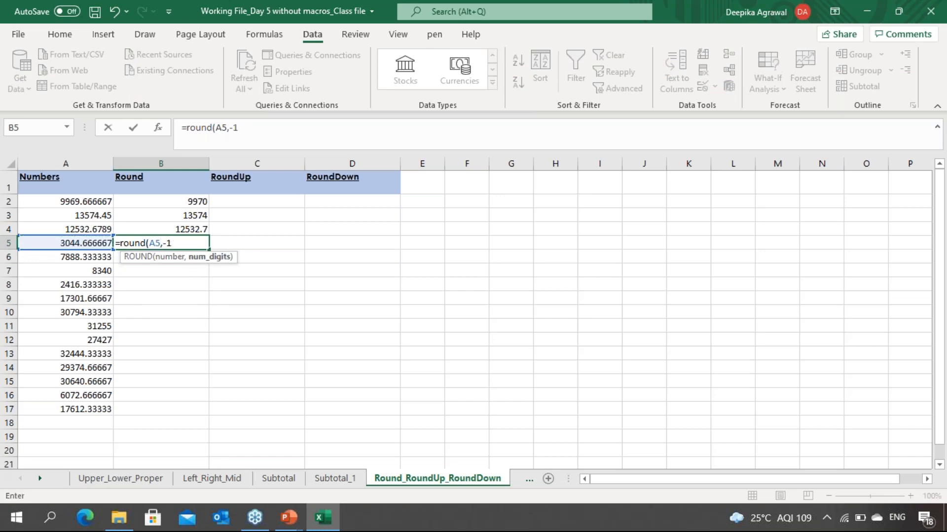
{"action": "type", "text": ")"}
{"action": "key", "text": "Return"}
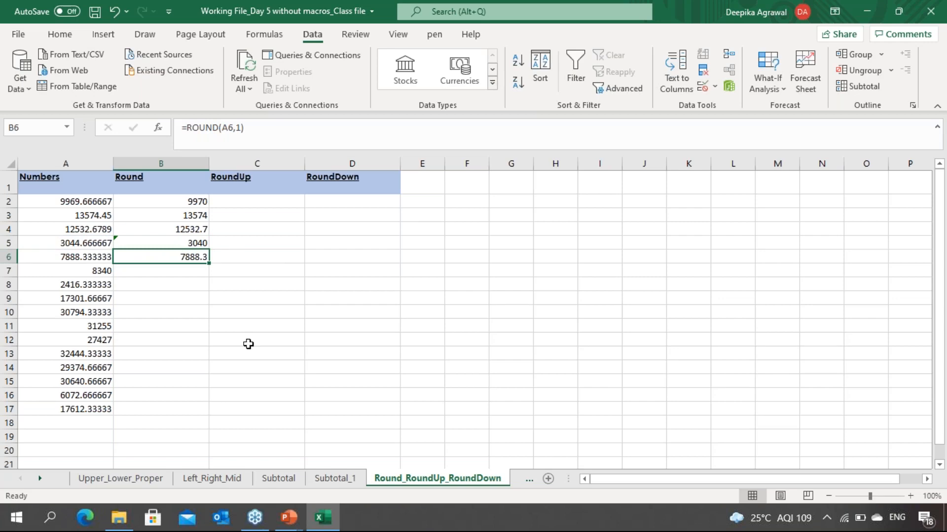
{"action": "key", "text": "Up"}
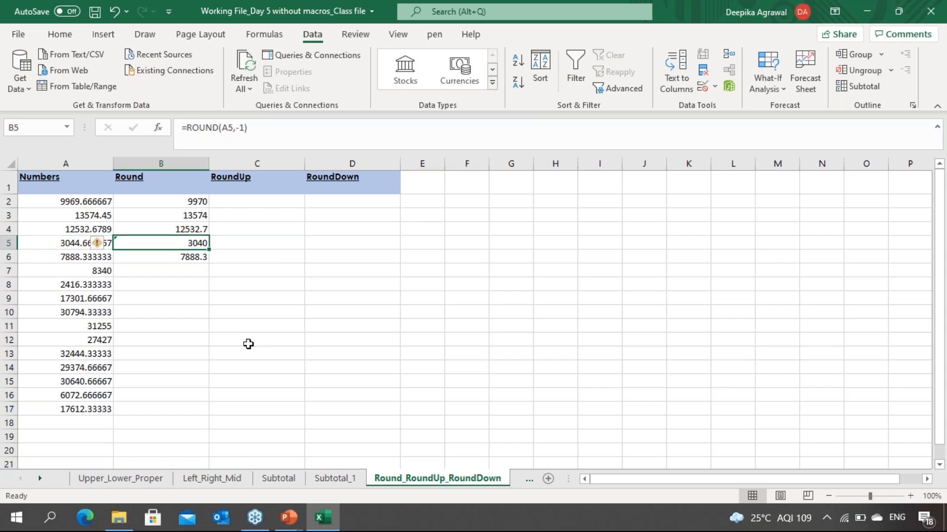
{"action": "key", "text": "Left"}
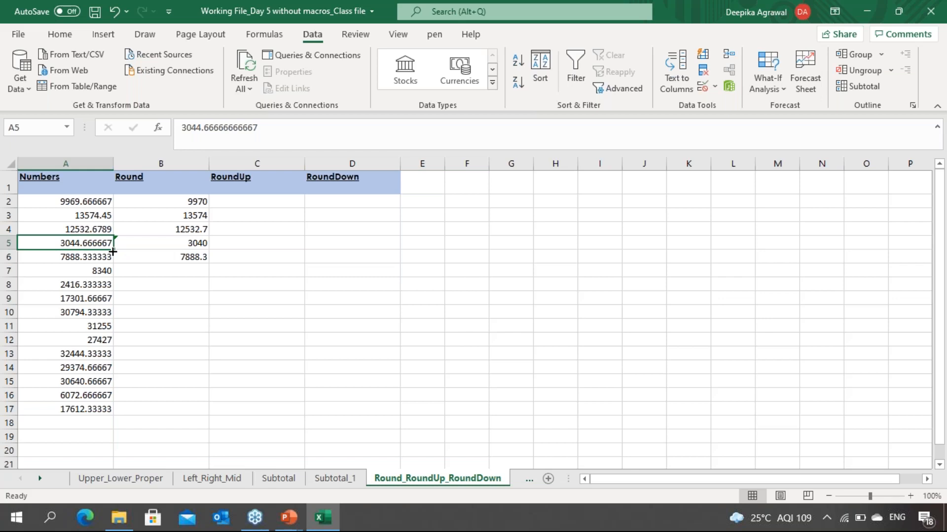
Step: Replace the number in A7 with 7819.56
{"action": "left_click", "coordinate": [105, 272]}
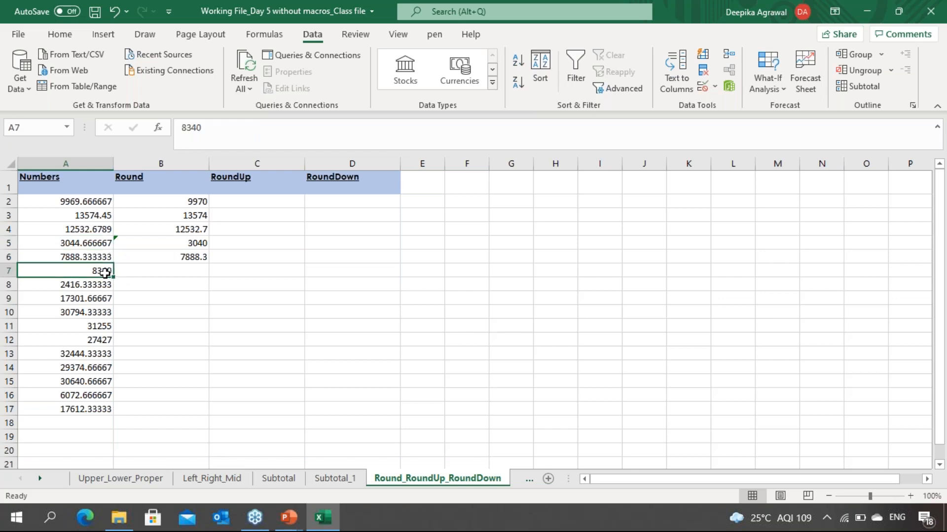
{"action": "double_click", "coordinate": [105, 272]}
{"action": "type", "text": "."}
{"action": "key", "text": "BackSpace"}
{"action": "key", "text": "BackSpace"}
{"action": "key", "text": "BackSpace"}
{"action": "key", "text": "BackSpace"}
{"action": "key", "text": "BackSpace"}
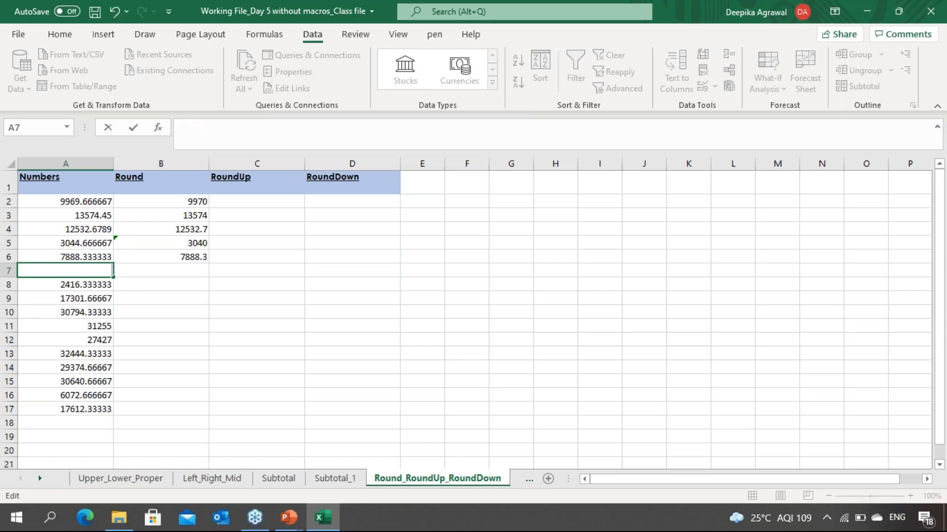
{"action": "type", "text": "7819.56"}
{"action": "key", "text": "Return"}
Step: Enter a ROUND formula in B7 that rounds A7 with -1 as the number of digits
{"action": "left_click", "coordinate": [161, 270]}
{"action": "type", "text": "=round("}
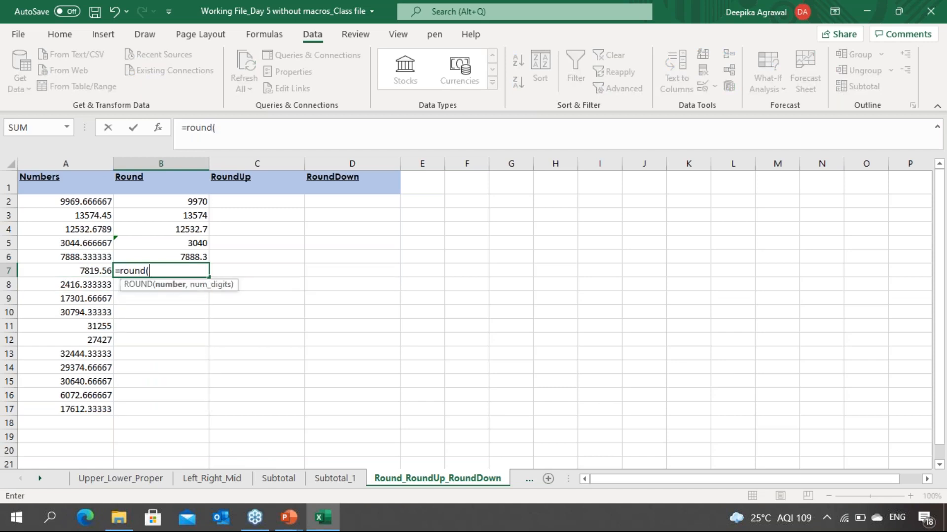
{"action": "key", "text": "Left"}
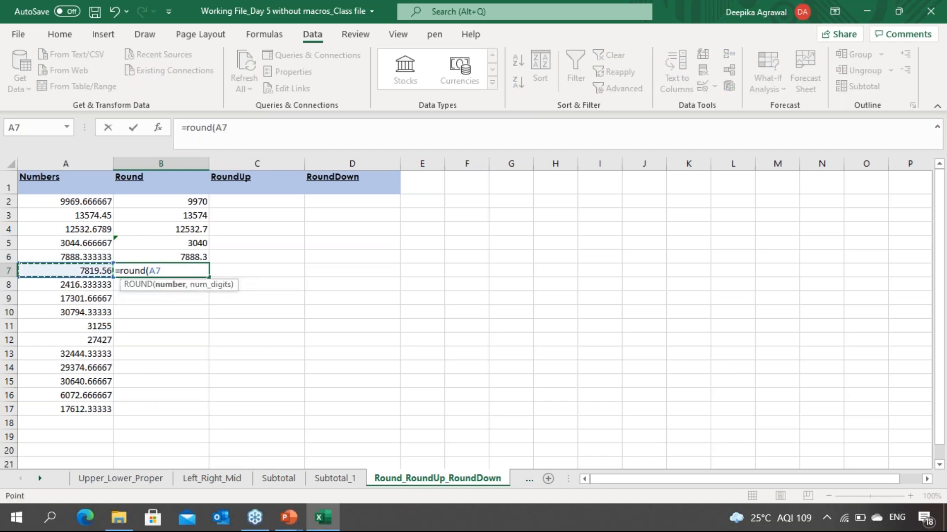
{"action": "type", "text": ","}
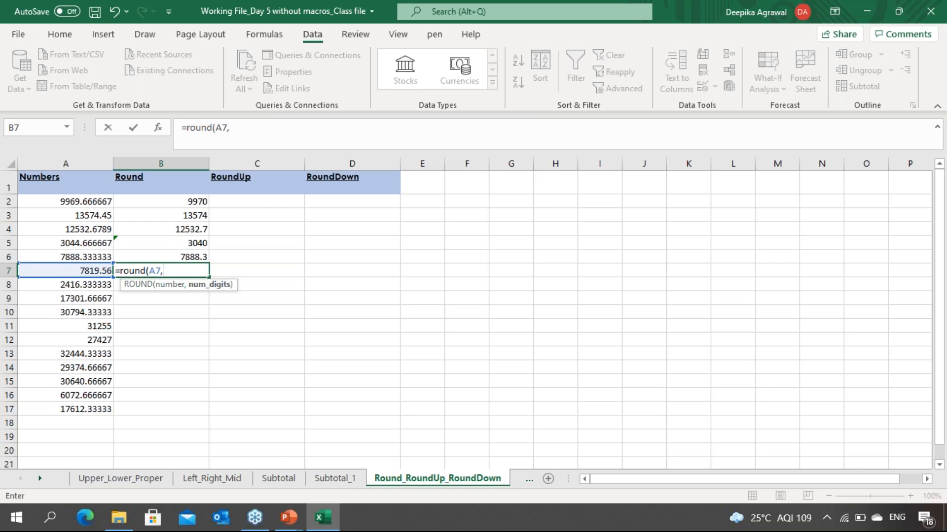
{"action": "type", "text": "-1)"}
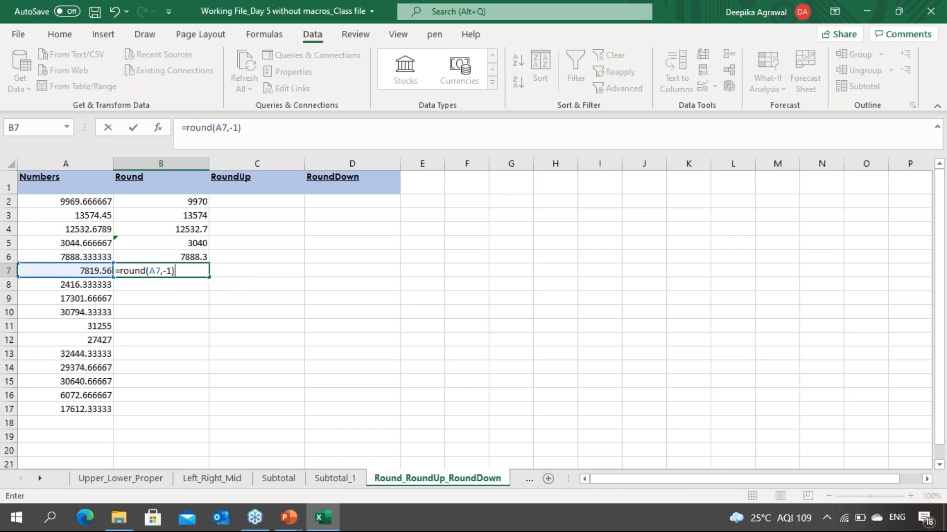
{"action": "key", "text": "Return"}
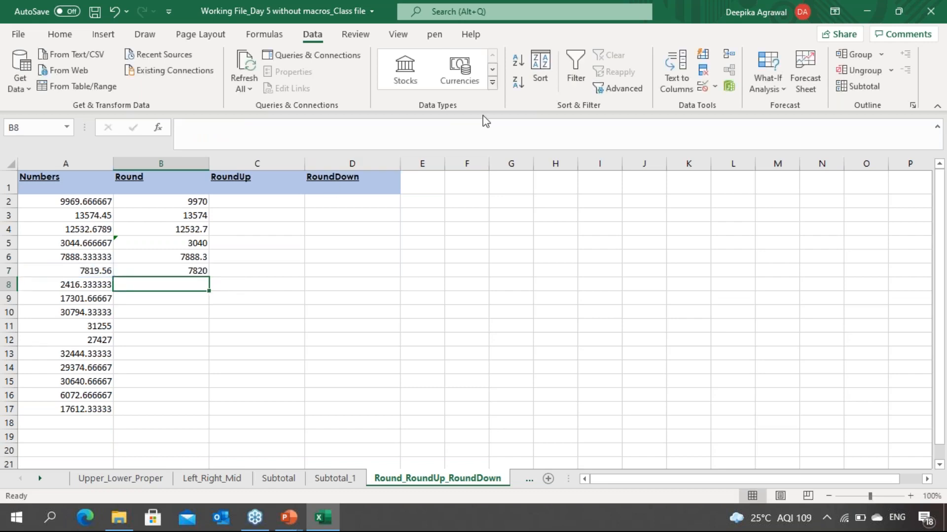
{"action": "key", "text": "Up"}
{"action": "key", "text": "Left"}
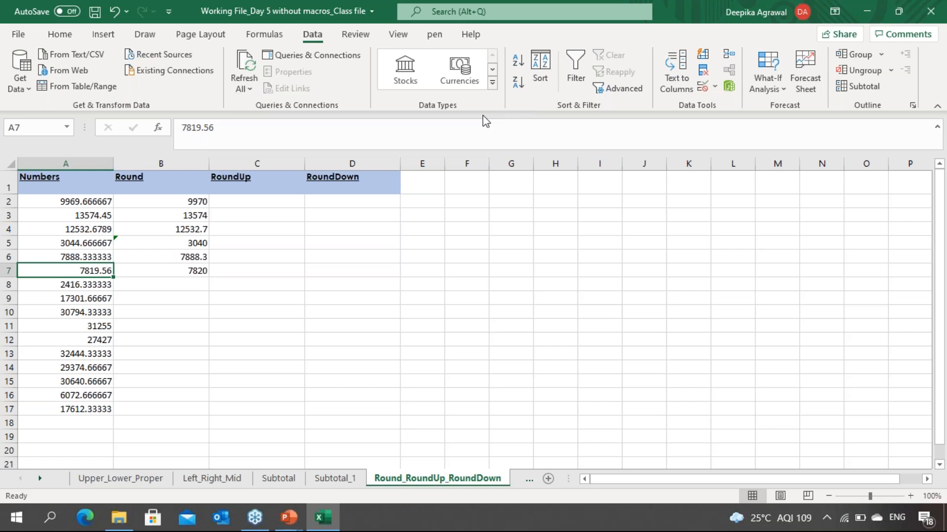
Step: Enter the digit values -3, -2 and -1 in B8 through B10
{"action": "key", "text": "Down"}
{"action": "key", "text": "Right"}
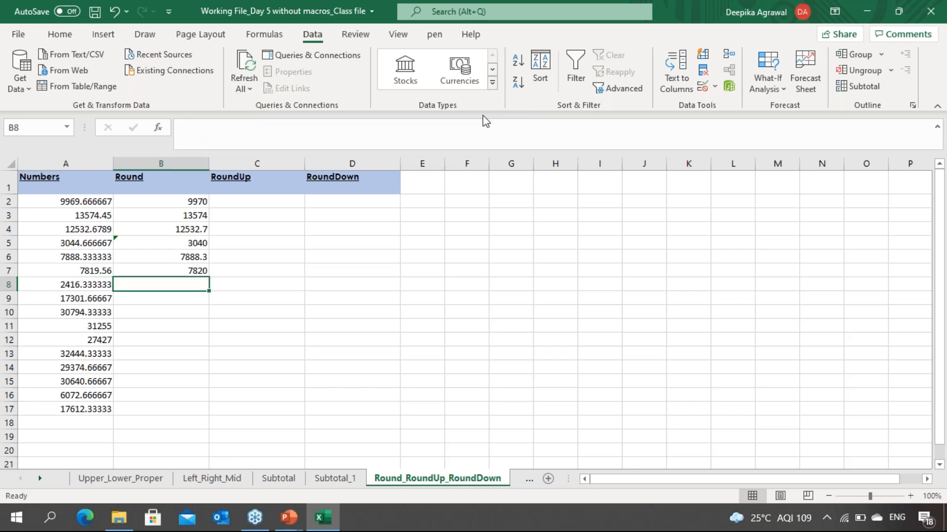
{"action": "type", "text": "-3"}
{"action": "key", "text": "Return"}
{"action": "type", "text": "-2"}
{"action": "key", "text": "Return"}
{"action": "type", "text": "-1"}
{"action": "key", "text": "Return"}
{"action": "key", "text": "Down"}
{"action": "key", "text": "Down"}
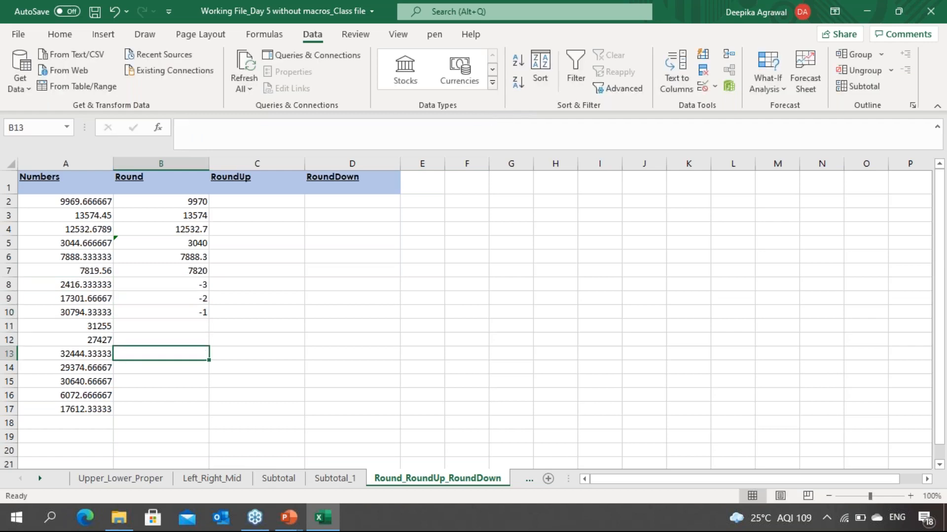
Step: Enter the digit values 1, 2, 3, 4 and 0 in B13 through B17
{"action": "type", "text": "1"}
{"action": "key", "text": "Return"}
{"action": "type", "text": "2"}
{"action": "key", "text": "Return"}
{"action": "type", "text": "3"}
{"action": "key", "text": "Return"}
{"action": "type", "text": "4"}
{"action": "key", "text": "Return"}
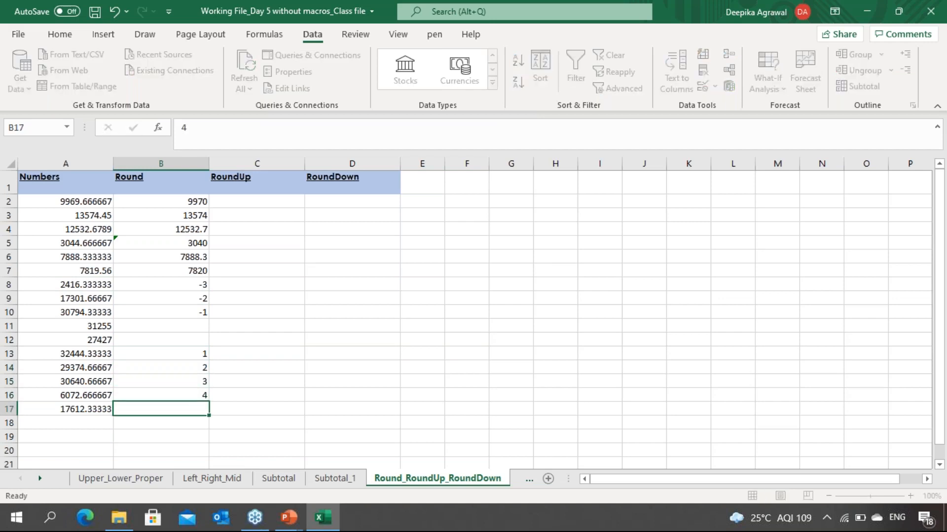
{"action": "type", "text": "0"}
{"action": "key", "text": "Return"}
{"action": "key", "text": "Up"}
{"action": "key", "text": "Up"}
{"action": "key", "text": "Up"}
{"action": "key", "text": "Up"}
{"action": "key", "text": "Up"}
{"action": "key", "text": "Up"}
{"action": "key", "text": "Up"}
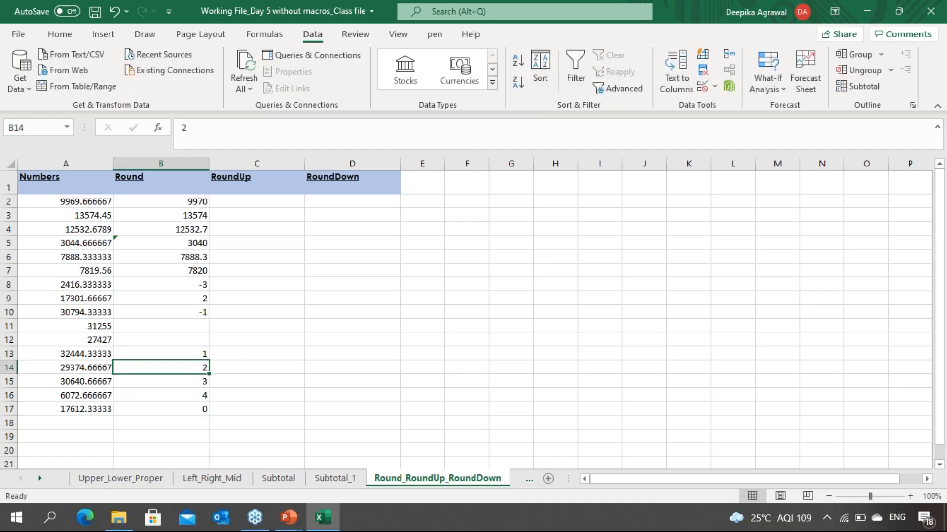
{"action": "key", "text": "Up"}
{"action": "key", "text": "Up"}
{"action": "key", "text": "Up"}
{"action": "key", "text": "Down"}
{"action": "key", "text": "Down"}
{"action": "key", "text": "Down"}
{"action": "key", "text": "Down"}
{"action": "key", "text": "Down"}
{"action": "key", "text": "Down"}
{"action": "key", "text": "Down"}
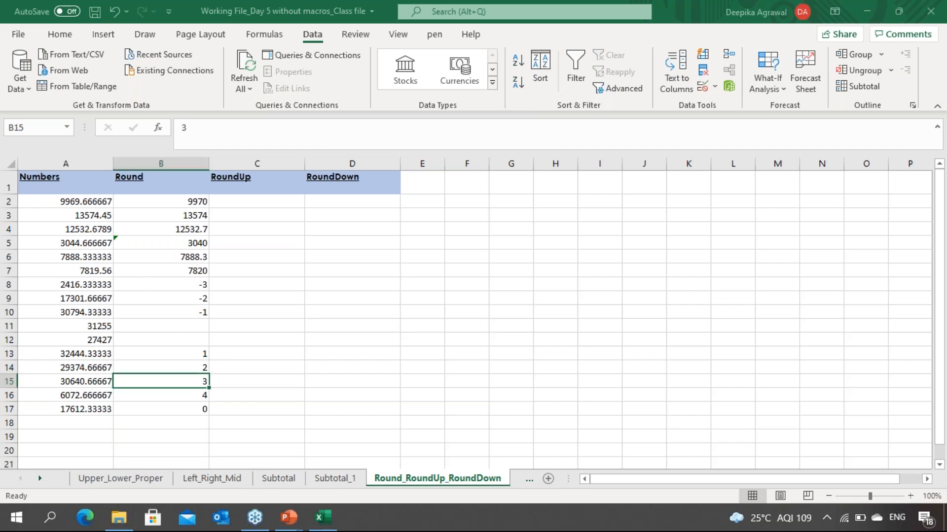
{"action": "left_click", "coordinate": [175, 228]}
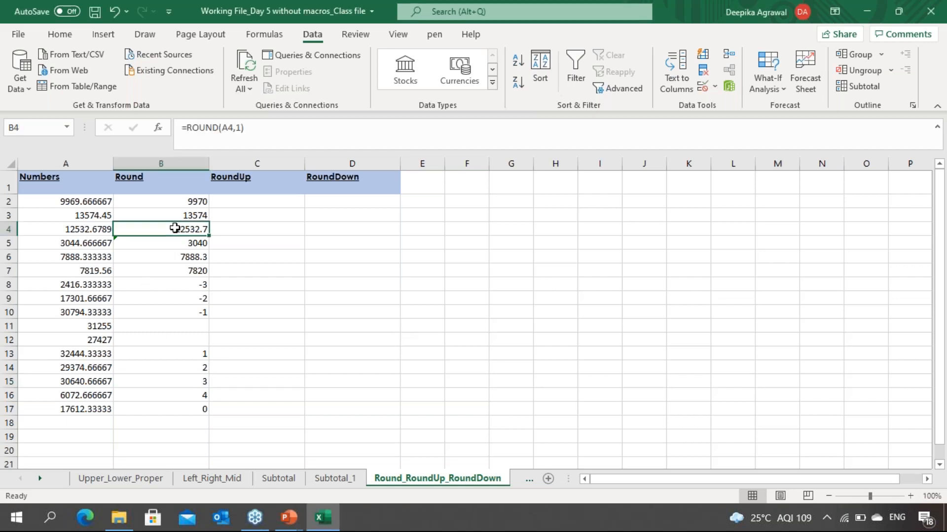
Step: Enter a ROUNDUP formula in C2 that rounds A2 up with -2 as the number of digits
{"action": "left_click", "coordinate": [274, 215]}
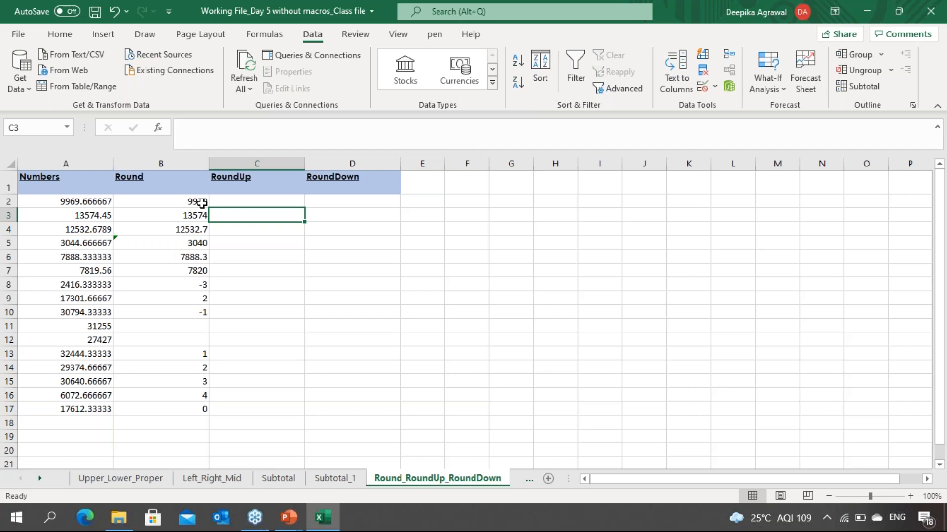
{"action": "key", "text": "Up"}
{"action": "type", "text": "=roundu"}
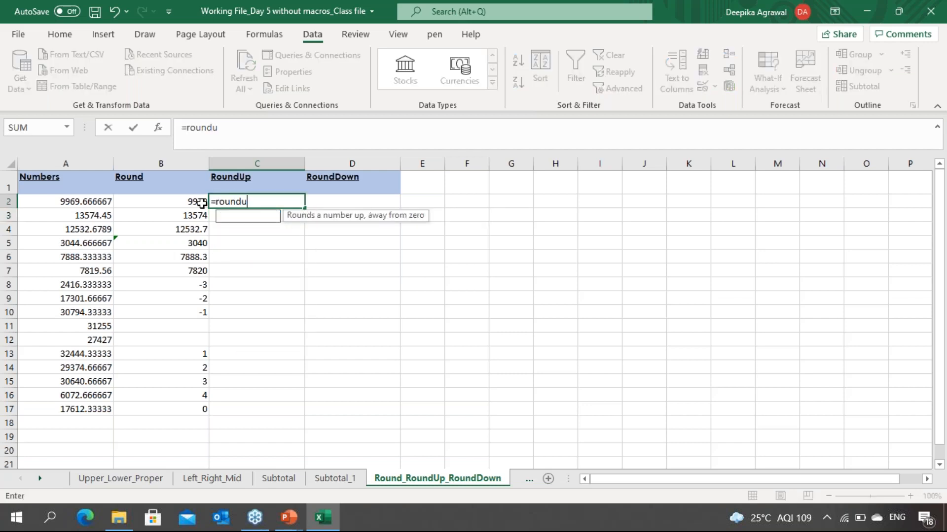
{"action": "type", "text": "p("}
{"action": "key", "text": "Left"}
{"action": "key", "text": "Left"}
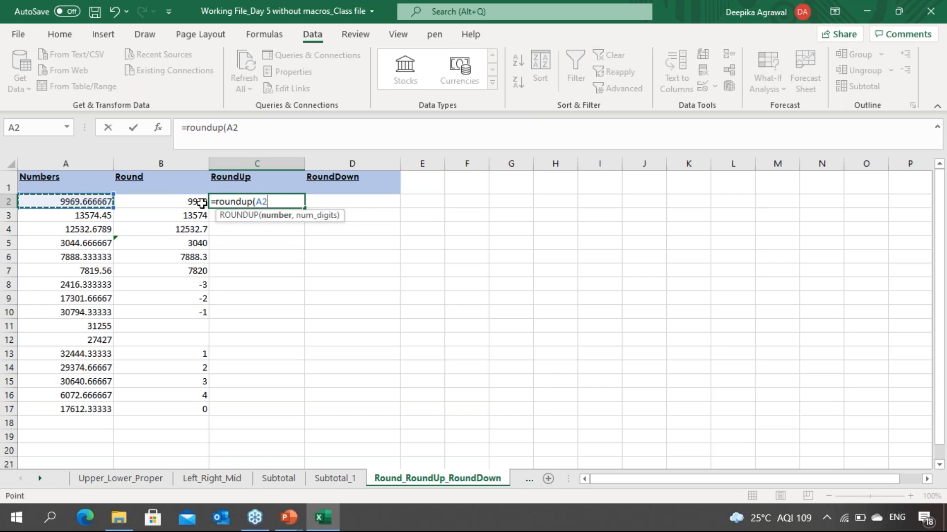
{"action": "type", "text": ",-2)"}
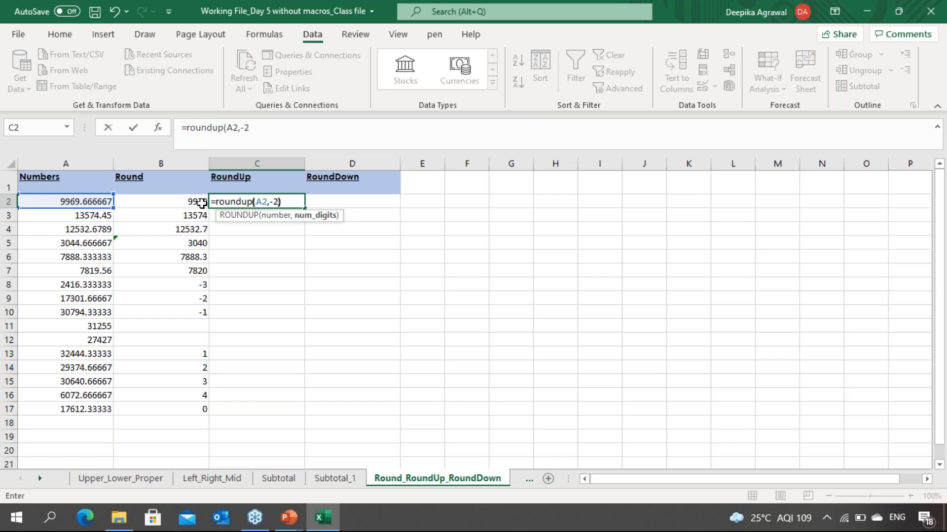
{"action": "key", "text": "Return"}
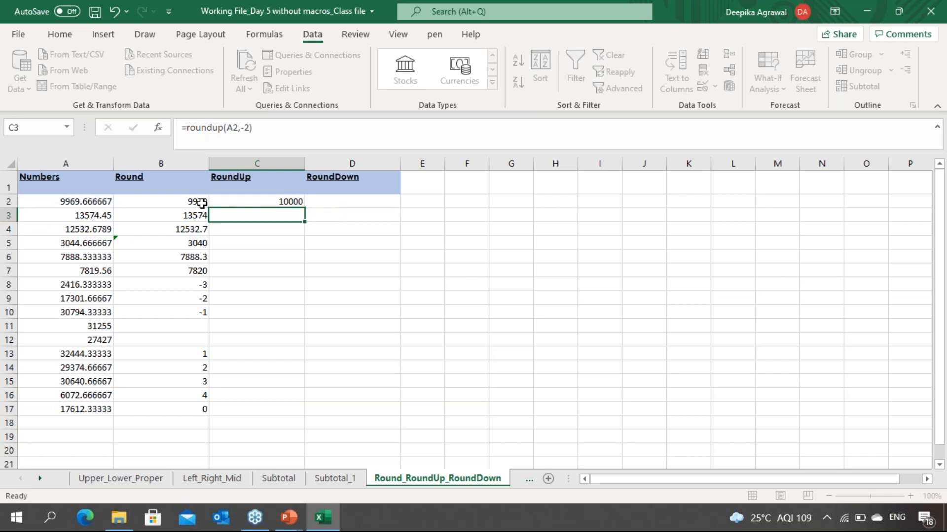
{"action": "key", "text": "Up"}
{"action": "key", "text": "Left"}
{"action": "key", "text": "Left"}
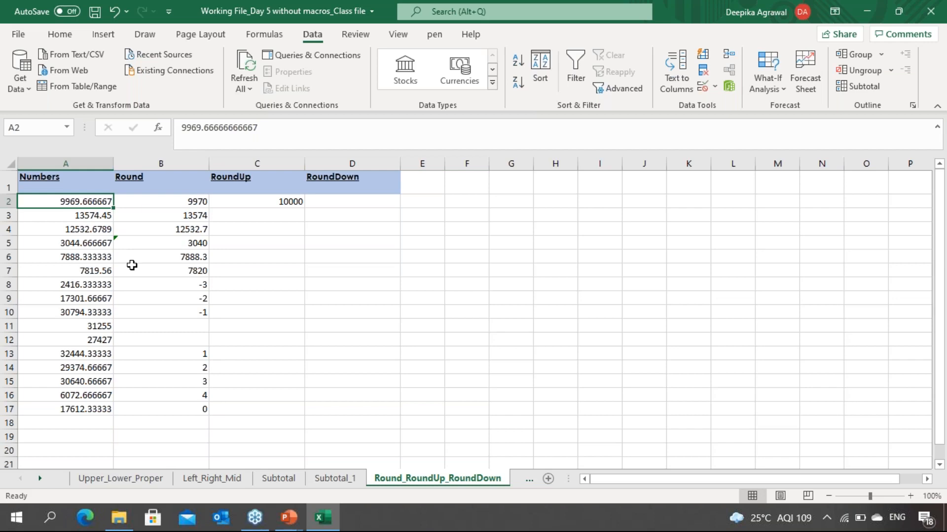
{"action": "key", "text": "Right"}
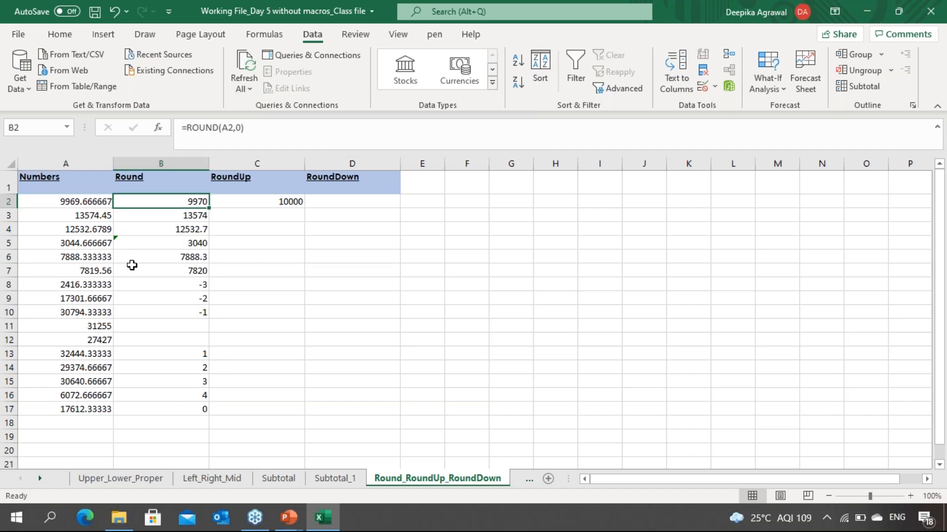
{"action": "key", "text": "Down"}
{"action": "key", "text": "Down"}
{"action": "key", "text": "Down"}
{"action": "key", "text": "Down"}
{"action": "key", "text": "Down"}
{"action": "key", "text": "Down"}
{"action": "key", "text": "Down"}
{"action": "key", "text": "Down"}
{"action": "key", "text": "Down"}
{"action": "key", "text": "Down"}
{"action": "key", "text": "Down"}
{"action": "key", "text": "Down"}
{"action": "key", "text": "Down"}
{"action": "key", "text": "Down"}
{"action": "key", "text": "Down"}
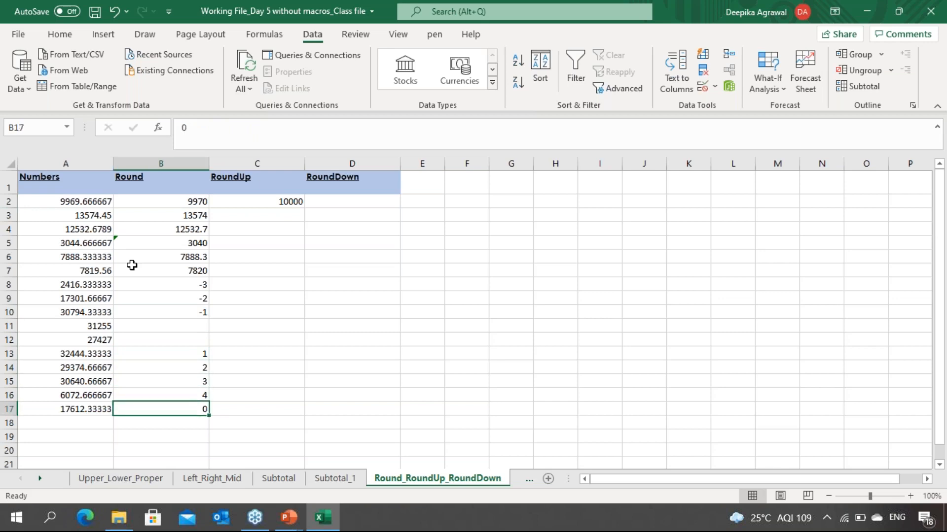
Step: Enter a ROUNDUP formula in C17 that rounds A17 up with -1 as the number of digits
{"action": "key", "text": "Right"}
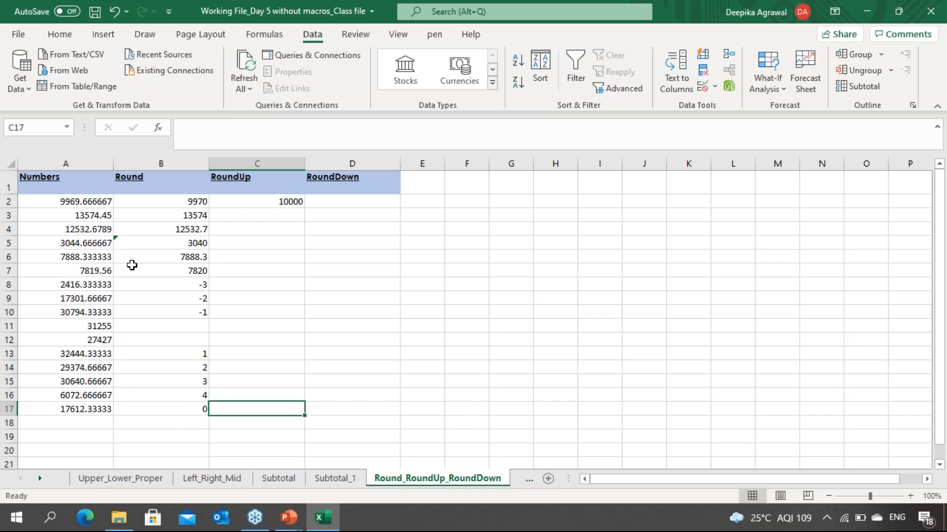
{"action": "type", "text": "=round("}
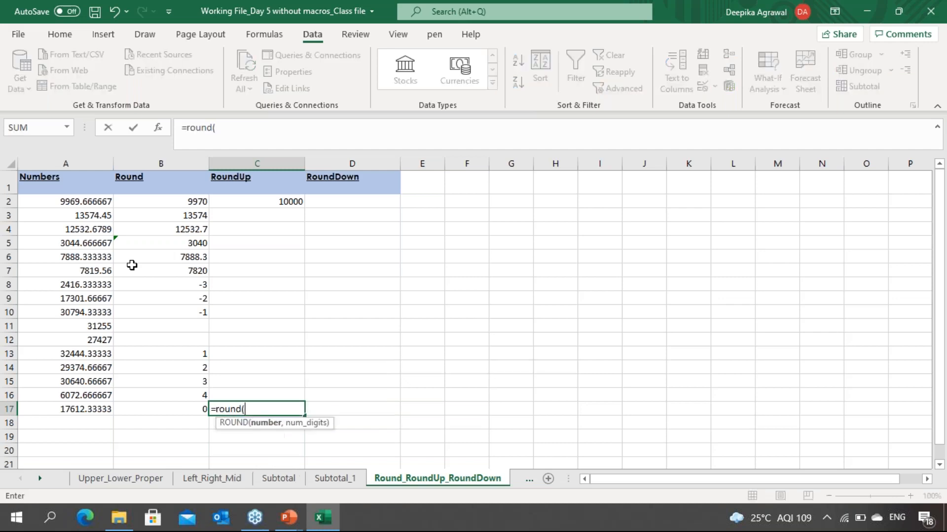
{"action": "key", "text": "BackSpace"}
{"action": "key", "text": "Down"}
{"action": "key", "text": "Down"}
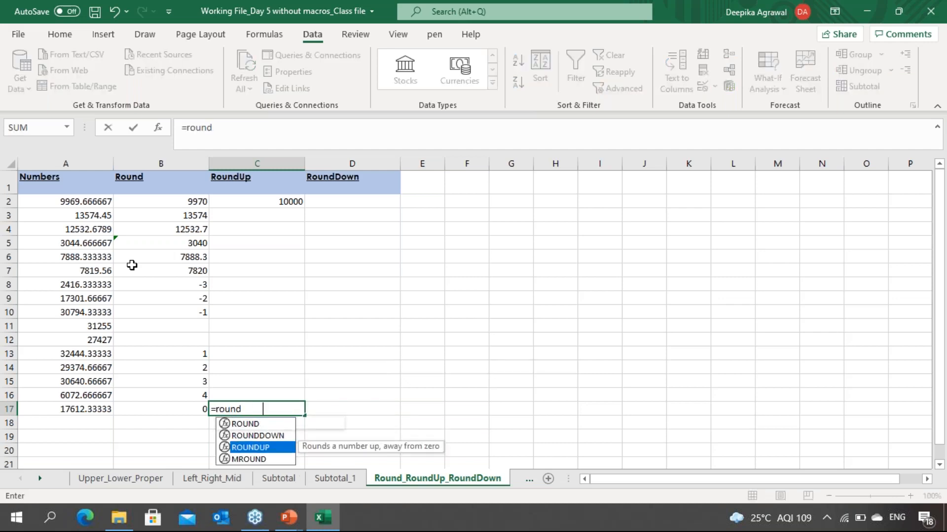
{"action": "key", "text": "Tab"}
{"action": "key", "text": "Left"}
{"action": "key", "text": "Left"}
{"action": "type", "text": ","}
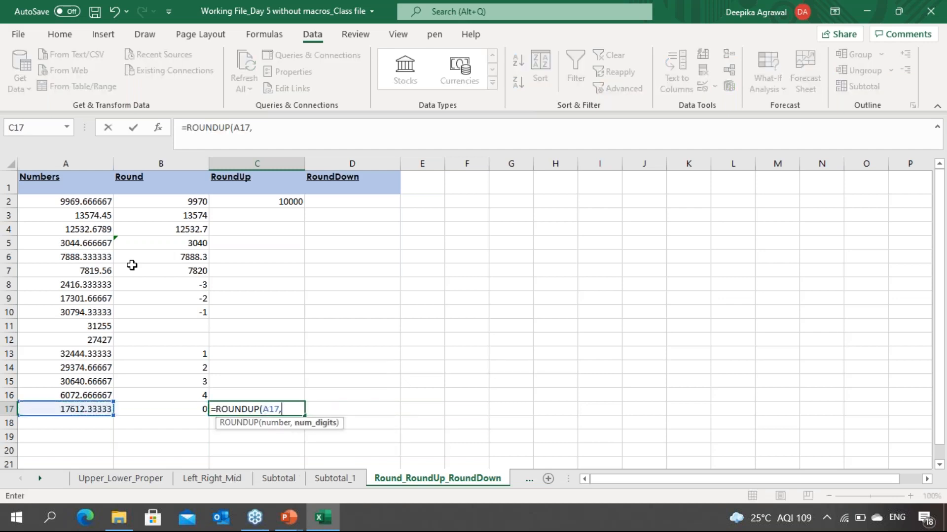
{"action": "type", "text": "-1)"}
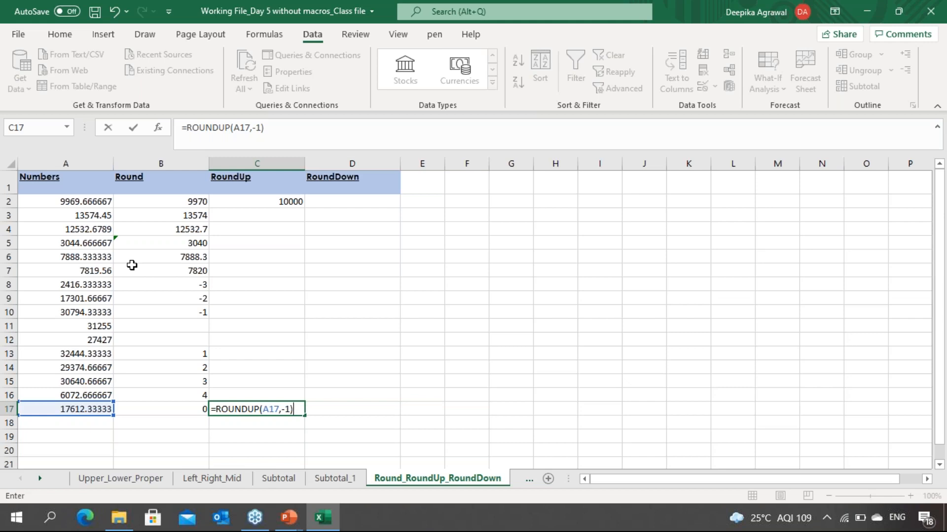
{"action": "key", "text": "Return"}
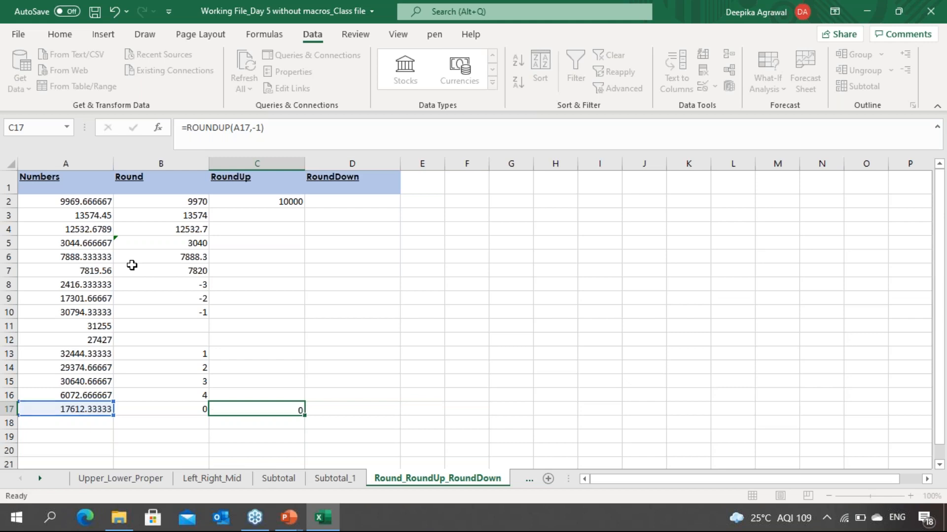
Step: Enter a ROUNDDOWN formula in D2 that rounds A2 down with -3 as the number of digits
{"action": "key", "text": "Up"}
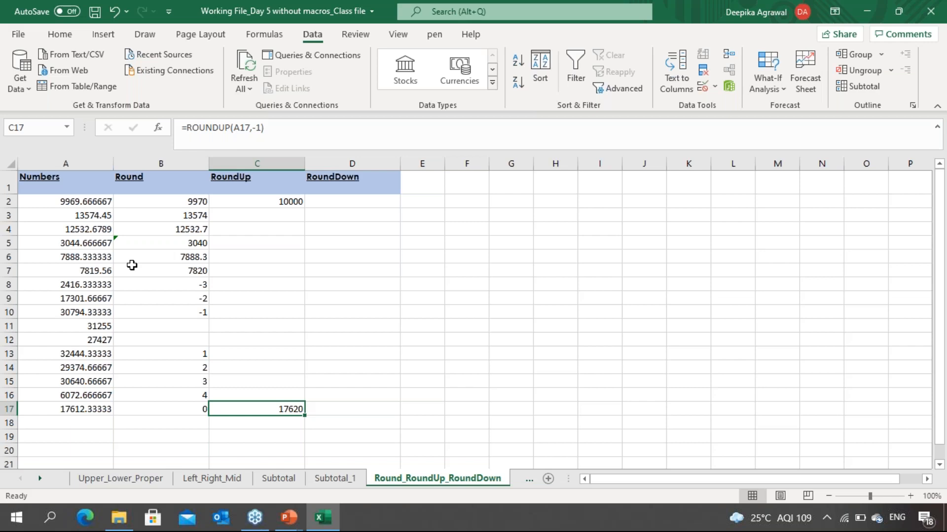
{"action": "key", "text": "Right"}
{"action": "key", "text": "Up"}
{"action": "key", "text": "Up"}
{"action": "key", "text": "Up"}
{"action": "key", "text": "Up"}
{"action": "key", "text": "Up"}
{"action": "key", "text": "Up"}
{"action": "key", "text": "Up"}
{"action": "key", "text": "Up"}
{"action": "key", "text": "Up"}
{"action": "key", "text": "Up"}
{"action": "key", "text": "Up"}
{"action": "key", "text": "Up"}
{"action": "key", "text": "Up"}
{"action": "key", "text": "Up"}
{"action": "key", "text": "Up"}
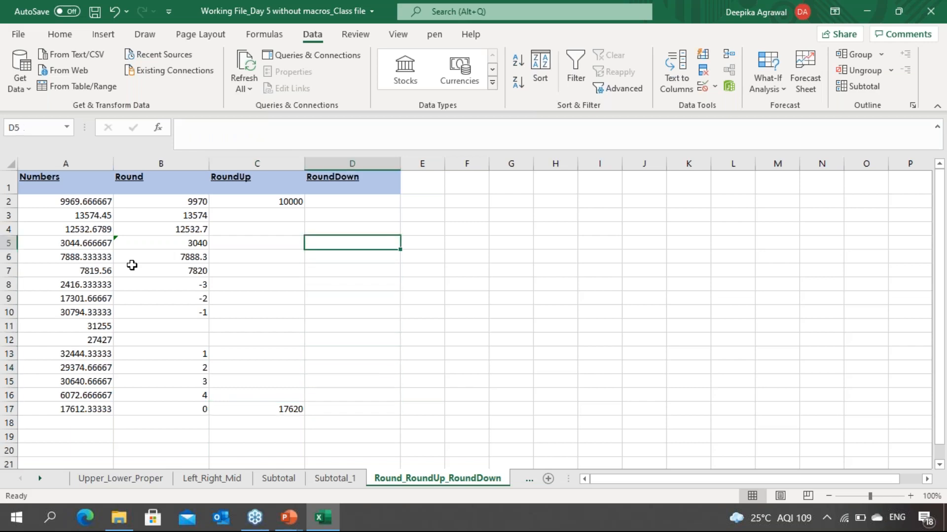
{"action": "type", "text": "=round"}
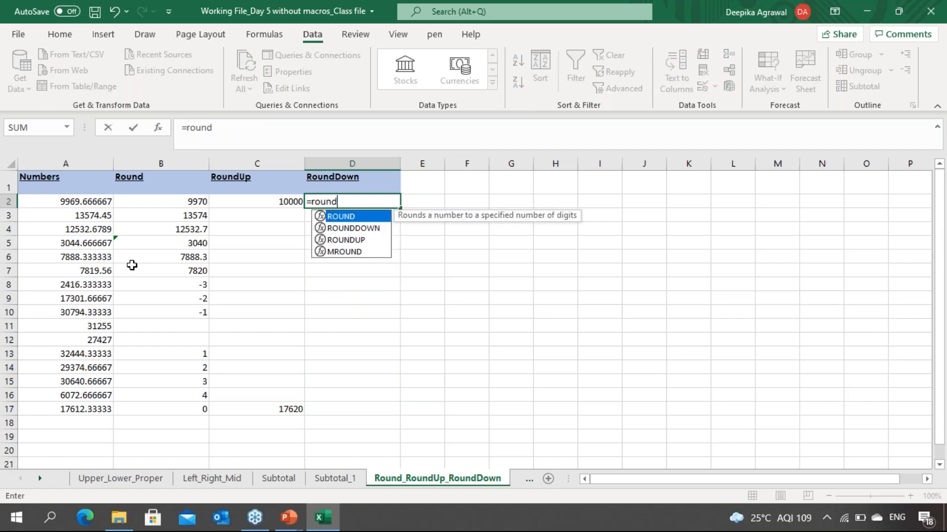
{"action": "key", "text": "Down"}
{"action": "key", "text": "Tab"}
{"action": "key", "text": "Left"}
{"action": "key", "text": "Left"}
{"action": "key", "text": "Left"}
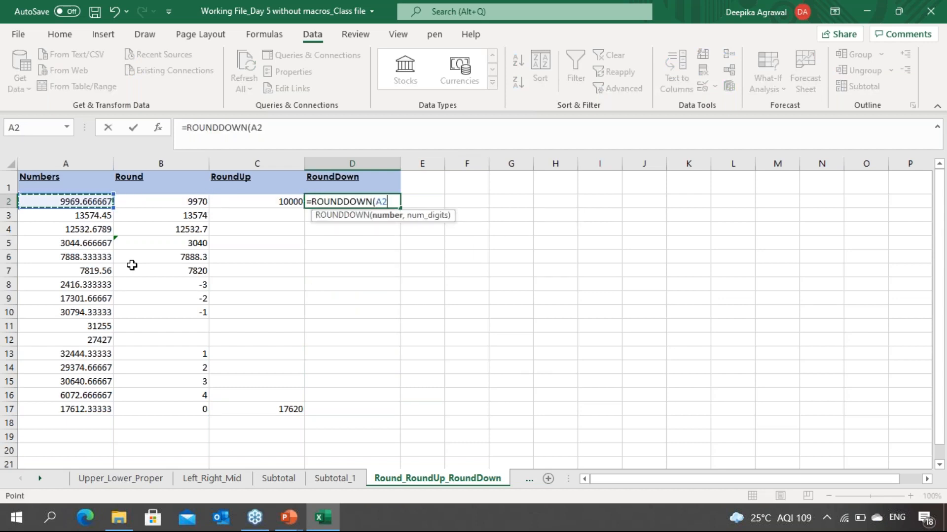
{"action": "type", "text": ","}
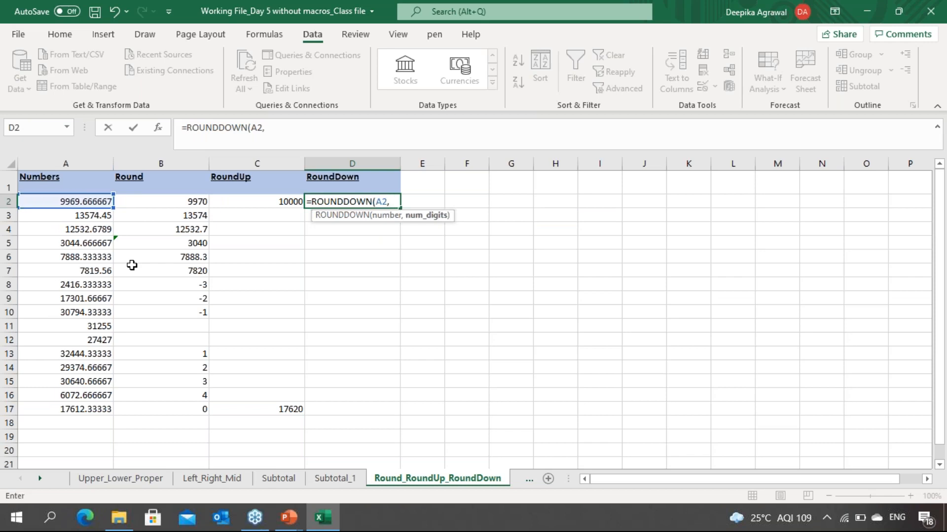
{"action": "type", "text": "-3)"}
{"action": "key", "text": "Return"}
{"action": "key", "text": "Up"}
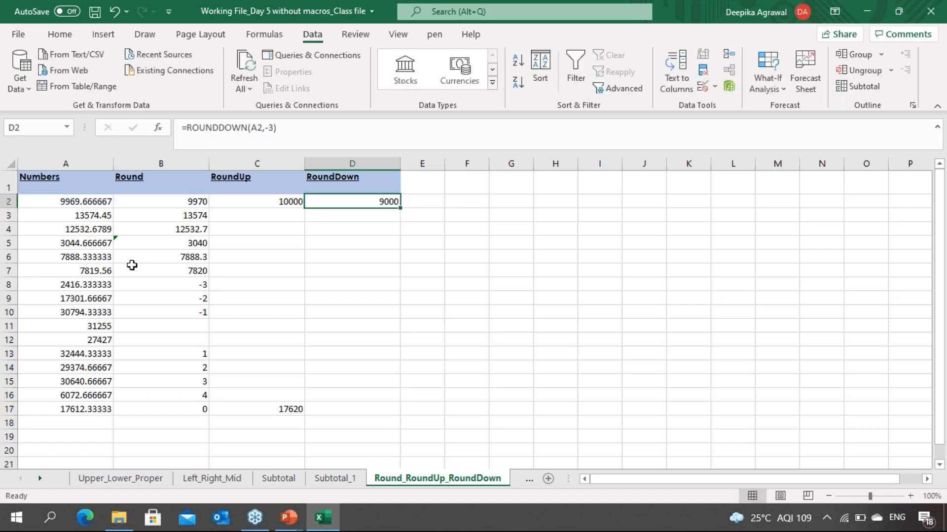
Step: Enter a ROUNDDOWN formula in D17 that rounds A17 down with 0 as the number of digits
{"action": "key", "text": "Left"}
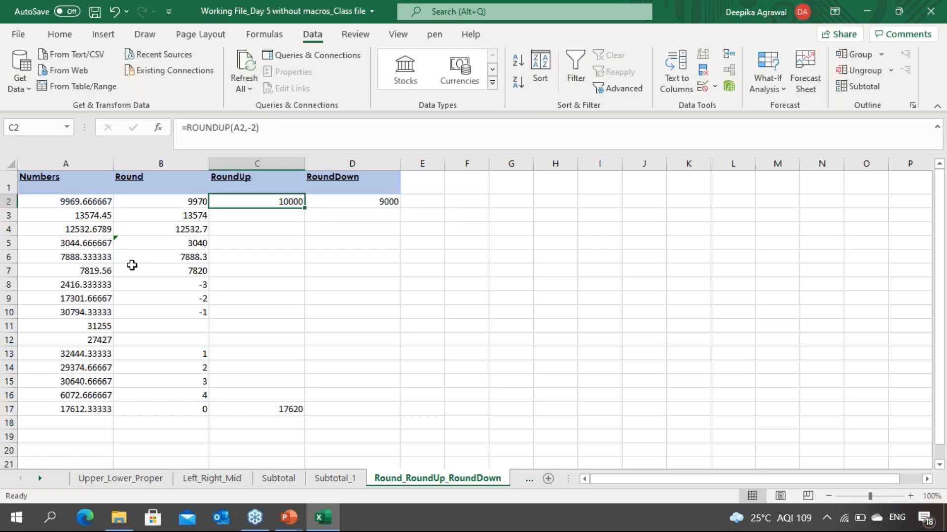
{"action": "key", "text": "Right"}
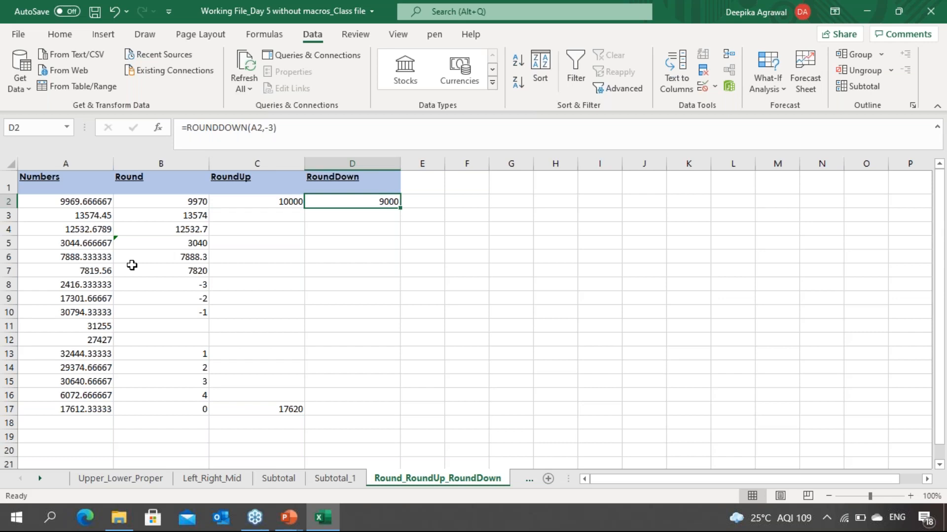
{"action": "key", "text": "Left"}
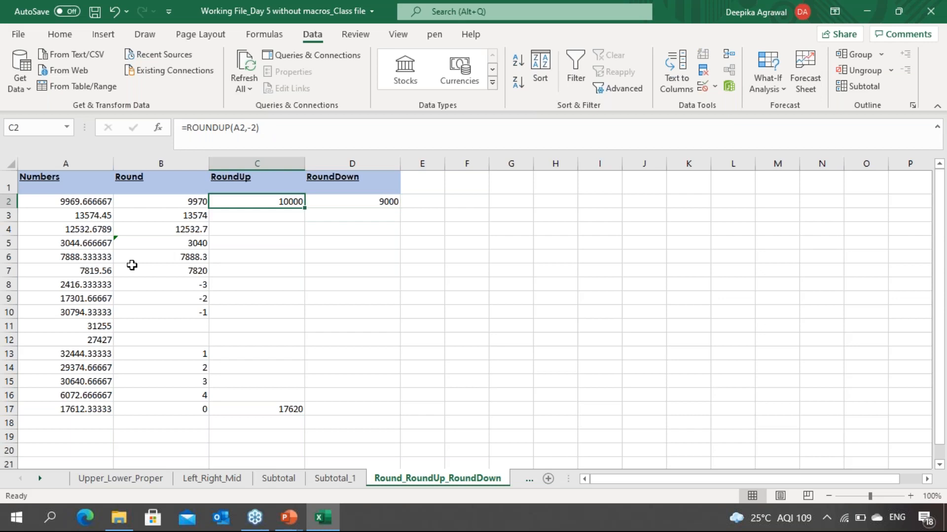
{"action": "key", "text": "Right"}
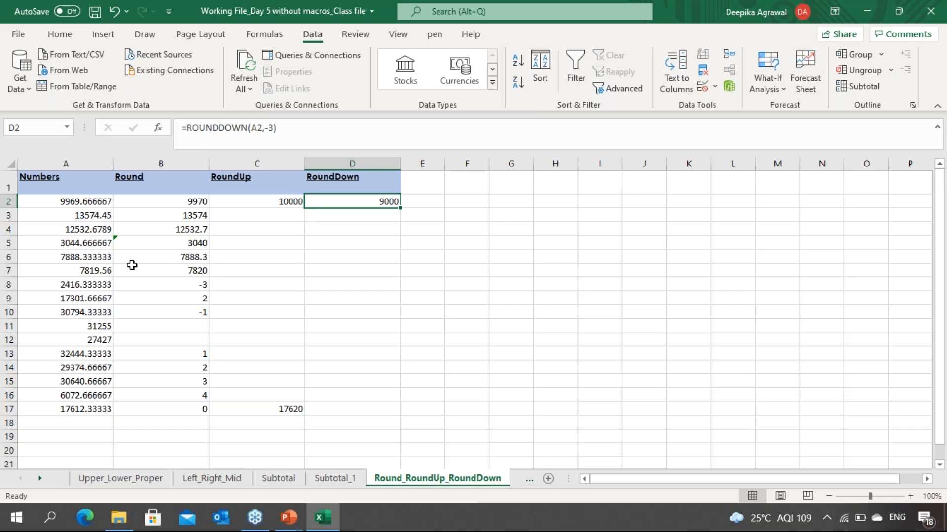
{"action": "key", "text": "Down"}
{"action": "key", "text": "Down"}
{"action": "key", "text": "Down"}
{"action": "key", "text": "Down"}
{"action": "key", "text": "Down"}
{"action": "key", "text": "Down"}
{"action": "key", "text": "Down"}
{"action": "key", "text": "Down"}
{"action": "key", "text": "Down"}
{"action": "key", "text": "Down"}
{"action": "key", "text": "Down"}
{"action": "key", "text": "Down"}
{"action": "key", "text": "Down"}
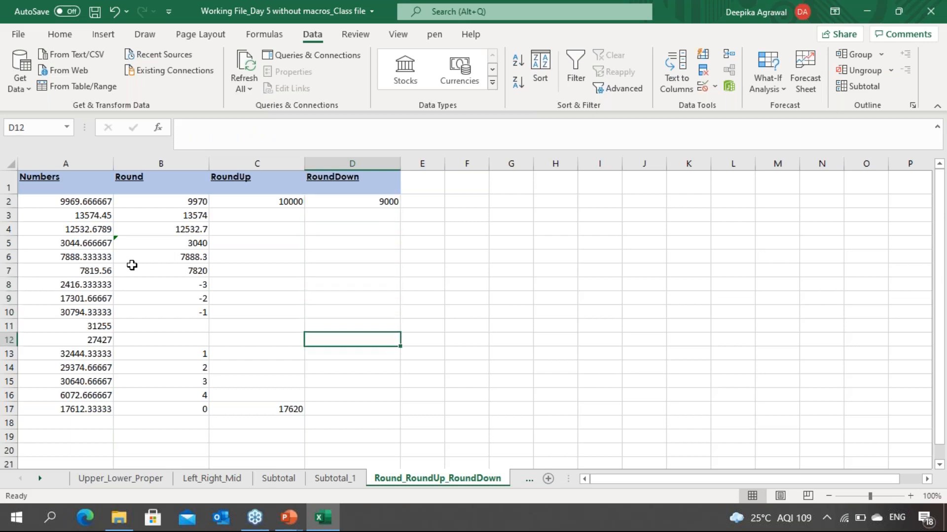
{"action": "key", "text": "Down"}
{"action": "key", "text": "Down"}
{"action": "type", "text": "="}
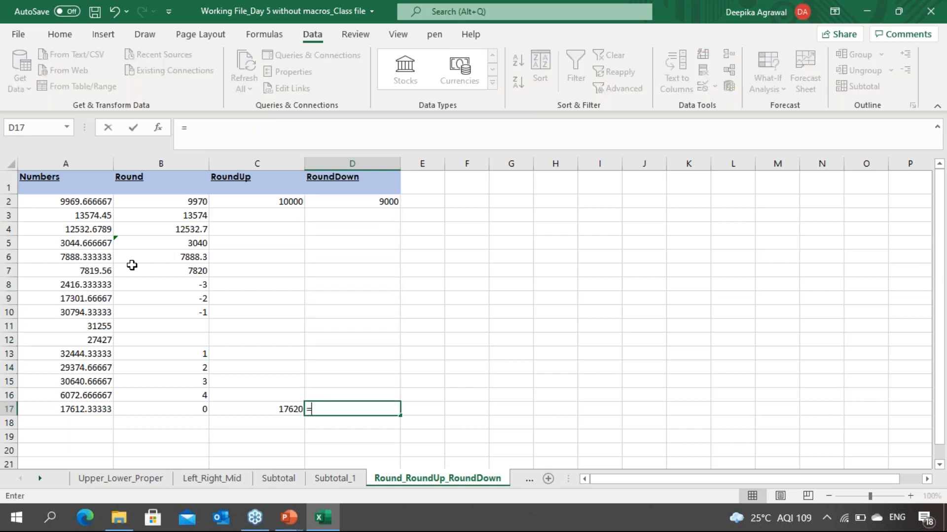
{"action": "type", "text": "roundd"}
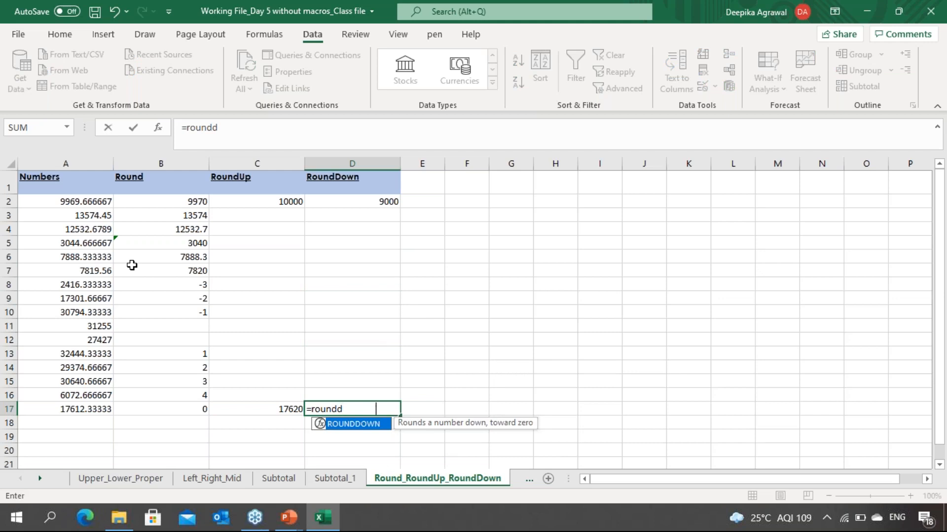
{"action": "key", "text": "Tab"}
{"action": "key", "text": "Left"}
{"action": "key", "text": "Left"}
{"action": "key", "text": "Left"}
{"action": "type", "text": ",0)"}
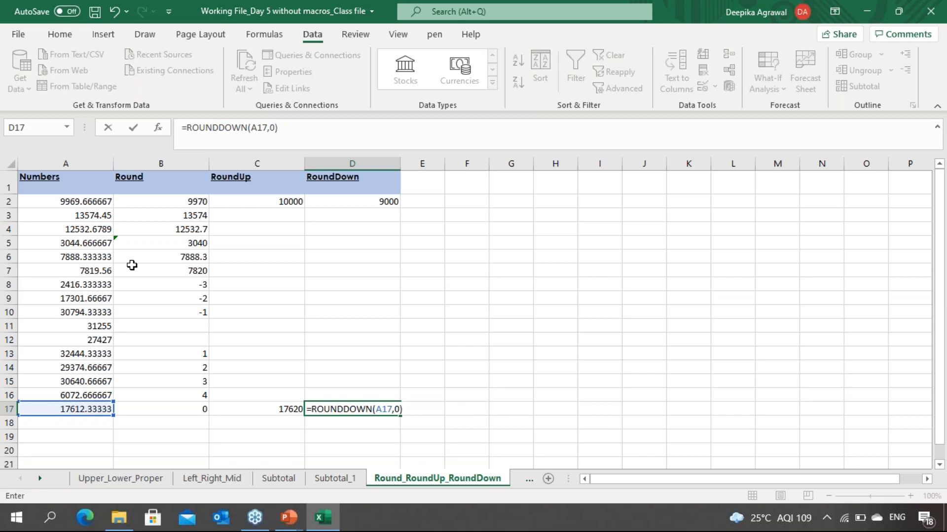
{"action": "key", "text": "Return"}
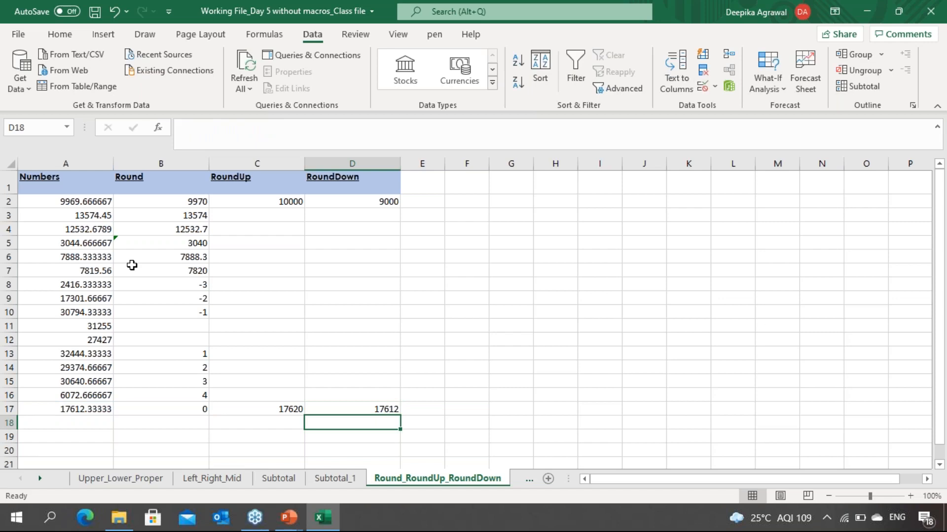
Step: Enter the digit values -2 in D6 and 2 in D10
{"action": "key", "text": "alt+Tab"}
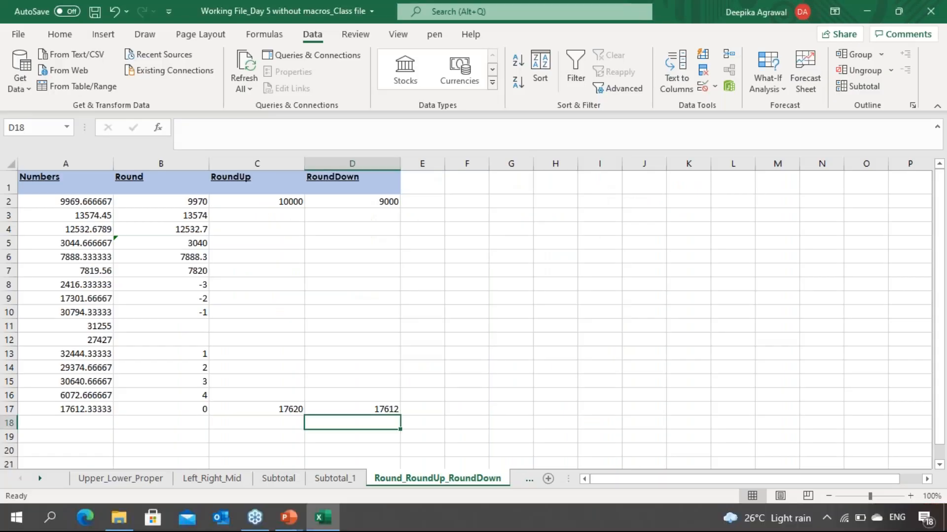
{"action": "key", "text": "Up"}
{"action": "key", "text": "Up"}
{"action": "key", "text": "Up"}
{"action": "key", "text": "Up"}
{"action": "key", "text": "Up"}
{"action": "key", "text": "Up"}
{"action": "key", "text": "Up"}
{"action": "key", "text": "Up"}
{"action": "key", "text": "Up"}
{"action": "key", "text": "Up"}
{"action": "key", "text": "Up"}
{"action": "key", "text": "Up"}
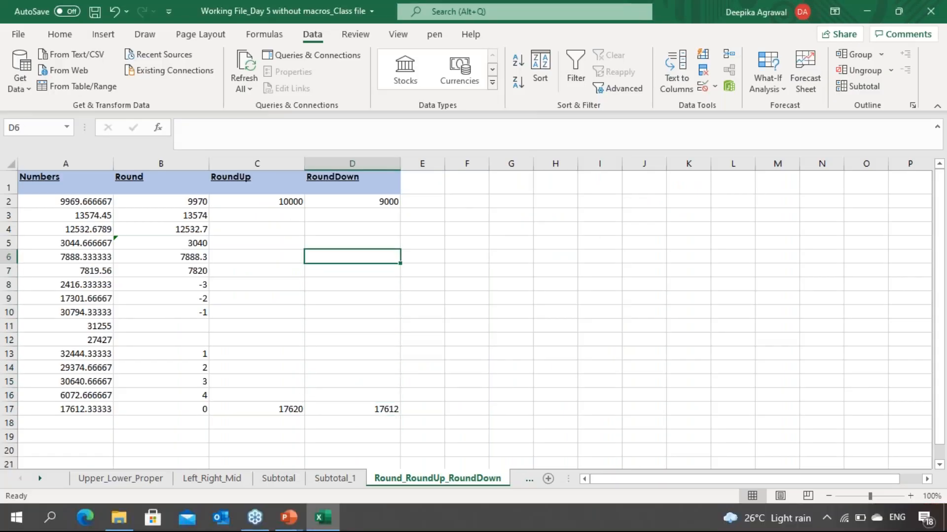
{"action": "type", "text": "-"}
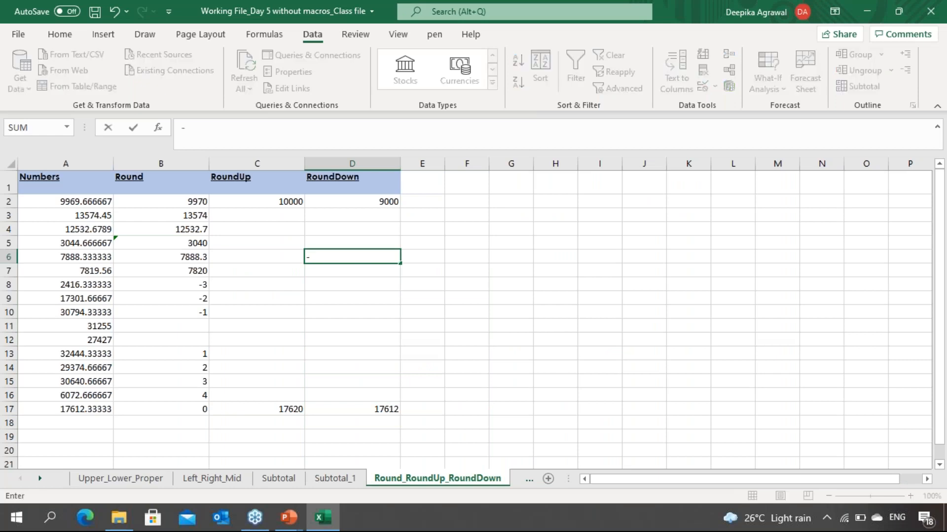
{"action": "type", "text": "2"}
{"action": "key", "text": "Return"}
{"action": "key", "text": "Down"}
{"action": "key", "text": "Down"}
{"action": "key", "text": "Down"}
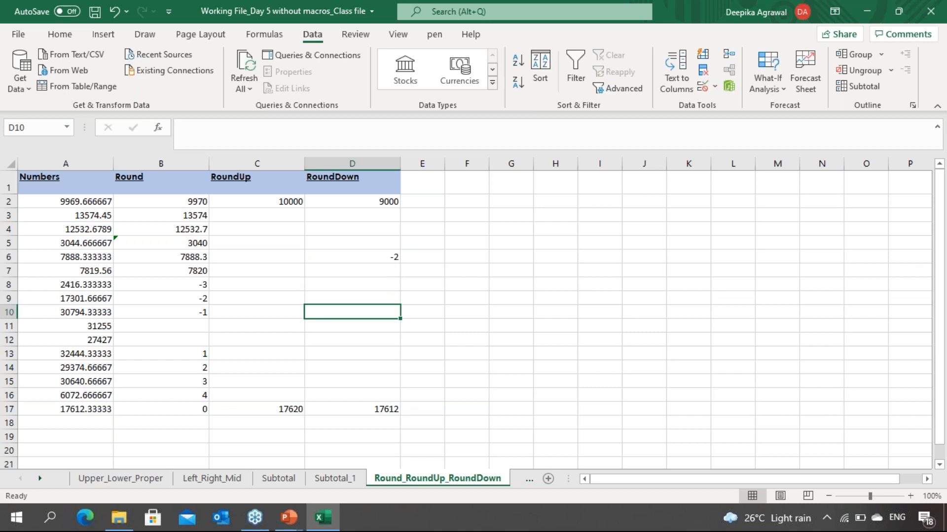
{"action": "type", "text": "2"}
{"action": "key", "text": "Return"}
Step: Enter the digit value -1 in C14
{"action": "key", "text": "Left"}
{"action": "key", "text": "Down"}
{"action": "key", "text": "Down"}
{"action": "key", "text": "Down"}
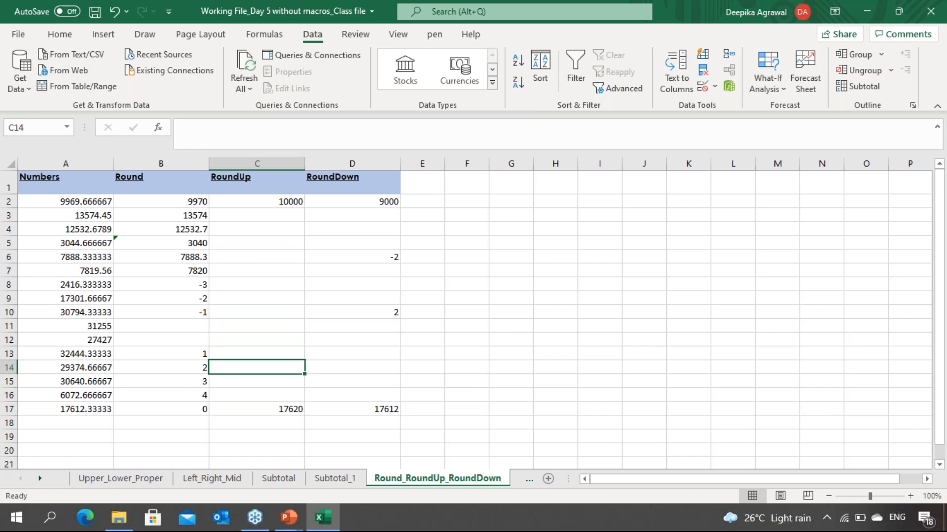
{"action": "type", "text": "-1"}
{"action": "key", "text": "Return"}
{"action": "key", "text": "Up"}
{"action": "key", "text": "Up"}
{"action": "key", "text": "Up"}
{"action": "key", "text": "Up"}
{"action": "key", "text": "Up"}
{"action": "key", "text": "Up"}
{"action": "key", "text": "Up"}
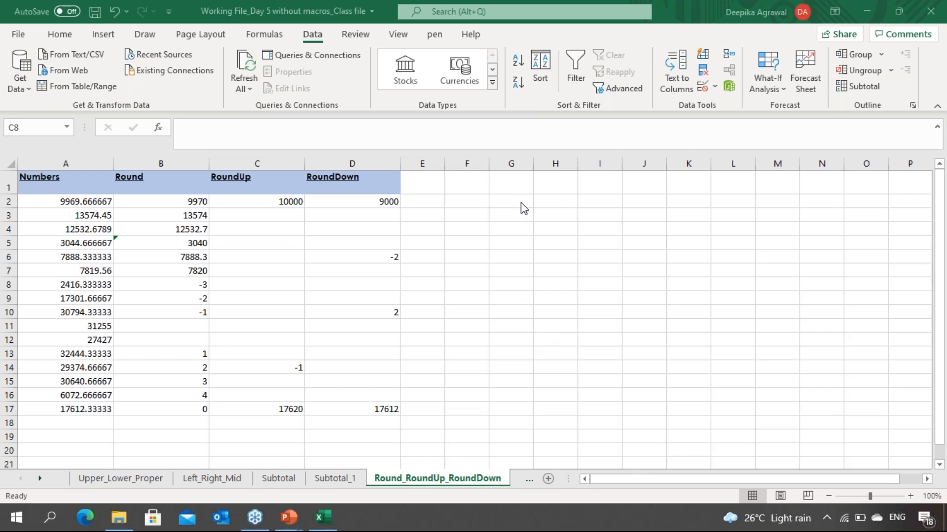
{"action": "left_click", "coordinate": [524, 295]}
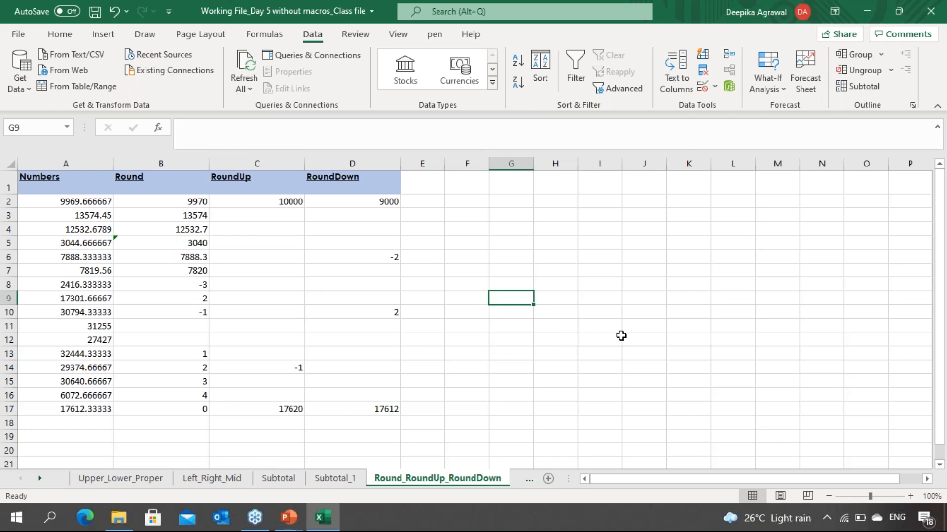
{"action": "left_click", "coordinate": [501, 373]}
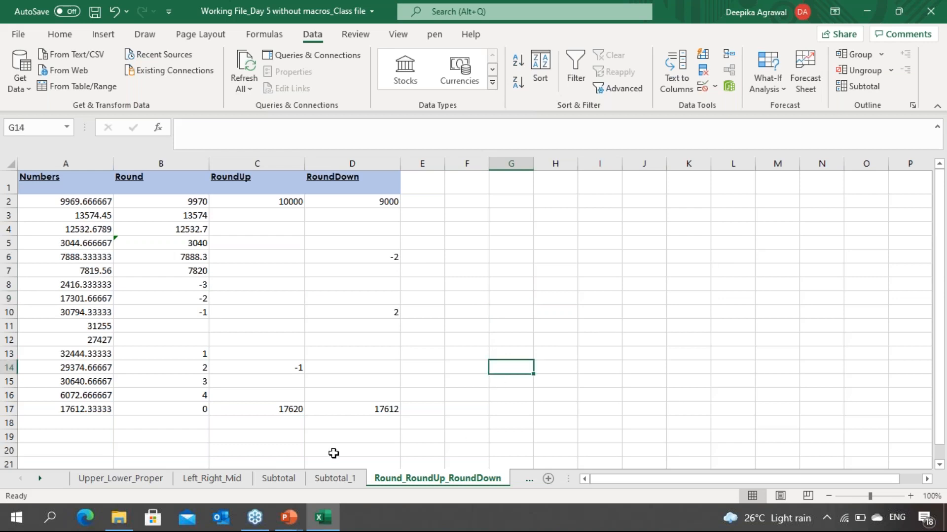
{"action": "left_click", "coordinate": [292, 343]}
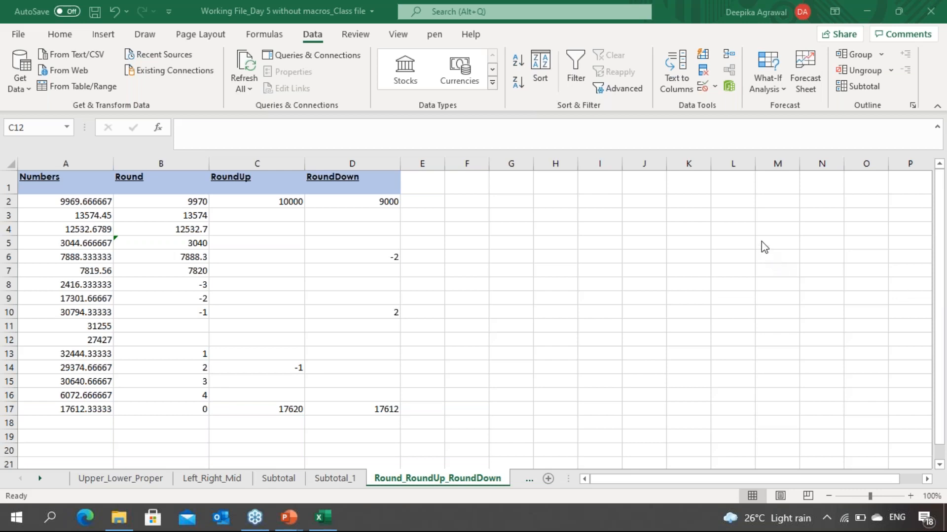
{"action": "left_click", "coordinate": [312, 309]}
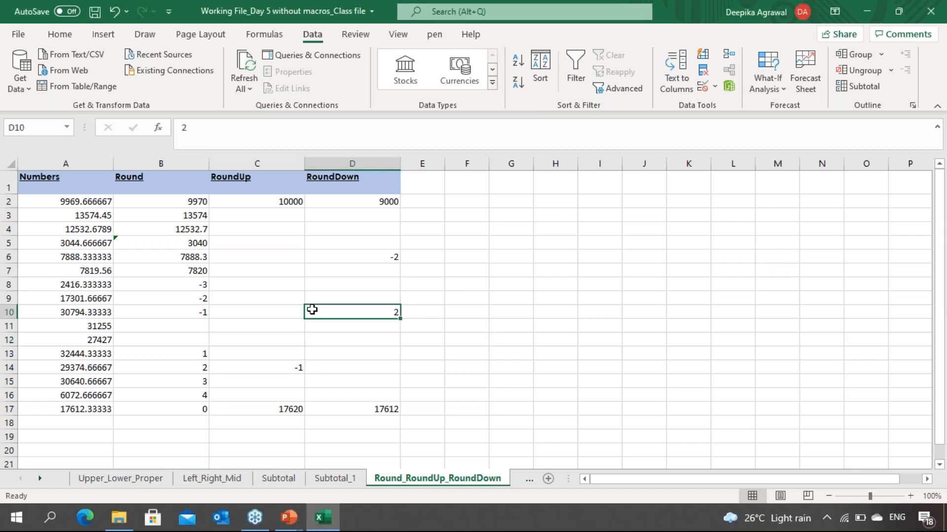
Step: On the Rand_RandBetween sheet, enter =RANDBETWEEN(100,1000) in B2
{"action": "key", "text": "ctrl+Page_Down"}
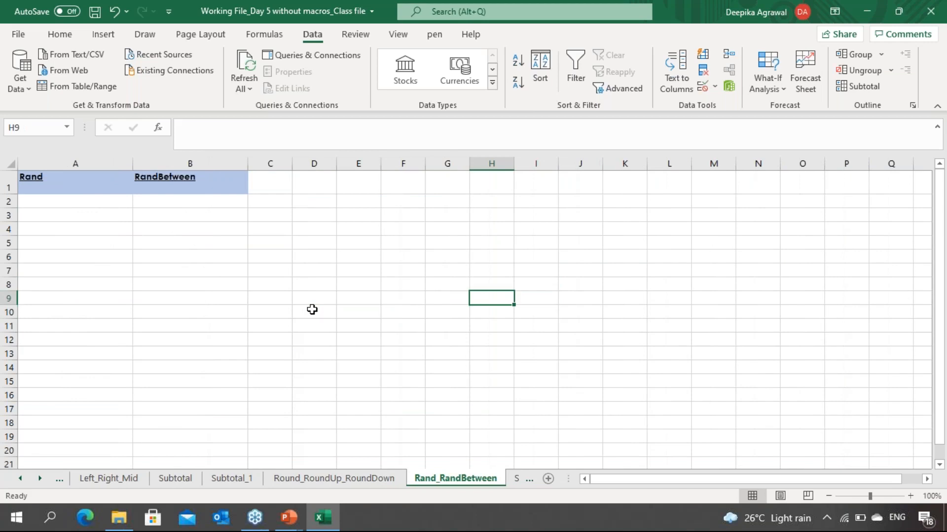
{"action": "key", "text": "Home"}
{"action": "key", "text": "Up"}
{"action": "key", "text": "Up"}
{"action": "key", "text": "Up"}
{"action": "key", "text": "Up"}
{"action": "key", "text": "Up"}
{"action": "key", "text": "Up"}
{"action": "key", "text": "Up"}
{"action": "key", "text": "Up"}
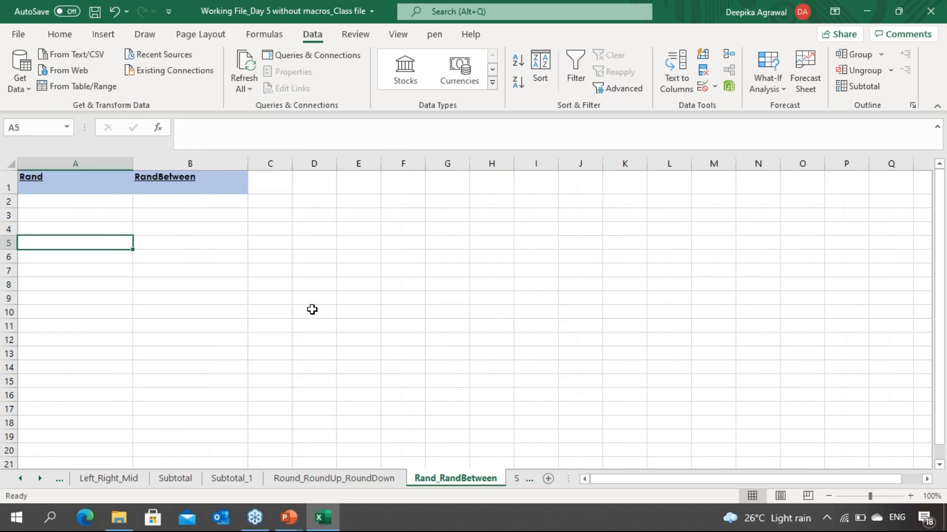
{"action": "key", "text": "Down"}
{"action": "key", "text": "Down"}
{"action": "key", "text": "Down"}
{"action": "key", "text": "Up"}
{"action": "key", "text": "Up"}
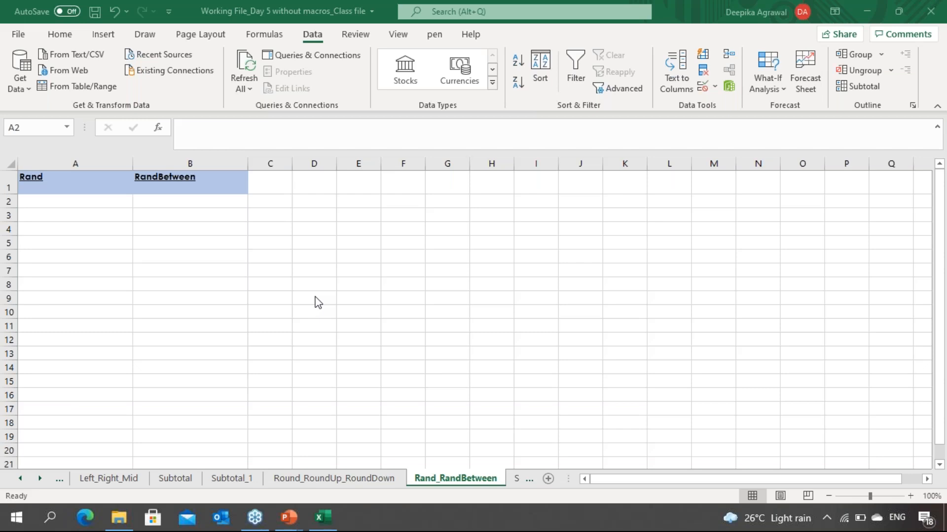
{"action": "left_click", "coordinate": [184, 204]}
{"action": "type", "text": "="}
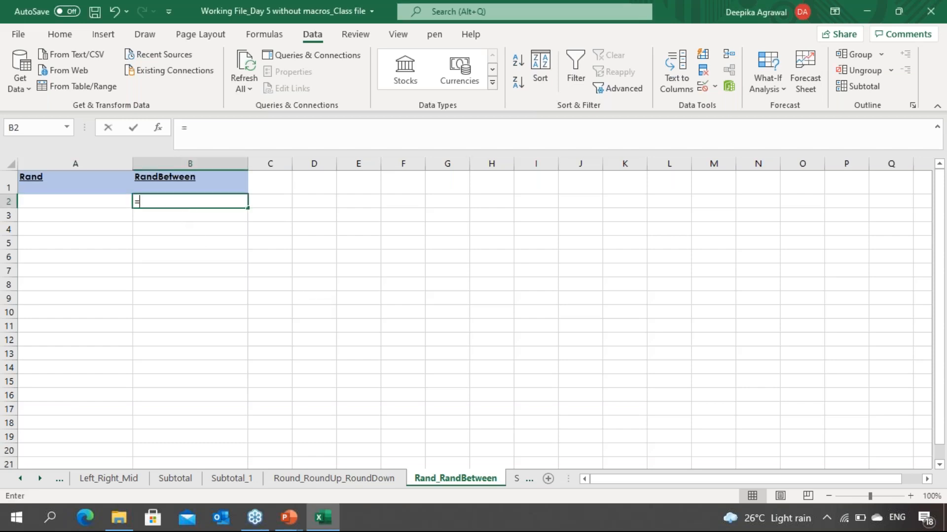
{"action": "type", "text": "rnd"}
{"action": "key", "text": "BackSpace"}
{"action": "key", "text": "BackSpace"}
{"action": "key", "text": "BackSpace"}
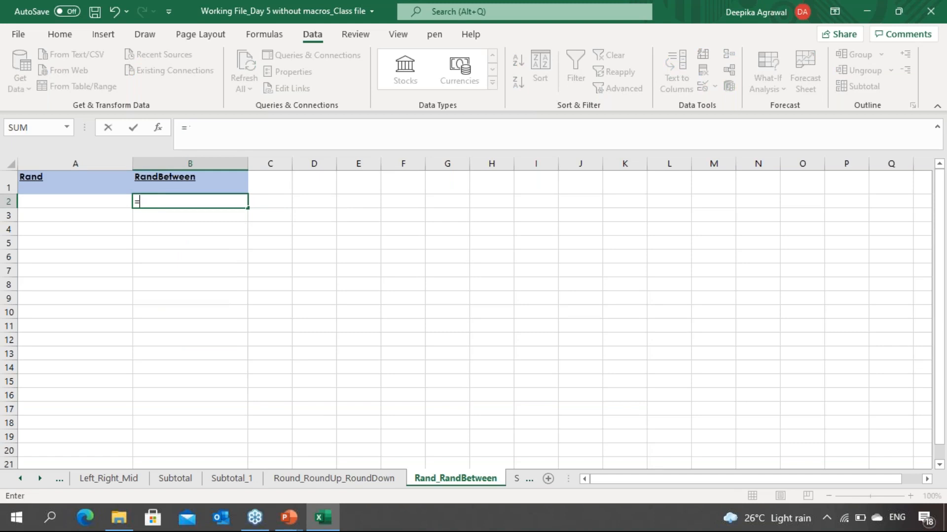
{"action": "type", "text": "randbet"}
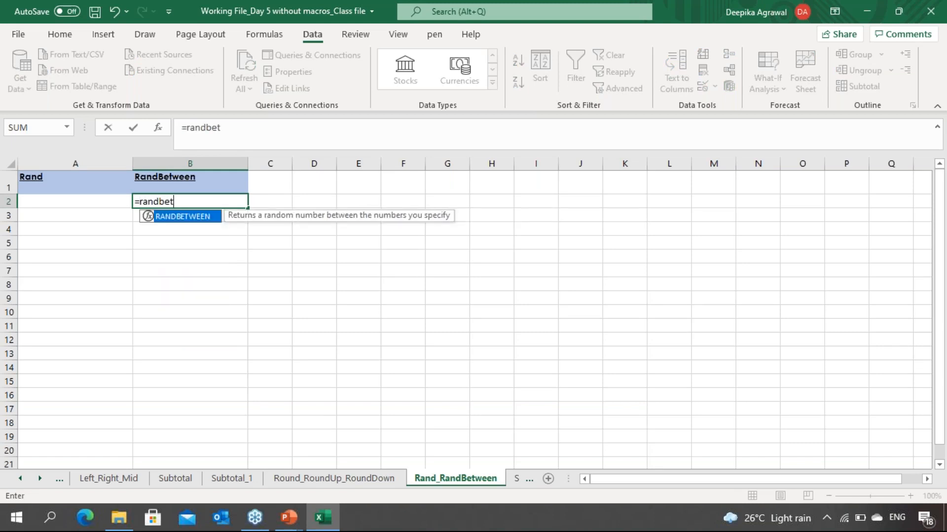
{"action": "key", "text": "Tab"}
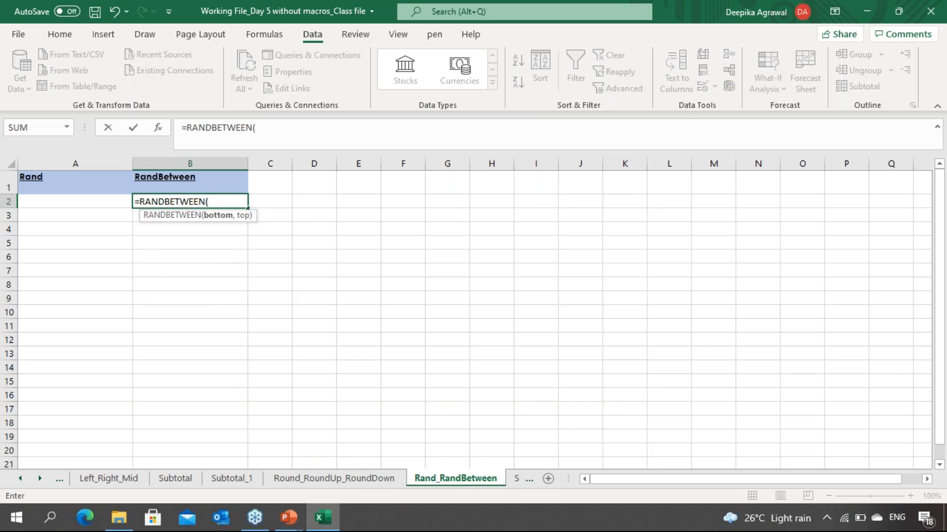
{"action": "type", "text": "100,1000)"}
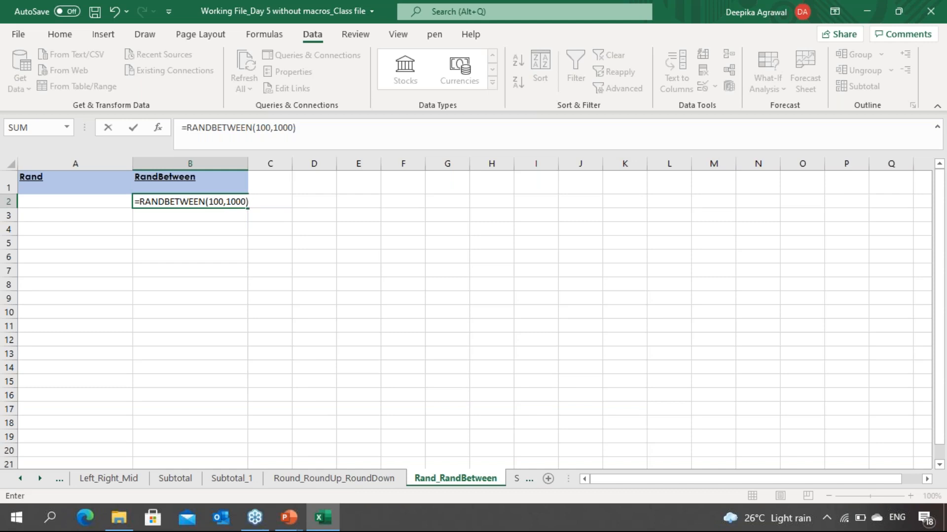
{"action": "key", "text": "Return"}
Step: Fill the RANDBETWEEN formula down from B2 through B16
{"action": "key", "text": "Up"}
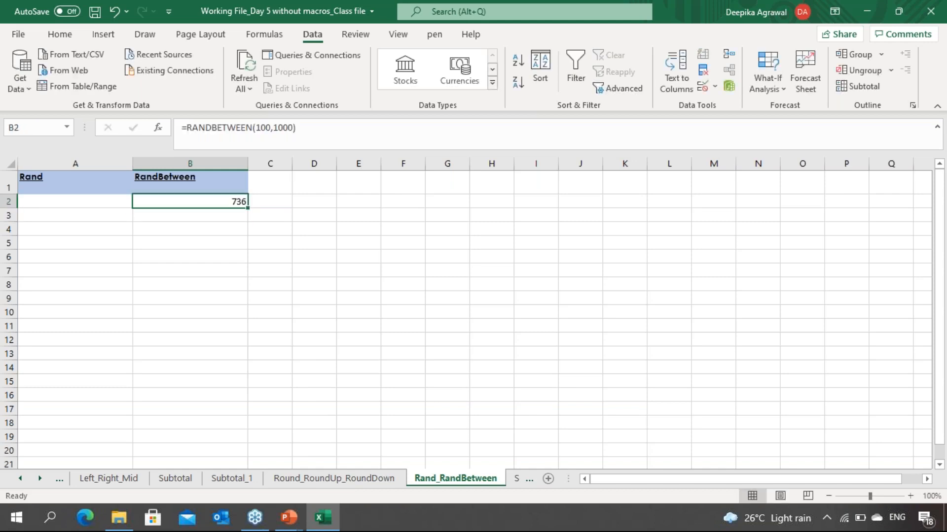
{"action": "key", "text": "shift+Down"}
{"action": "key", "text": "shift+Down"}
{"action": "key", "text": "shift+Down"}
{"action": "key", "text": "shift+Down"}
{"action": "key", "text": "shift+Down"}
{"action": "key", "text": "shift+Down"}
{"action": "key", "text": "shift+Down"}
{"action": "key", "text": "shift+Down"}
{"action": "key", "text": "shift+Down"}
{"action": "key", "text": "shift+Down"}
{"action": "key", "text": "shift+Down"}
{"action": "key", "text": "shift+Down"}
{"action": "key", "text": "shift+Down"}
{"action": "key", "text": "shift+Down"}
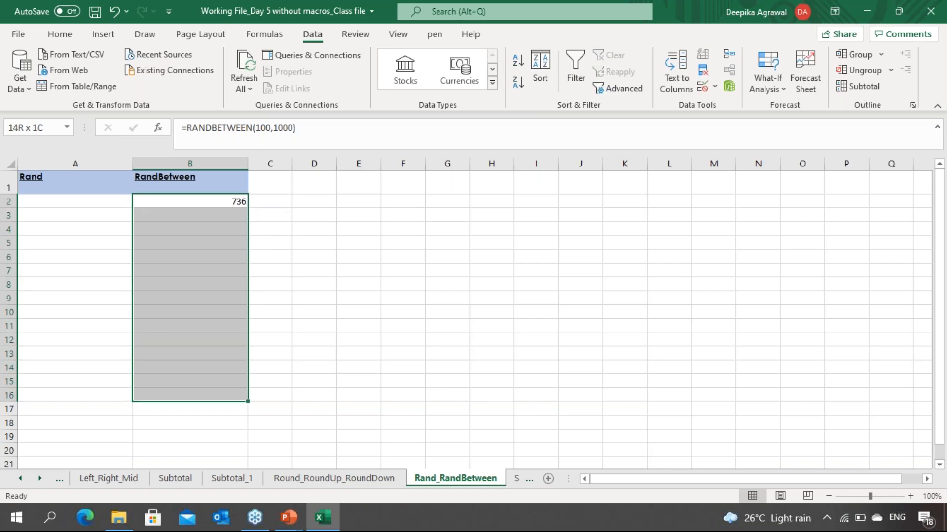
{"action": "key", "text": "ctrl+d"}
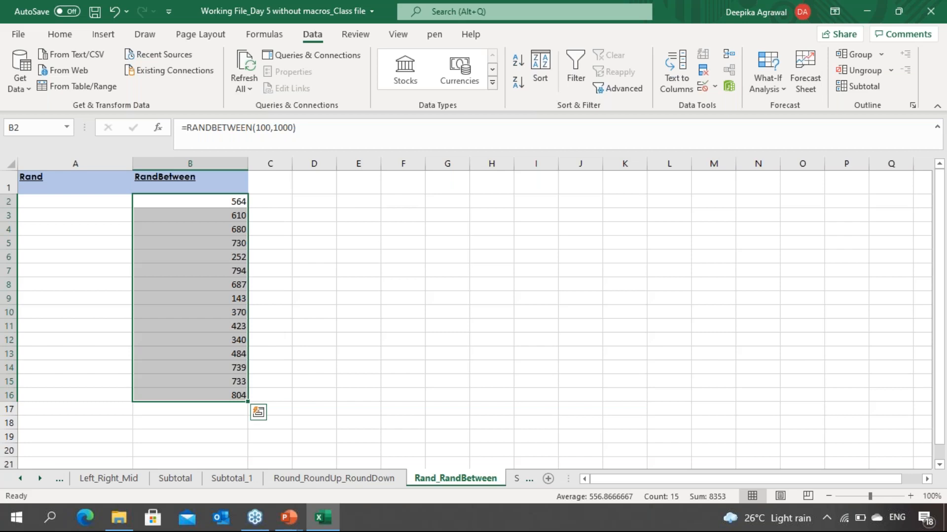
Step: Trigger recalculation with repeated copy and paste to observe the RANDBETWEEN values changing
{"action": "key", "text": "Right"}
{"action": "key", "text": "Left"}
{"action": "key", "text": "ctrl+c"}
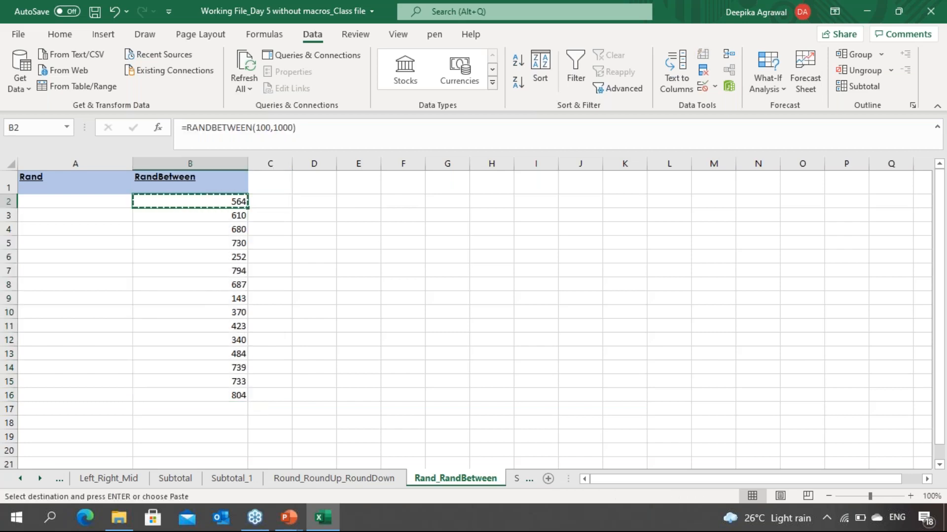
{"action": "key", "text": "Right"}
{"action": "key", "text": "ctrl+c"}
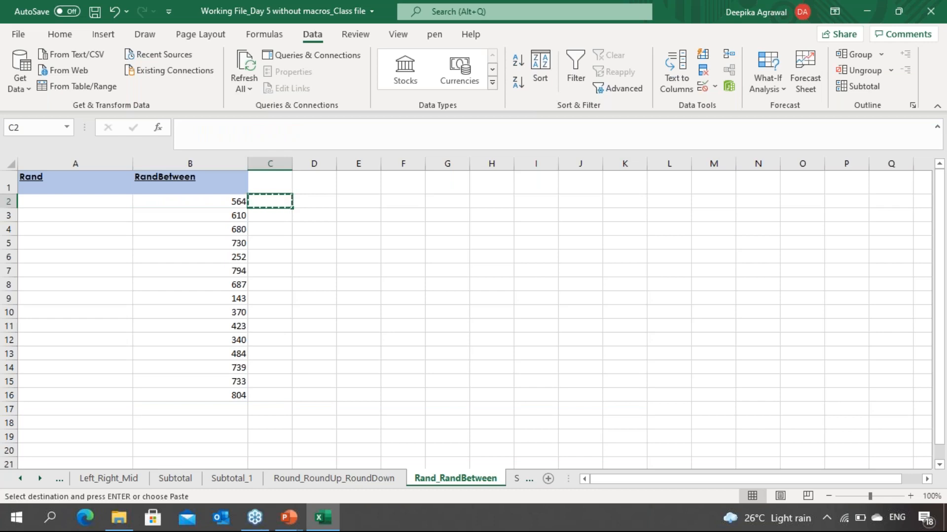
{"action": "key", "text": "ctrl+v"}
{"action": "key", "text": "ctrl"}
{"action": "key", "text": "Right"}
{"action": "key", "text": "Right"}
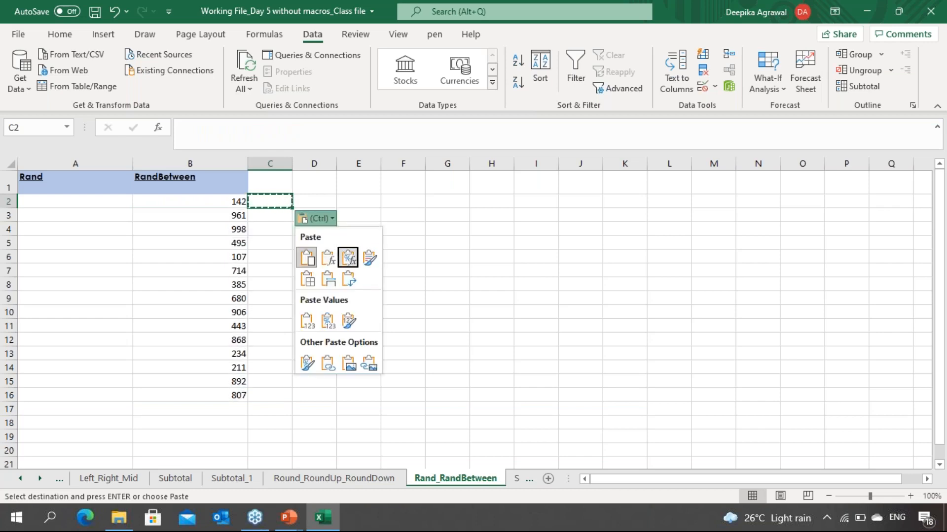
{"action": "key", "text": "Escape"}
{"action": "key", "text": "Right"}
{"action": "key", "text": "Right"}
{"action": "key", "text": "Left"}
{"action": "key", "text": "ctrl+c"}
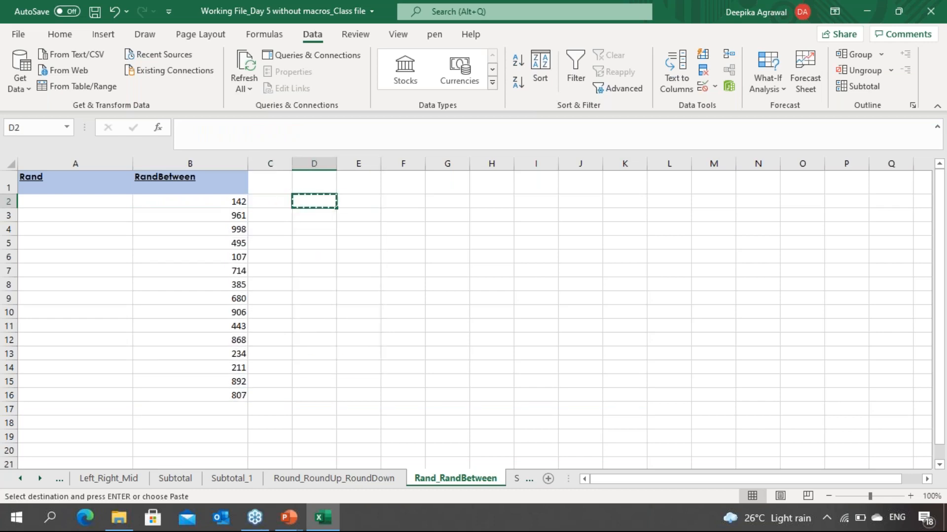
{"action": "key", "text": "ctrl+v"}
{"action": "key", "text": "Left"}
{"action": "key", "text": "Left"}
{"action": "key", "text": "Down"}
{"action": "key", "text": "Down"}
{"action": "key", "text": "Down"}
{"action": "key", "text": "Down"}
{"action": "key", "text": "Down"}
{"action": "key", "text": "Down"}
{"action": "key", "text": "Down"}
{"action": "key", "text": "Down"}
{"action": "key", "text": "Down"}
{"action": "key", "text": "Down"}
{"action": "key", "text": "Down"}
{"action": "key", "text": "Down"}
{"action": "key", "text": "Down"}
{"action": "key", "text": "Down"}
{"action": "key", "text": "Down"}
{"action": "key", "text": "Down"}
{"action": "key", "text": "Down"}
{"action": "key", "text": "Down"}
{"action": "key", "text": "Down"}
{"action": "key", "text": "Down"}
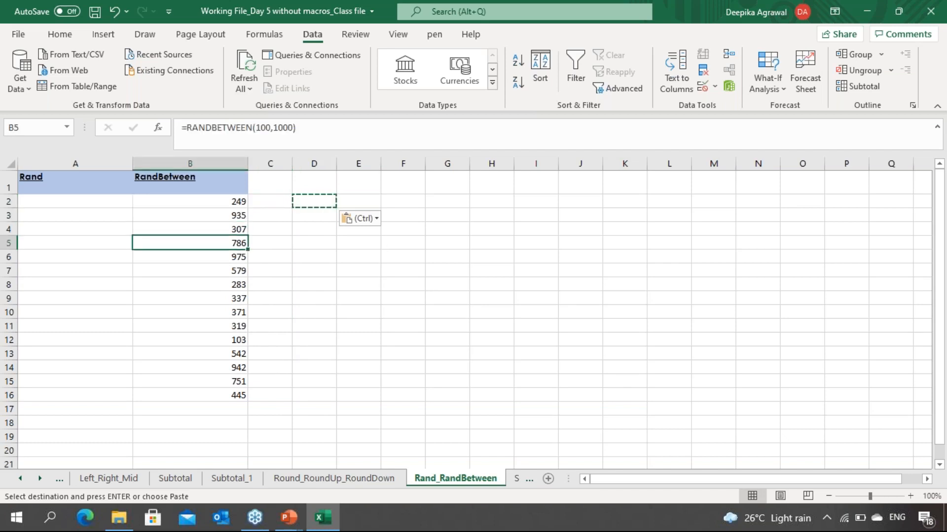
{"action": "key", "text": "Up"}
{"action": "key", "text": "Up"}
{"action": "key", "text": "Up"}
{"action": "key", "text": "Up"}
{"action": "key", "text": "Up"}
{"action": "key", "text": "Up"}
{"action": "key", "text": "Up"}
{"action": "key", "text": "Up"}
{"action": "key", "text": "Up"}
{"action": "key", "text": "Up"}
{"action": "key", "text": "Up"}
{"action": "key", "text": "Up"}
{"action": "key", "text": "Up"}
{"action": "key", "text": "Up"}
{"action": "key", "text": "Up"}
{"action": "key", "text": "Up"}
{"action": "key", "text": "Up"}
{"action": "key", "text": "Up"}
{"action": "key", "text": "Up"}
{"action": "key", "text": "Up"}
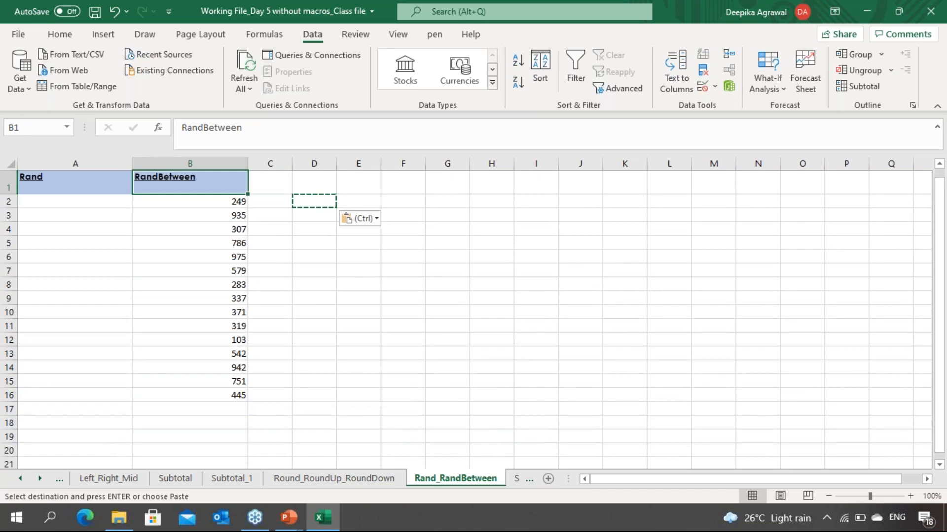
Step: Convert the RANDBETWEEN results in B2:B16 to fixed values with Paste Special Values
{"action": "key", "text": "Down"}
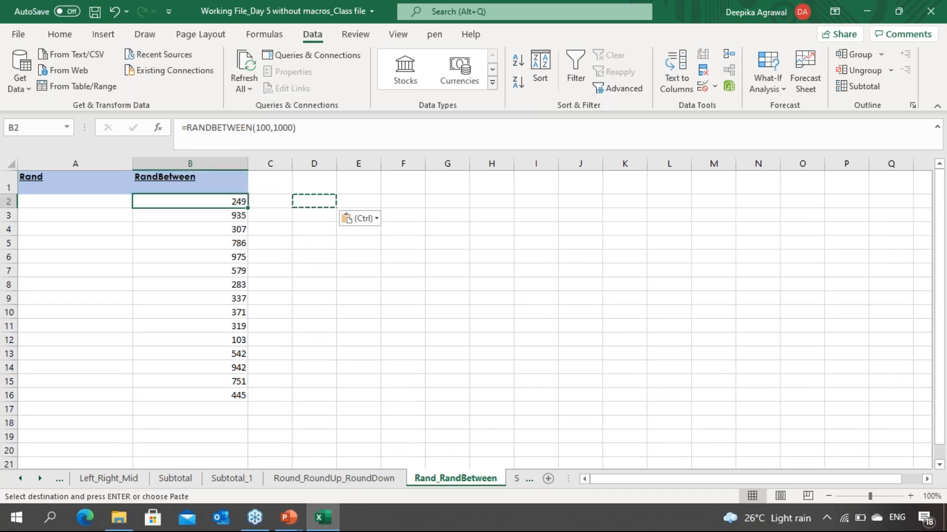
{"action": "key", "text": "ctrl+shift+Down"}
{"action": "key", "text": "ctrl+c"}
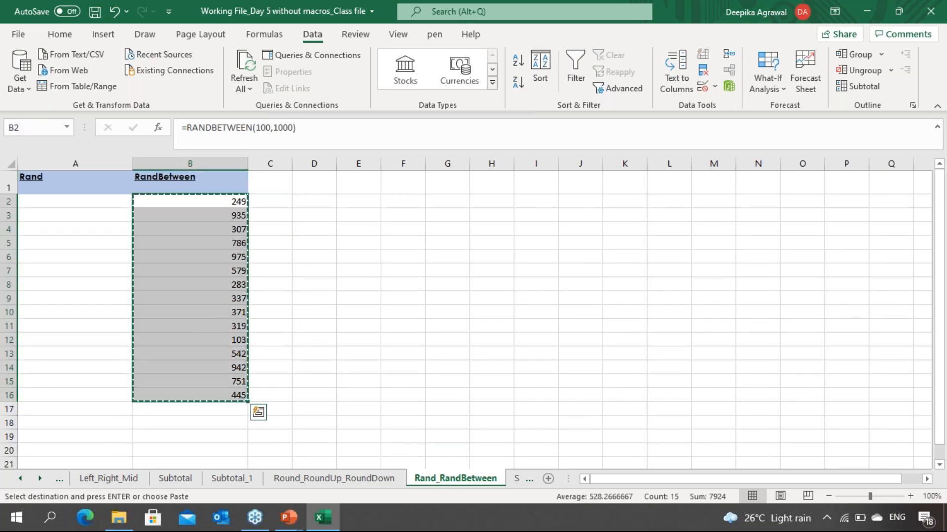
{"action": "key", "text": "alt"}
{"action": "key", "text": "e"}
{"action": "key", "text": "s"}
{"action": "key", "text": "v"}
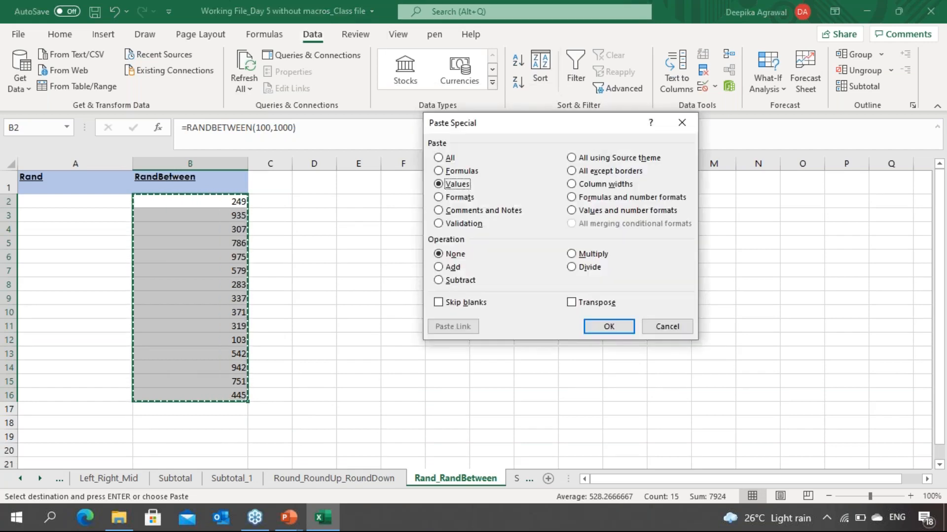
{"action": "key", "text": "Return"}
{"action": "key", "text": "Right"}
{"action": "key", "text": "Left"}
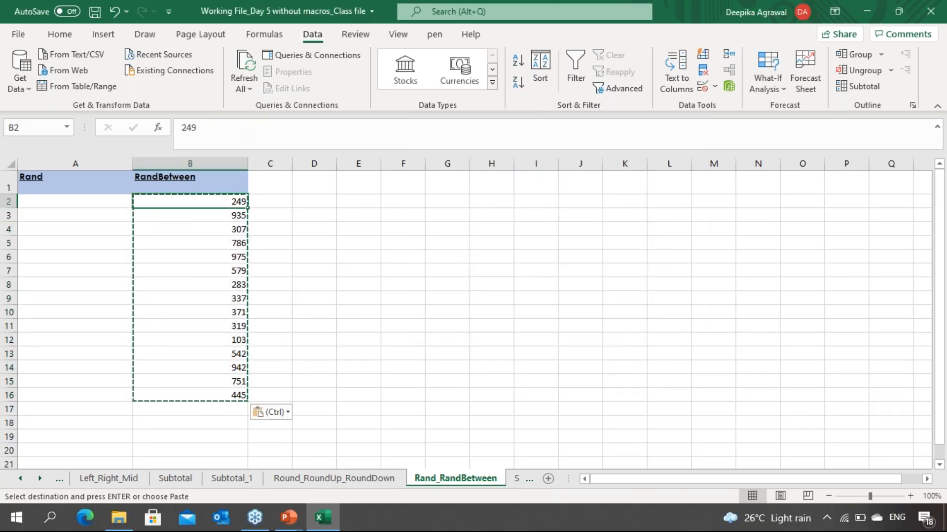
{"action": "key", "text": "Escape"}
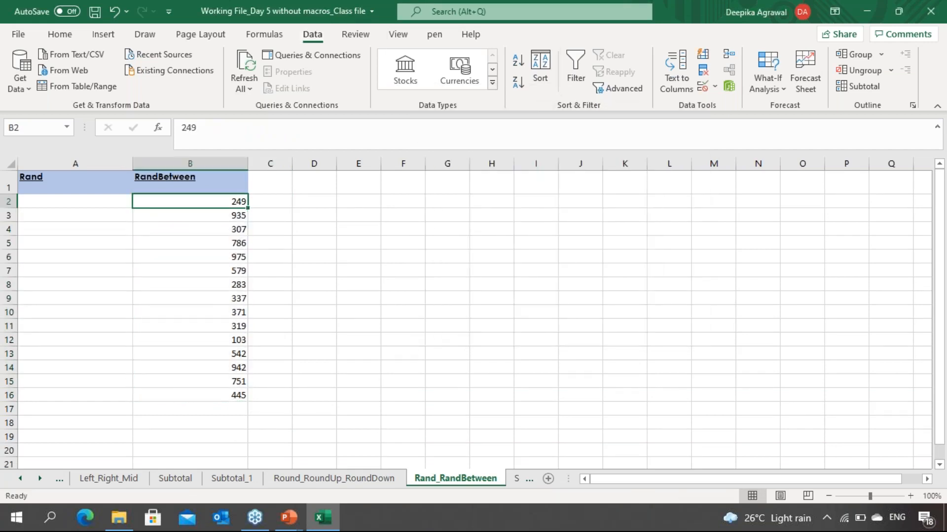
Step: Move through column B to examine the fixed random numbers
{"action": "key", "text": "Down"}
{"action": "key", "text": "Down"}
{"action": "key", "text": "Down"}
{"action": "key", "text": "Down"}
{"action": "key", "text": "Down"}
{"action": "key", "text": "Down"}
{"action": "key", "text": "Down"}
{"action": "key", "text": "Down"}
{"action": "key", "text": "Down"}
{"action": "key", "text": "Down"}
{"action": "key", "text": "Down"}
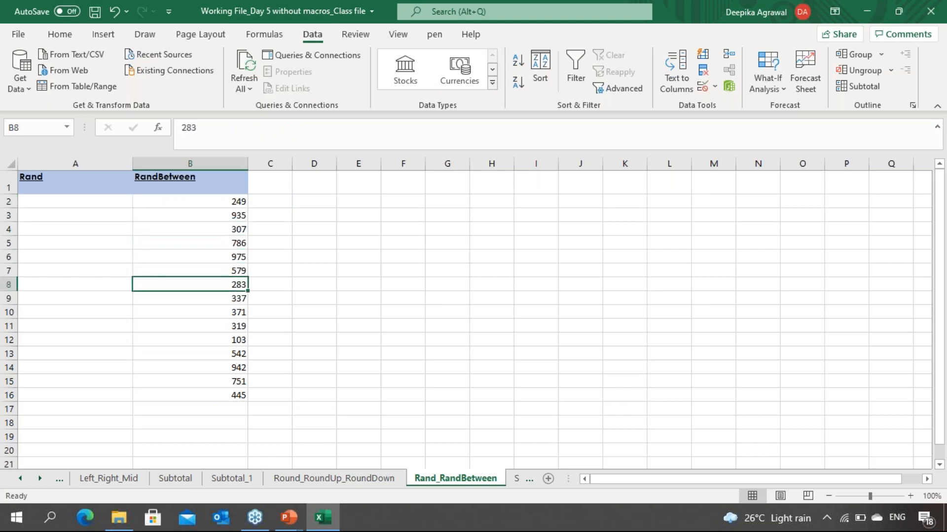
{"action": "key", "text": "Down"}
{"action": "key", "text": "Down"}
{"action": "key", "text": "Down"}
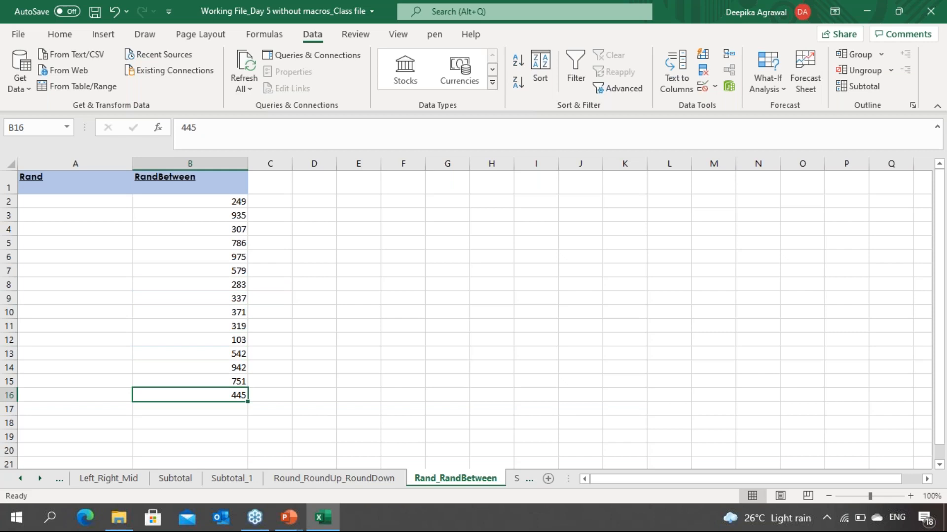
{"action": "key", "text": "Up"}
{"action": "key", "text": "Up"}
{"action": "key", "text": "Up"}
{"action": "key", "text": "Up"}
{"action": "key", "text": "Up"}
{"action": "key", "text": "Up"}
{"action": "key", "text": "Up"}
{"action": "key", "text": "Up"}
{"action": "key", "text": "Up"}
{"action": "key", "text": "Up"}
{"action": "key", "text": "Up"}
{"action": "key", "text": "Up"}
{"action": "key", "text": "Up"}
{"action": "key", "text": "Up"}
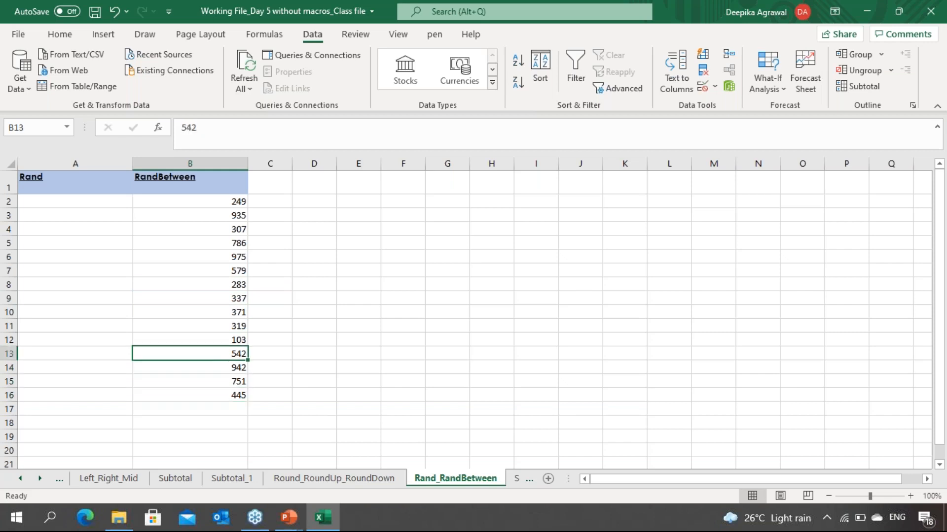
{"action": "key", "text": "Down"}
{"action": "key", "text": "Down"}
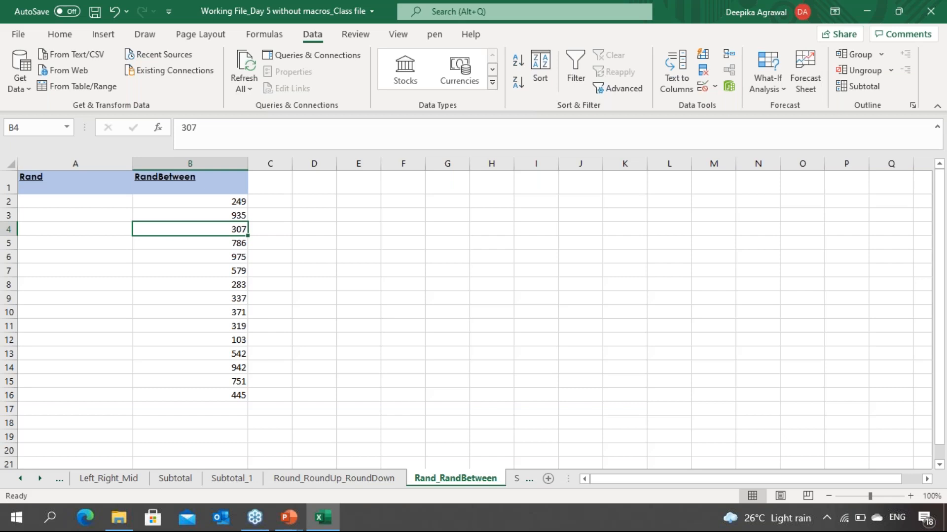
Step: Enter =RAND() in A2
{"action": "key", "text": "Left"}
{"action": "key", "text": "Up"}
{"action": "key", "text": "Up"}
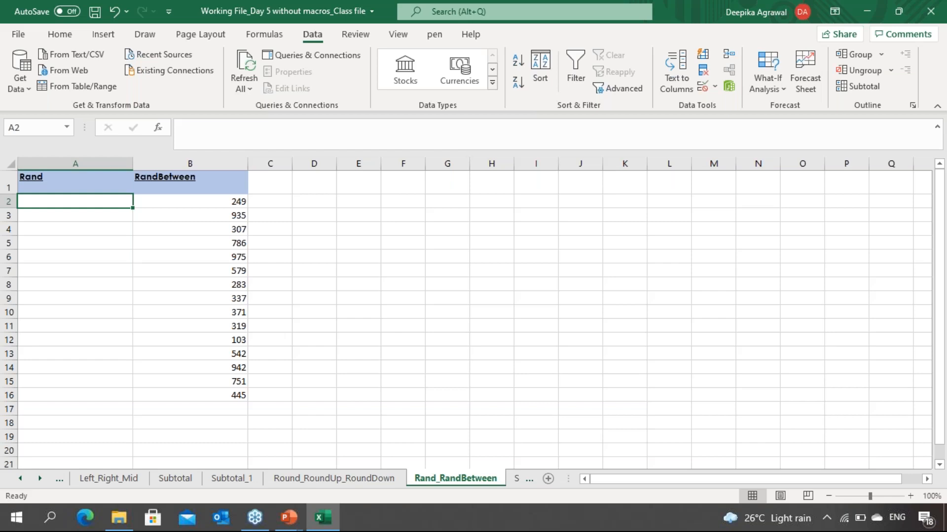
{"action": "type", "text": "=rand"}
{"action": "key", "text": "Tab"}
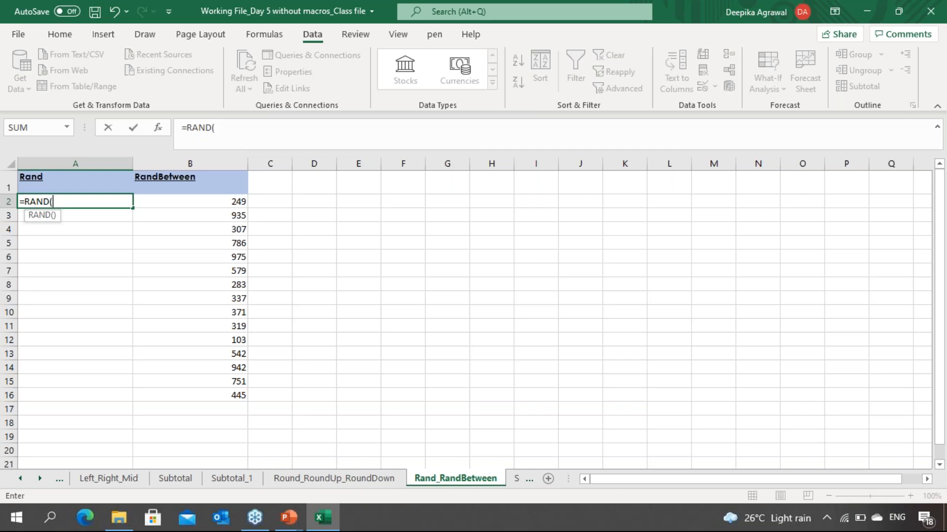
{"action": "type", "text": ")"}
{"action": "key", "text": "Return"}
Step: Fill the RAND formula down from A2 through A16
{"action": "left_click", "coordinate": [75, 201]}
{"action": "left_click_drag", "start_coordinate": [75, 201], "coordinate": [75, 395]}
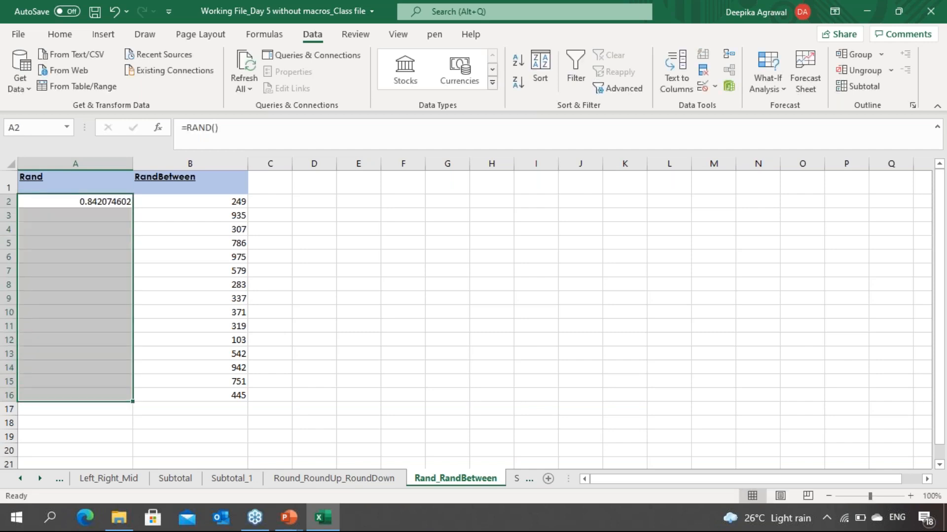
{"action": "key", "text": "ctrl+d"}
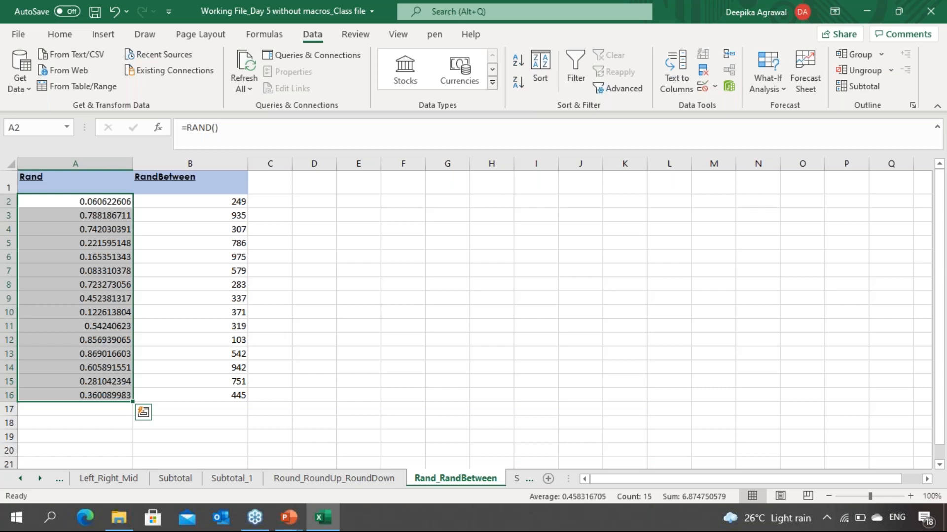
Step: Convert the RAND results in A2:A16 to fixed values with Paste Special Values
{"action": "key", "text": "ctrl+c"}
{"action": "key", "text": "alt+e"}
{"action": "key", "text": "s"}
{"action": "key", "text": "v"}
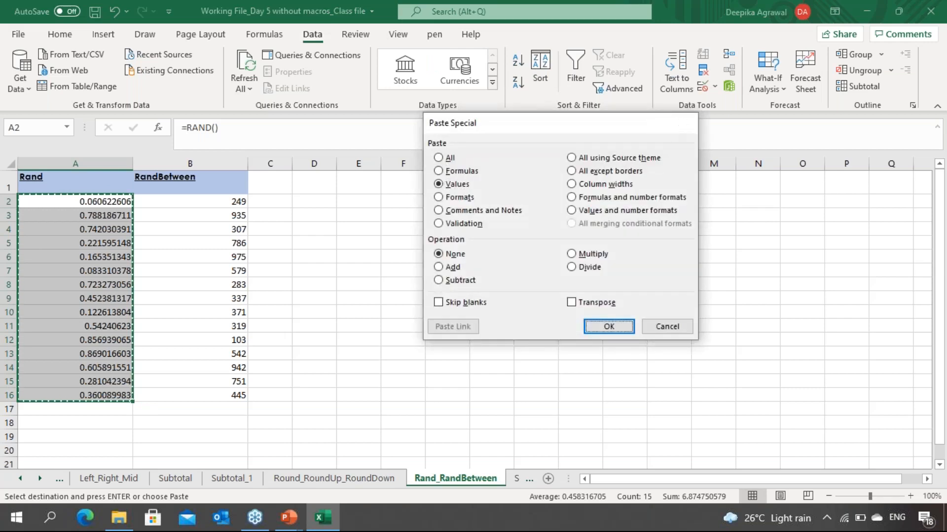
{"action": "key", "text": "Return"}
Step: Move through column A to examine the fixed decimal values
{"action": "key", "text": "Right"}
{"action": "key", "text": "Right"}
{"action": "key", "text": "Left"}
{"action": "key", "text": "Left"}
{"action": "key", "text": "Down"}
{"action": "key", "text": "Down"}
{"action": "key", "text": "Down"}
{"action": "key", "text": "Down"}
{"action": "key", "text": "Down"}
{"action": "key", "text": "Down"}
{"action": "key", "text": "Down"}
{"action": "key", "text": "Down"}
{"action": "key", "text": "Down"}
{"action": "key", "text": "Down"}
{"action": "key", "text": "Down"}
{"action": "key", "text": "Down"}
{"action": "key", "text": "Down"}
{"action": "key", "text": "Down"}
{"action": "key", "text": "Down"}
{"action": "key", "text": "Down"}
{"action": "key", "text": "Down"}
{"action": "key", "text": "Down"}
{"action": "key", "text": "Down"}
{"action": "key", "text": "Down"}
{"action": "key", "text": "Down"}
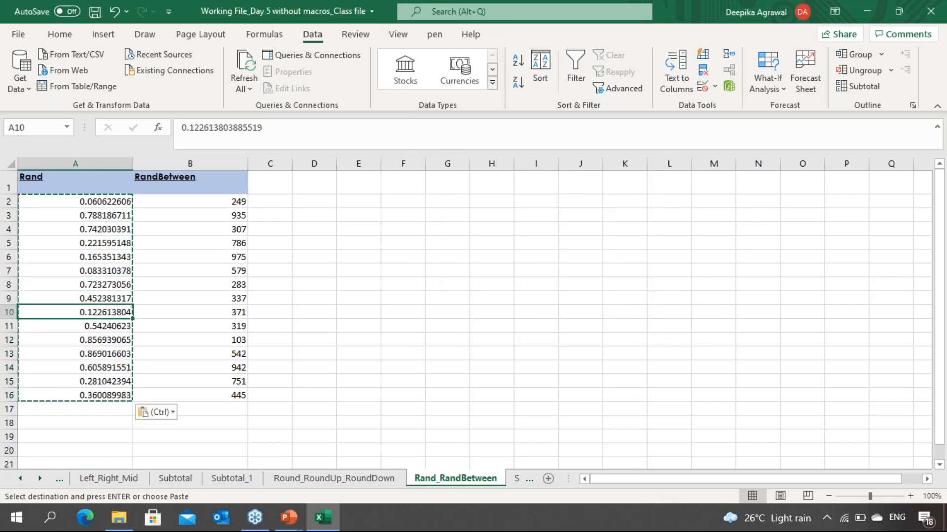
{"action": "key", "text": "Up"}
{"action": "key", "text": "Up"}
{"action": "key", "text": "Up"}
{"action": "key", "text": "Up"}
{"action": "key", "text": "Up"}
{"action": "key", "text": "Up"}
{"action": "key", "text": "Up"}
{"action": "key", "text": "Up"}
{"action": "key", "text": "Up"}
{"action": "key", "text": "Up"}
{"action": "key", "text": "Up"}
{"action": "key", "text": "Up"}
{"action": "key", "text": "Up"}
{"action": "key", "text": "Up"}
{"action": "key", "text": "Up"}
{"action": "key", "text": "Up"}
{"action": "key", "text": "Up"}
{"action": "key", "text": "Up"}
{"action": "key", "text": "Up"}
{"action": "key", "text": "Up"}
{"action": "key", "text": "Up"}
{"action": "key", "text": "Up"}
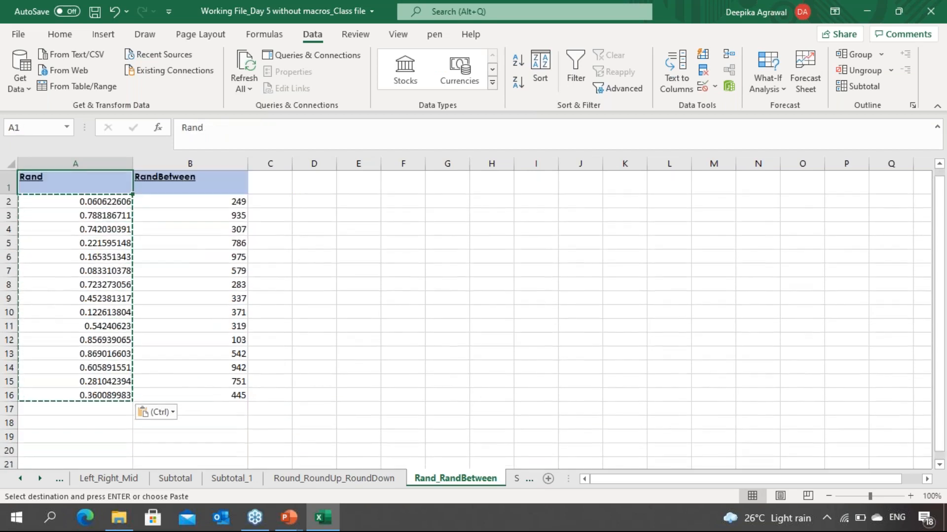
Step: Enter a formula in C2 that adds B2 and A2
{"action": "left_click", "coordinate": [269, 201]}
{"action": "key", "text": "Escape"}
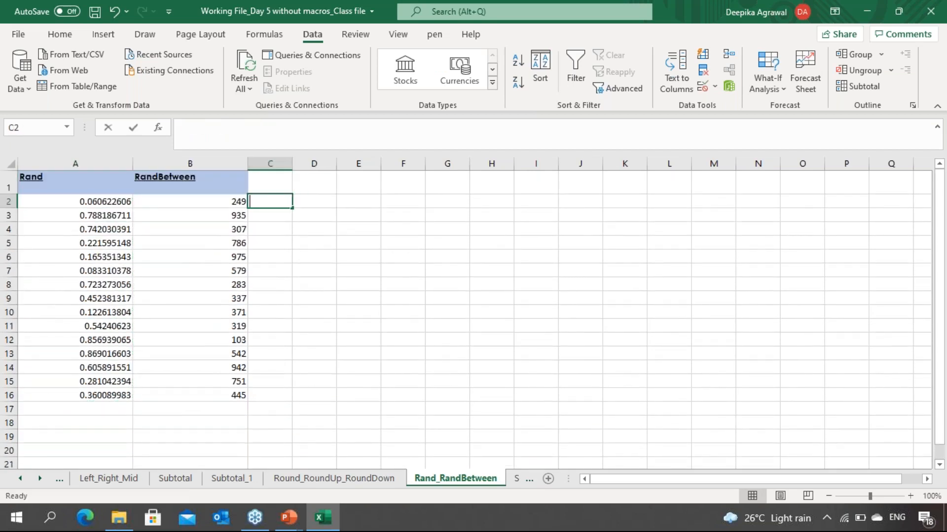
{"action": "type", "text": "="}
{"action": "key", "text": "Left"}
{"action": "type", "text": "+"}
{"action": "key", "text": "Left"}
{"action": "key", "text": "Left"}
{"action": "key", "text": "Return"}
{"action": "key", "text": "Up"}
{"action": "key", "text": "shift+Down"}
{"action": "key", "text": "Left"}
{"action": "key", "text": "ctrl+Down"}
{"action": "key", "text": "Right"}
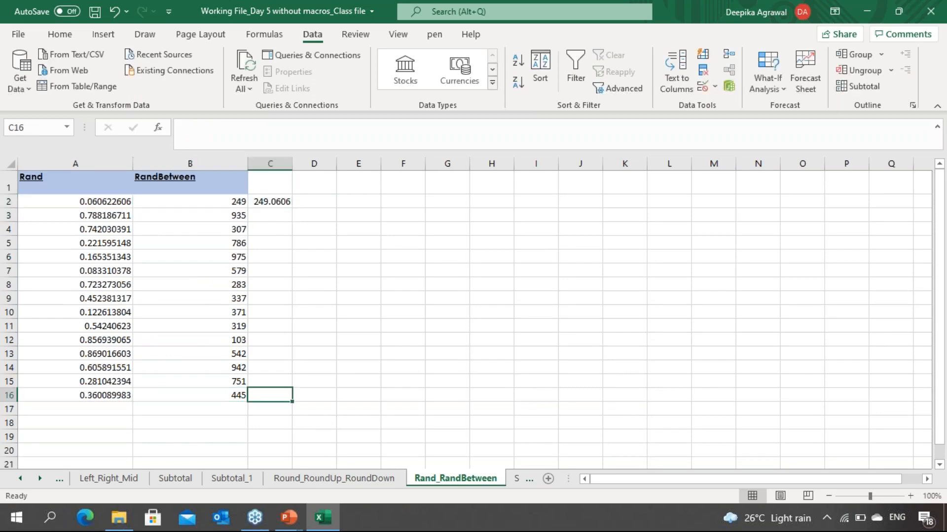
Step: Fill the C2 formula down through C16
{"action": "key", "text": "ctrl+shift+Up"}
{"action": "key", "text": "ctrl+d"}
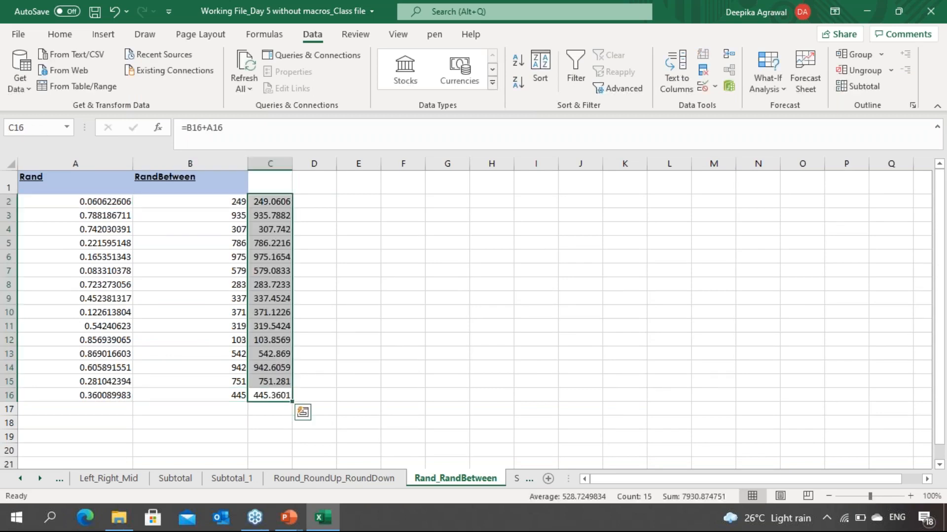
Step: Enter =RANDBETWEEN(1000,10000)+RAND() in D2
{"action": "key", "text": "Right"}
{"action": "key", "text": "Up"}
{"action": "key", "text": "ctrl+Up"}
{"action": "key", "text": "Down"}
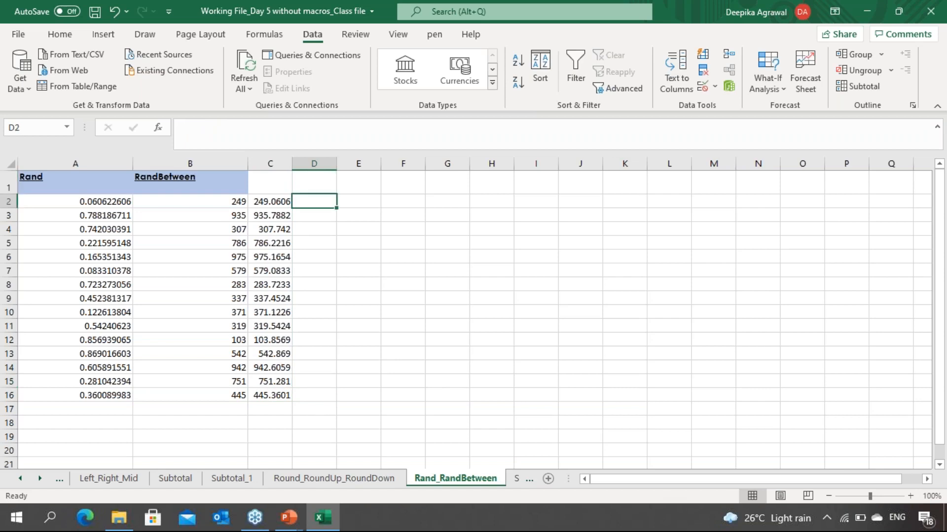
{"action": "type", "text": "=randw"}
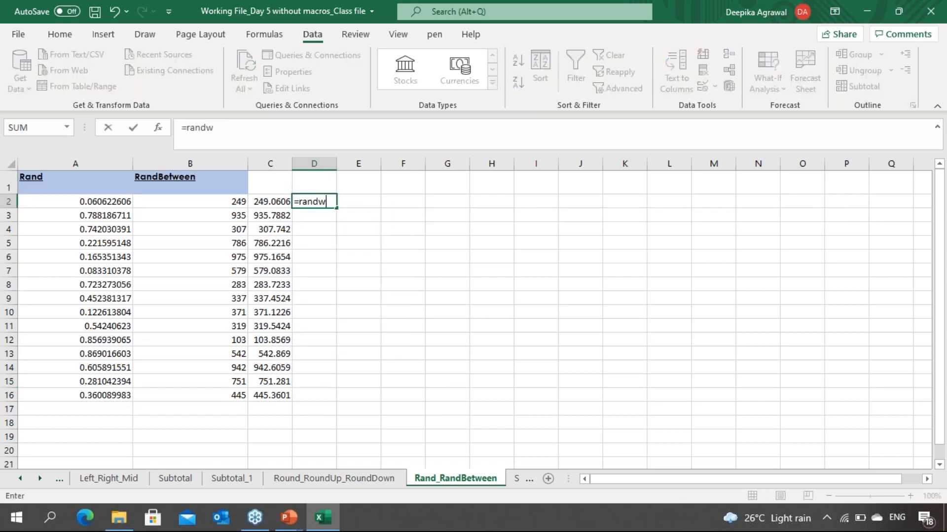
{"action": "key", "text": "BackSpace"}
{"action": "type", "text": "bet"}
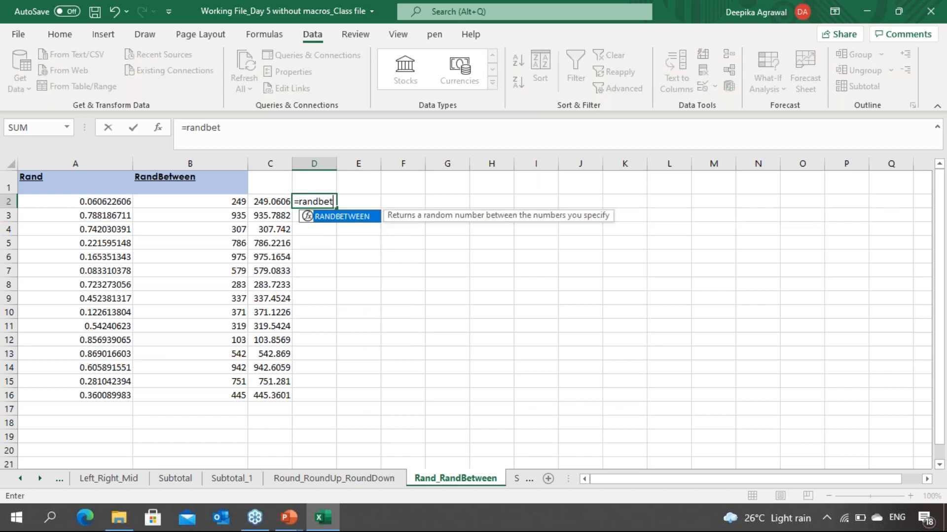
{"action": "key", "text": "Tab"}
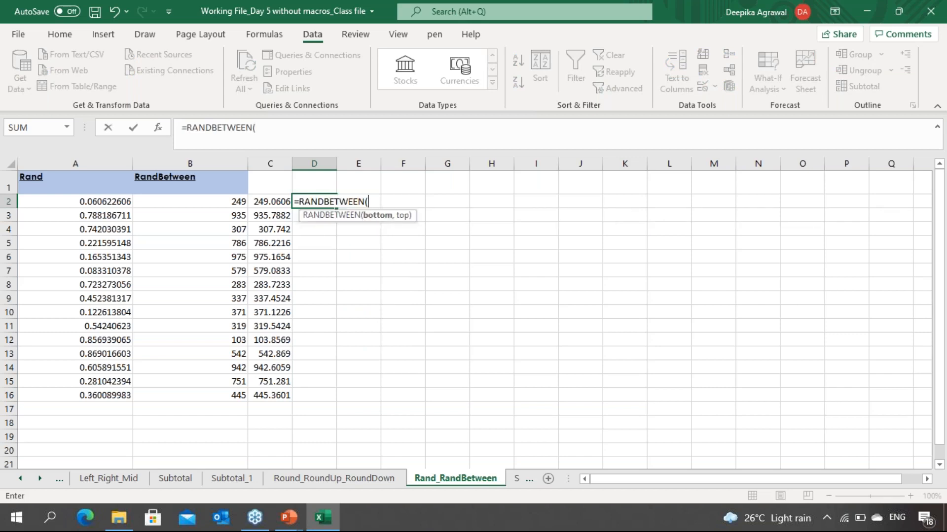
{"action": "type", "text": "1000,"}
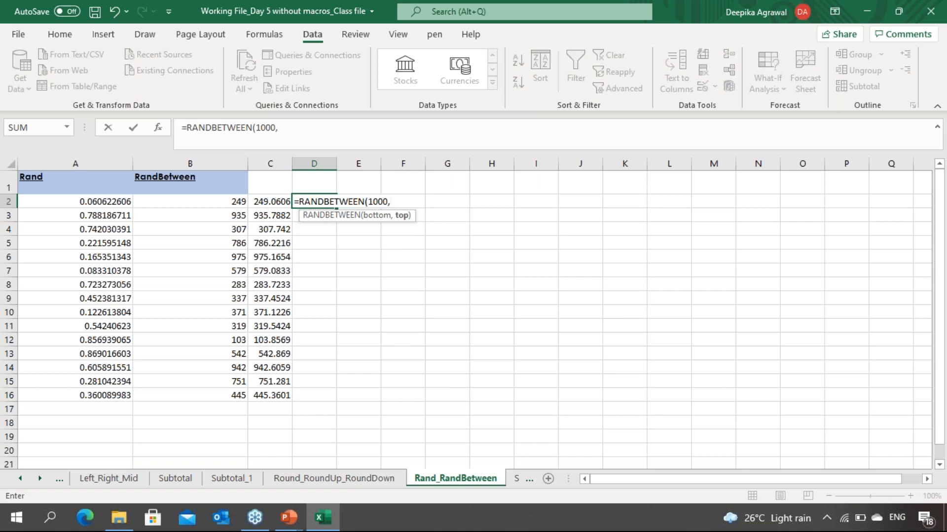
{"action": "type", "text": "10000)+"}
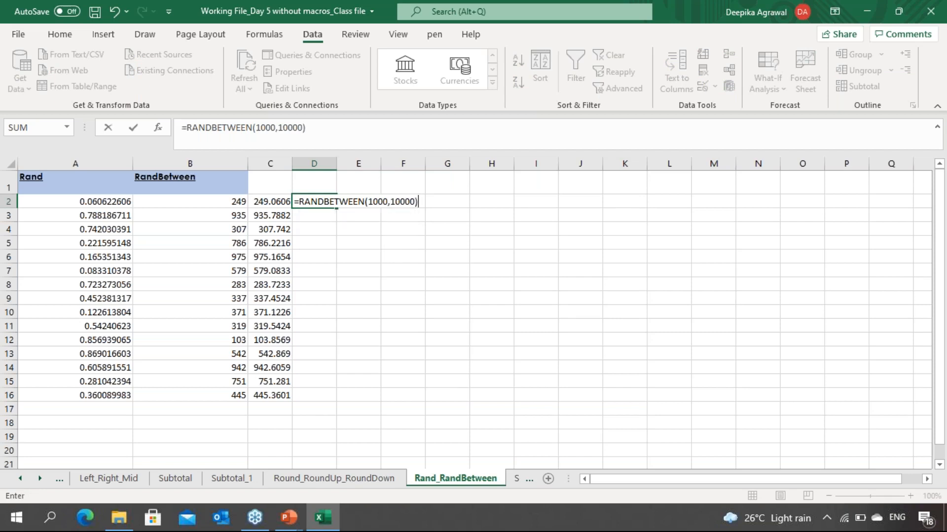
{"action": "type", "text": "rand()"}
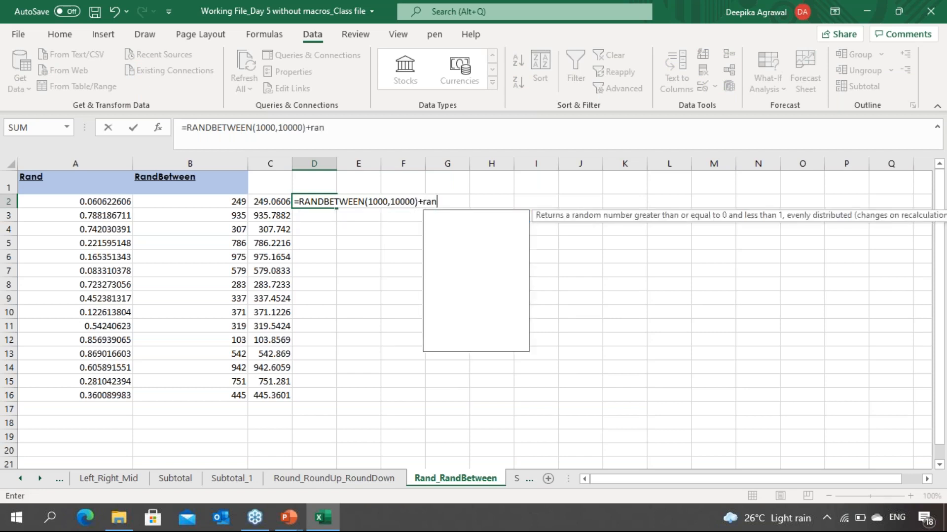
{"action": "key", "text": "Return"}
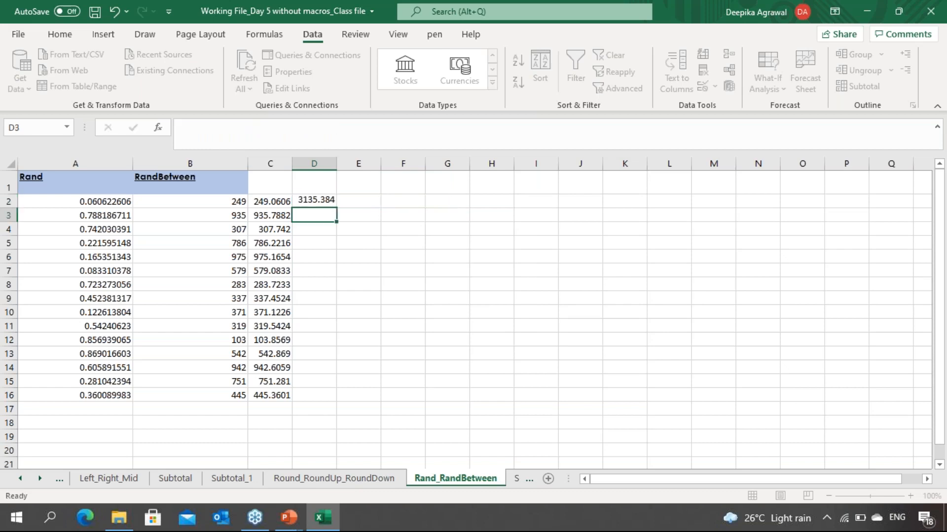
Step: Fill the D2 formula down through D16
{"action": "key", "text": "Up"}
{"action": "key", "text": "Left"}
{"action": "key", "text": "ctrl+Down"}
{"action": "key", "text": "Right"}
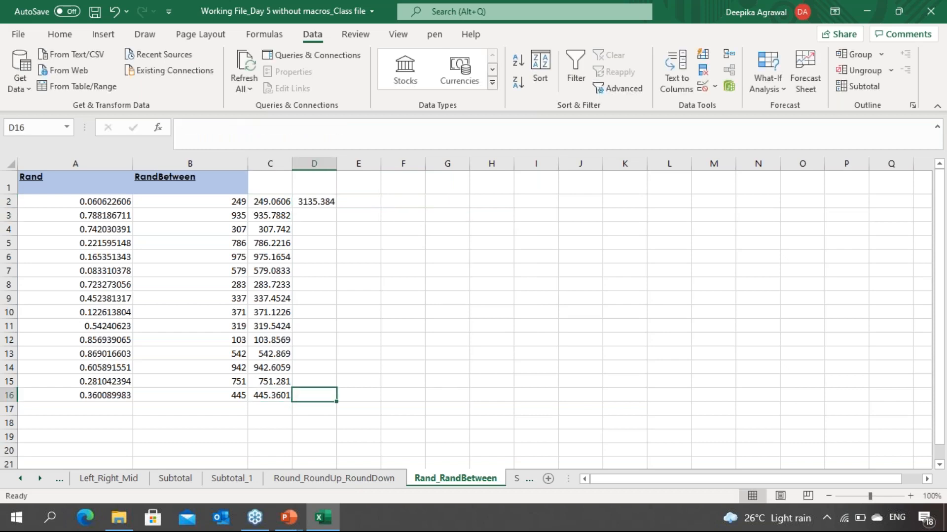
{"action": "key", "text": "ctrl+shift+Up"}
{"action": "key", "text": "ctrl+d"}
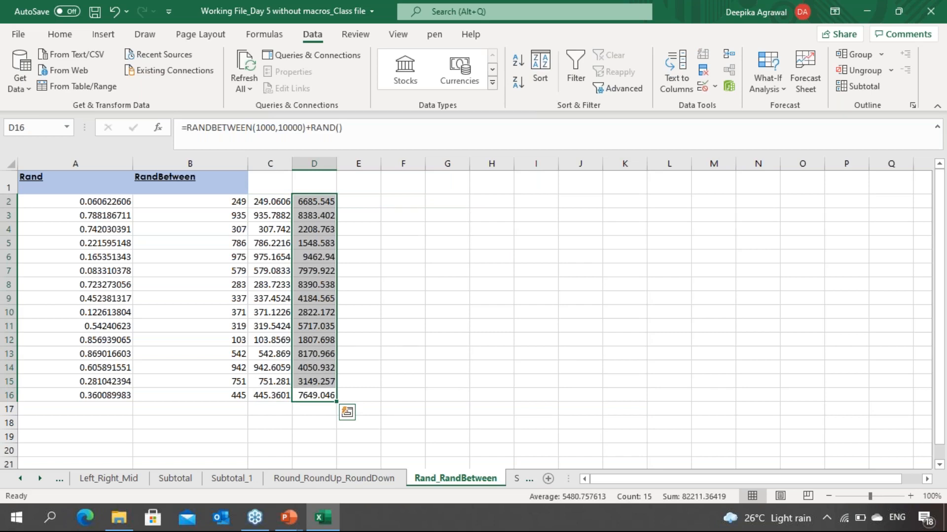
{"action": "key", "text": "Left"}
{"action": "key", "text": "Down"}
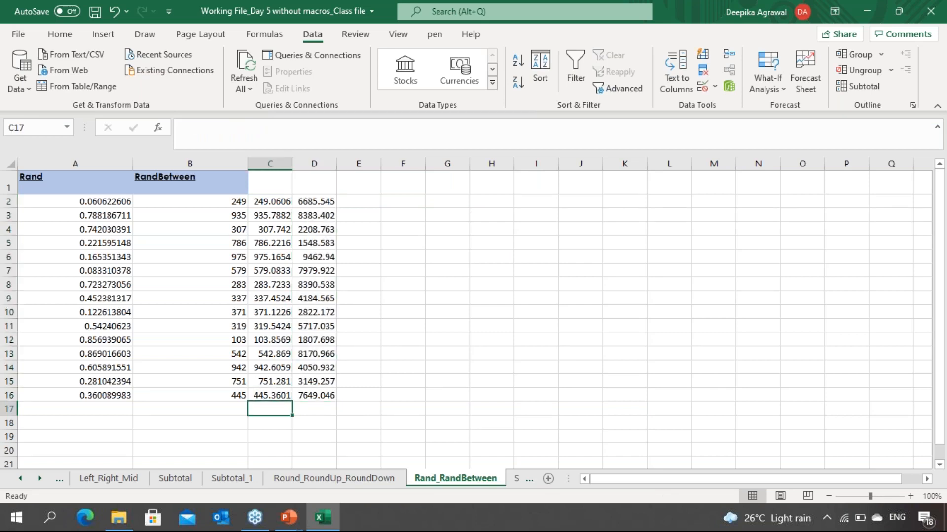
{"action": "key", "text": "Up"}
{"action": "key", "text": "Up"}
{"action": "key", "text": "Up"}
{"action": "key", "text": "Up"}
{"action": "key", "text": "Up"}
{"action": "key", "text": "Up"}
{"action": "key", "text": "Up"}
{"action": "key", "text": "Up"}
{"action": "key", "text": "Up"}
{"action": "key", "text": "Up"}
{"action": "key", "text": "Up"}
{"action": "key", "text": "Up"}
{"action": "key", "text": "Up"}
{"action": "key", "text": "Up"}
{"action": "key", "text": "Right"}
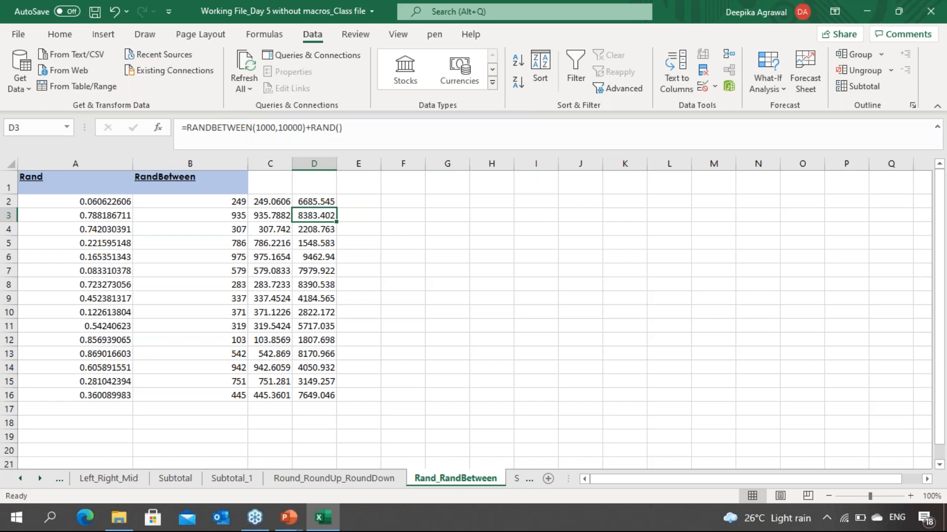
Step: On the Sorting sheet, sort the data by Kind of Service A to Z, expanding the selection
{"action": "key", "text": "ctrl+Page_Down"}
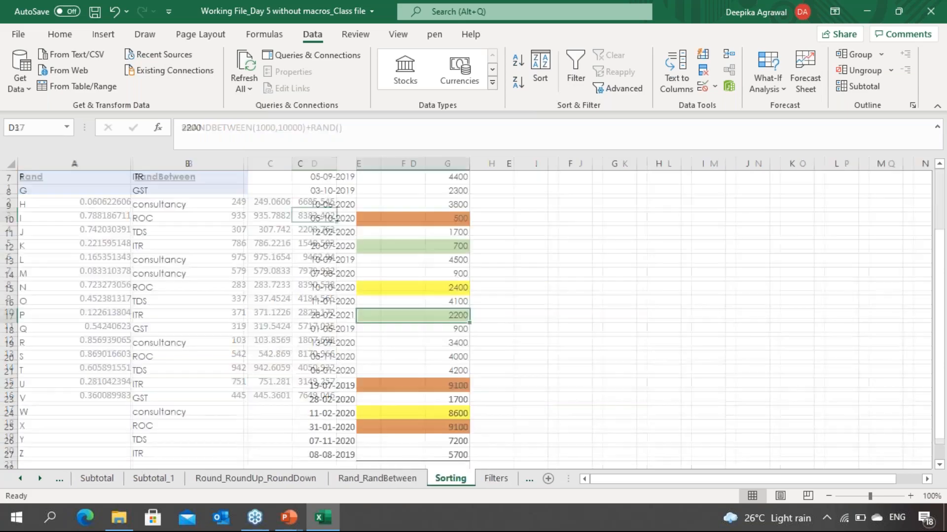
{"action": "key", "text": "Up"}
{"action": "key", "text": "Up"}
{"action": "key", "text": "Up"}
{"action": "key", "text": "Up"}
{"action": "key", "text": "Up"}
{"action": "key", "text": "Up"}
{"action": "key", "text": "Up"}
{"action": "key", "text": "Up"}
{"action": "key", "text": "Up"}
{"action": "key", "text": "Up"}
{"action": "key", "text": "Up"}
{"action": "key", "text": "Up"}
{"action": "key", "text": "Up"}
{"action": "key", "text": "Up"}
{"action": "key", "text": "Up"}
{"action": "key", "text": "Up"}
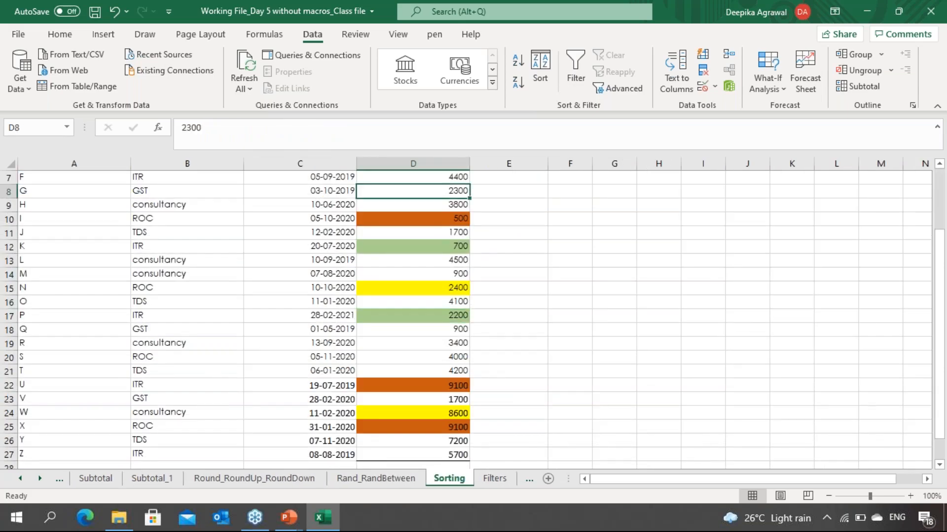
{"action": "key", "text": "Left"}
{"action": "left_click", "coordinate": [74, 183]}
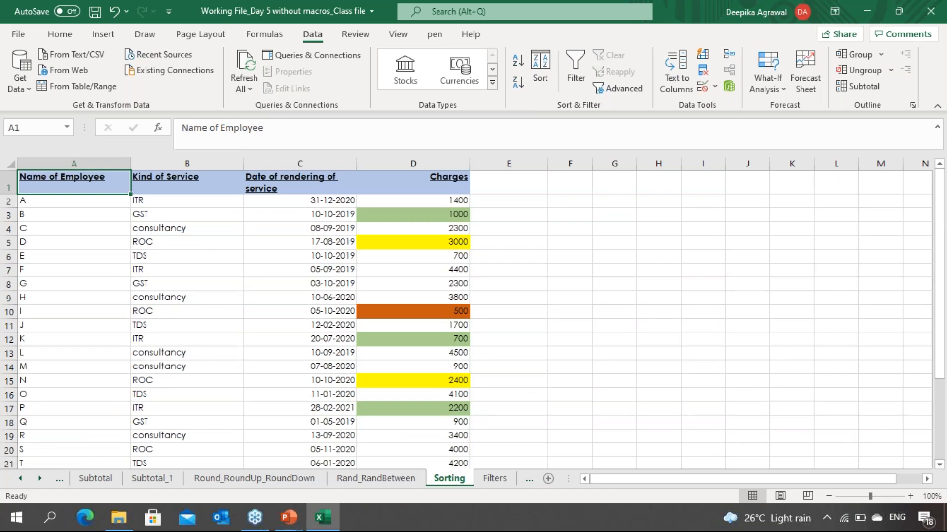
{"action": "left_click", "coordinate": [168, 164]}
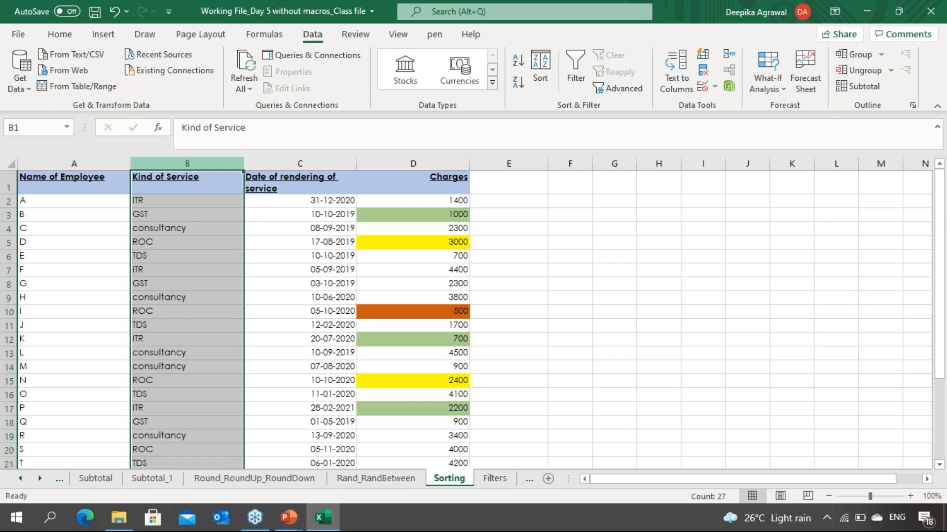
{"action": "left_click", "coordinate": [53, 35]}
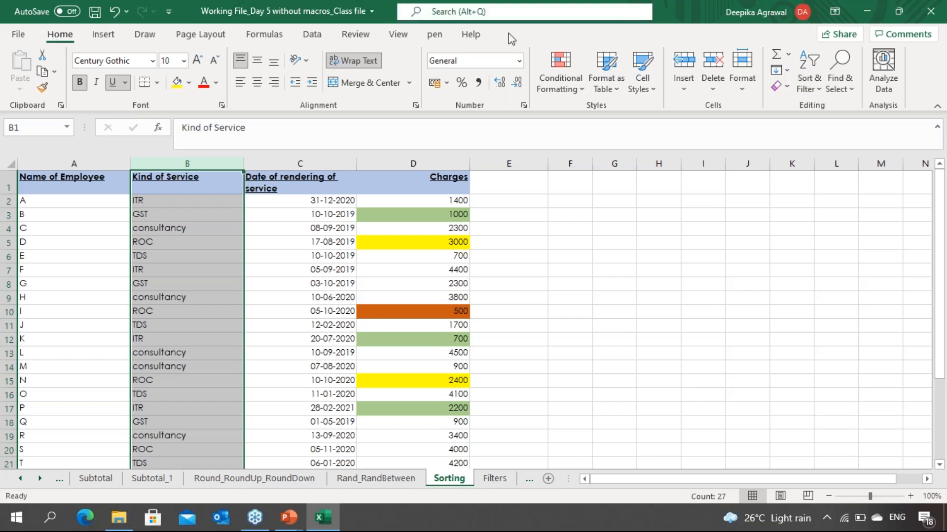
{"action": "left_click", "coordinate": [812, 93]}
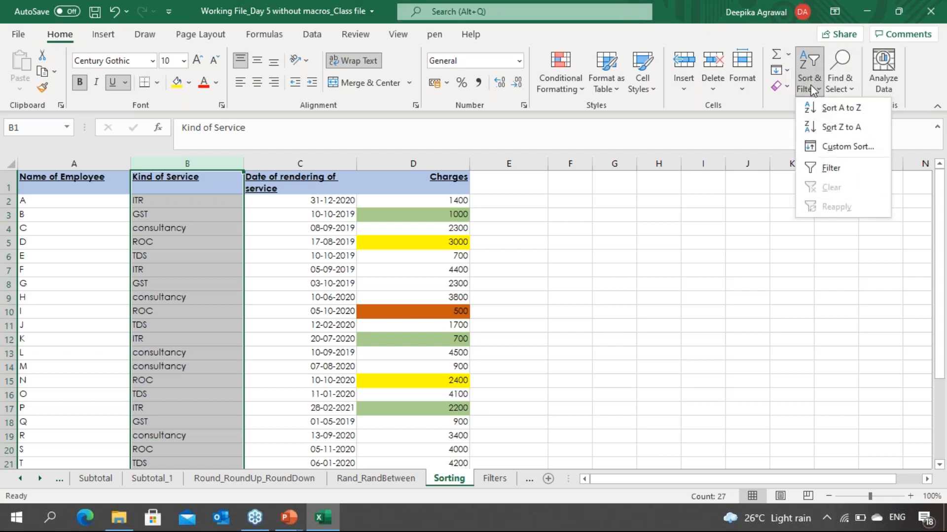
{"action": "left_click", "coordinate": [832, 108]}
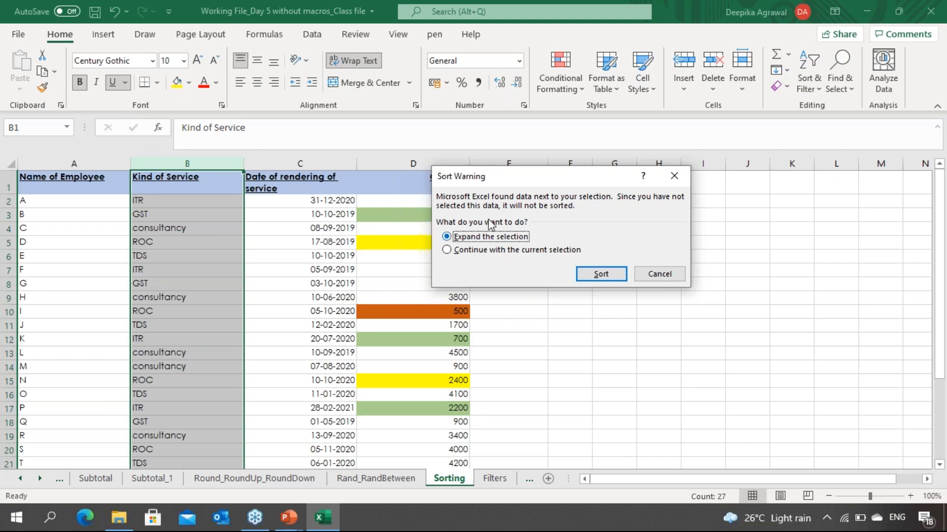
{"action": "left_click", "coordinate": [601, 275]}
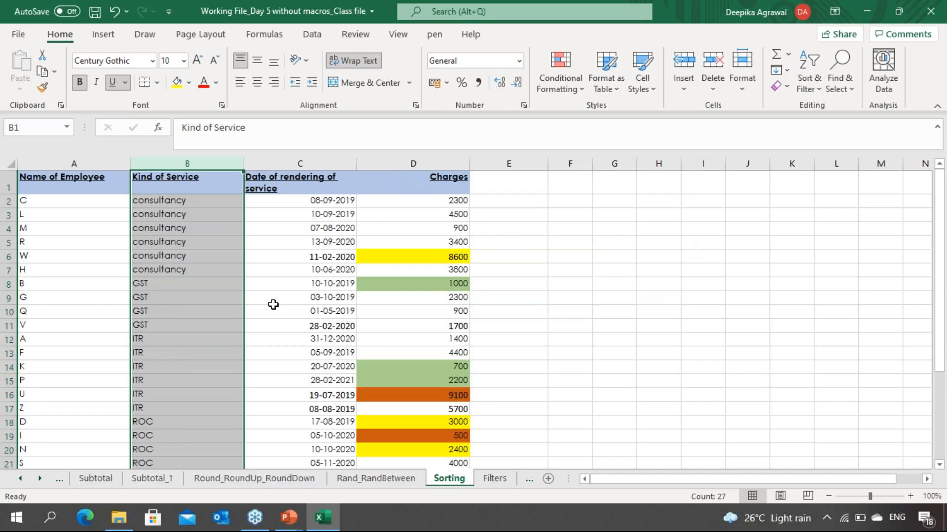
Step: Review the sorted Kind of Service groups in column B
{"action": "left_click", "coordinate": [193, 298]}
{"action": "left_click", "coordinate": [188, 242]}
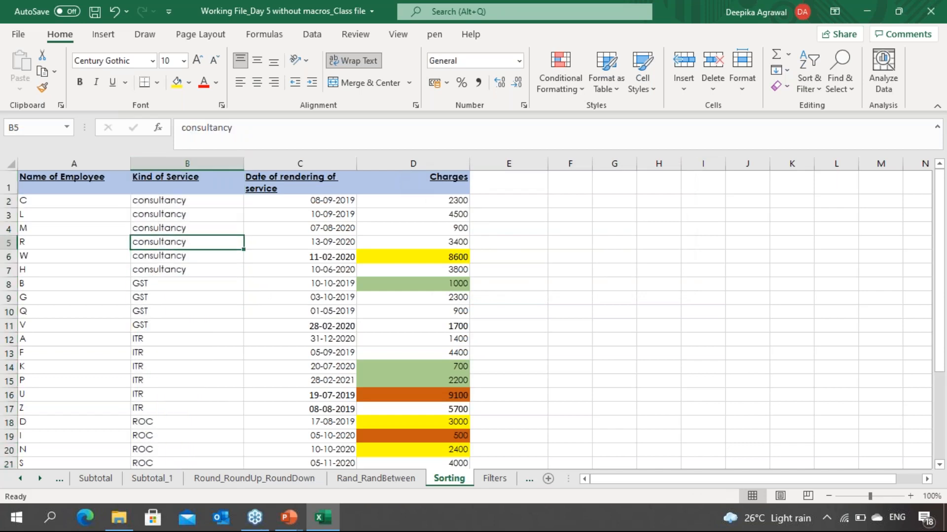
{"action": "left_click", "coordinate": [187, 200]}
{"action": "left_click", "coordinate": [187, 242]}
{"action": "left_click", "coordinate": [188, 283]}
{"action": "left_click", "coordinate": [187, 311]}
{"action": "left_click", "coordinate": [187, 338]}
{"action": "left_click", "coordinate": [187, 353]}
{"action": "left_click", "coordinate": [187, 366]}
{"action": "left_click", "coordinate": [187, 394]}
{"action": "left_click", "coordinate": [188, 408]}
{"action": "left_click", "coordinate": [187, 435]}
{"action": "left_click", "coordinate": [188, 449]}
{"action": "key", "text": "Down"}
{"action": "key", "text": "Down"}
{"action": "key", "text": "Down"}
{"action": "key", "text": "Down"}
{"action": "key", "text": "Down"}
{"action": "key", "text": "Down"}
{"action": "key", "text": "Down"}
{"action": "key", "text": "Down"}
{"action": "key", "text": "Down"}
{"action": "key", "text": "Down"}
{"action": "key", "text": "Down"}
{"action": "key", "text": "Down"}
{"action": "key", "text": "Down"}
{"action": "key", "text": "Down"}
{"action": "key", "text": "Down"}
{"action": "key", "text": "Down"}
{"action": "key", "text": "Down"}
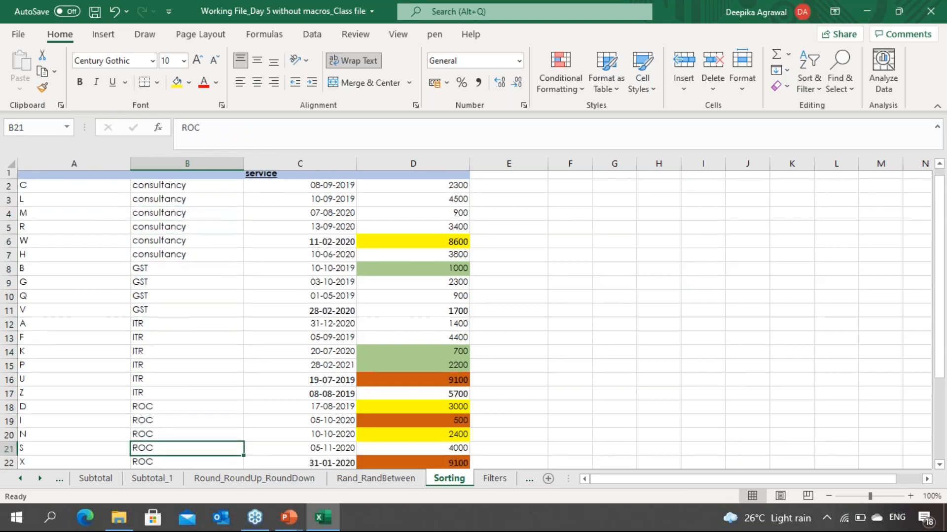
{"action": "key", "text": "Up"}
{"action": "key", "text": "Up"}
{"action": "key", "text": "Up"}
{"action": "key", "text": "Up"}
{"action": "key", "text": "Up"}
{"action": "key", "text": "Up"}
{"action": "key", "text": "Up"}
{"action": "key", "text": "Up"}
{"action": "key", "text": "Up"}
{"action": "key", "text": "Up"}
{"action": "key", "text": "Up"}
{"action": "key", "text": "Up"}
{"action": "key", "text": "Up"}
{"action": "key", "text": "Up"}
{"action": "key", "text": "Up"}
{"action": "key", "text": "Up"}
{"action": "key", "text": "Up"}
{"action": "key", "text": "Up"}
{"action": "key", "text": "Up"}
{"action": "key", "text": "Up"}
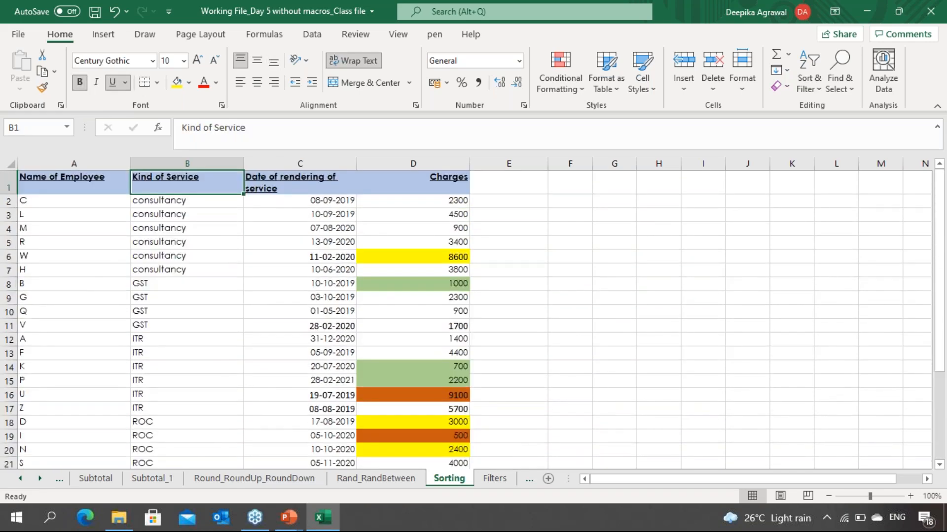
{"action": "key", "text": "Down"}
{"action": "key", "text": "Down"}
{"action": "key", "text": "Down"}
{"action": "key", "text": "Down"}
{"action": "key", "text": "Down"}
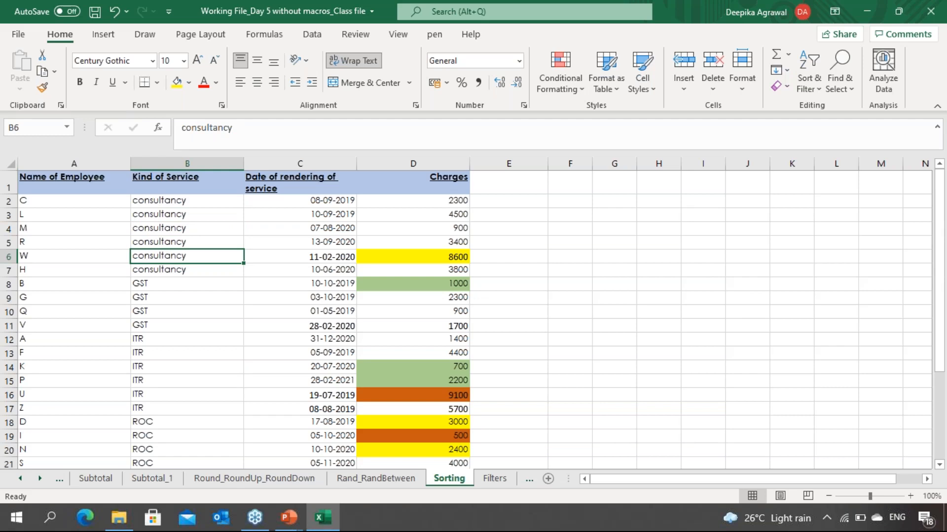
Step: Undo the sort by Kind of Service
{"action": "key", "text": "ctrl+z"}
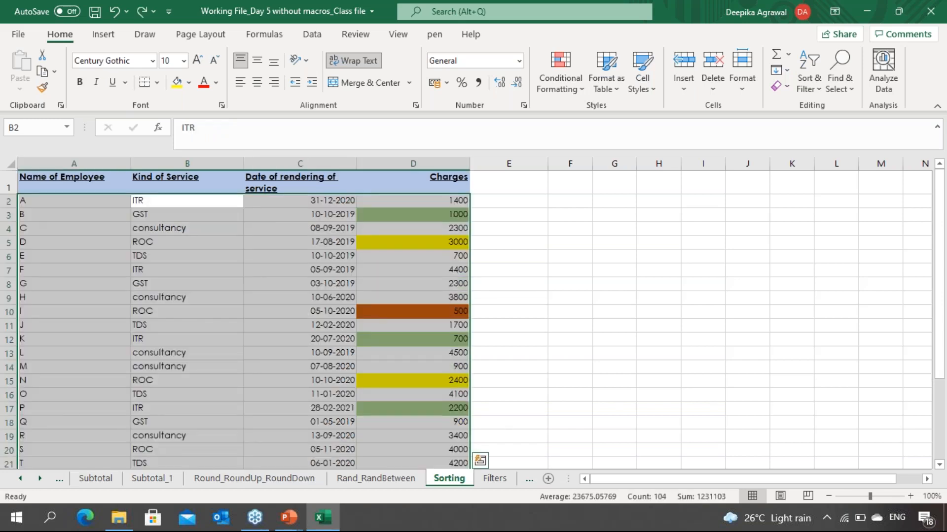
{"action": "key", "text": "Right"}
{"action": "key", "text": "Right"}
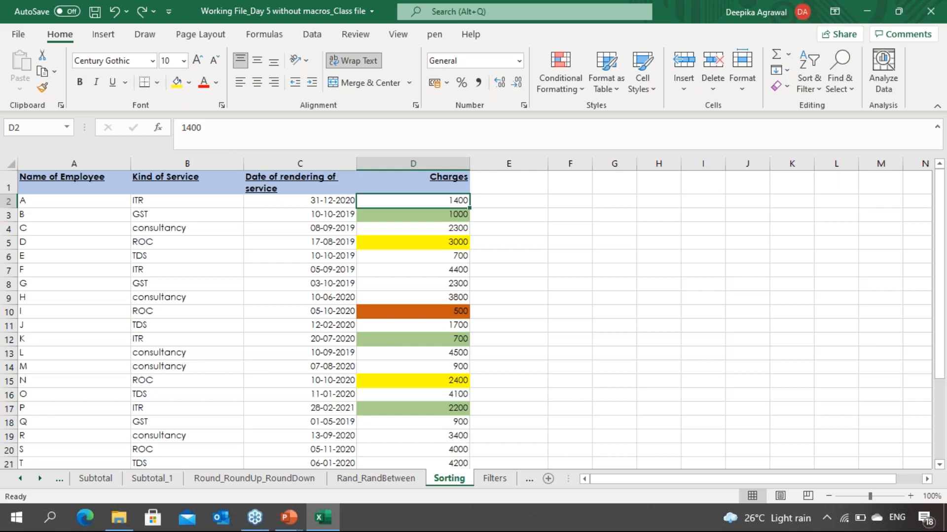
Step: Sort the whole data range by Kind of Service on cell values, A to Z, through the Sort dialog
{"action": "key", "text": "ctrl+a"}
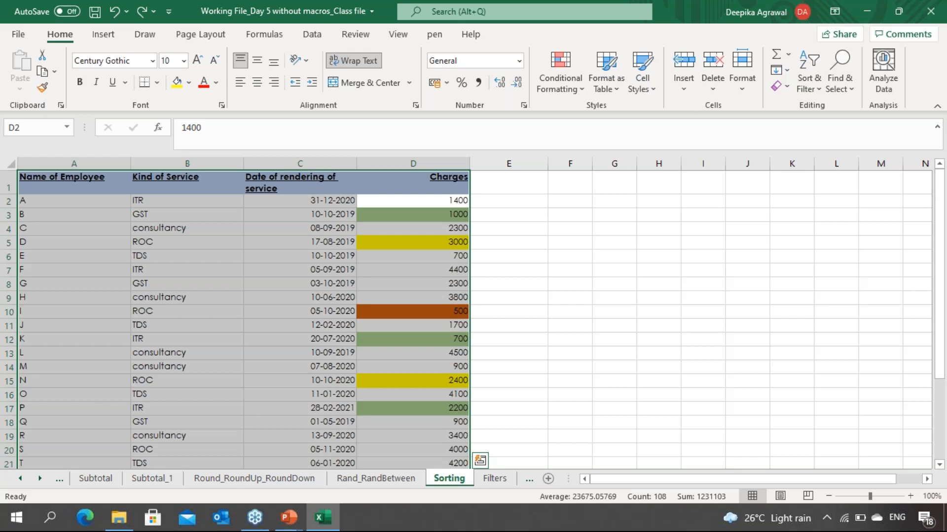
{"action": "left_click", "coordinate": [322, 37]}
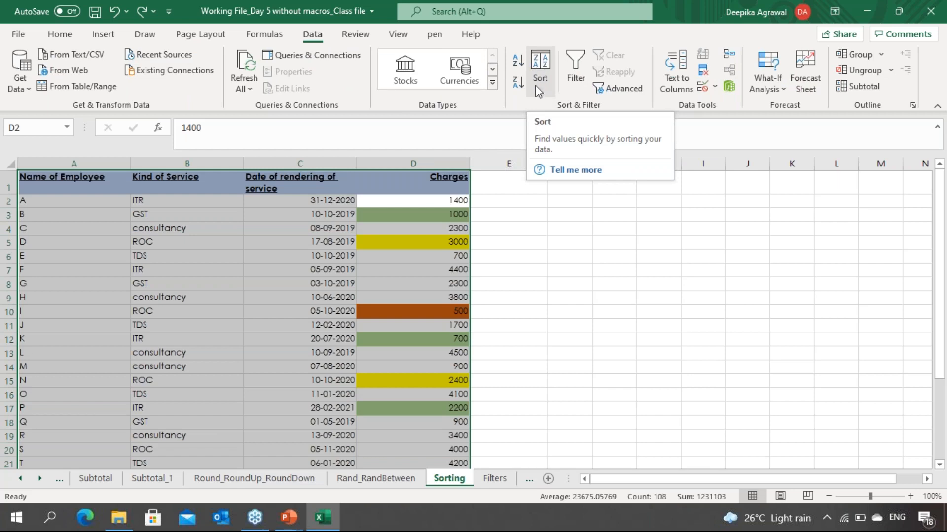
{"action": "left_click", "coordinate": [540, 72]}
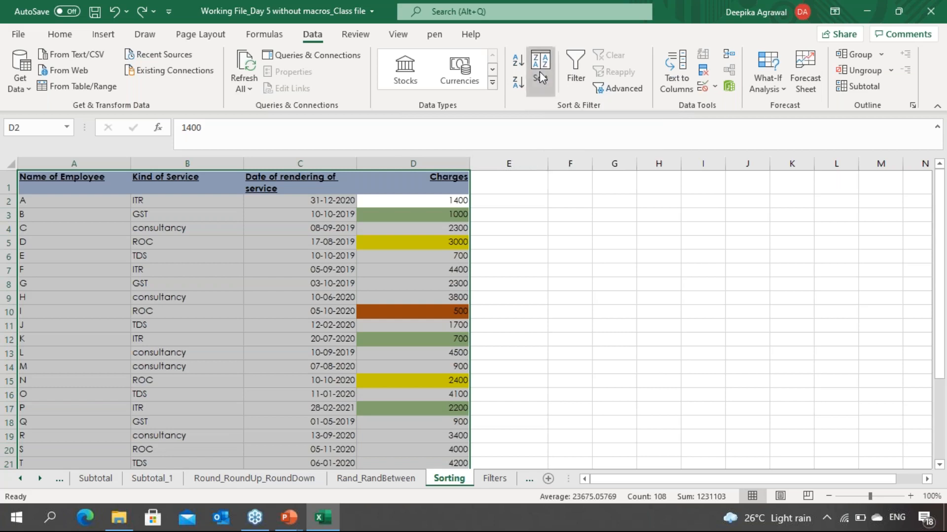
{"action": "left_click_drag", "start_coordinate": [593, 156], "coordinate": [644, 64]}
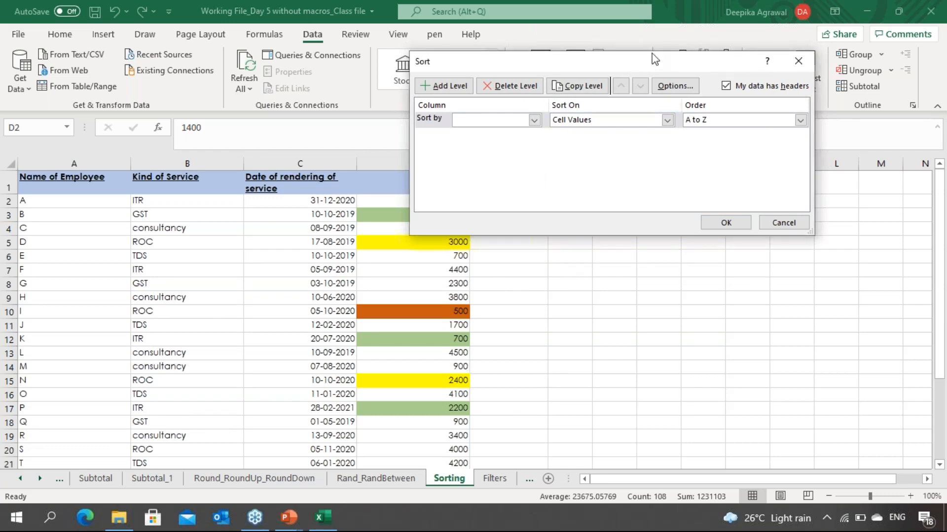
{"action": "left_click_drag", "start_coordinate": [654, 57], "coordinate": [702, 44]}
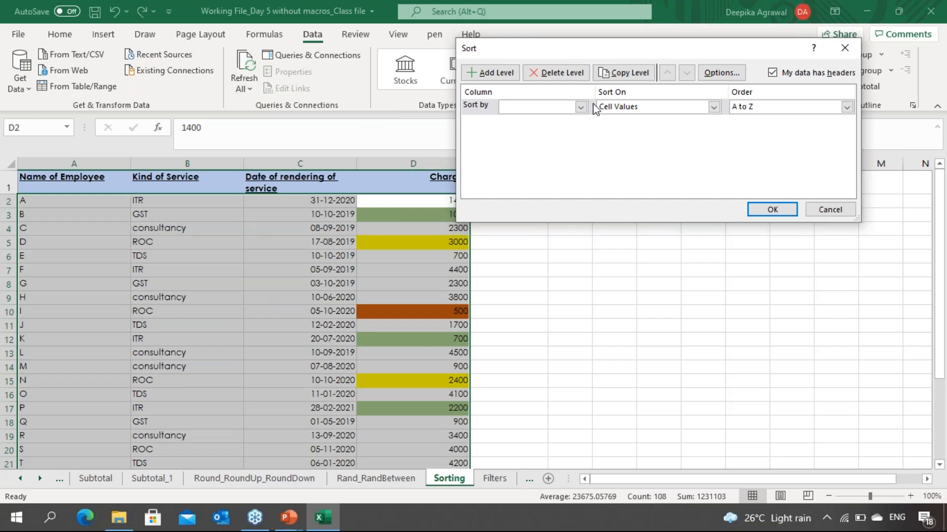
{"action": "left_click", "coordinate": [581, 107]}
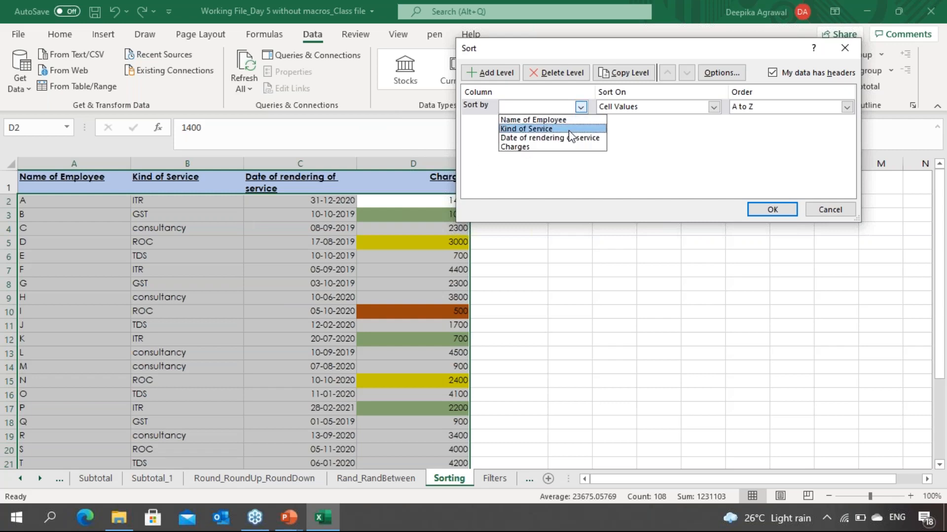
{"action": "left_click", "coordinate": [562, 120]}
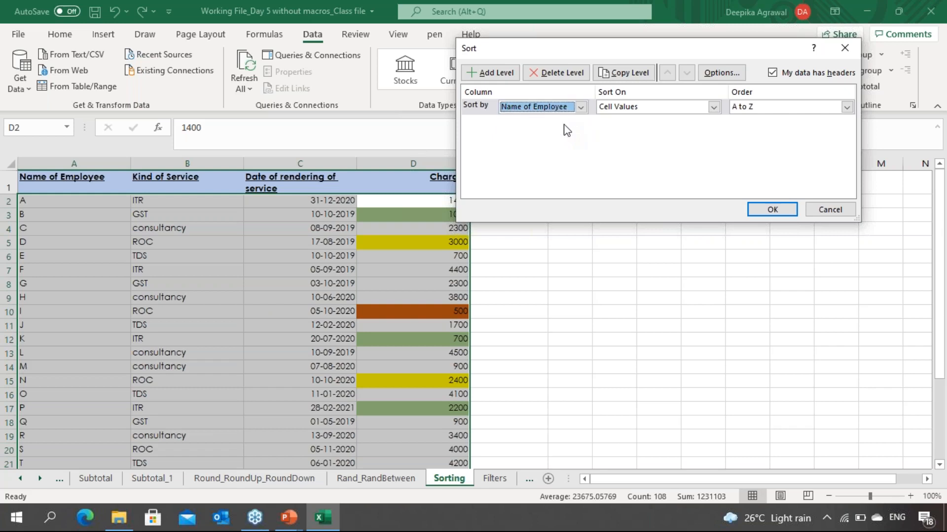
{"action": "left_click", "coordinate": [582, 108]}
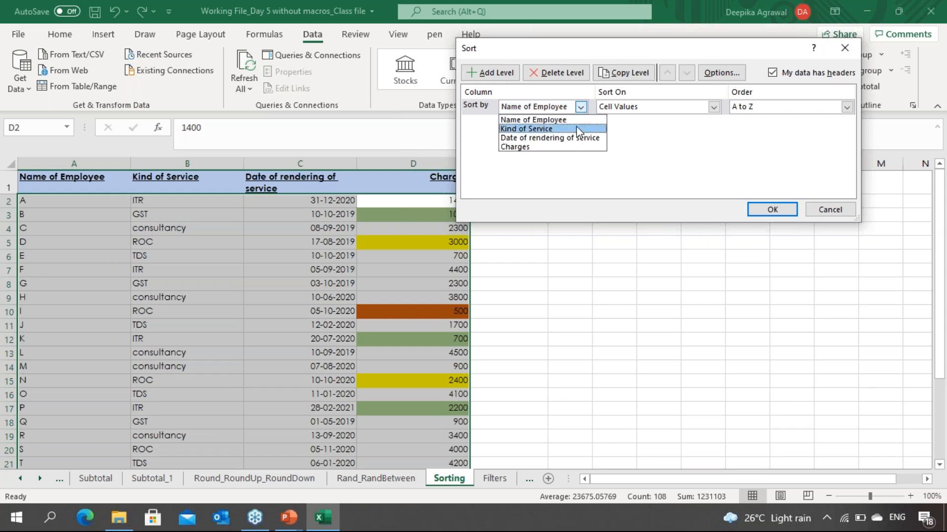
{"action": "left_click", "coordinate": [579, 128]}
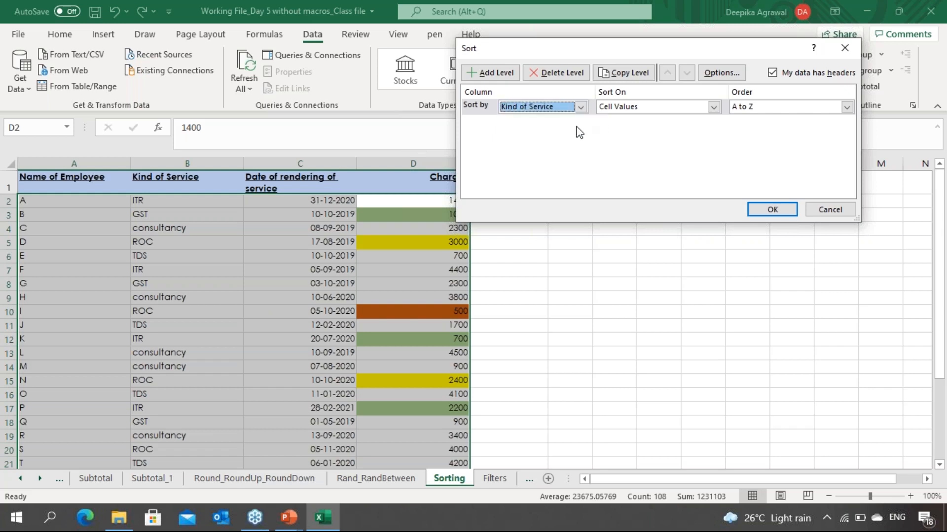
{"action": "left_click", "coordinate": [713, 107]}
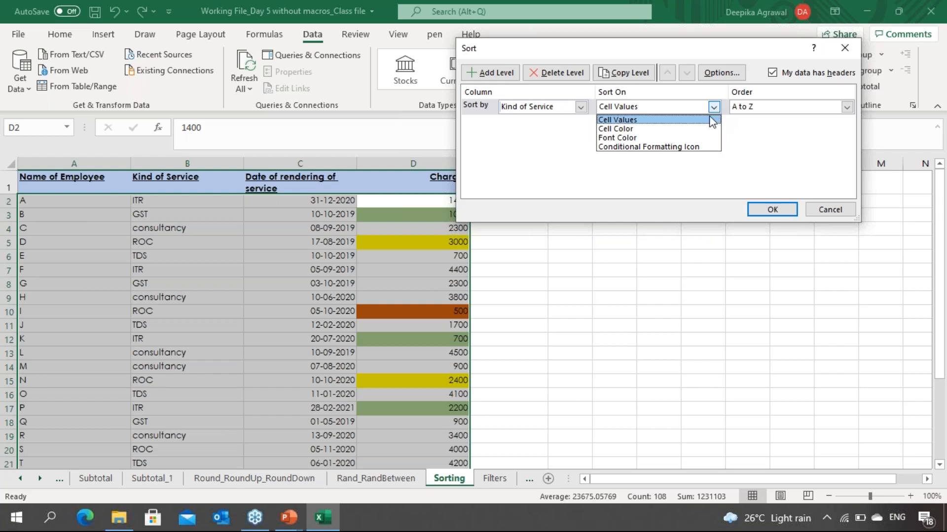
{"action": "left_click", "coordinate": [712, 120]}
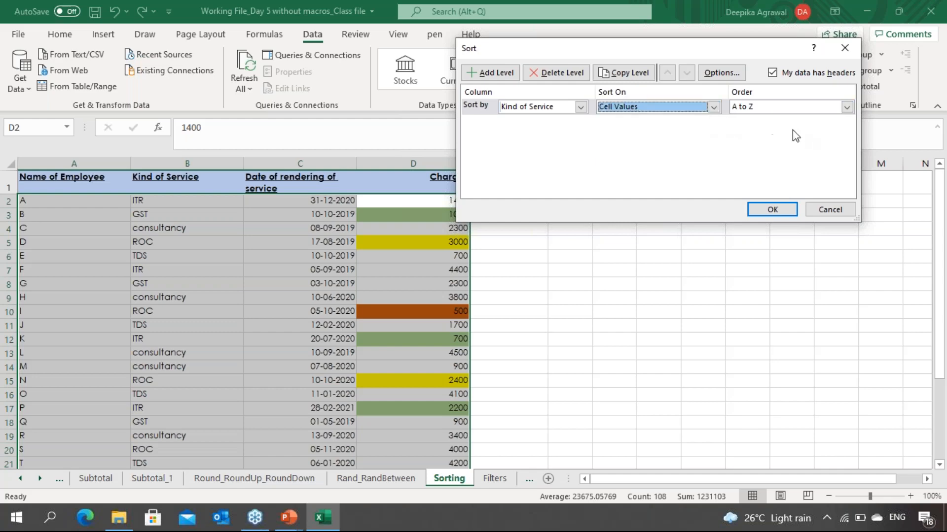
{"action": "left_click", "coordinate": [771, 210]}
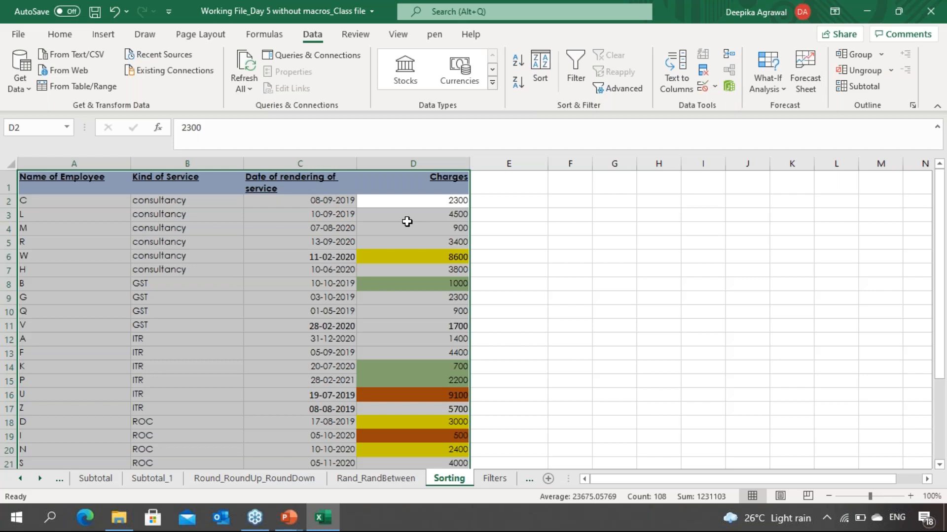
Step: Add a second sort level by Charges, smallest to largest, after Kind of Service and apply it
{"action": "left_click", "coordinate": [545, 57]}
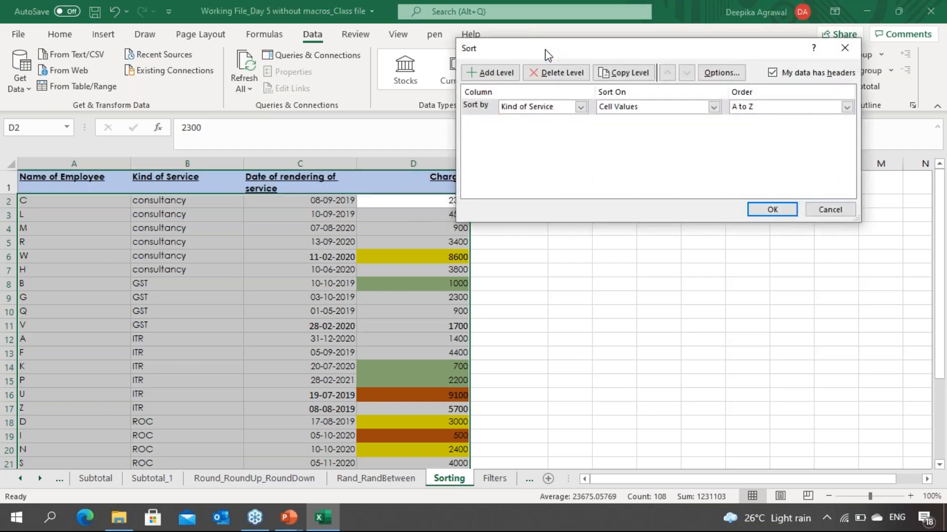
{"action": "left_click", "coordinate": [490, 73]}
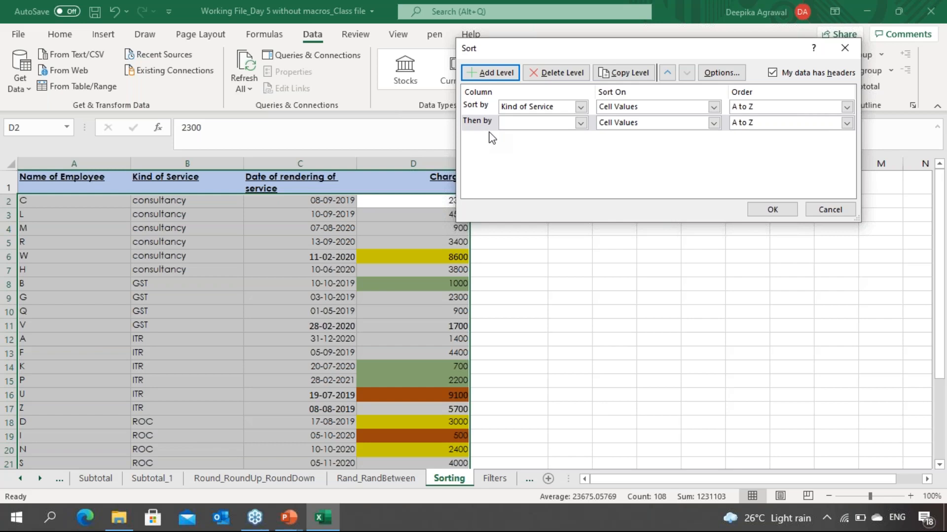
{"action": "left_click", "coordinate": [581, 123]}
{"action": "left_click", "coordinate": [567, 163]}
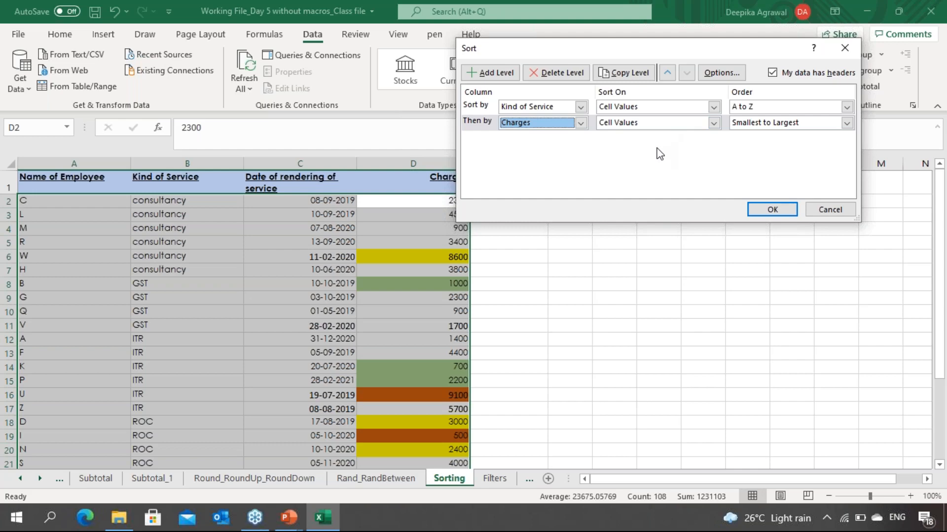
{"action": "key", "text": "Return"}
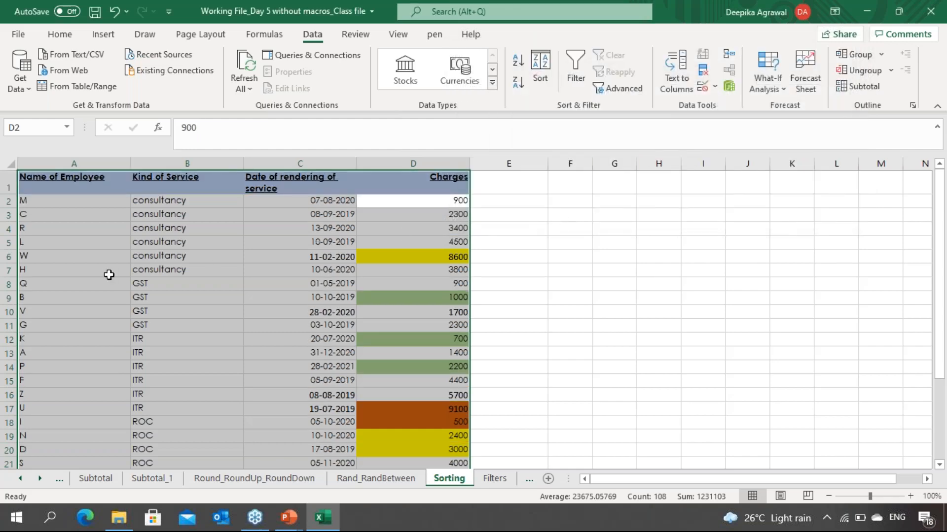
Step: Review the Charges within each Kind of Service group by selecting the group ranges
{"action": "left_click", "coordinate": [175, 201]}
{"action": "key", "text": "Down"}
{"action": "key", "text": "Down"}
{"action": "key", "text": "Down"}
{"action": "key", "text": "Down"}
{"action": "key", "text": "Down"}
{"action": "key", "text": "Up"}
{"action": "key", "text": "Up"}
{"action": "key", "text": "Up"}
{"action": "key", "text": "Up"}
{"action": "key", "text": "Up"}
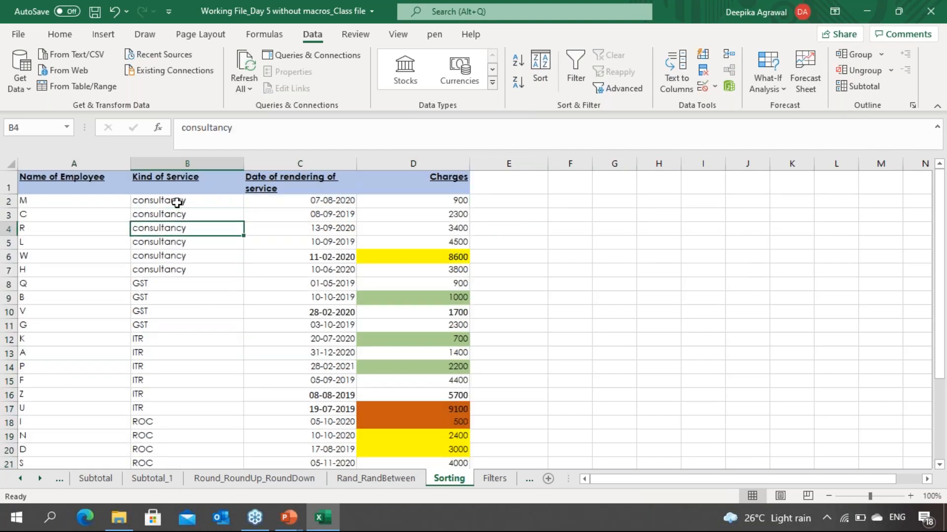
{"action": "key", "text": "Down"}
{"action": "key", "text": "Down"}
{"action": "key", "text": "Down"}
{"action": "key", "text": "Down"}
{"action": "key", "text": "Down"}
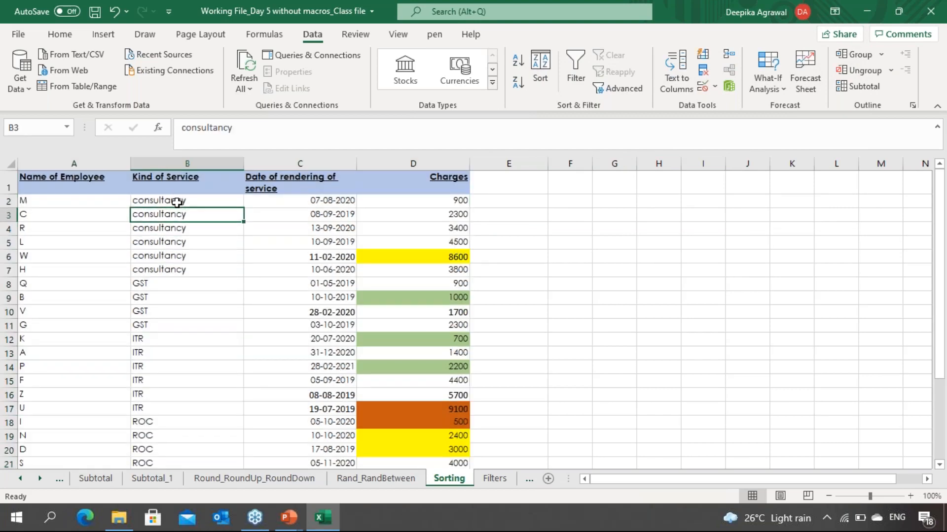
{"action": "key", "text": "Right"}
{"action": "key", "text": "Right"}
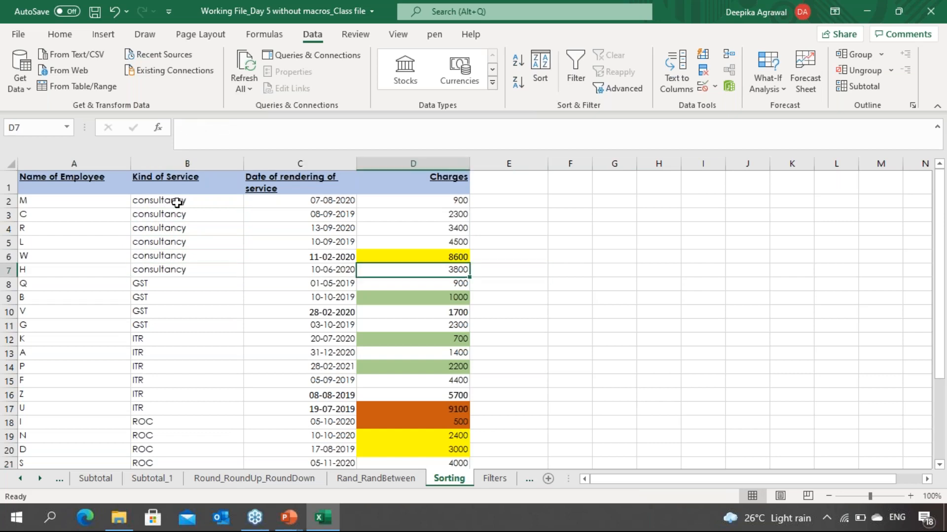
{"action": "key", "text": "Up"}
{"action": "key", "text": "Up"}
{"action": "key", "text": "Up"}
{"action": "key", "text": "Up"}
{"action": "key", "text": "Up"}
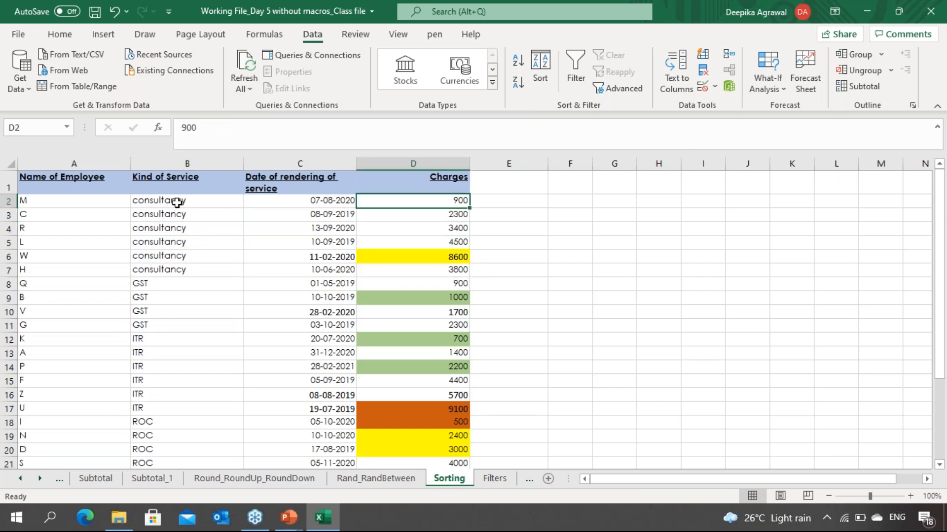
{"action": "key", "text": "shift+Down"}
{"action": "key", "text": "shift+Down"}
{"action": "key", "text": "shift+Down"}
{"action": "key", "text": "shift+Down"}
{"action": "key", "text": "shift+Down"}
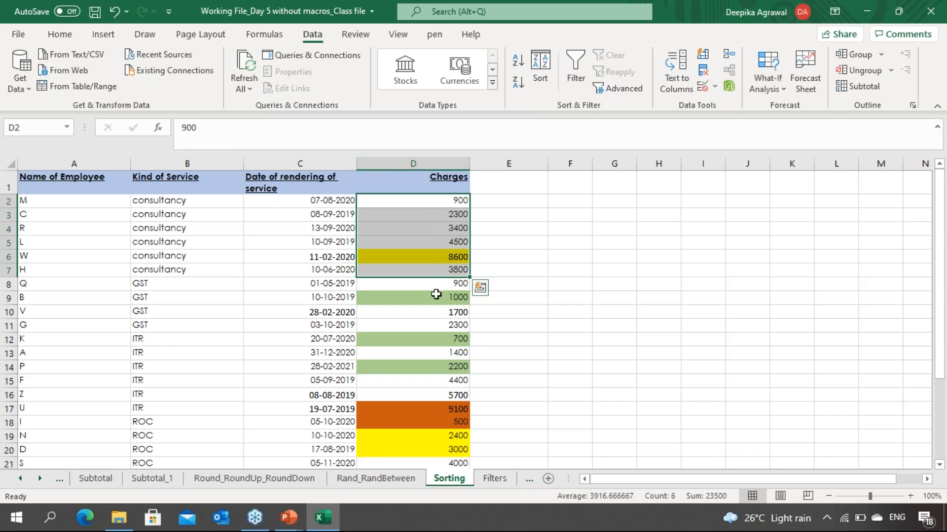
{"action": "left_click", "coordinate": [418, 286]}
{"action": "key", "text": "shift+Down"}
{"action": "key", "text": "shift+Down"}
{"action": "key", "text": "shift+Down"}
{"action": "key", "text": "shift+Down"}
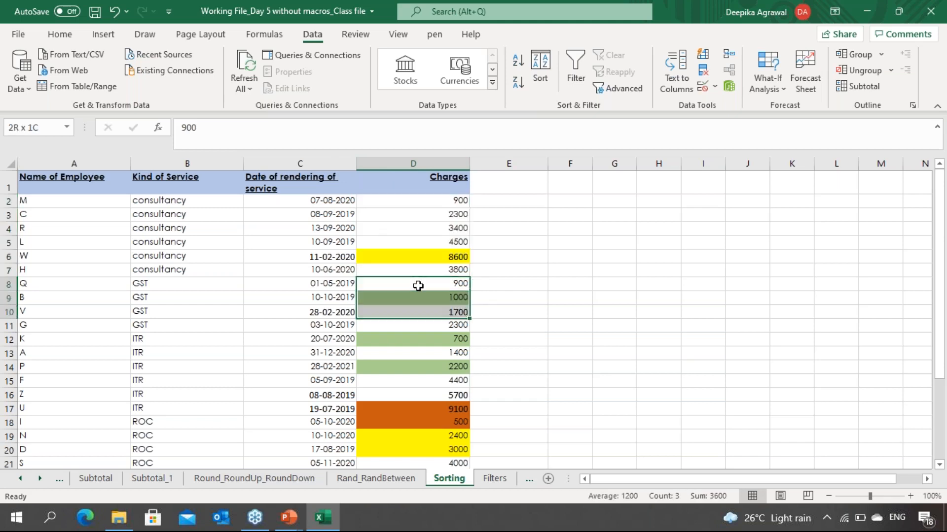
{"action": "key", "text": "shift+Up"}
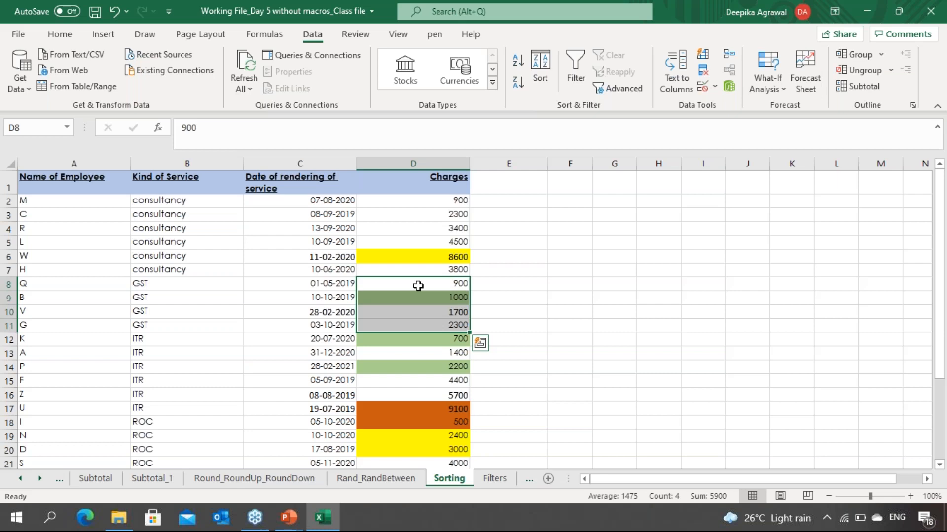
{"action": "left_click", "coordinate": [418, 285]}
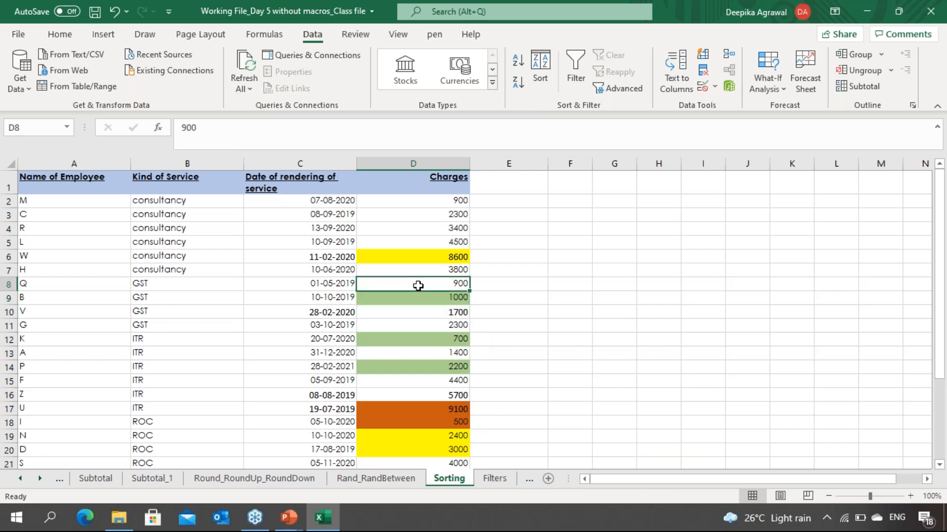
Step: Reopen the Sort dialog for all data and move the Charges level above Kind of Service
{"action": "key", "text": "ctrl+a"}
{"action": "key", "text": "alt+a"}
{"action": "key", "text": "s"}
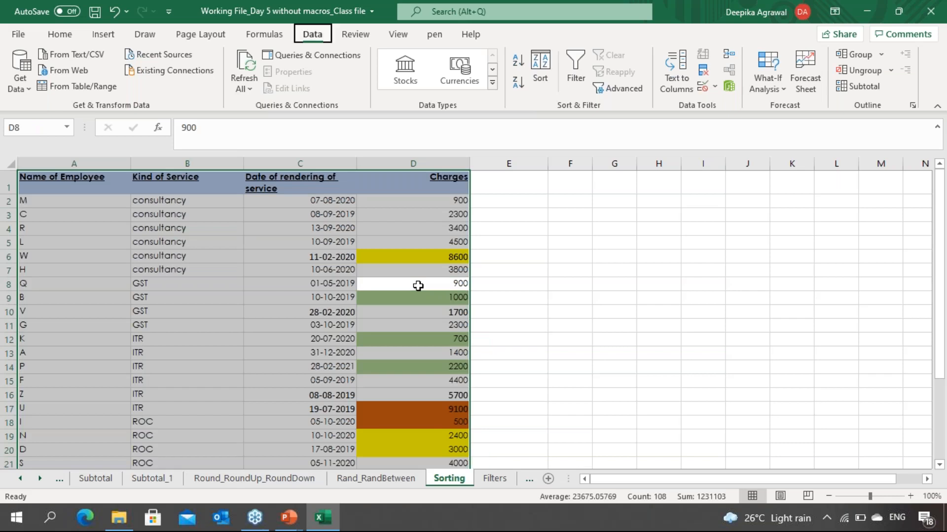
{"action": "key", "text": "s"}
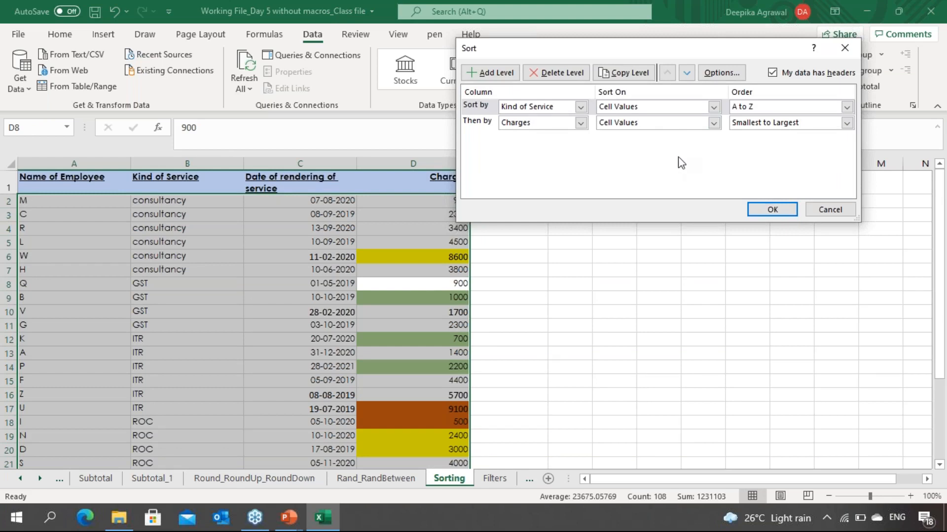
{"action": "left_click", "coordinate": [489, 123]}
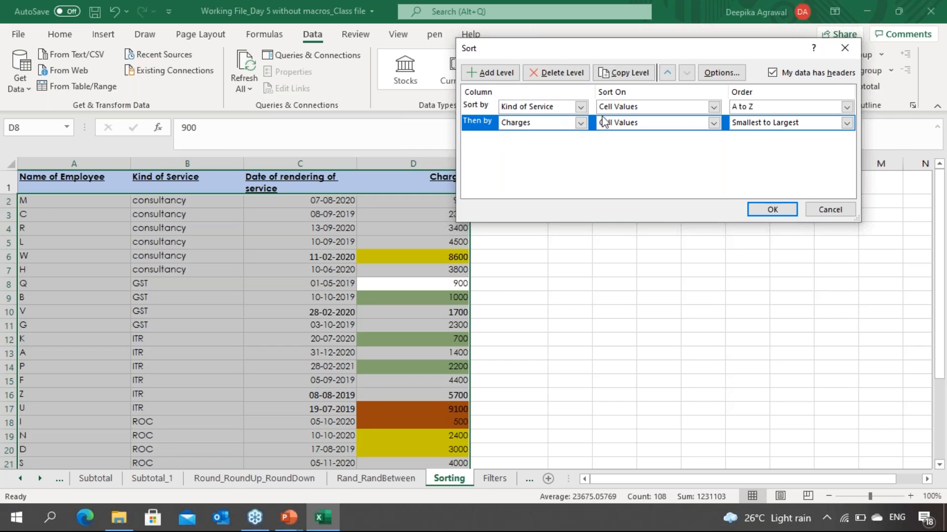
{"action": "left_click", "coordinate": [670, 72]}
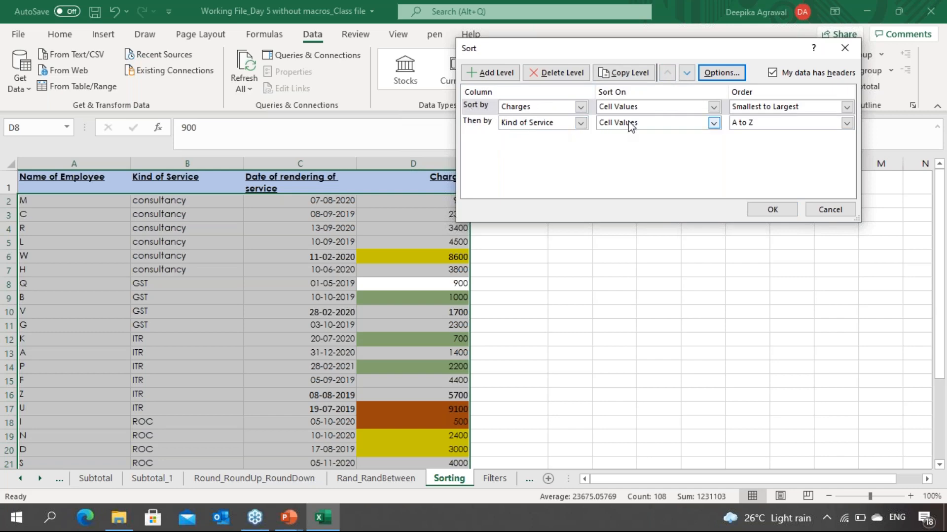
{"action": "left_click", "coordinate": [565, 126]}
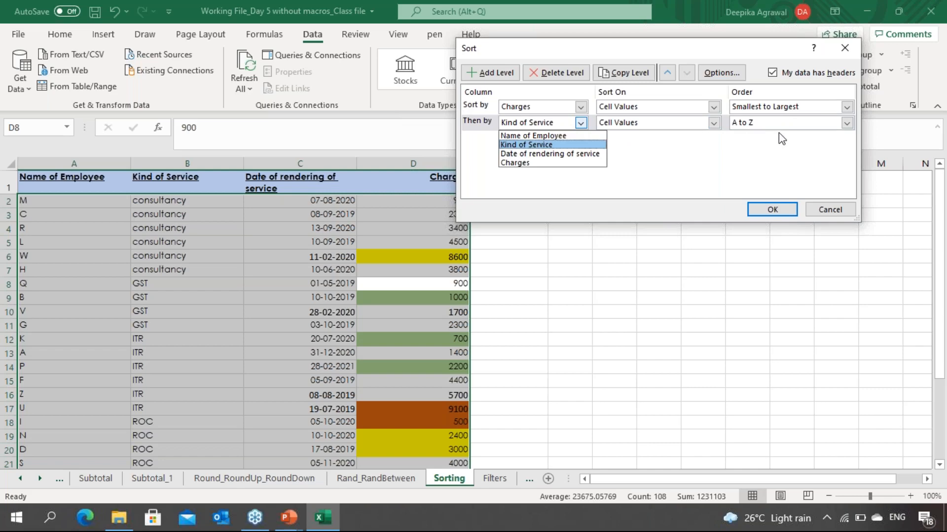
{"action": "left_click", "coordinate": [847, 118]}
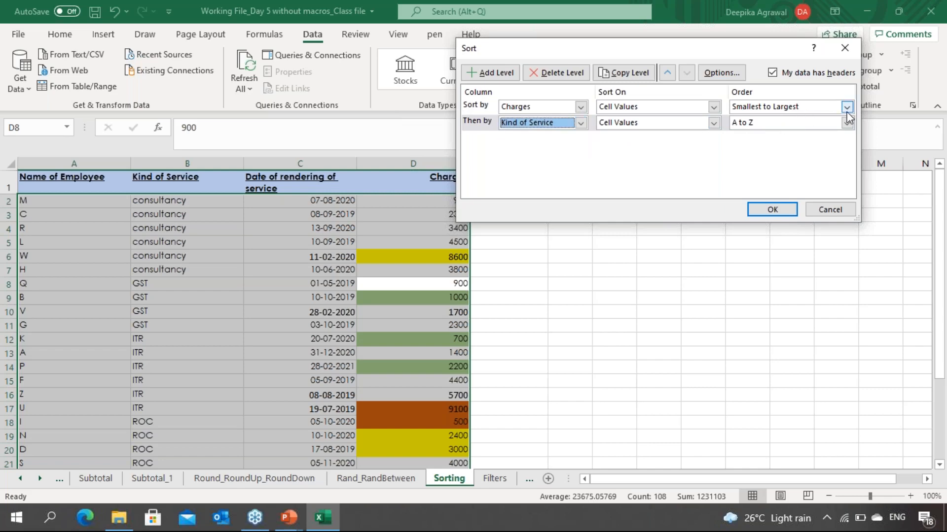
Step: Change the Charges sort level to sort on cell colour with the green colour on top
{"action": "left_click", "coordinate": [714, 107]}
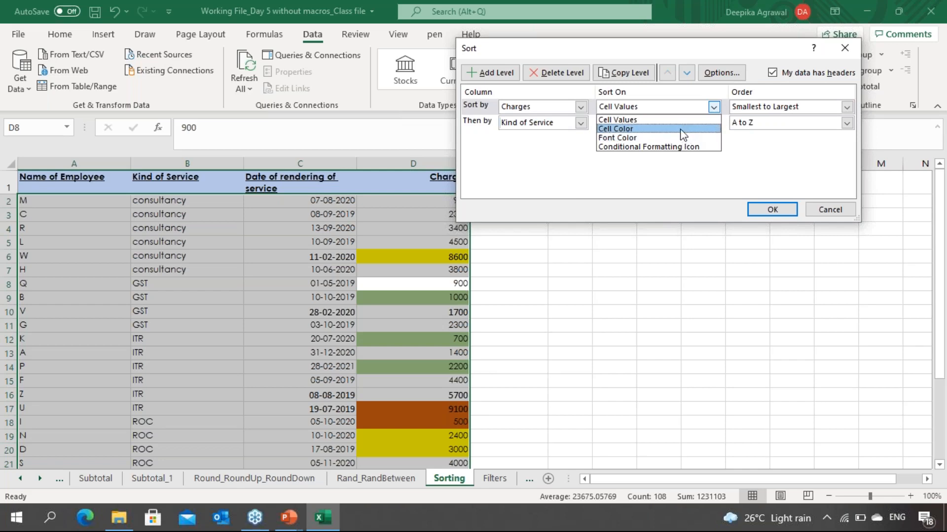
{"action": "left_click", "coordinate": [682, 129]}
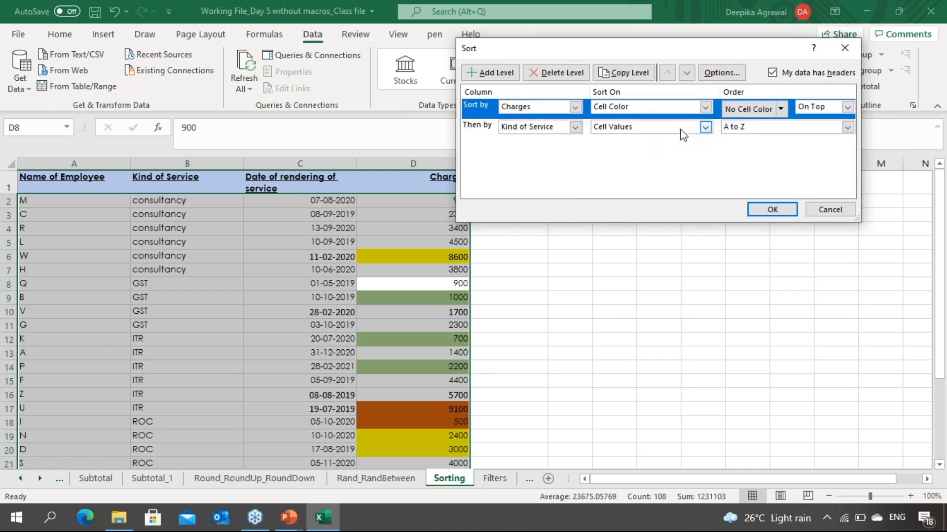
{"action": "left_click", "coordinate": [782, 109]}
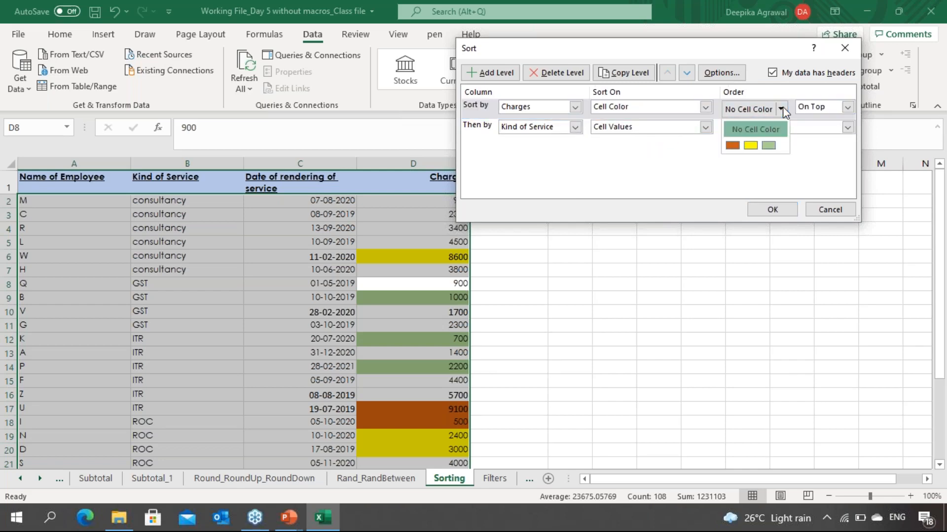
{"action": "left_click", "coordinate": [769, 146]}
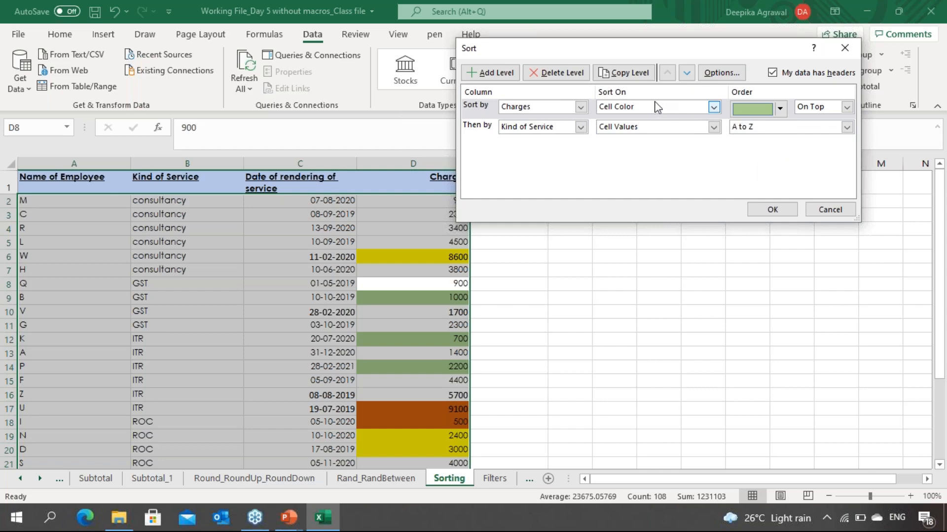
{"action": "left_click", "coordinate": [475, 108]}
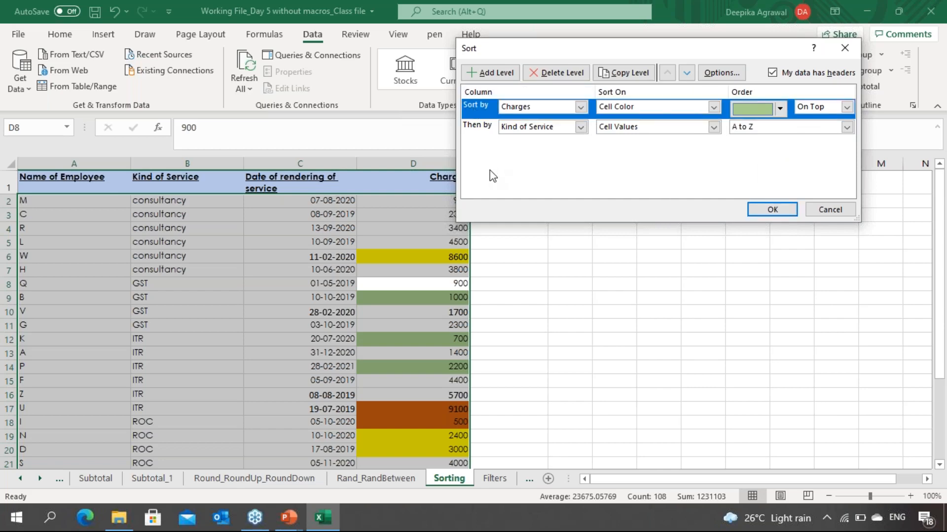
Step: Add a second Charges level sorting on cell colour with orange on bottom, then apply the sort
{"action": "left_click", "coordinate": [498, 72]}
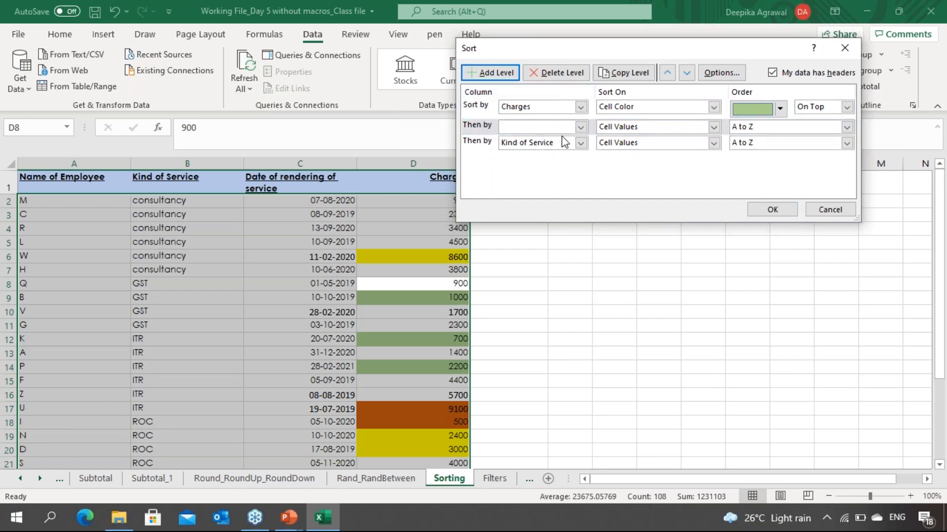
{"action": "left_click", "coordinate": [581, 128]}
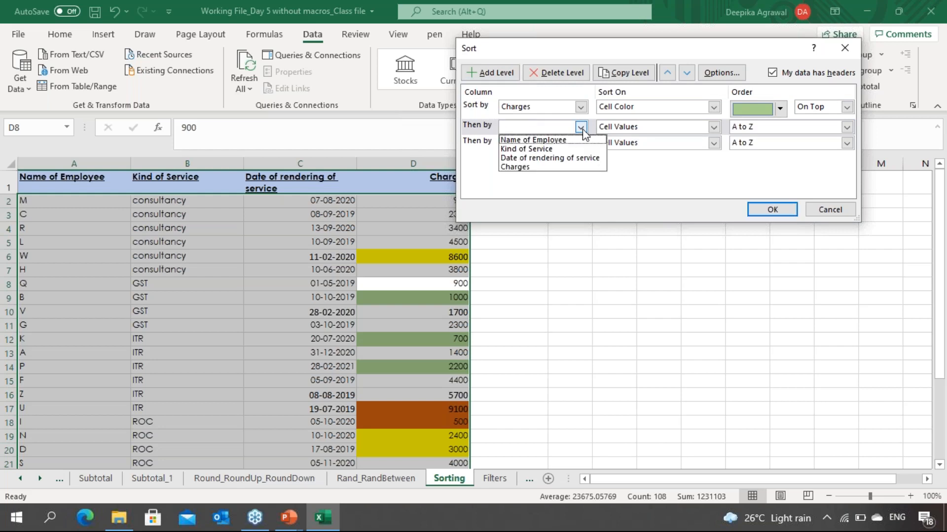
{"action": "left_click", "coordinate": [572, 167]}
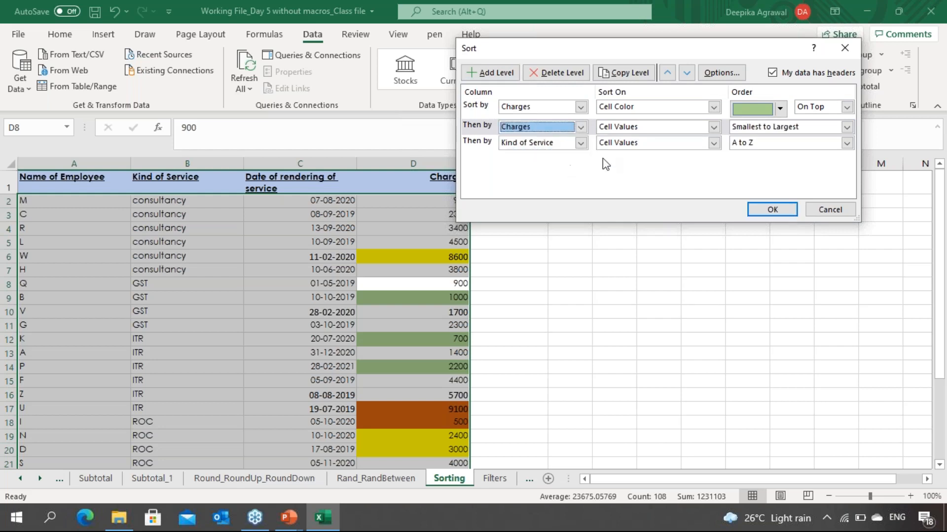
{"action": "left_click", "coordinate": [722, 127]}
{"action": "left_click", "coordinate": [714, 129]}
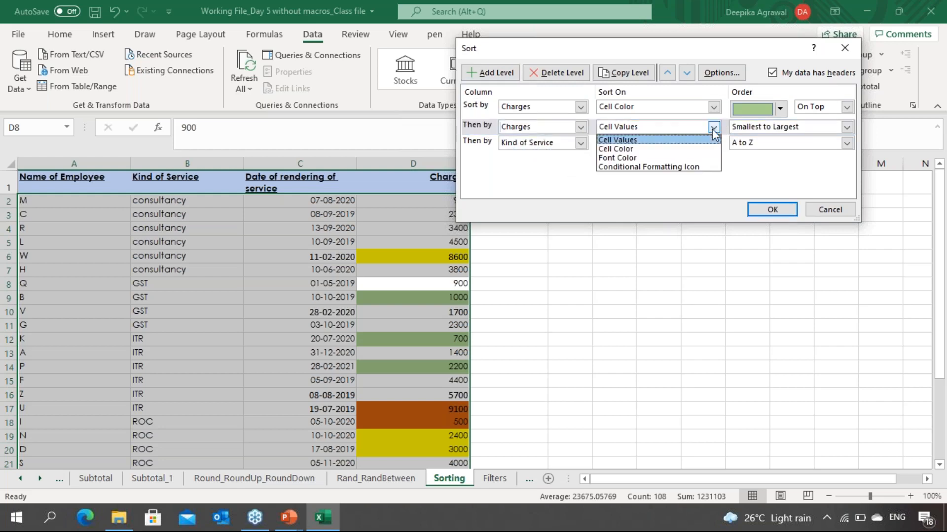
{"action": "left_click", "coordinate": [685, 150]}
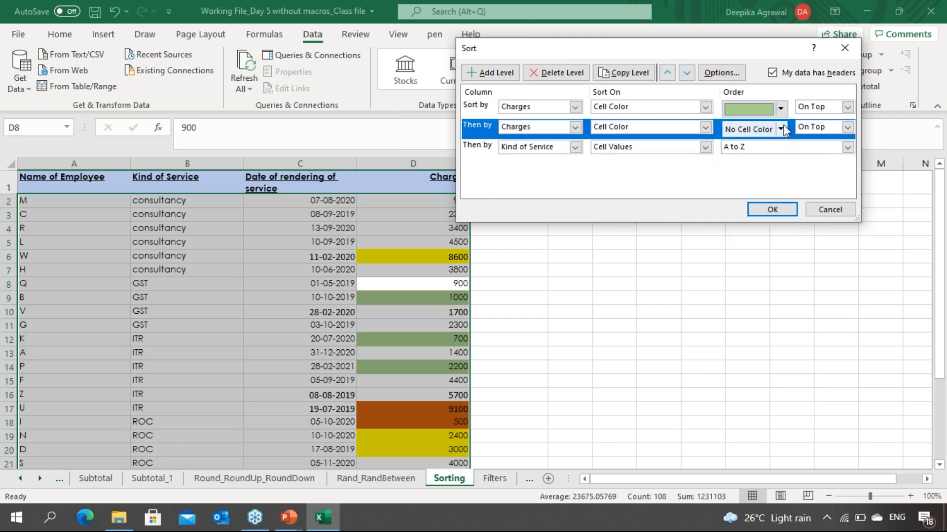
{"action": "left_click", "coordinate": [782, 129]}
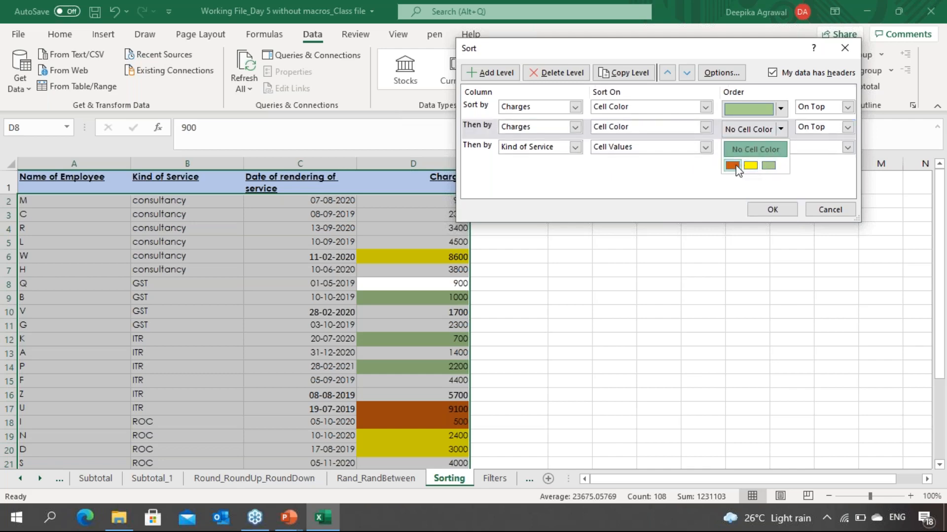
{"action": "left_click", "coordinate": [737, 167]}
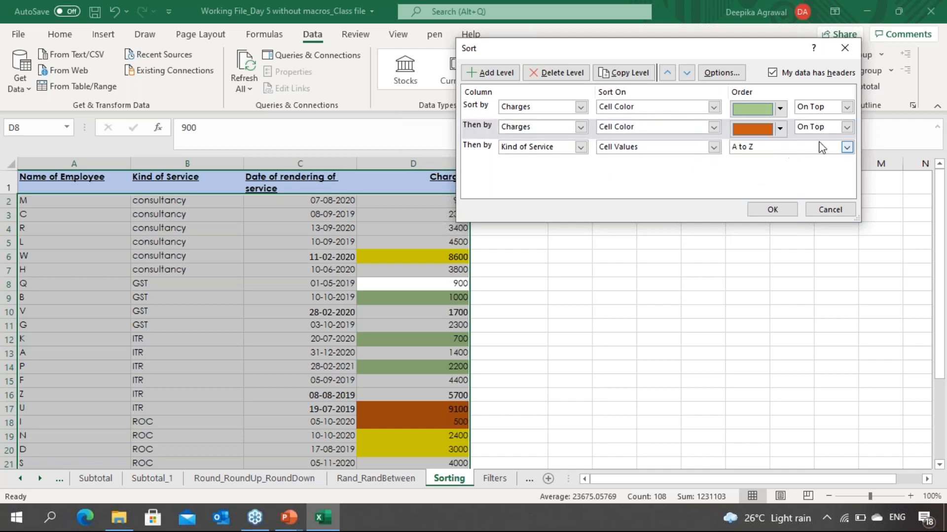
{"action": "left_click", "coordinate": [848, 127]}
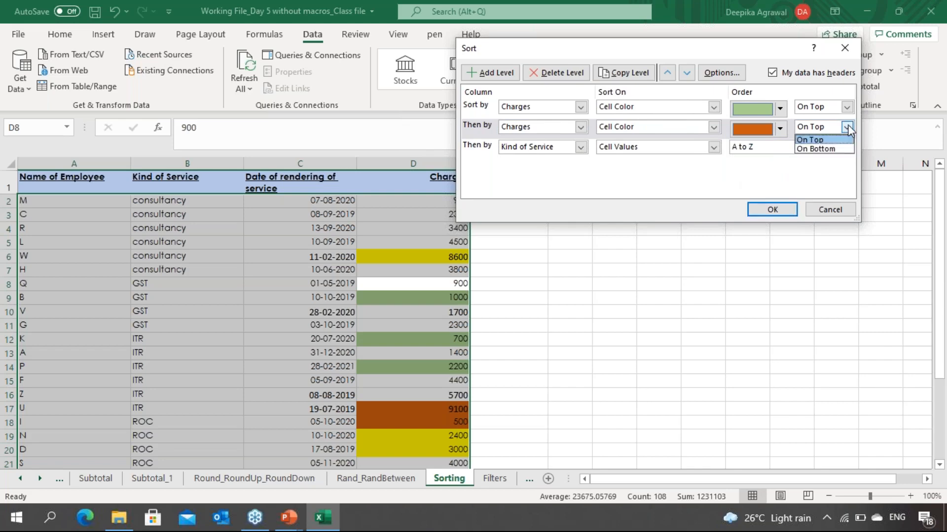
{"action": "left_click", "coordinate": [819, 149]}
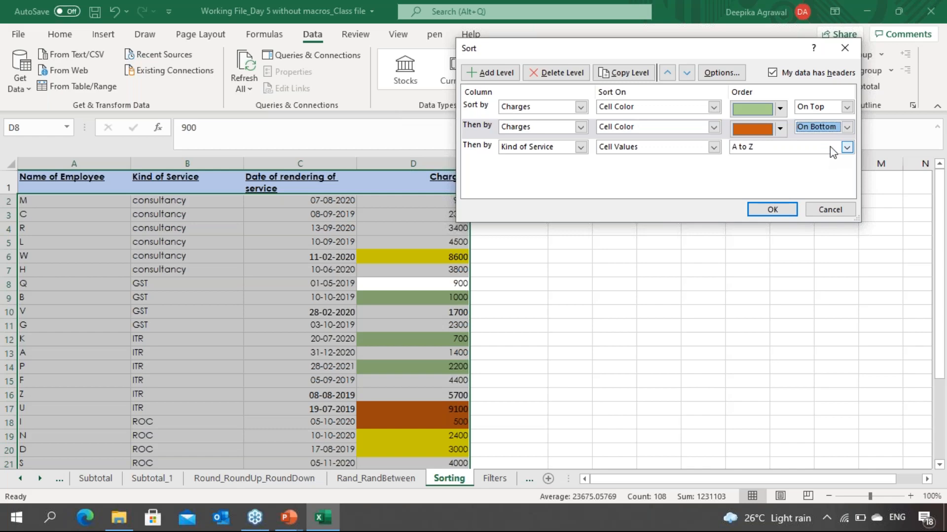
{"action": "left_click", "coordinate": [830, 146]}
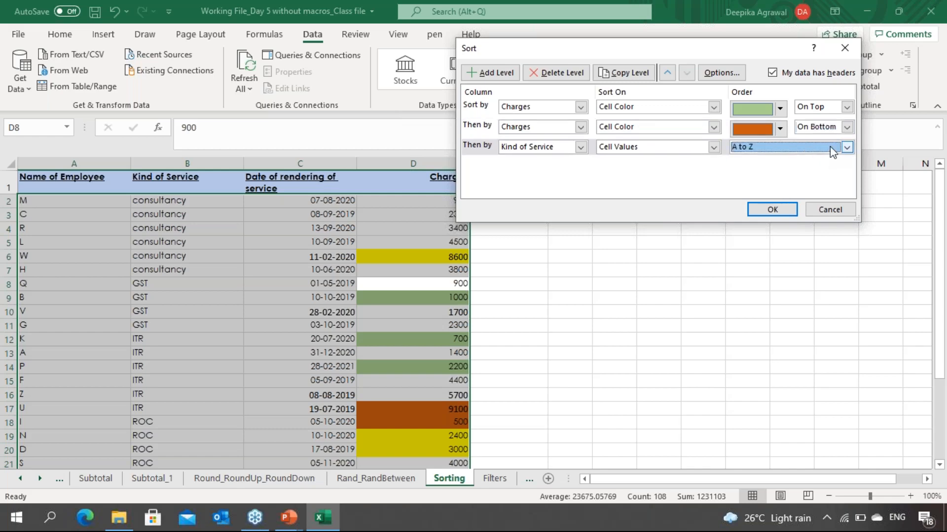
{"action": "left_click", "coordinate": [777, 209]}
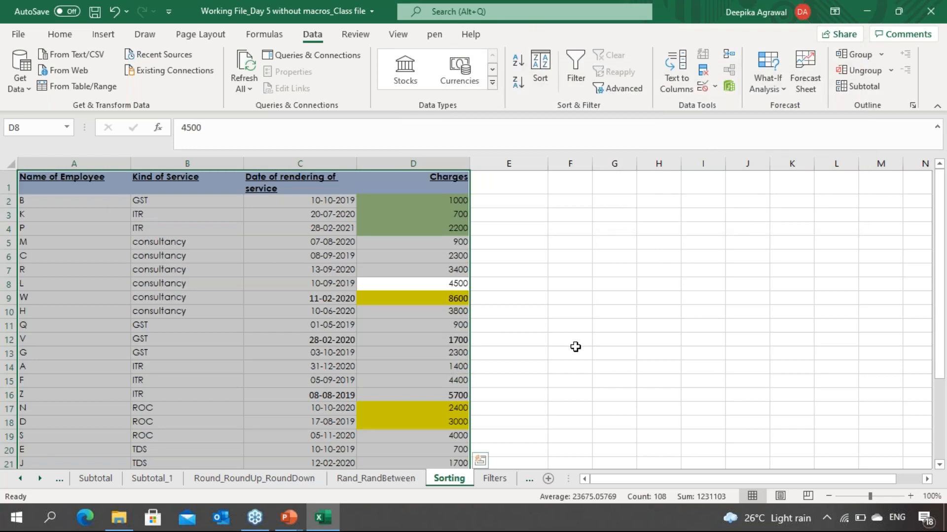
Step: Review the colour-sorted Charges column by stepping through its cells
{"action": "left_click", "coordinate": [432, 386]}
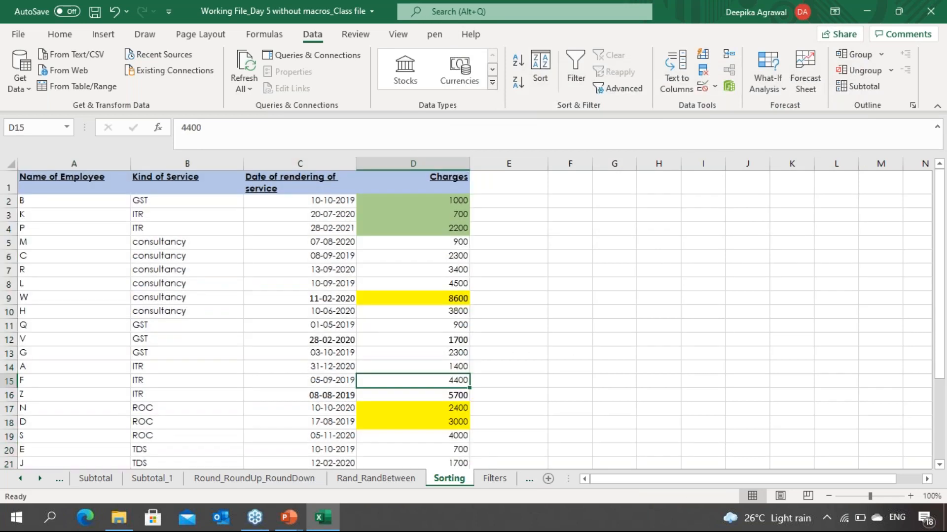
{"action": "key", "text": "Down"}
{"action": "key", "text": "Down"}
{"action": "key", "text": "Down"}
{"action": "key", "text": "Down"}
{"action": "key", "text": "Down"}
{"action": "key", "text": "Down"}
{"action": "key", "text": "Down"}
{"action": "key", "text": "Down"}
{"action": "key", "text": "Down"}
{"action": "key", "text": "Down"}
{"action": "key", "text": "Down"}
{"action": "key", "text": "Down"}
{"action": "key", "text": "Down"}
{"action": "key", "text": "Down"}
{"action": "key", "text": "Down"}
{"action": "key", "text": "Down"}
{"action": "key", "text": "Down"}
{"action": "key", "text": "Down"}
{"action": "key", "text": "Down"}
{"action": "key", "text": "Down"}
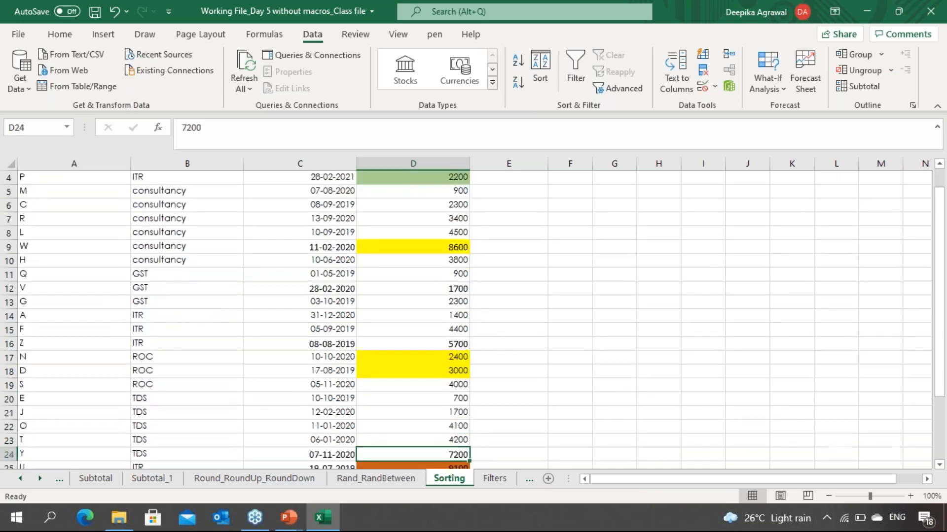
{"action": "key", "text": "Down"}
{"action": "key", "text": "Down"}
{"action": "key", "text": "Down"}
{"action": "key", "text": "Down"}
{"action": "key", "text": "Up"}
{"action": "key", "text": "Up"}
{"action": "key", "text": "Up"}
{"action": "key", "text": "Up"}
{"action": "key", "text": "Up"}
{"action": "key", "text": "Up"}
{"action": "key", "text": "Up"}
{"action": "key", "text": "Up"}
{"action": "key", "text": "Up"}
{"action": "key", "text": "Up"}
{"action": "key", "text": "Up"}
{"action": "key", "text": "Up"}
{"action": "key", "text": "Up"}
{"action": "key", "text": "Up"}
{"action": "key", "text": "Up"}
{"action": "key", "text": "Up"}
{"action": "key", "text": "Up"}
{"action": "key", "text": "Up"}
{"action": "key", "text": "Up"}
{"action": "key", "text": "Up"}
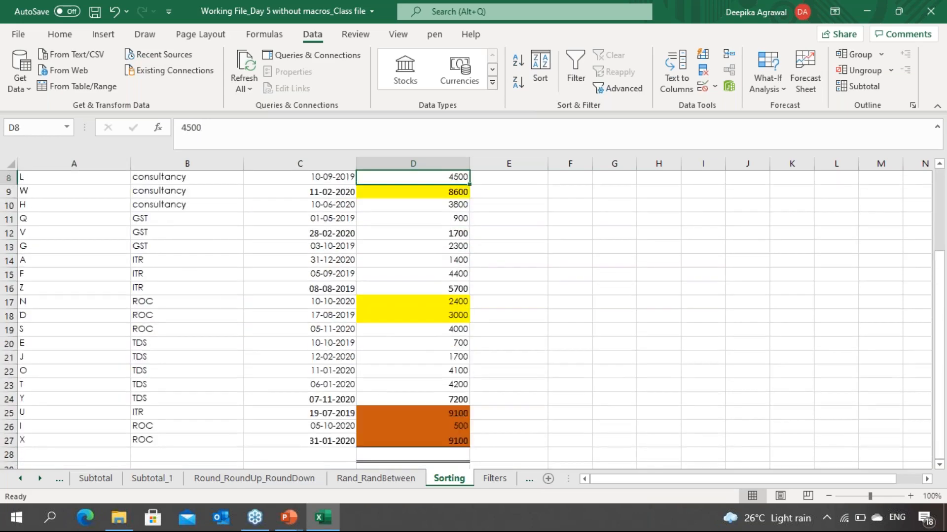
{"action": "key", "text": "Up"}
{"action": "key", "text": "Up"}
{"action": "key", "text": "Up"}
{"action": "key", "text": "Up"}
{"action": "key", "text": "Up"}
{"action": "key", "text": "Up"}
{"action": "key", "text": "Down"}
{"action": "key", "text": "Down"}
{"action": "key", "text": "Down"}
{"action": "key", "text": "Down"}
{"action": "key", "text": "Down"}
{"action": "key", "text": "Down"}
{"action": "key", "text": "Down"}
{"action": "key", "text": "Down"}
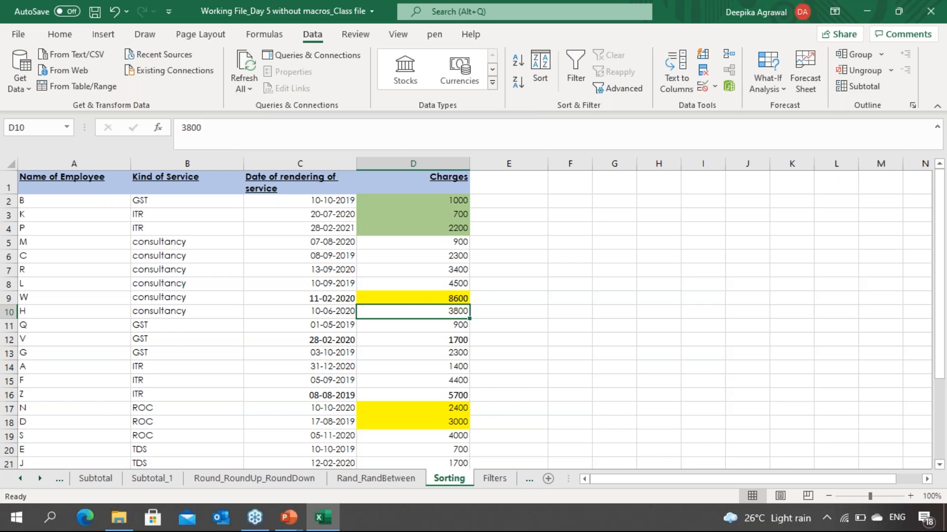
{"action": "key", "text": "Up"}
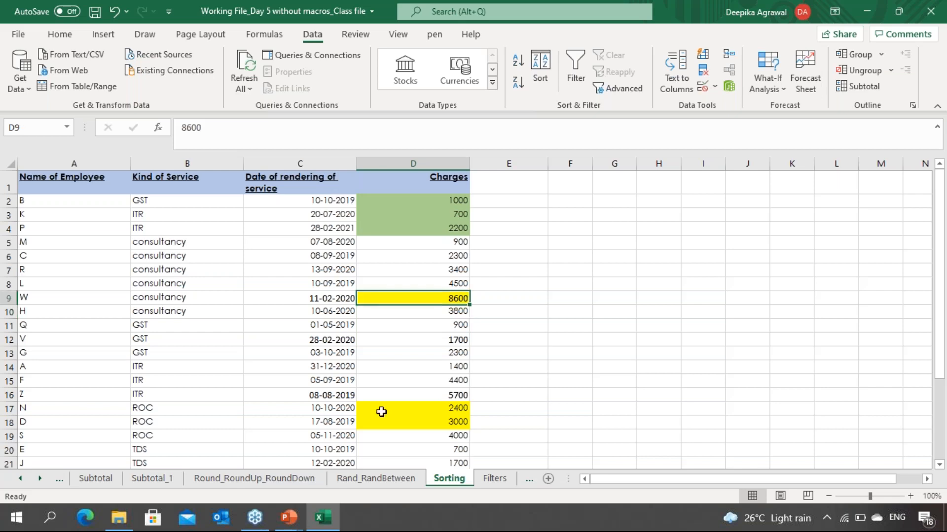
{"action": "left_click", "coordinate": [63, 26]}
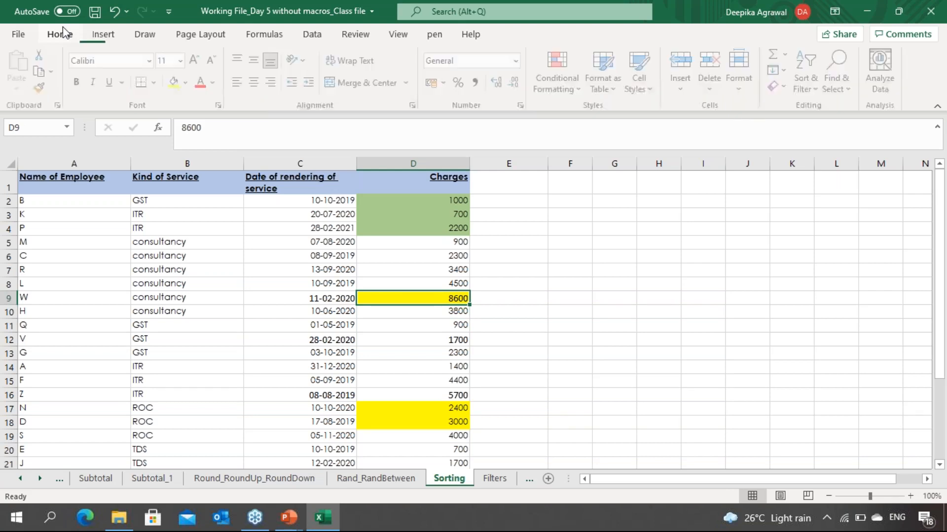
{"action": "key", "text": "Up"}
{"action": "key", "text": "Up"}
{"action": "key", "text": "Up"}
{"action": "key", "text": "Up"}
{"action": "key", "text": "Up"}
{"action": "key", "text": "Up"}
{"action": "key", "text": "Down"}
{"action": "key", "text": "Down"}
{"action": "key", "text": "Down"}
{"action": "key", "text": "Down"}
{"action": "key", "text": "Down"}
{"action": "key", "text": "Down"}
{"action": "key", "text": "Down"}
{"action": "key", "text": "Down"}
{"action": "key", "text": "Down"}
{"action": "key", "text": "Down"}
{"action": "key", "text": "Down"}
{"action": "key", "text": "Down"}
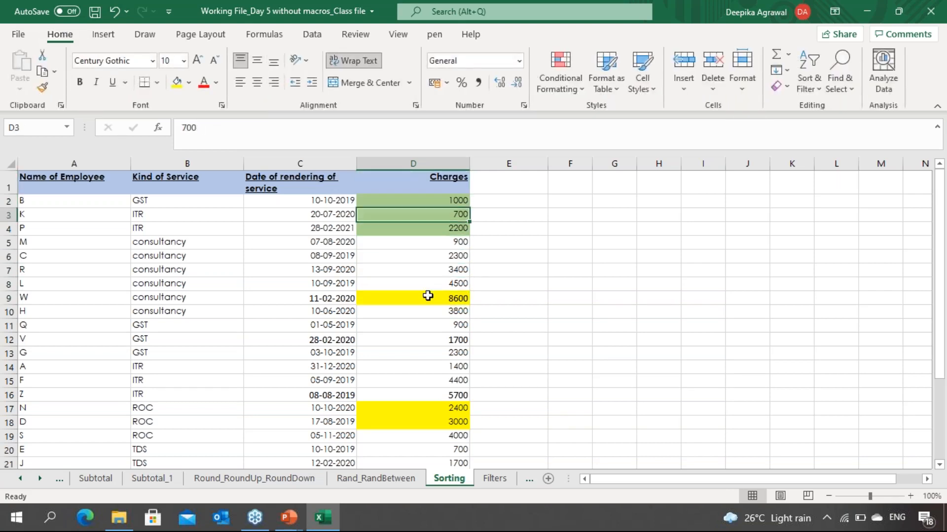
{"action": "key", "text": "Up"}
{"action": "key", "text": "Up"}
{"action": "key", "text": "Up"}
{"action": "key", "text": "Up"}
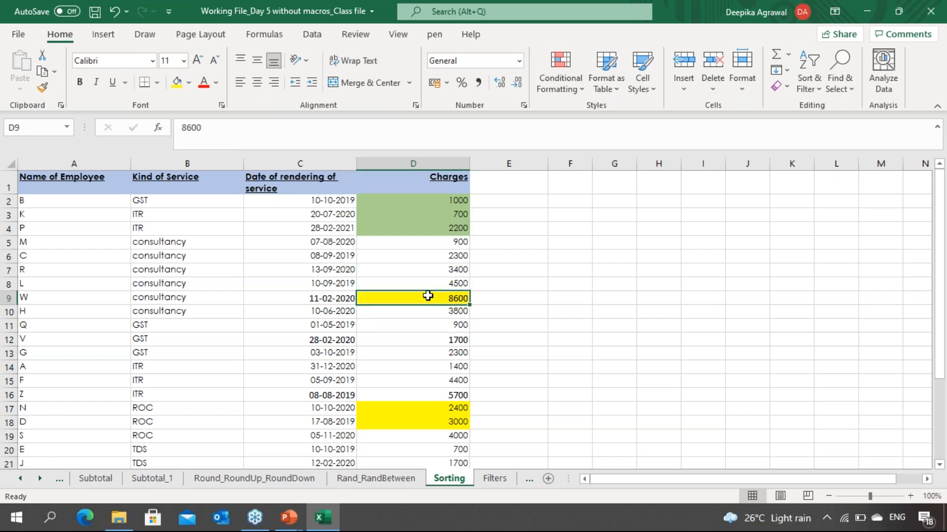
Step: Undo the cell colour sort
{"action": "key", "text": "ctrl+z"}
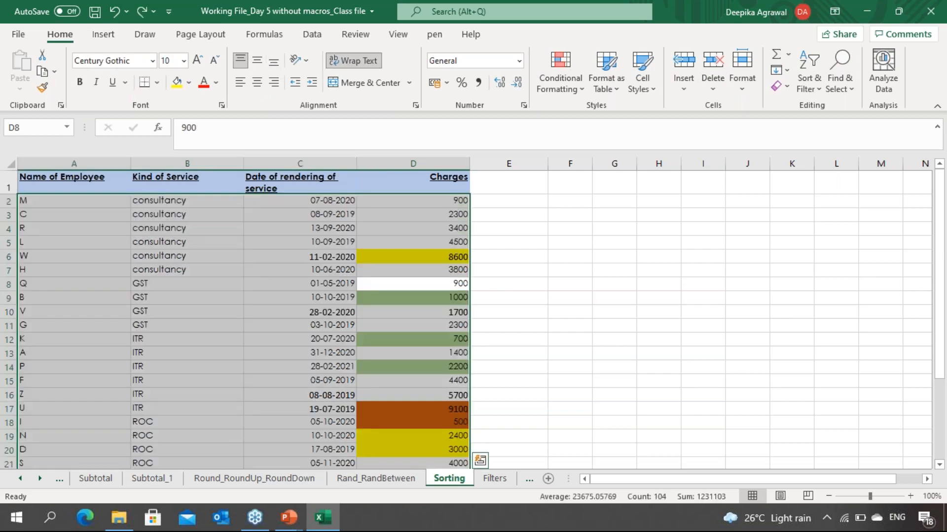
{"action": "key", "text": "Down"}
{"action": "key", "text": "Up"}
{"action": "key", "text": "Up"}
{"action": "key", "text": "Up"}
{"action": "key", "text": "Up"}
{"action": "key", "text": "Down"}
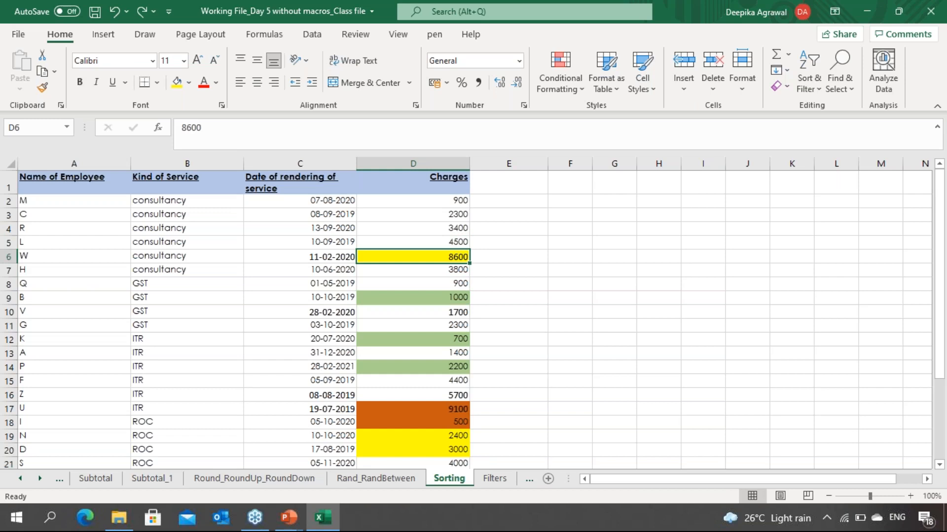
Step: Examine the Charges cells and their fill colours within the consultancy rows
{"action": "key", "text": "Left"}
{"action": "key", "text": "Up"}
{"action": "key", "text": "Right"}
{"action": "key", "text": "Up"}
{"action": "key", "text": "Up"}
{"action": "key", "text": "Up"}
{"action": "key", "text": "Down"}
{"action": "key", "text": "Down"}
{"action": "key", "text": "Down"}
{"action": "key", "text": "Down"}
{"action": "key", "text": "Down"}
{"action": "key", "text": "Up"}
{"action": "key", "text": "Down"}
{"action": "key", "text": "Up"}
{"action": "key", "text": "Up"}
{"action": "key", "text": "Up"}
{"action": "key", "text": "Up"}
{"action": "key", "text": "Up"}
{"action": "key", "text": "Down"}
{"action": "key", "text": "Down"}
{"action": "key", "text": "Down"}
{"action": "key", "text": "Down"}
{"action": "key", "text": "Down"}
{"action": "key", "text": "Down"}
{"action": "key", "text": "Down"}
{"action": "key", "text": "Down"}
{"action": "key", "text": "Down"}
{"action": "key", "text": "Up"}
{"action": "key", "text": "Up"}
{"action": "key", "text": "Up"}
{"action": "key", "text": "Up"}
{"action": "key", "text": "Up"}
{"action": "key", "text": "Up"}
{"action": "key", "text": "Up"}
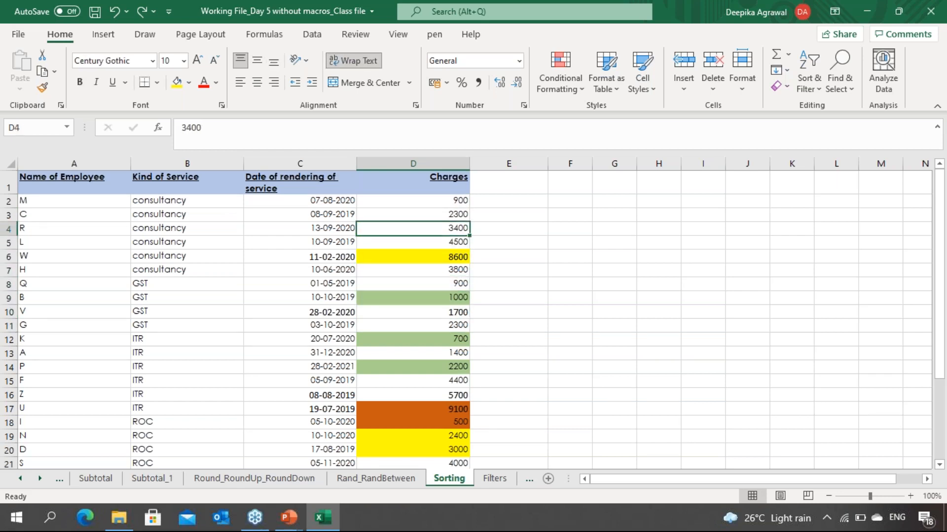
{"action": "key", "text": "Down"}
{"action": "key", "text": "Down"}
{"action": "key", "text": "Down"}
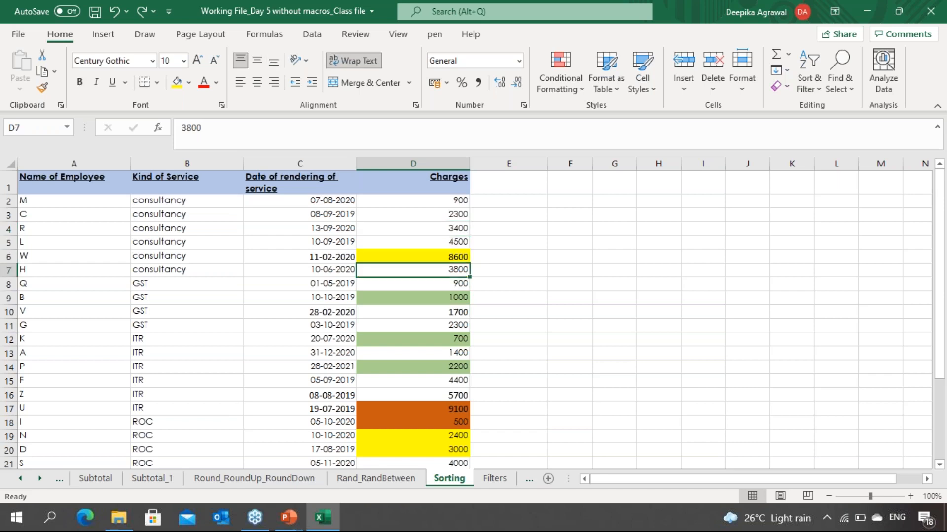
{"action": "key", "text": "Up"}
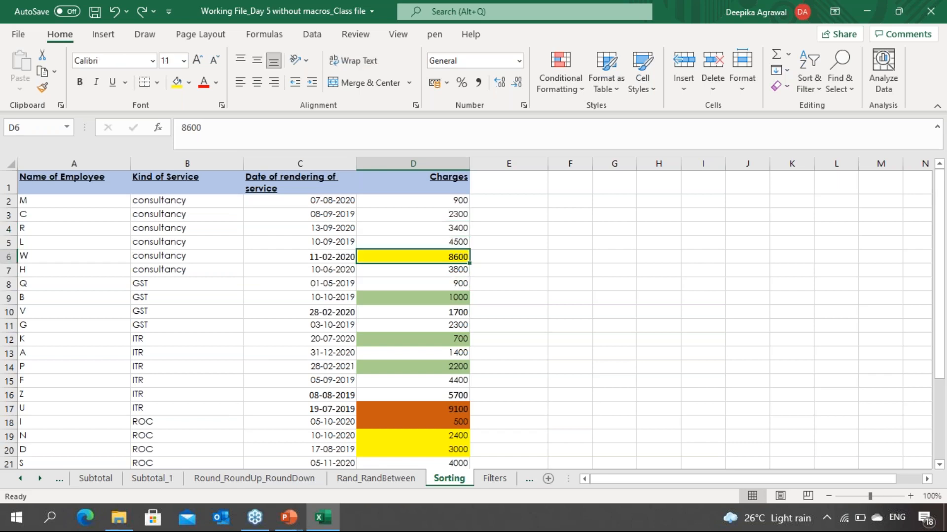
{"action": "key", "text": "Down"}
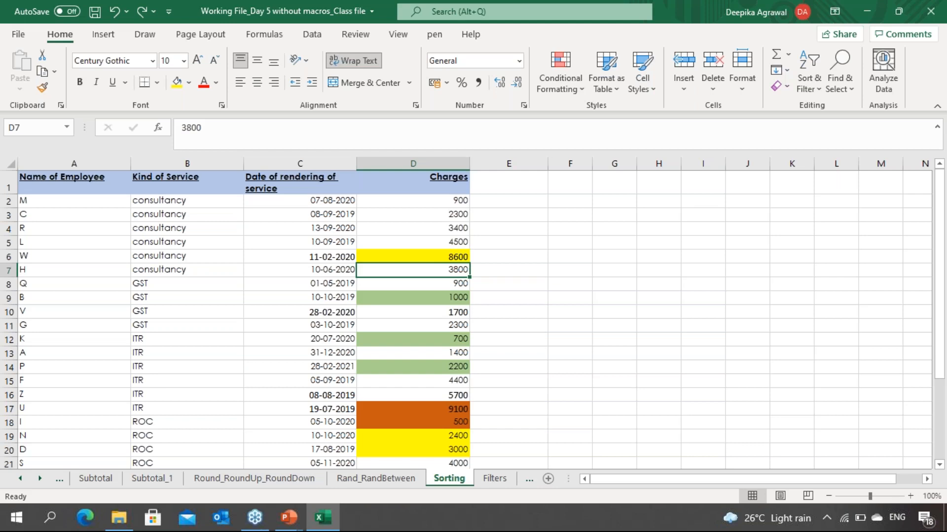
{"action": "key", "text": "Up"}
{"action": "key", "text": "Up"}
{"action": "key", "text": "Up"}
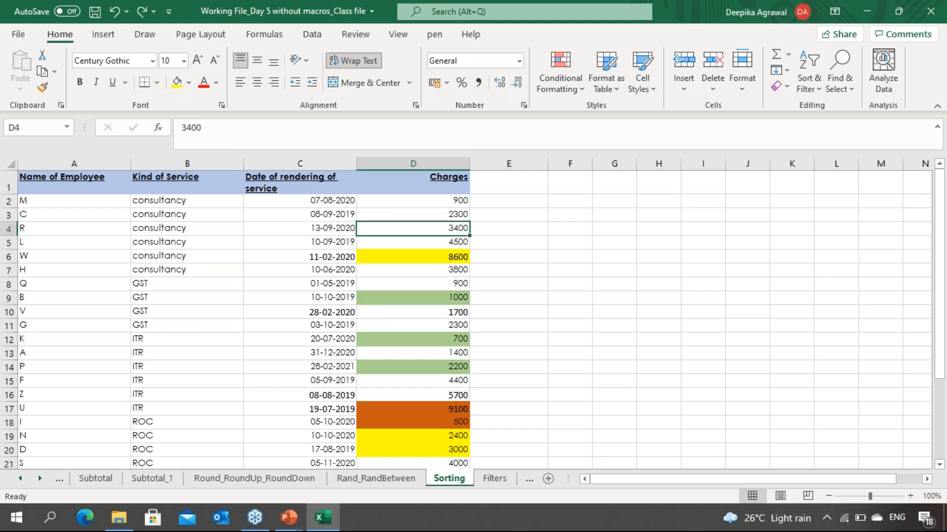
{"action": "key", "text": "Down"}
{"action": "key", "text": "Down"}
{"action": "key", "text": "Down"}
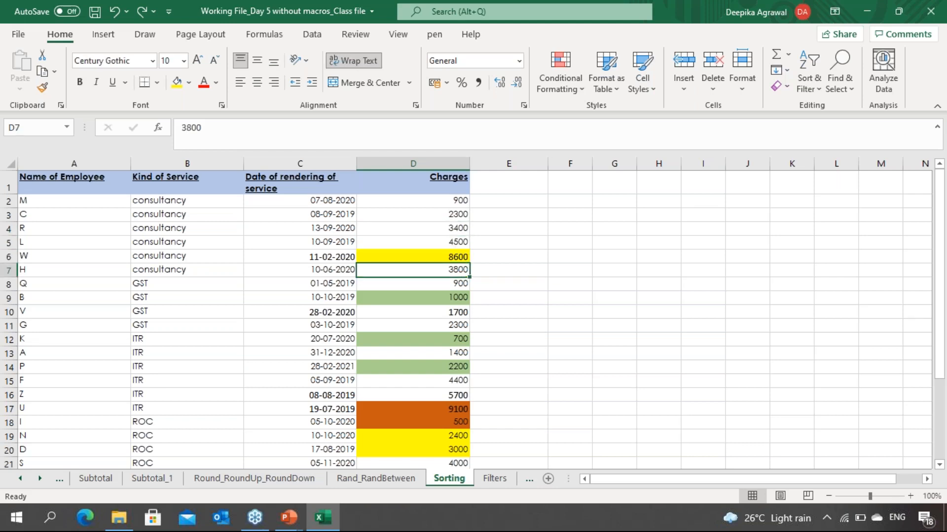
{"action": "key", "text": "Up"}
{"action": "key", "text": "Up"}
{"action": "key", "text": "Up"}
{"action": "key", "text": "Up"}
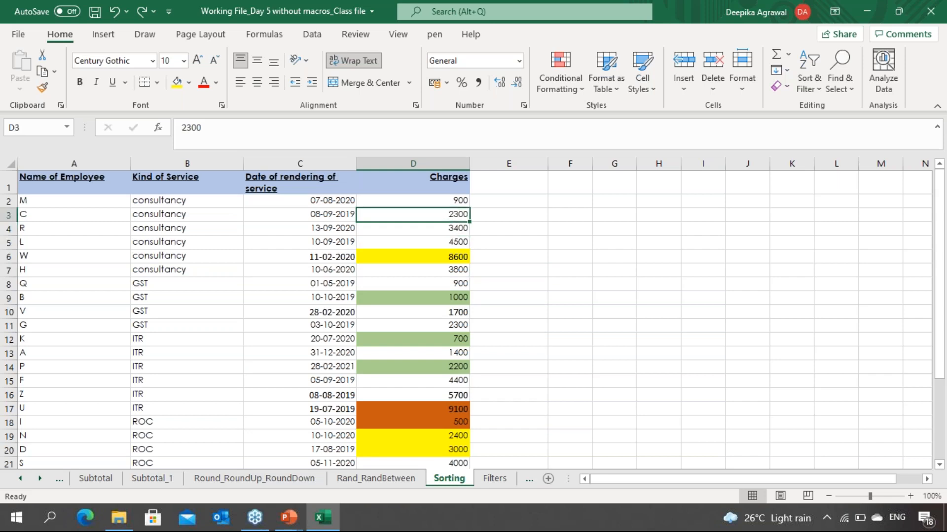
{"action": "key", "text": "Down"}
{"action": "key", "text": "Down"}
{"action": "key", "text": "Down"}
{"action": "key", "text": "Down"}
{"action": "key", "text": "Down"}
{"action": "key", "text": "Down"}
{"action": "key", "text": "Down"}
{"action": "key", "text": "Down"}
{"action": "key", "text": "Up"}
{"action": "key", "text": "Up"}
{"action": "key", "text": "Up"}
{"action": "key", "text": "Up"}
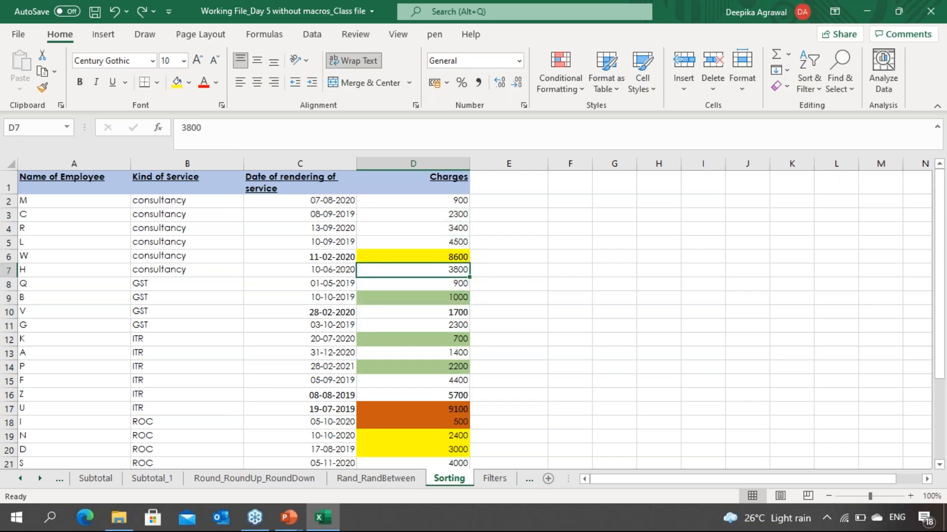
Step: Convert the Charges column to numbers with Text to Columns, choosing the General column data format
{"action": "key", "text": "ctrl+space"}
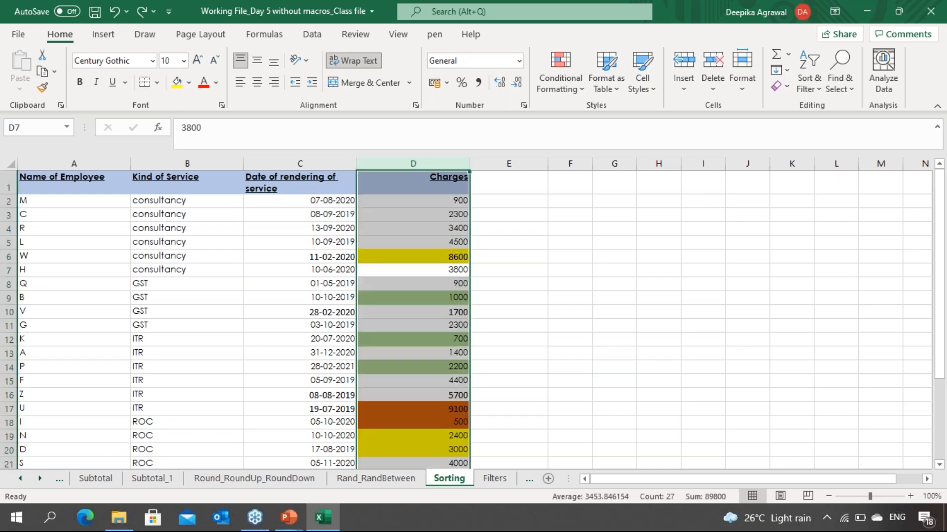
{"action": "key", "text": "alt"}
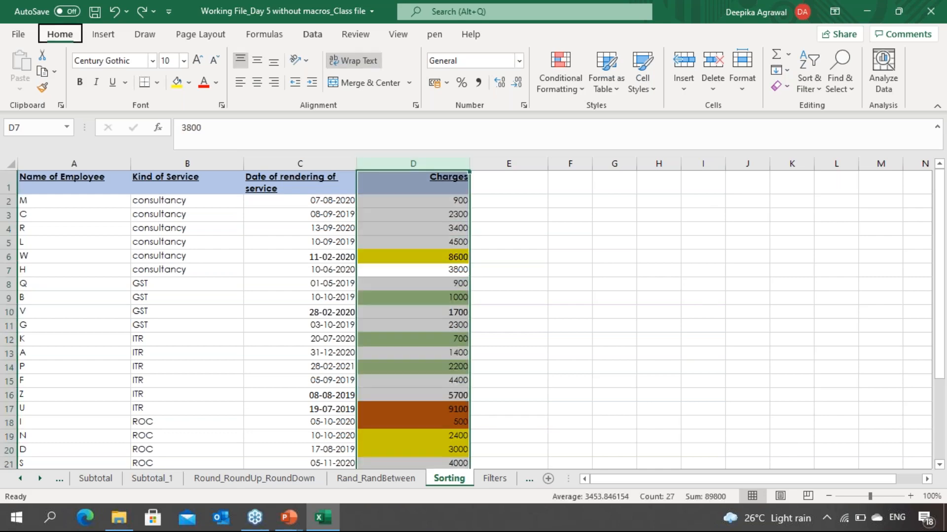
{"action": "key", "text": "a"}
{"action": "key", "text": "e"}
{"action": "key", "text": "Return"}
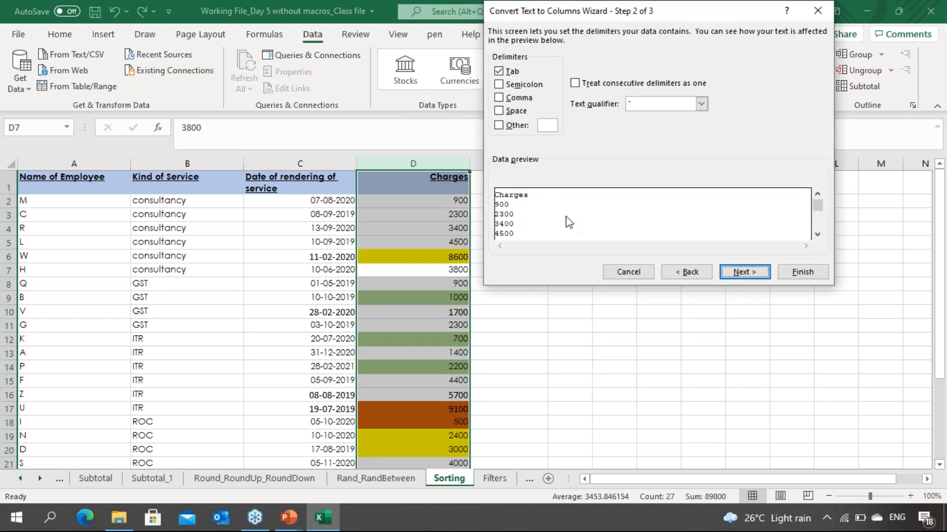
{"action": "key", "text": "Return"}
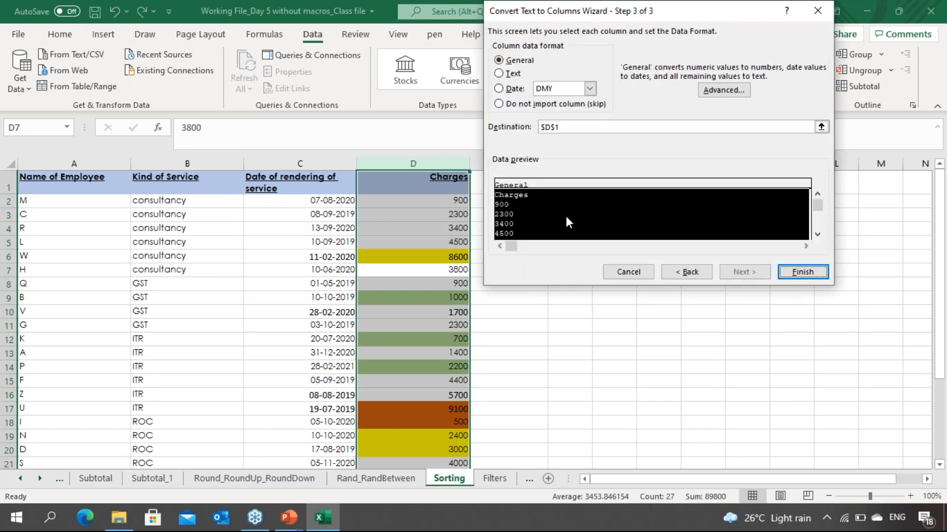
{"action": "left_click", "coordinate": [507, 61]}
{"action": "left_click", "coordinate": [801, 274]}
{"action": "left_click", "coordinate": [433, 308]}
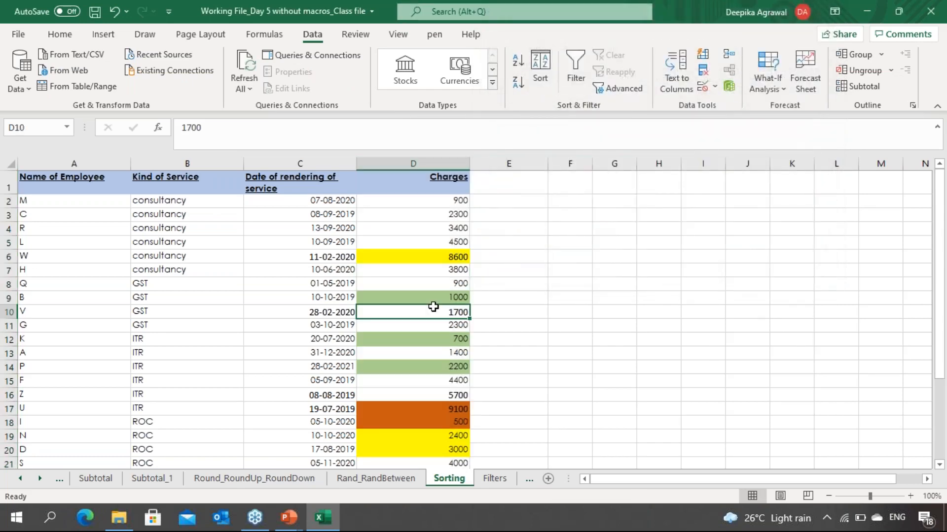
Step: Step through the consultancy Charges cells and review the existing sort levels without changing them
{"action": "key", "text": "Up"}
{"action": "key", "text": "Up"}
{"action": "key", "text": "Up"}
{"action": "key", "text": "Up"}
{"action": "key", "text": "Up"}
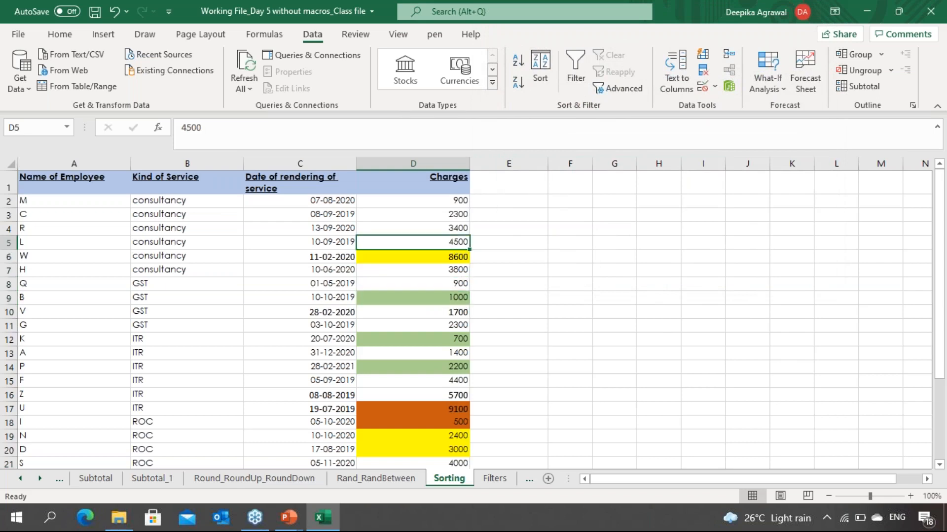
{"action": "key", "text": "Down"}
{"action": "key", "text": "Down"}
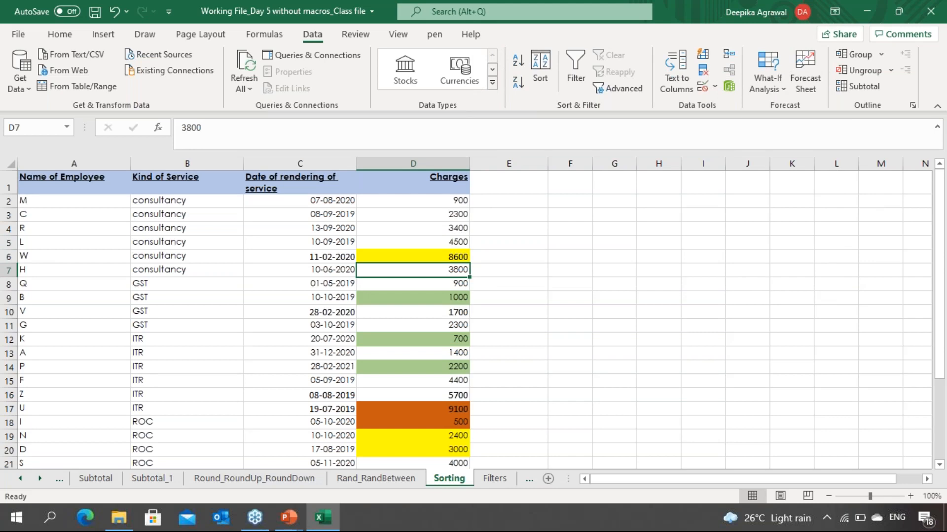
{"action": "key", "text": "Up"}
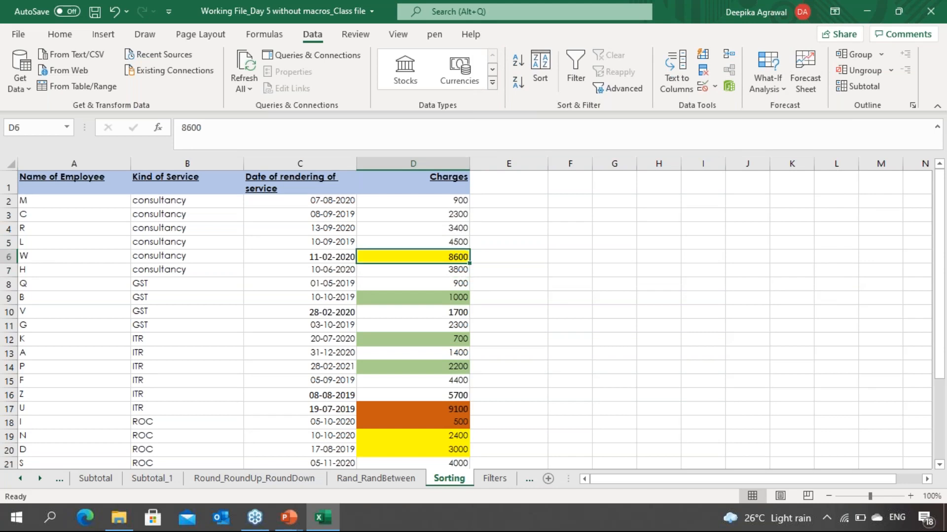
{"action": "left_click", "coordinate": [536, 79]}
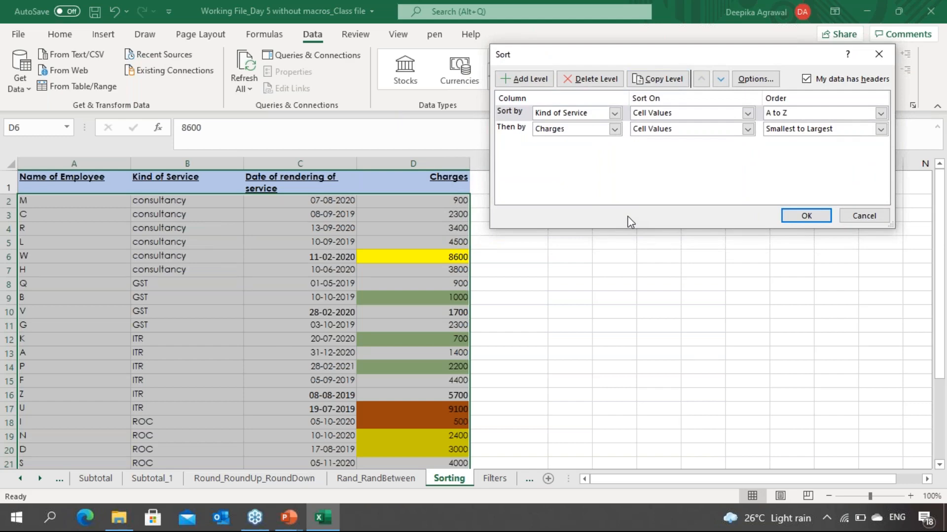
{"action": "left_click", "coordinate": [878, 54]}
{"action": "left_click", "coordinate": [416, 270]}
Step: Inspect the Kind of Service entries in the consultancy rows for extra trailing spaces
{"action": "key", "text": "Left"}
{"action": "key", "text": "Left"}
{"action": "key", "text": "Up"}
{"action": "key", "text": "Up"}
{"action": "key", "text": "Up"}
{"action": "key", "text": "Up"}
{"action": "key", "text": "Up"}
{"action": "key", "text": "Down"}
{"action": "key", "text": "Down"}
{"action": "key", "text": "Down"}
{"action": "key", "text": "Down"}
{"action": "key", "text": "Down"}
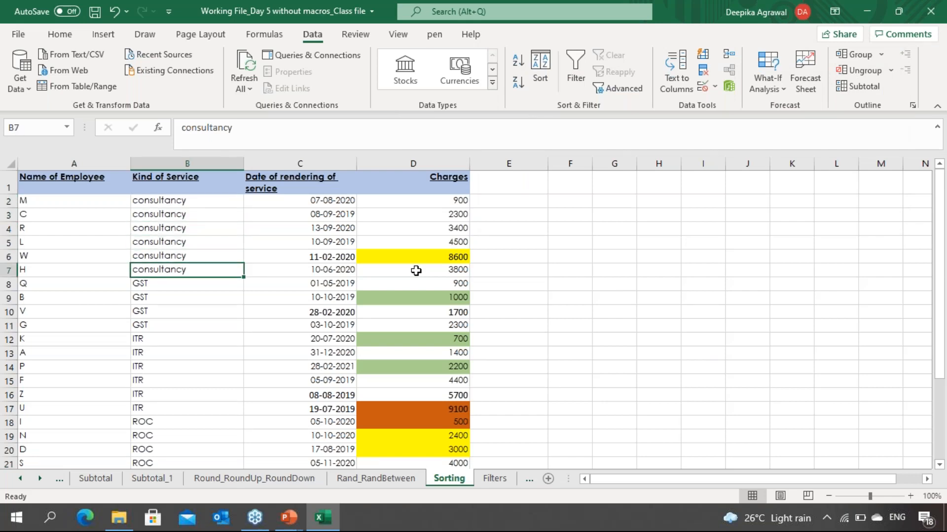
{"action": "key", "text": "F2"}
{"action": "key", "text": "Escape"}
{"action": "key", "text": "Up"}
{"action": "key", "text": "Up"}
{"action": "key", "text": "Up"}
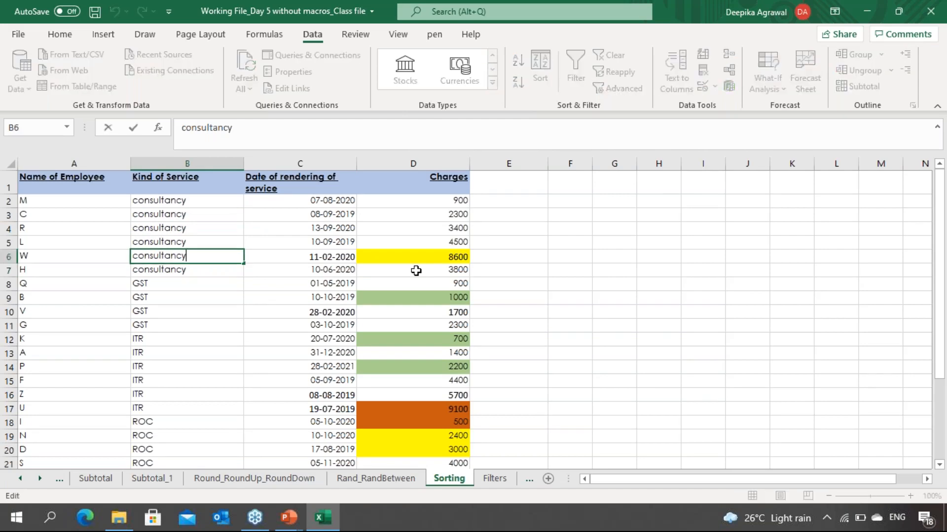
{"action": "key", "text": "Up"}
{"action": "key", "text": "F2"}
{"action": "key", "text": "Escape"}
{"action": "key", "text": "Up"}
{"action": "key", "text": "F2"}
{"action": "key", "text": "Escape"}
{"action": "key", "text": "Down"}
{"action": "key", "text": "Down"}
{"action": "key", "text": "Down"}
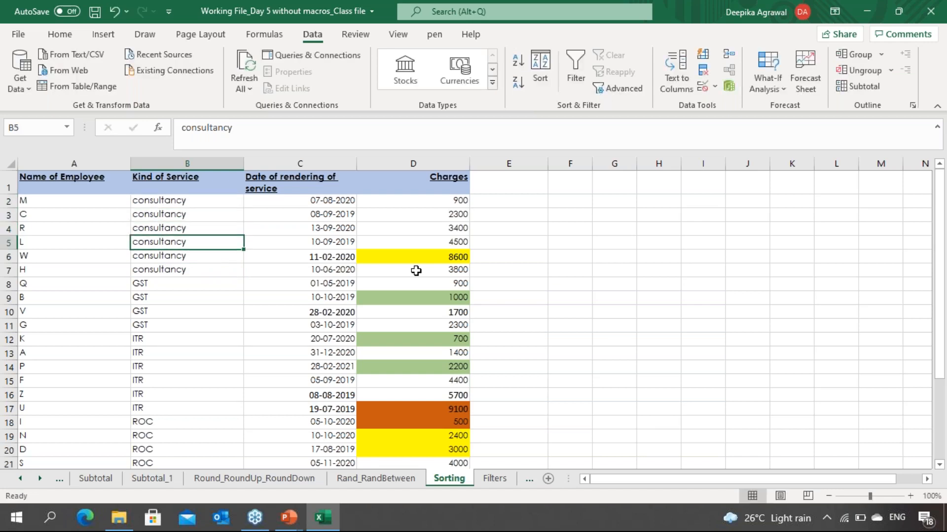
{"action": "key", "text": "Down"}
{"action": "key", "text": "Down"}
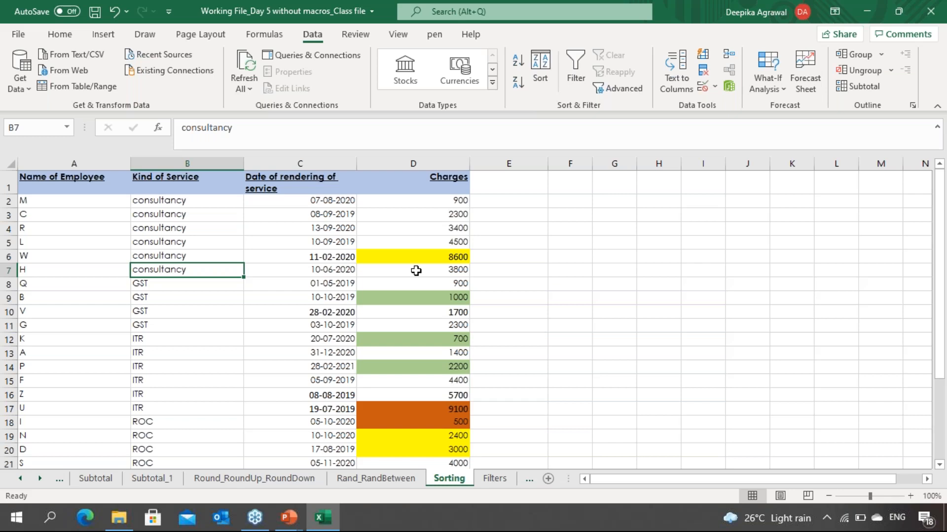
{"action": "key", "text": "Up"}
{"action": "key", "text": "Up"}
{"action": "key", "text": "Up"}
{"action": "key", "text": "Up"}
{"action": "key", "text": "Up"}
{"action": "key", "text": "F2"}
{"action": "key", "text": "Escape"}
{"action": "key", "text": "Down"}
{"action": "key", "text": "F2"}
{"action": "key", "text": "Escape"}
{"action": "key", "text": "Down"}
{"action": "key", "text": "Down"}
{"action": "key", "text": "Down"}
{"action": "key", "text": "Down"}
Step: Delete the trailing spaces after "consultancy" in cell B7
{"action": "key", "text": "F2"}
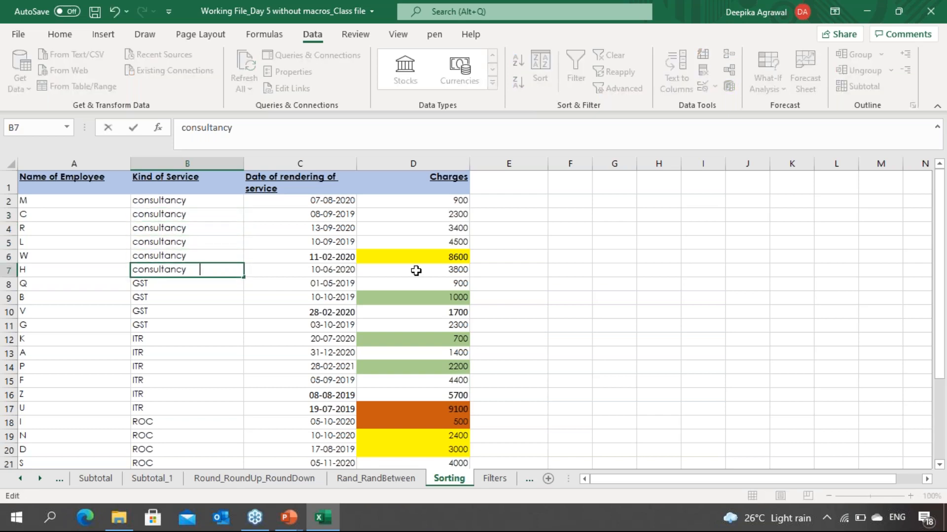
{"action": "key", "text": "BackSpace"}
{"action": "key", "text": "BackSpace"}
{"action": "key", "text": "BackSpace"}
{"action": "key", "text": "Return"}
Step: Recheck the edited Kind of Service entry in B7 and its neighbouring cells
{"action": "key", "text": "Up"}
{"action": "key", "text": "Up"}
{"action": "key", "text": "Up"}
{"action": "key", "text": "Down"}
{"action": "key", "text": "Down"}
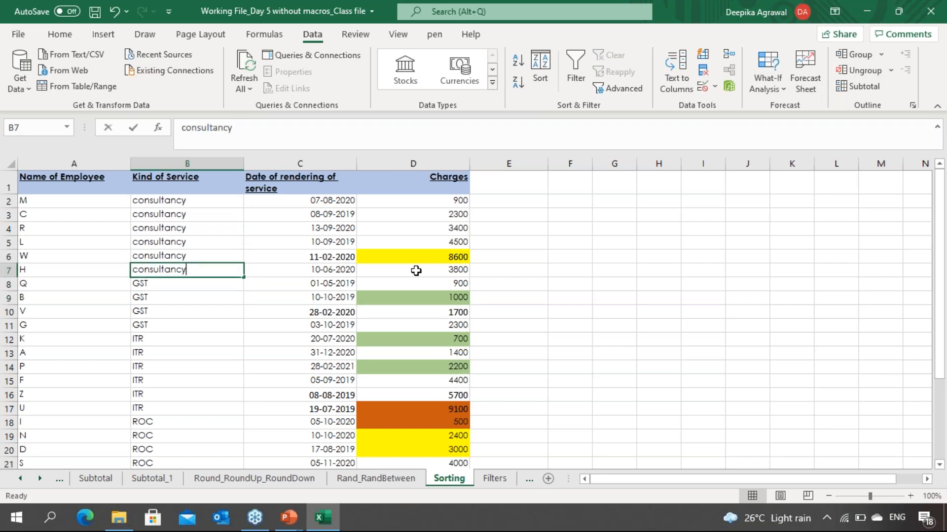
{"action": "key", "text": "F2"}
{"action": "key", "text": "Left"}
{"action": "key", "text": "Left"}
{"action": "key", "text": "Left"}
{"action": "key", "text": "Left"}
{"action": "key", "text": "Left"}
{"action": "key", "text": "Left"}
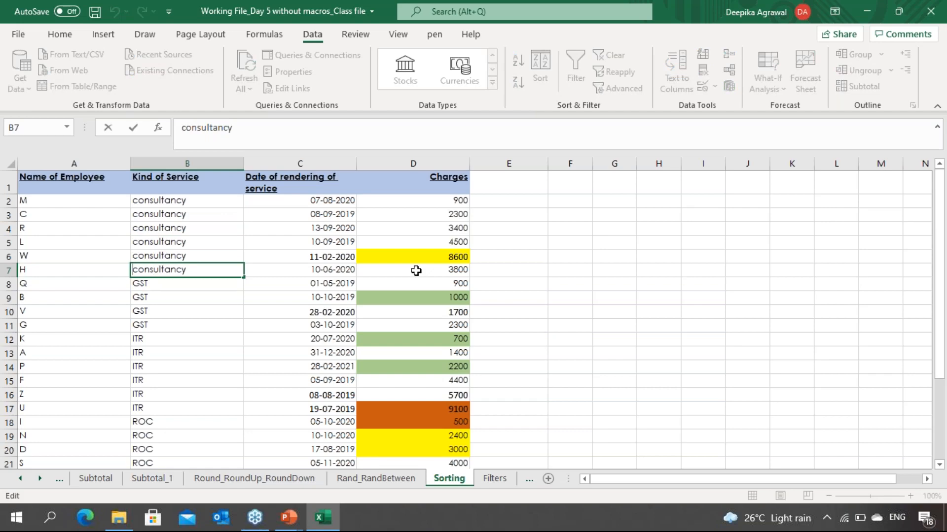
{"action": "key", "text": "Return"}
Step: Re-apply the sort by Kind of Service A to Z, then Charges smallest to largest, and check the consultancy charges
{"action": "key", "text": "Right"}
{"action": "key", "text": "Right"}
{"action": "key", "text": "Right"}
{"action": "key", "text": "Up"}
{"action": "key", "text": "Up"}
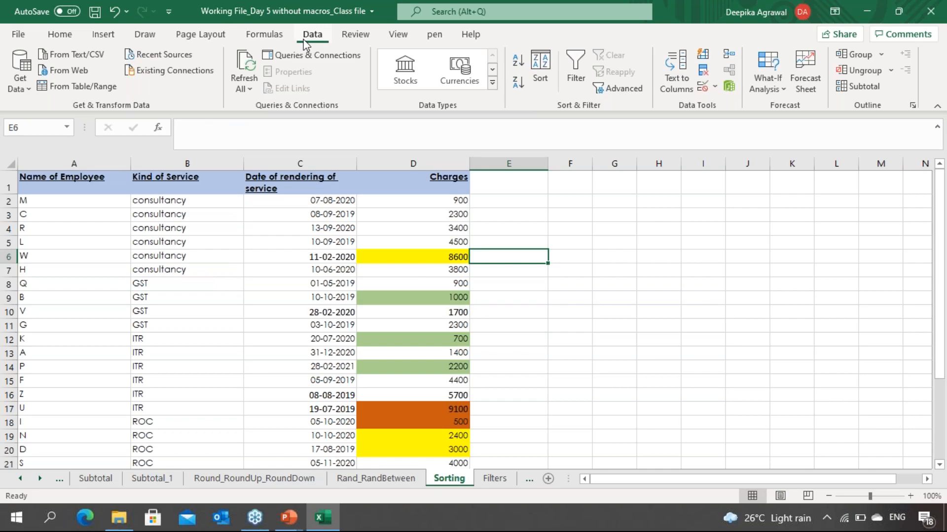
{"action": "left_click", "coordinate": [547, 64]}
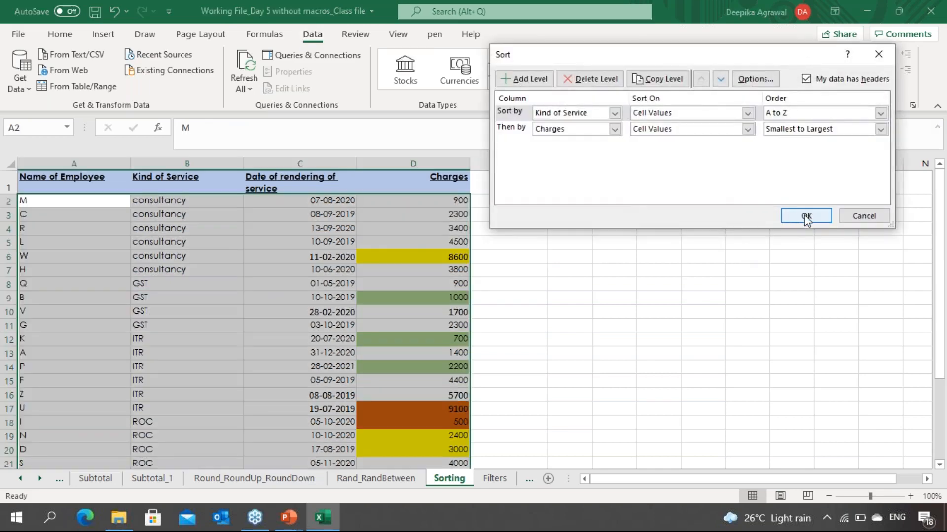
{"action": "left_click", "coordinate": [806, 216]}
{"action": "left_click", "coordinate": [508, 255]}
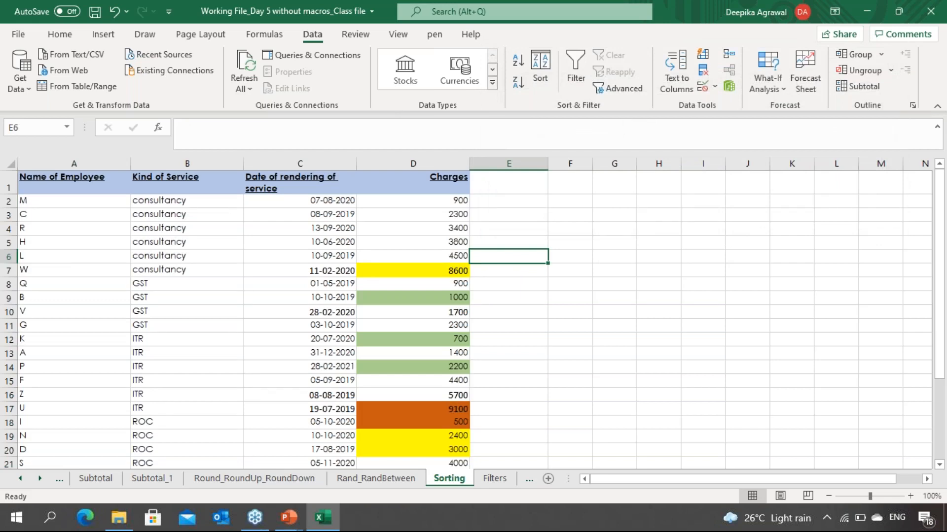
{"action": "left_click", "coordinate": [456, 259]}
{"action": "left_click", "coordinate": [441, 243]}
{"action": "left_click", "coordinate": [440, 265]}
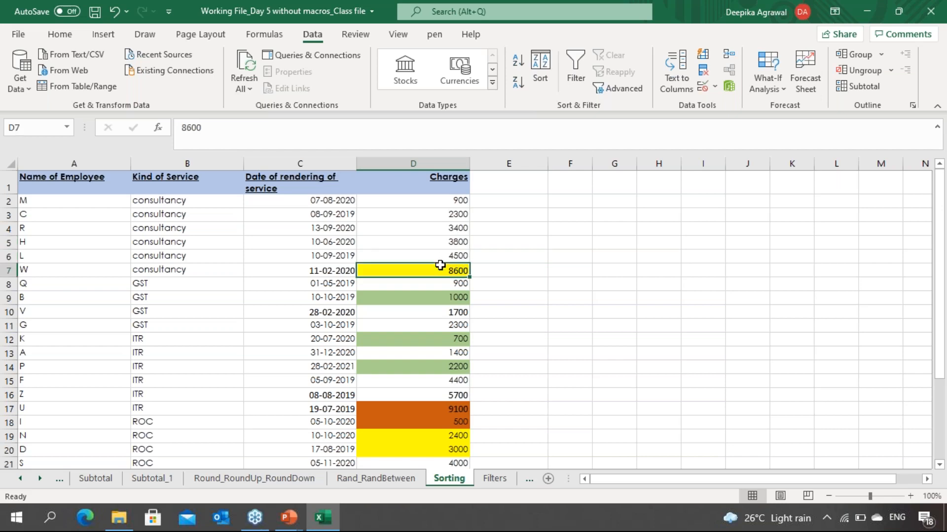
{"action": "left_click", "coordinate": [440, 247]}
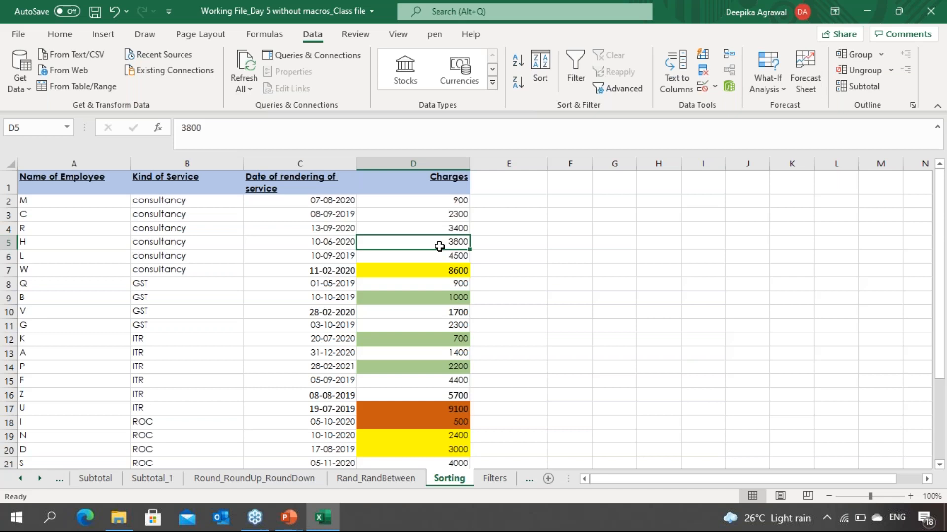
Step: Review the sorted consultancy charges in the Charges column and return to the first employee cell
{"action": "key", "text": "Down"}
{"action": "key", "text": "Down"}
{"action": "key", "text": "Down"}
{"action": "key", "text": "Down"}
{"action": "key", "text": "Down"}
{"action": "key", "text": "Down"}
{"action": "key", "text": "Down"}
{"action": "key", "text": "Down"}
{"action": "key", "text": "Down"}
{"action": "key", "text": "Down"}
{"action": "key", "text": "Down"}
{"action": "key", "text": "Down"}
{"action": "key", "text": "Down"}
{"action": "key", "text": "Down"}
{"action": "key", "text": "Down"}
{"action": "key", "text": "Down"}
{"action": "key", "text": "Down"}
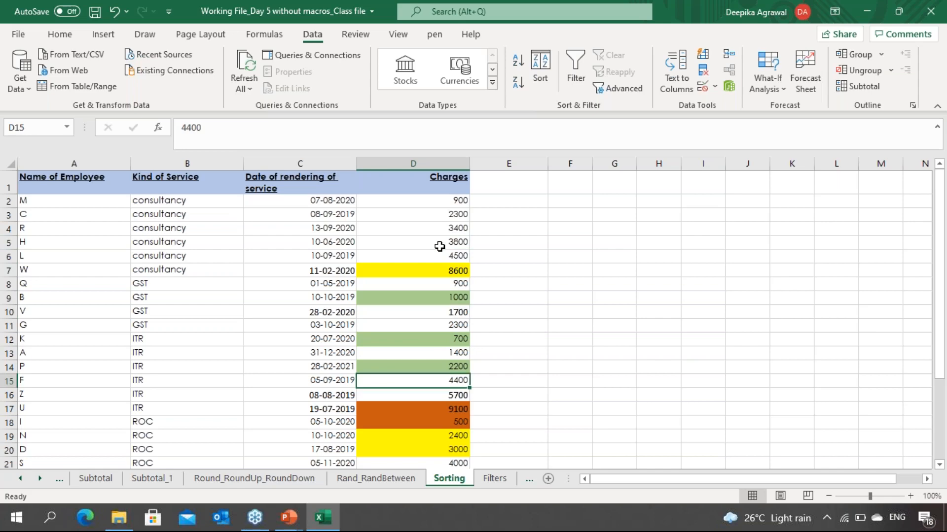
{"action": "key", "text": "Down"}
{"action": "key", "text": "Down"}
{"action": "key", "text": "Down"}
{"action": "key", "text": "Down"}
{"action": "key", "text": "Up"}
{"action": "key", "text": "Up"}
{"action": "key", "text": "Up"}
{"action": "key", "text": "Up"}
{"action": "key", "text": "Up"}
{"action": "key", "text": "Up"}
{"action": "key", "text": "Up"}
{"action": "key", "text": "Up"}
{"action": "key", "text": "Up"}
{"action": "key", "text": "Up"}
{"action": "key", "text": "Up"}
{"action": "key", "text": "Up"}
{"action": "key", "text": "Up"}
{"action": "key", "text": "Up"}
{"action": "key", "text": "Up"}
{"action": "key", "text": "Up"}
{"action": "key", "text": "Up"}
{"action": "key", "text": "Up"}
{"action": "key", "text": "Up"}
{"action": "key", "text": "Up"}
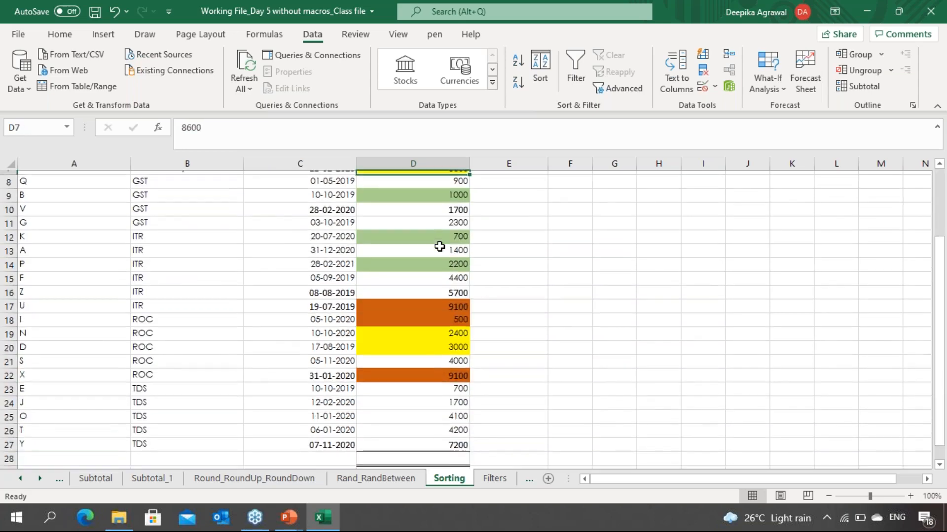
{"action": "key", "text": "Left"}
{"action": "key", "text": "Left"}
{"action": "key", "text": "Down"}
{"action": "key", "text": "Left"}
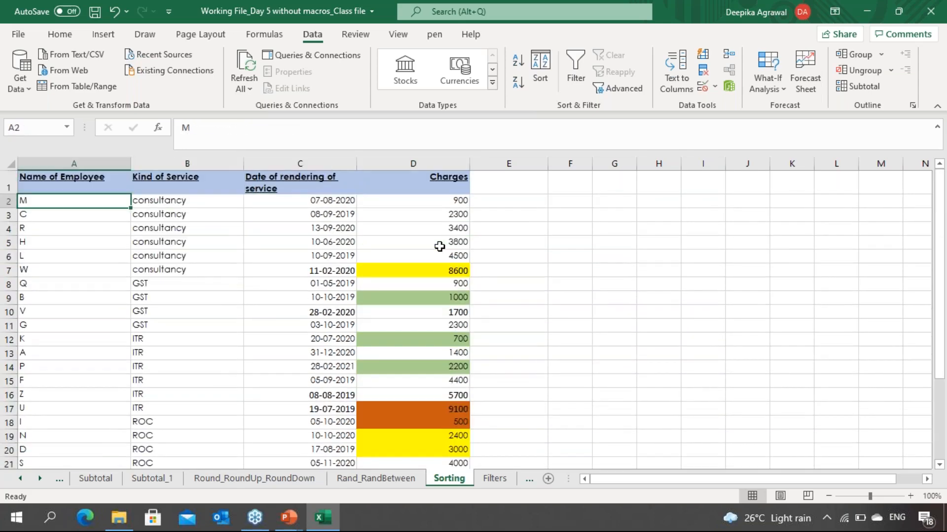
Step: Replace the existing sort levels and sort the whole table by Date of rendering of service, oldest to newest
{"action": "key", "text": "ctrl+a"}
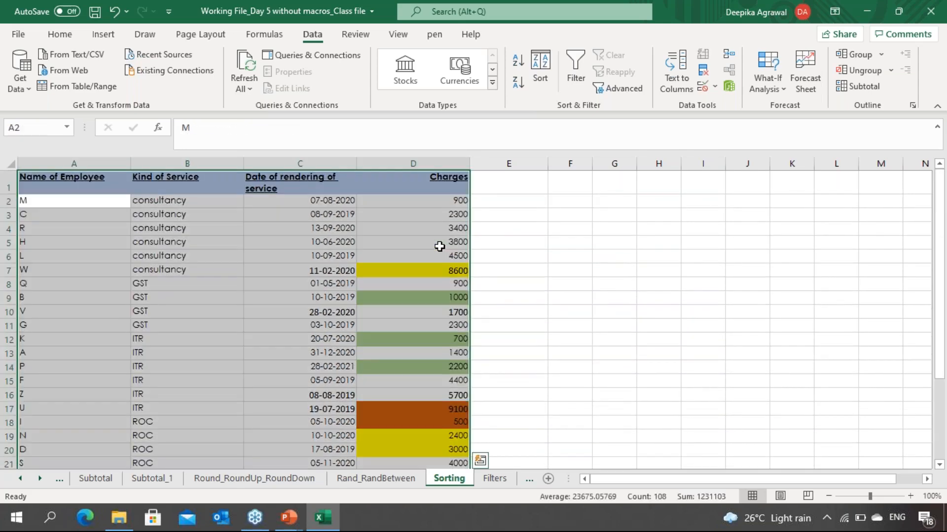
{"action": "left_click", "coordinate": [548, 64]}
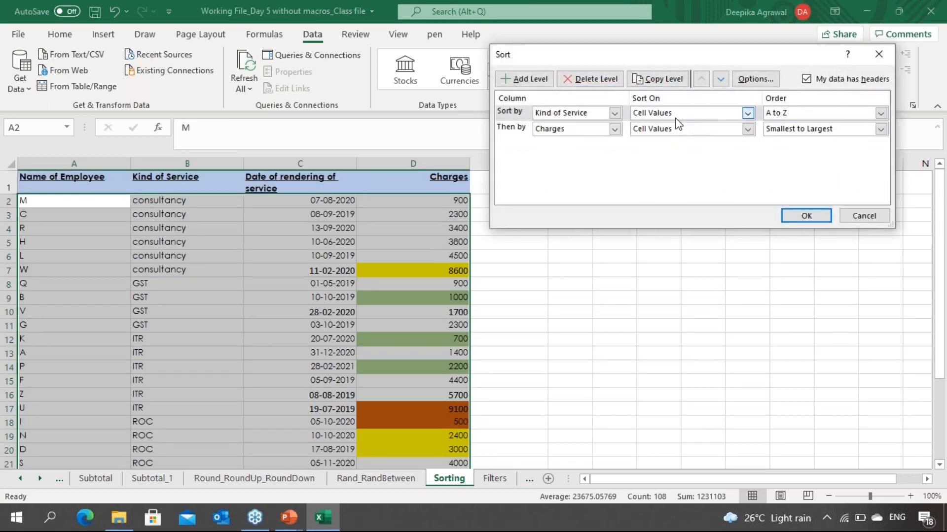
{"action": "left_click", "coordinate": [584, 83]}
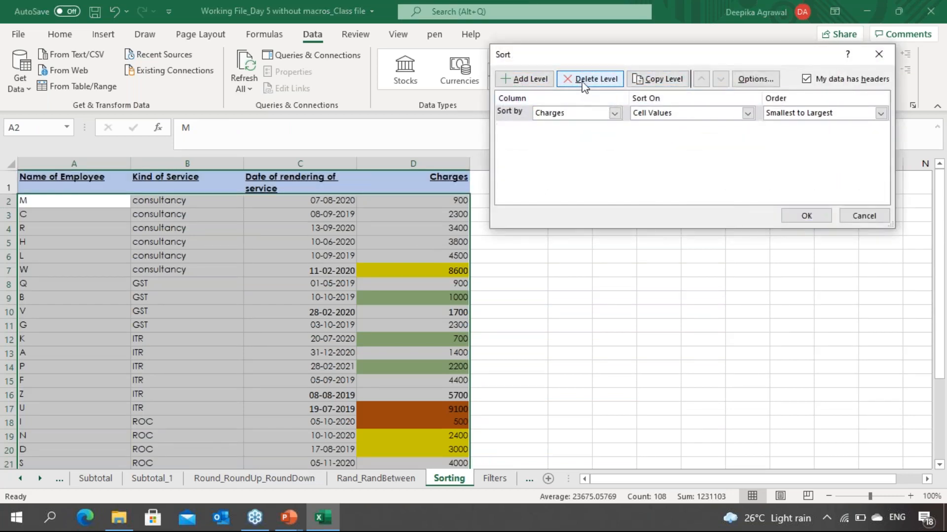
{"action": "left_click", "coordinate": [527, 84]}
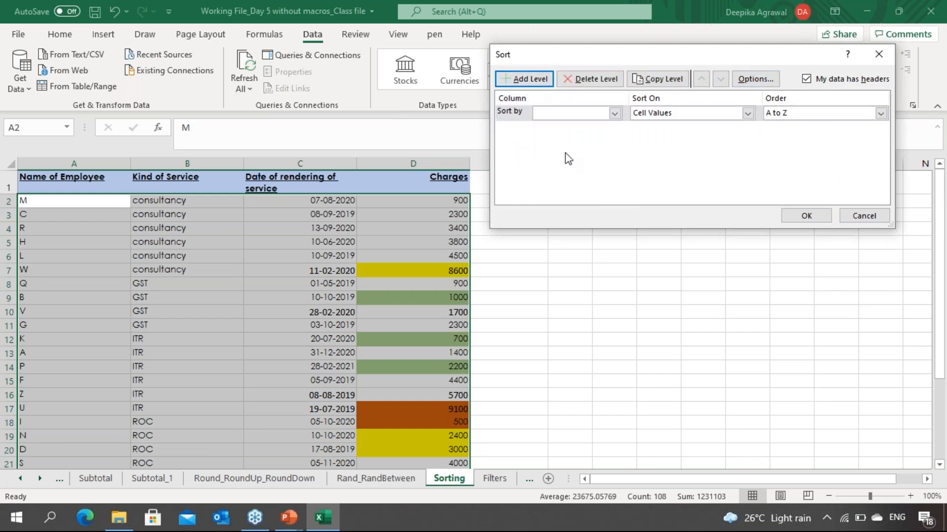
{"action": "left_click", "coordinate": [617, 114]}
{"action": "left_click", "coordinate": [606, 144]}
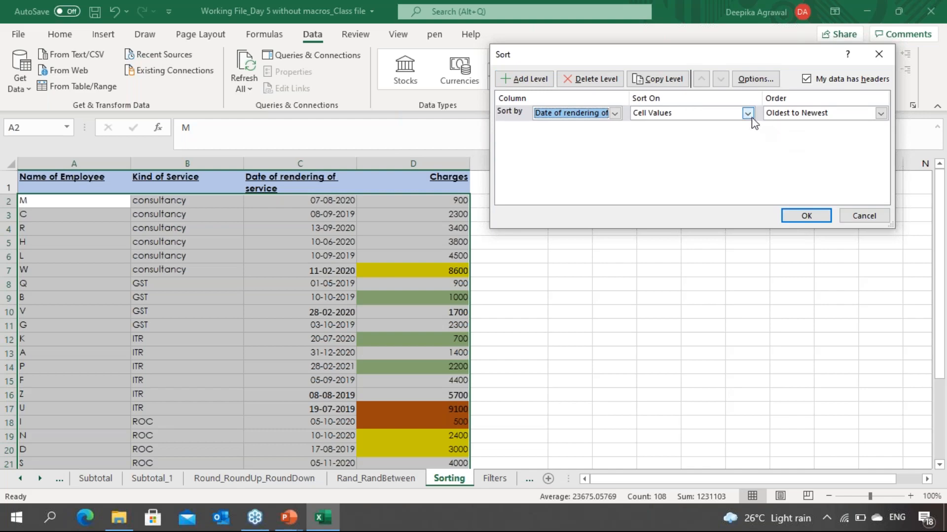
{"action": "left_click", "coordinate": [800, 217]}
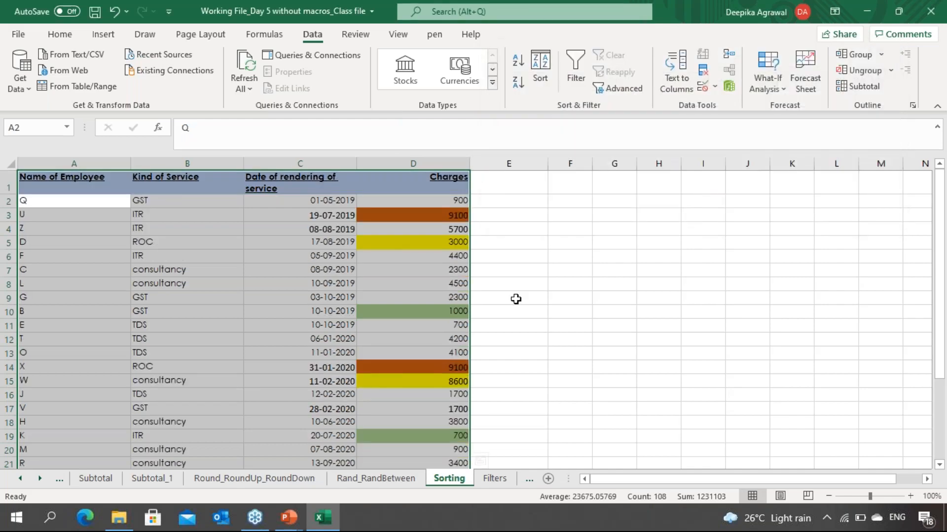
Step: Examine the date order in column C, looking for rows that share the same date
{"action": "left_click", "coordinate": [266, 311]}
{"action": "key", "text": "Down"}
{"action": "key", "text": "Down"}
{"action": "key", "text": "Down"}
{"action": "key", "text": "Down"}
{"action": "key", "text": "Down"}
{"action": "key", "text": "Down"}
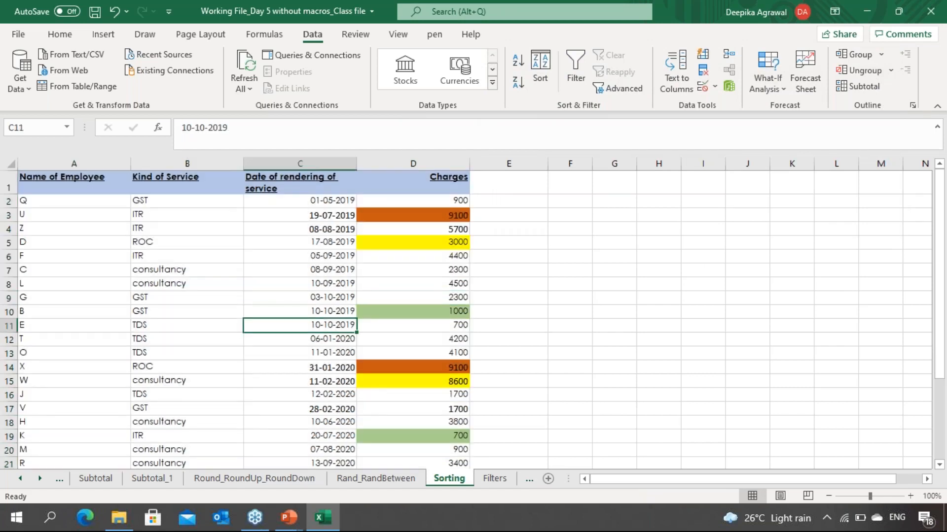
{"action": "key", "text": "Down"}
{"action": "key", "text": "Down"}
{"action": "key", "text": "Down"}
{"action": "key", "text": "Down"}
{"action": "key", "text": "Down"}
{"action": "key", "text": "Down"}
{"action": "key", "text": "Down"}
{"action": "key", "text": "Down"}
{"action": "key", "text": "Down"}
{"action": "key", "text": "Down"}
{"action": "key", "text": "Down"}
{"action": "key", "text": "Down"}
{"action": "key", "text": "Up"}
{"action": "key", "text": "Up"}
{"action": "key", "text": "Up"}
{"action": "key", "text": "Up"}
{"action": "key", "text": "Up"}
{"action": "key", "text": "Up"}
{"action": "key", "text": "Up"}
{"action": "key", "text": "Up"}
{"action": "key", "text": "Up"}
{"action": "key", "text": "Up"}
{"action": "key", "text": "Up"}
{"action": "key", "text": "Up"}
{"action": "key", "text": "Up"}
{"action": "key", "text": "Up"}
{"action": "key", "text": "Up"}
{"action": "key", "text": "Up"}
{"action": "key", "text": "Up"}
{"action": "key", "text": "Up"}
{"action": "key", "text": "Up"}
{"action": "key", "text": "Up"}
{"action": "key", "text": "Up"}
{"action": "key", "text": "Up"}
{"action": "key", "text": "Up"}
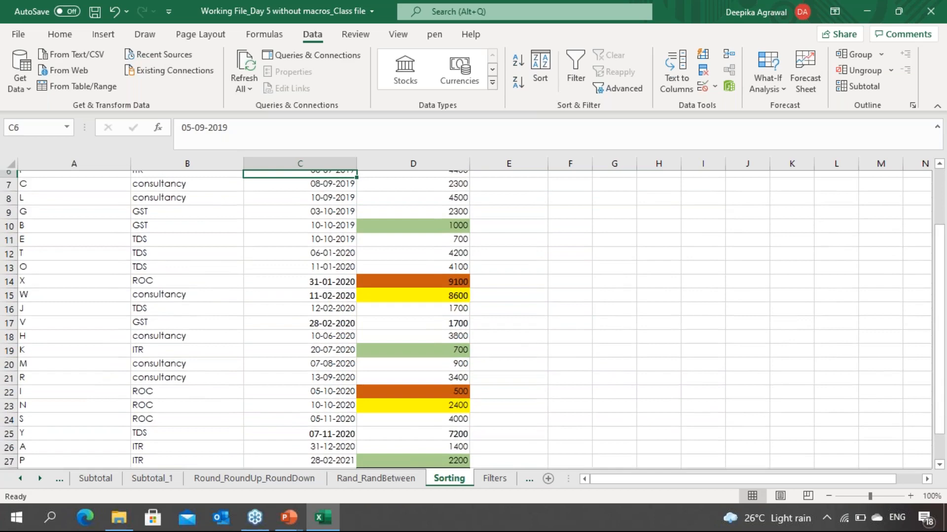
{"action": "key", "text": "Up"}
{"action": "key", "text": "Up"}
{"action": "key", "text": "Up"}
{"action": "key", "text": "Up"}
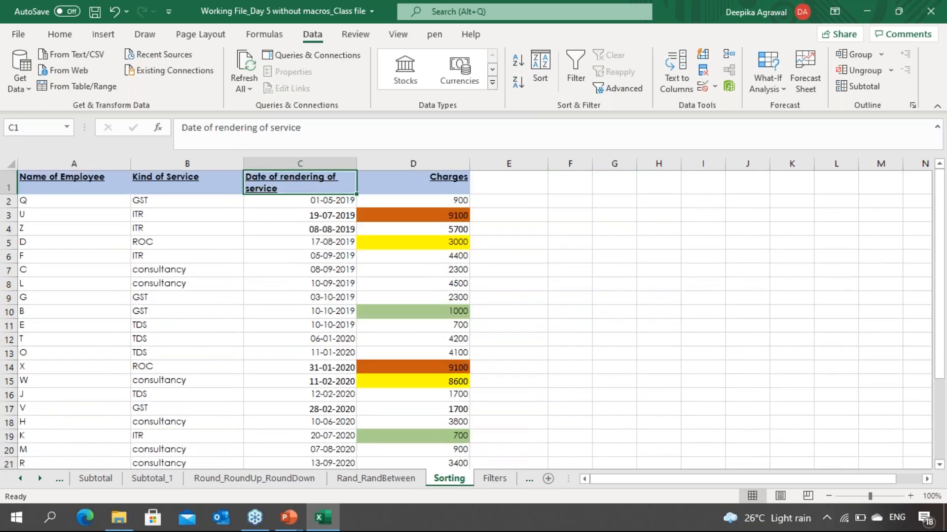
{"action": "key", "text": "Down"}
{"action": "key", "text": "Down"}
{"action": "key", "text": "Down"}
{"action": "key", "text": "Down"}
{"action": "key", "text": "Down"}
{"action": "key", "text": "Down"}
{"action": "key", "text": "Down"}
{"action": "key", "text": "Down"}
{"action": "key", "text": "Down"}
{"action": "key", "text": "Down"}
{"action": "key", "text": "Down"}
{"action": "key", "text": "Down"}
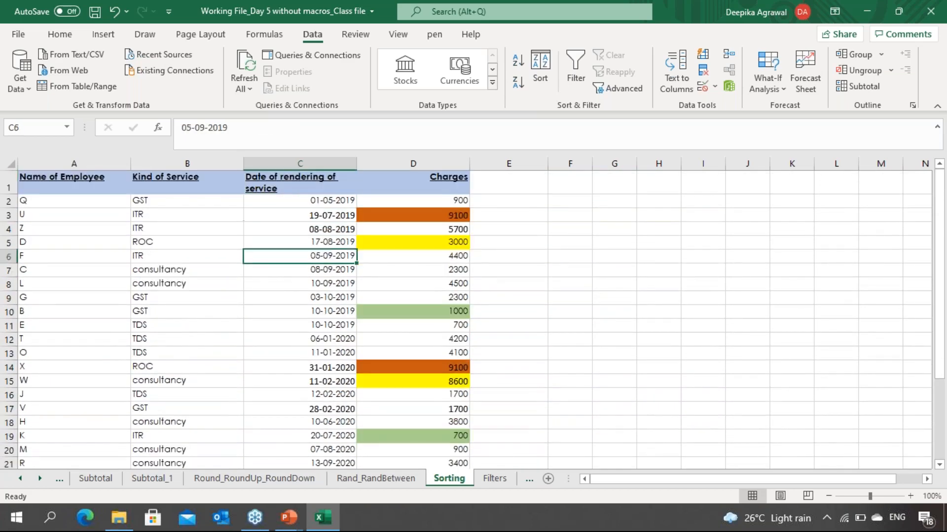
{"action": "key", "text": "Down"}
{"action": "key", "text": "Down"}
{"action": "key", "text": "Down"}
{"action": "key", "text": "Down"}
{"action": "key", "text": "Up"}
{"action": "key", "text": "Up"}
{"action": "key", "text": "Up"}
{"action": "key", "text": "Up"}
{"action": "key", "text": "Up"}
{"action": "key", "text": "Up"}
{"action": "key", "text": "Up"}
{"action": "key", "text": "Up"}
{"action": "key", "text": "Up"}
{"action": "key", "text": "Up"}
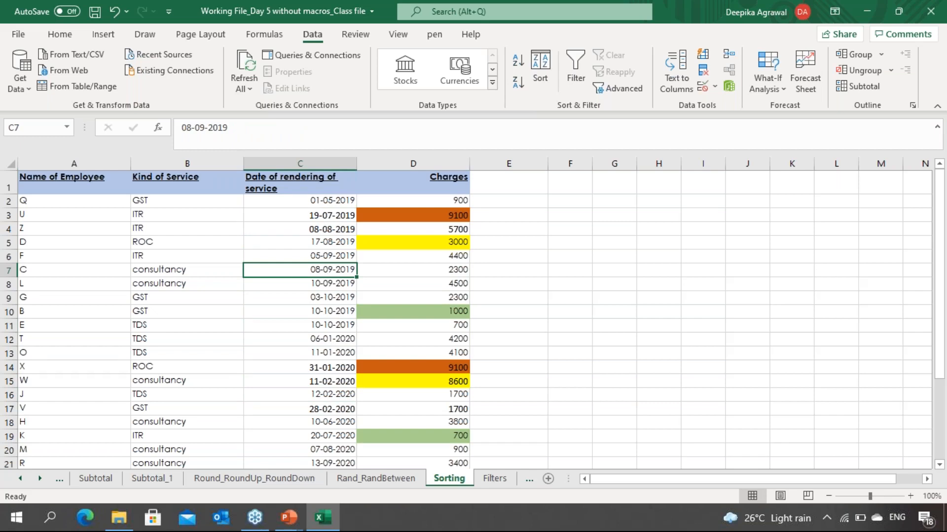
Step: Sort the table by Date of rendering of service, then by Kind of Service A to Z
{"action": "left_click", "coordinate": [361, 359]}
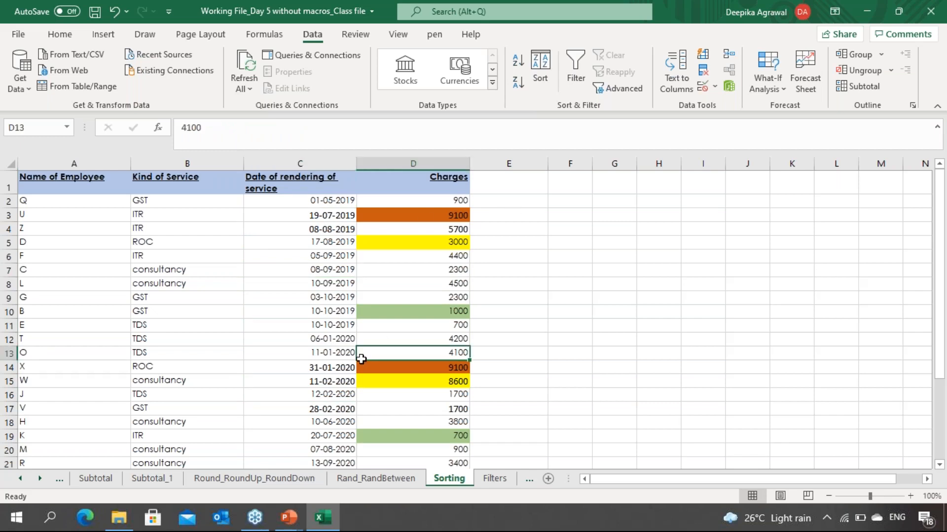
{"action": "key", "text": "Left"}
{"action": "key", "text": "Left"}
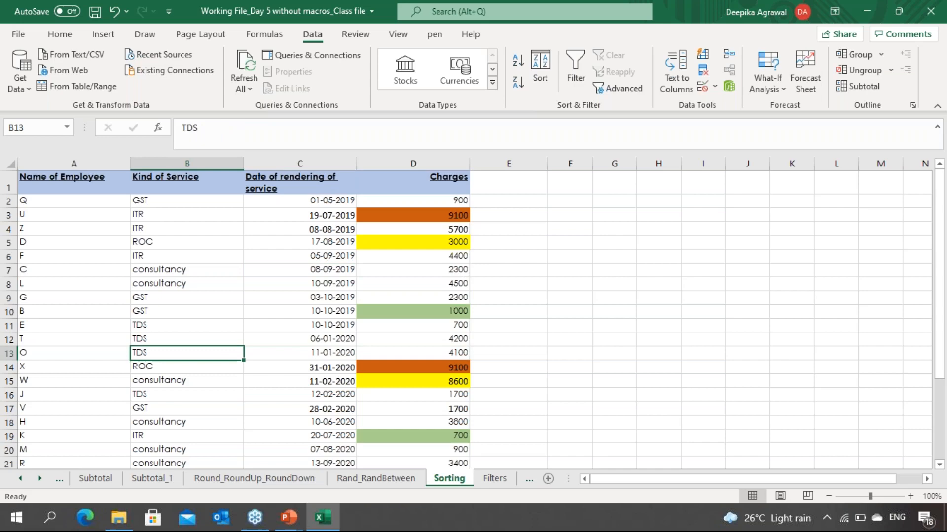
{"action": "key", "text": "ctrl+a"}
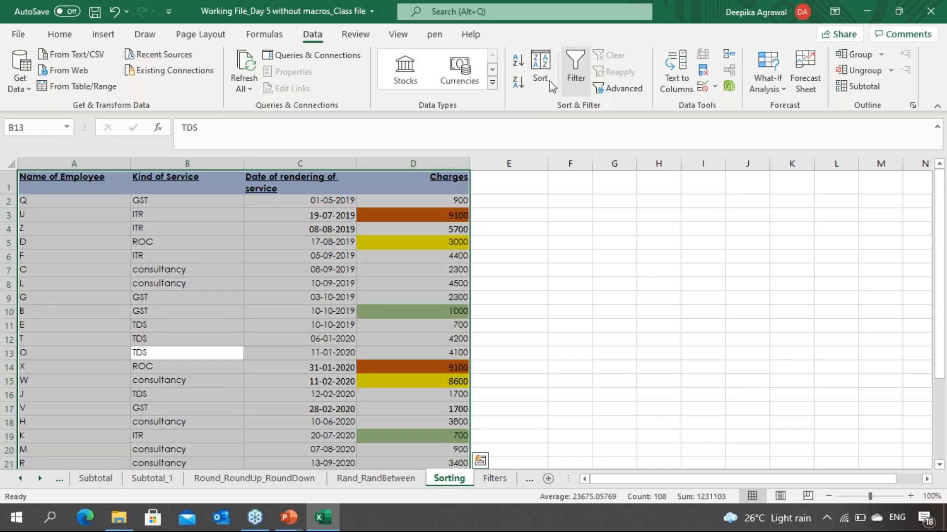
{"action": "left_click", "coordinate": [540, 71]}
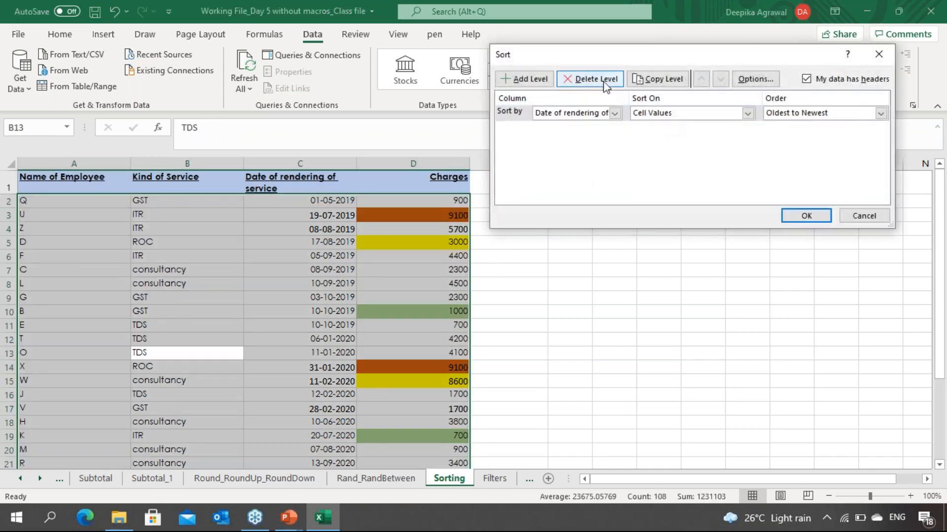
{"action": "left_click", "coordinate": [530, 79]}
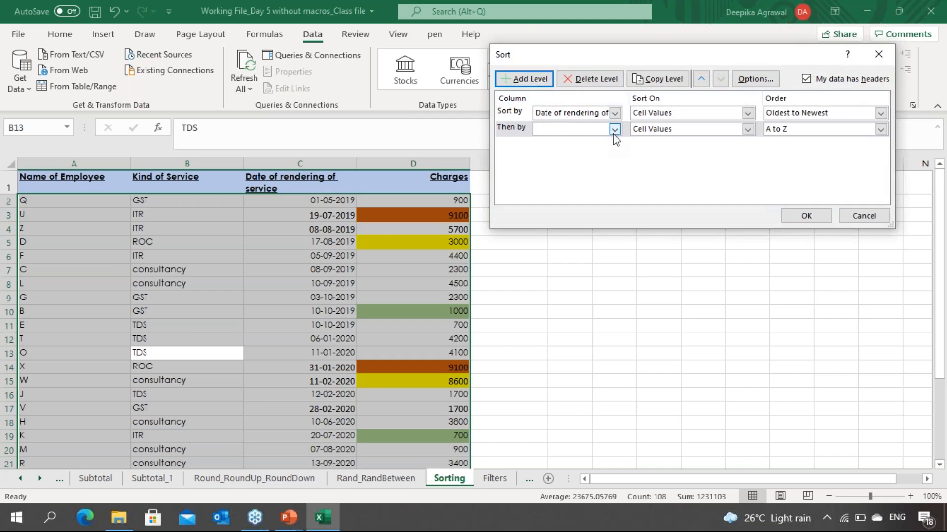
{"action": "left_click", "coordinate": [615, 131]}
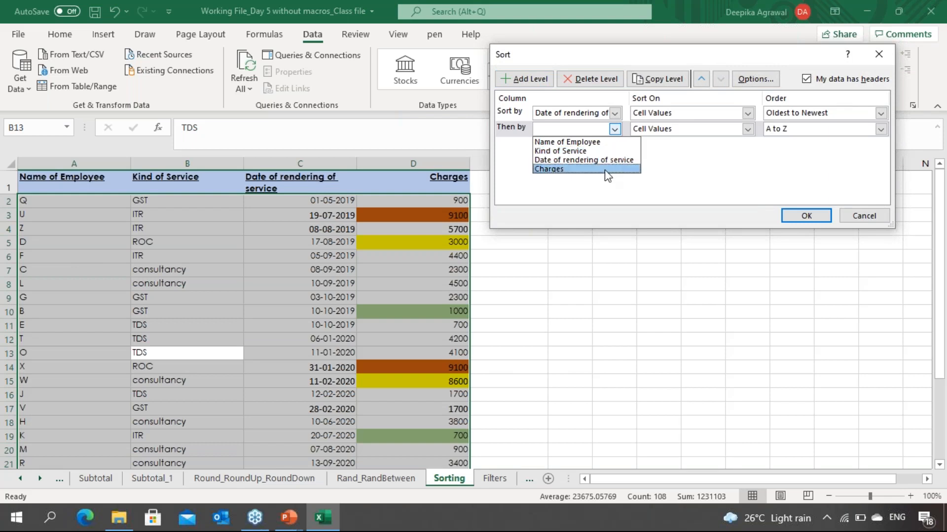
{"action": "left_click", "coordinate": [604, 170]}
{"action": "left_click", "coordinate": [615, 129]}
{"action": "left_click", "coordinate": [602, 155]}
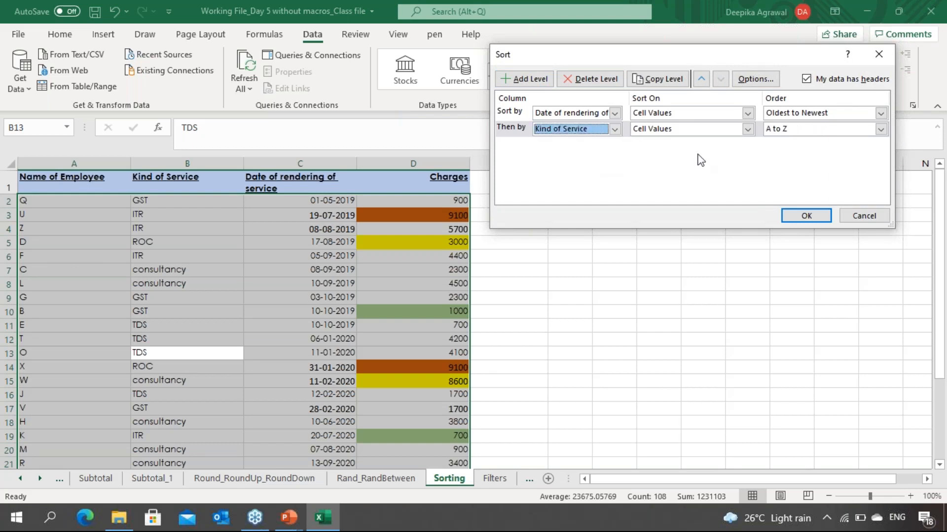
{"action": "left_click", "coordinate": [804, 216]}
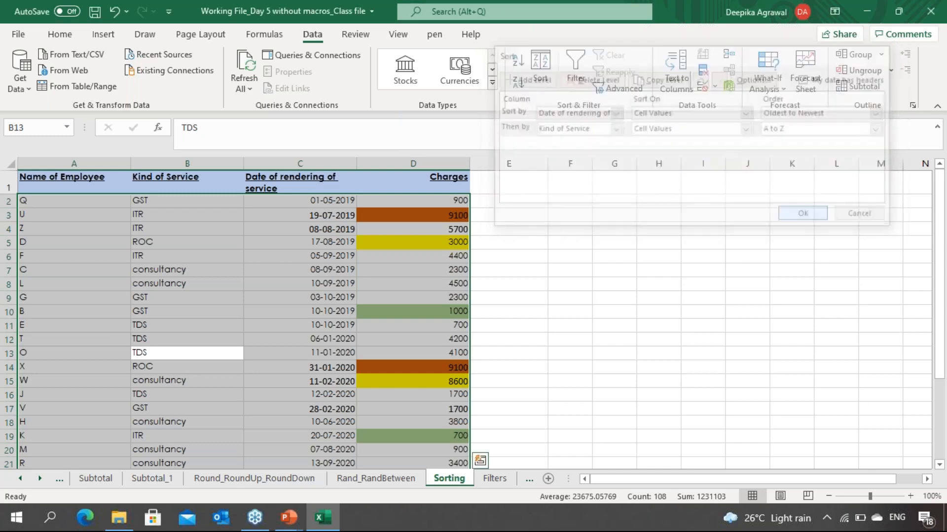
Step: Scan the dates in the first rows of column C to pick a date to duplicate
{"action": "left_click", "coordinate": [312, 266]}
{"action": "key", "text": "Left"}
{"action": "key", "text": "Right"}
{"action": "key", "text": "Up"}
{"action": "key", "text": "Up"}
{"action": "key", "text": "Up"}
{"action": "key", "text": "Up"}
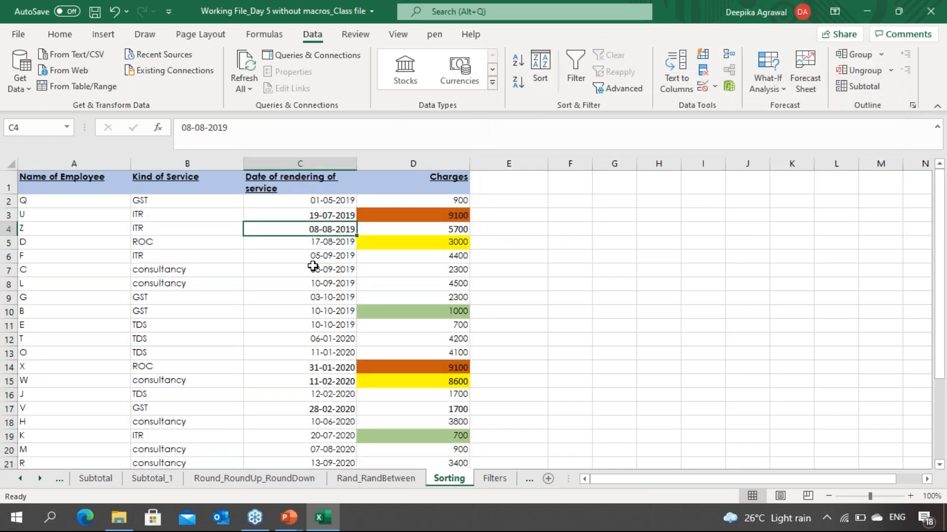
{"action": "key", "text": "Down"}
{"action": "key", "text": "Down"}
{"action": "key", "text": "Down"}
{"action": "key", "text": "Up"}
{"action": "key", "text": "Up"}
{"action": "key", "text": "Up"}
{"action": "key", "text": "Up"}
{"action": "key", "text": "Down"}
{"action": "key", "text": "Down"}
Step: Copy the date 01-05-2019 from C2 into the date cell of the ROC row C5
{"action": "key", "text": "Down"}
{"action": "key", "text": "Down"}
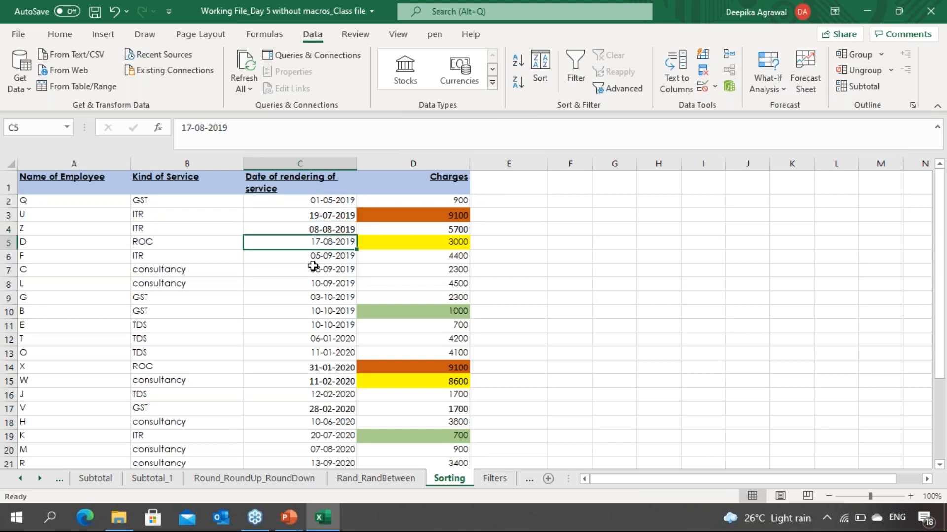
{"action": "key", "text": "Up"}
{"action": "key", "text": "Up"}
{"action": "key", "text": "Up"}
{"action": "key", "text": "Up"}
{"action": "key", "text": "ctrl+c"}
{"action": "key", "text": "Down"}
{"action": "key", "text": "Down"}
{"action": "key", "text": "Down"}
{"action": "key", "text": "ctrl+v"}
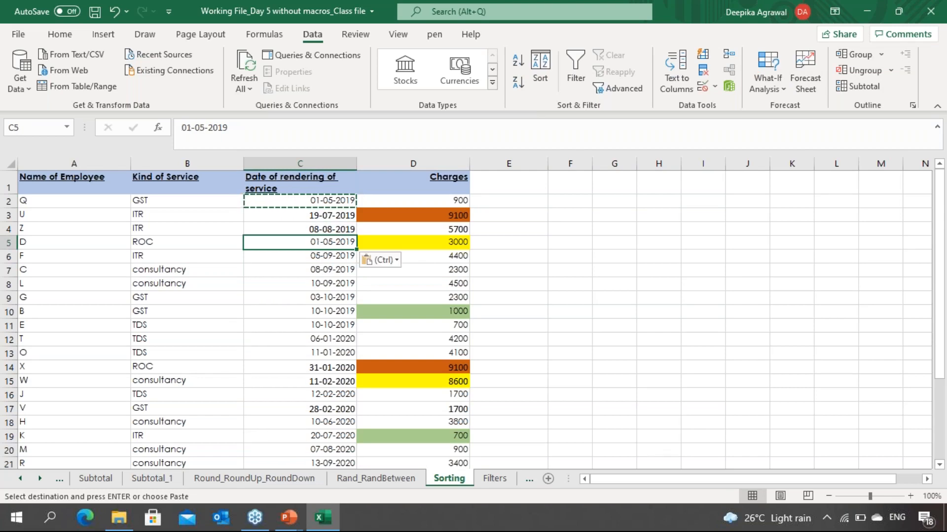
{"action": "key", "text": "Escape"}
{"action": "key", "text": "Down"}
{"action": "key", "text": "Up"}
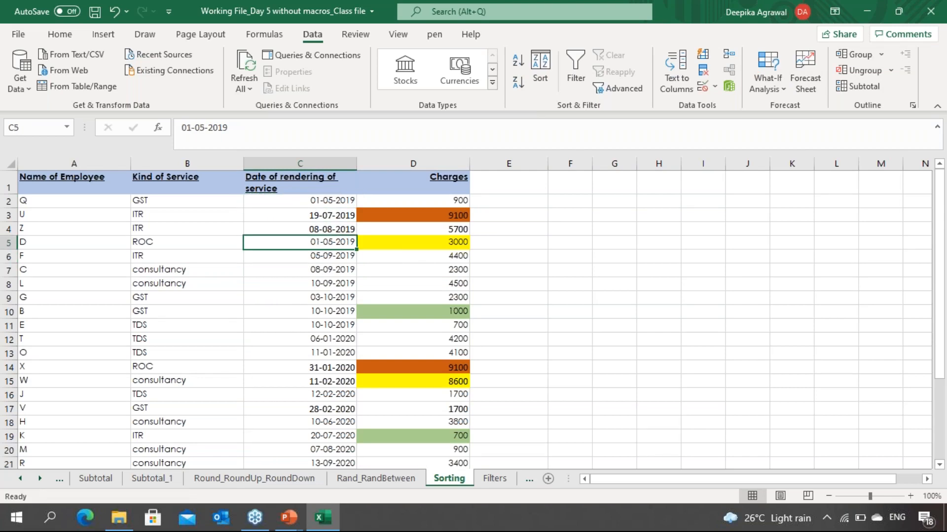
Step: Paste 01-05-2019 into the date cell of the second GST row as well
{"action": "key", "text": "ctrl+c"}
{"action": "key", "text": "Down"}
{"action": "key", "text": "Down"}
{"action": "key", "text": "Down"}
{"action": "key", "text": "Down"}
{"action": "key", "text": "Down"}
{"action": "key", "text": "ctrl+v"}
{"action": "key", "text": "Escape"}
{"action": "key", "text": "Up"}
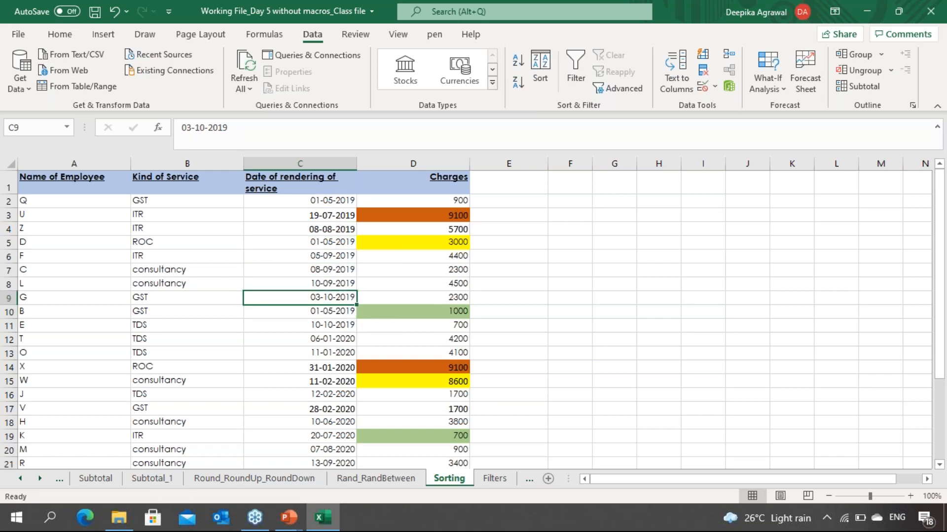
Step: Re-apply the sort by Date of rendering of service, then Kind of Service
{"action": "right_click", "coordinate": [292, 261]}
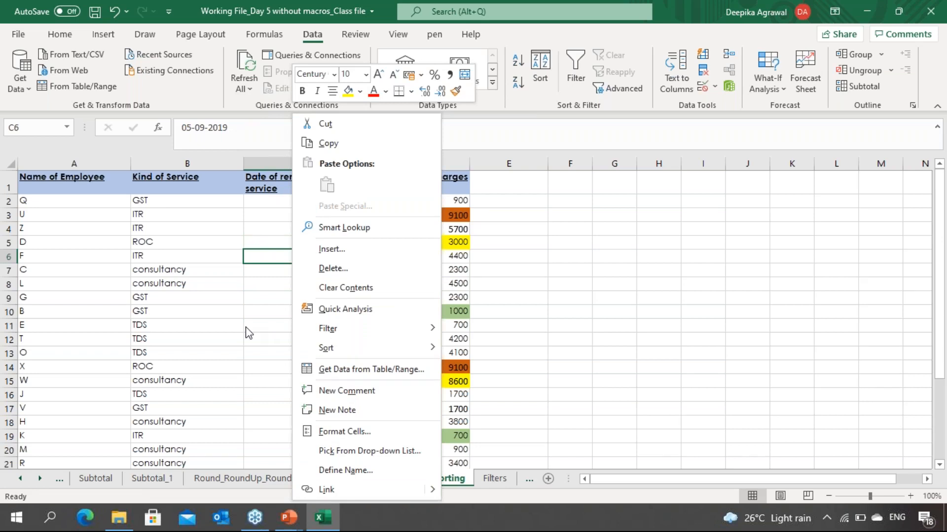
{"action": "key", "text": "Escape"}
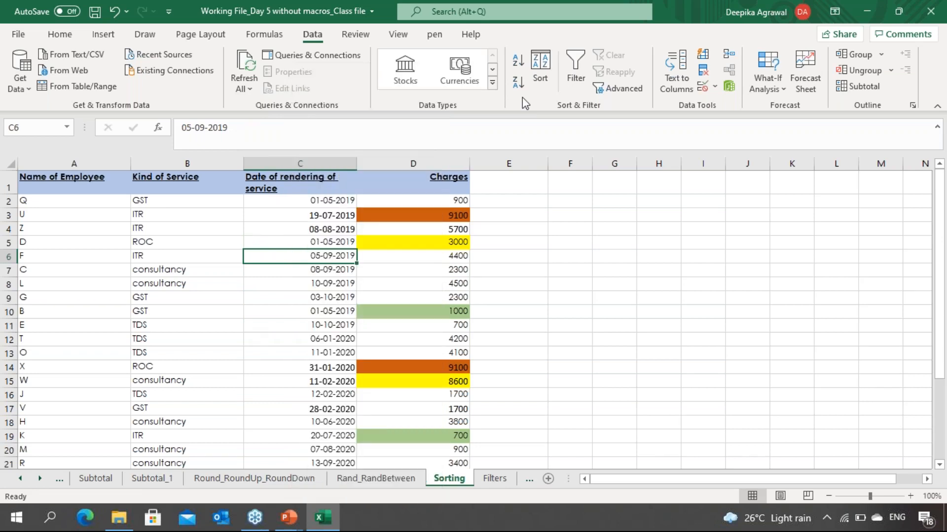
{"action": "left_click", "coordinate": [539, 74]}
{"action": "left_click", "coordinate": [806, 216]}
Step: Inspect the rows dated 01-05-2019 and their Kind of Service entries
{"action": "left_click", "coordinate": [300, 284]}
{"action": "key", "text": "Up"}
{"action": "key", "text": "Up"}
{"action": "key", "text": "Up"}
{"action": "key", "text": "Up"}
{"action": "key", "text": "Up"}
{"action": "key", "text": "Up"}
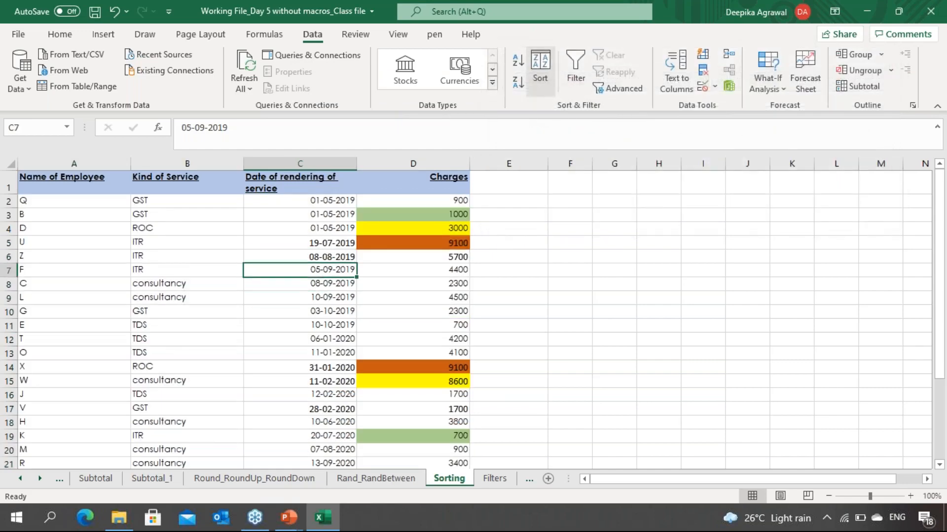
{"action": "key", "text": "Down"}
{"action": "key", "text": "Down"}
{"action": "key", "text": "Down"}
{"action": "key", "text": "Down"}
{"action": "key", "text": "Up"}
{"action": "key", "text": "Up"}
{"action": "key", "text": "Up"}
{"action": "key", "text": "Up"}
{"action": "key", "text": "shift+Down"}
{"action": "key", "text": "shift+Down"}
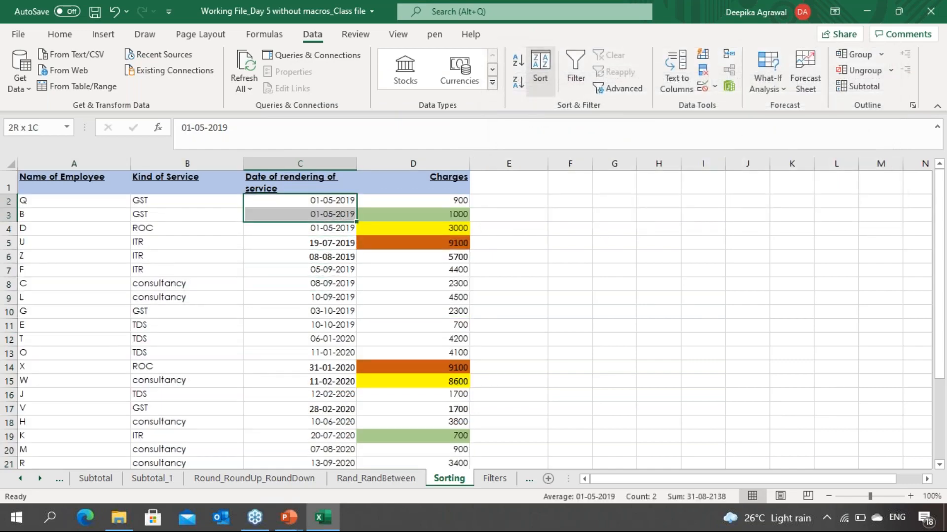
{"action": "key", "text": "Left"}
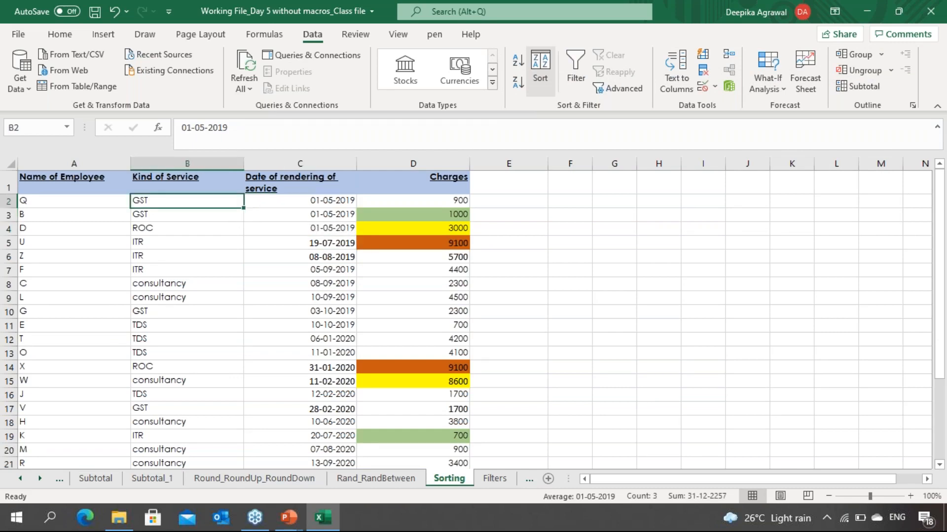
{"action": "key", "text": "shift+Down"}
{"action": "key", "text": "shift+Down"}
{"action": "key", "text": "shift+Down"}
{"action": "key", "text": "shift+Up"}
{"action": "key", "text": "shift+Up"}
{"action": "key", "text": "shift+Up"}
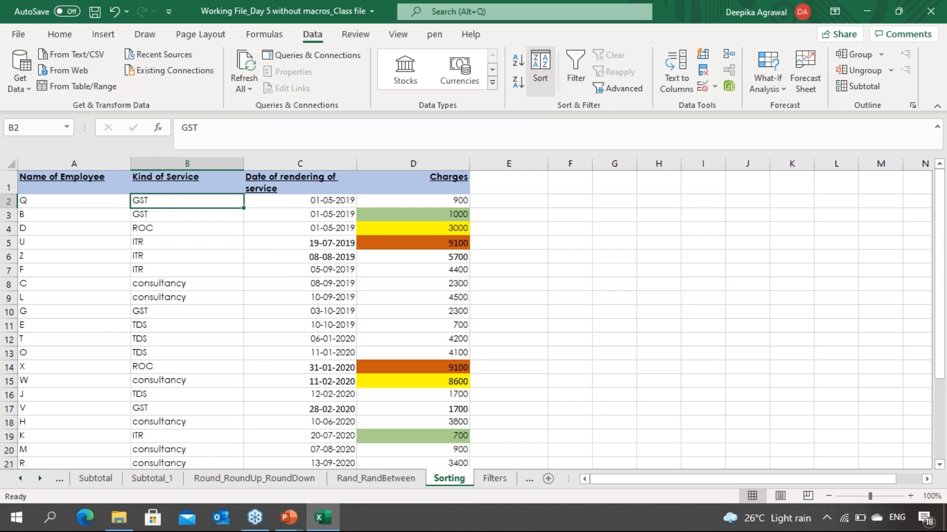
Step: Review the Kind of Service order within the same-date rows and save the workbook
{"action": "key", "text": "Down"}
{"action": "key", "text": "Down"}
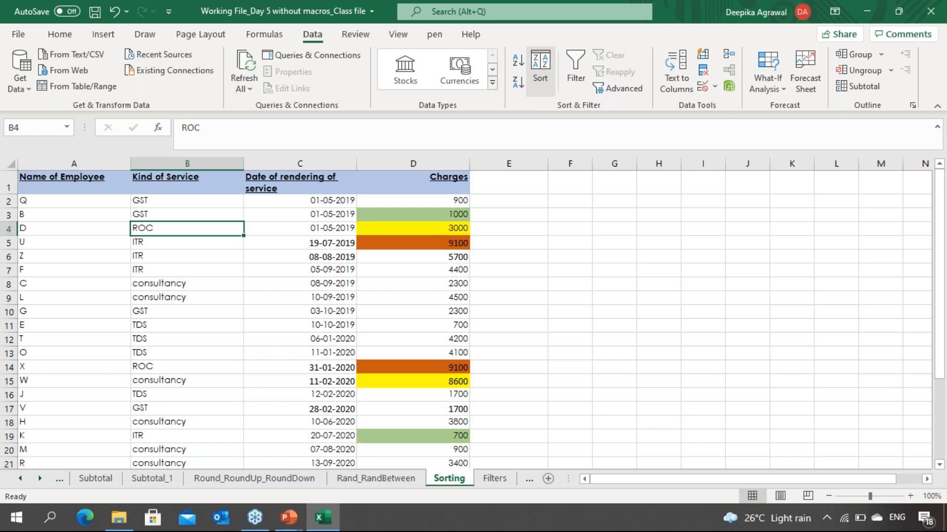
{"action": "key", "text": "Down"}
{"action": "key", "text": "Down"}
Step: Scroll through the sorted data and switch to the Filters sheet
{"action": "key", "text": "Down"}
{"action": "key", "text": "Down"}
{"action": "key", "text": "Down"}
{"action": "key", "text": "Up"}
{"action": "key", "text": "Up"}
{"action": "key", "text": "Up"}
{"action": "key", "text": "Up"}
{"action": "key", "text": "Up"}
{"action": "key", "text": "ctrl+s"}
{"action": "key", "text": "Down"}
{"action": "key", "text": "Down"}
{"action": "key", "text": "Down"}
{"action": "key", "text": "Down"}
{"action": "key", "text": "Down"}
{"action": "key", "text": "Down"}
{"action": "key", "text": "Down"}
{"action": "key", "text": "Down"}
{"action": "key", "text": "Down"}
{"action": "key", "text": "Down"}
{"action": "key", "text": "Down"}
{"action": "key", "text": "Down"}
{"action": "key", "text": "Down"}
{"action": "key", "text": "Down"}
{"action": "key", "text": "Down"}
{"action": "key", "text": "Down"}
{"action": "key", "text": "Down"}
{"action": "key", "text": "Down"}
{"action": "key", "text": "Down"}
{"action": "key", "text": "Down"}
{"action": "key", "text": "Down"}
{"action": "key", "text": "Down"}
{"action": "key", "text": "Down"}
{"action": "key", "text": "Down"}
{"action": "key", "text": "Down"}
{"action": "key", "text": "Down"}
{"action": "key", "text": "Down"}
{"action": "key", "text": "Down"}
{"action": "key", "text": "Down"}
{"action": "key", "text": "Down"}
{"action": "key", "text": "Down"}
{"action": "key", "text": "Down"}
{"action": "key", "text": "Down"}
{"action": "key", "text": "Down"}
{"action": "key", "text": "Up"}
{"action": "key", "text": "Up"}
{"action": "key", "text": "Up"}
{"action": "key", "text": "Up"}
{"action": "key", "text": "Up"}
{"action": "key", "text": "Up"}
{"action": "key", "text": "Up"}
{"action": "key", "text": "Up"}
{"action": "key", "text": "Up"}
{"action": "key", "text": "Up"}
{"action": "key", "text": "Up"}
{"action": "key", "text": "Up"}
{"action": "key", "text": "Up"}
{"action": "key", "text": "Up"}
{"action": "key", "text": "Up"}
{"action": "key", "text": "Up"}
{"action": "key", "text": "Up"}
{"action": "key", "text": "Up"}
{"action": "key", "text": "Up"}
{"action": "key", "text": "Up"}
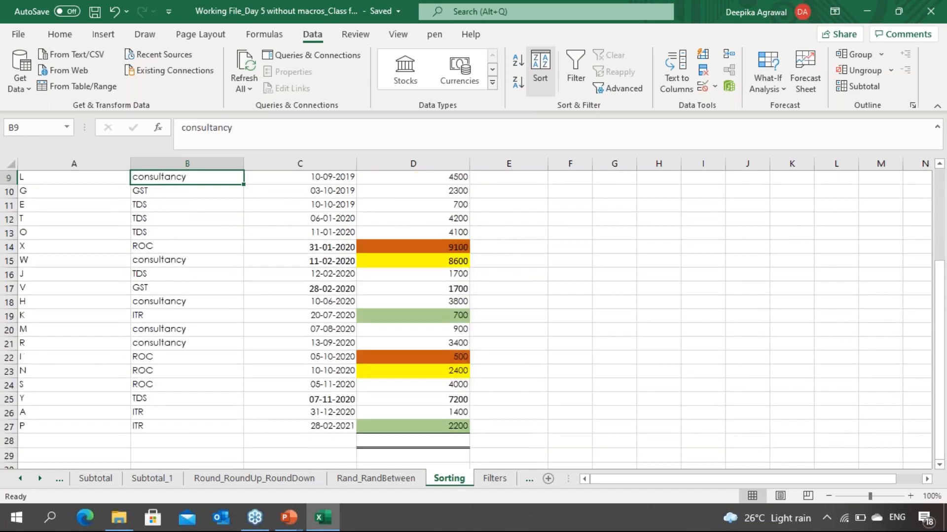
{"action": "key", "text": "ctrl+Up"}
{"action": "key", "text": "ctrl+Page_Down"}
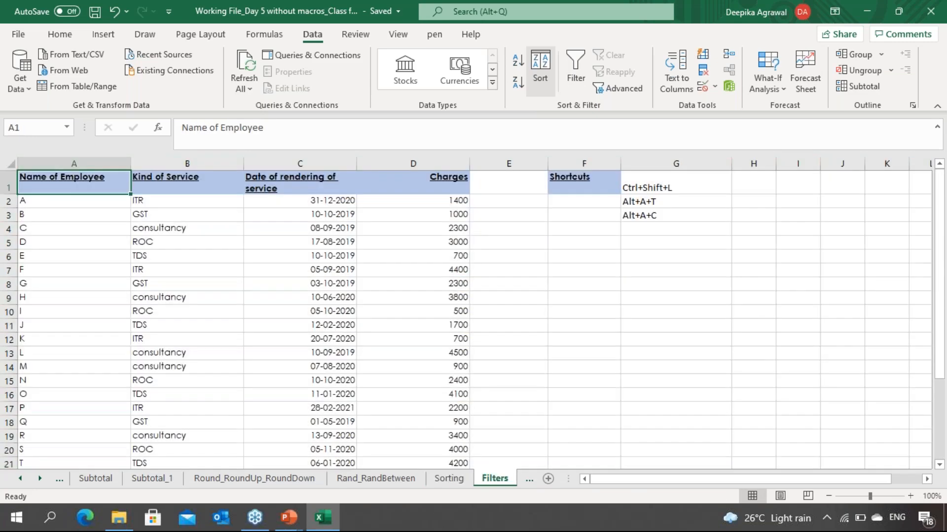
Step: Browse the employee data on the Filters sheet and save the workbook
{"action": "key", "text": "Down"}
{"action": "key", "text": "Down"}
{"action": "key", "text": "Down"}
{"action": "key", "text": "Right"}
{"action": "key", "text": "Right"}
{"action": "key", "text": "Right"}
{"action": "key", "text": "Right"}
{"action": "key", "text": "Right"}
{"action": "key", "text": "Right"}
{"action": "key", "text": "Right"}
{"action": "key", "text": "Right"}
{"action": "key", "text": "Right"}
{"action": "key", "text": "Right"}
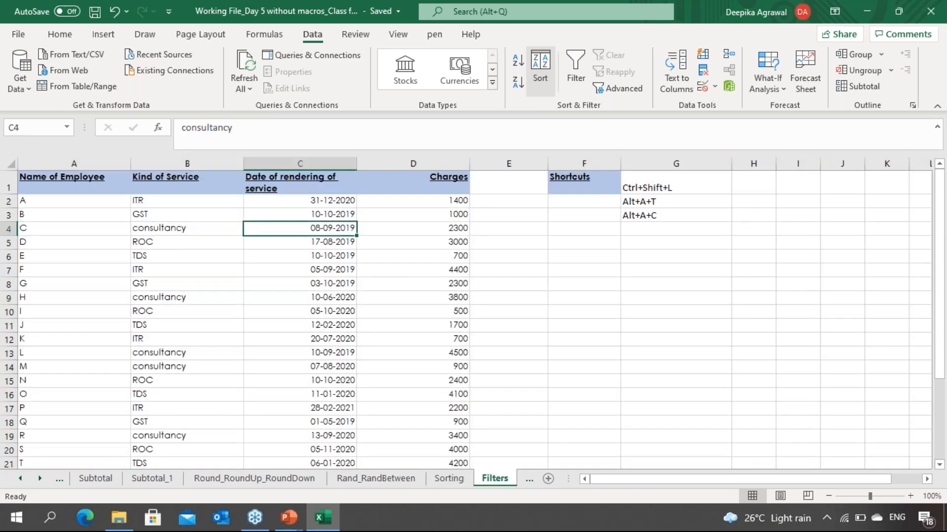
{"action": "key", "text": "Left"}
{"action": "key", "text": "Left"}
{"action": "key", "text": "Left"}
{"action": "key", "text": "Left"}
{"action": "key", "text": "Left"}
{"action": "key", "text": "Left"}
{"action": "key", "text": "Left"}
{"action": "key", "text": "Left"}
{"action": "key", "text": "Left"}
{"action": "key", "text": "Left"}
{"action": "key", "text": "Down"}
{"action": "key", "text": "Down"}
{"action": "key", "text": "Down"}
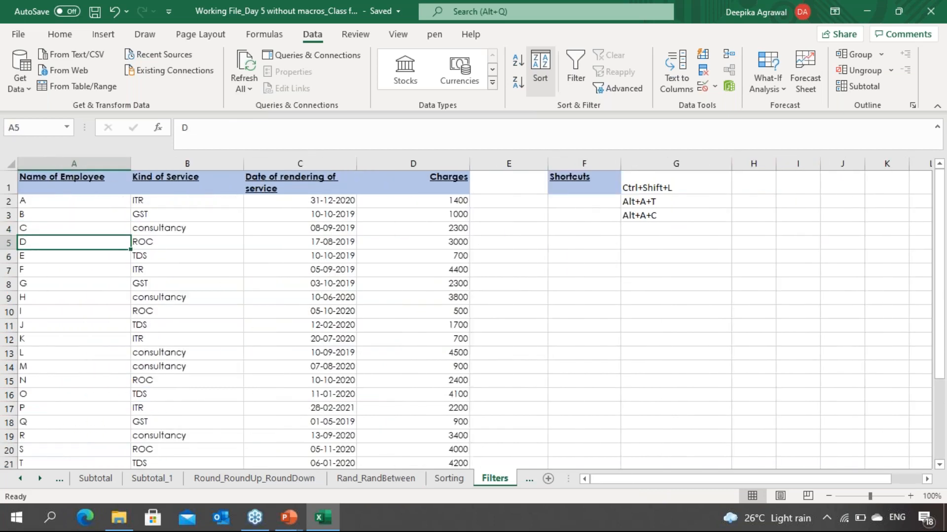
{"action": "key", "text": "Up"}
{"action": "key", "text": "Up"}
{"action": "key", "text": "ctrl+s"}
Step: Switch to another open application window
{"action": "key", "text": "alt+Tab"}
{"action": "key", "text": "alt+Tab"}
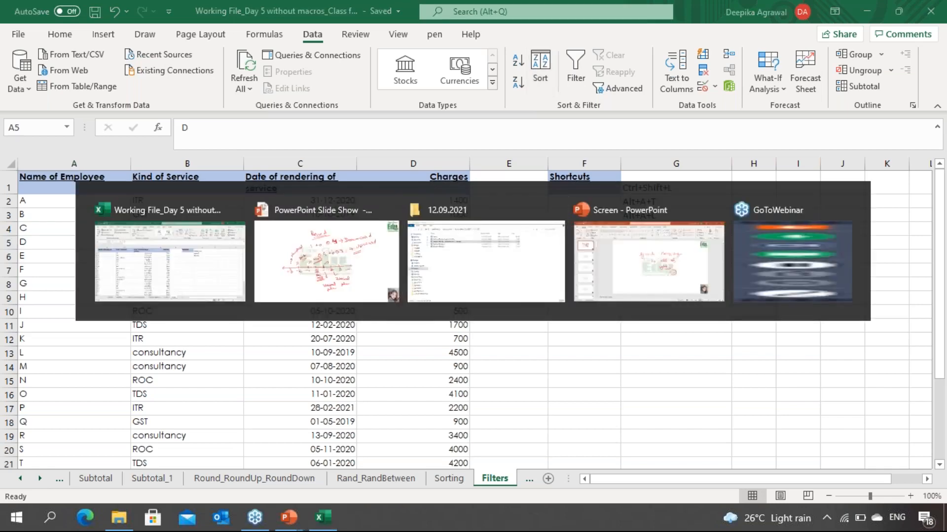
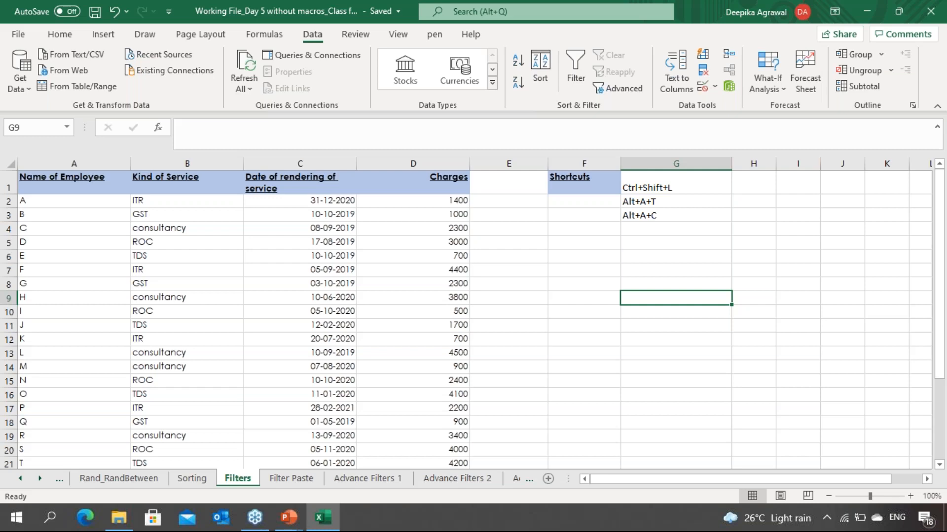
{"action": "type", "text": "=conc"}
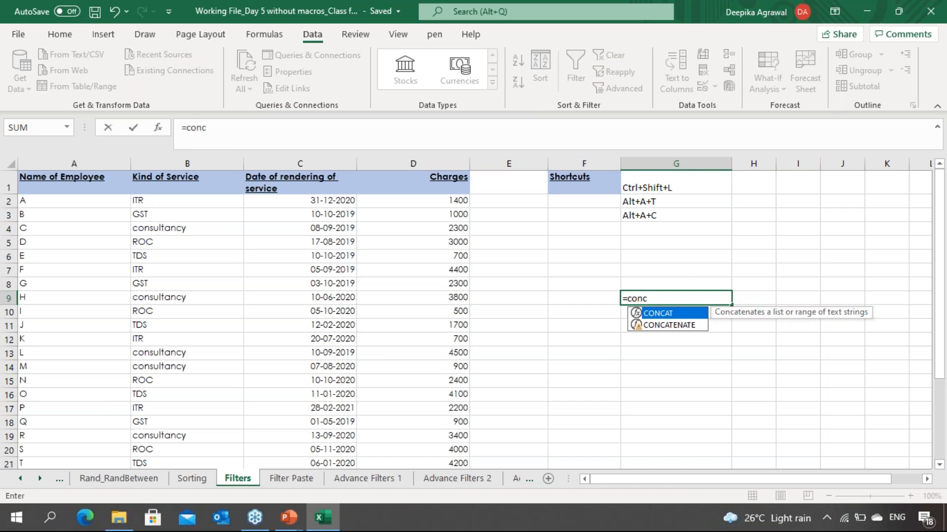
{"action": "key", "text": "Down"}
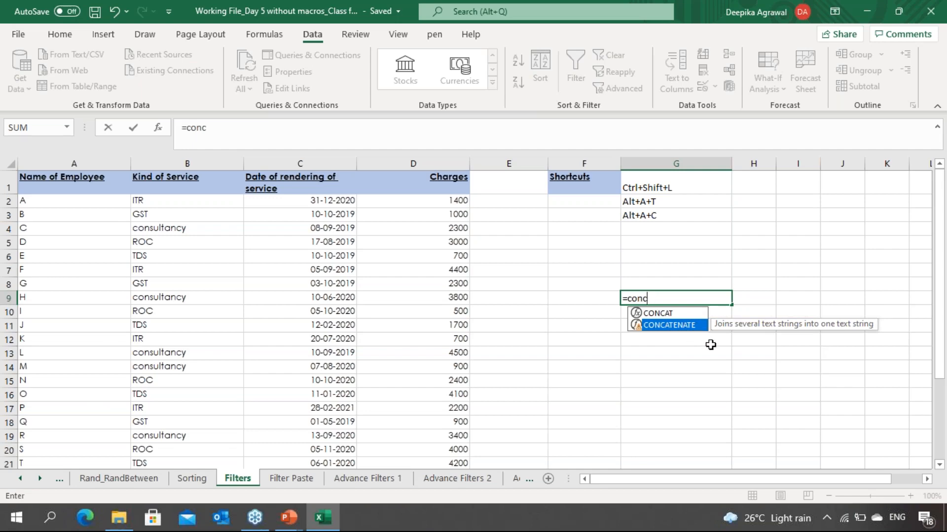
{"action": "key", "text": "Tab"}
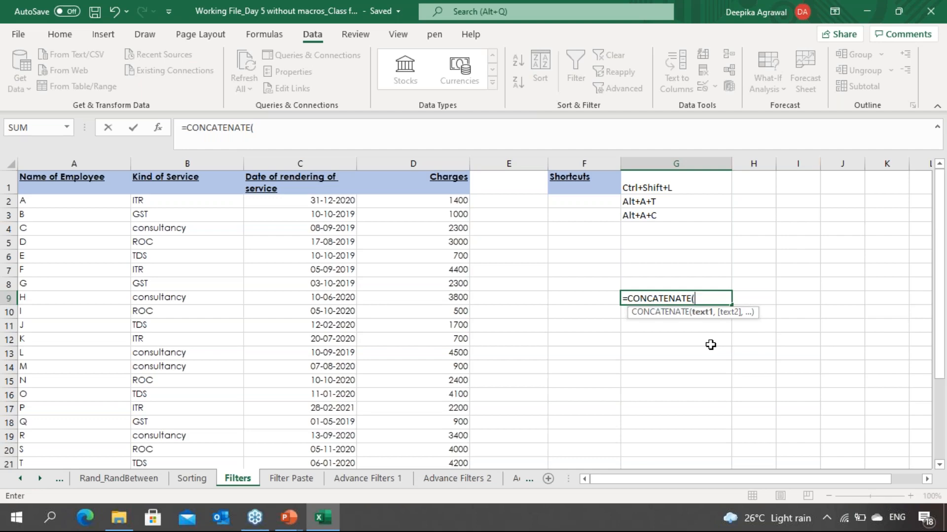
{"action": "key", "text": "Escape"}
Step: Browse the employee table and the shortcut notes listed in column G
{"action": "key", "text": "Down"}
{"action": "key", "text": "Down"}
{"action": "key", "text": "Down"}
{"action": "key", "text": "Down"}
{"action": "key", "text": "Down"}
{"action": "key", "text": "Down"}
{"action": "key", "text": "Down"}
{"action": "key", "text": "Down"}
{"action": "key", "text": "Down"}
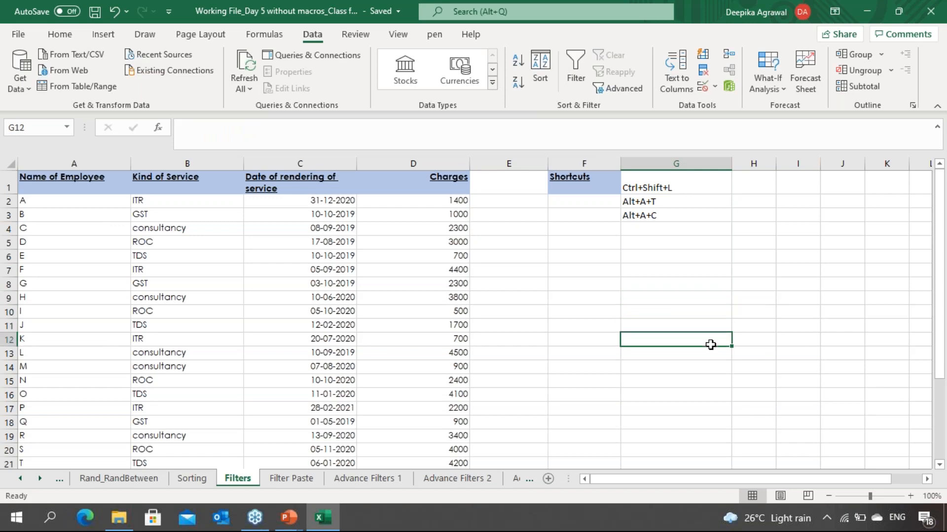
{"action": "key", "text": "Up"}
{"action": "key", "text": "Up"}
{"action": "key", "text": "Up"}
{"action": "key", "text": "Up"}
{"action": "key", "text": "Up"}
{"action": "key", "text": "Up"}
{"action": "key", "text": "Up"}
{"action": "key", "text": "Up"}
{"action": "key", "text": "Up"}
{"action": "key", "text": "Up"}
{"action": "key", "text": "Up"}
{"action": "key", "text": "Up"}
{"action": "key", "text": "Up"}
{"action": "key", "text": "Up"}
{"action": "key", "text": "Up"}
{"action": "key", "text": "Up"}
{"action": "key", "text": "Up"}
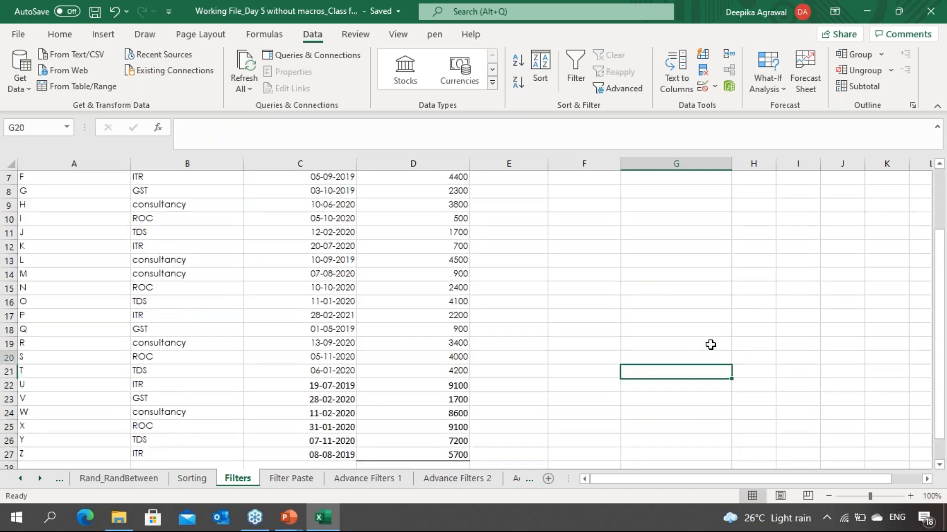
{"action": "key", "text": "Left"}
{"action": "key", "text": "Left"}
{"action": "key", "text": "Left"}
{"action": "key", "text": "Left"}
{"action": "key", "text": "Left"}
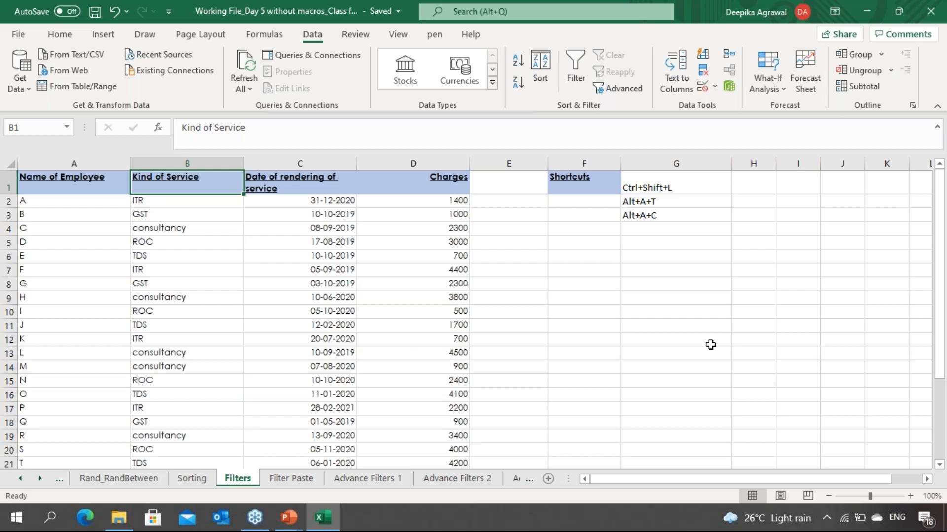
{"action": "key", "text": "Right"}
{"action": "key", "text": "Left"}
{"action": "key", "text": "Left"}
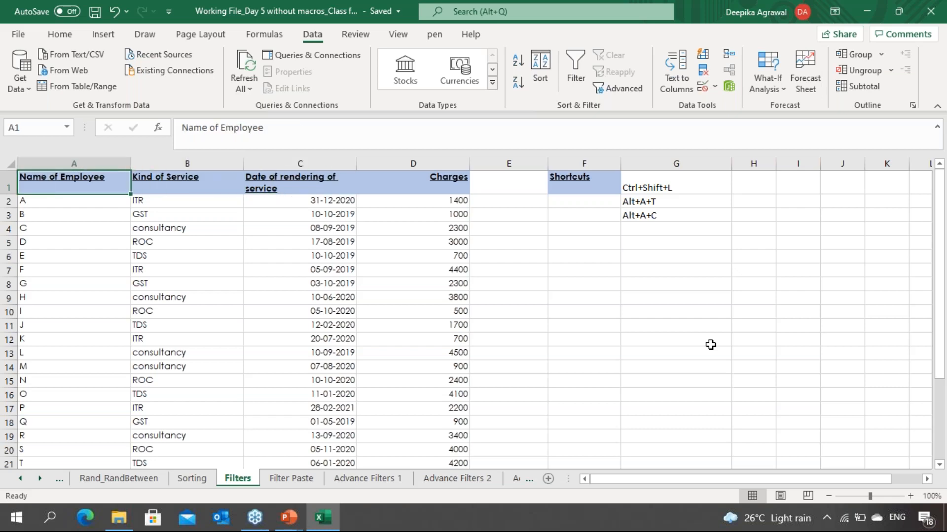
{"action": "key", "text": "Down"}
{"action": "key", "text": "Down"}
{"action": "key", "text": "Down"}
{"action": "key", "text": "Down"}
{"action": "key", "text": "Down"}
{"action": "key", "text": "Down"}
{"action": "key", "text": "Down"}
{"action": "key", "text": "Down"}
{"action": "key", "text": "Down"}
{"action": "key", "text": "Down"}
{"action": "key", "text": "Down"}
{"action": "key", "text": "Down"}
{"action": "key", "text": "Down"}
{"action": "key", "text": "Down"}
{"action": "key", "text": "Down"}
{"action": "key", "text": "Up"}
{"action": "key", "text": "Up"}
{"action": "key", "text": "Up"}
{"action": "key", "text": "Up"}
{"action": "key", "text": "Up"}
{"action": "key", "text": "Up"}
{"action": "key", "text": "Up"}
{"action": "key", "text": "Up"}
{"action": "key", "text": "Up"}
{"action": "key", "text": "Up"}
{"action": "key", "text": "Up"}
{"action": "key", "text": "Up"}
{"action": "key", "text": "Up"}
{"action": "key", "text": "Up"}
{"action": "key", "text": "Up"}
{"action": "key", "text": "Right"}
{"action": "key", "text": "Right"}
{"action": "key", "text": "Right"}
{"action": "key", "text": "Right"}
{"action": "key", "text": "Right"}
{"action": "key", "text": "Right"}
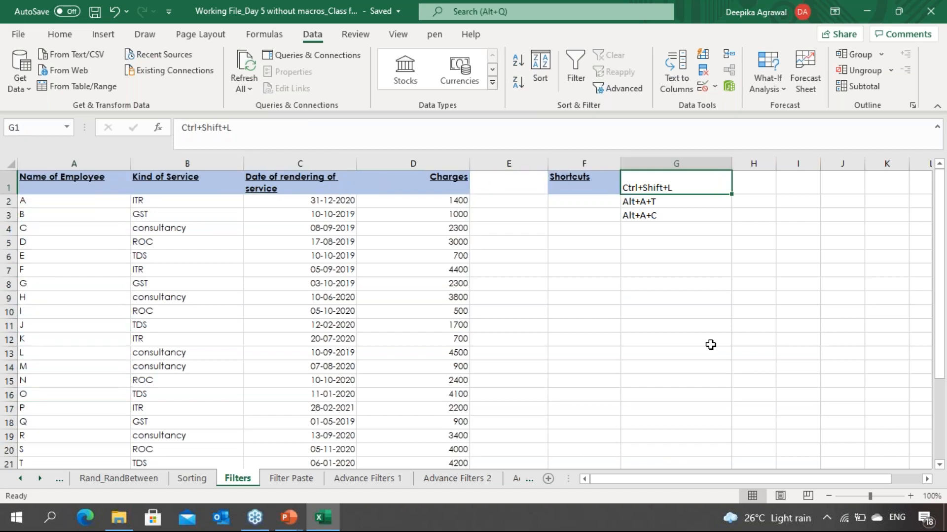
{"action": "key", "text": "shift+Down"}
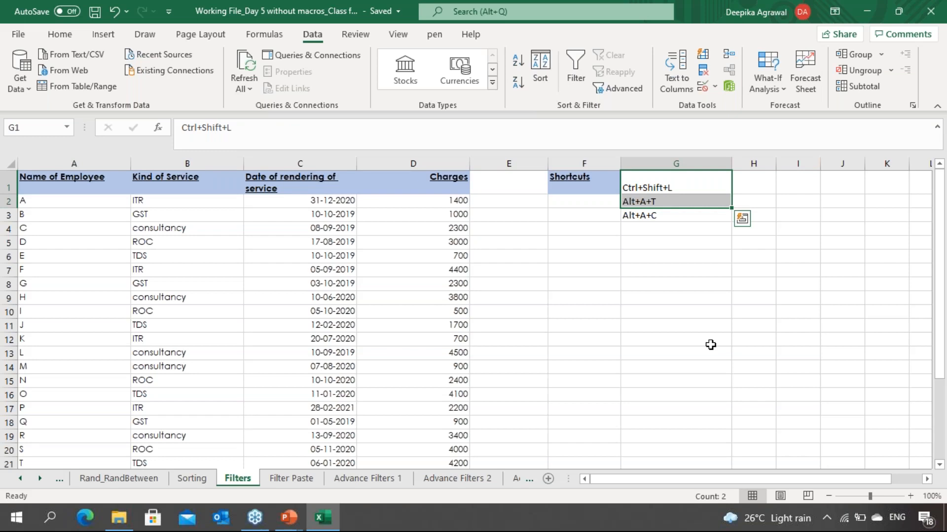
{"action": "key", "text": "Down"}
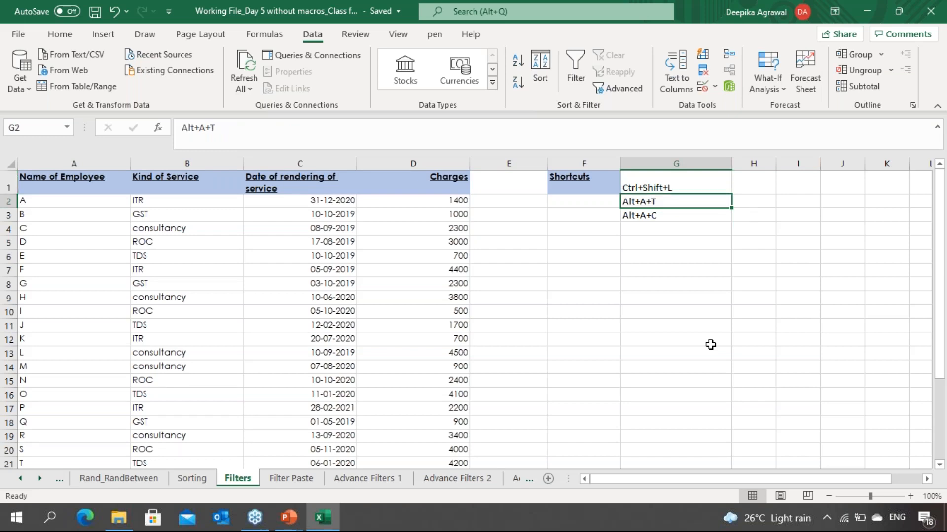
{"action": "key", "text": "Down"}
{"action": "key", "text": "Left"}
Step: Turn on AutoFilter for the employee data table
{"action": "key", "text": "ctrl+Left"}
{"action": "key", "text": "ctrl+Left"}
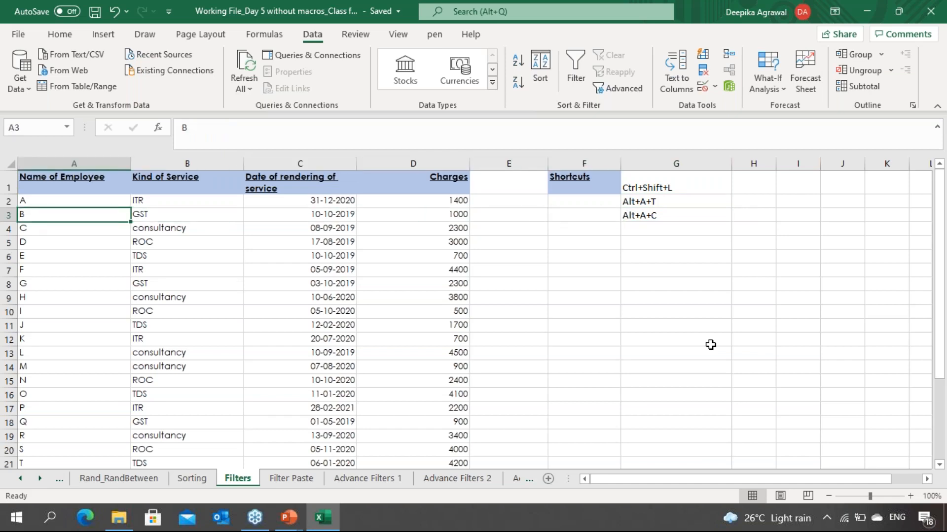
{"action": "key", "text": "ctrl+shift+l"}
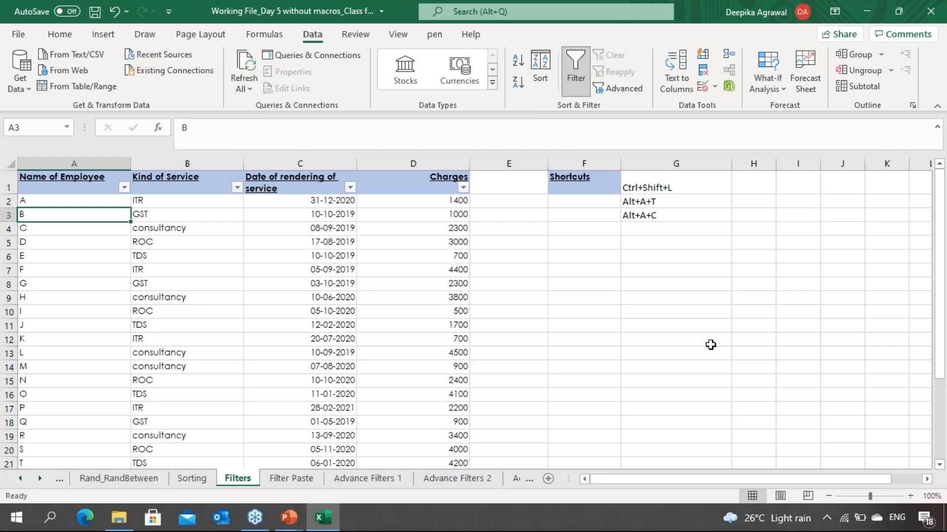
Step: Move across the filter headers and cells of the employee table
{"action": "key", "text": "Down"}
{"action": "key", "text": "Up"}
{"action": "key", "text": "Up"}
{"action": "key", "text": "Up"}
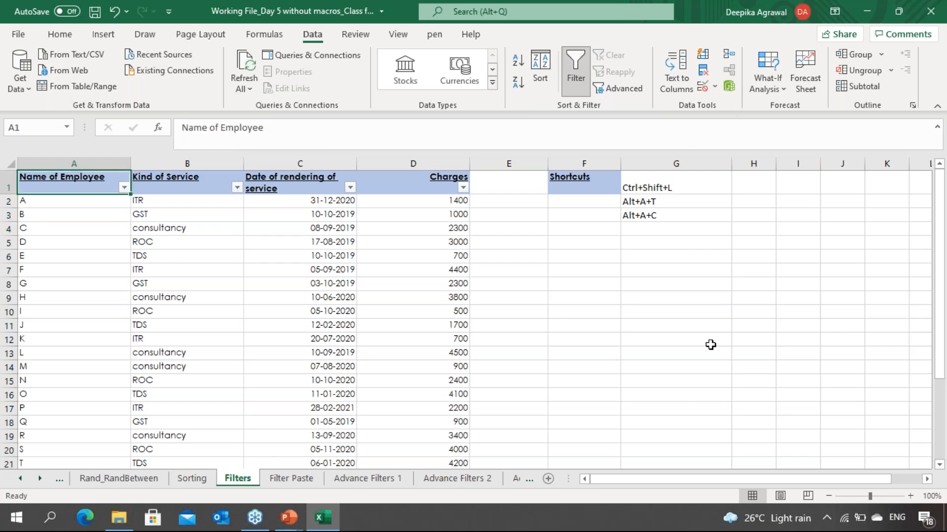
{"action": "key", "text": "Right"}
{"action": "key", "text": "Right"}
{"action": "key", "text": "Right"}
{"action": "key", "text": "Right"}
{"action": "key", "text": "Right"}
{"action": "key", "text": "Left"}
{"action": "key", "text": "Home"}
{"action": "key", "text": "Right"}
{"action": "key", "text": "Right"}
{"action": "key", "text": "Right"}
{"action": "key", "text": "Right"}
{"action": "key", "text": "Left"}
{"action": "key", "text": "Left"}
{"action": "key", "text": "Home"}
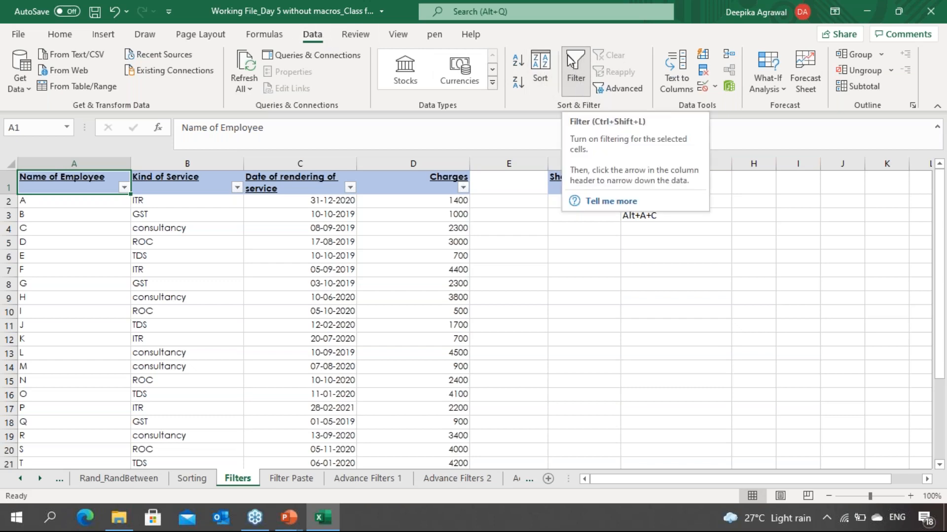
{"action": "left_click", "coordinate": [380, 205]}
{"action": "left_click", "coordinate": [290, 261]}
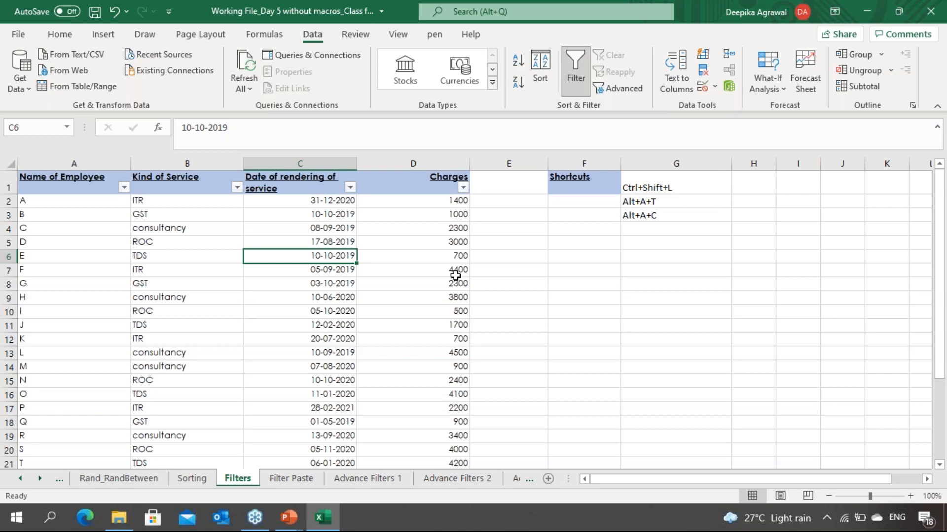
{"action": "left_click", "coordinate": [247, 295]}
{"action": "left_click", "coordinate": [91, 274]}
{"action": "left_click", "coordinate": [95, 233]}
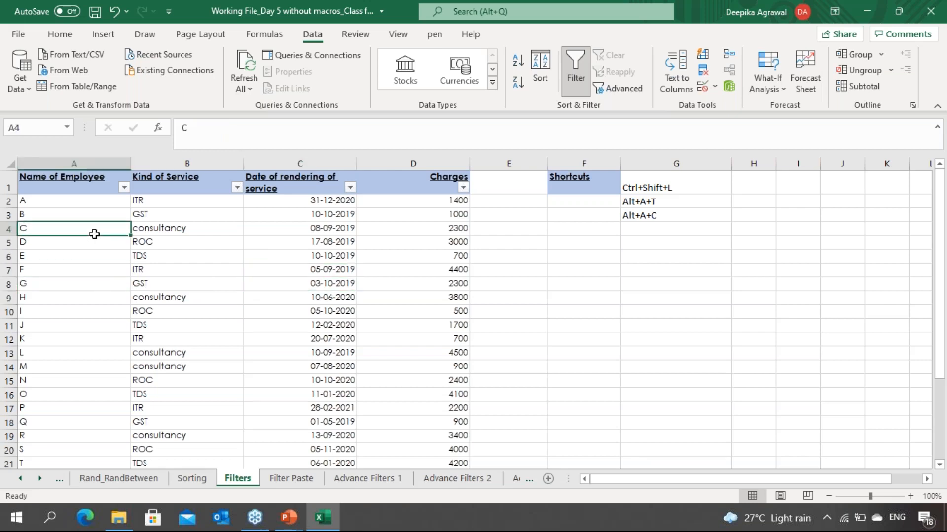
{"action": "left_click", "coordinate": [99, 196]}
{"action": "left_click", "coordinate": [187, 180]}
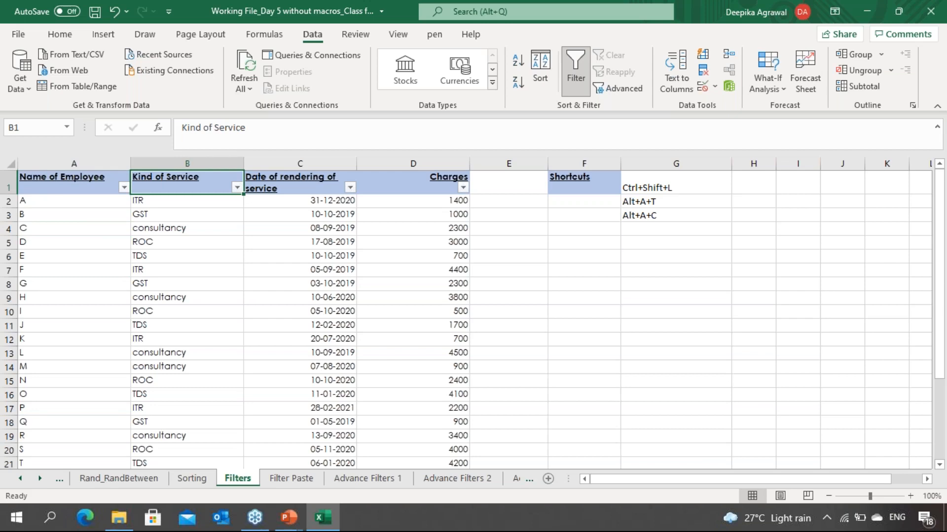
Step: Filter the Kind of Service column to show only GST and ITR
{"action": "key", "text": "alt+Down"}
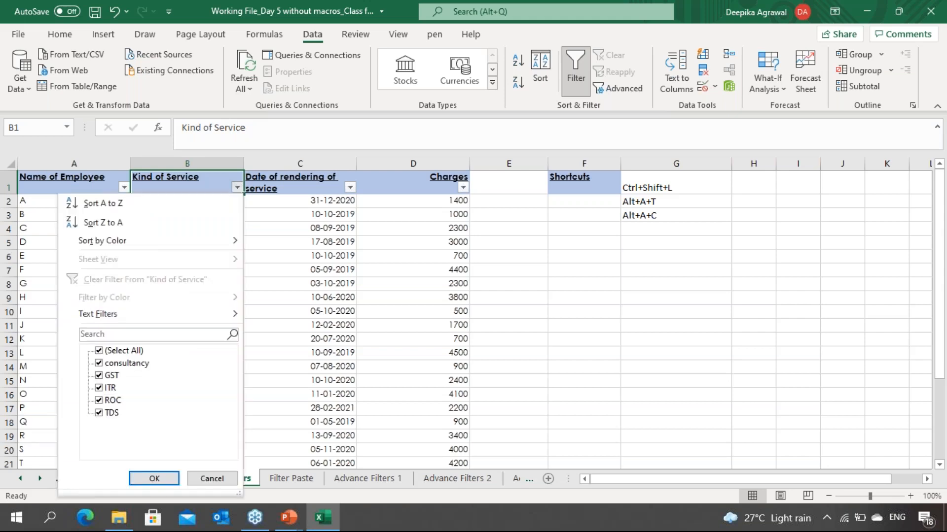
{"action": "key", "text": "Down"}
{"action": "key", "text": "Down"}
{"action": "key", "text": "Up"}
{"action": "key", "text": "Down"}
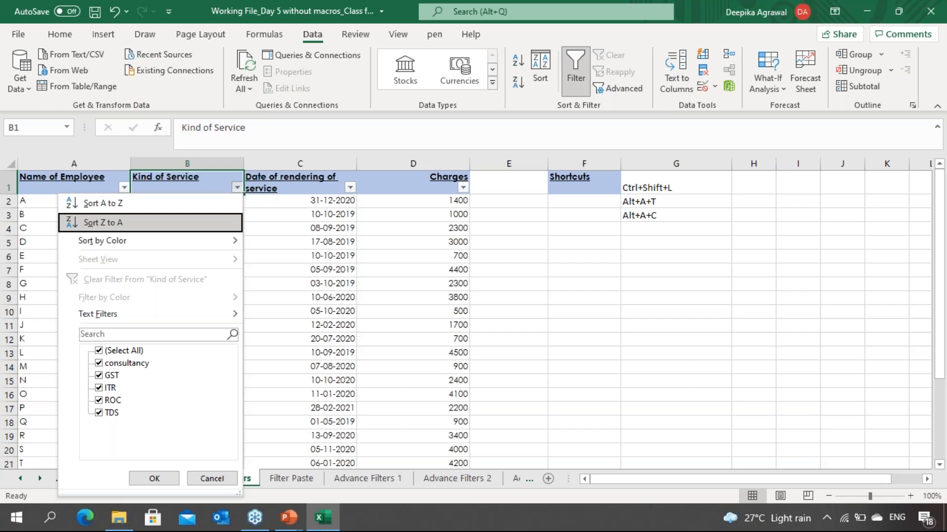
{"action": "key", "text": "Down"}
{"action": "key", "text": "Down"}
{"action": "key", "text": "Down"}
{"action": "key", "text": "Down"}
{"action": "key", "text": "Down"}
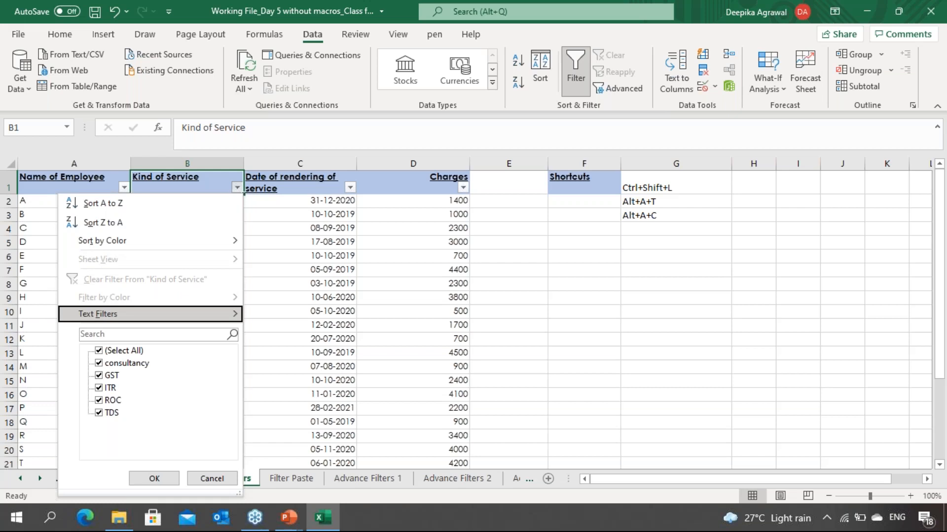
{"action": "key", "text": "Down"}
{"action": "key", "text": "Down"}
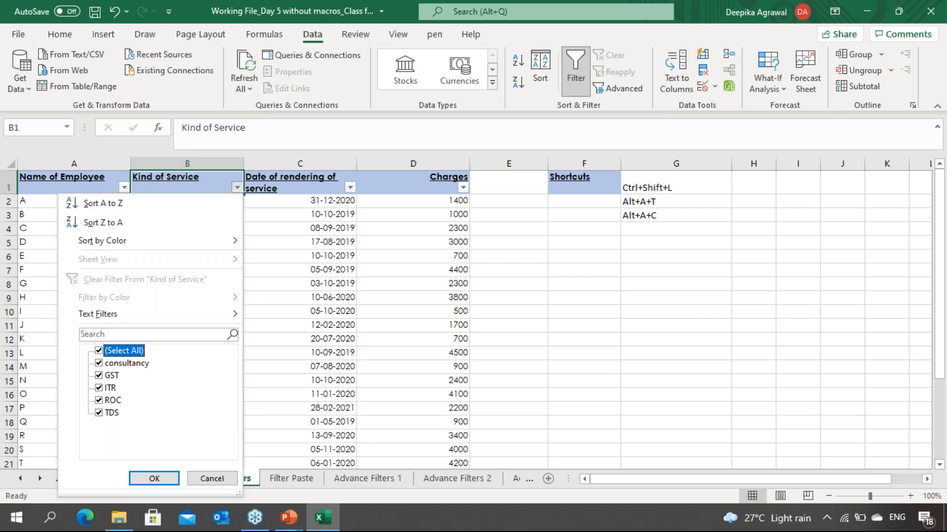
{"action": "key", "text": "Down"}
{"action": "key", "text": "Up"}
{"action": "key", "text": "Down"}
{"action": "key", "text": "space"}
{"action": "key", "text": "Up"}
{"action": "key", "text": "space"}
{"action": "key", "text": "space"}
{"action": "key", "text": "Down"}
{"action": "key", "text": "Down"}
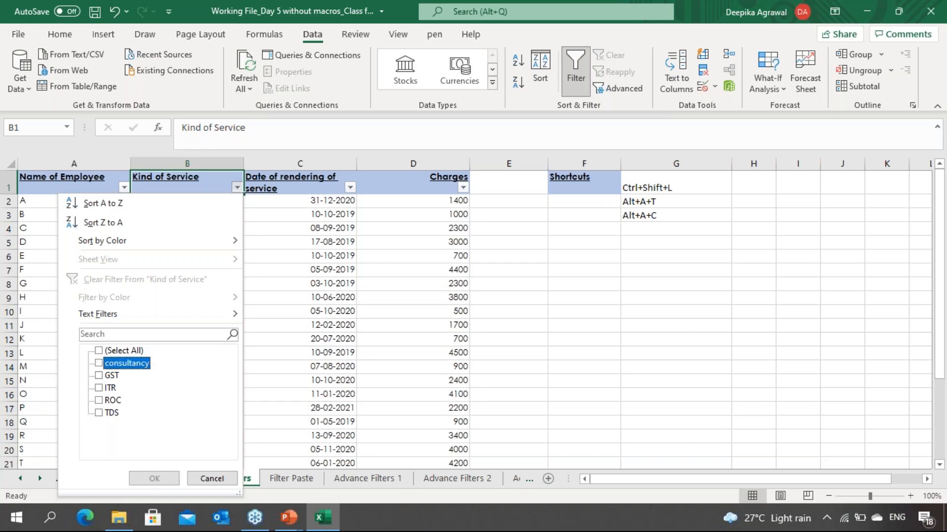
{"action": "key", "text": "space"}
{"action": "key", "text": "Down"}
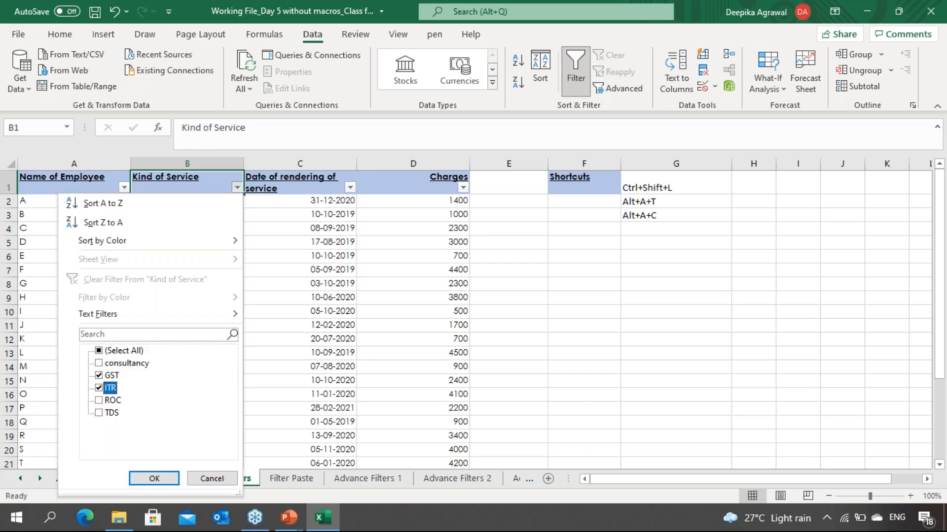
{"action": "key", "text": "Return"}
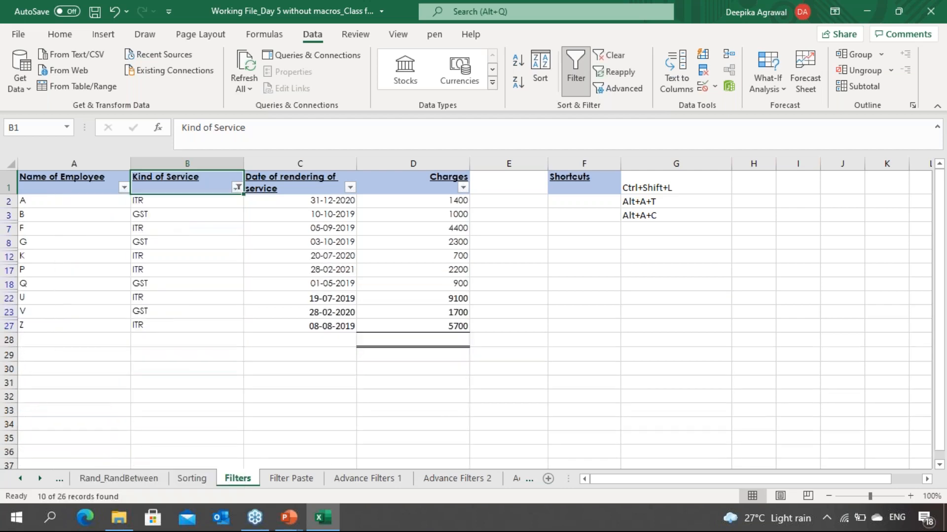
Step: Add a Charges number filter showing only values greater than 3000
{"action": "key", "text": "Down"}
{"action": "key", "text": "Down"}
{"action": "key", "text": "Down"}
{"action": "key", "text": "Down"}
{"action": "key", "text": "Down"}
{"action": "key", "text": "Down"}
{"action": "key", "text": "Down"}
{"action": "key", "text": "Down"}
{"action": "key", "text": "Down"}
{"action": "key", "text": "Down"}
{"action": "key", "text": "Down"}
{"action": "key", "text": "Down"}
{"action": "key", "text": "Up"}
{"action": "key", "text": "Up"}
{"action": "key", "text": "Up"}
{"action": "key", "text": "Up"}
{"action": "key", "text": "Up"}
{"action": "key", "text": "Up"}
{"action": "key", "text": "Up"}
{"action": "key", "text": "Up"}
{"action": "key", "text": "Up"}
{"action": "key", "text": "Up"}
{"action": "key", "text": "Up"}
{"action": "key", "text": "Up"}
{"action": "left_click", "coordinate": [413, 182]}
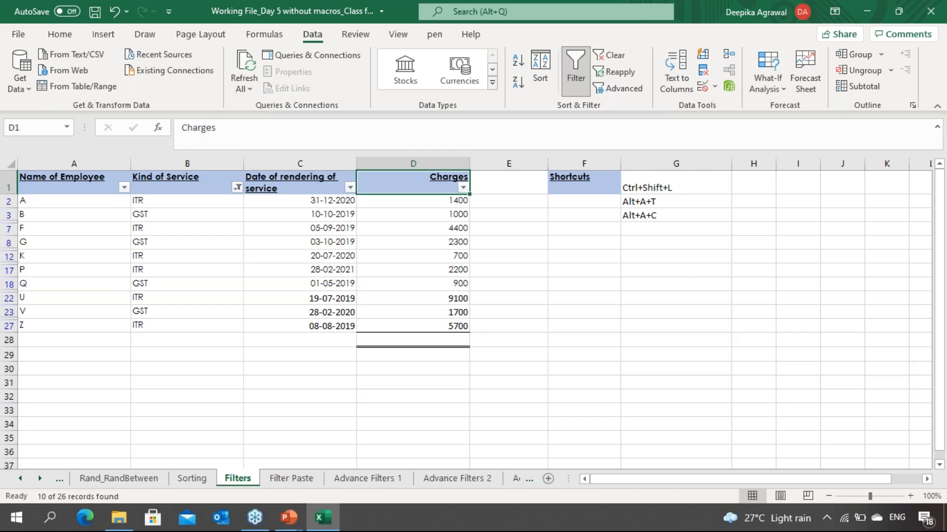
{"action": "key", "text": "alt+Down"}
{"action": "key", "text": "Down"}
{"action": "key", "text": "Down"}
{"action": "key", "text": "Down"}
{"action": "key", "text": "Down"}
{"action": "key", "text": "Down"}
{"action": "key", "text": "Down"}
{"action": "key", "text": "Down"}
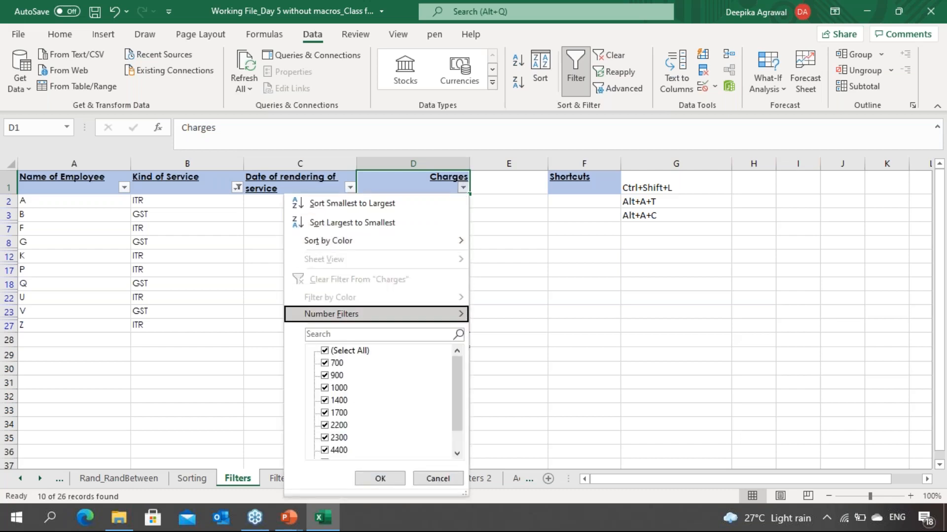
{"action": "key", "text": "Down"}
{"action": "key", "text": "Down"}
{"action": "key", "text": "Down"}
{"action": "key", "text": "Tab"}
{"action": "key", "text": "Tab"}
{"action": "key", "text": "Tab"}
{"action": "key", "text": "shift+Tab"}
{"action": "key", "text": "shift+Tab"}
{"action": "key", "text": "shift+Tab"}
{"action": "key", "text": "Up"}
{"action": "key", "text": "Up"}
{"action": "key", "text": "Up"}
{"action": "key", "text": "Up"}
{"action": "key", "text": "Up"}
{"action": "key", "text": "Up"}
{"action": "key", "text": "Up"}
{"action": "key", "text": "Up"}
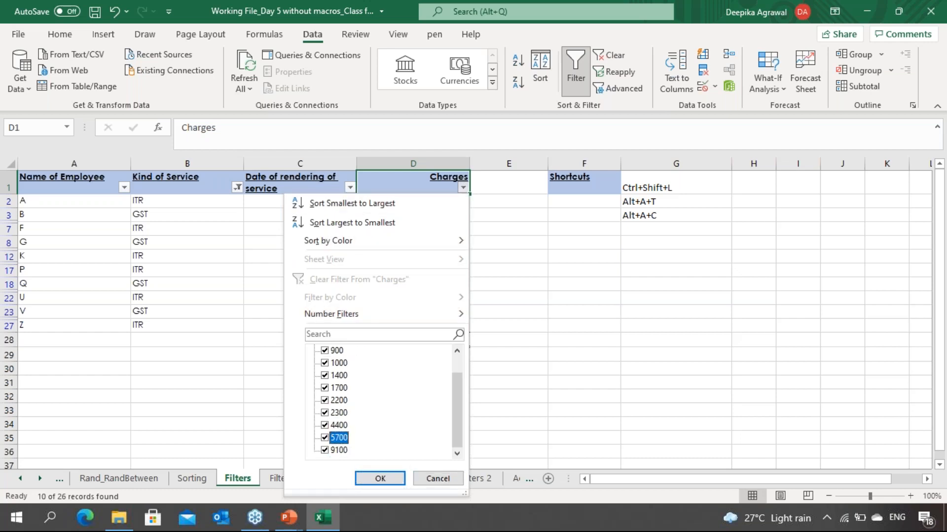
{"action": "key", "text": "Up"}
{"action": "key", "text": "Up"}
{"action": "key", "text": "Up"}
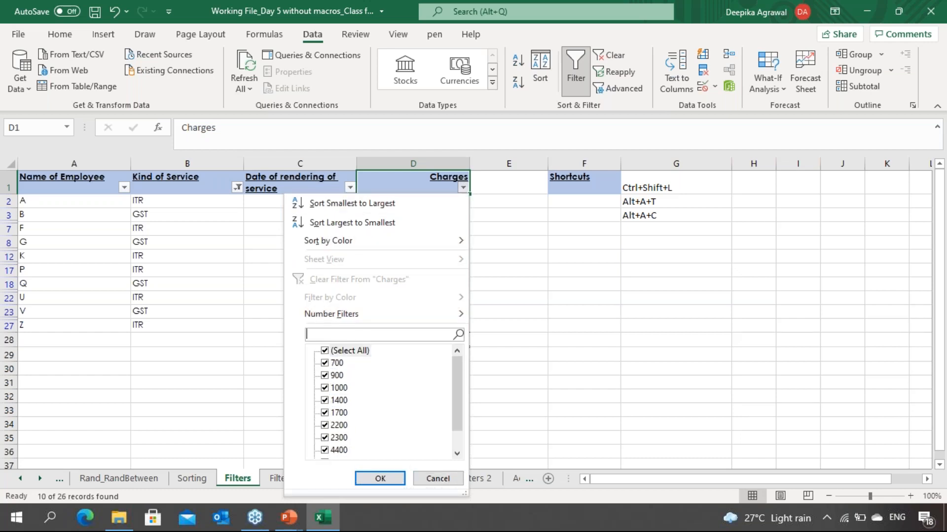
{"action": "key", "text": "Right"}
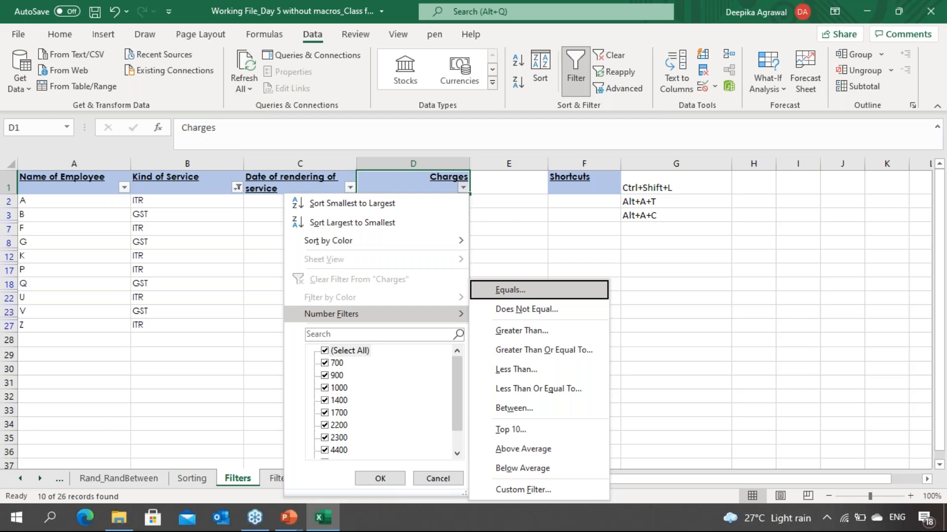
{"action": "key", "text": "Down"}
{"action": "key", "text": "Down"}
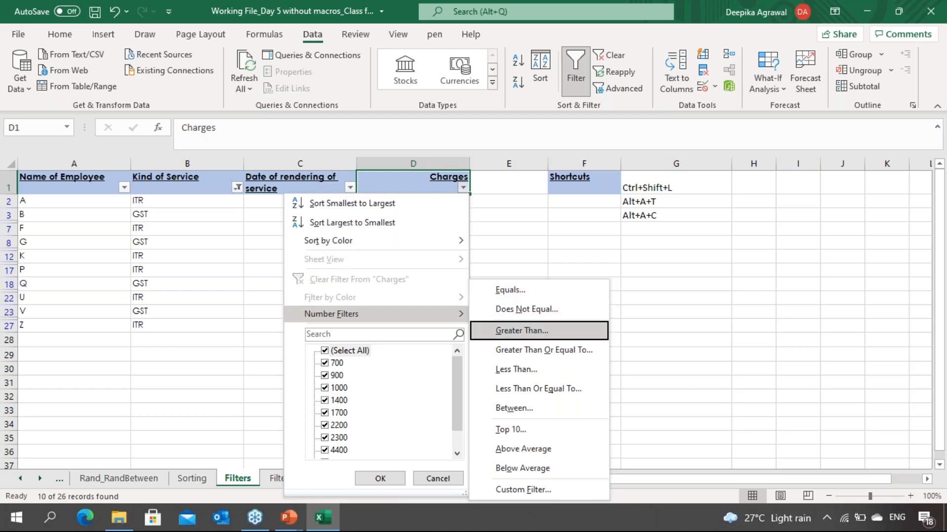
{"action": "key", "text": "Return"}
{"action": "type", "text": "3000"}
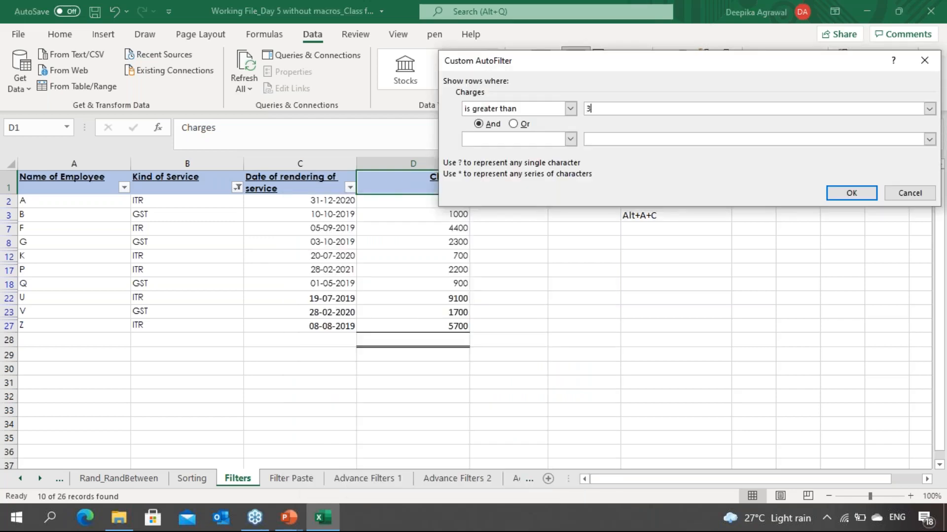
{"action": "key", "text": "Return"}
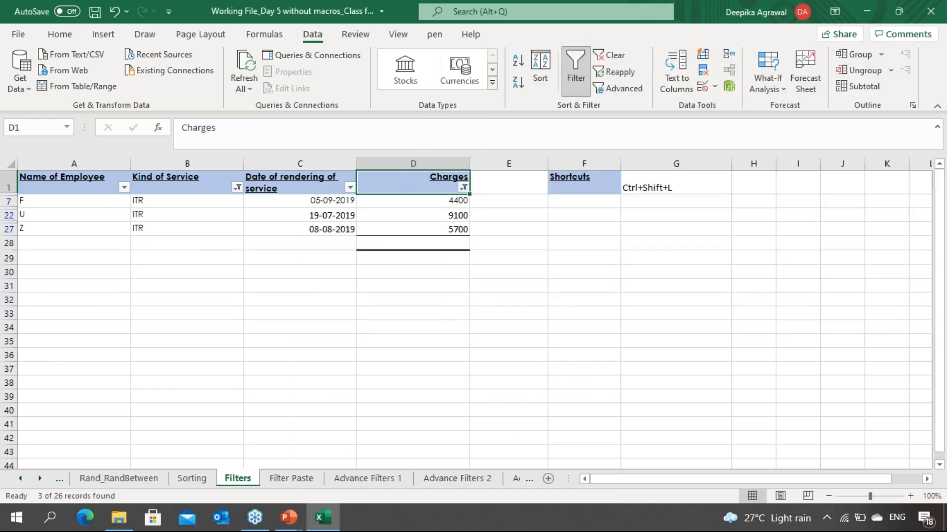
Step: Clear all applied filters from the employee table
{"action": "key", "text": "Down"}
{"action": "key", "text": "Left"}
{"action": "key", "text": "Left"}
{"action": "key", "text": "Left"}
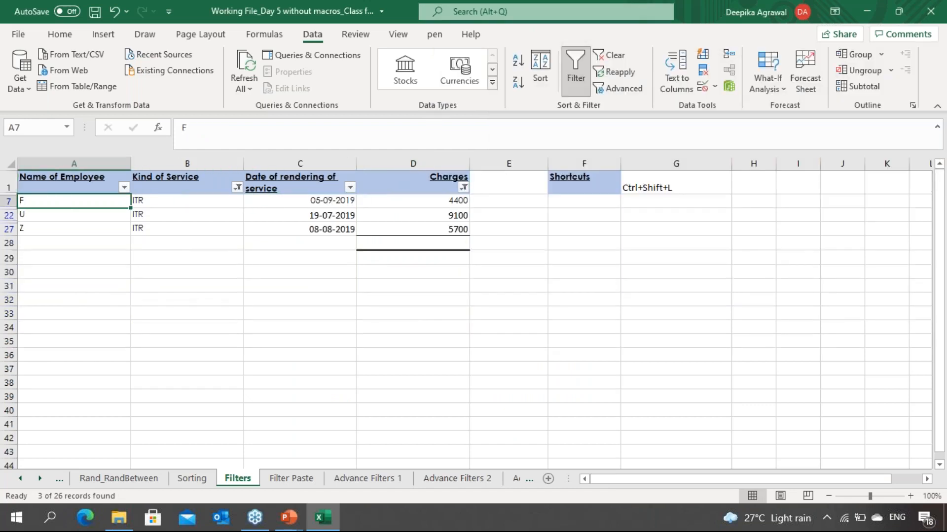
{"action": "key", "text": "Right"}
{"action": "key", "text": "Right"}
{"action": "key", "text": "Right"}
{"action": "key", "text": "Right"}
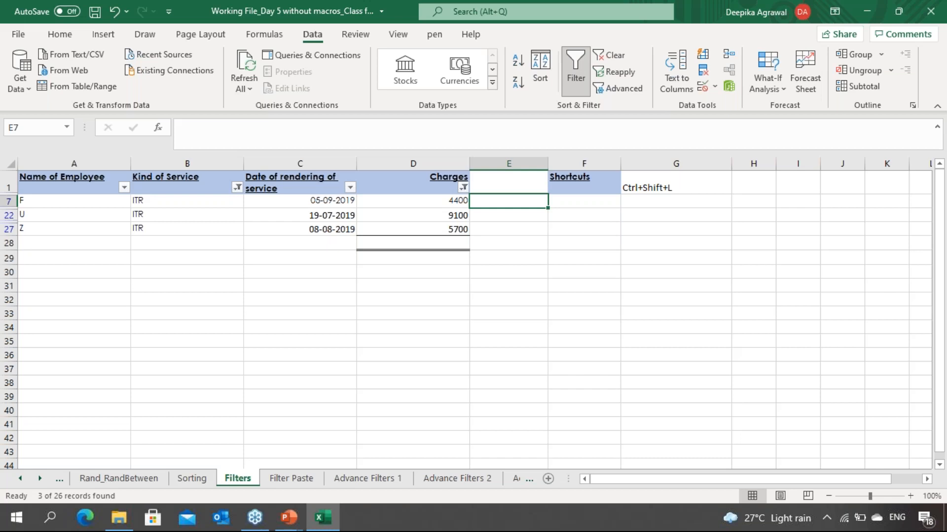
{"action": "key", "text": "alt+a"}
{"action": "key", "text": "c"}
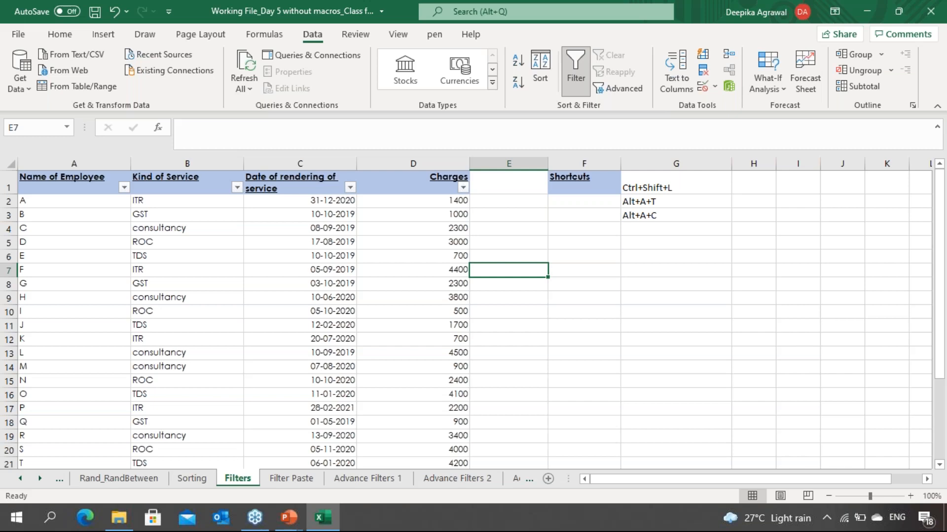
Step: Explore the year and month hierarchy in the Date of rendering of service filter list without applying it
{"action": "key", "text": "Left"}
{"action": "key", "text": "Left"}
{"action": "key", "text": "Up"}
{"action": "key", "text": "Up"}
{"action": "key", "text": "ctrl+Up"}
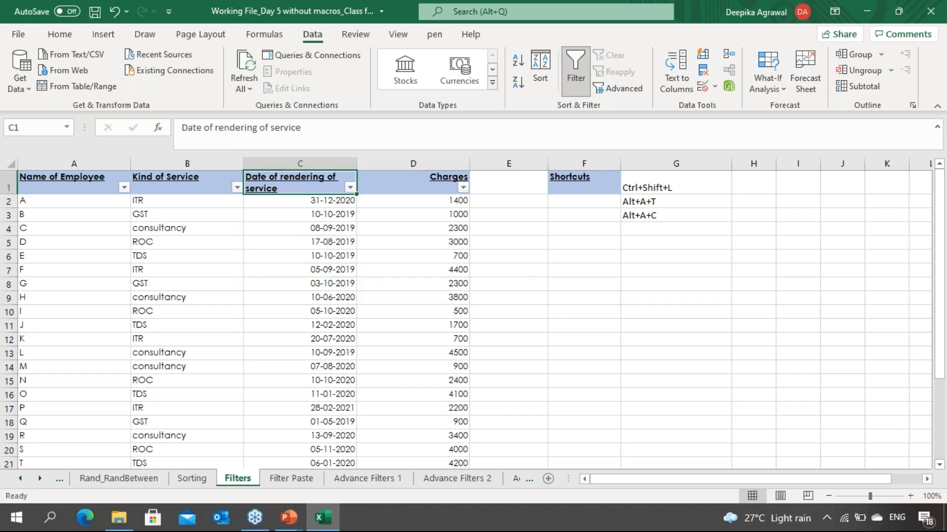
{"action": "key", "text": "alt+Down"}
{"action": "key", "text": "Down"}
{"action": "key", "text": "Down"}
{"action": "key", "text": "Down"}
{"action": "key", "text": "Down"}
{"action": "key", "text": "Down"}
{"action": "key", "text": "Down"}
{"action": "key", "text": "Tab"}
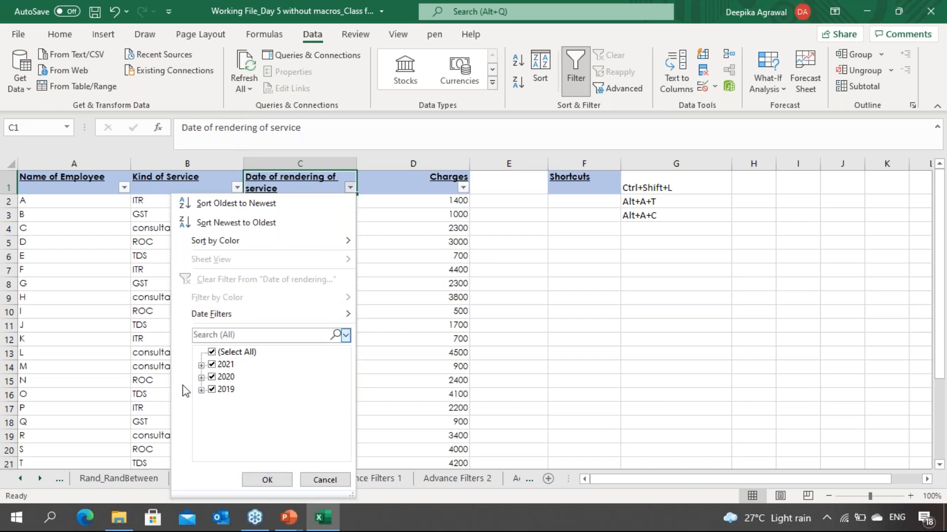
{"action": "left_click", "coordinate": [201, 365]}
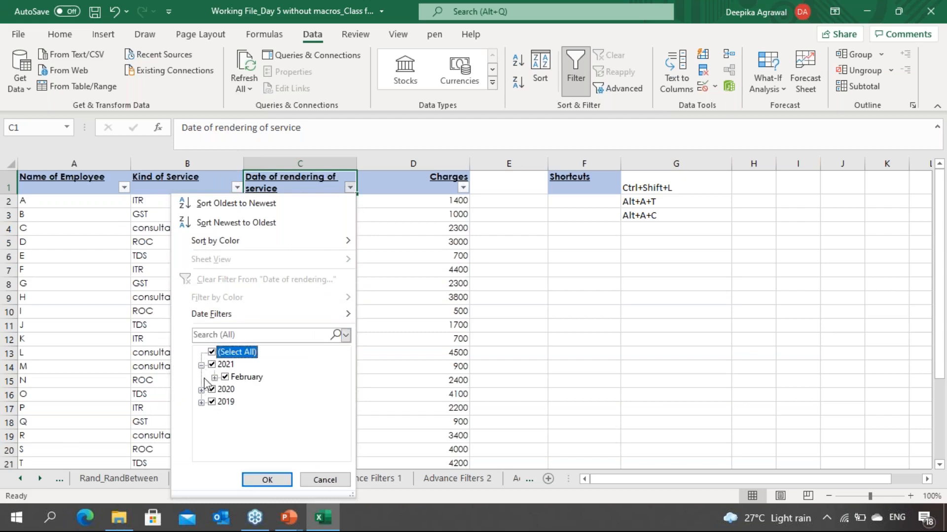
{"action": "left_click", "coordinate": [201, 390]}
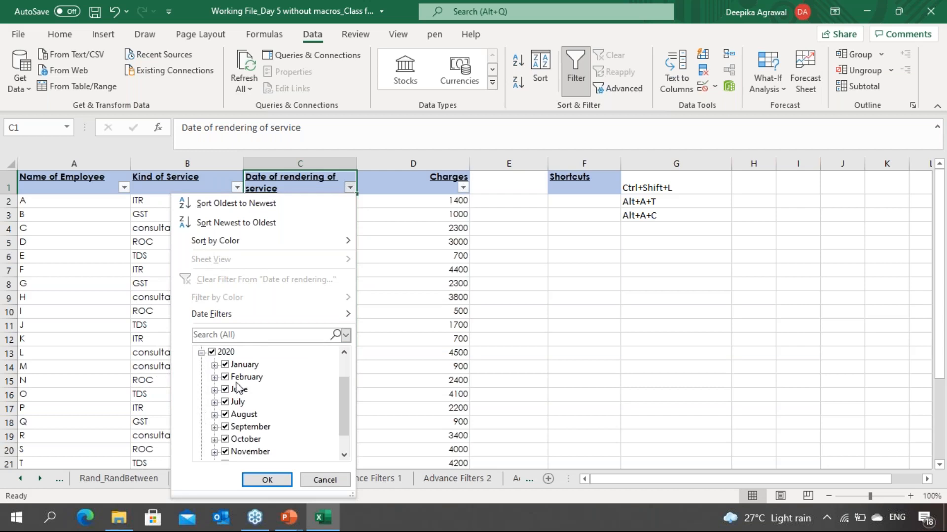
{"action": "left_click", "coordinate": [214, 365]}
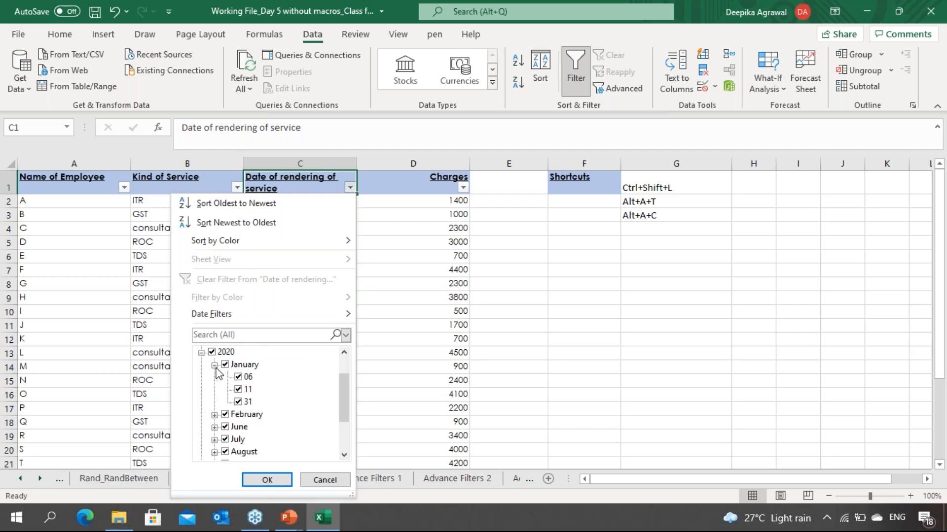
{"action": "left_click_drag", "start_coordinate": [346, 410], "coordinate": [344, 378]}
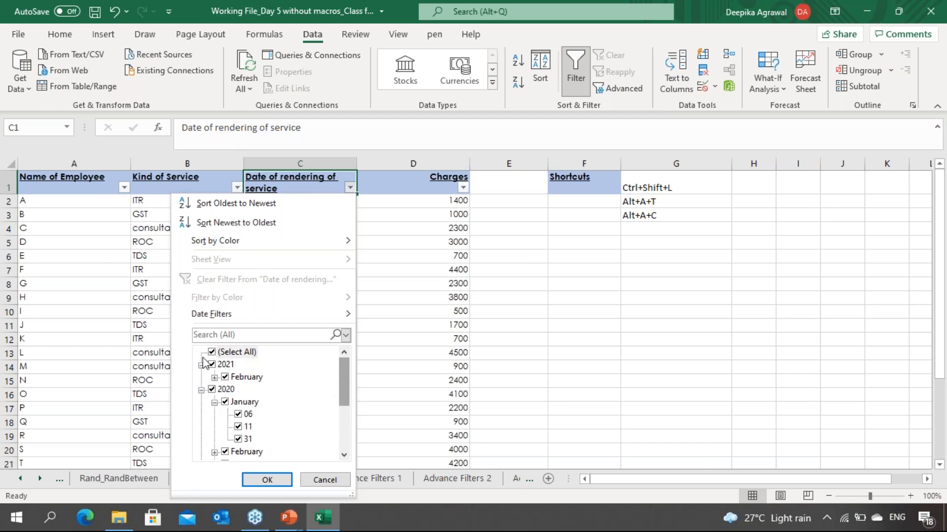
{"action": "key", "text": "Escape"}
Step: Filter the Date of rendering of service column to show only May 2019
{"action": "key", "text": "alt+Down"}
{"action": "key", "text": "Down"}
{"action": "key", "text": "Down"}
{"action": "key", "text": "Down"}
{"action": "key", "text": "Down"}
{"action": "key", "text": "Down"}
{"action": "key", "text": "Down"}
{"action": "key", "text": "Down"}
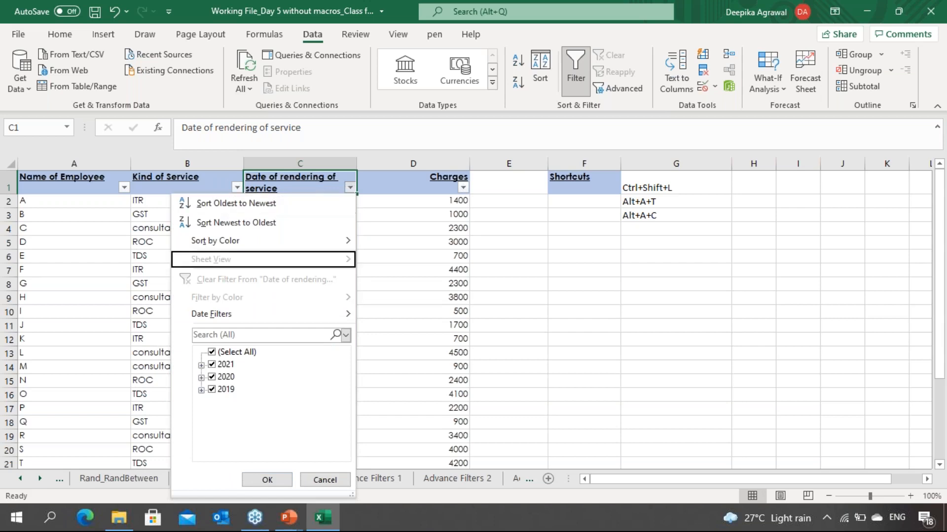
{"action": "left_click", "coordinate": [212, 352]}
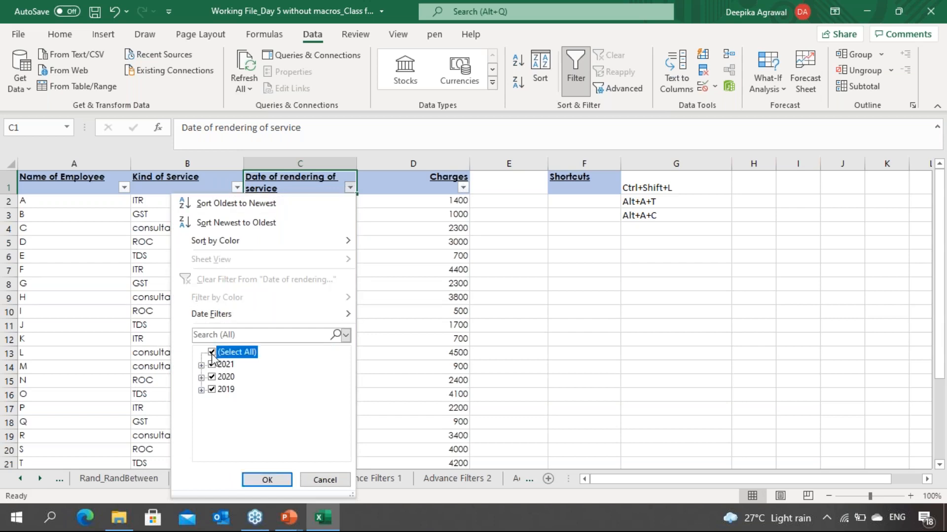
{"action": "left_click", "coordinate": [202, 390]}
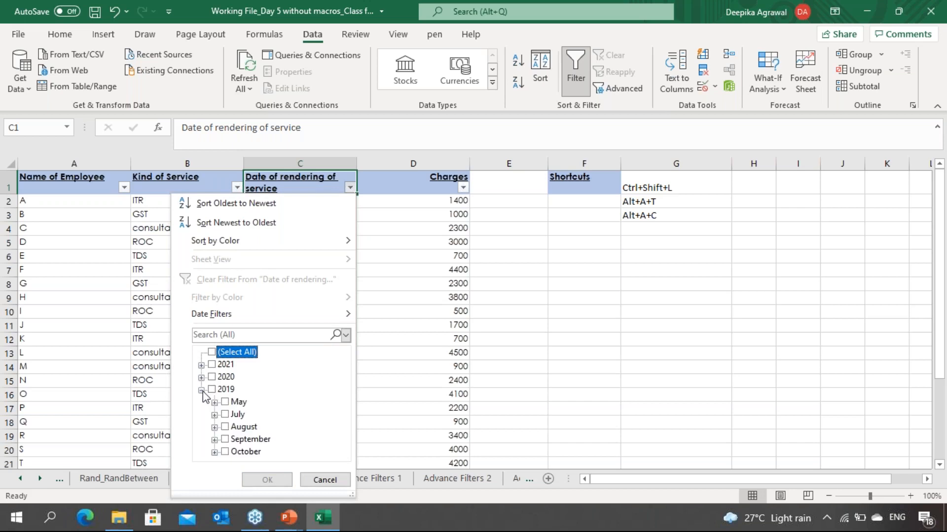
{"action": "left_click", "coordinate": [226, 403]}
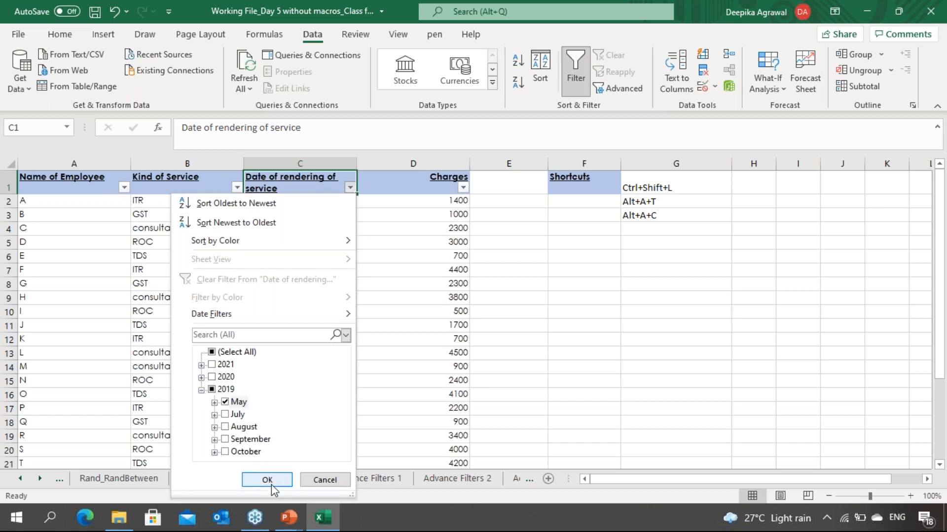
{"action": "left_click", "coordinate": [272, 483]}
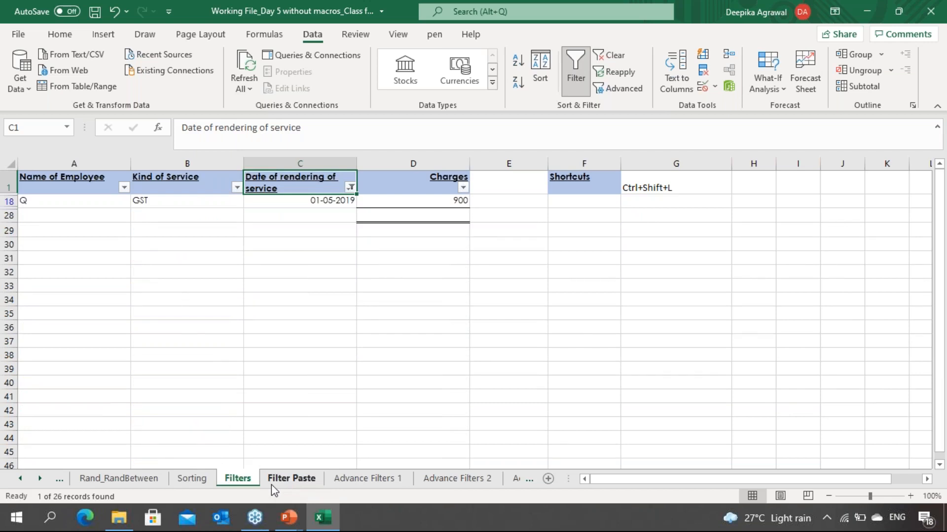
Step: Apply the Next Month date filter to the Date of rendering of service column
{"action": "key", "text": "alt+Down"}
{"action": "key", "text": "Down"}
{"action": "key", "text": "Down"}
{"action": "key", "text": "Down"}
{"action": "key", "text": "Down"}
{"action": "key", "text": "Down"}
{"action": "key", "text": "Down"}
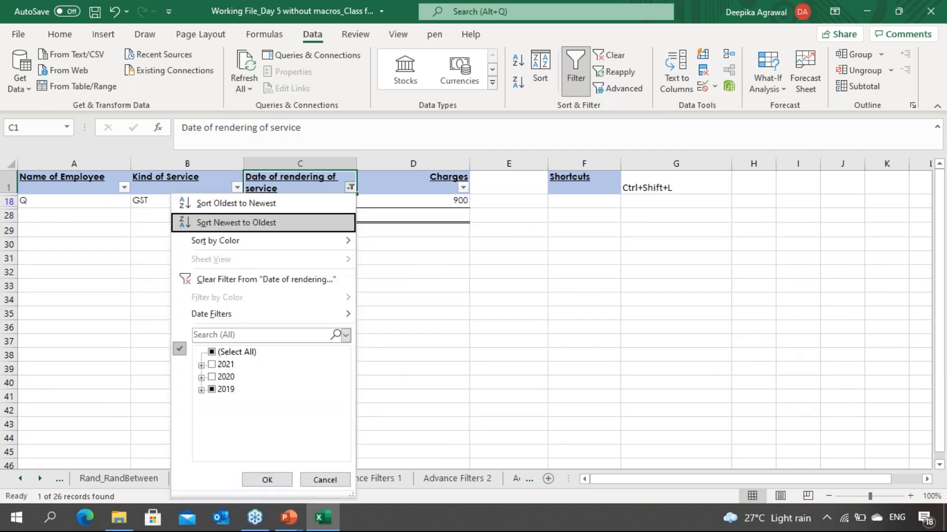
{"action": "key", "text": "Down"}
{"action": "key", "text": "Right"}
{"action": "key", "text": "Down"}
{"action": "key", "text": "Down"}
{"action": "key", "text": "Down"}
{"action": "key", "text": "Down"}
{"action": "key", "text": "Down"}
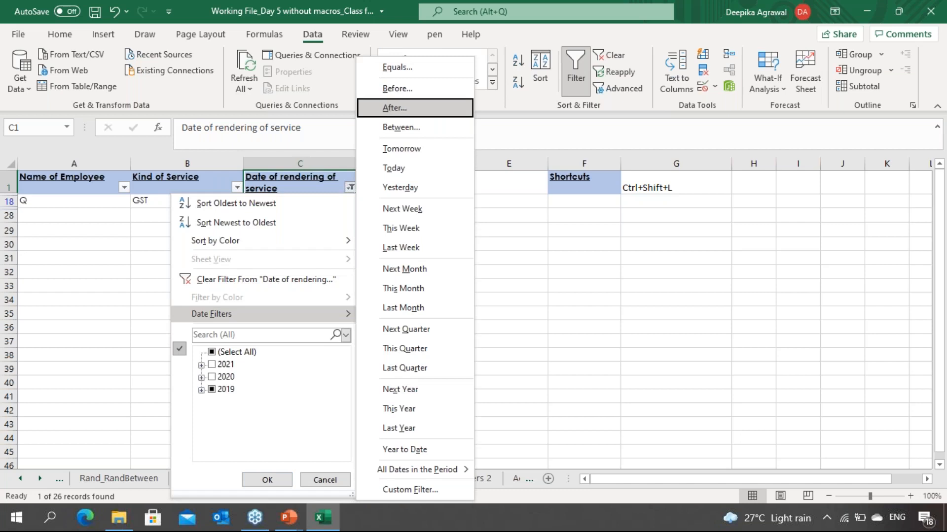
{"action": "key", "text": "Down"}
{"action": "key", "text": "Down"}
{"action": "key", "text": "Down"}
{"action": "key", "text": "Down"}
{"action": "key", "text": "Down"}
{"action": "key", "text": "Return"}
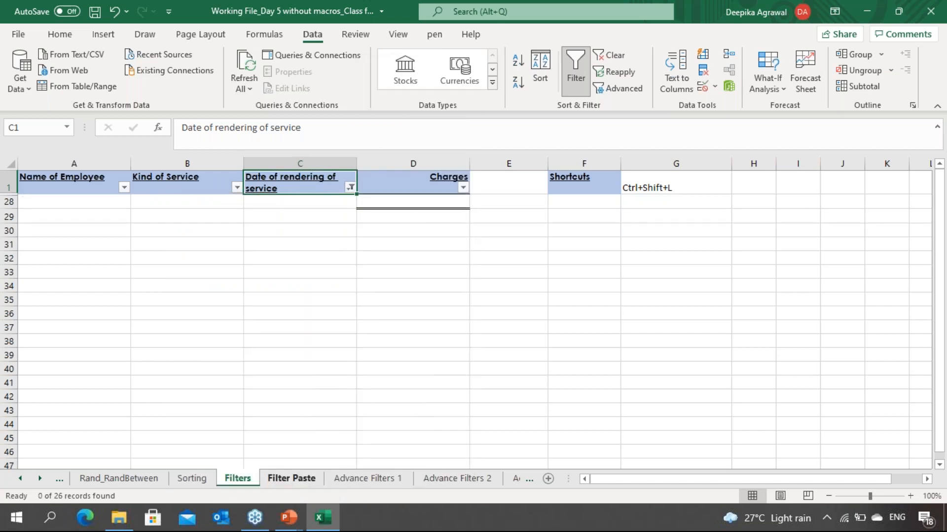
Step: Clear all filters from the employee table
{"action": "key", "text": "Up"}
{"action": "key", "text": "alt+Down"}
{"action": "key", "text": "Down"}
{"action": "key", "text": "Down"}
{"action": "key", "text": "Down"}
{"action": "key", "text": "Down"}
{"action": "key", "text": "Down"}
{"action": "key", "text": "Down"}
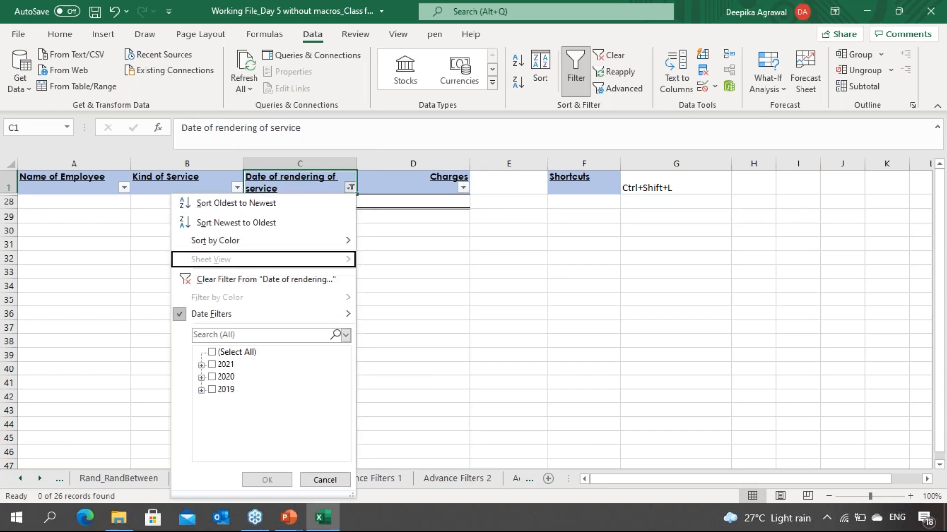
{"action": "key", "text": "Right"}
{"action": "key", "text": "Down"}
{"action": "key", "text": "Down"}
{"action": "key", "text": "Down"}
{"action": "key", "text": "Down"}
{"action": "key", "text": "Down"}
{"action": "key", "text": "Down"}
{"action": "key", "text": "Down"}
{"action": "key", "text": "Down"}
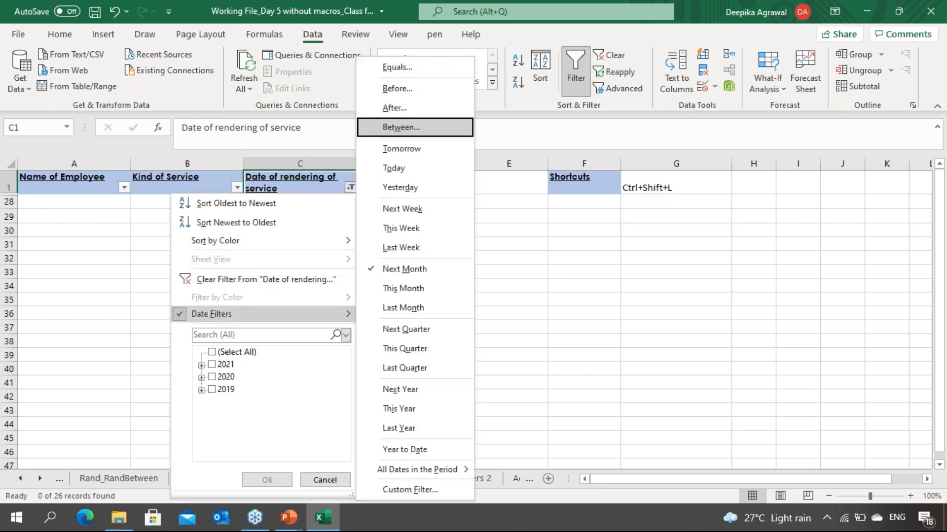
{"action": "key", "text": "Return"}
{"action": "key", "text": "alt+a+c"}
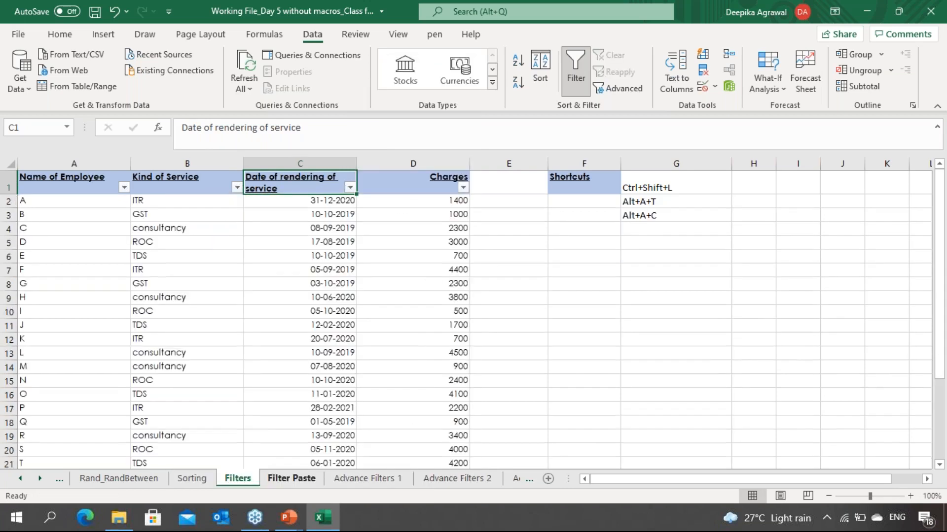
Step: Browse through the unfiltered employee rows and return to the date column header
{"action": "key", "text": "Down"}
{"action": "key", "text": "Down"}
{"action": "key", "text": "Down"}
{"action": "key", "text": "Up"}
{"action": "key", "text": "Up"}
{"action": "key", "text": "Down"}
{"action": "key", "text": "Down"}
{"action": "key", "text": "Down"}
{"action": "key", "text": "Down"}
{"action": "key", "text": "Down"}
{"action": "key", "text": "Down"}
{"action": "key", "text": "Down"}
{"action": "key", "text": "Down"}
{"action": "key", "text": "Down"}
{"action": "key", "text": "Down"}
{"action": "key", "text": "Down"}
{"action": "key", "text": "Down"}
{"action": "key", "text": "Down"}
{"action": "key", "text": "Down"}
{"action": "key", "text": "Down"}
{"action": "key", "text": "Down"}
{"action": "key", "text": "Down"}
{"action": "key", "text": "Down"}
{"action": "key", "text": "Down"}
{"action": "key", "text": "Down"}
{"action": "key", "text": "Down"}
{"action": "key", "text": "Down"}
{"action": "key", "text": "Down"}
{"action": "key", "text": "Down"}
{"action": "key", "text": "Down"}
{"action": "key", "text": "Down"}
{"action": "key", "text": "Down"}
{"action": "key", "text": "Down"}
{"action": "key", "text": "Down"}
{"action": "key", "text": "Down"}
{"action": "key", "text": "Down"}
{"action": "key", "text": "Down"}
{"action": "key", "text": "Up"}
{"action": "key", "text": "Up"}
{"action": "key", "text": "Up"}
{"action": "key", "text": "Up"}
{"action": "key", "text": "Up"}
{"action": "key", "text": "Up"}
{"action": "key", "text": "Up"}
{"action": "key", "text": "Up"}
{"action": "key", "text": "Up"}
{"action": "key", "text": "Up"}
{"action": "key", "text": "Up"}
{"action": "key", "text": "Up"}
{"action": "key", "text": "Up"}
{"action": "key", "text": "Up"}
{"action": "key", "text": "Up"}
{"action": "key", "text": "Up"}
{"action": "key", "text": "Up"}
{"action": "key", "text": "Up"}
{"action": "key", "text": "Up"}
{"action": "key", "text": "Up"}
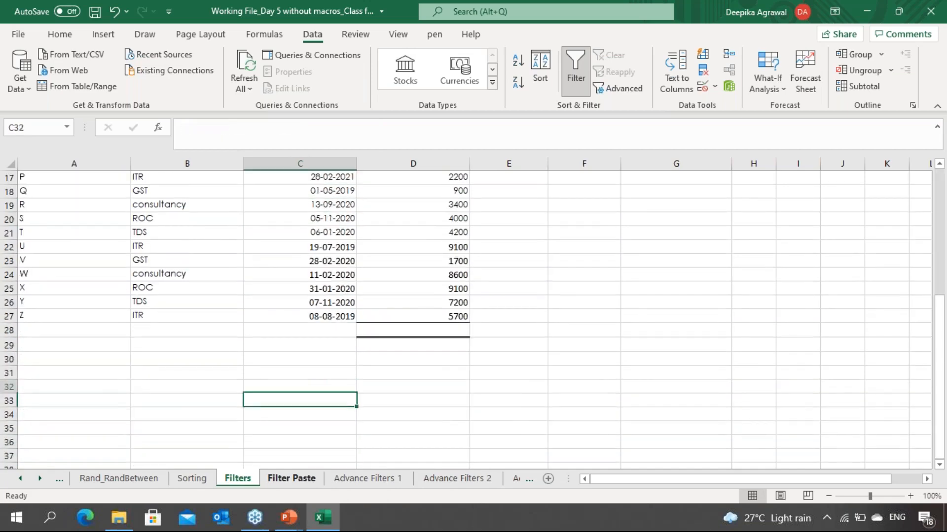
{"action": "key", "text": "Up"}
{"action": "key", "text": "Up"}
{"action": "key", "text": "Up"}
{"action": "key", "text": "Up"}
{"action": "key", "text": "Up"}
{"action": "key", "text": "Up"}
{"action": "key", "text": "Up"}
{"action": "key", "text": "Up"}
{"action": "key", "text": "Down"}
{"action": "key", "text": "Down"}
{"action": "key", "text": "Down"}
{"action": "key", "text": "Down"}
{"action": "key", "text": "Down"}
{"action": "key", "text": "Down"}
{"action": "key", "text": "Down"}
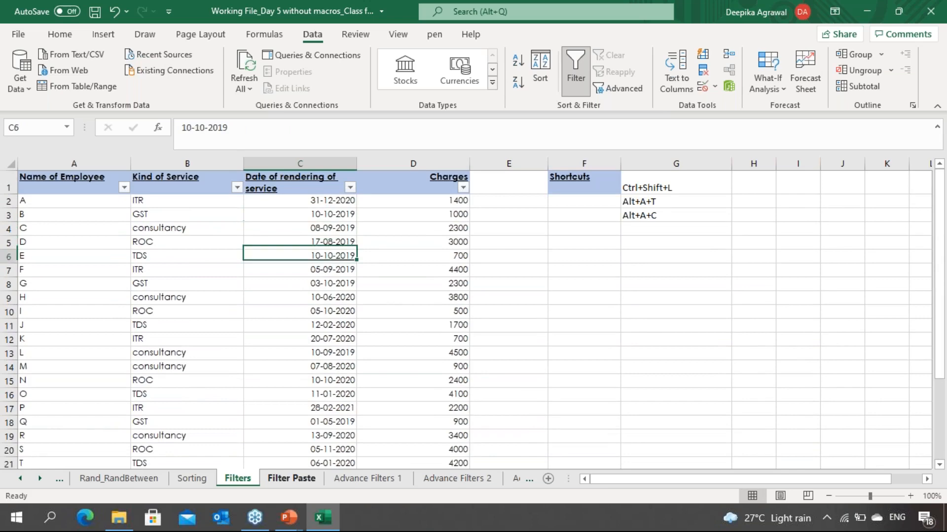
{"action": "key", "text": "Up"}
{"action": "key", "text": "Up"}
{"action": "key", "text": "Up"}
{"action": "key", "text": "Up"}
{"action": "key", "text": "Up"}
{"action": "key", "text": "Up"}
{"action": "key", "text": "Up"}
{"action": "key", "text": "Up"}
{"action": "key", "text": "Up"}
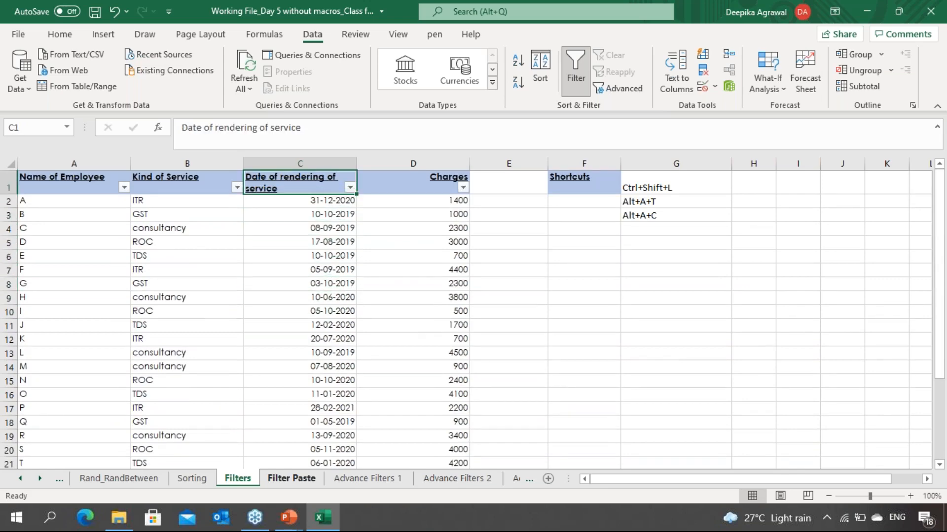
Step: Browse the Date Filters options in the date column's filter menu
{"action": "key", "text": "alt+Down"}
{"action": "key", "text": "Down"}
{"action": "key", "text": "Down"}
{"action": "key", "text": "Down"}
{"action": "key", "text": "Down"}
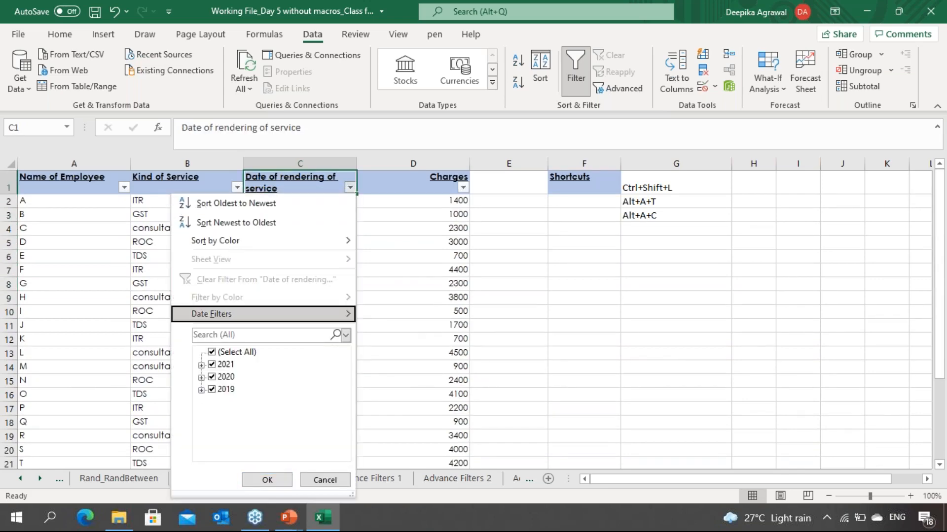
{"action": "key", "text": "Right"}
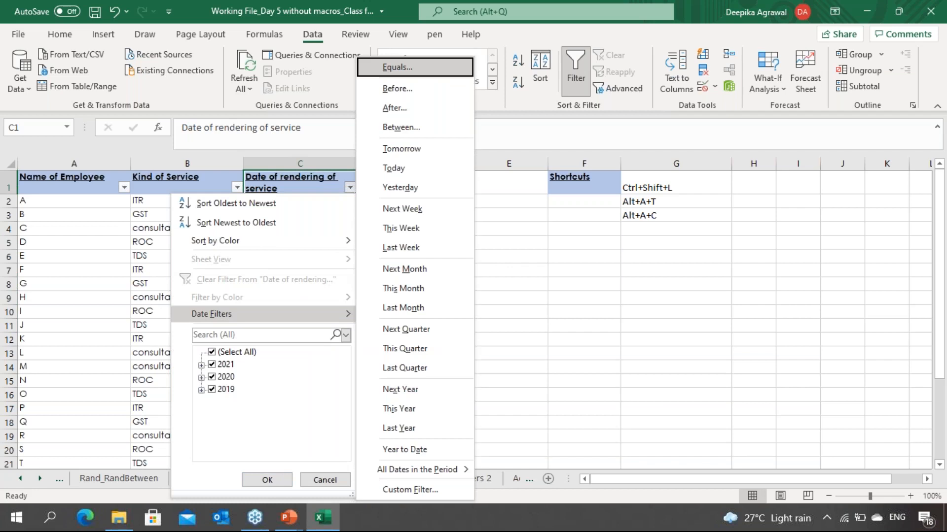
{"action": "key", "text": "Down"}
{"action": "key", "text": "Down"}
{"action": "key", "text": "Down"}
{"action": "key", "text": "Down"}
{"action": "key", "text": "Down"}
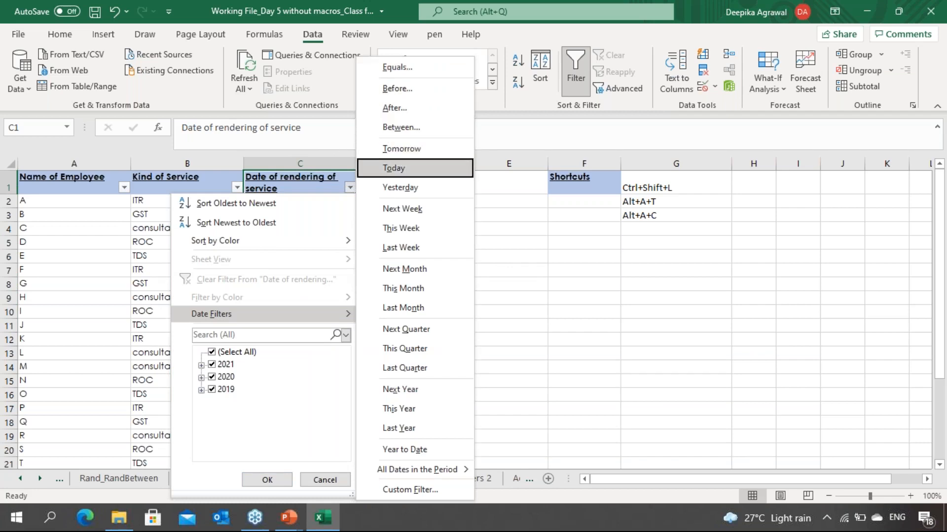
{"action": "key", "text": "Down"}
{"action": "key", "text": "Down"}
{"action": "key", "text": "Down"}
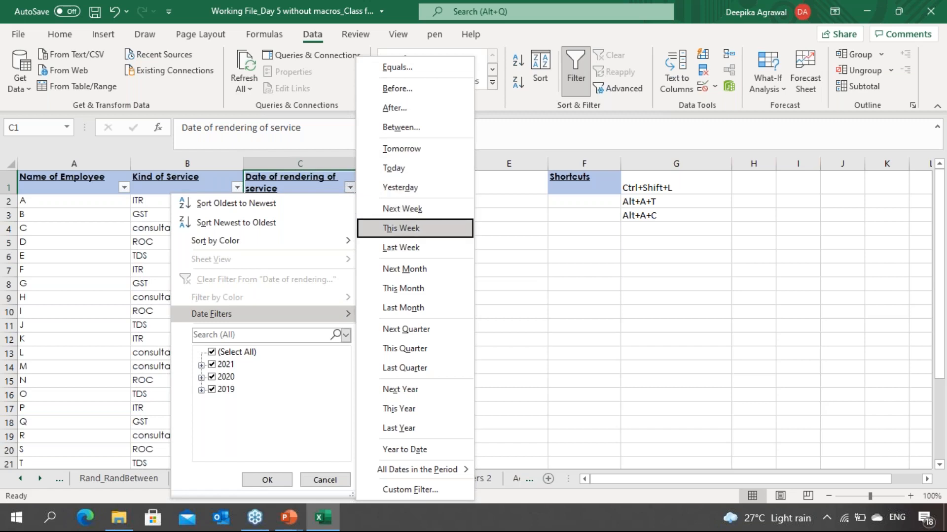
{"action": "key", "text": "Down"}
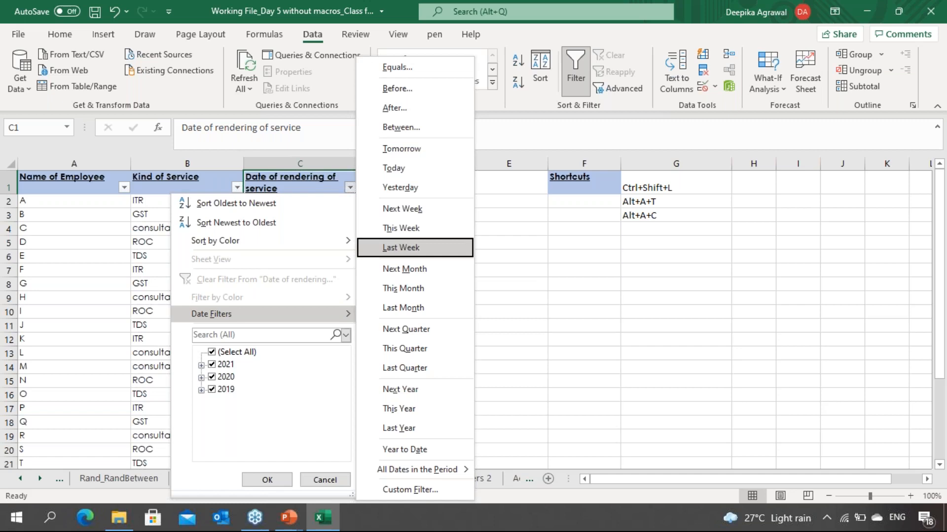
{"action": "key", "text": "Up"}
{"action": "key", "text": "Up"}
{"action": "key", "text": "Up"}
{"action": "key", "text": "Up"}
{"action": "key", "text": "Up"}
{"action": "key", "text": "Up"}
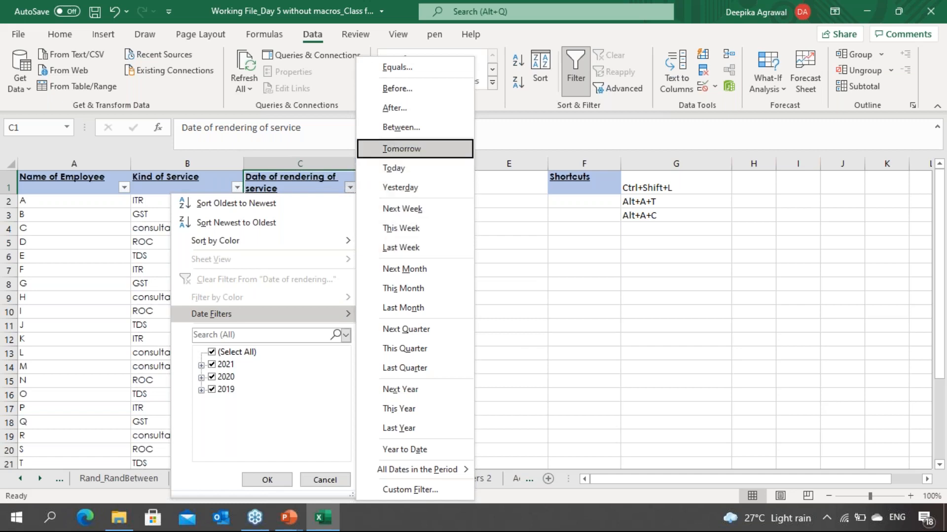
Step: Apply a Between date filter from 01/01/2020 to 01/07/2020 on the Date of rendering of service column
{"action": "key", "text": "Return"}
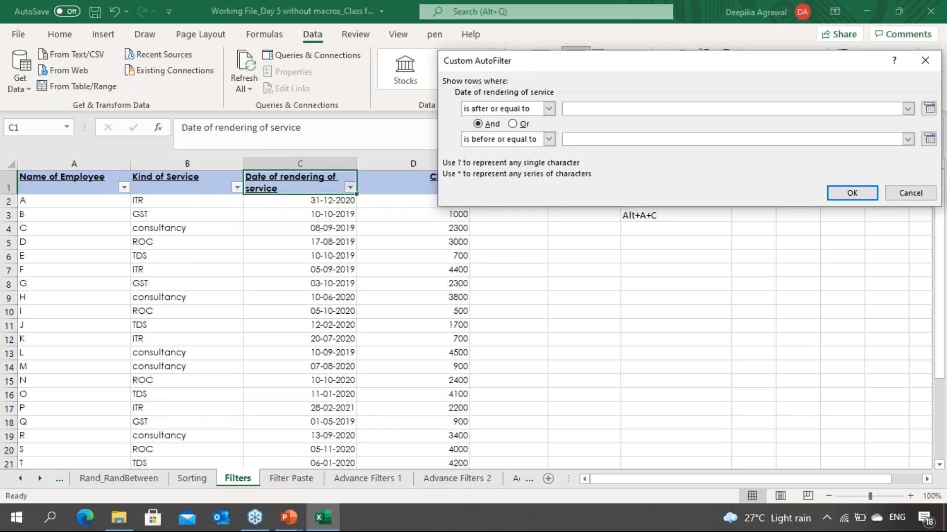
{"action": "type", "text": "01/01/2020"}
{"action": "key", "text": "Tab"}
{"action": "key", "text": "Tab"}
{"action": "key", "text": "Tab"}
{"action": "key", "text": "Tab"}
{"action": "type", "text": "01/07/2020"}
{"action": "key", "text": "Return"}
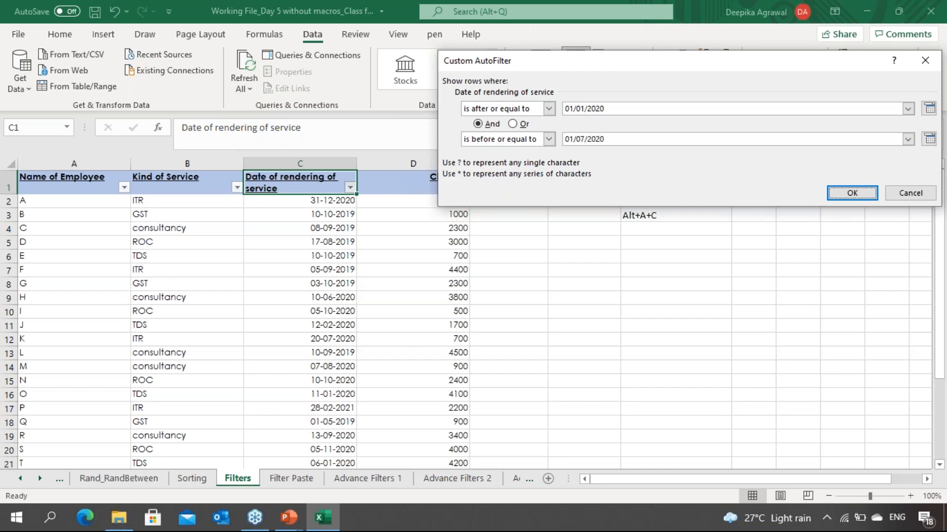
Step: Review the filtered rows, then clear the date filter from the table
{"action": "key", "text": "Down"}
{"action": "key", "text": "Down"}
{"action": "key", "text": "Down"}
{"action": "key", "text": "Down"}
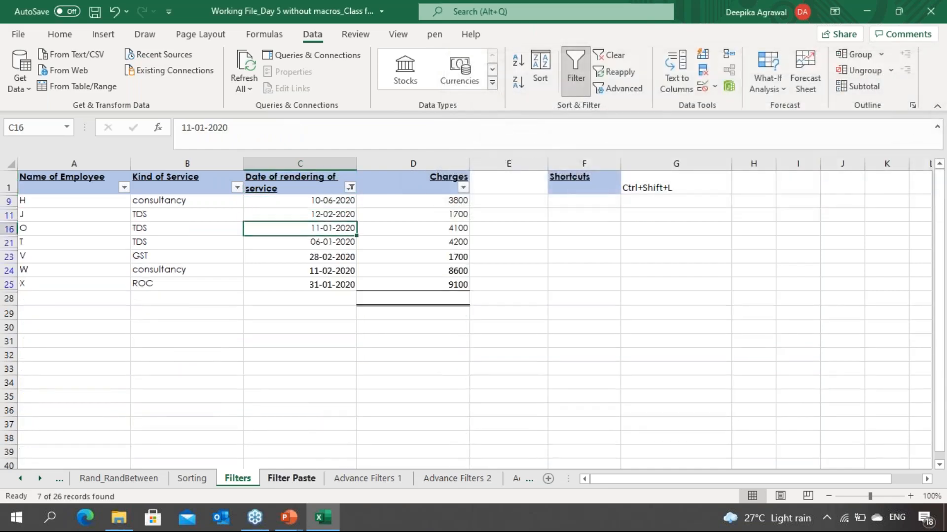
{"action": "key", "text": "Down"}
{"action": "key", "text": "Down"}
{"action": "key", "text": "Down"}
{"action": "key", "text": "Down"}
{"action": "key", "text": "Down"}
{"action": "key", "text": "Up"}
{"action": "key", "text": "Up"}
{"action": "key", "text": "Up"}
{"action": "key", "text": "Up"}
{"action": "key", "text": "Up"}
{"action": "key", "text": "Up"}
{"action": "key", "text": "Up"}
{"action": "key", "text": "Up"}
{"action": "key", "text": "Up"}
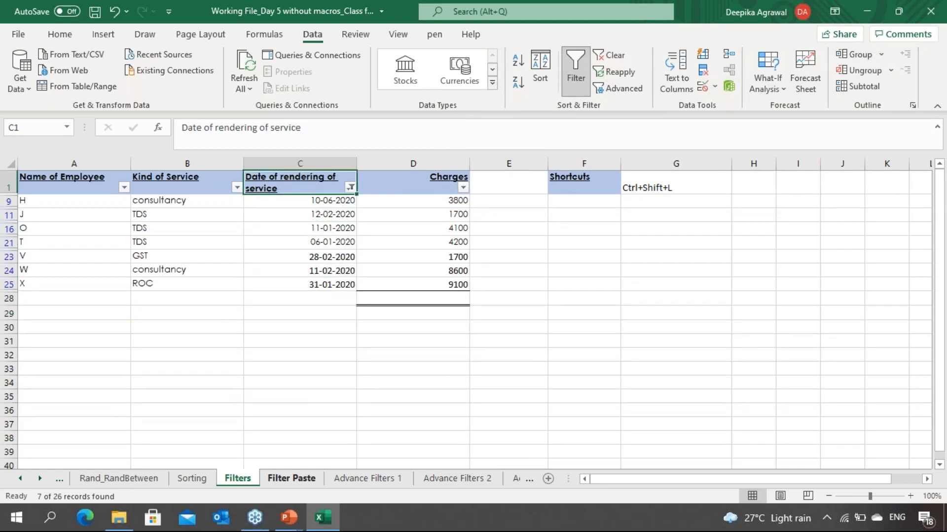
{"action": "key", "text": "alt+a"}
{"action": "key", "text": "c"}
{"action": "key", "text": "Left"}
{"action": "key", "text": "Left"}
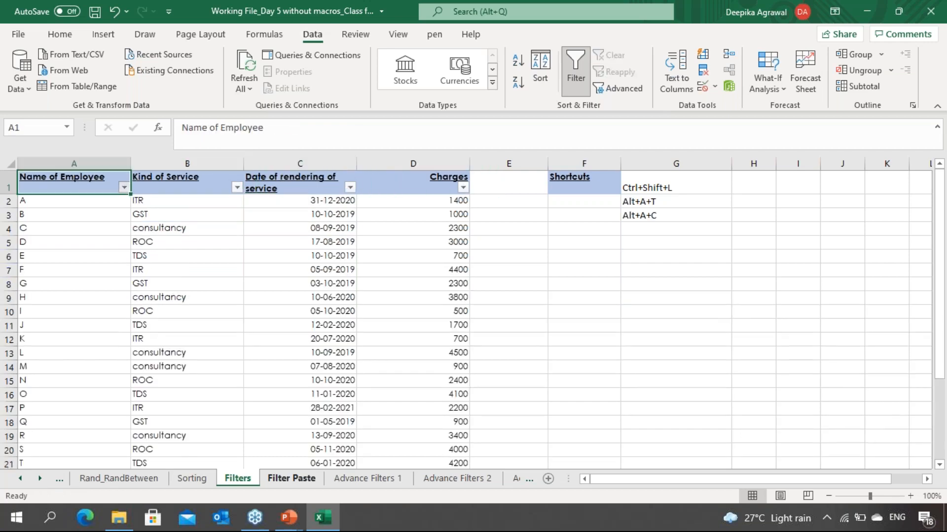
Step: Try to filter the Name of Employee column to show only employee A
{"action": "key", "text": "alt+Down"}
{"action": "key", "text": "Down"}
{"action": "key", "text": "Down"}
{"action": "key", "text": "Down"}
{"action": "key", "text": "Down"}
{"action": "key", "text": "Down"}
{"action": "key", "text": "Down"}
{"action": "key", "text": "space"}
{"action": "key", "text": "Down"}
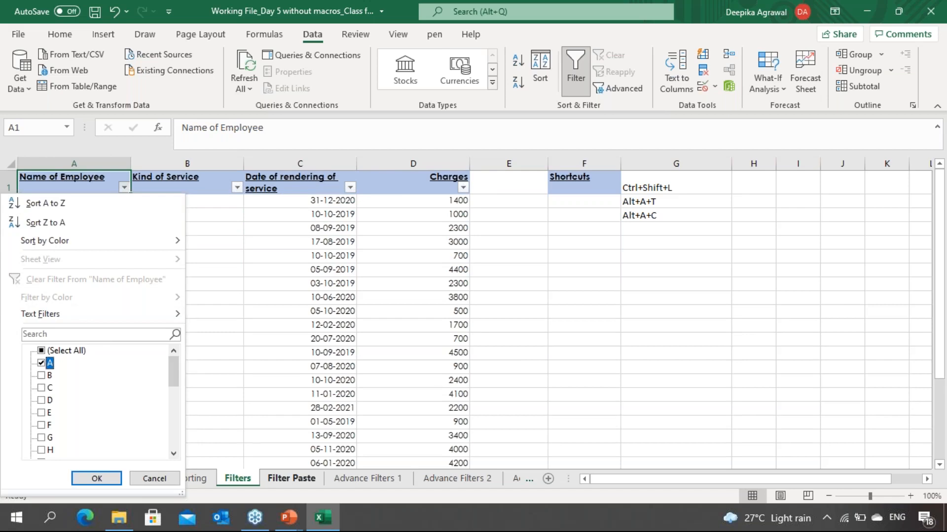
{"action": "key", "text": "space"}
{"action": "key", "text": "Return"}
{"action": "key", "text": "Down"}
{"action": "key", "text": "Up"}
Step: Clear all filters and browse through the employee rows
{"action": "key", "text": "alt+a"}
{"action": "key", "text": "c"}
{"action": "key", "text": "Down"}
{"action": "key", "text": "Down"}
{"action": "key", "text": "Down"}
{"action": "key", "text": "Down"}
{"action": "key", "text": "Down"}
{"action": "key", "text": "Down"}
{"action": "key", "text": "Down"}
{"action": "key", "text": "Down"}
{"action": "key", "text": "Down"}
{"action": "key", "text": "Down"}
{"action": "key", "text": "Down"}
{"action": "key", "text": "Down"}
{"action": "key", "text": "Down"}
{"action": "key", "text": "Down"}
{"action": "key", "text": "Down"}
{"action": "key", "text": "Down"}
{"action": "key", "text": "Down"}
{"action": "key", "text": "Down"}
{"action": "key", "text": "Down"}
{"action": "key", "text": "Down"}
{"action": "key", "text": "Down"}
{"action": "key", "text": "Down"}
{"action": "key", "text": "Down"}
{"action": "key", "text": "Down"}
{"action": "key", "text": "Up"}
{"action": "key", "text": "Up"}
{"action": "key", "text": "Up"}
{"action": "key", "text": "Up"}
{"action": "key", "text": "Up"}
{"action": "key", "text": "Up"}
{"action": "key", "text": "Up"}
{"action": "key", "text": "Up"}
{"action": "key", "text": "Up"}
{"action": "key", "text": "Up"}
{"action": "key", "text": "Up"}
{"action": "key", "text": "Up"}
{"action": "key", "text": "Up"}
{"action": "key", "text": "Up"}
{"action": "key", "text": "Up"}
{"action": "key", "text": "Up"}
{"action": "key", "text": "Up"}
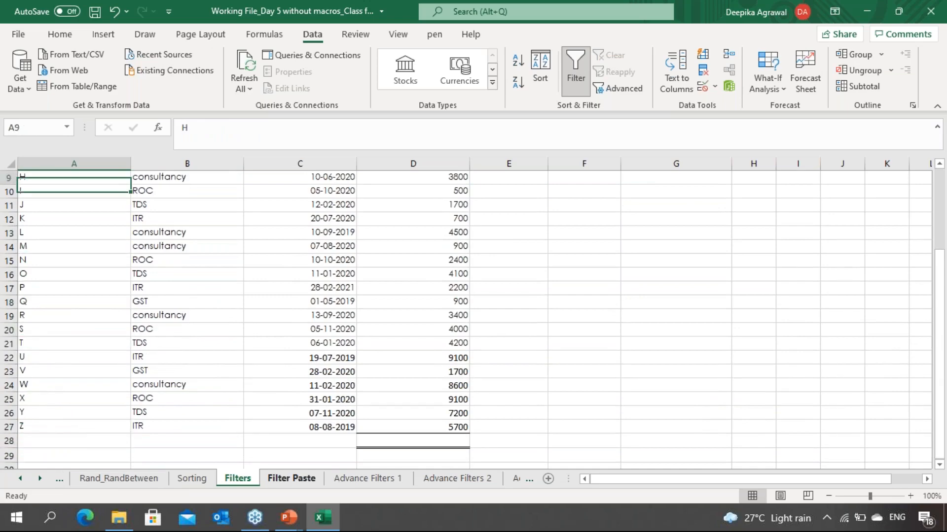
{"action": "key", "text": "Up"}
{"action": "key", "text": "Up"}
{"action": "key", "text": "Up"}
{"action": "key", "text": "Up"}
{"action": "key", "text": "Up"}
{"action": "key", "text": "Up"}
{"action": "key", "text": "Up"}
{"action": "key", "text": "Up"}
Step: Apply a Top 10 number filter on the Charges column, adjusting the item count in the dialog
{"action": "key", "text": "Right"}
{"action": "key", "text": "Right"}
{"action": "key", "text": "Right"}
{"action": "key", "text": "Right"}
{"action": "key", "text": "Right"}
{"action": "key", "text": "Left"}
{"action": "key", "text": "Left"}
{"action": "key", "text": "alt+Down"}
{"action": "key", "text": "Down"}
{"action": "key", "text": "Down"}
{"action": "key", "text": "Down"}
{"action": "key", "text": "Right"}
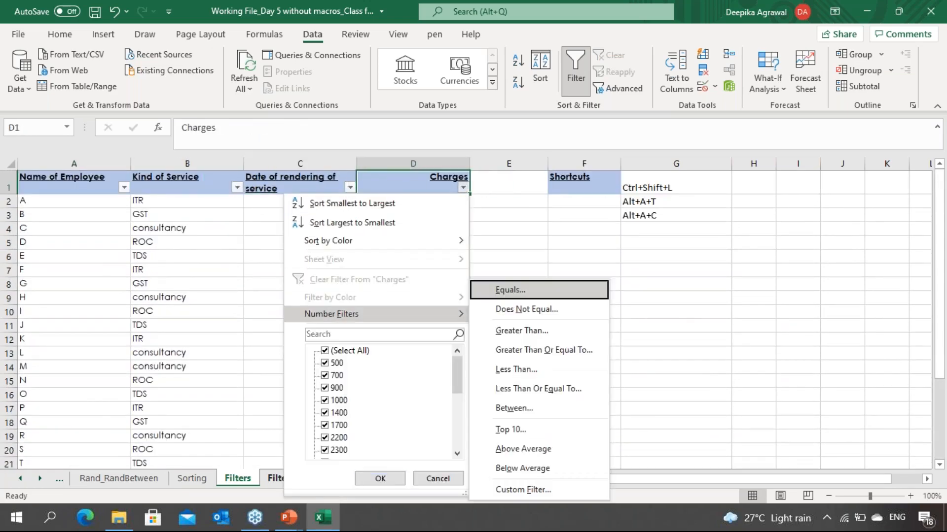
{"action": "key", "text": "Down"}
{"action": "key", "text": "Down"}
{"action": "key", "text": "Down"}
{"action": "key", "text": "Down"}
{"action": "key", "text": "Down"}
{"action": "key", "text": "Down"}
{"action": "key", "text": "Down"}
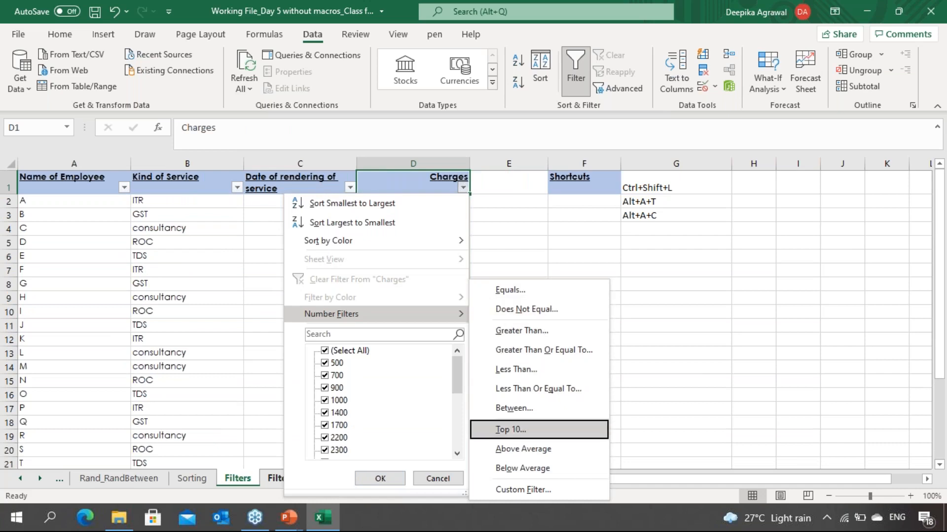
{"action": "key", "text": "Return"}
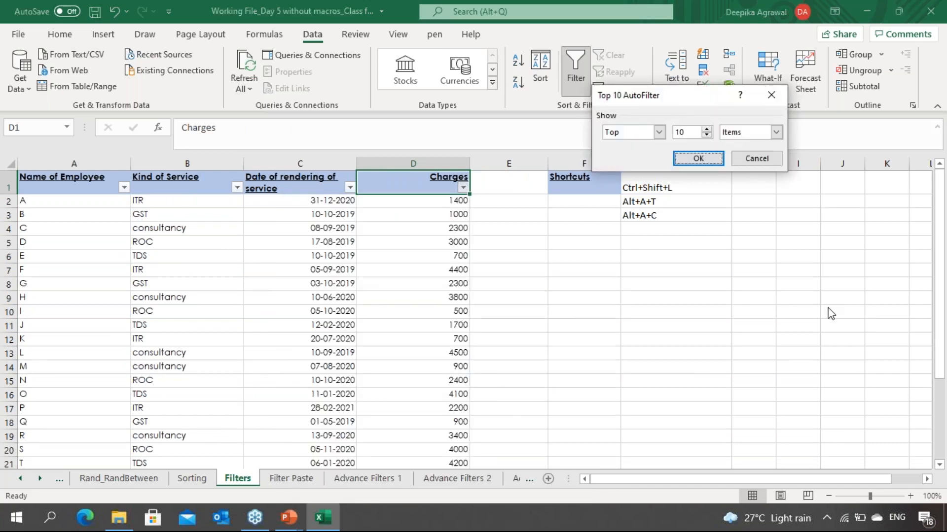
{"action": "left_click", "coordinate": [707, 135]}
{"action": "left_click", "coordinate": [698, 158]}
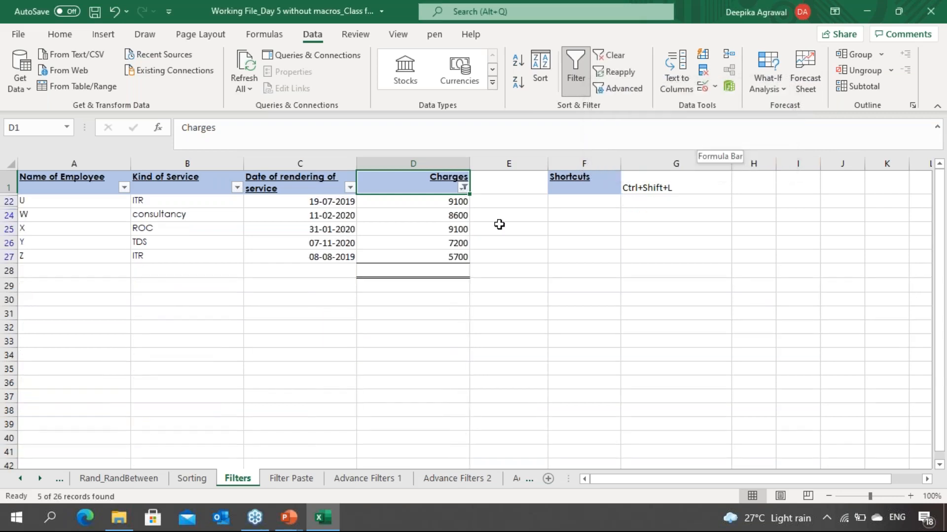
Step: Clear the Top 10 filter from the table
{"action": "left_click", "coordinate": [450, 224]}
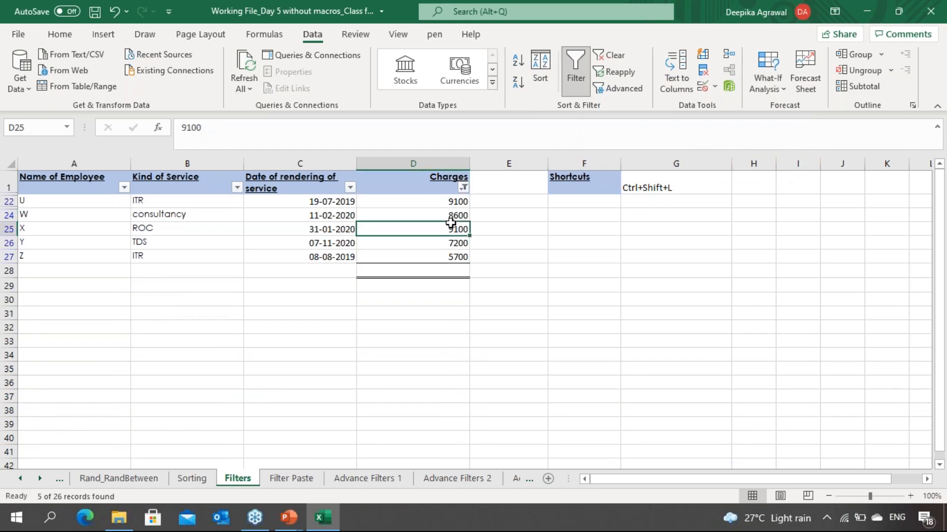
{"action": "key", "text": "alt"}
{"action": "key", "text": "a"}
{"action": "key", "text": "c"}
Step: Filter the Kind of Service column to show only consultancy and GST rows
{"action": "key", "text": "Down"}
{"action": "key", "text": "Left"}
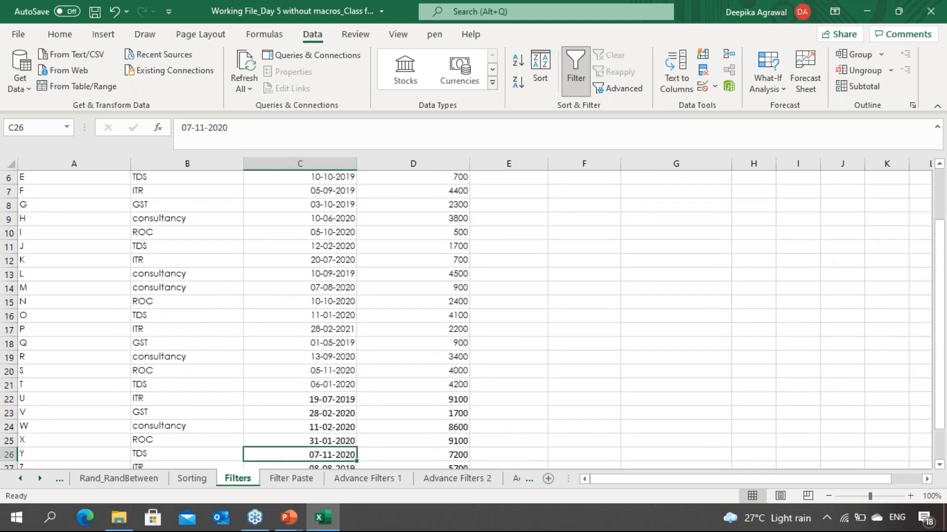
{"action": "key", "text": "Left"}
{"action": "key", "text": "ctrl+Up"}
{"action": "key", "text": "alt+Down"}
{"action": "key", "text": "Down"}
{"action": "key", "text": "Down"}
{"action": "key", "text": "Down"}
{"action": "key", "text": "Down"}
{"action": "key", "text": "Down"}
{"action": "key", "text": "Down"}
{"action": "key", "text": "Down"}
{"action": "key", "text": "Down"}
{"action": "key", "text": "space"}
{"action": "key", "text": "Down"}
{"action": "key", "text": "space"}
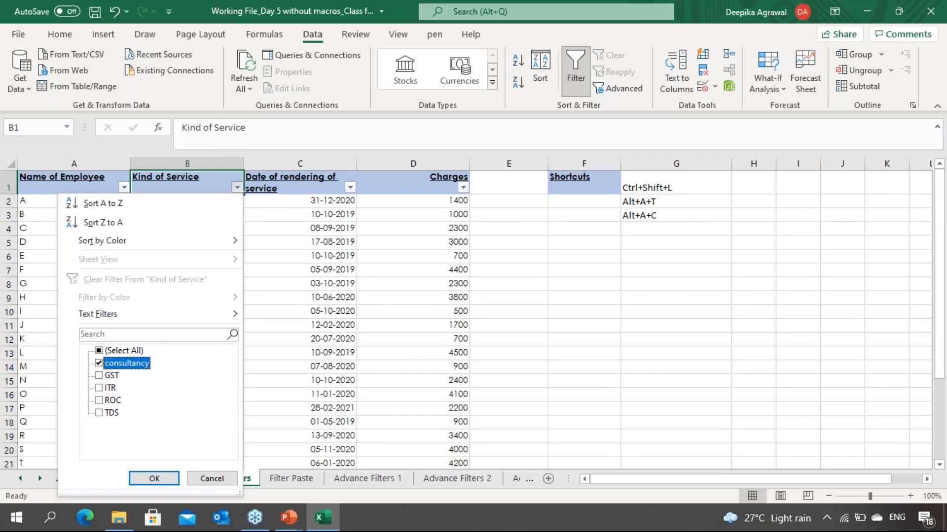
{"action": "key", "text": "Down"}
{"action": "key", "text": "Return"}
Step: Select the whole filtered table and copy it
{"action": "key", "text": "Down"}
{"action": "key", "text": "Down"}
{"action": "key", "text": "Down"}
{"action": "key", "text": "Down"}
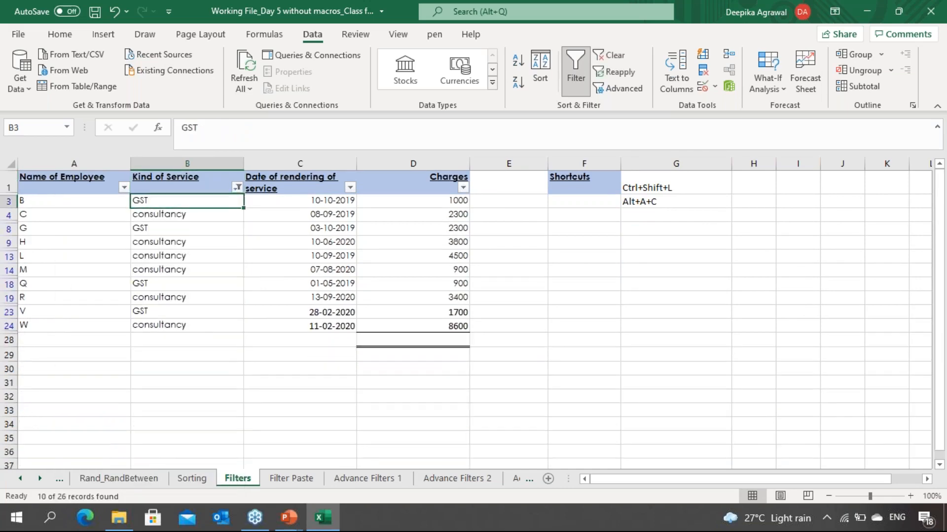
{"action": "key", "text": "Up"}
{"action": "key", "text": "Up"}
{"action": "key", "text": "Up"}
{"action": "key", "text": "Up"}
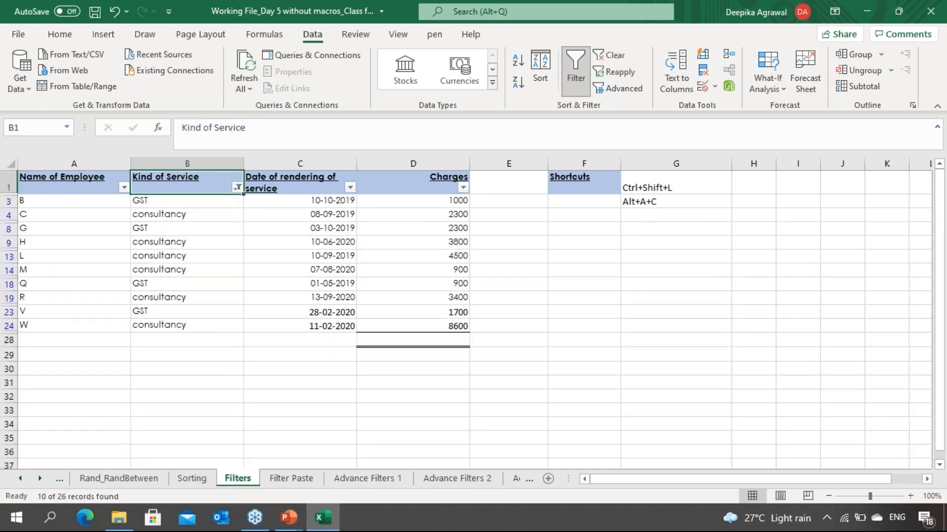
{"action": "key", "text": "Left"}
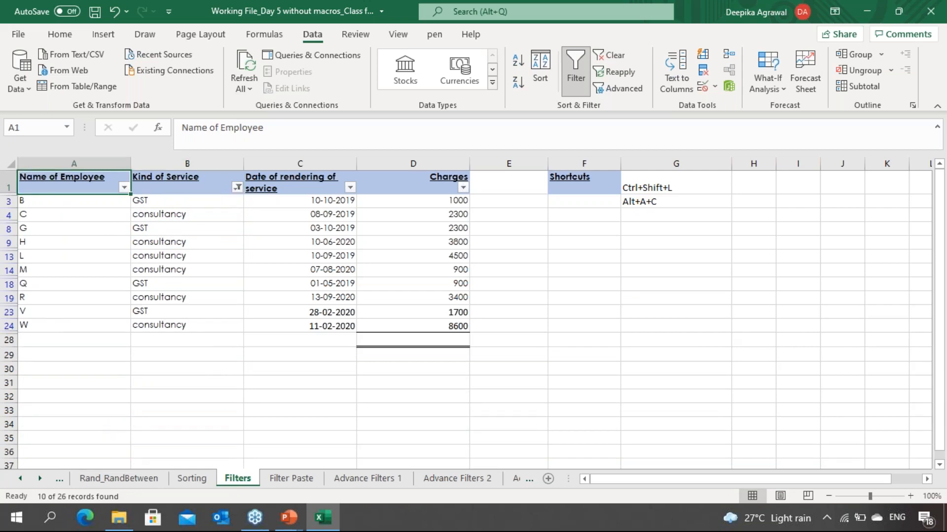
{"action": "key", "text": "ctrl+a"}
{"action": "key", "text": "ctrl+c"}
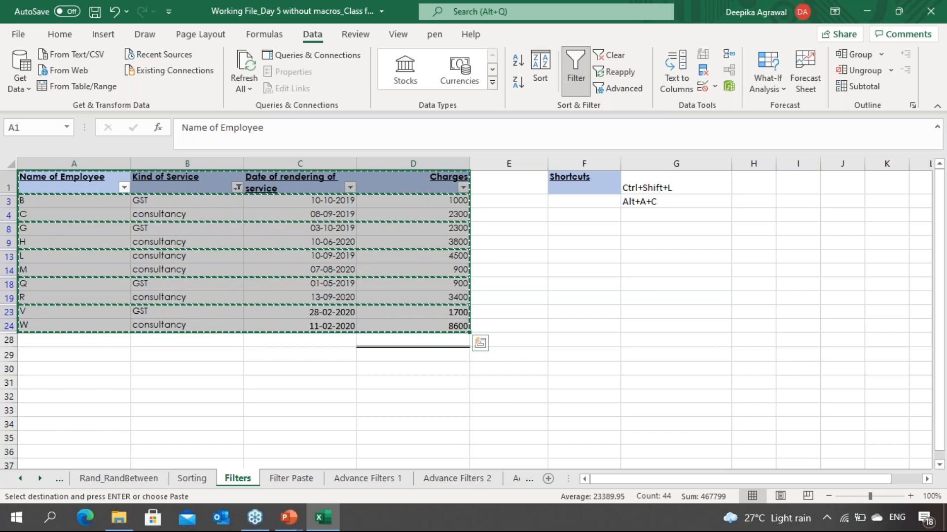
Step: Paste the filtered rows into the Filter Paste sheet, keeping the source column widths
{"action": "left_click", "coordinate": [291, 479]}
{"action": "key", "text": "ctrl+v"}
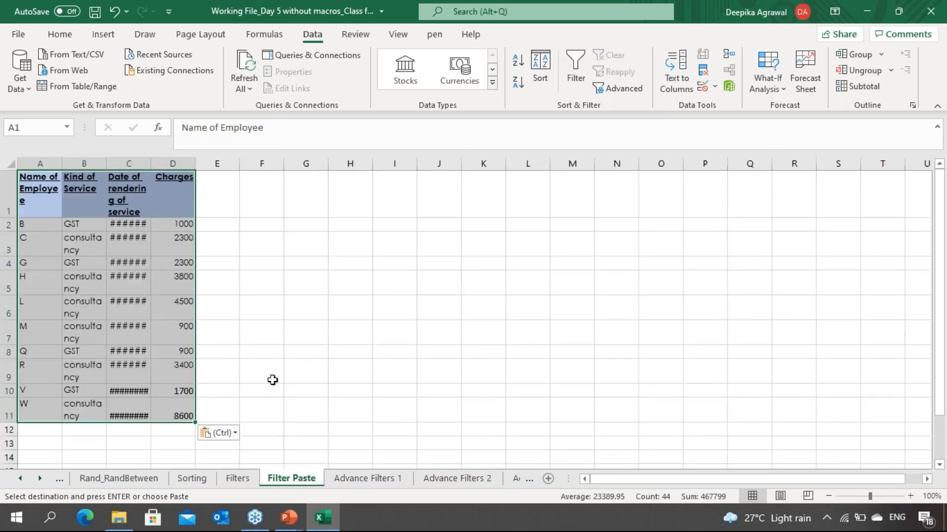
{"action": "left_click", "coordinate": [210, 436]}
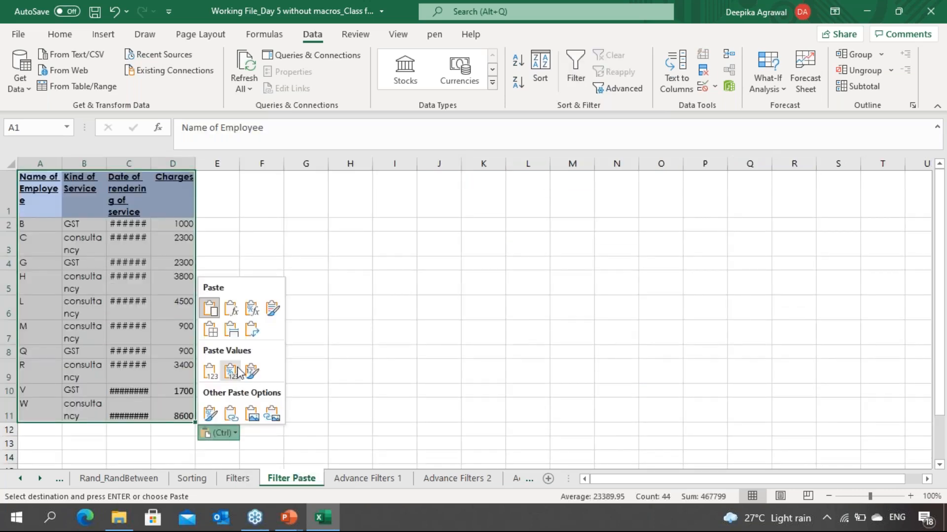
{"action": "left_click", "coordinate": [231, 329]}
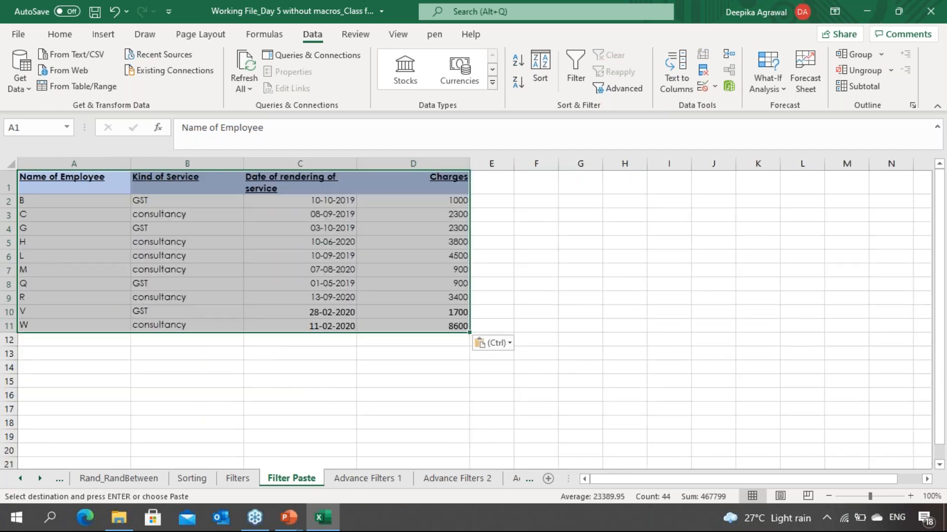
{"action": "left_click", "coordinate": [300, 410]}
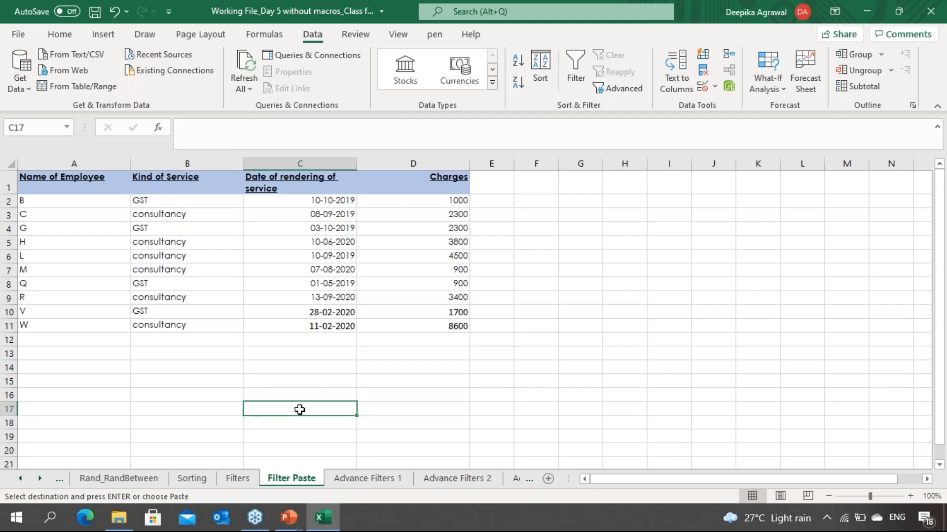
Step: Add the shortcut "Alt + ;" to the Shortcuts list in cell G4 on the Filters sheet
{"action": "key", "text": "ctrl+Page_Up"}
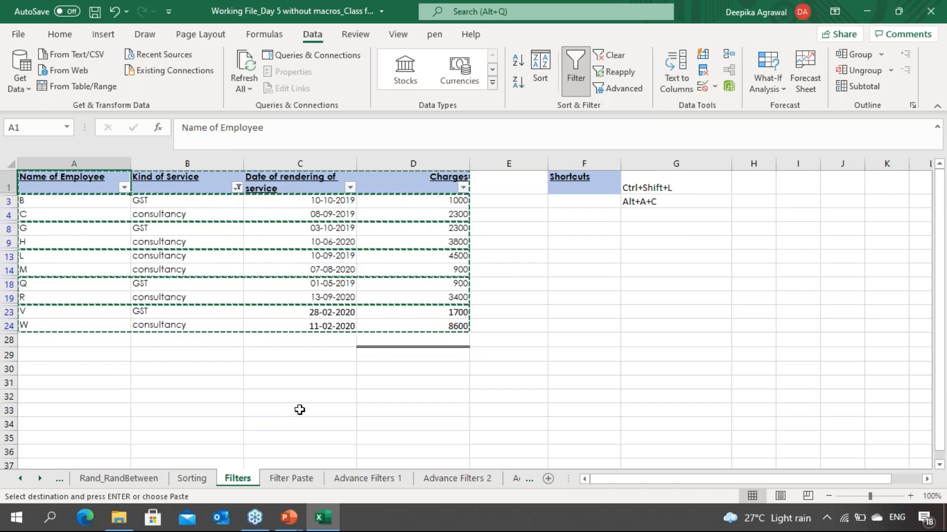
{"action": "key", "text": "Escape"}
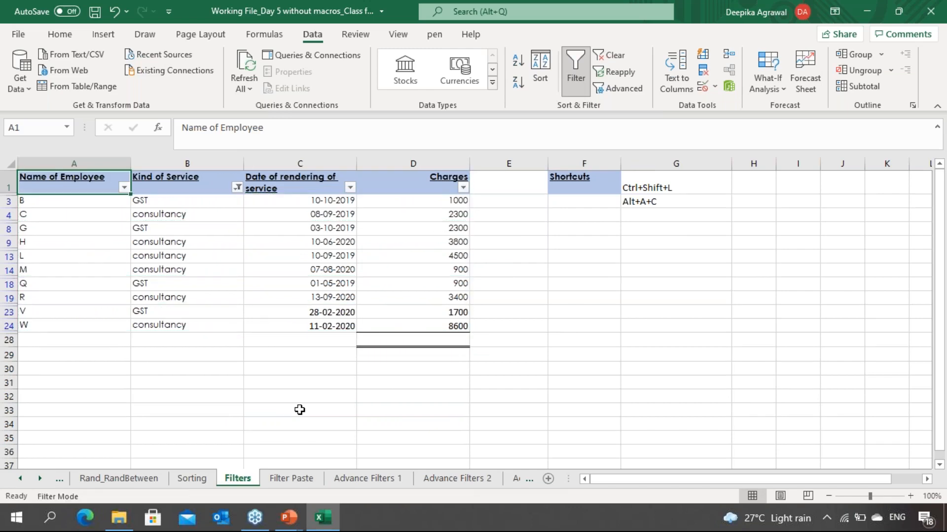
{"action": "key", "text": "Down"}
{"action": "key", "text": "Down"}
{"action": "key", "text": "Down"}
{"action": "key", "text": "Down"}
{"action": "key", "text": "Down"}
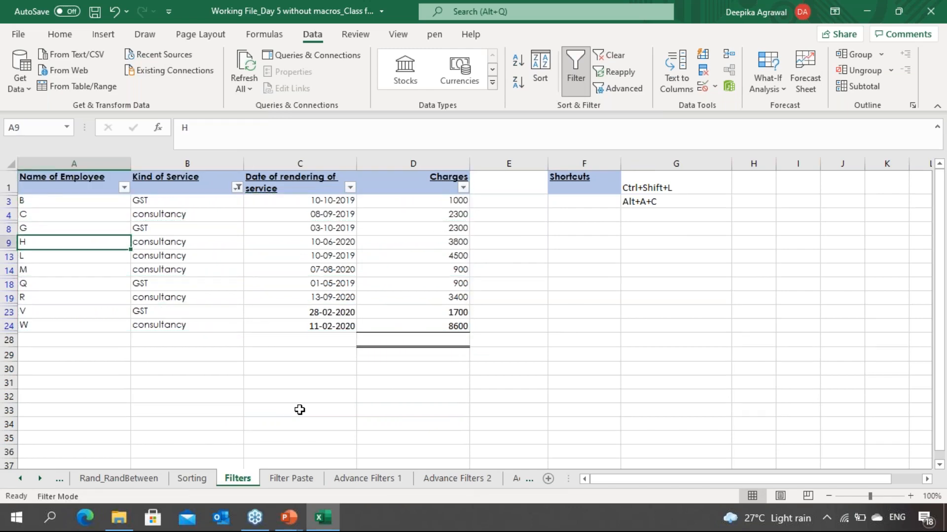
{"action": "key", "text": "Right"}
{"action": "key", "text": "Right"}
{"action": "key", "text": "Right"}
{"action": "key", "text": "Right"}
{"action": "key", "text": "Right"}
{"action": "key", "text": "Right"}
{"action": "key", "text": "Right"}
{"action": "key", "text": "Right"}
{"action": "key", "text": "Up"}
{"action": "key", "text": "Up"}
{"action": "key", "text": "Up"}
{"action": "key", "text": "Up"}
{"action": "key", "text": "Left"}
{"action": "key", "text": "Left"}
{"action": "key", "text": "Left"}
{"action": "key", "text": "Down"}
{"action": "key", "text": "Right"}
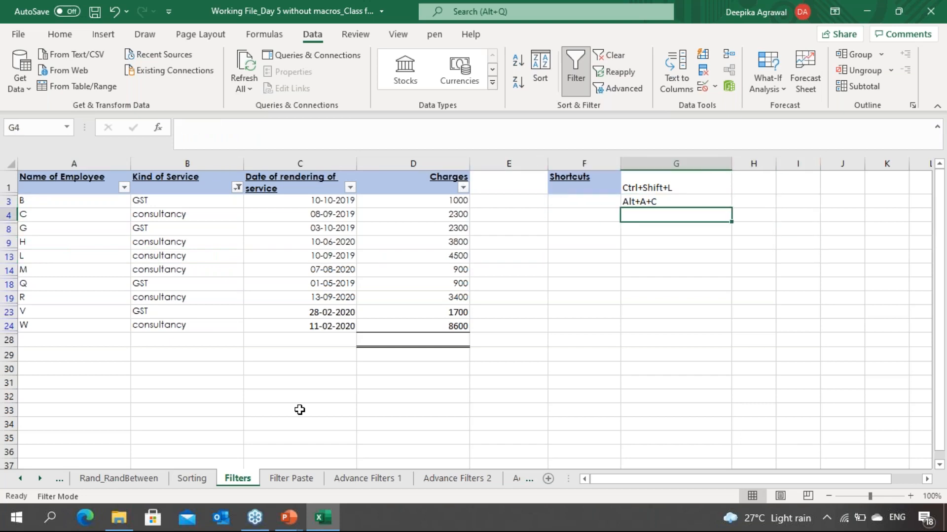
{"action": "type", "text": "Alt +"}
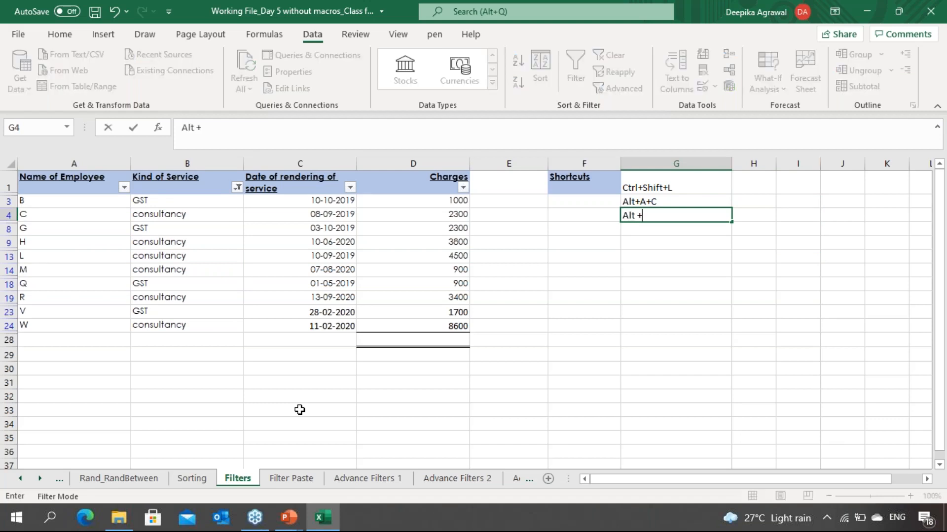
{"action": "type", "text": " ;"}
{"action": "key", "text": "Return"}
Step: Clear the Kind of Service filter from the table
{"action": "key", "text": "Up"}
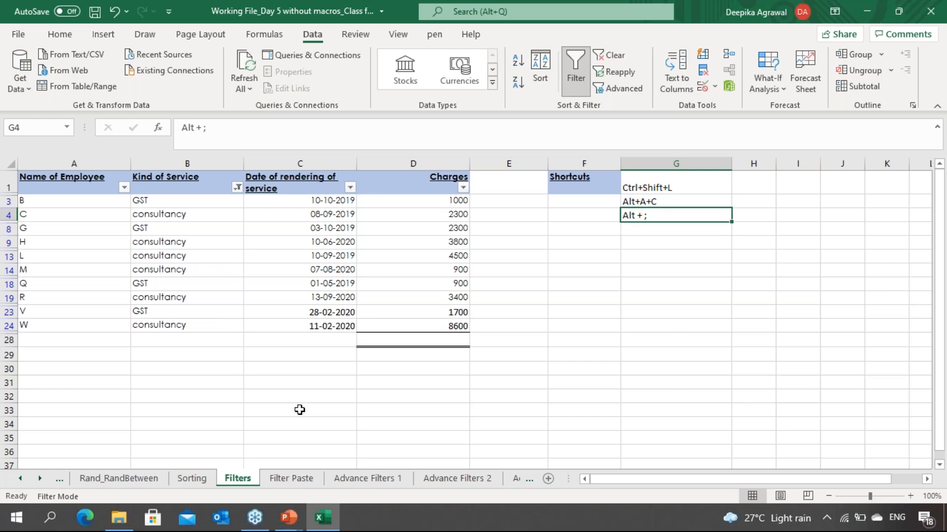
{"action": "key", "text": "Left"}
{"action": "key", "text": "Left"}
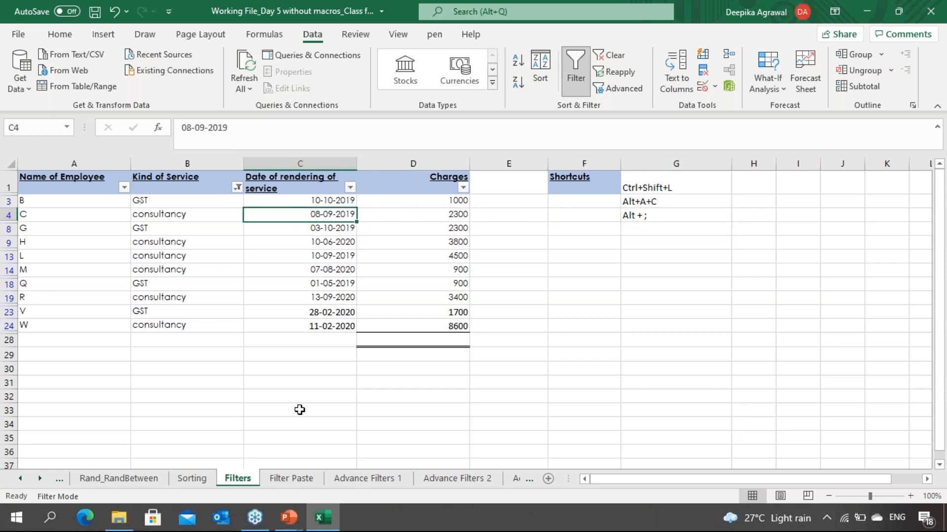
{"action": "key", "text": "alt"}
{"action": "key", "text": "a"}
{"action": "key", "text": "c"}
{"action": "left_click", "coordinate": [187, 214]}
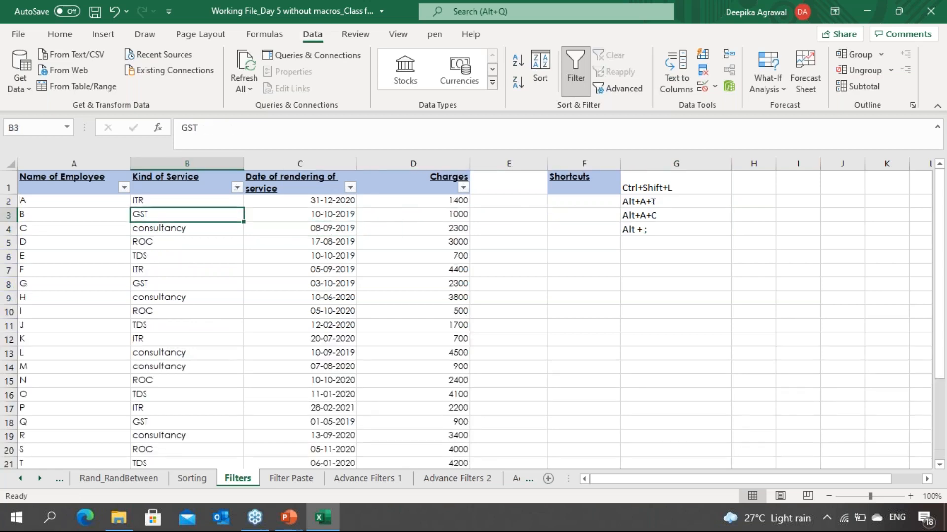
Step: Reapply the Kind of Service filter showing only consultancy and GST
{"action": "key", "text": "Up"}
{"action": "key", "text": "Up"}
{"action": "key", "text": "alt+Down"}
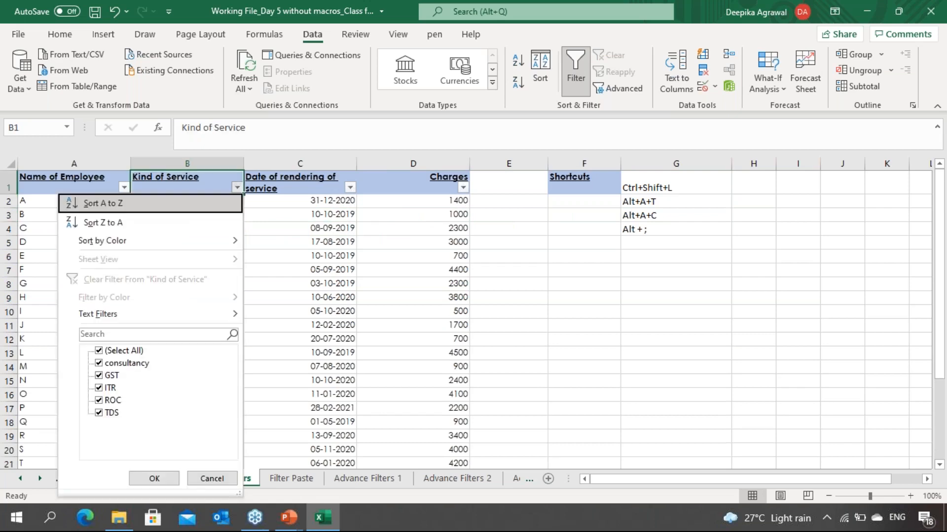
{"action": "key", "text": "Down"}
{"action": "key", "text": "Down"}
{"action": "key", "text": "Up"}
{"action": "key", "text": "Up"}
{"action": "key", "text": "space"}
{"action": "key", "text": "Down"}
{"action": "key", "text": "space"}
{"action": "key", "text": "Down"}
{"action": "key", "text": "space"}
{"action": "key", "text": "Return"}
{"action": "key", "text": "Down"}
{"action": "key", "text": "Down"}
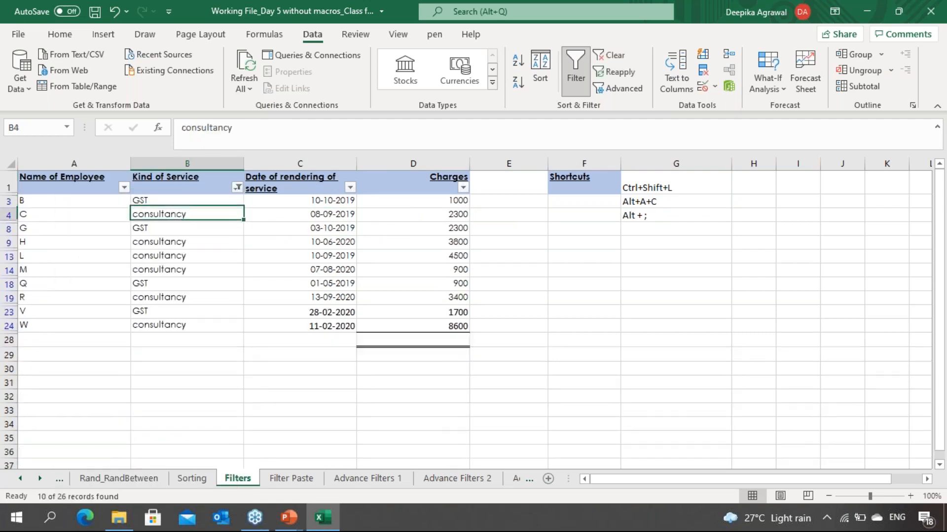
Step: Select the filtered table range and open its Quick Analysis options, then dismiss them
{"action": "key", "text": "Left"}
{"action": "key", "text": "Up"}
{"action": "key", "text": "Up"}
{"action": "key", "text": "shift+Down"}
{"action": "key", "text": "shift+Right"}
{"action": "key", "text": "shift+Right"}
{"action": "key", "text": "shift+Right"}
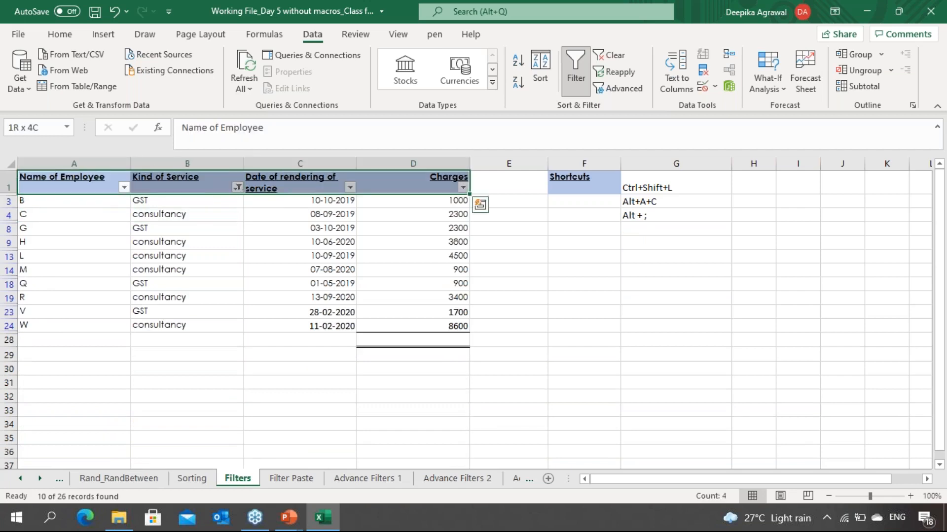
{"action": "key", "text": "ctrl+shift+Down"}
{"action": "key", "text": "ctrl+q"}
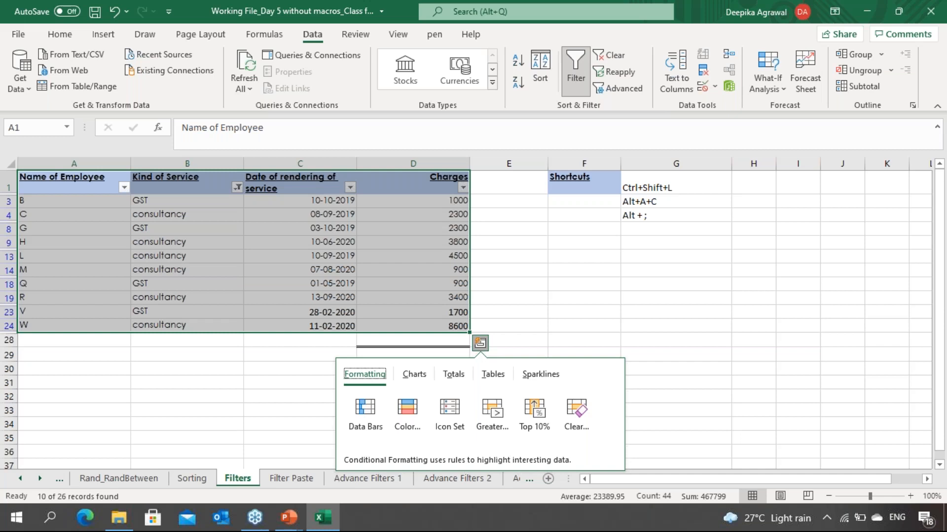
{"action": "key", "text": "Right"}
{"action": "key", "text": "Escape"}
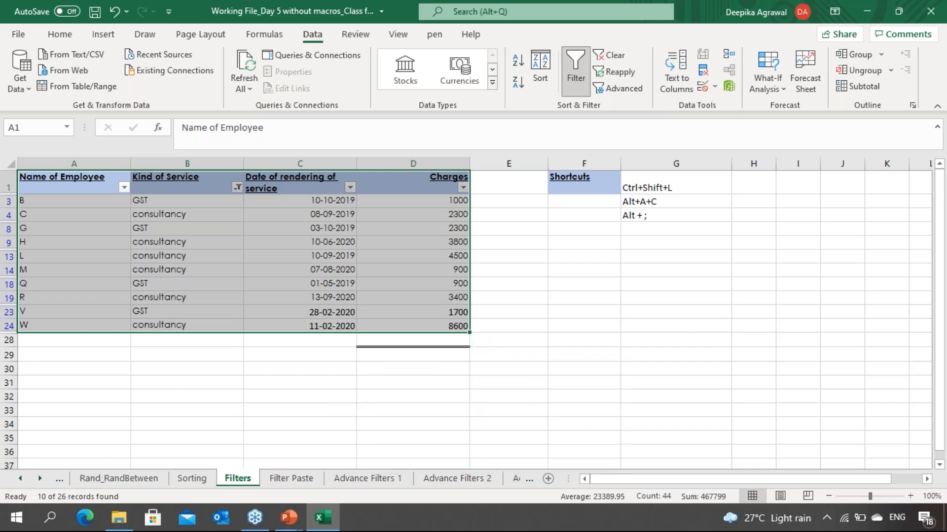
Step: Select only the visible cells of the filtered table and copy them, then cancel the copy
{"action": "key", "text": "alt+semicolon"}
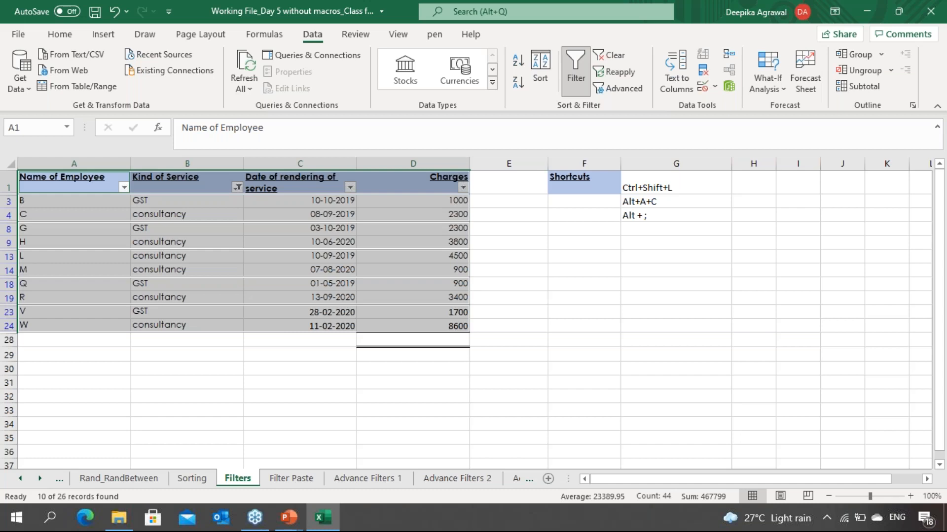
{"action": "key", "text": "ctrl+c"}
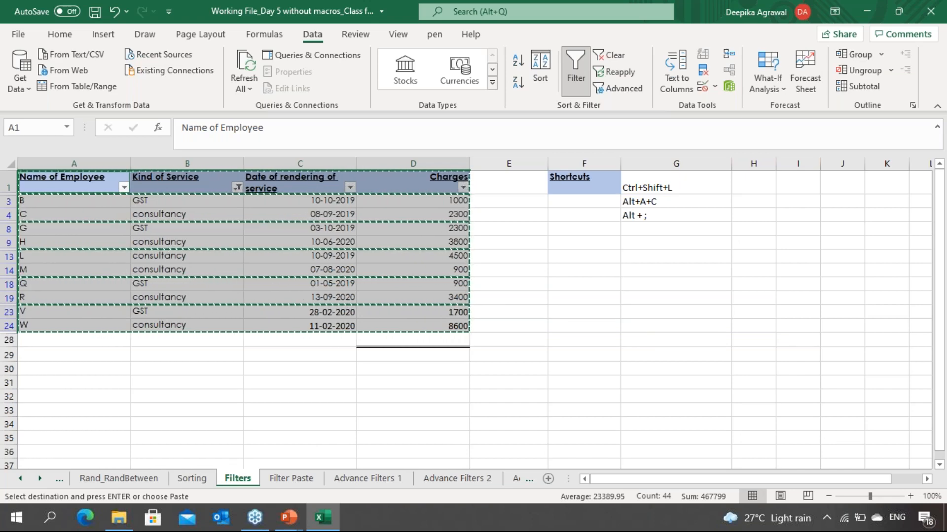
{"action": "key", "text": "Escape"}
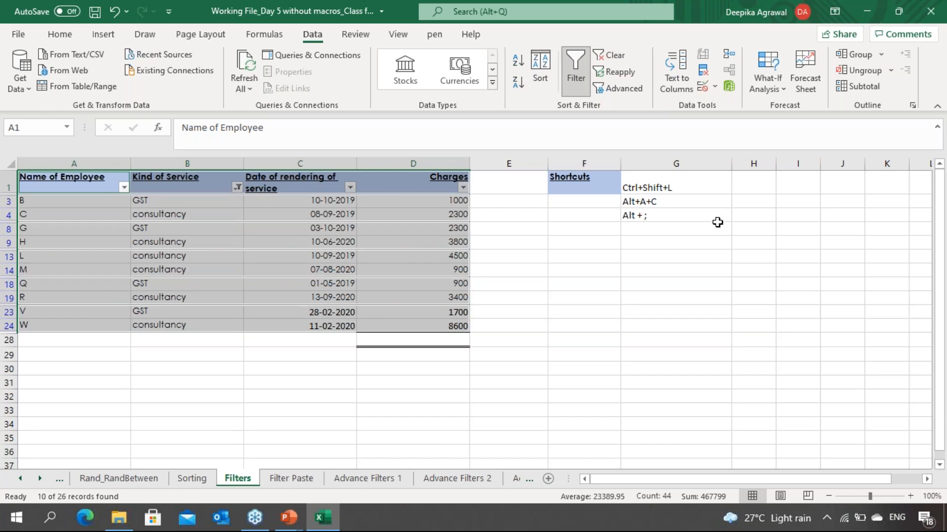
{"action": "left_click", "coordinate": [719, 221]}
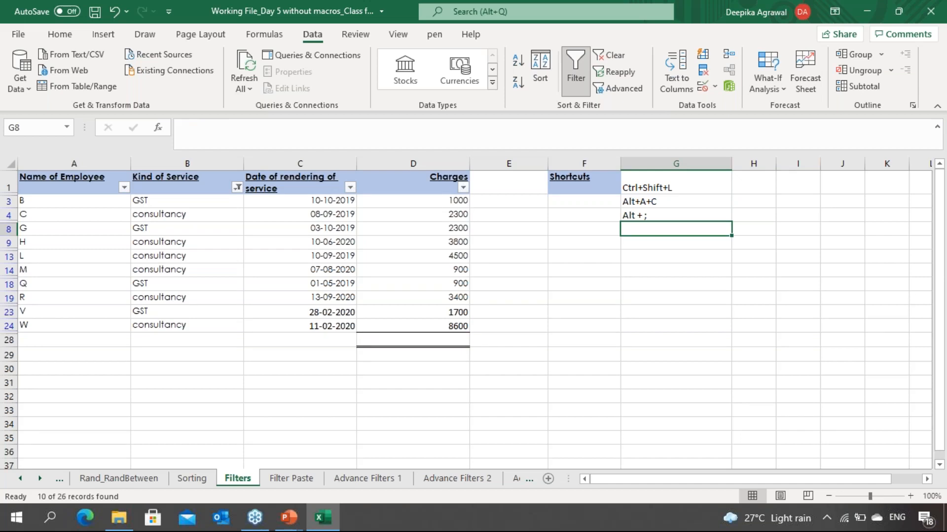
Step: Reselect the entire filtered table, limit it to visible cells, copy it, and cancel the copy again
{"action": "left_click", "coordinate": [272, 188]}
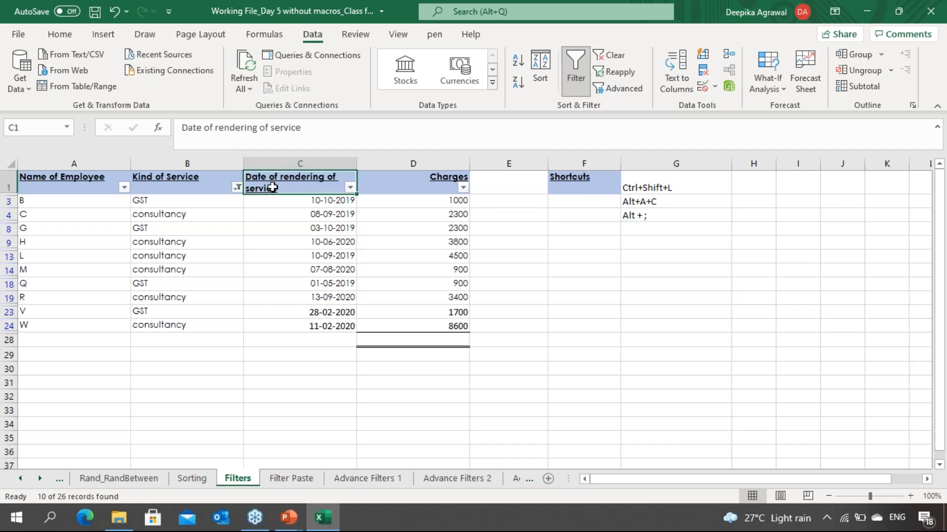
{"action": "key", "text": "Left"}
{"action": "key", "text": "Left"}
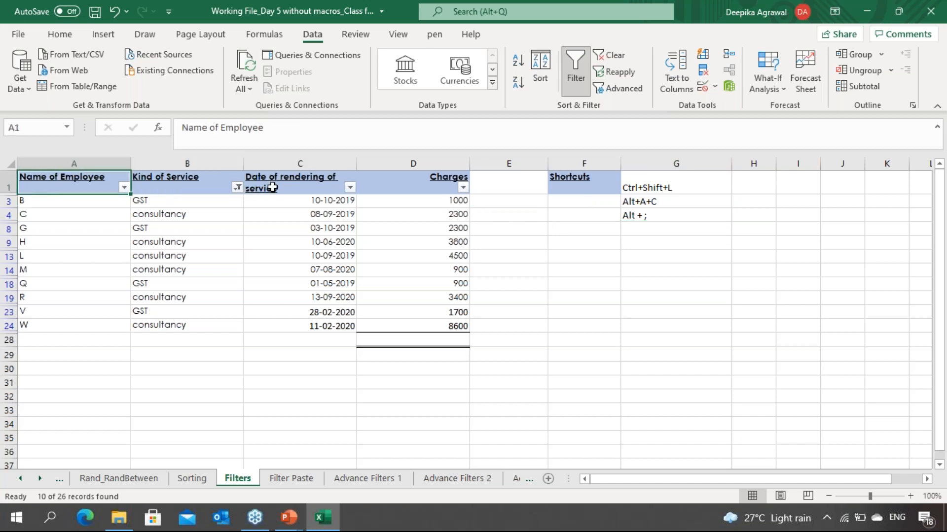
{"action": "key", "text": "ctrl+a"}
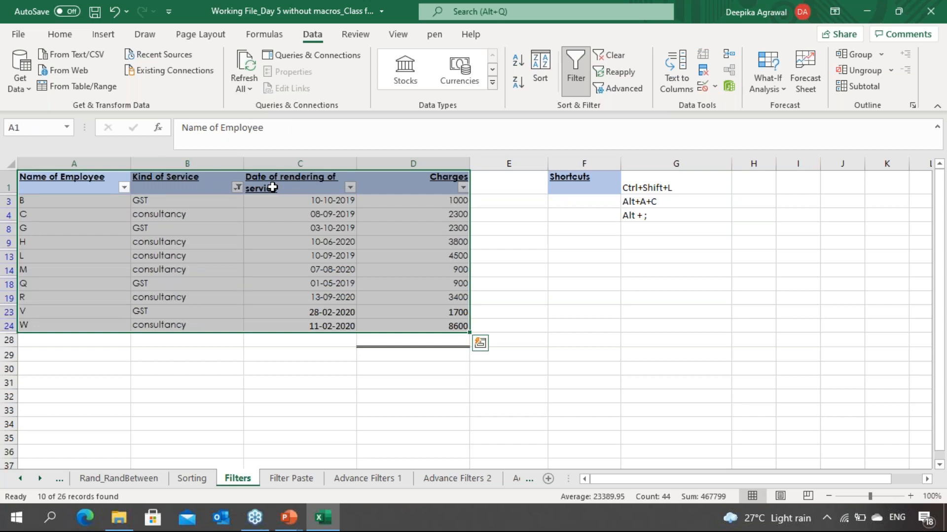
{"action": "key", "text": "alt+semicolon"}
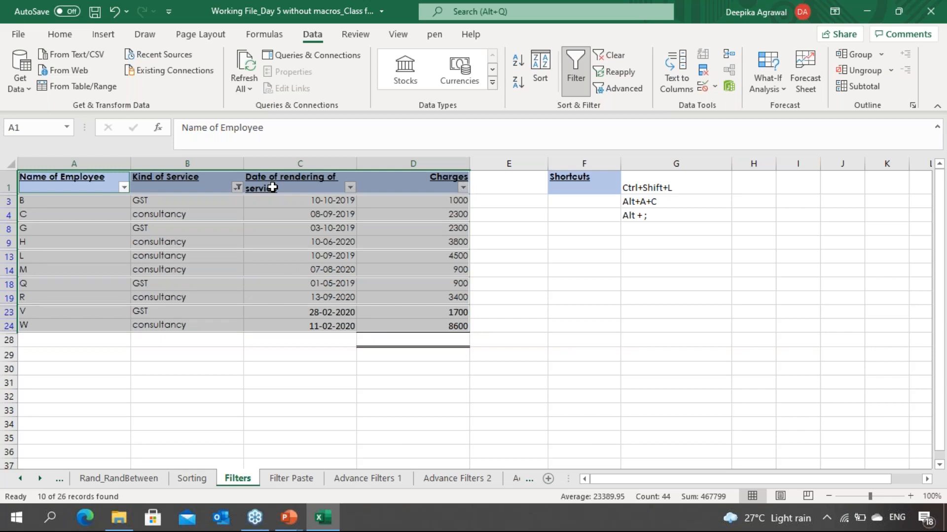
{"action": "key", "text": "ctrl+c"}
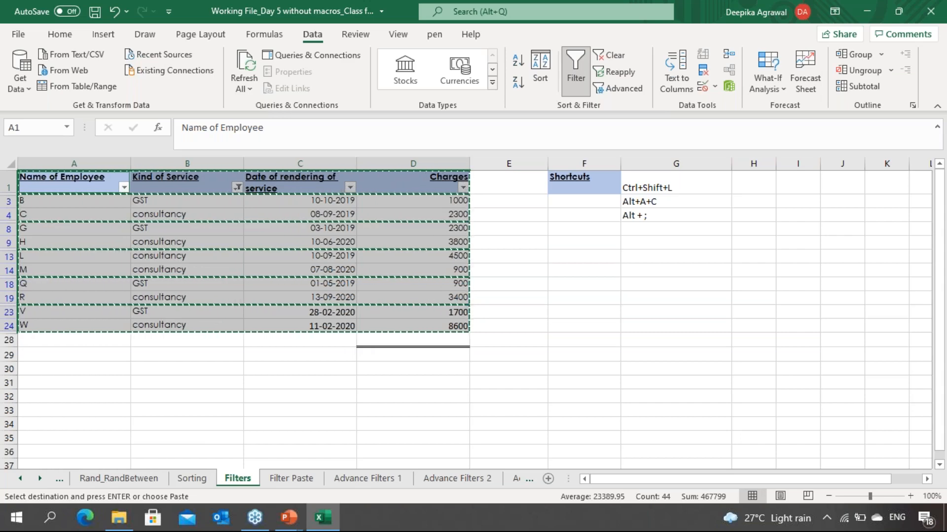
{"action": "key", "text": "Escape"}
Step: Clear all filters from the Filters table so every record shows again
{"action": "key", "text": "Right"}
{"action": "key", "text": "Right"}
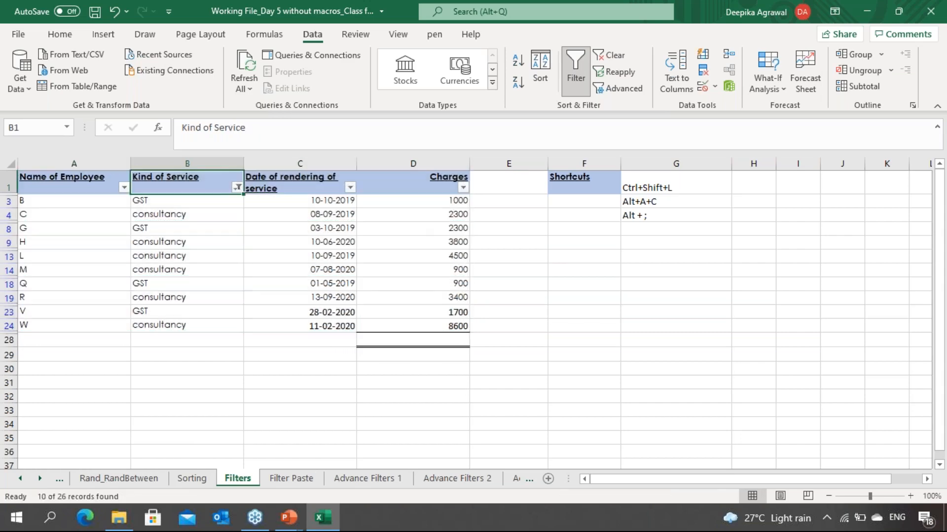
{"action": "key", "text": "alt+a+c"}
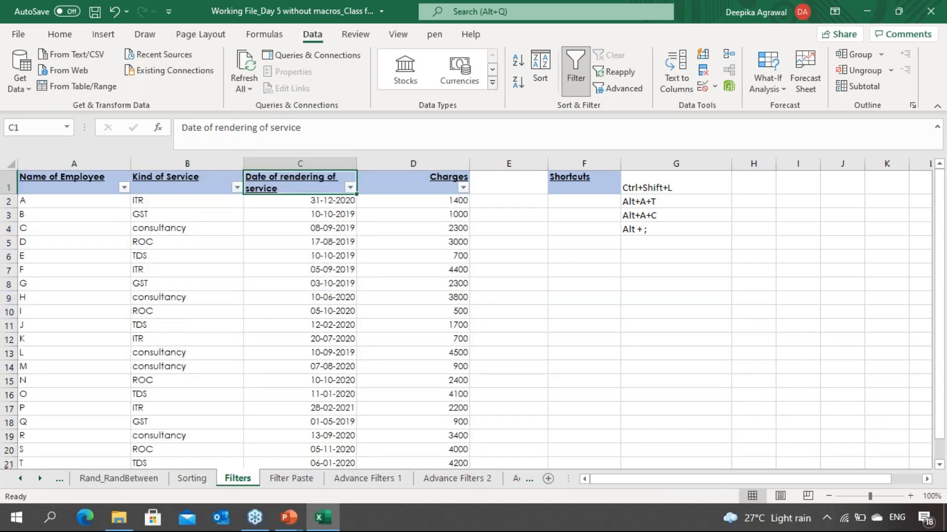
Step: Browse the Filter Paste, Advance Filters 1 and Filters sheets to compare their tables
{"action": "key", "text": "Down"}
{"action": "key", "text": "Down"}
{"action": "key", "text": "Down"}
{"action": "key", "text": "Down"}
{"action": "key", "text": "Down"}
{"action": "key", "text": "Down"}
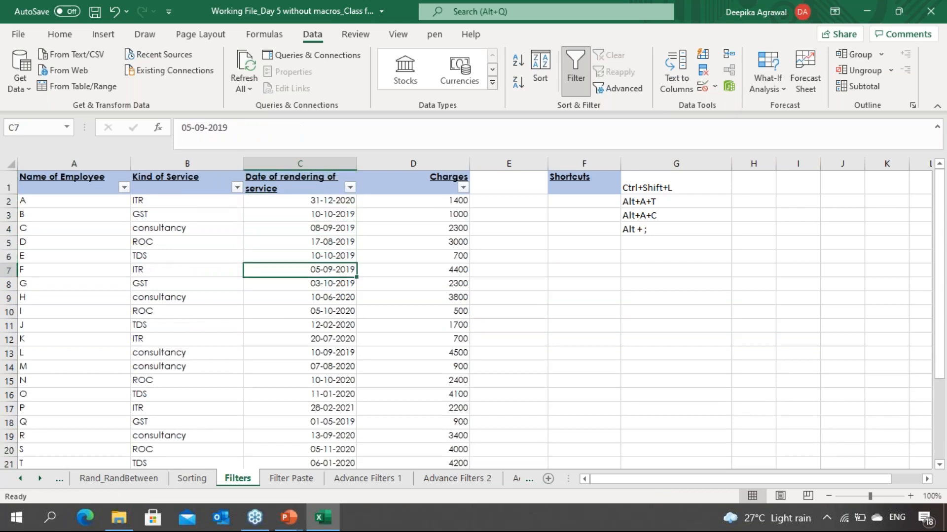
{"action": "key", "text": "ctrl+Page_Down"}
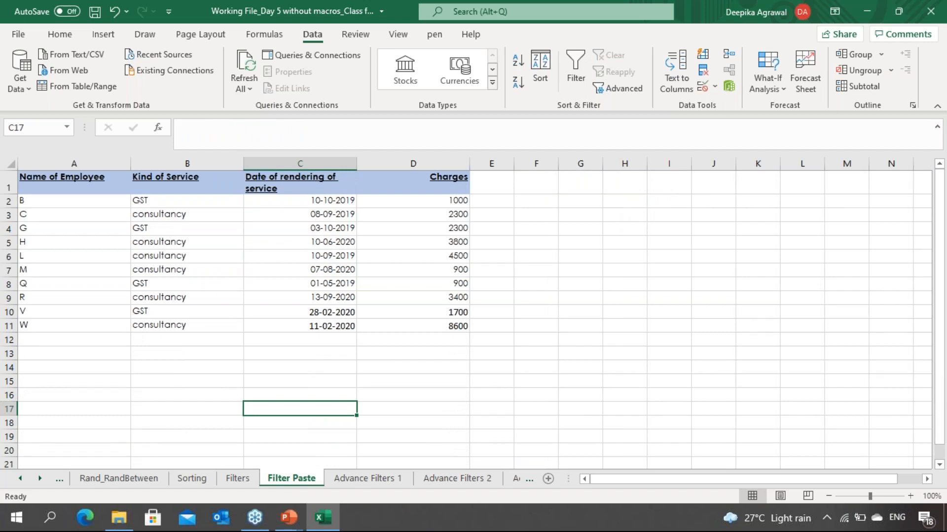
{"action": "key", "text": "ctrl+Page_Down"}
{"action": "key", "text": "Up"}
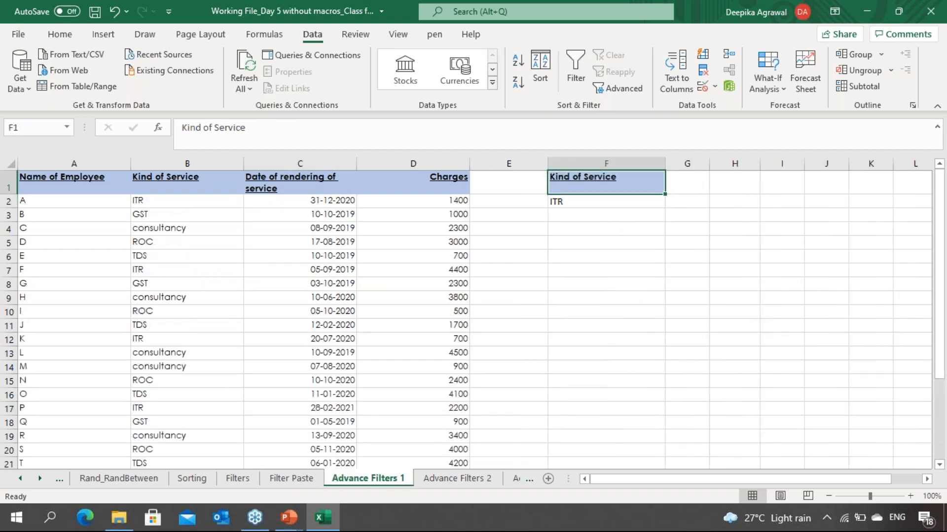
{"action": "key", "text": "Left"}
{"action": "key", "text": "Left"}
{"action": "key", "text": "Left"}
{"action": "key", "text": "Left"}
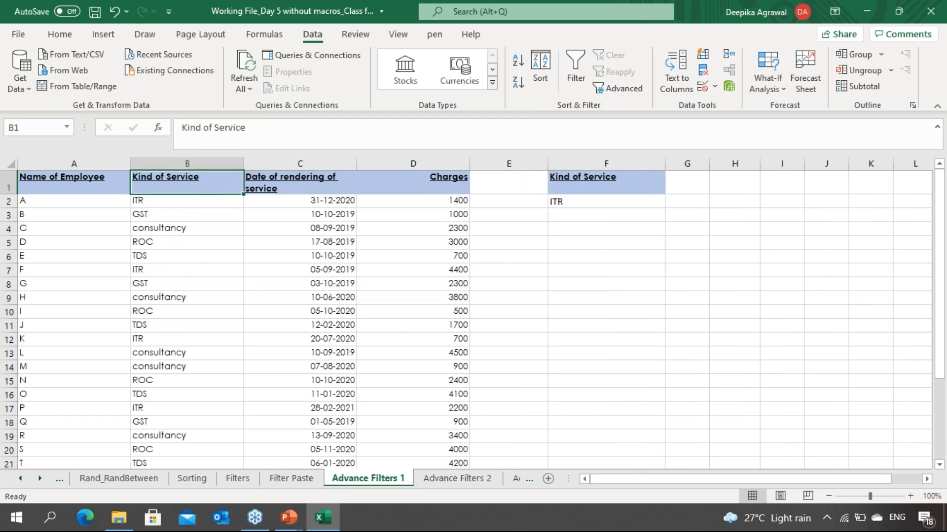
{"action": "key", "text": "ctrl+Page_Up"}
{"action": "key", "text": "ctrl+Page_Up"}
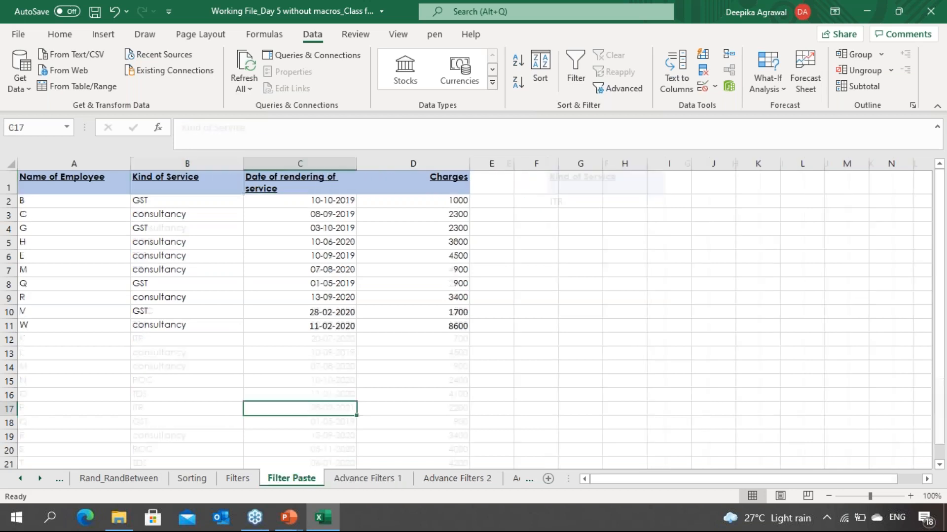
{"action": "key", "text": "Up"}
{"action": "key", "text": "Up"}
{"action": "key", "text": "Up"}
{"action": "key", "text": "Up"}
{"action": "key", "text": "Left"}
{"action": "key", "text": "Left"}
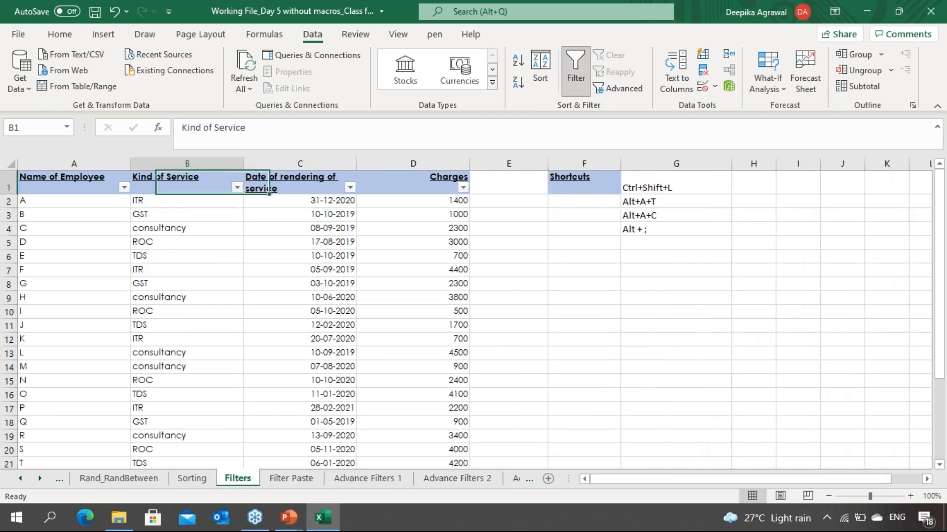
{"action": "key", "text": "Right"}
{"action": "key", "text": "Right"}
{"action": "key", "text": "Right"}
{"action": "key", "text": "Right"}
{"action": "key", "text": "Left"}
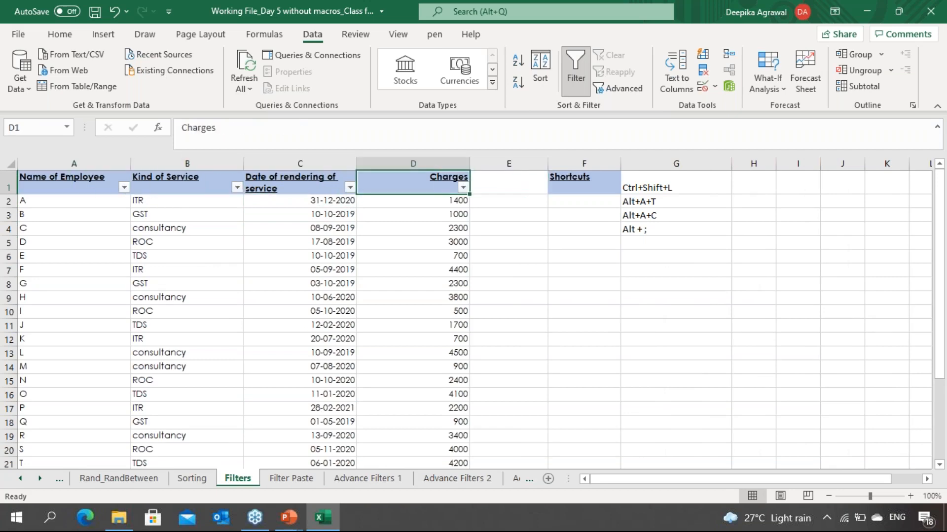
{"action": "key", "text": "Left"}
{"action": "key", "text": "Left"}
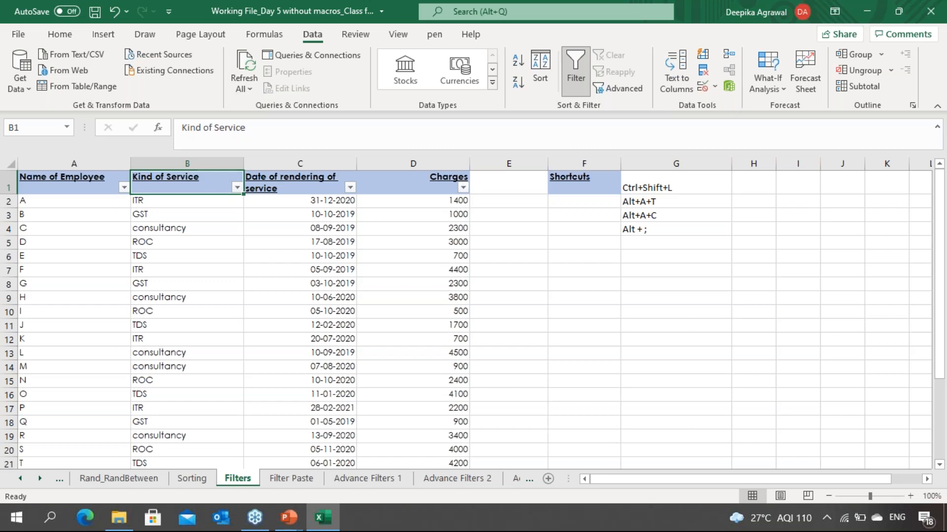
Step: Examine the Advance Filters 1 sheet's data table and its Kind of Service criteria cells
{"action": "key", "text": "ctrl+Page_Down"}
{"action": "key", "text": "ctrl+Page_Down"}
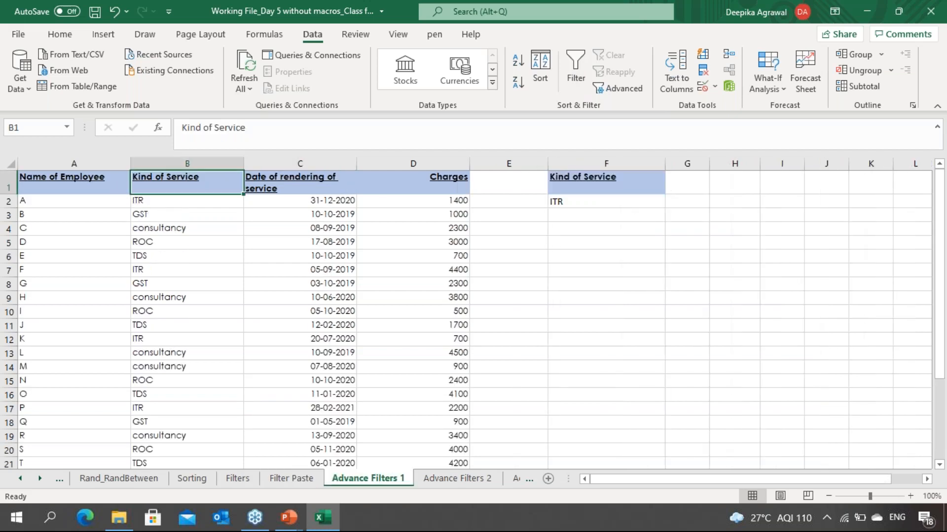
{"action": "key", "text": "Right"}
{"action": "key", "text": "Right"}
{"action": "key", "text": "Right"}
{"action": "key", "text": "Right"}
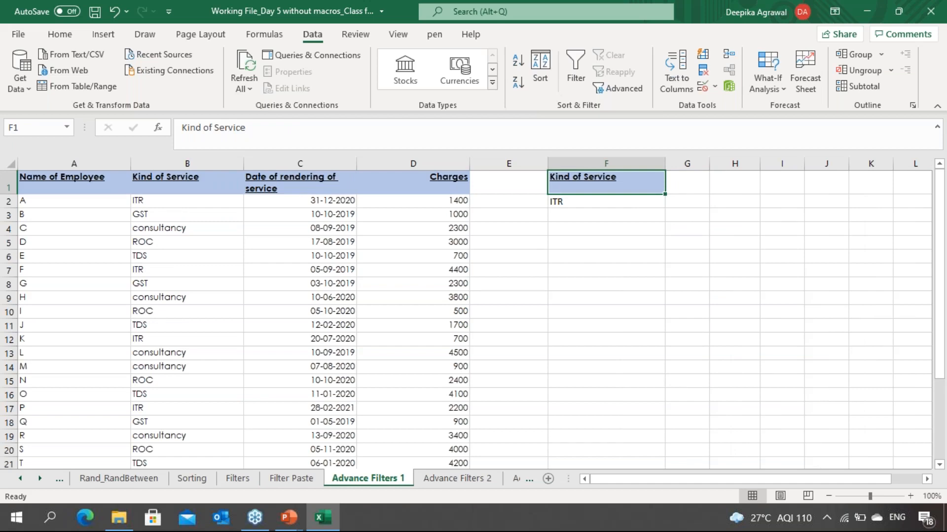
{"action": "key", "text": "Down"}
{"action": "key", "text": "Up"}
{"action": "key", "text": "Left"}
{"action": "key", "text": "Left"}
{"action": "key", "text": "Left"}
{"action": "key", "text": "Left"}
{"action": "key", "text": "Left"}
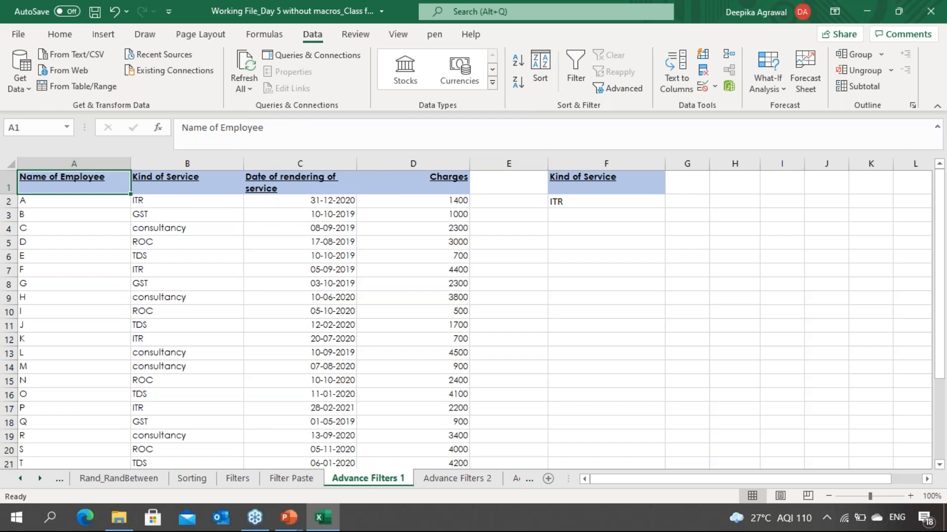
{"action": "key", "text": "Right"}
{"action": "key", "text": "Right"}
{"action": "key", "text": "Right"}
{"action": "key", "text": "Right"}
{"action": "key", "text": "Right"}
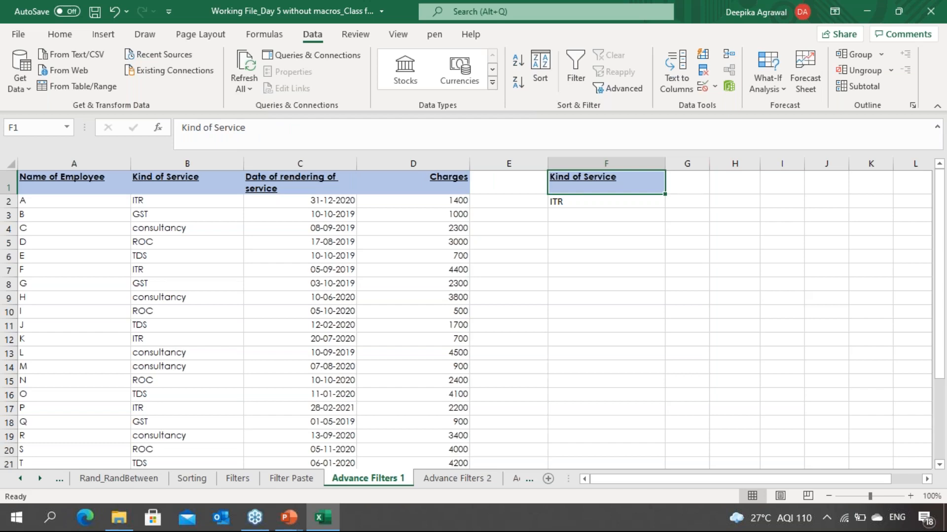
{"action": "key", "text": "Left"}
{"action": "key", "text": "Left"}
{"action": "key", "text": "Left"}
{"action": "key", "text": "Left"}
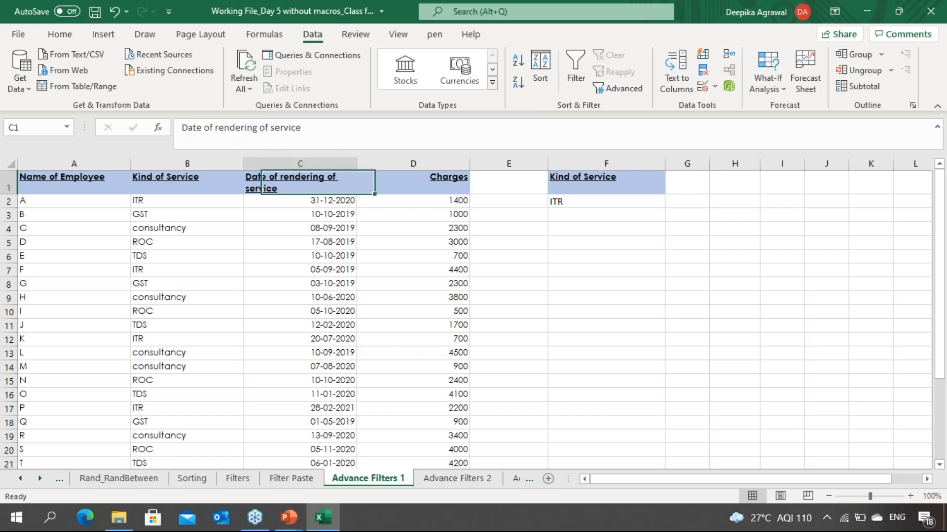
{"action": "key", "text": "Down"}
{"action": "key", "text": "Down"}
{"action": "key", "text": "Down"}
{"action": "key", "text": "Down"}
{"action": "key", "text": "Down"}
{"action": "key", "text": "Down"}
{"action": "key", "text": "Down"}
{"action": "key", "text": "Down"}
{"action": "key", "text": "Down"}
{"action": "key", "text": "Down"}
{"action": "key", "text": "Down"}
{"action": "key", "text": "Down"}
{"action": "key", "text": "Down"}
{"action": "key", "text": "Down"}
{"action": "key", "text": "Down"}
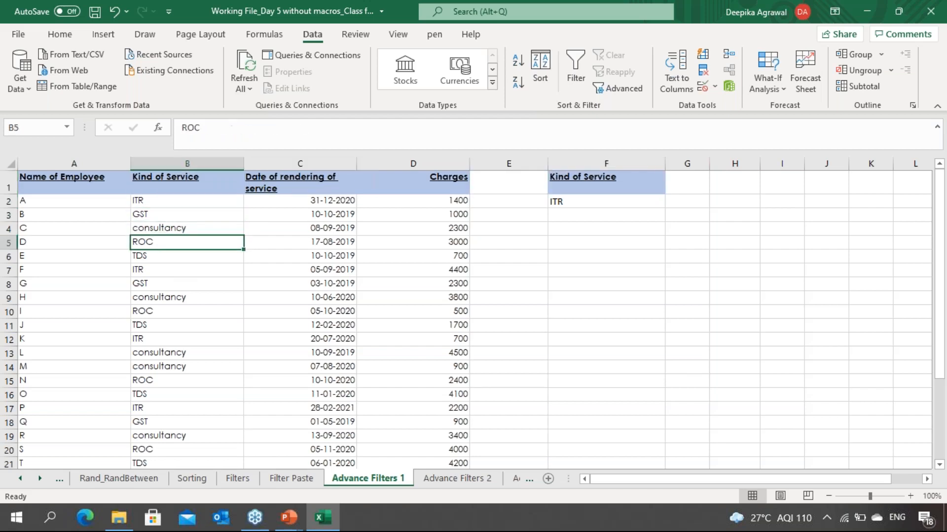
{"action": "key", "text": "Up"}
{"action": "key", "text": "Up"}
{"action": "key", "text": "Up"}
{"action": "key", "text": "Up"}
{"action": "key", "text": "Up"}
{"action": "key", "text": "Up"}
{"action": "key", "text": "Up"}
{"action": "key", "text": "Up"}
{"action": "key", "text": "Up"}
{"action": "key", "text": "Up"}
{"action": "key", "text": "Up"}
{"action": "key", "text": "Up"}
{"action": "key", "text": "Up"}
{"action": "key", "text": "Up"}
{"action": "key", "text": "Up"}
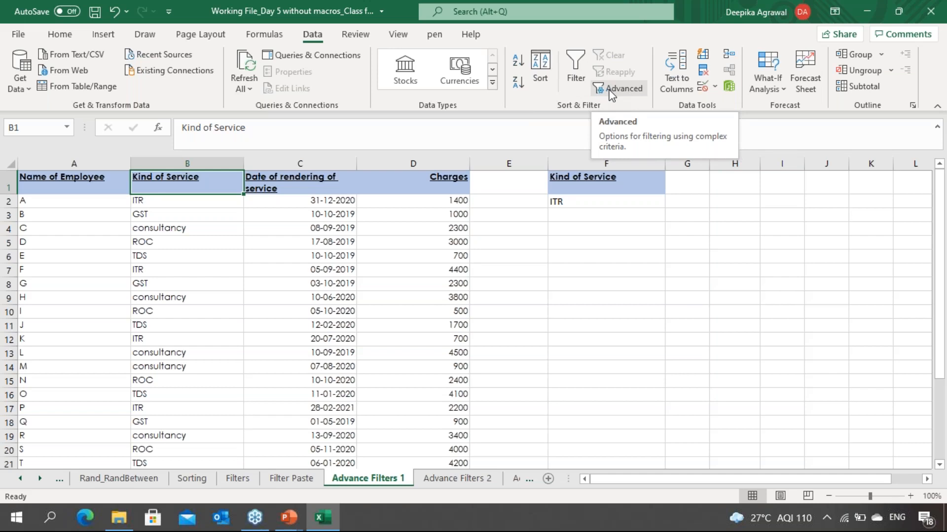
Step: Open Advanced Filter on the data table and set the criteria range to the Kind of Service criteria cells F1:F2
{"action": "left_click", "coordinate": [931, 20]}
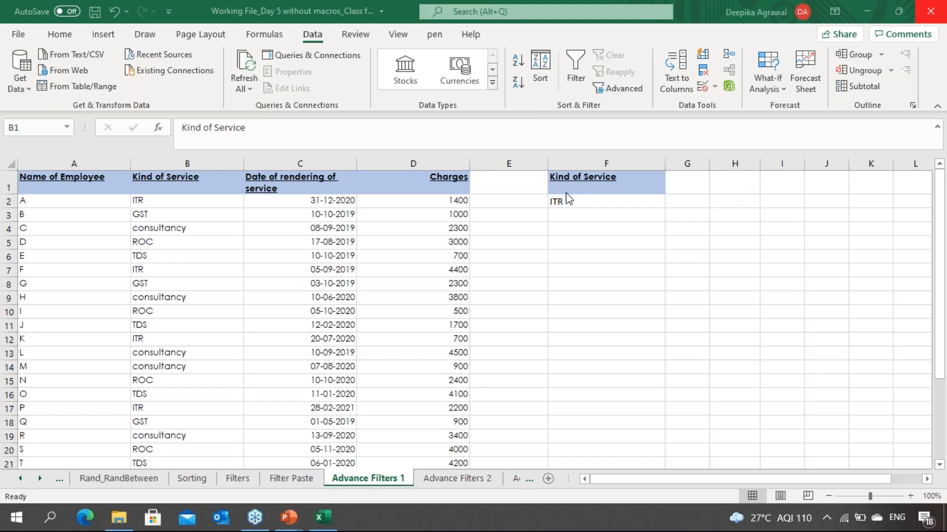
{"action": "left_click", "coordinate": [377, 287]}
{"action": "left_click", "coordinate": [634, 85]}
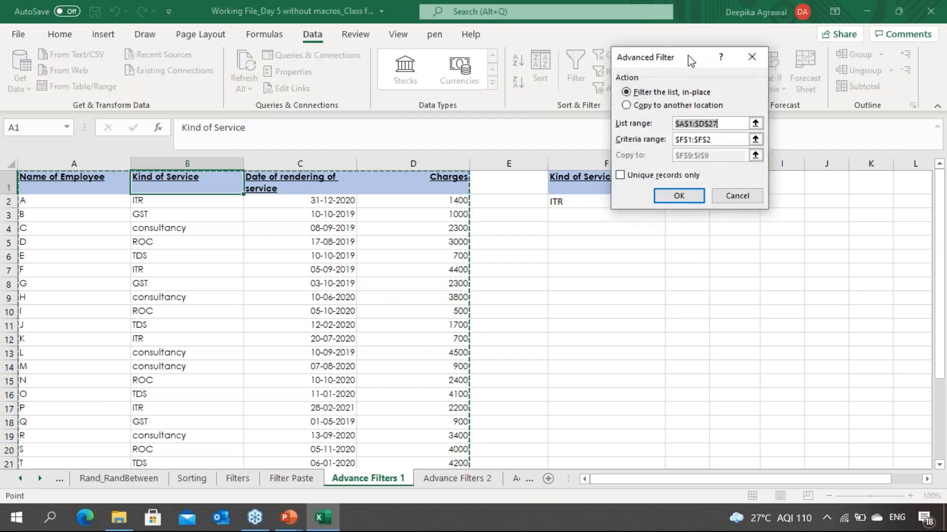
{"action": "left_click_drag", "start_coordinate": [687, 55], "coordinate": [700, 42]}
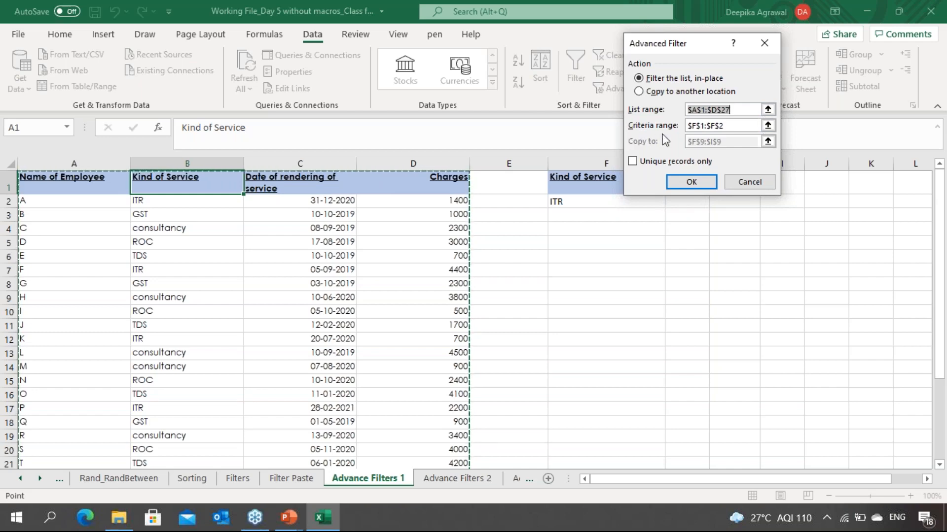
{"action": "left_click", "coordinate": [768, 125]}
{"action": "left_click", "coordinate": [625, 187]}
{"action": "key", "text": "shift+Down"}
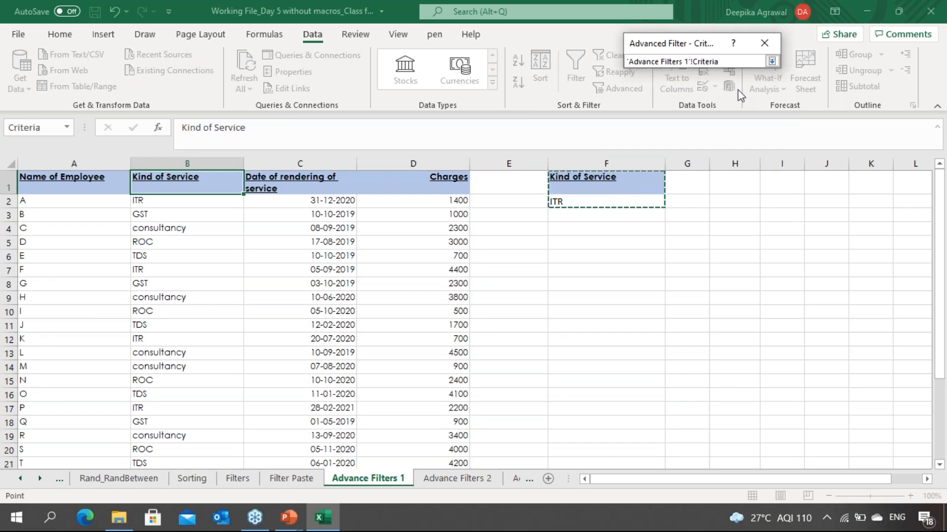
{"action": "left_click", "coordinate": [772, 62]}
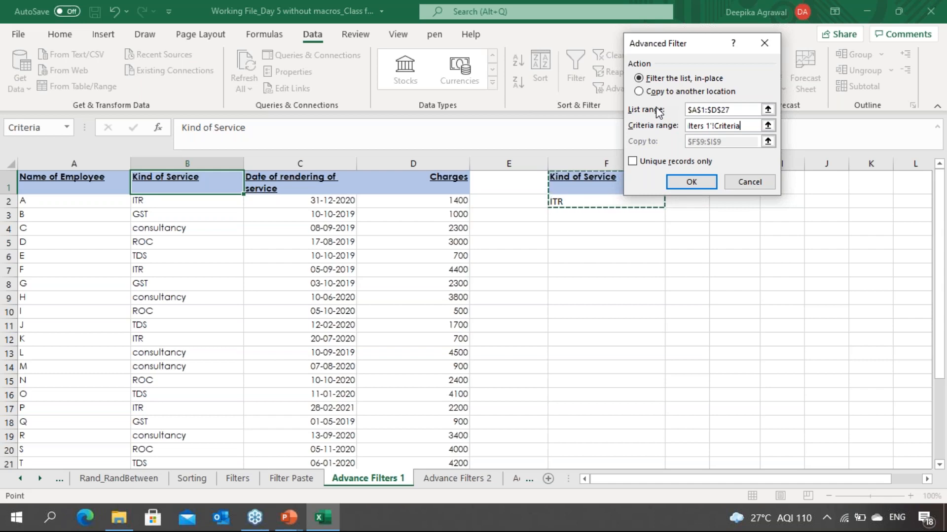
Step: Choose to copy the results to another location, set the destination to cell F9, and apply the advanced filter
{"action": "left_click", "coordinate": [641, 95]}
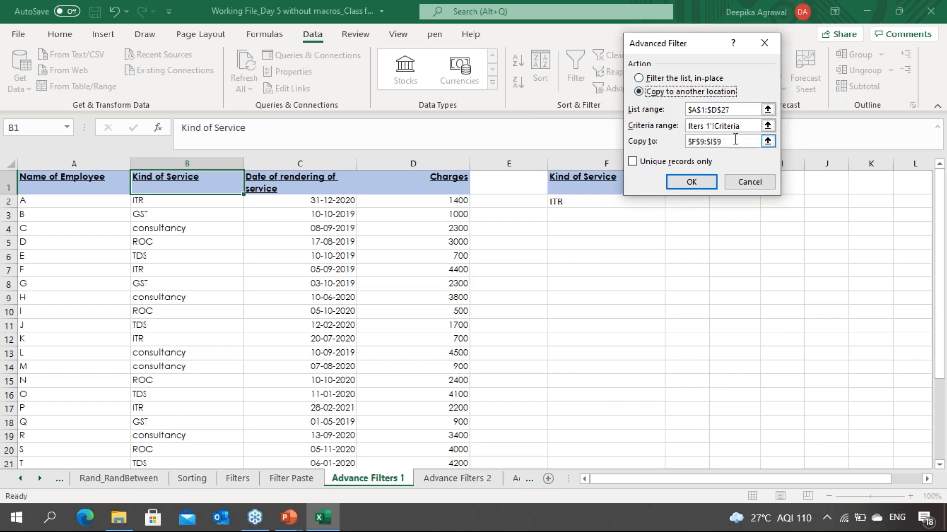
{"action": "left_click", "coordinate": [767, 141]}
{"action": "left_click", "coordinate": [767, 141]}
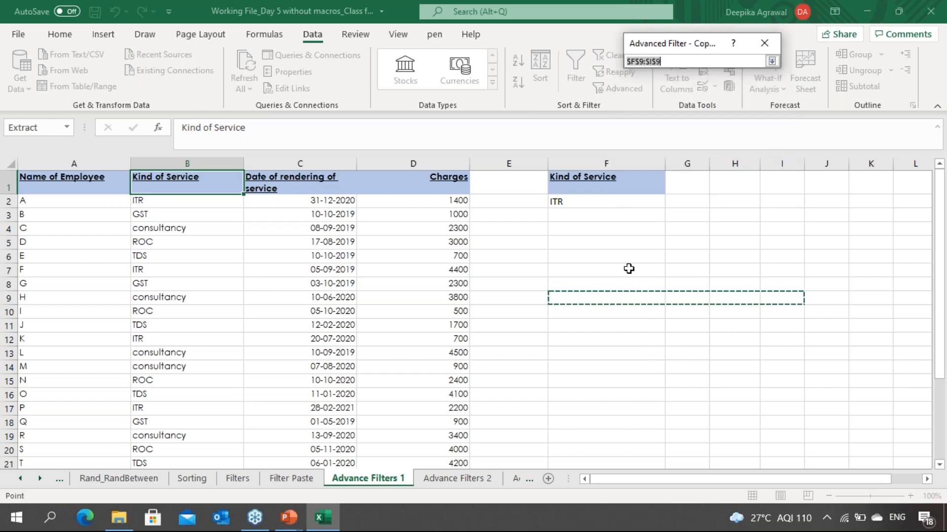
{"action": "left_click", "coordinate": [581, 285]}
{"action": "left_click", "coordinate": [581, 298]}
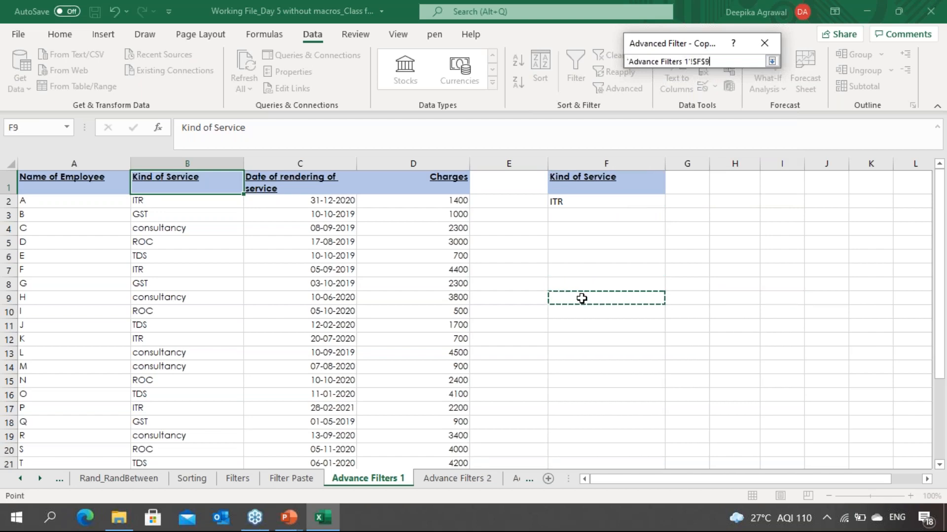
{"action": "key", "text": "Return"}
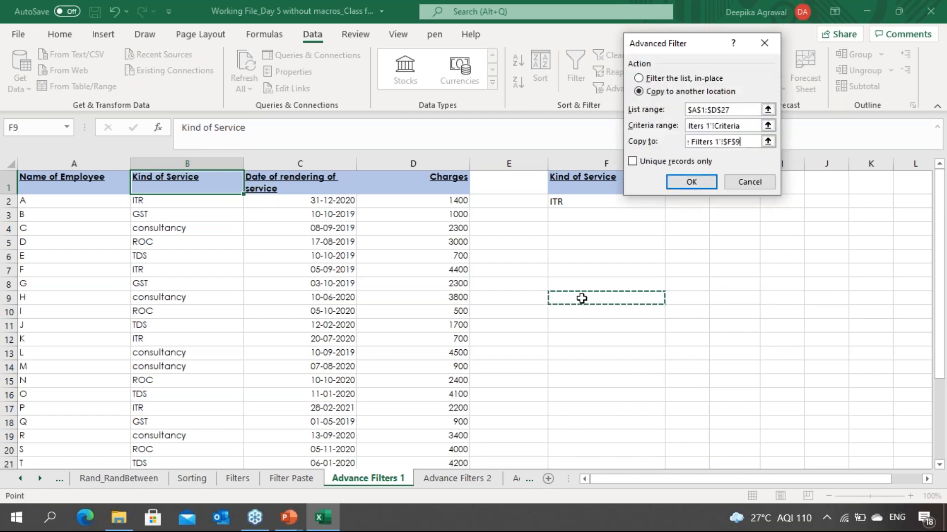
{"action": "left_click", "coordinate": [691, 182]}
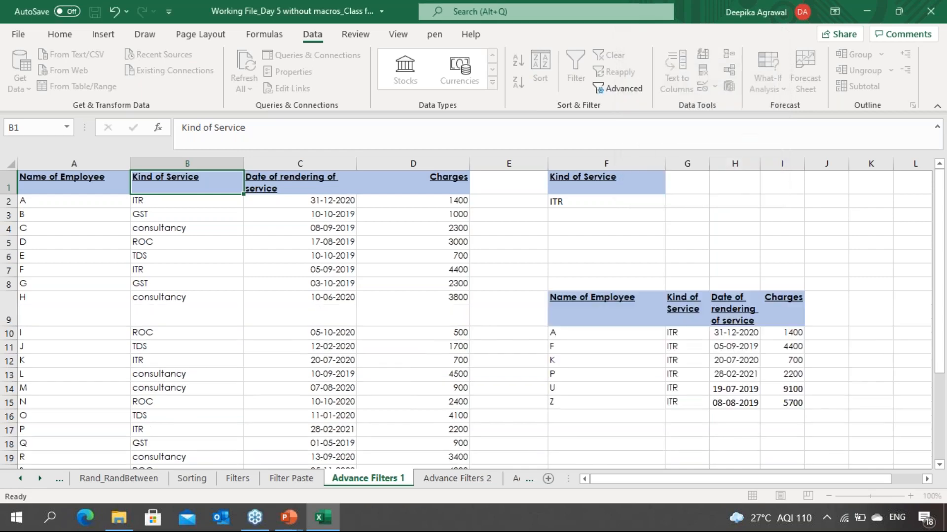
Step: Inspect the extracted ITR records and their headers in the output range
{"action": "left_click", "coordinate": [643, 334]}
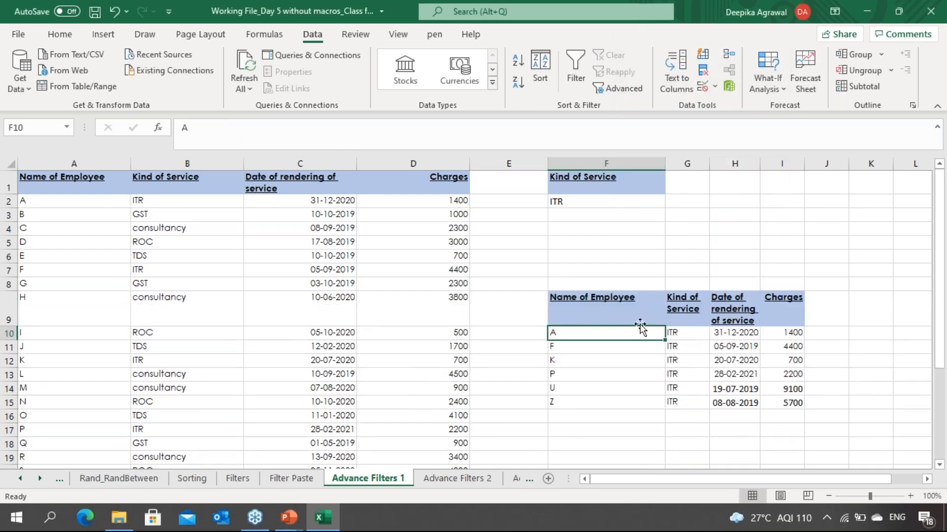
{"action": "left_click", "coordinate": [638, 322]}
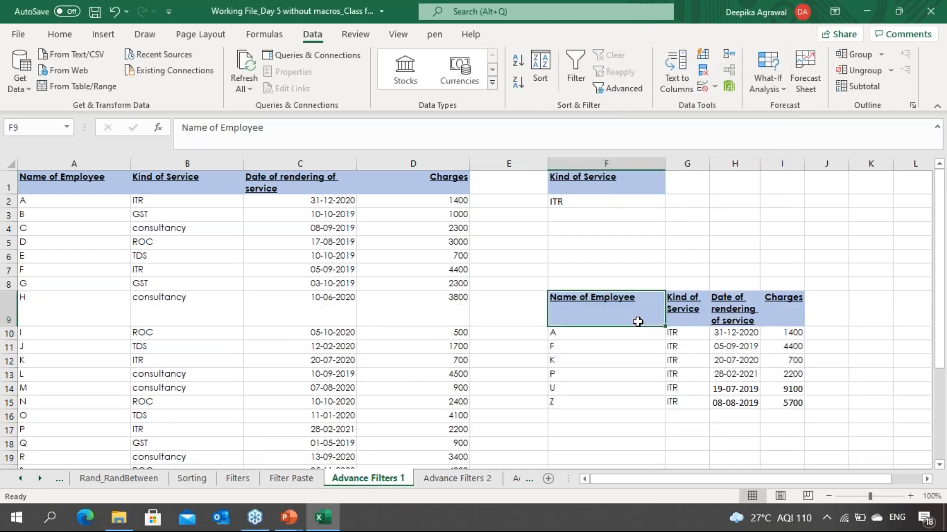
{"action": "key", "text": "Right"}
{"action": "key", "text": "Right"}
{"action": "key", "text": "Right"}
Step: Examine the headers and columns of the extracted output range on the Advance Filters 1 sheet
{"action": "key", "text": "Right"}
{"action": "key", "text": "Left"}
{"action": "key", "text": "Left"}
{"action": "key", "text": "Left"}
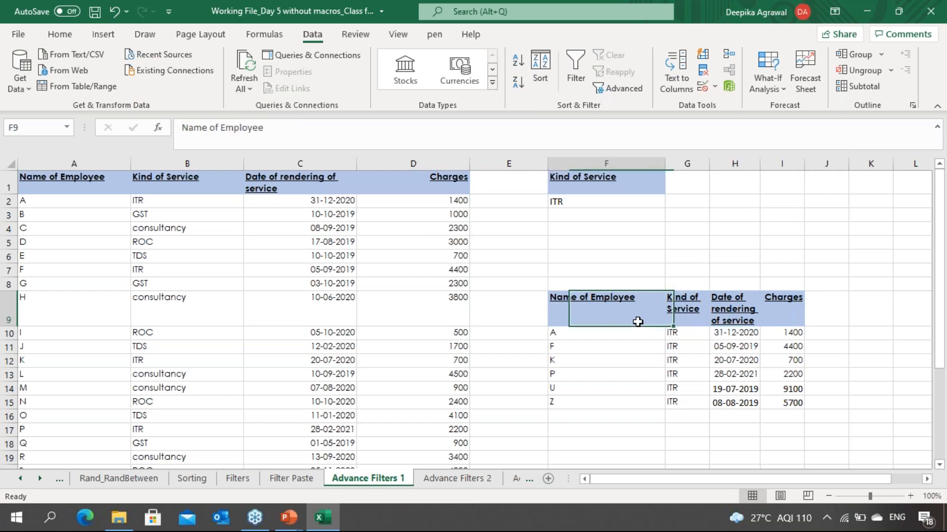
{"action": "key", "text": "Left"}
{"action": "key", "text": "Down"}
{"action": "key", "text": "Down"}
{"action": "key", "text": "Down"}
{"action": "key", "text": "Down"}
{"action": "key", "text": "Down"}
{"action": "key", "text": "Down"}
{"action": "key", "text": "Down"}
{"action": "key", "text": "Right"}
{"action": "key", "text": "Right"}
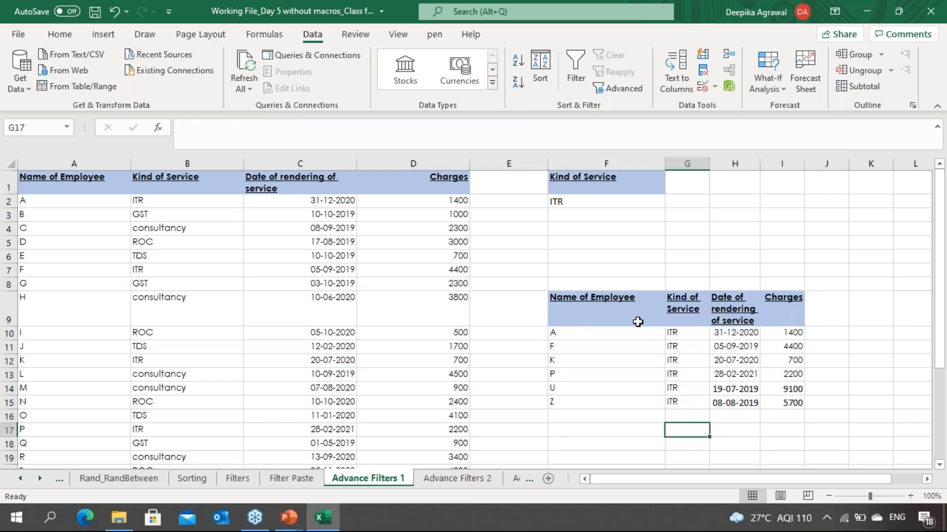
{"action": "key", "text": "Up"}
{"action": "key", "text": "Up"}
{"action": "key", "text": "Up"}
{"action": "key", "text": "Up"}
{"action": "key", "text": "Up"}
{"action": "key", "text": "Up"}
{"action": "key", "text": "Up"}
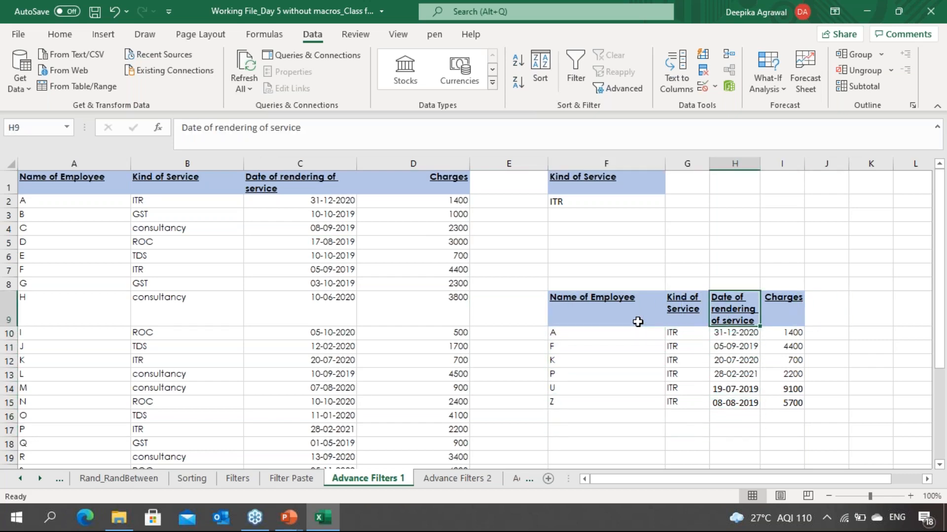
{"action": "key", "text": "Left"}
{"action": "key", "text": "Left"}
{"action": "key", "text": "Left"}
{"action": "key", "text": "Right"}
{"action": "key", "text": "Right"}
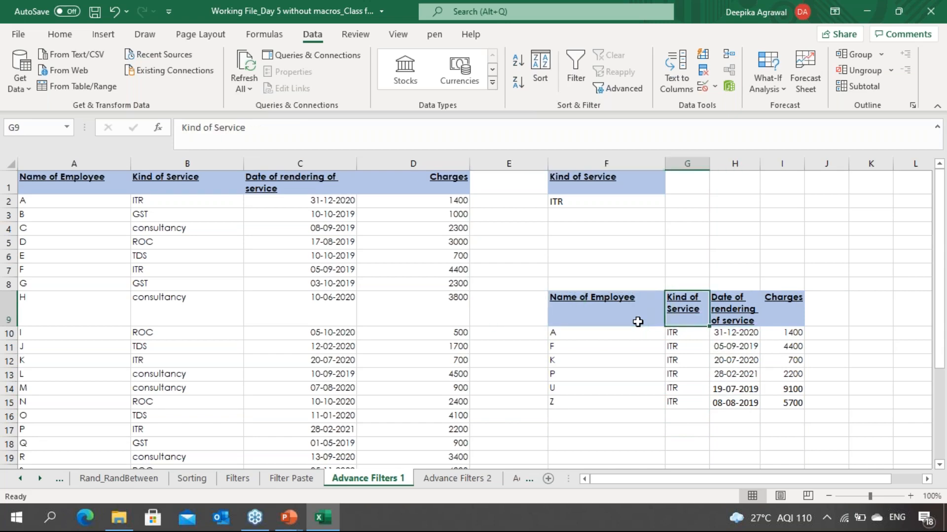
{"action": "key", "text": "Right"}
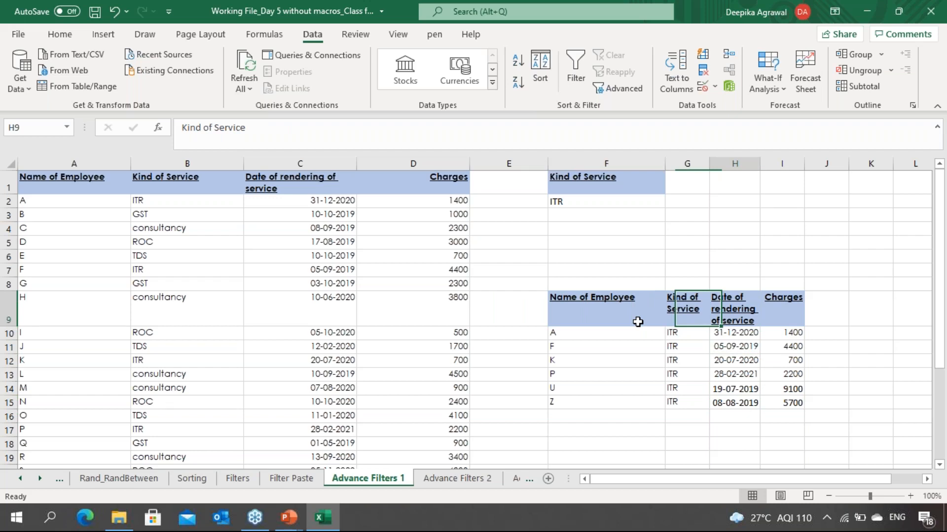
{"action": "key", "text": "Right"}
{"action": "key", "text": "Left"}
{"action": "key", "text": "Left"}
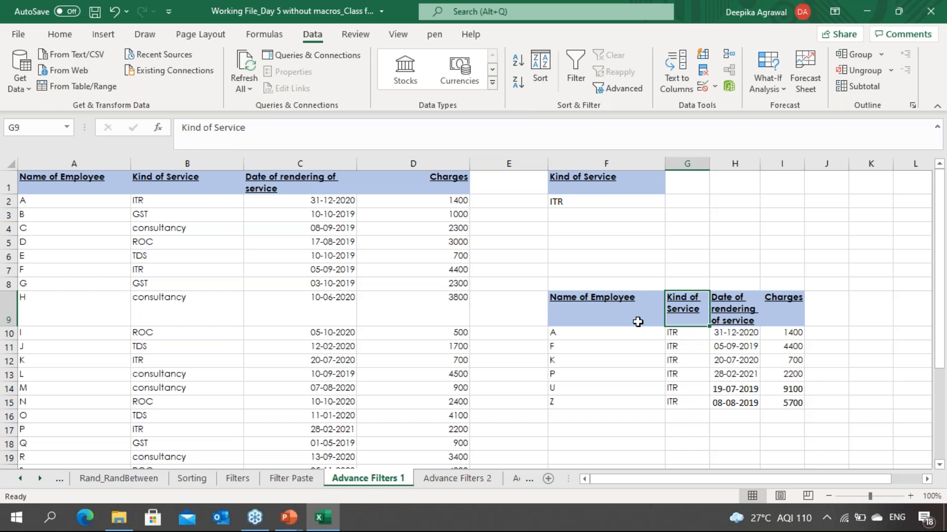
Step: Compare the Advance Filters 2 sheet with the data table and criteria on Advance Filters 1
{"action": "key", "text": "ctrl+Page_Down"}
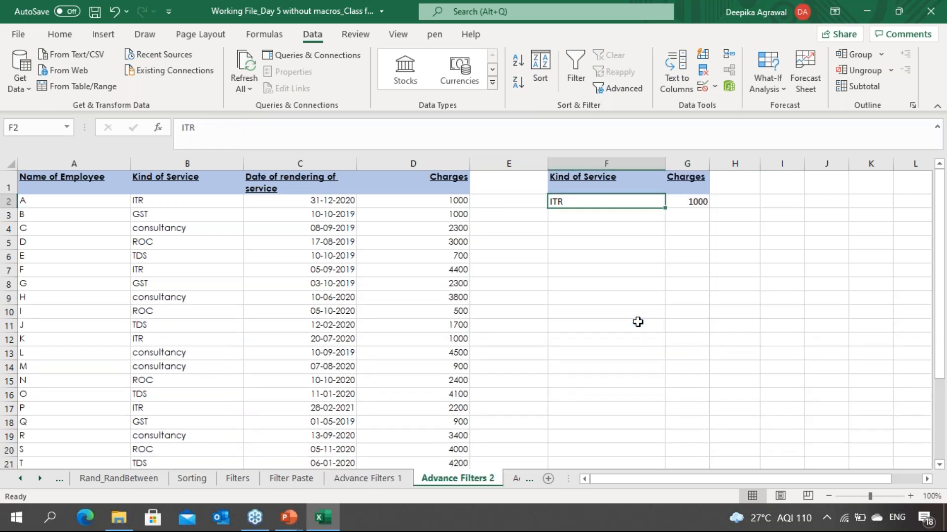
{"action": "key", "text": "ctrl+Page_Up"}
{"action": "key", "text": "Down"}
{"action": "key", "text": "Down"}
{"action": "key", "text": "Down"}
{"action": "key", "text": "Down"}
{"action": "key", "text": "Down"}
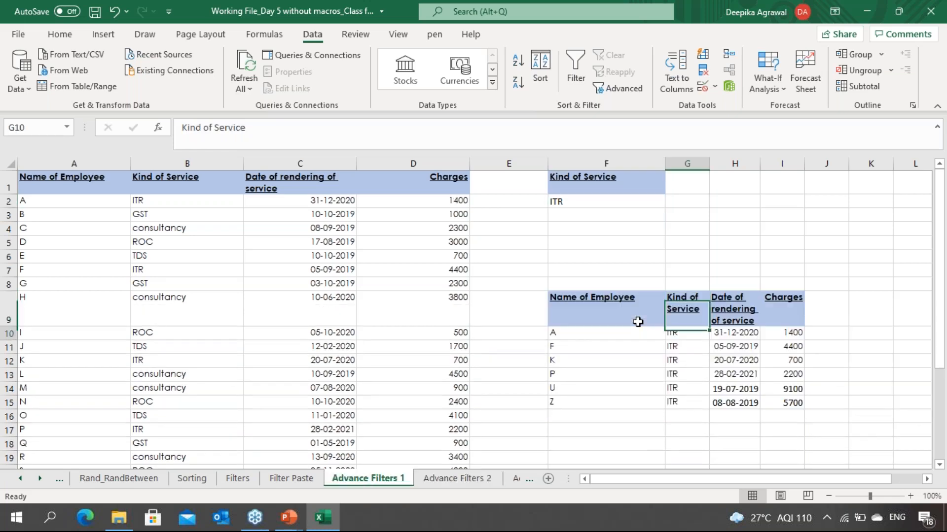
{"action": "key", "text": "Up"}
{"action": "key", "text": "Up"}
{"action": "key", "text": "Up"}
{"action": "key", "text": "Up"}
{"action": "key", "text": "Up"}
{"action": "key", "text": "Left"}
{"action": "key", "text": "Left"}
{"action": "key", "text": "Left"}
{"action": "key", "text": "Left"}
{"action": "key", "text": "Left"}
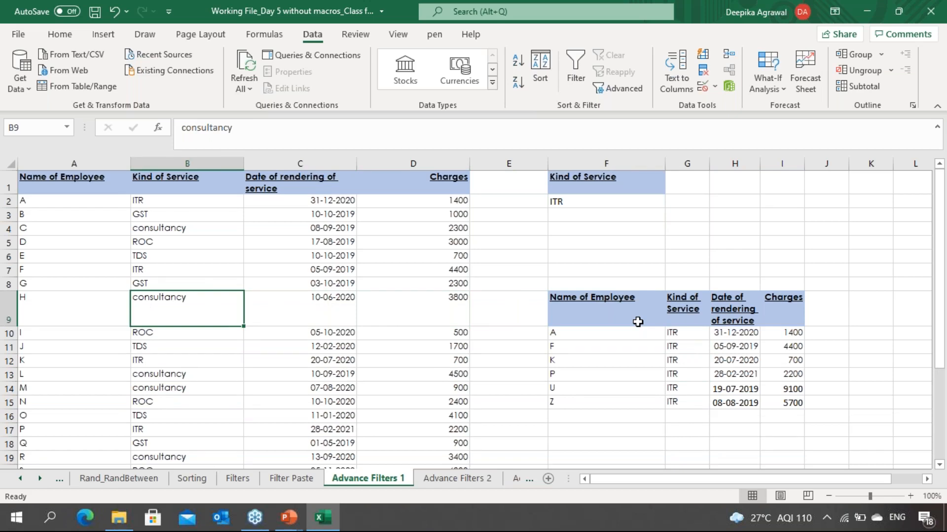
{"action": "key", "text": "Down"}
{"action": "key", "text": "Up"}
{"action": "key", "text": "Up"}
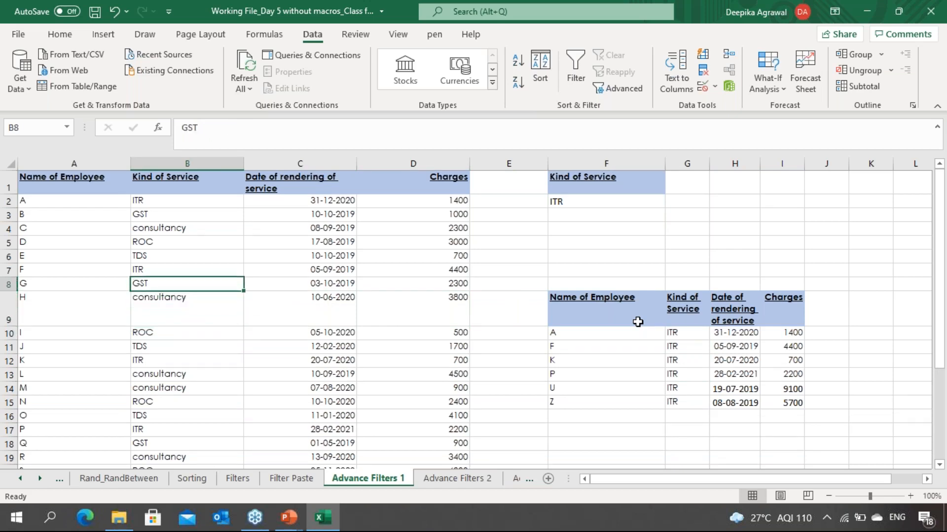
{"action": "key", "text": "ctrl+Page_Down"}
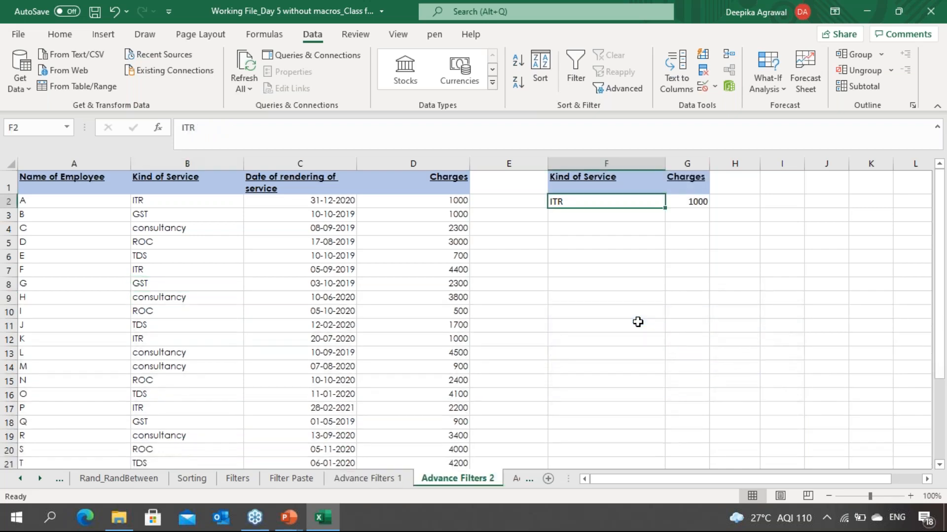
{"action": "key", "text": "ctrl+Page_Up"}
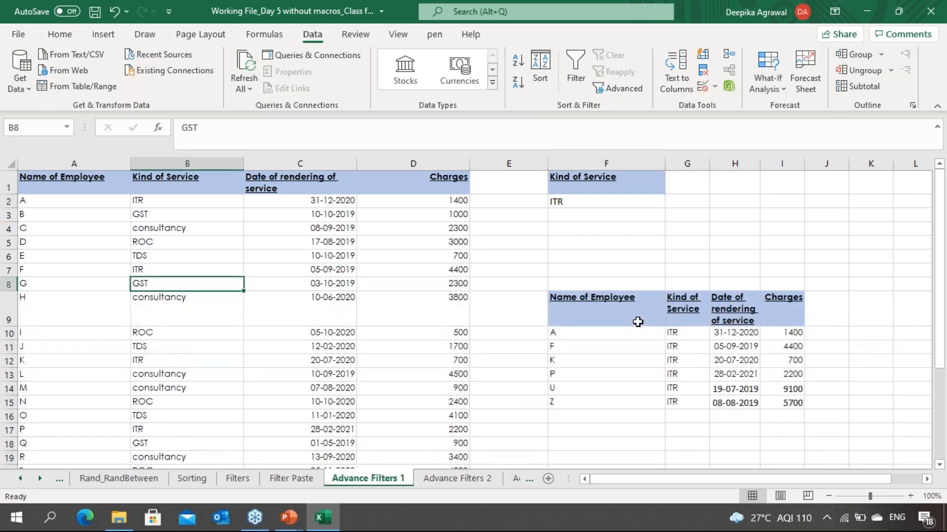
Step: Select and inspect the whole extracted output range F9:I15 and its header row
{"action": "key", "text": "Right"}
{"action": "key", "text": "Right"}
{"action": "key", "text": "Right"}
{"action": "key", "text": "Right"}
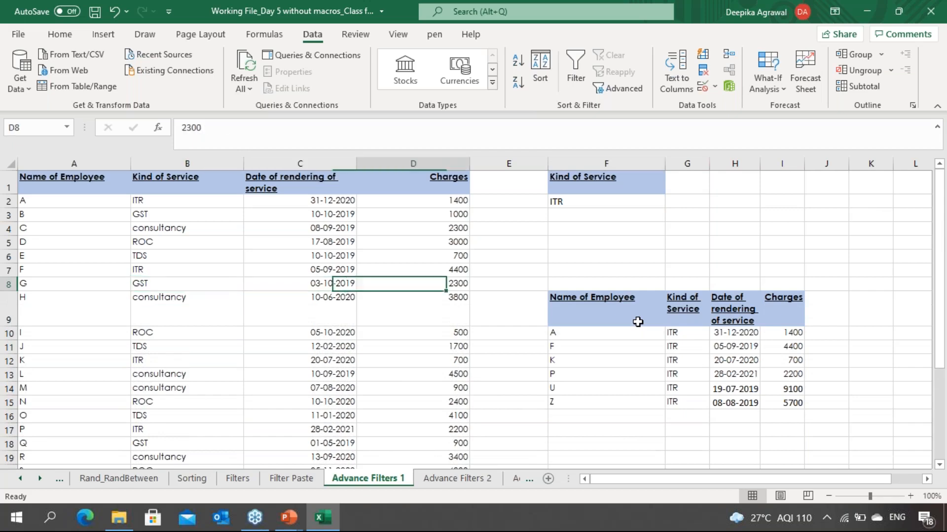
{"action": "key", "text": "Down"}
{"action": "key", "text": "shift+Right"}
{"action": "key", "text": "shift+Right"}
{"action": "key", "text": "shift+Right"}
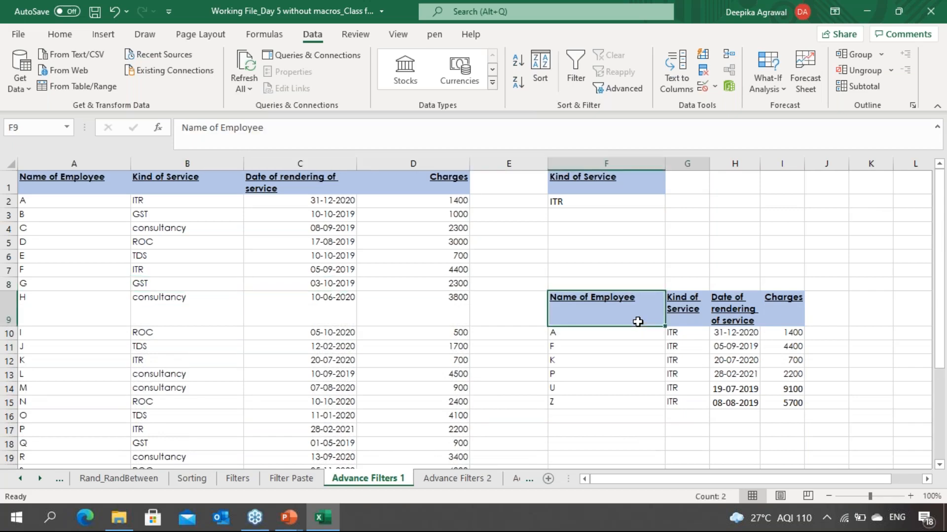
{"action": "key", "text": "shift+Down"}
{"action": "key", "text": "shift+Down"}
{"action": "key", "text": "shift+Down"}
{"action": "key", "text": "shift+Down"}
{"action": "key", "text": "shift+Down"}
{"action": "key", "text": "shift+Down"}
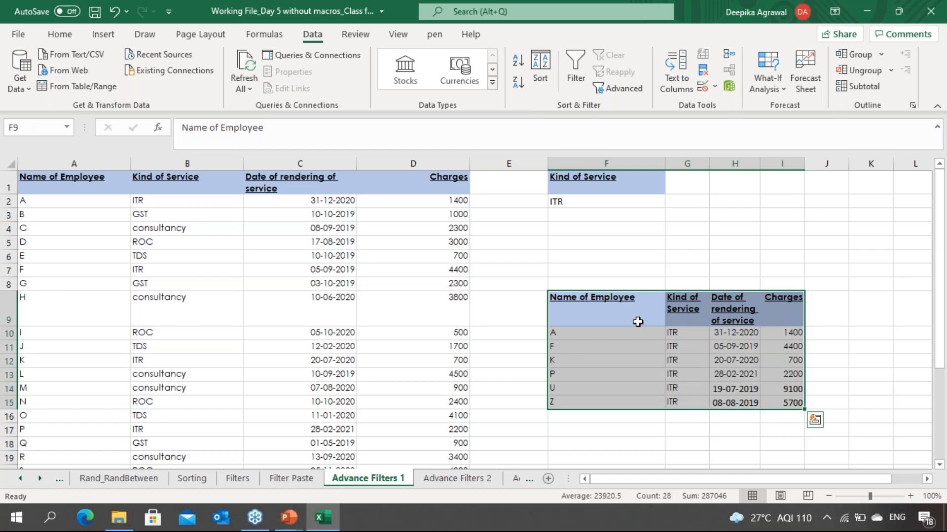
{"action": "left_click", "coordinate": [637, 322]}
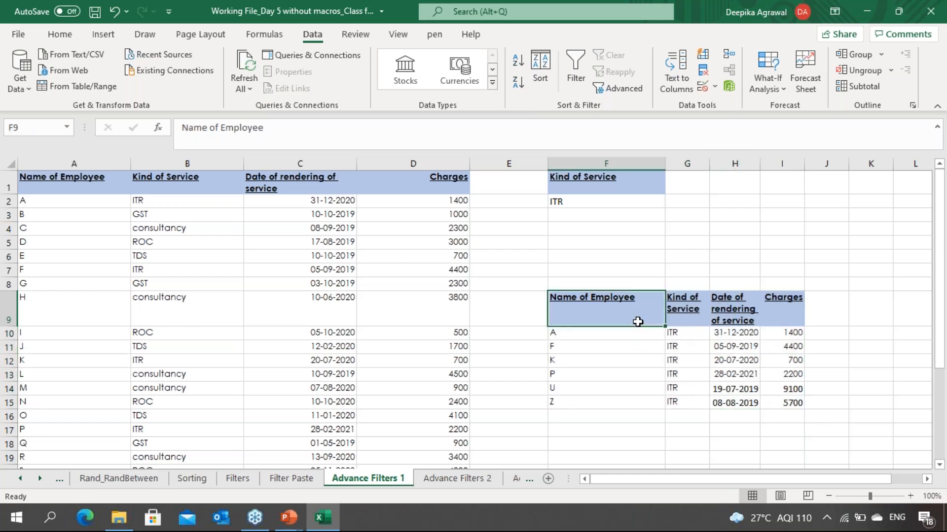
{"action": "left_click_drag", "start_coordinate": [637, 321], "coordinate": [686, 310]}
{"action": "key", "text": "shift+Right"}
{"action": "key", "text": "shift+Right"}
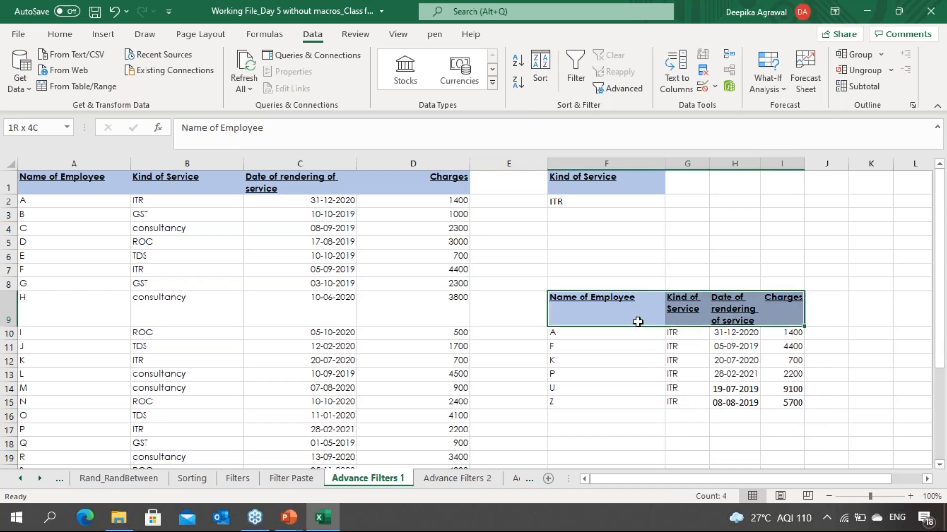
{"action": "key", "text": "shift+Down"}
{"action": "key", "text": "shift+Down"}
{"action": "key", "text": "shift+Down"}
{"action": "key", "text": "shift+Down"}
{"action": "key", "text": "shift+Down"}
{"action": "key", "text": "shift+Down"}
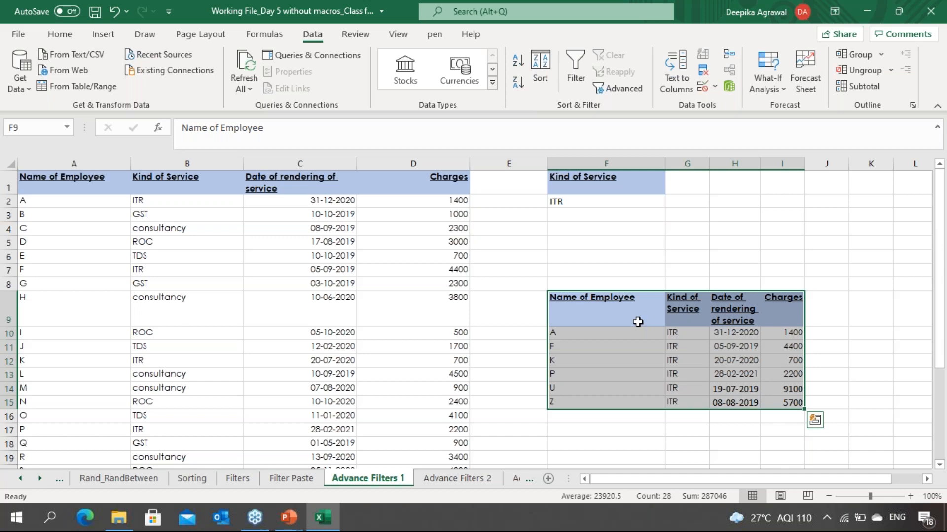
{"action": "key", "text": "Escape"}
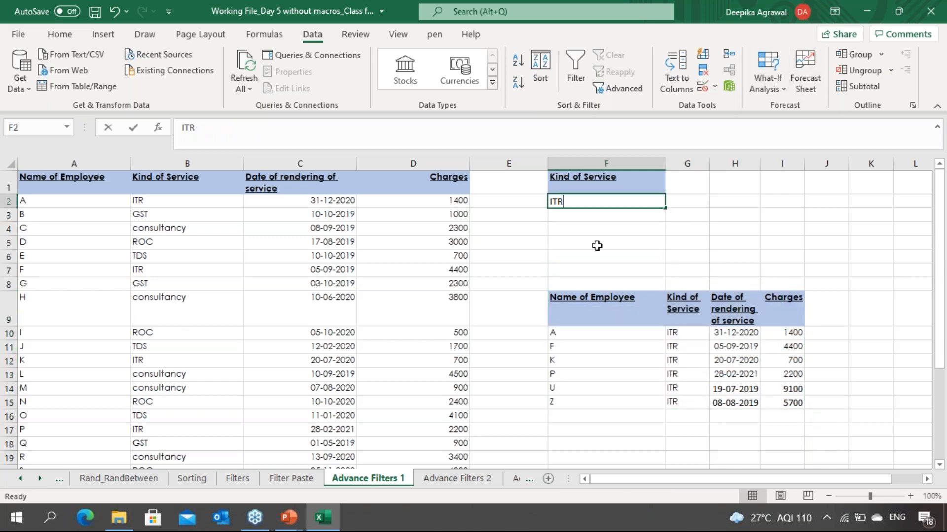
Step: Change the Kind of Service criterion in cell F2 to GST
{"action": "type", "text": "GST"}
{"action": "key", "text": "Return"}
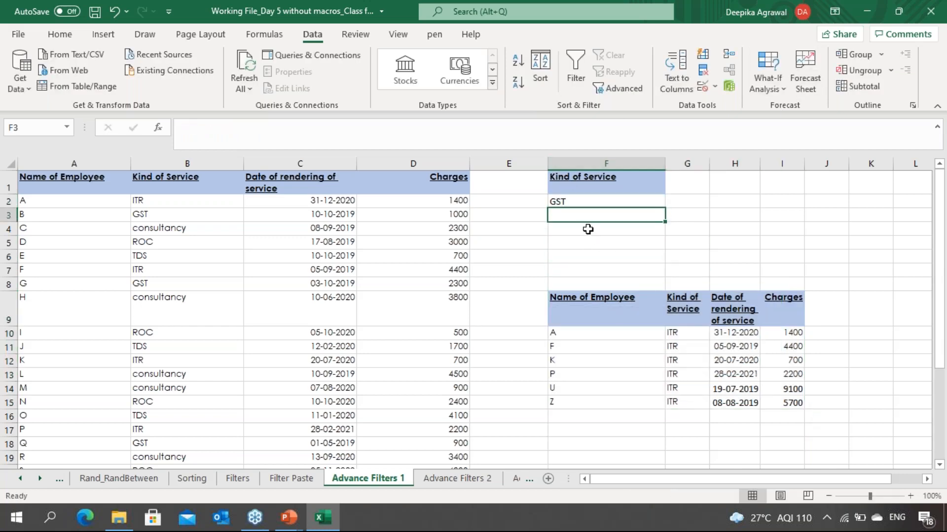
{"action": "left_click", "coordinate": [626, 88]}
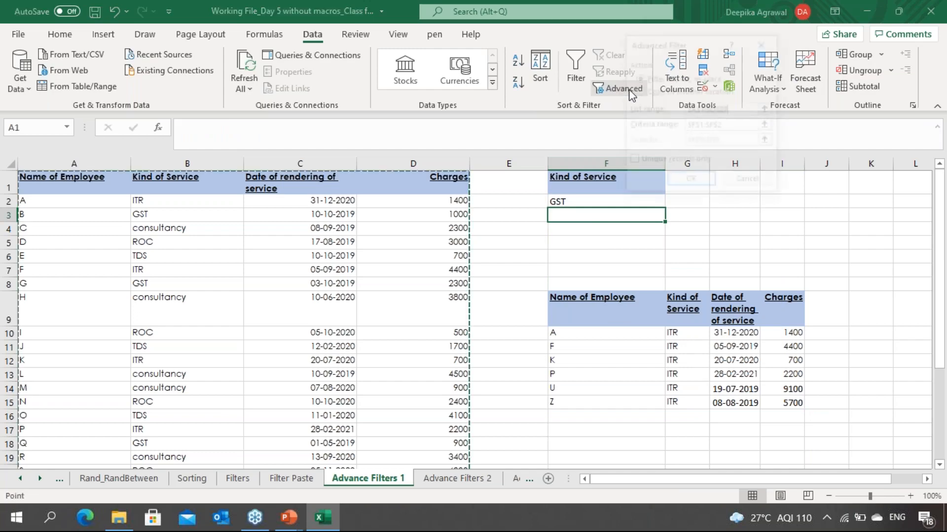
{"action": "left_click", "coordinate": [691, 182]}
{"action": "key", "text": "ctrl+z"}
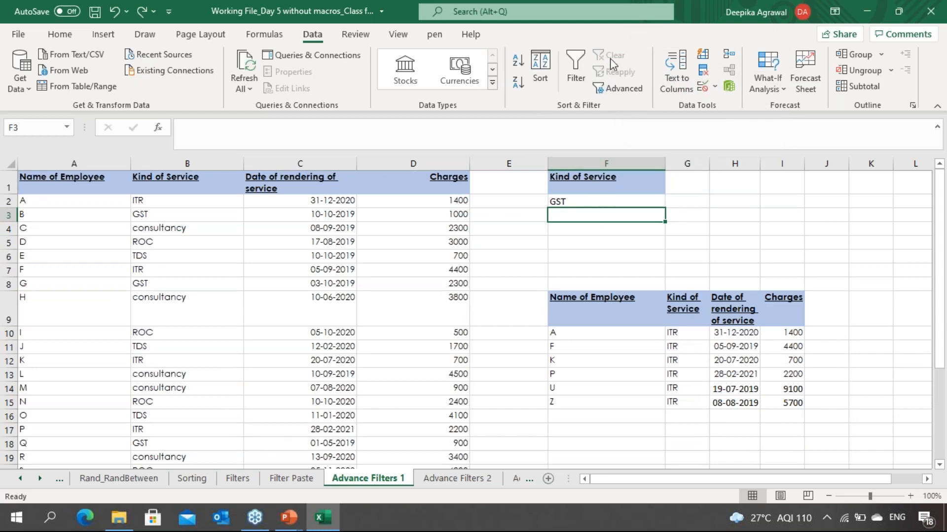
Step: Rerun the advanced filter with the copy-to-another-location option to extract the GST records
{"action": "left_click", "coordinate": [621, 88]}
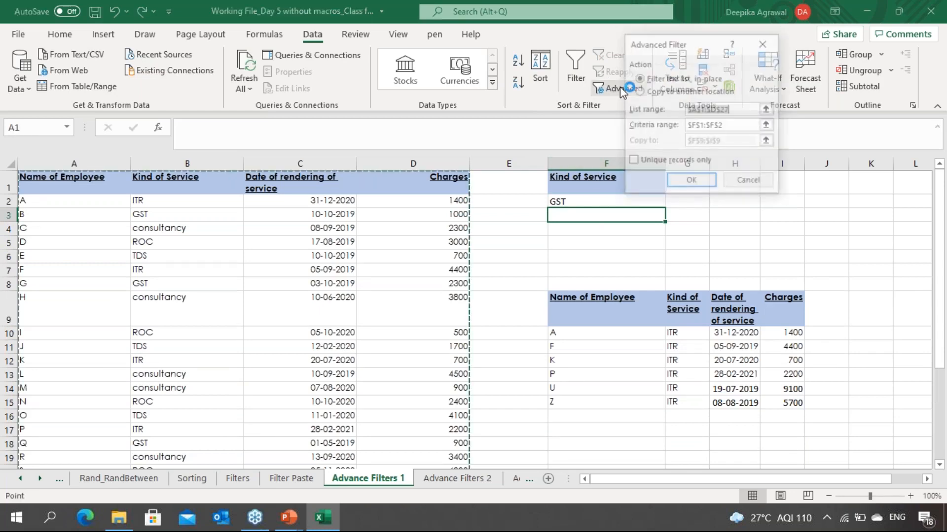
{"action": "left_click", "coordinate": [655, 92]}
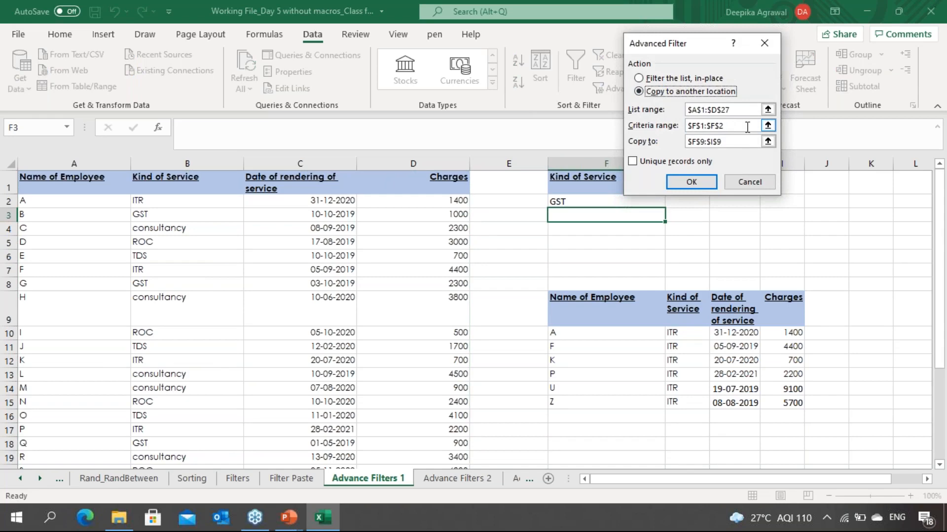
{"action": "left_click", "coordinate": [692, 181]}
Step: Inspect the GST records extracted into the output range
{"action": "left_click", "coordinate": [648, 328]}
{"action": "key", "text": "Down"}
{"action": "key", "text": "Down"}
{"action": "key", "text": "Down"}
{"action": "key", "text": "Down"}
{"action": "key", "text": "Down"}
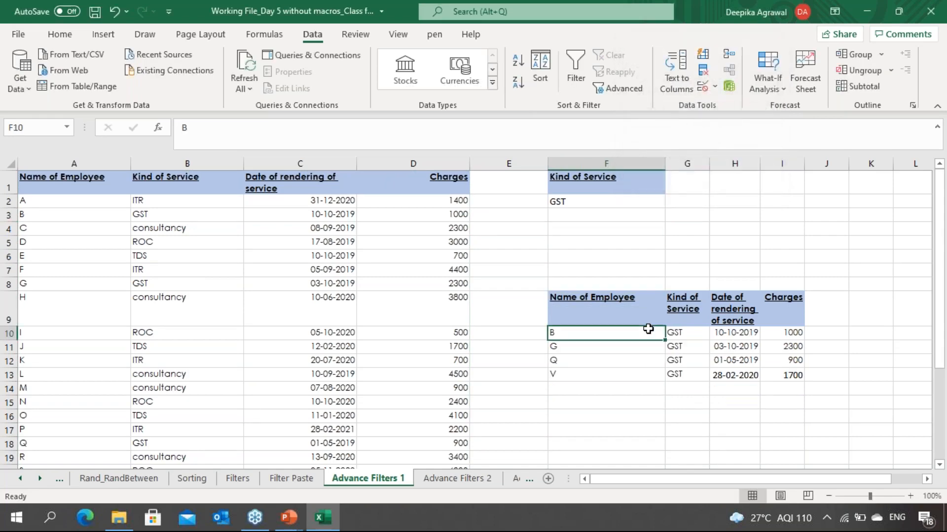
{"action": "key", "text": "Right"}
{"action": "key", "text": "Up"}
{"action": "key", "text": "Up"}
{"action": "key", "text": "Up"}
{"action": "key", "text": "Up"}
{"action": "key", "text": "Up"}
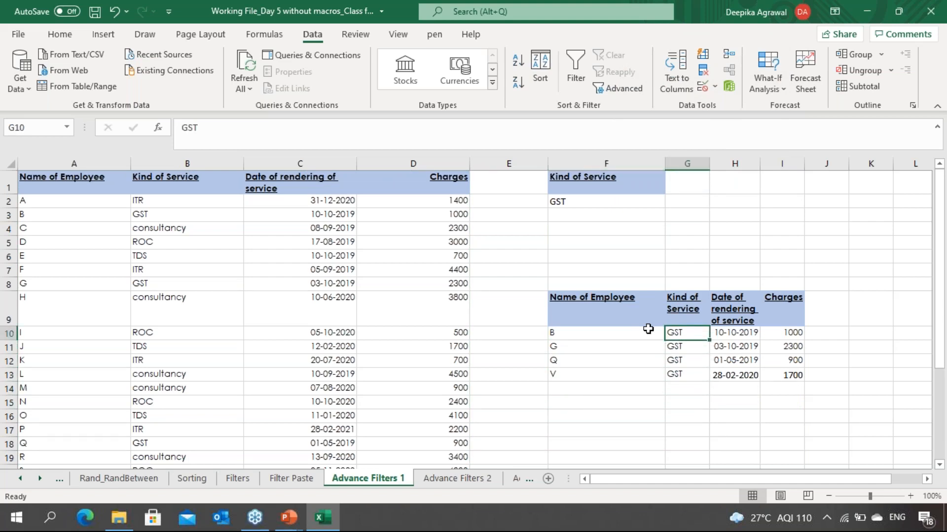
{"action": "key", "text": "Down"}
{"action": "key", "text": "Down"}
{"action": "key", "text": "Up"}
{"action": "key", "text": "Up"}
{"action": "key", "text": "Up"}
{"action": "key", "text": "Down"}
Step: Switch to the Advance Filters 2 sheet and examine its data table and Kind of Service and Charges criteria
{"action": "key", "text": "ctrl+Page_Down"}
{"action": "key", "text": "Up"}
{"action": "key", "text": "Down"}
{"action": "key", "text": "Up"}
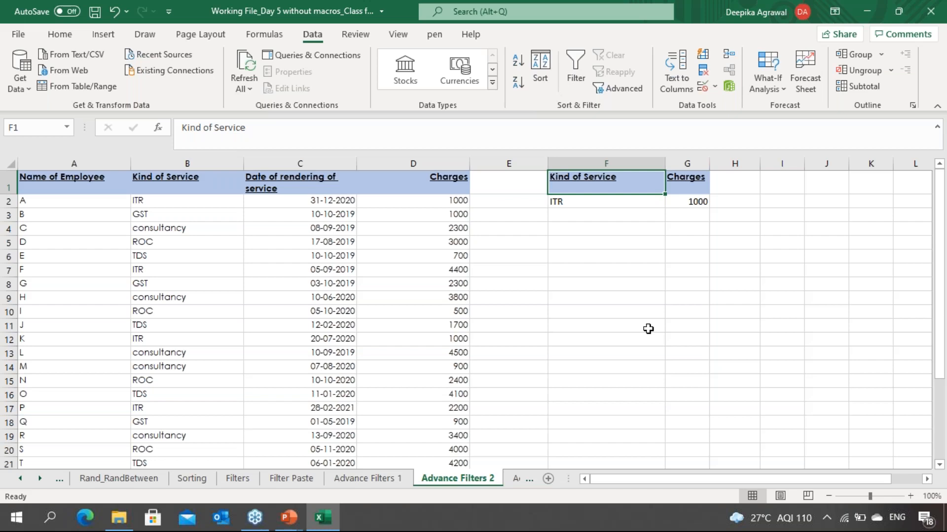
{"action": "key", "text": "Right"}
{"action": "key", "text": "Down"}
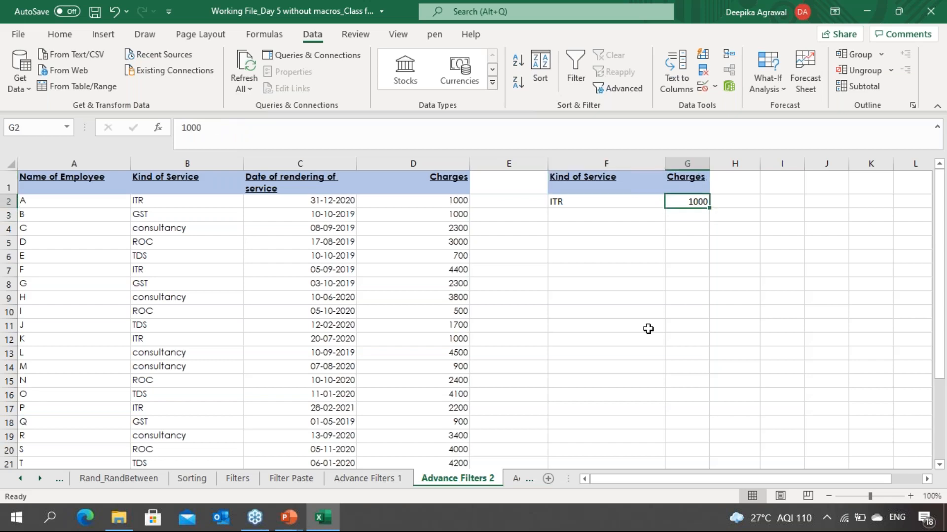
{"action": "key", "text": "Left"}
{"action": "key", "text": "Left"}
{"action": "key", "text": "Right"}
{"action": "key", "text": "Left"}
{"action": "key", "text": "Left"}
{"action": "key", "text": "Left"}
{"action": "key", "text": "Left"}
{"action": "key", "text": "Down"}
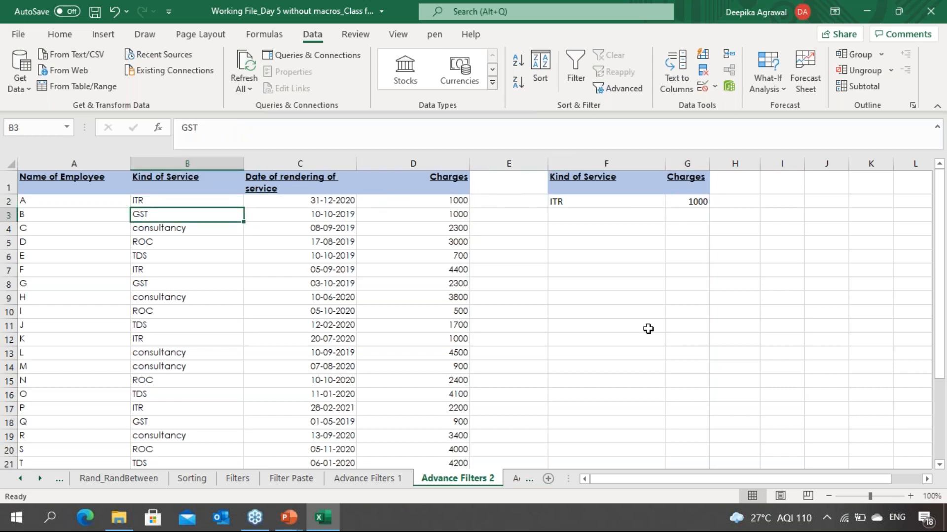
Step: Open Advanced Filter on the table, set criteria range F1:F2 and destination F10, and try applying it
{"action": "left_click", "coordinate": [624, 89]}
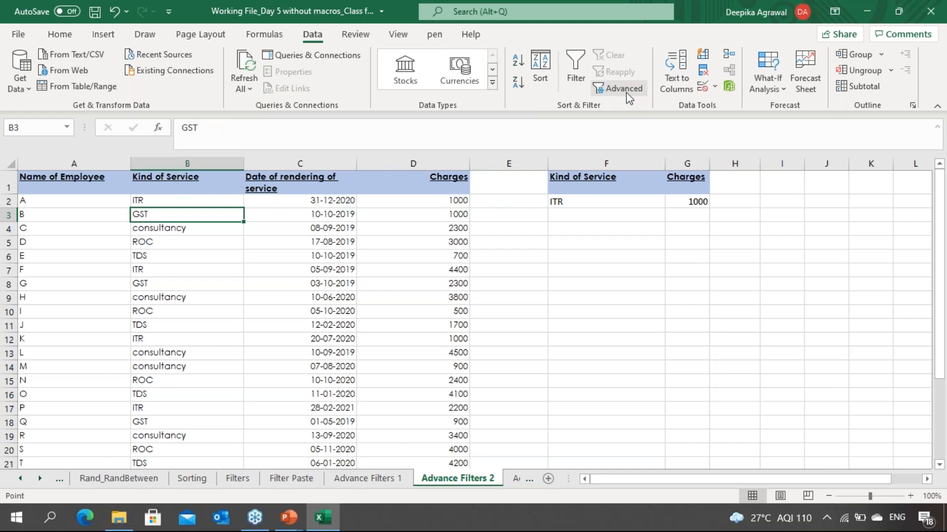
{"action": "left_click", "coordinate": [661, 92]}
{"action": "left_click", "coordinate": [747, 110]}
{"action": "left_click", "coordinate": [741, 124]}
{"action": "left_click", "coordinate": [607, 180]}
{"action": "left_click_drag", "start_coordinate": [607, 181], "coordinate": [607, 202]}
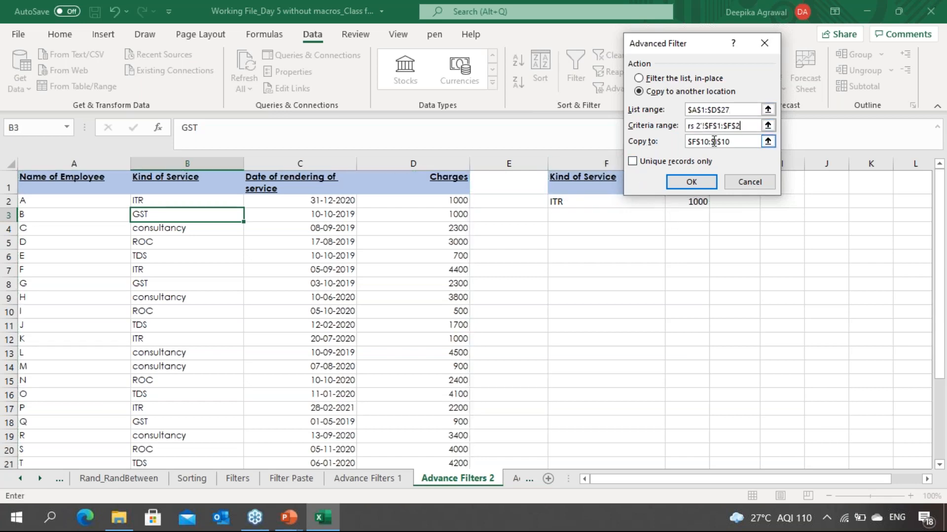
{"action": "left_click", "coordinate": [767, 142]}
{"action": "left_click", "coordinate": [616, 307]}
{"action": "key", "text": "Return"}
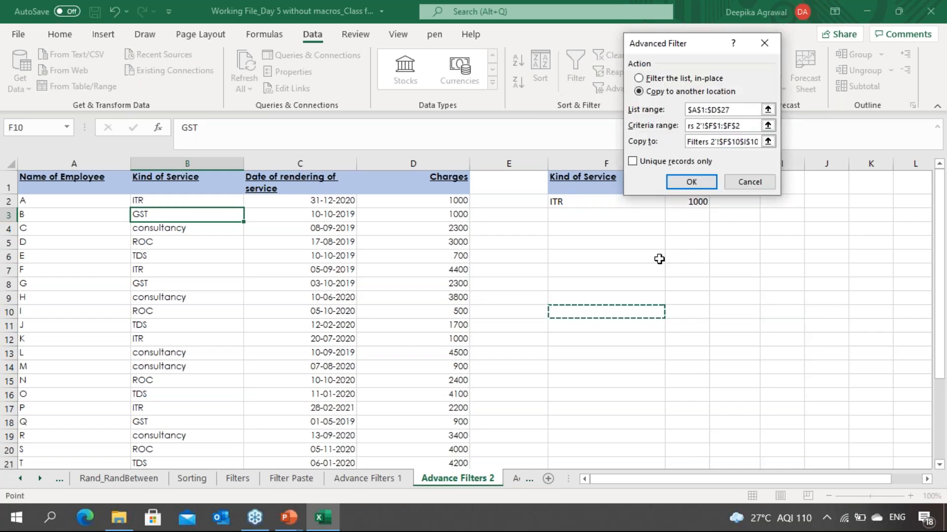
{"action": "left_click", "coordinate": [691, 181]}
{"action": "key", "text": "Return"}
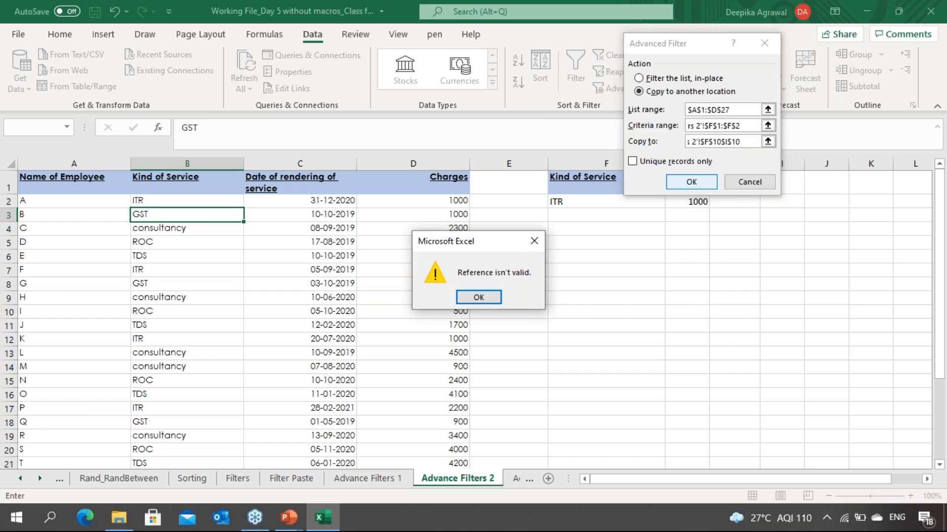
{"action": "key", "text": "Return"}
Step: Re-enter the copy destination as cell F10 and run the advanced filter to extract the ITR records
{"action": "type", "text": "Advanc"}
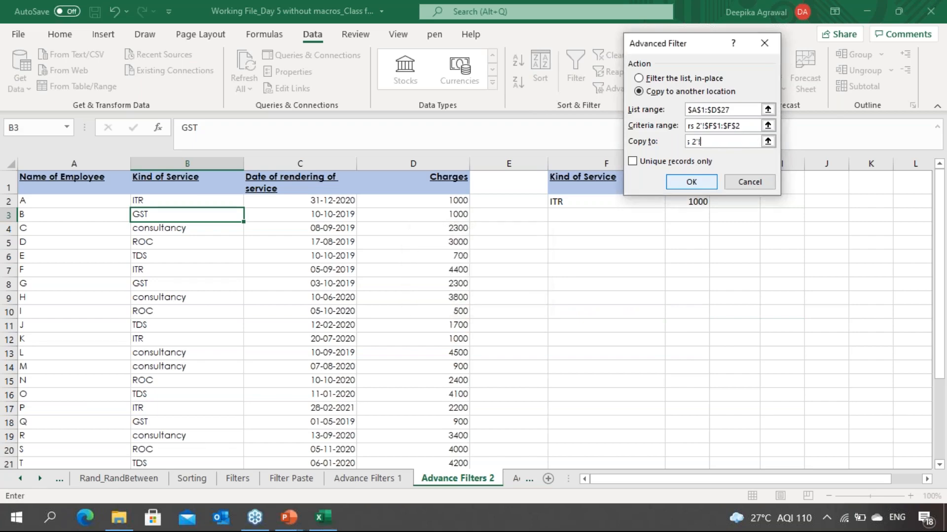
{"action": "key", "text": "BackSpace"}
{"action": "key", "text": "BackSpace"}
{"action": "key", "text": "BackSpace"}
{"action": "key", "text": "BackSpace"}
{"action": "key", "text": "BackSpace"}
{"action": "key", "text": "BackSpace"}
{"action": "left_click", "coordinate": [768, 142]}
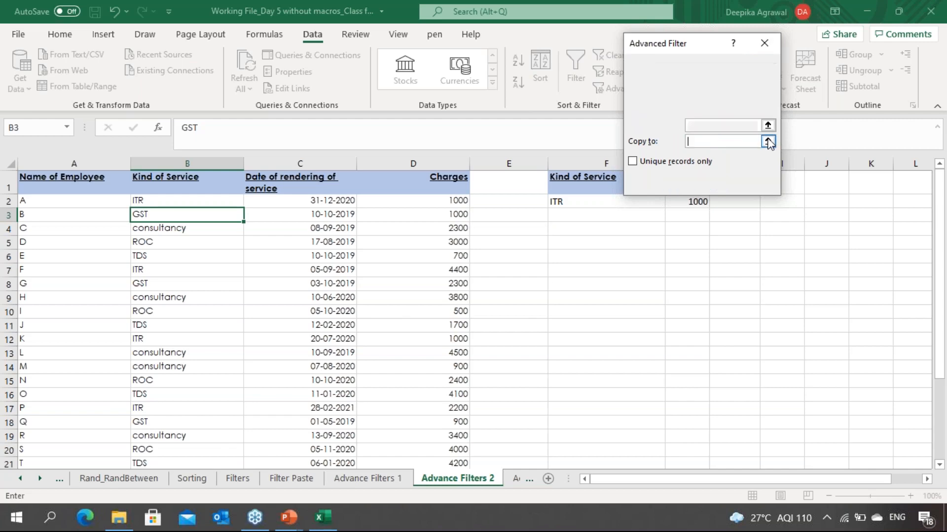
{"action": "left_click", "coordinate": [579, 310]}
{"action": "key", "text": "Return"}
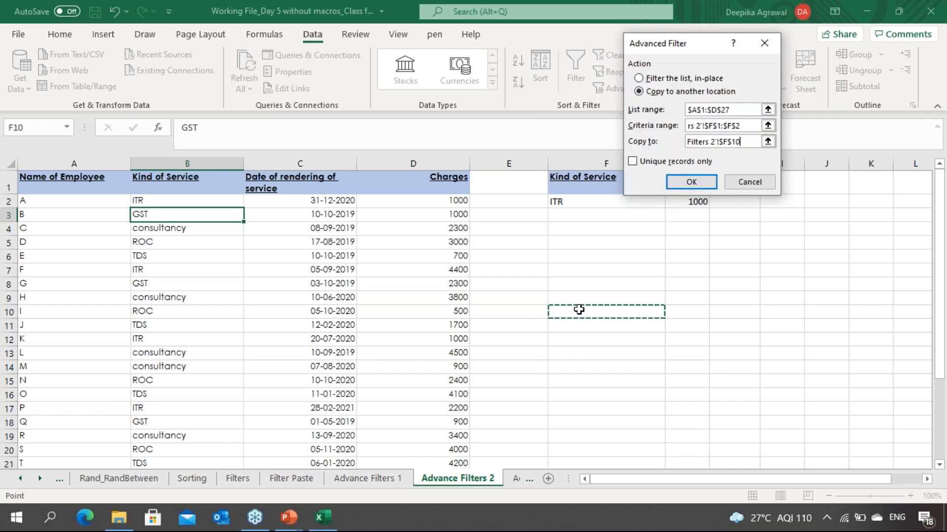
{"action": "left_click", "coordinate": [691, 182]}
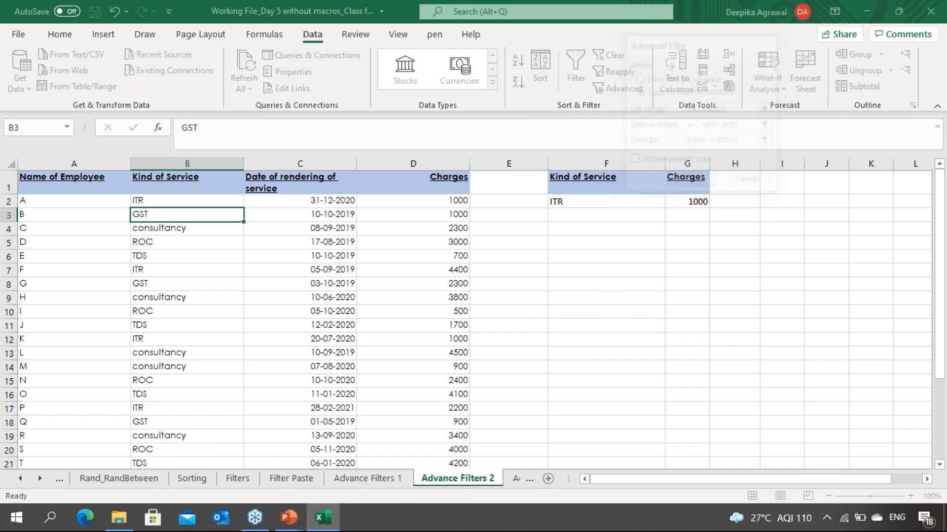
Step: Inspect the extracted ITR records in the output range starting at F10
{"action": "left_click", "coordinate": [611, 333]}
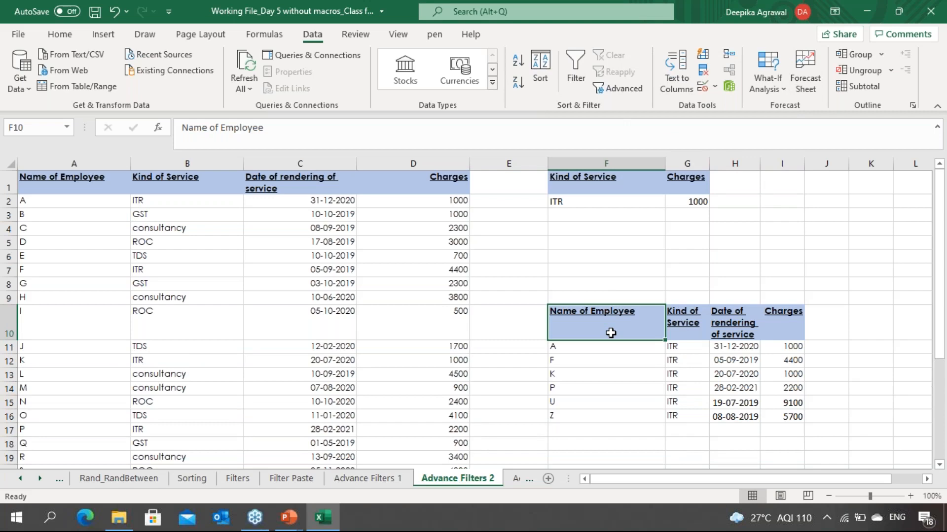
{"action": "key", "text": "Down"}
{"action": "key", "text": "Down"}
{"action": "key", "text": "Down"}
{"action": "key", "text": "Down"}
{"action": "key", "text": "Down"}
{"action": "key", "text": "Down"}
{"action": "key", "text": "Down"}
{"action": "key", "text": "Down"}
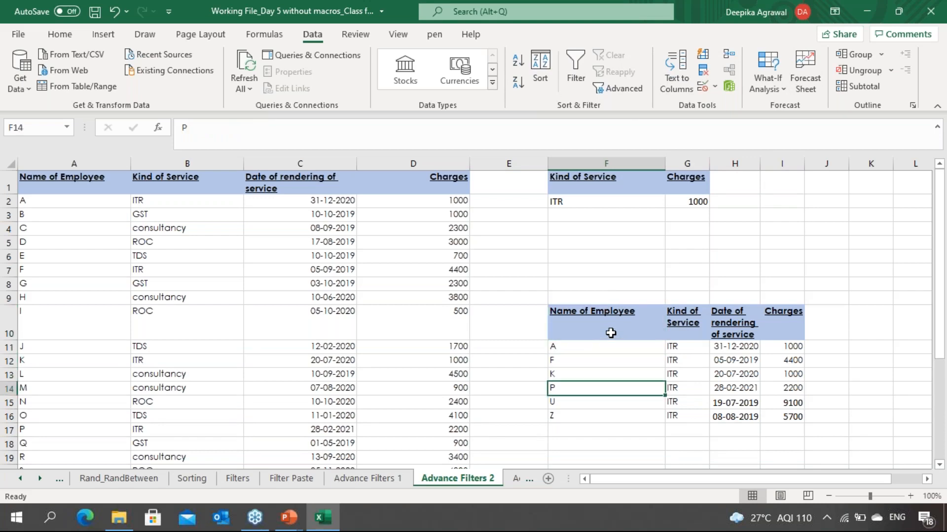
{"action": "left_click", "coordinate": [823, 368]}
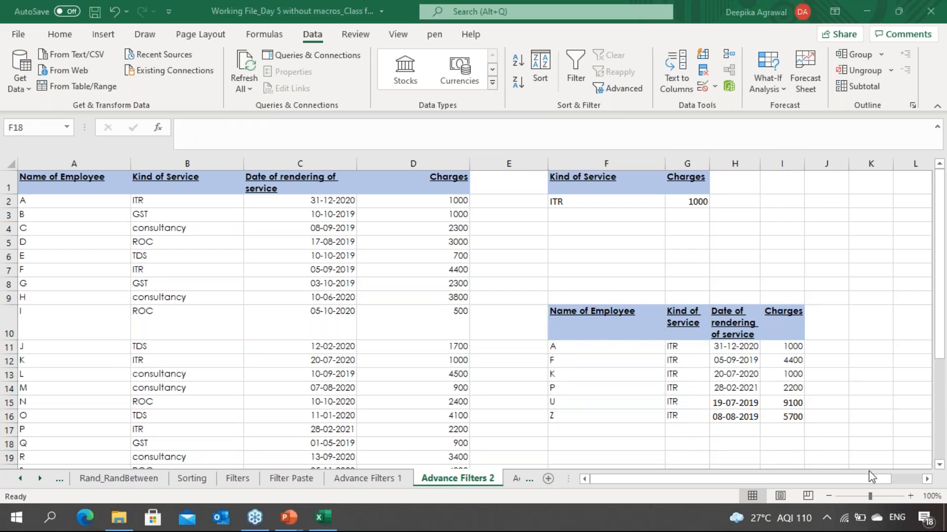
{"action": "left_click", "coordinate": [653, 327]}
{"action": "key", "text": "Up"}
{"action": "key", "text": "Up"}
{"action": "key", "text": "Up"}
{"action": "key", "text": "Up"}
{"action": "key", "text": "Up"}
{"action": "key", "text": "Up"}
{"action": "key", "text": "Up"}
{"action": "key", "text": "Up"}
{"action": "key", "text": "Up"}
{"action": "key", "text": "Up"}
{"action": "key", "text": "Up"}
{"action": "key", "text": "Up"}
{"action": "key", "text": "Up"}
{"action": "key", "text": "Up"}
{"action": "key", "text": "Up"}
{"action": "key", "text": "Up"}
{"action": "key", "text": "Up"}
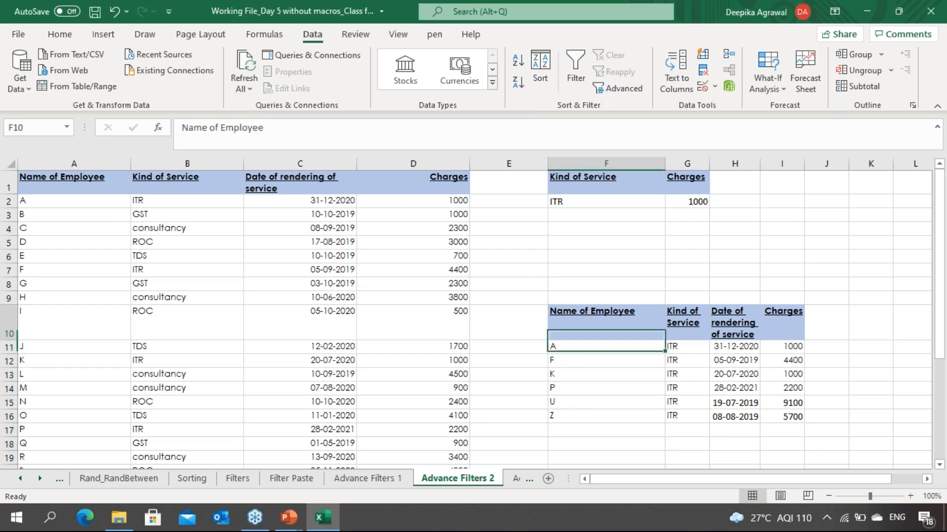
Step: Rerun Advanced Filter with copy to F10, extending the criteria range to F1:G2 to match ITR records charged 1000
{"action": "left_click_drag", "start_coordinate": [201, 302], "coordinate": [661, 96]}
{"action": "left_click", "coordinate": [380, 298]}
{"action": "left_click", "coordinate": [376, 245]}
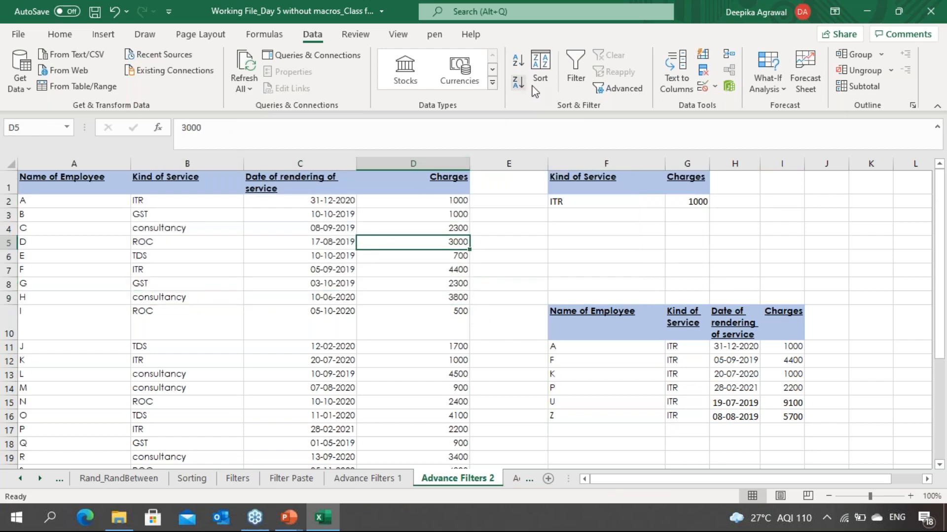
{"action": "left_click", "coordinate": [617, 90]}
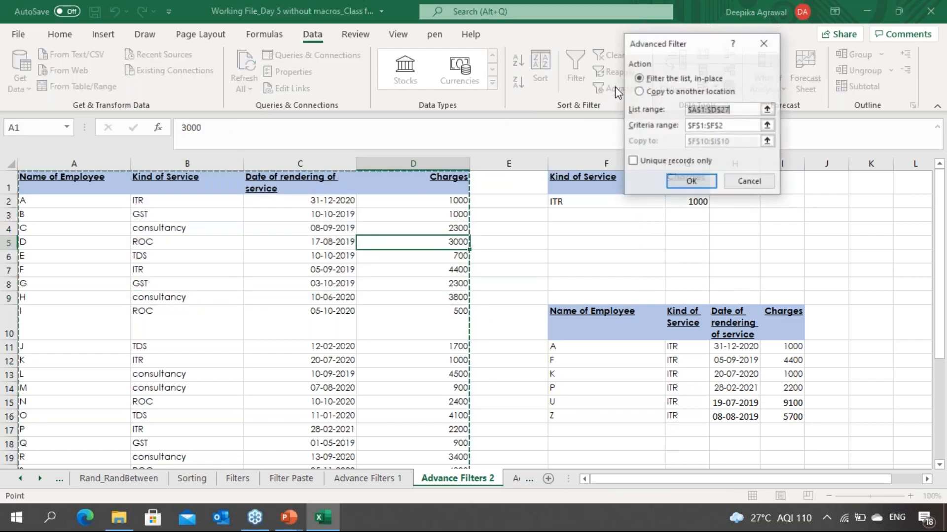
{"action": "left_click_drag", "start_coordinate": [713, 48], "coordinate": [416, 31]}
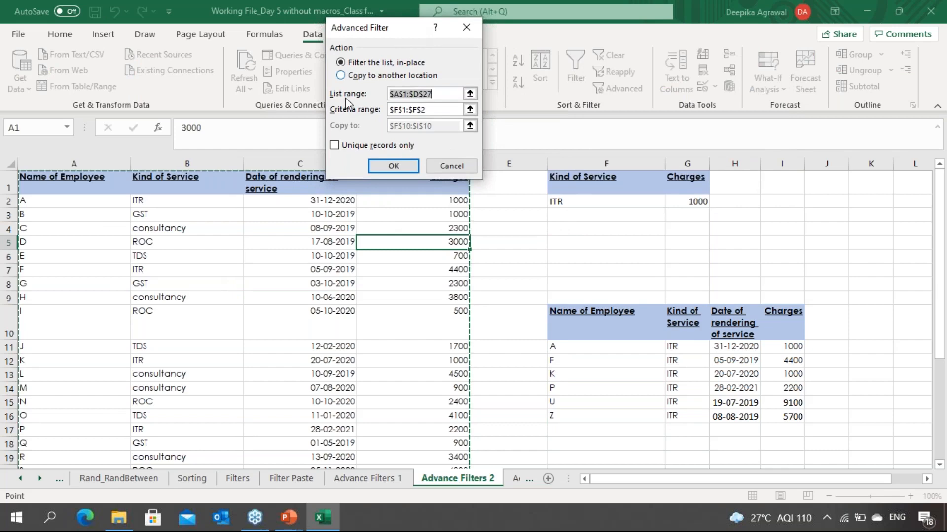
{"action": "left_click", "coordinate": [341, 76]}
{"action": "left_click", "coordinate": [438, 109]}
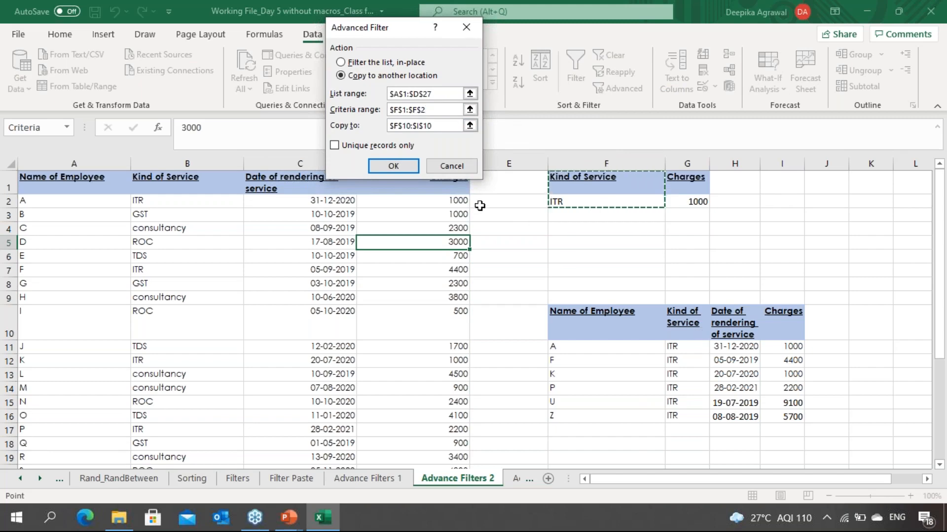
{"action": "key", "text": "shift+Right"}
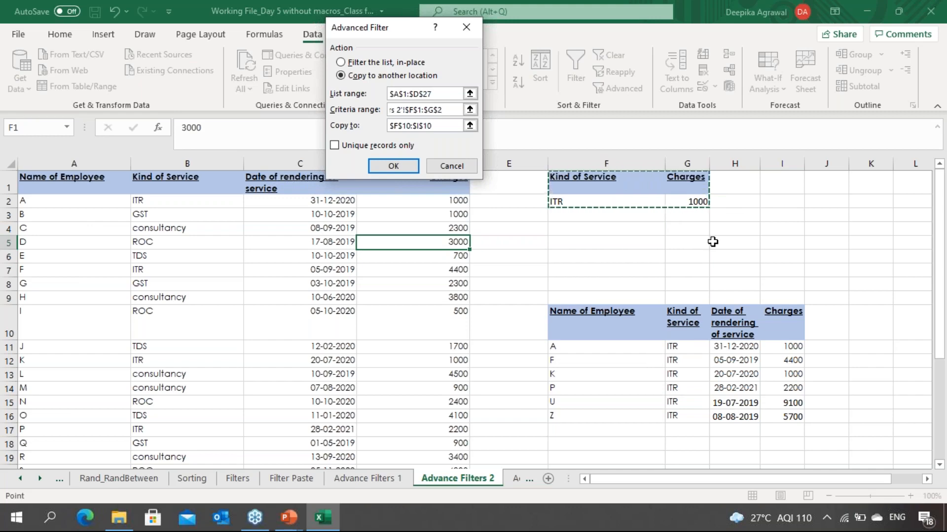
{"action": "key", "text": "Return"}
{"action": "left_click", "coordinate": [689, 392]}
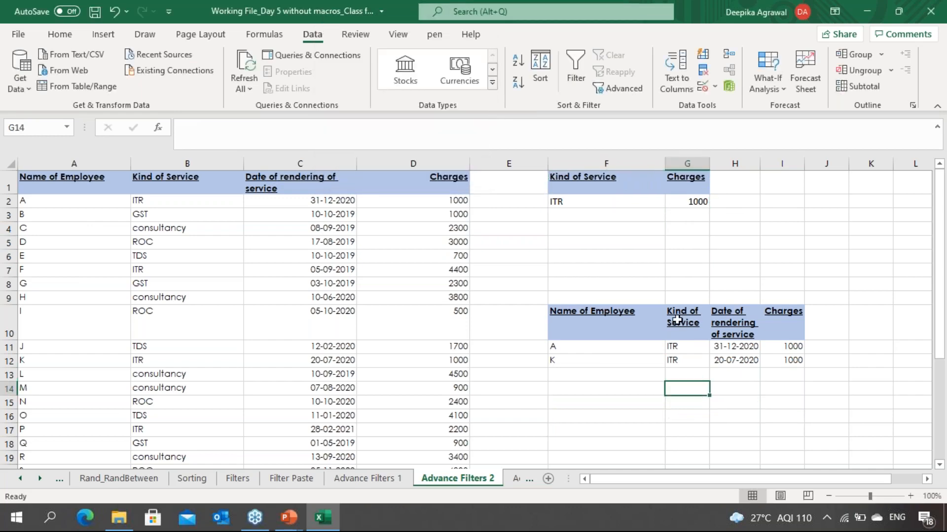
{"action": "left_click", "coordinate": [832, 414]}
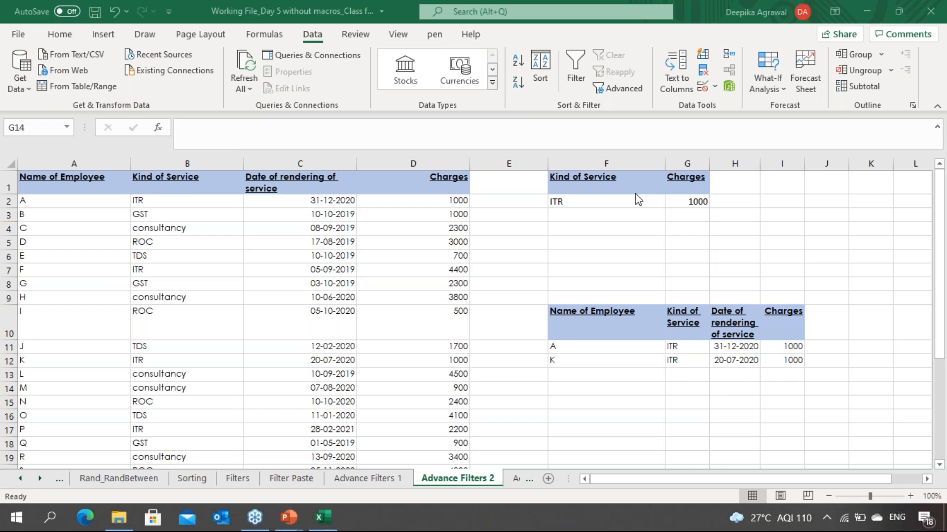
{"action": "left_click", "coordinate": [596, 201]}
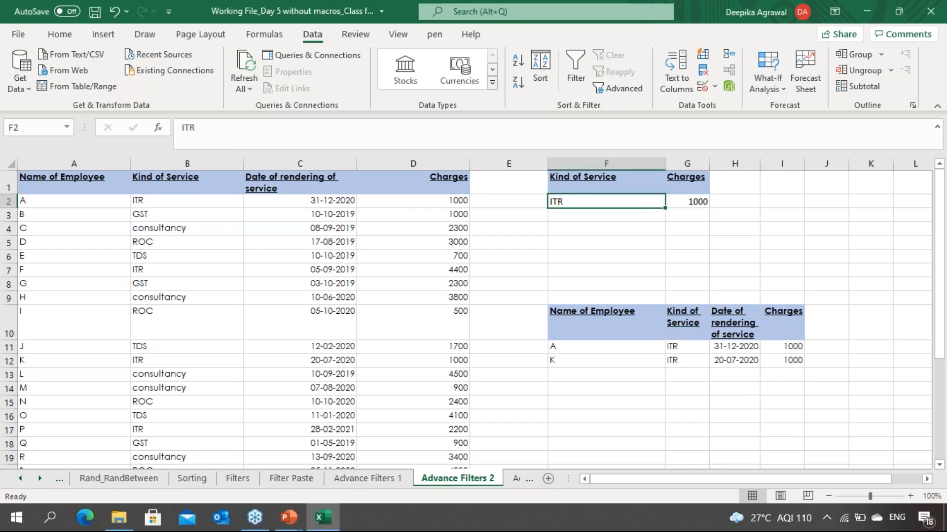
{"action": "left_click", "coordinate": [616, 186]}
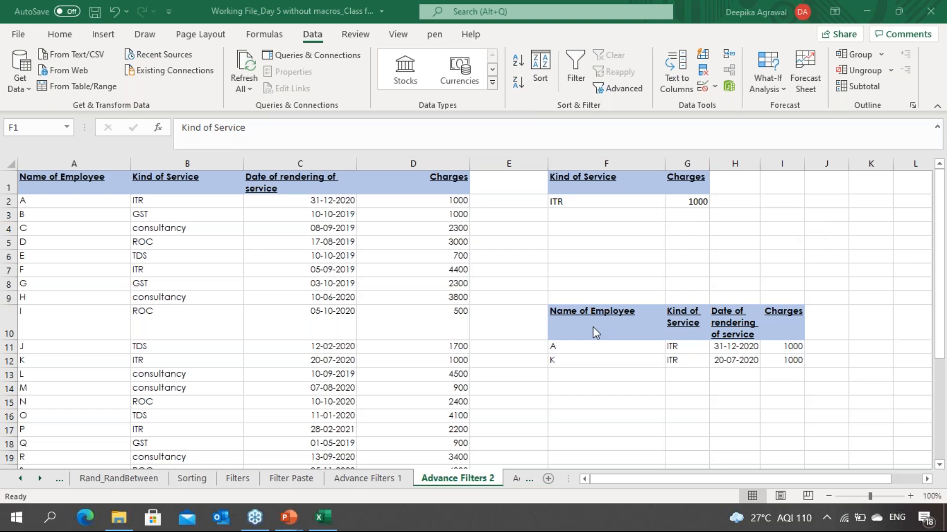
Step: Switch to the Advance Filters 3 sheet and examine its data table and Charges <1000 criterion
{"action": "key", "text": "ctrl+Page_Down"}
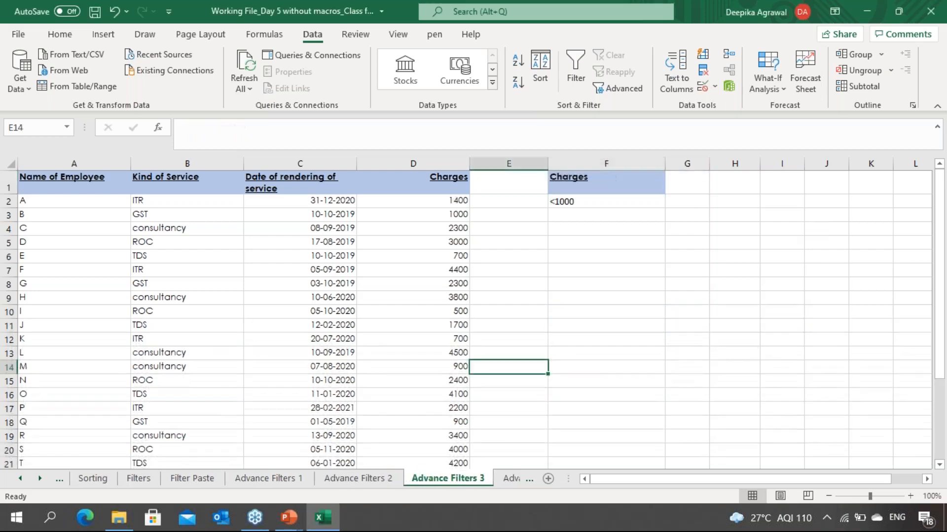
{"action": "key", "text": "Up"}
{"action": "key", "text": "Up"}
{"action": "key", "text": "Up"}
{"action": "key", "text": "Up"}
{"action": "key", "text": "Up"}
{"action": "key", "text": "Up"}
{"action": "key", "text": "Up"}
{"action": "key", "text": "Up"}
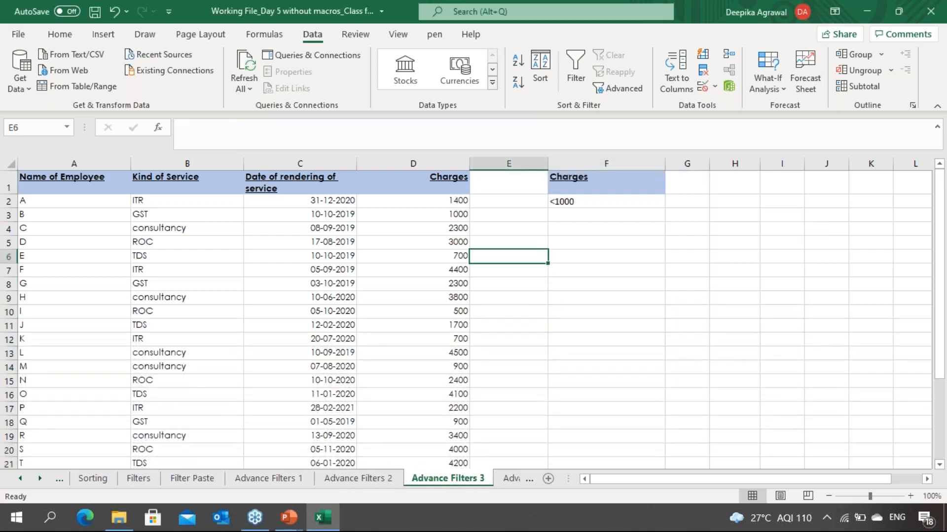
{"action": "key", "text": "Up"}
{"action": "key", "text": "Up"}
{"action": "key", "text": "Up"}
{"action": "key", "text": "Up"}
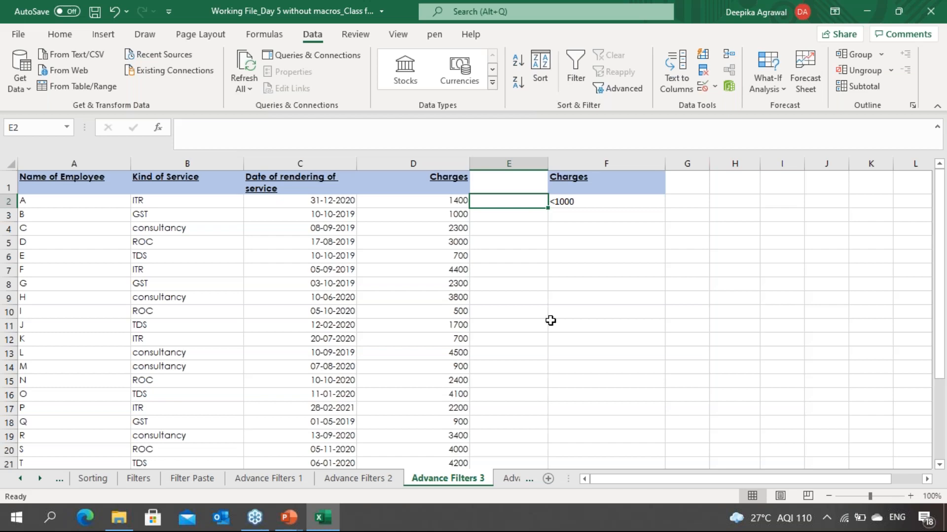
{"action": "left_click", "coordinate": [249, 323]}
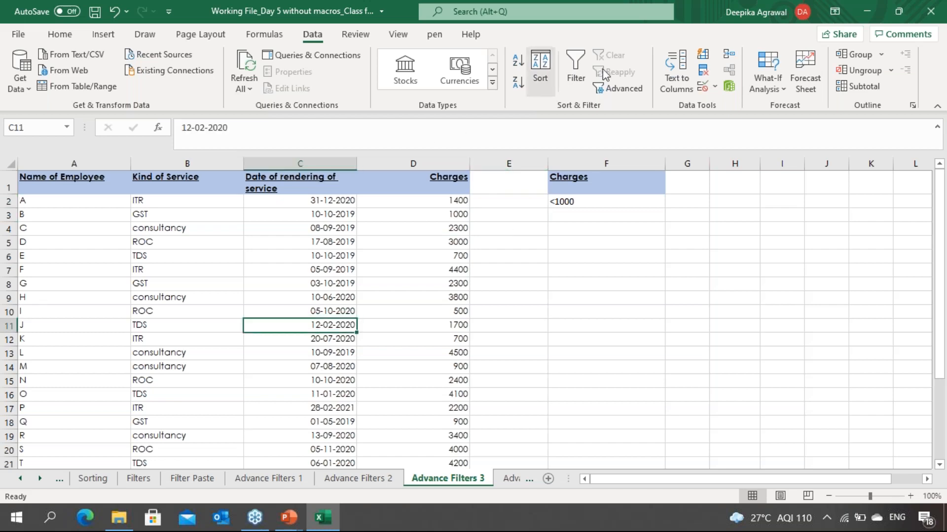
Step: Run Advanced Filter copying records with Charges <1000 to F10, using list range A1:D27 and the F1:F2 criteria
{"action": "left_click", "coordinate": [625, 89]}
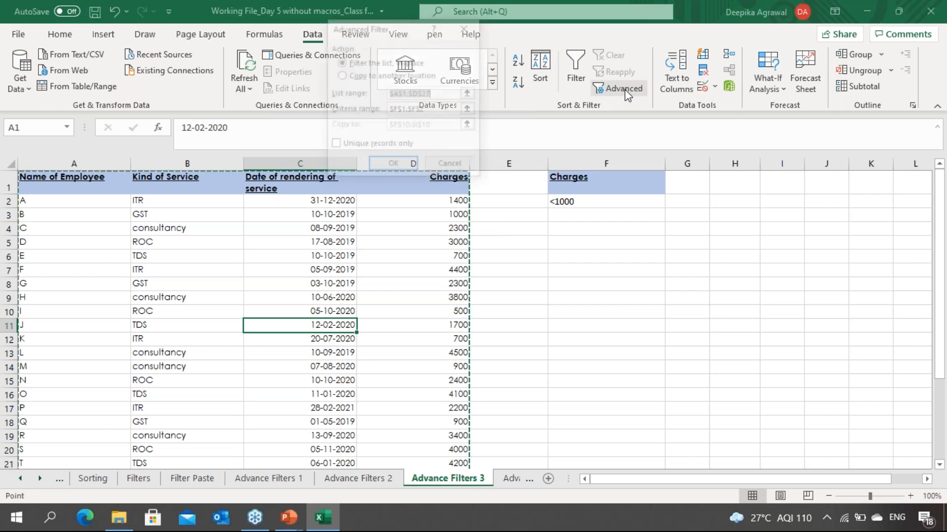
{"action": "left_click", "coordinate": [377, 75]}
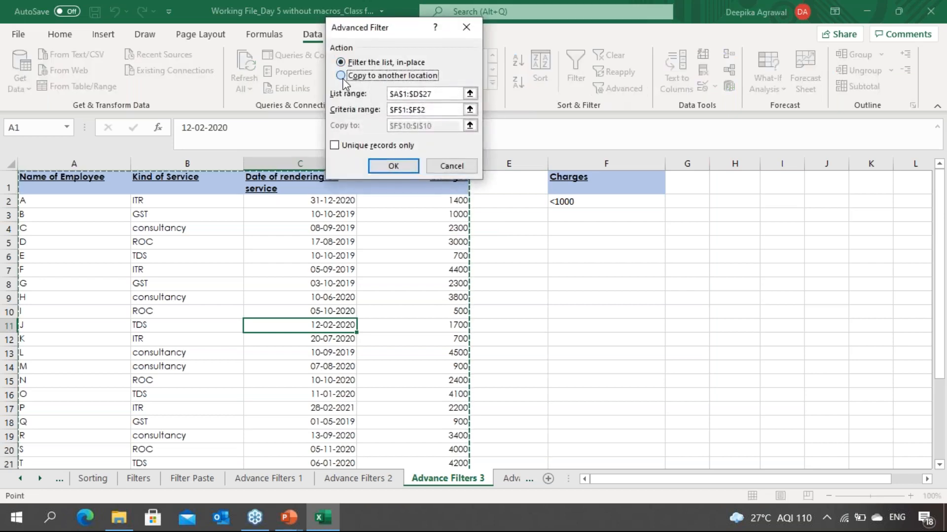
{"action": "left_click", "coordinate": [469, 93]}
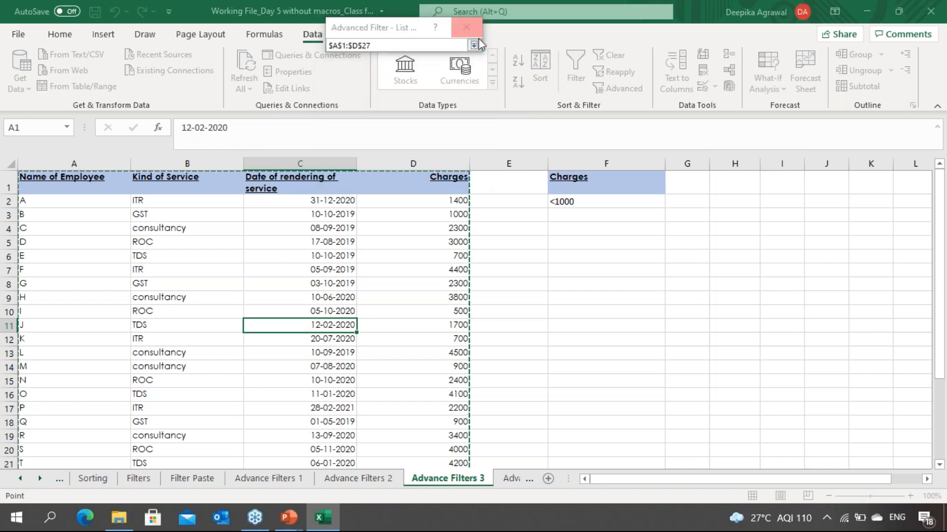
{"action": "left_click", "coordinate": [473, 45]}
{"action": "left_click", "coordinate": [472, 111]}
{"action": "left_click", "coordinate": [469, 109]}
{"action": "left_click", "coordinate": [598, 185]}
{"action": "key", "text": "Return"}
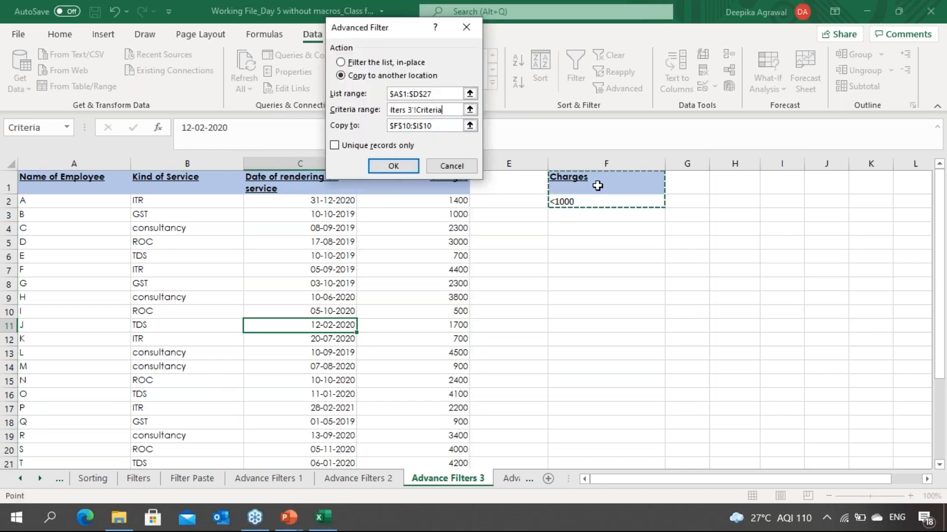
{"action": "left_click", "coordinate": [469, 125]}
{"action": "left_click", "coordinate": [589, 311]}
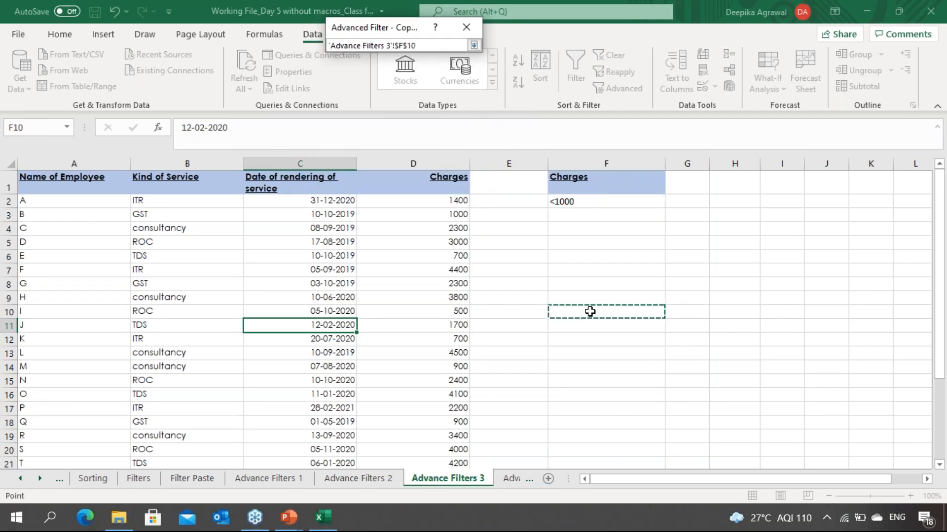
{"action": "key", "text": "Return"}
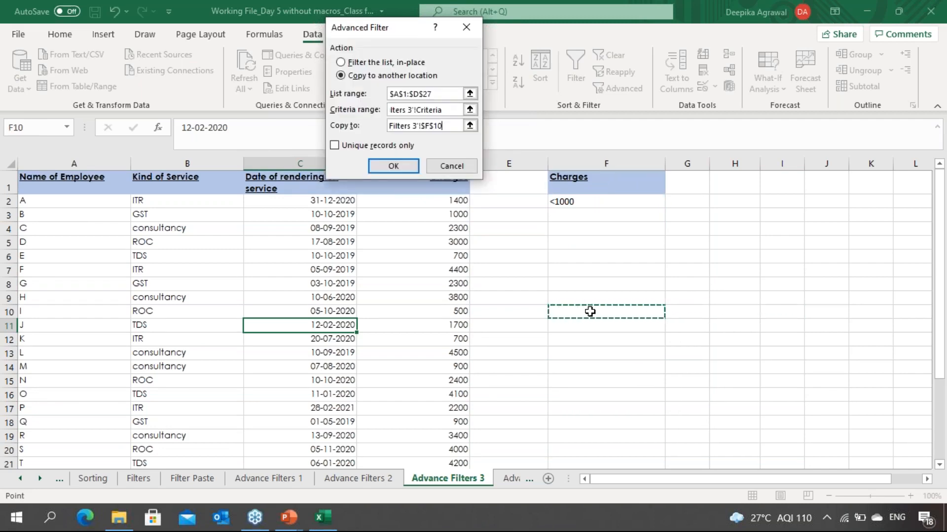
{"action": "left_click", "coordinate": [410, 167]}
Step: Inspect the extracted records below the criteria, checking each row's service and charges
{"action": "left_click", "coordinate": [561, 370]}
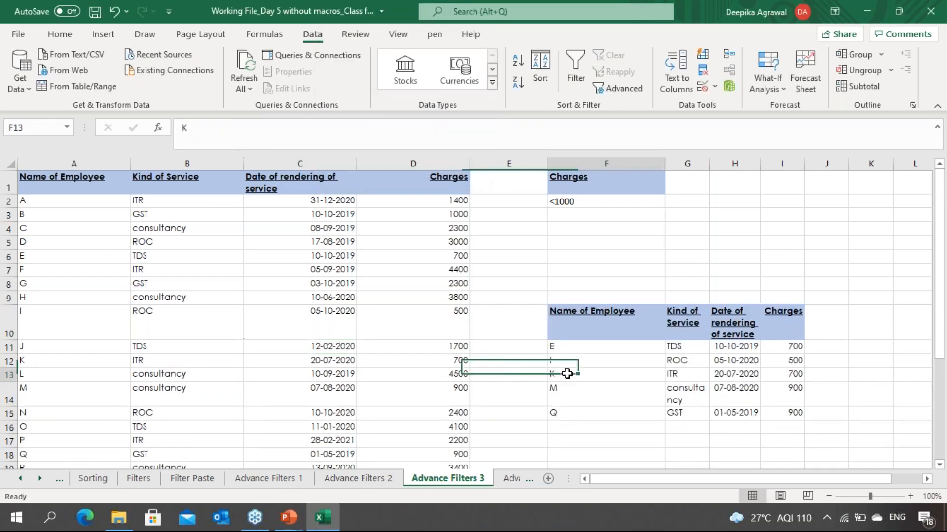
{"action": "key", "text": "Right"}
{"action": "key", "text": "Right"}
{"action": "key", "text": "Right"}
{"action": "key", "text": "Right"}
{"action": "key", "text": "Right"}
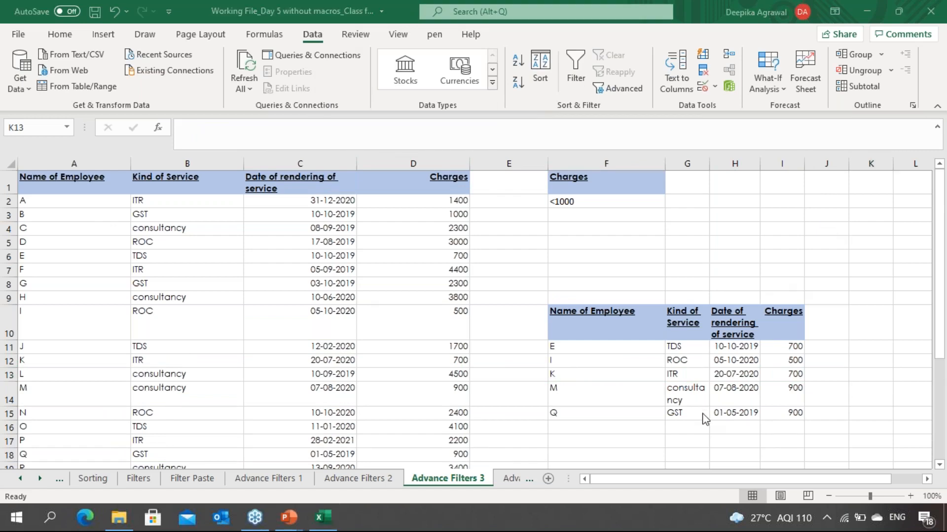
{"action": "left_click", "coordinate": [751, 346]}
{"action": "left_click", "coordinate": [786, 344]}
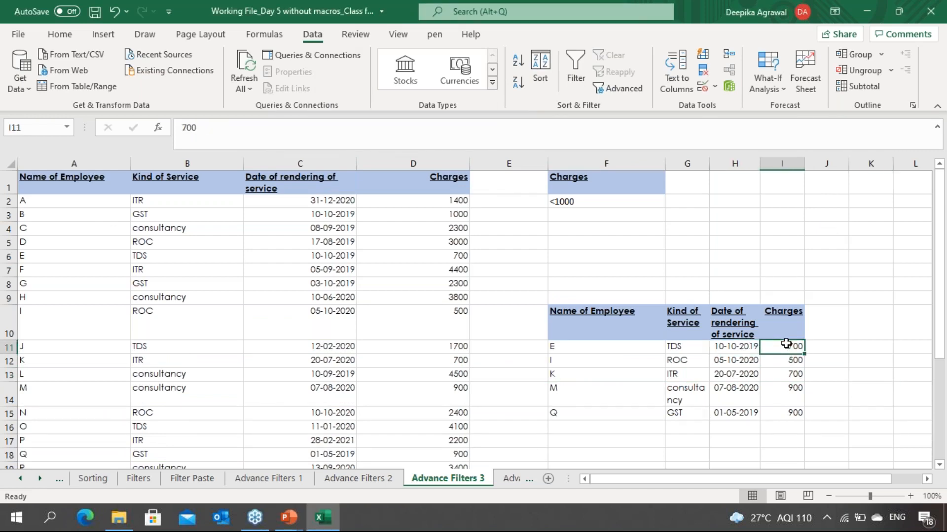
{"action": "left_click", "coordinate": [783, 375]}
{"action": "left_click", "coordinate": [780, 397]}
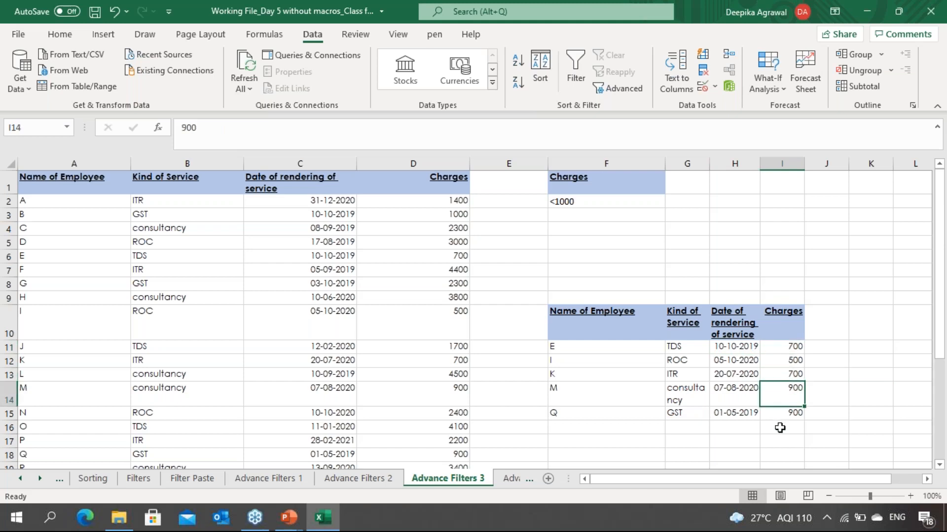
{"action": "left_click", "coordinate": [775, 424]}
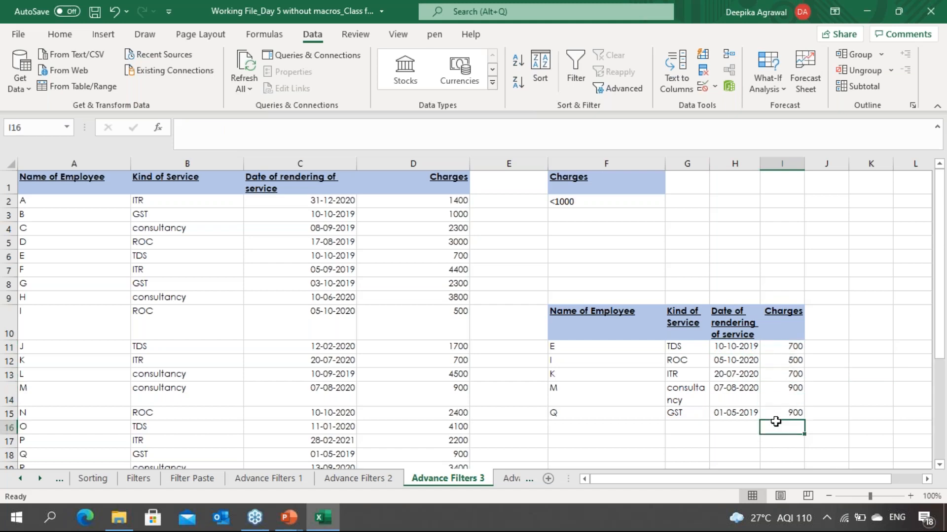
{"action": "left_click", "coordinate": [663, 342]}
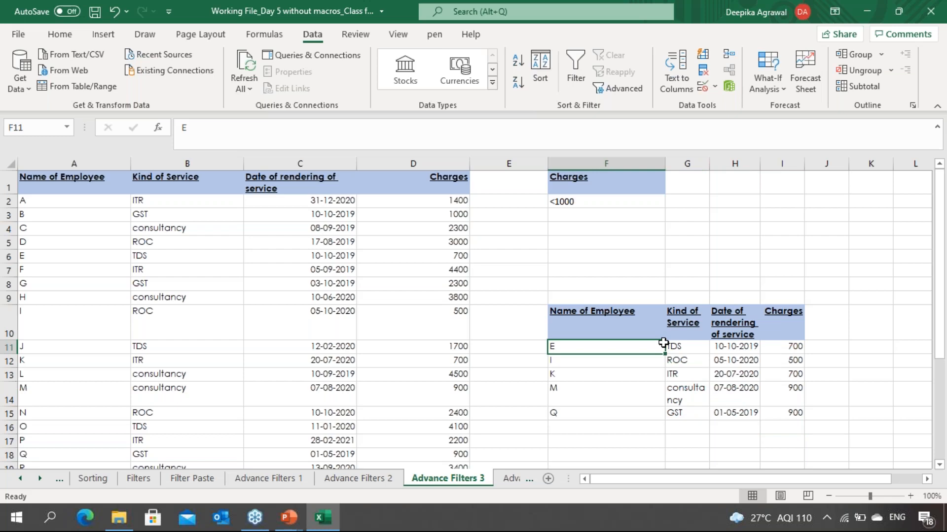
{"action": "left_click", "coordinate": [700, 349]}
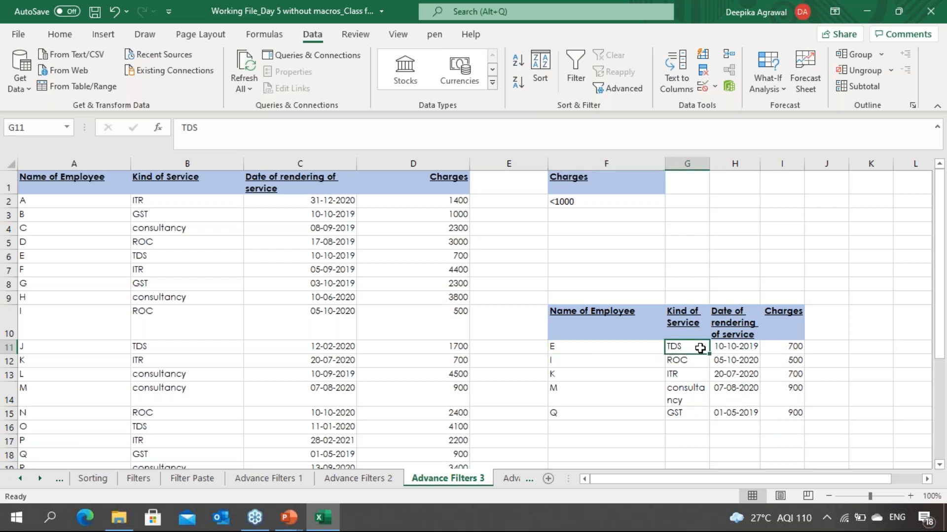
{"action": "key", "text": "Down"}
{"action": "key", "text": "Down"}
{"action": "key", "text": "Up"}
{"action": "key", "text": "Up"}
{"action": "key", "text": "Up"}
{"action": "key", "text": "Up"}
{"action": "key", "text": "Up"}
{"action": "key", "text": "Up"}
{"action": "key", "text": "Up"}
{"action": "key", "text": "Up"}
{"action": "key", "text": "Up"}
{"action": "key", "text": "Up"}
{"action": "key", "text": "Left"}
{"action": "key", "text": "Up"}
{"action": "key", "text": "Up"}
{"action": "key", "text": "Down"}
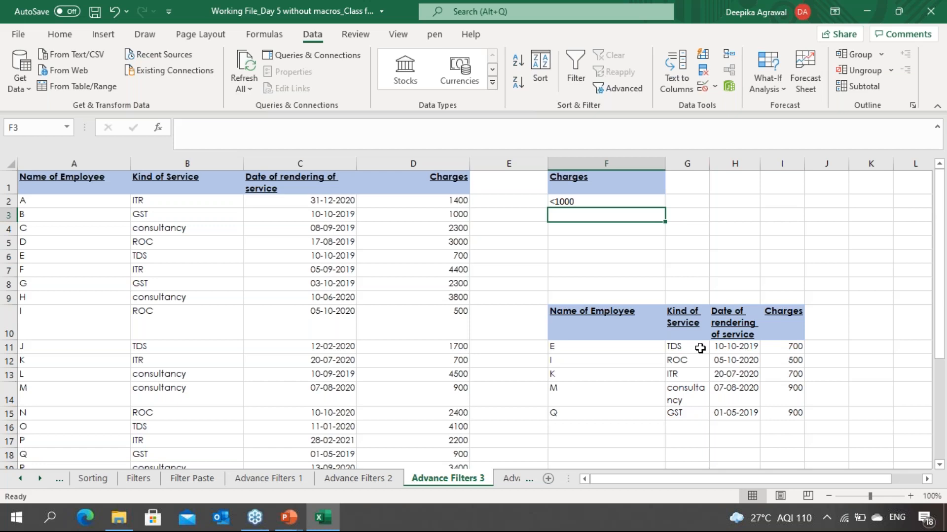
Step: Switch to the Advance Filters 4 sheet and examine its data table and the date-of-service >01-01-2020 criterion
{"action": "left_click", "coordinate": [586, 335]}
{"action": "left_click", "coordinate": [644, 254]}
{"action": "left_click", "coordinate": [623, 228]}
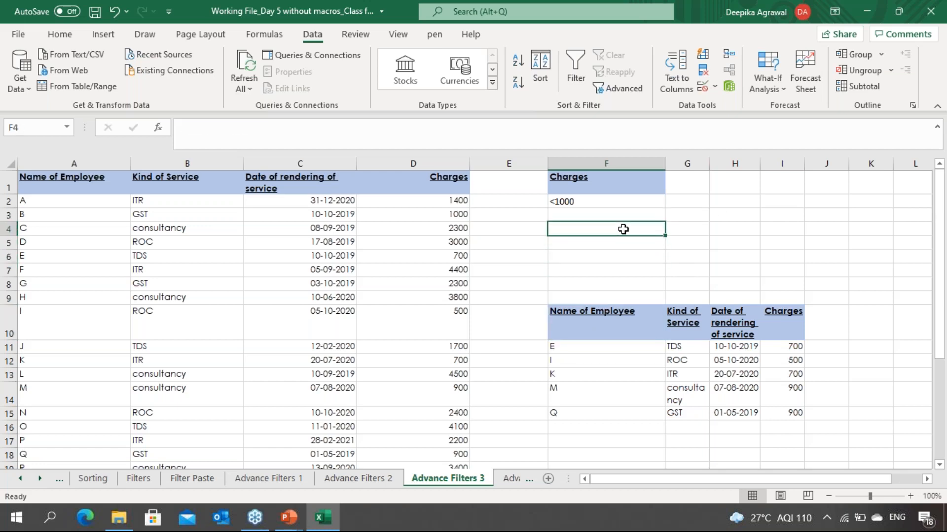
{"action": "key", "text": "ctrl+Page_Down"}
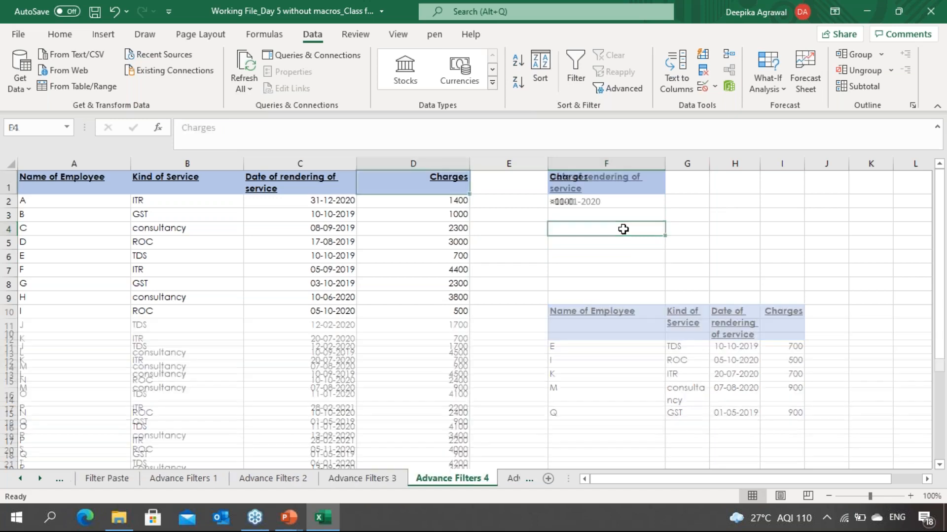
{"action": "key", "text": "ctrl+Left"}
{"action": "key", "text": "ctrl+Right"}
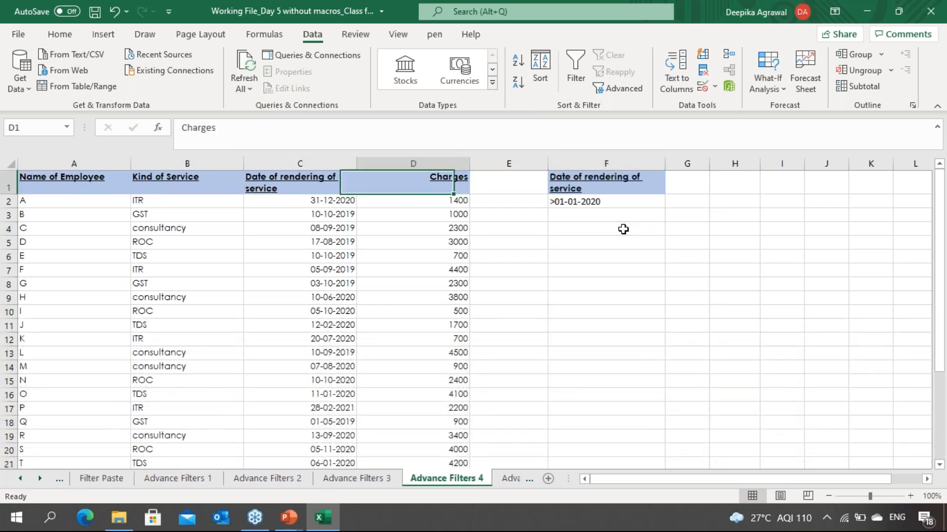
{"action": "key", "text": "ctrl+Right"}
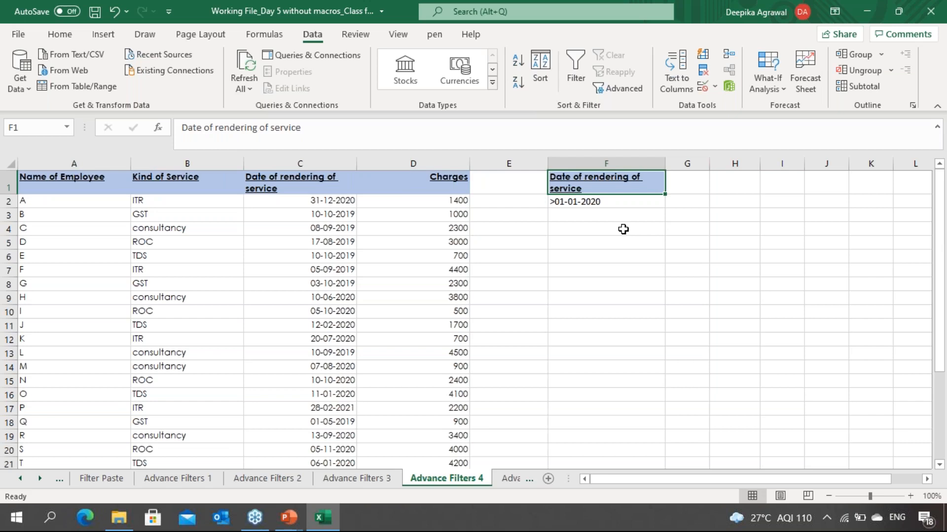
{"action": "key", "text": "Down"}
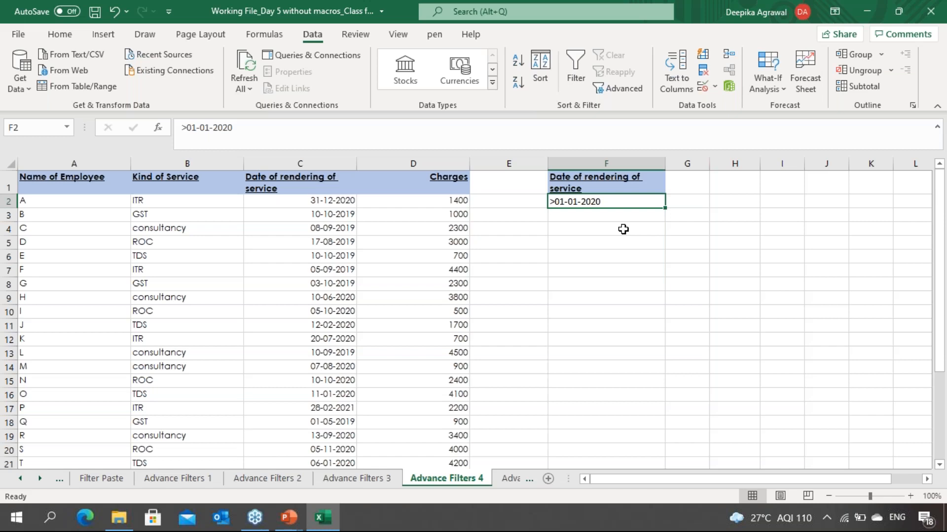
{"action": "left_click", "coordinate": [868, 3]}
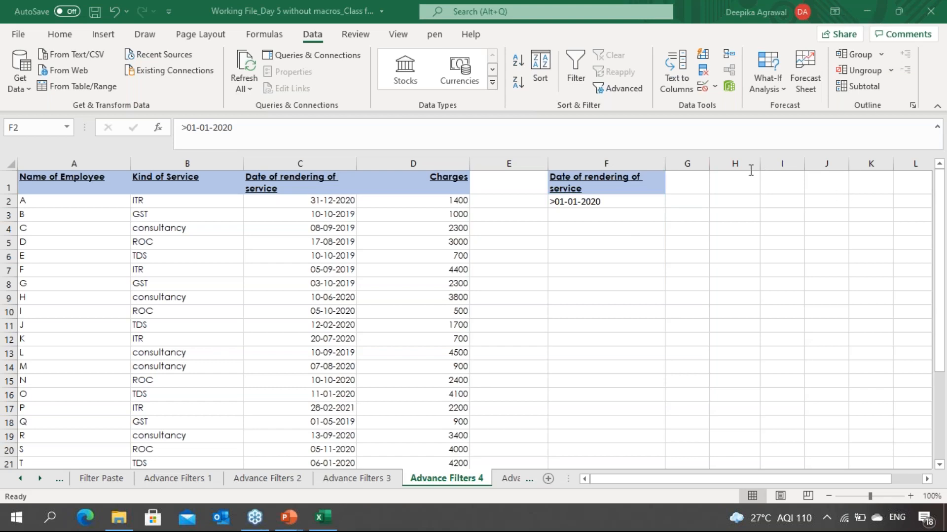
{"action": "left_click", "coordinate": [631, 151]}
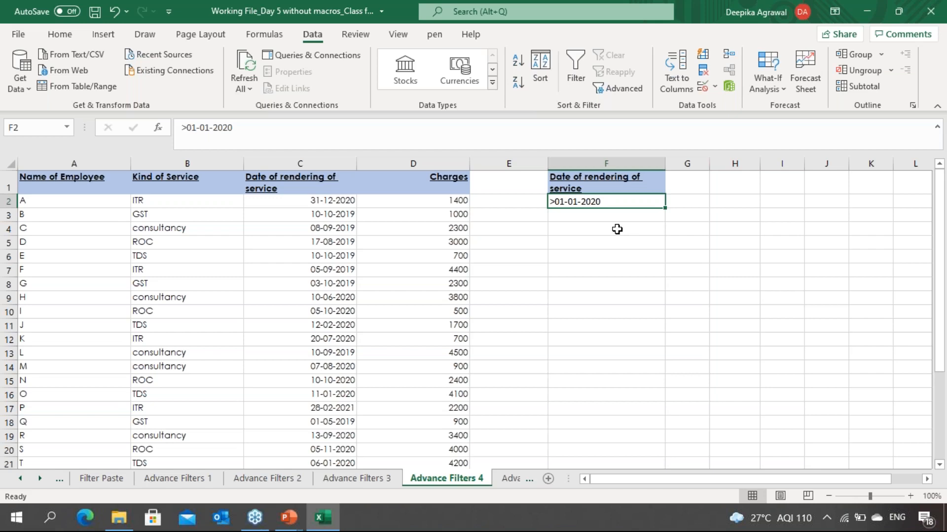
{"action": "left_click", "coordinate": [667, 245]}
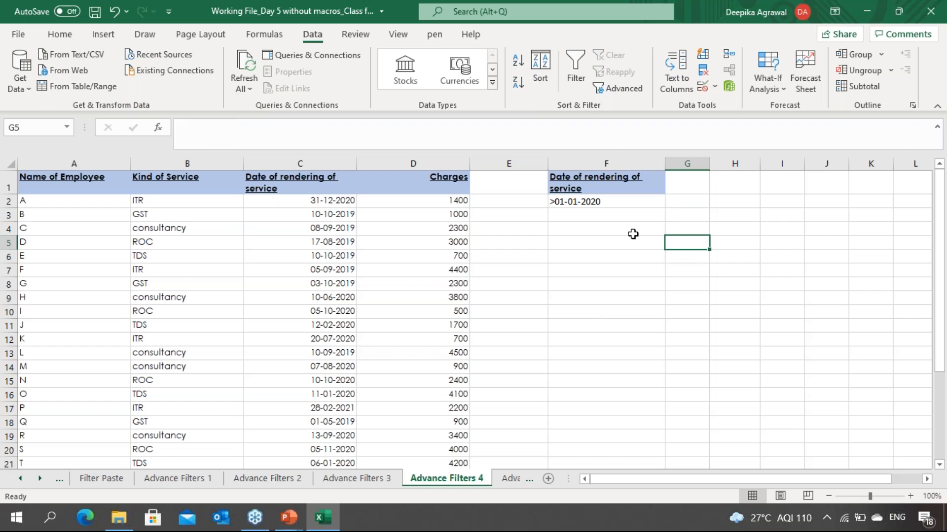
{"action": "left_click", "coordinate": [594, 335]}
{"action": "left_click", "coordinate": [591, 300]}
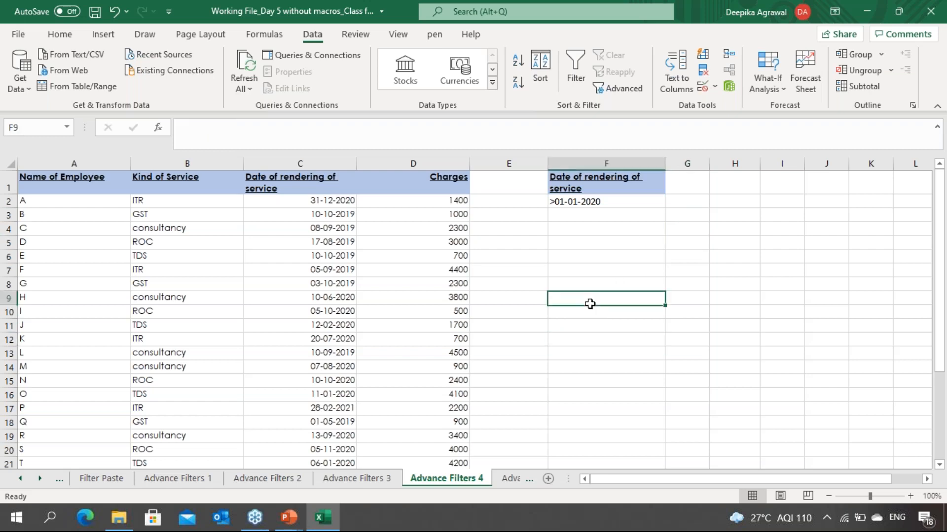
Step: Run Advanced Filter copying records dated after 01-01-2020 to F14:I14, using list range A1:D27 and criteria F1:F2
{"action": "left_click", "coordinate": [380, 251]}
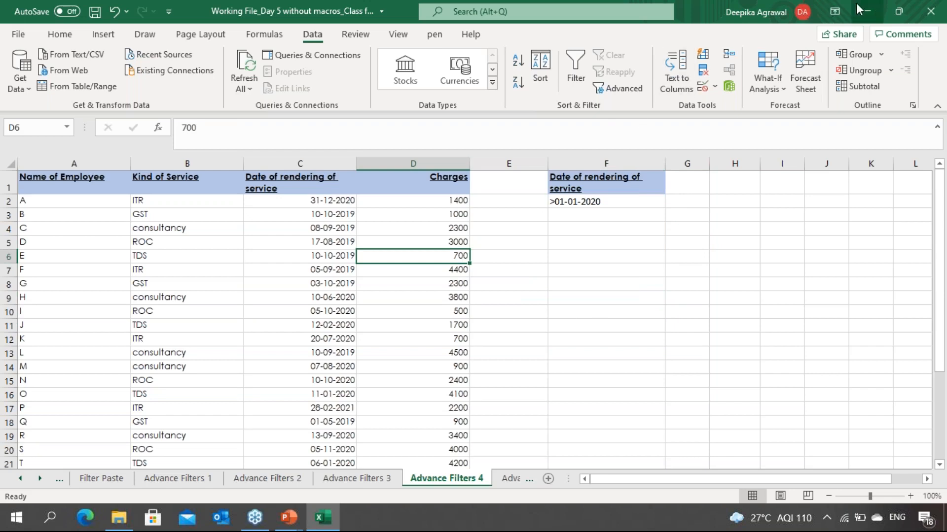
{"action": "left_click", "coordinate": [856, 20]}
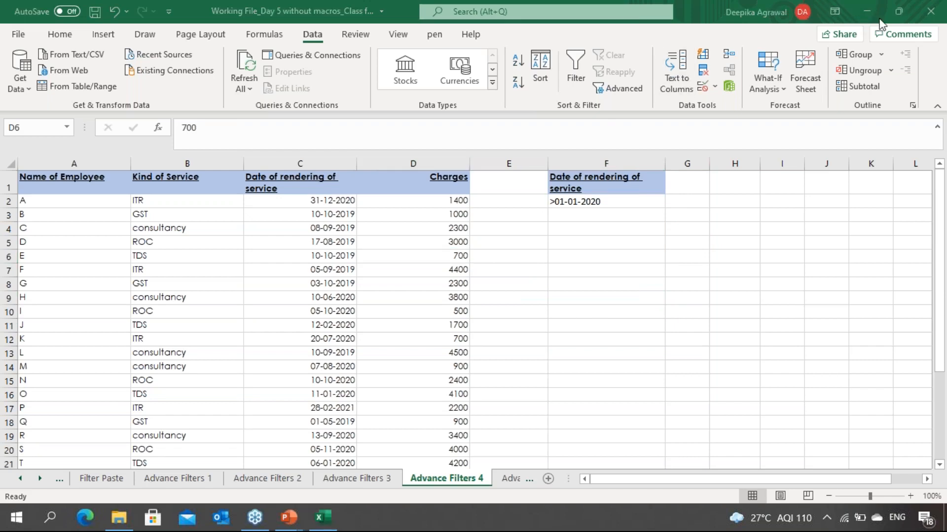
{"action": "left_click", "coordinate": [604, 90]}
{"action": "left_click", "coordinate": [606, 91]}
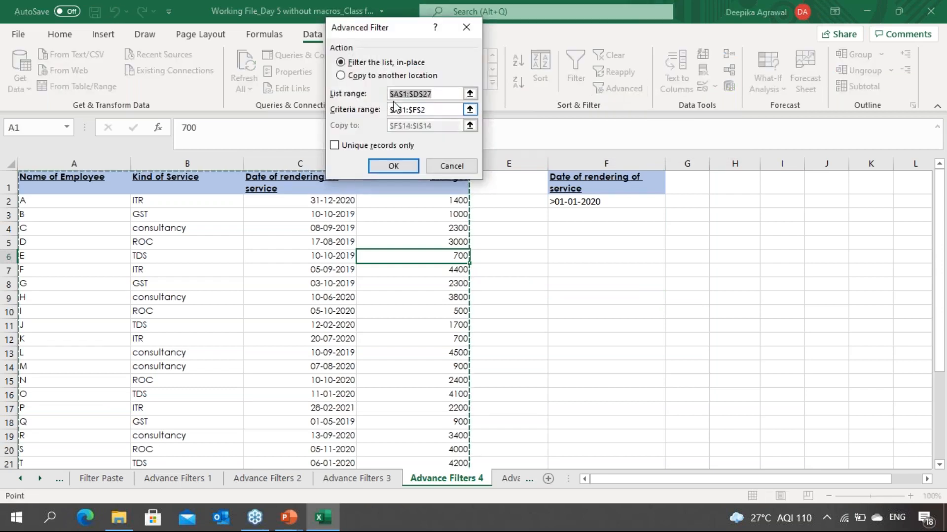
{"action": "left_click", "coordinate": [340, 75]}
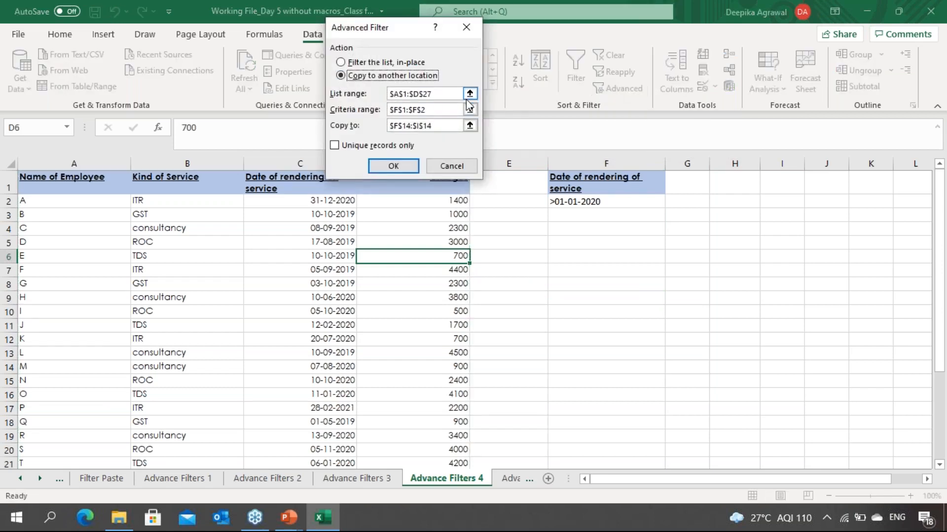
{"action": "left_click", "coordinate": [468, 96]}
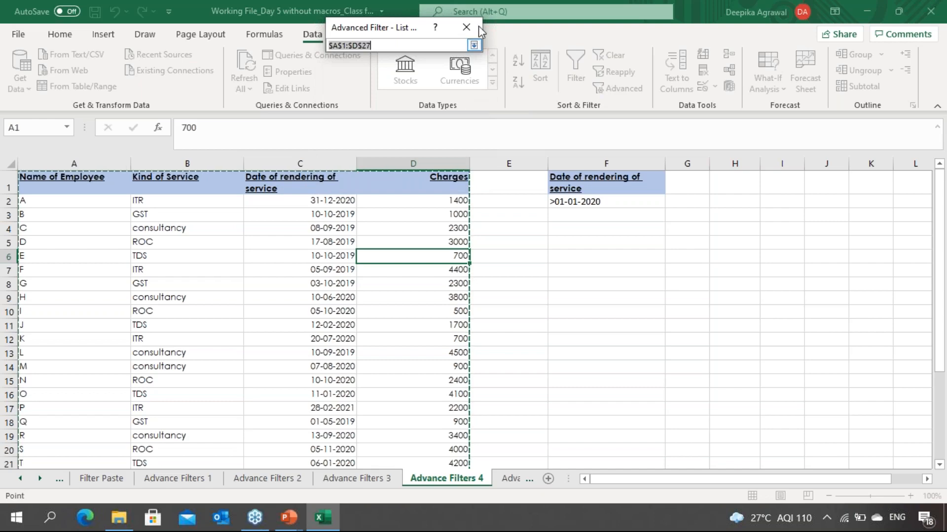
{"action": "left_click", "coordinate": [474, 45]}
{"action": "left_click", "coordinate": [472, 113]}
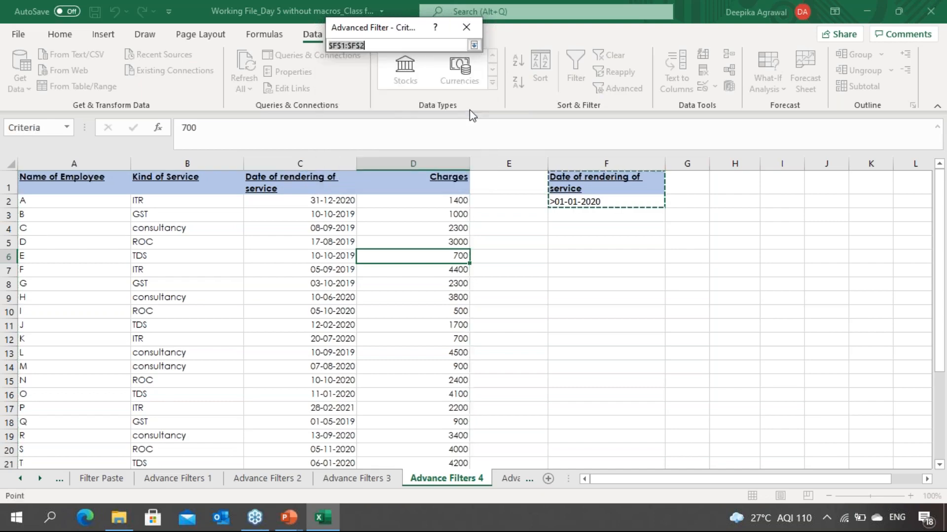
{"action": "left_click", "coordinate": [473, 45]}
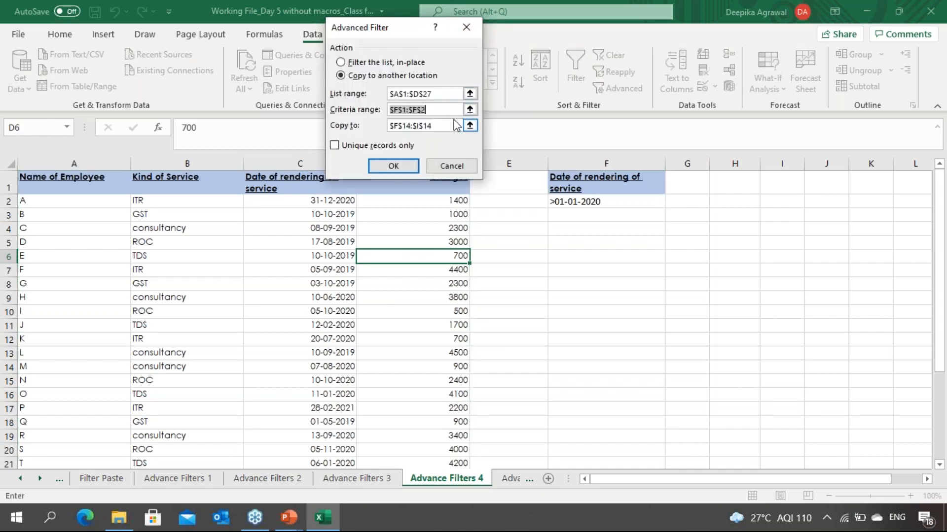
{"action": "left_click", "coordinate": [470, 125]}
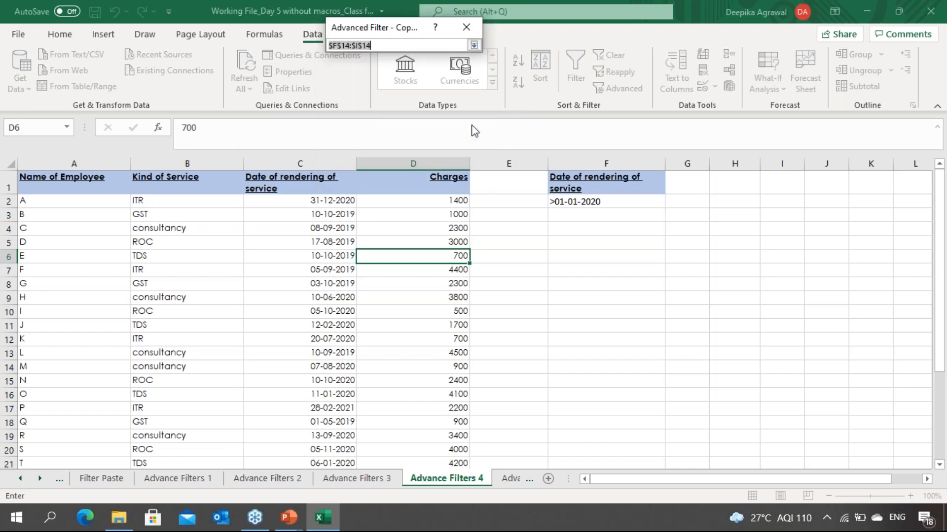
{"action": "left_click", "coordinate": [474, 45]}
{"action": "left_click", "coordinate": [413, 167]}
Step: Inspect the extracted records below the criteria, checking each row's date and charges
{"action": "left_click", "coordinate": [630, 322]}
{"action": "key", "text": "Down"}
{"action": "key", "text": "Down"}
{"action": "key", "text": "Down"}
{"action": "key", "text": "Down"}
{"action": "key", "text": "Down"}
{"action": "key", "text": "Down"}
{"action": "key", "text": "Down"}
{"action": "key", "text": "Down"}
{"action": "key", "text": "Down"}
{"action": "key", "text": "Down"}
{"action": "key", "text": "Down"}
{"action": "key", "text": "Down"}
{"action": "key", "text": "Down"}
{"action": "key", "text": "Down"}
{"action": "key", "text": "Down"}
{"action": "key", "text": "Down"}
{"action": "key", "text": "Down"}
{"action": "key", "text": "Down"}
{"action": "key", "text": "Down"}
{"action": "key", "text": "Down"}
{"action": "key", "text": "Down"}
{"action": "key", "text": "Down"}
{"action": "key", "text": "Down"}
{"action": "key", "text": "Down"}
{"action": "key", "text": "Down"}
{"action": "key", "text": "Down"}
{"action": "key", "text": "Up"}
{"action": "key", "text": "Up"}
{"action": "key", "text": "Up"}
{"action": "key", "text": "Up"}
{"action": "key", "text": "Up"}
{"action": "key", "text": "Up"}
{"action": "key", "text": "Up"}
{"action": "key", "text": "Up"}
{"action": "key", "text": "Up"}
{"action": "key", "text": "Up"}
{"action": "key", "text": "Up"}
{"action": "key", "text": "Up"}
{"action": "key", "text": "Up"}
{"action": "key", "text": "Up"}
{"action": "key", "text": "Up"}
{"action": "key", "text": "Up"}
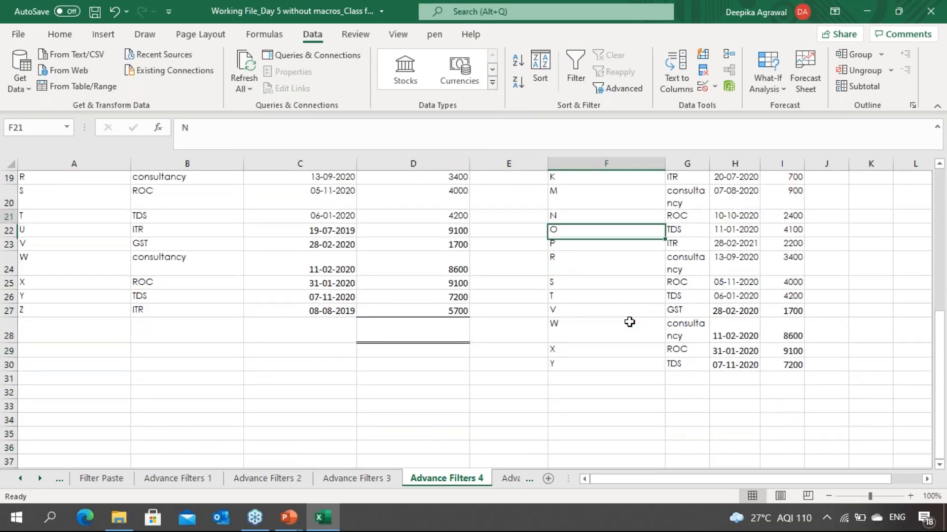
{"action": "key", "text": "Up"}
{"action": "key", "text": "Up"}
{"action": "key", "text": "Up"}
{"action": "key", "text": "Up"}
{"action": "key", "text": "Up"}
{"action": "key", "text": "Up"}
{"action": "key", "text": "Up"}
{"action": "key", "text": "Up"}
{"action": "key", "text": "Up"}
{"action": "key", "text": "Up"}
{"action": "key", "text": "Up"}
{"action": "key", "text": "Up"}
{"action": "key", "text": "Up"}
{"action": "key", "text": "Up"}
{"action": "key", "text": "Up"}
{"action": "key", "text": "Up"}
{"action": "key", "text": "Up"}
{"action": "key", "text": "Up"}
{"action": "key", "text": "Up"}
{"action": "key", "text": "Up"}
Step: Switch to the Advance Filters 5 sheet and examine its Kind of Service data and the *Amir* wildcard criterion
{"action": "key", "text": "ctrl+Page_Down"}
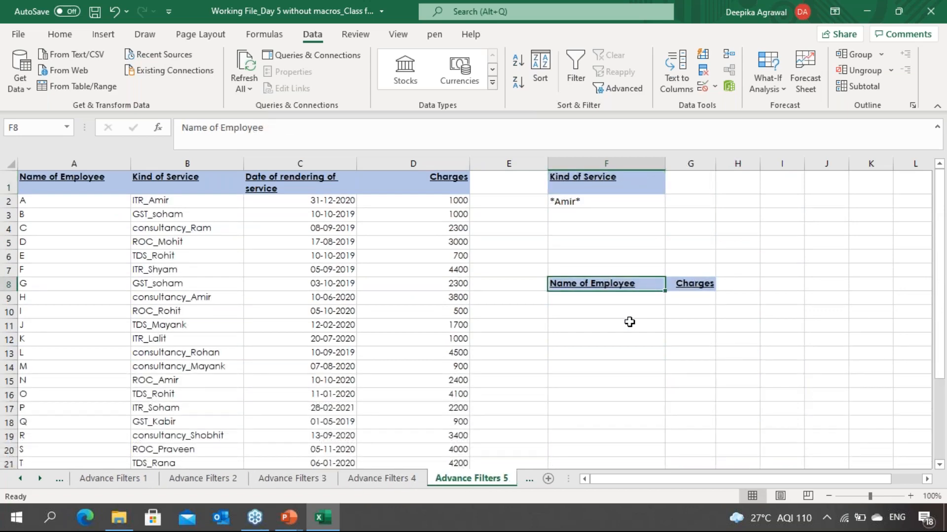
{"action": "key", "text": "Down"}
{"action": "key", "text": "Up"}
{"action": "key", "text": "Up"}
{"action": "key", "text": "Up"}
{"action": "key", "text": "Up"}
{"action": "key", "text": "Up"}
{"action": "key", "text": "Up"}
{"action": "key", "text": "Up"}
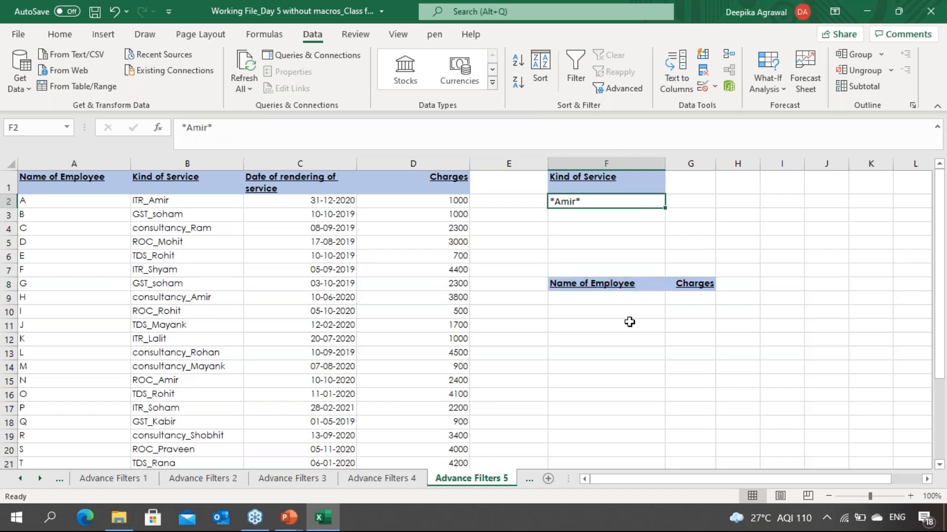
{"action": "key", "text": "Left"}
{"action": "key", "text": "Left"}
{"action": "key", "text": "Left"}
{"action": "key", "text": "Left"}
{"action": "key", "text": "Left"}
{"action": "key", "text": "Right"}
{"action": "key", "text": "Right"}
{"action": "key", "text": "Right"}
{"action": "key", "text": "Left"}
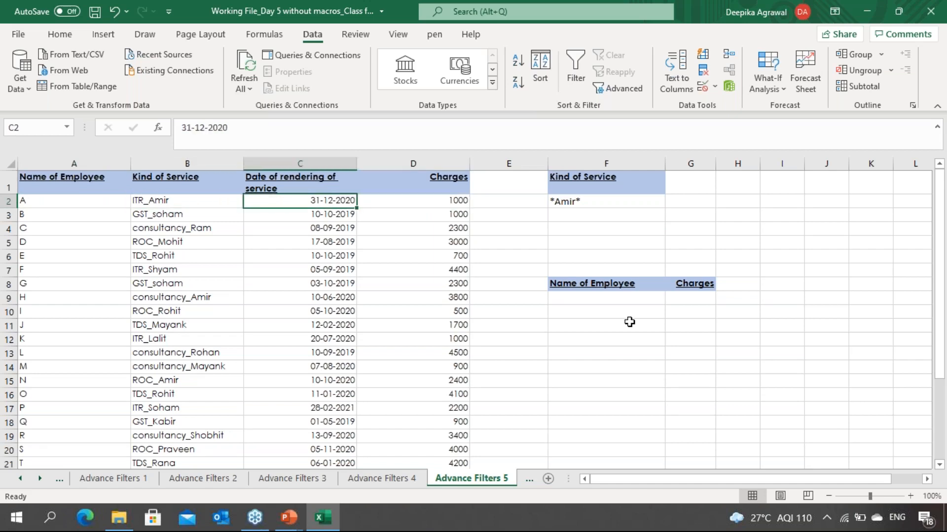
{"action": "key", "text": "Down"}
{"action": "key", "text": "Down"}
{"action": "key", "text": "Right"}
{"action": "key", "text": "Right"}
{"action": "key", "text": "Right"}
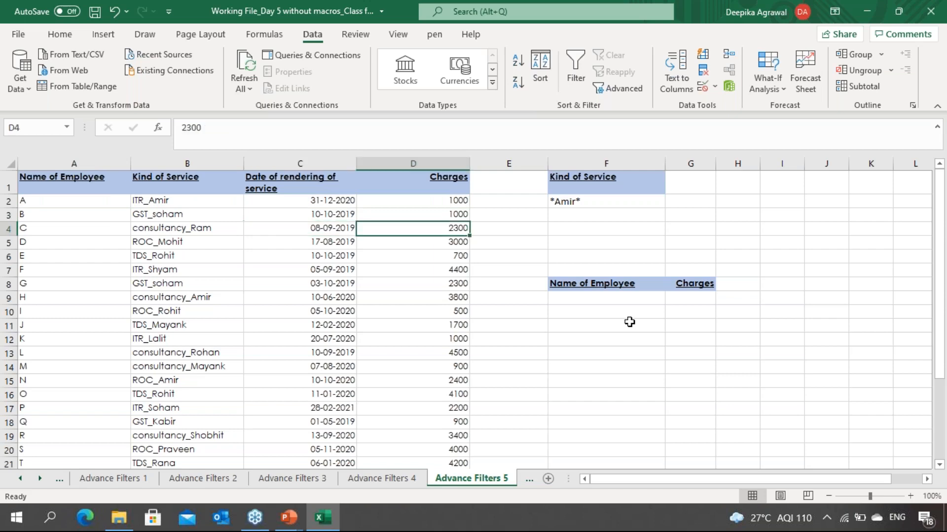
{"action": "key", "text": "Up"}
{"action": "key", "text": "Up"}
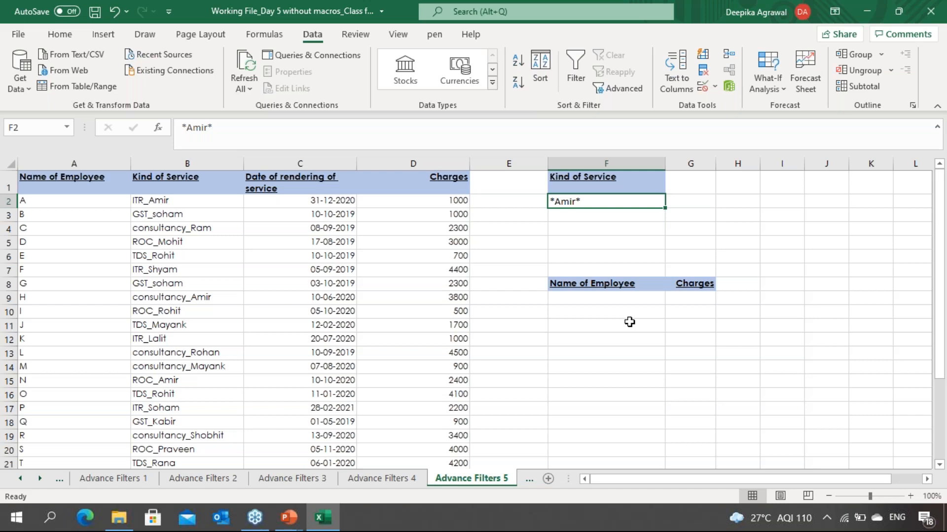
{"action": "key", "text": "ctrl+Page_Up"}
{"action": "key", "text": "ctrl+Page_Up"}
{"action": "key", "text": "ctrl+Page_Up"}
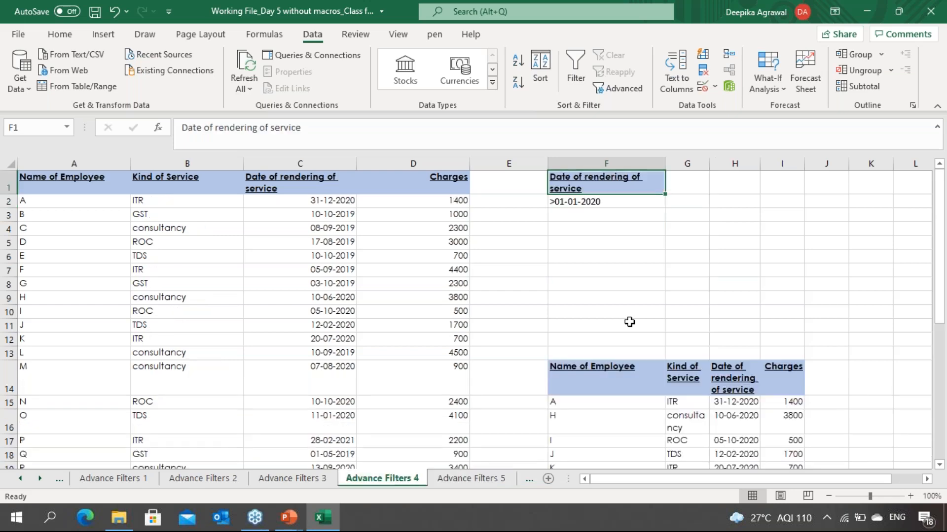
{"action": "key", "text": "ctrl+Page_Up"}
{"action": "key", "text": "ctrl+Page_Down"}
{"action": "key", "text": "ctrl+Page_Down"}
{"action": "key", "text": "ctrl+Page_Down"}
{"action": "key", "text": "ctrl+Page_Down"}
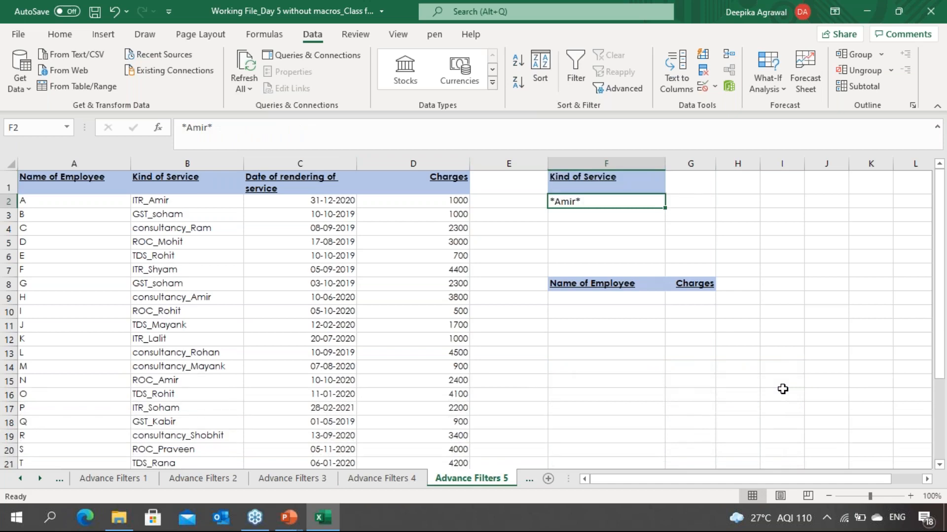
Step: Examine the output headers Name of Employee and Charges prepared in F8:G8
{"action": "key", "text": "Down"}
{"action": "key", "text": "Down"}
{"action": "key", "text": "Down"}
{"action": "key", "text": "Down"}
{"action": "key", "text": "Down"}
{"action": "key", "text": "Down"}
{"action": "key", "text": "Down"}
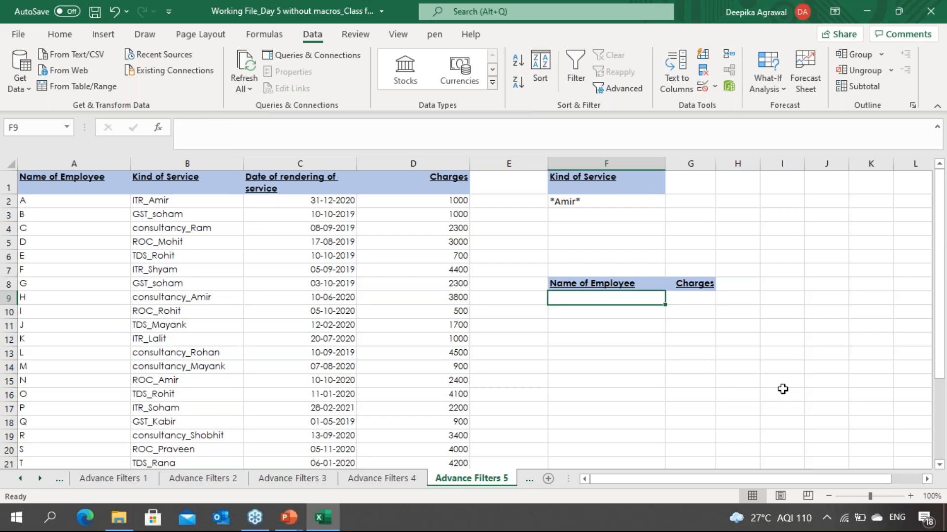
{"action": "key", "text": "Up"}
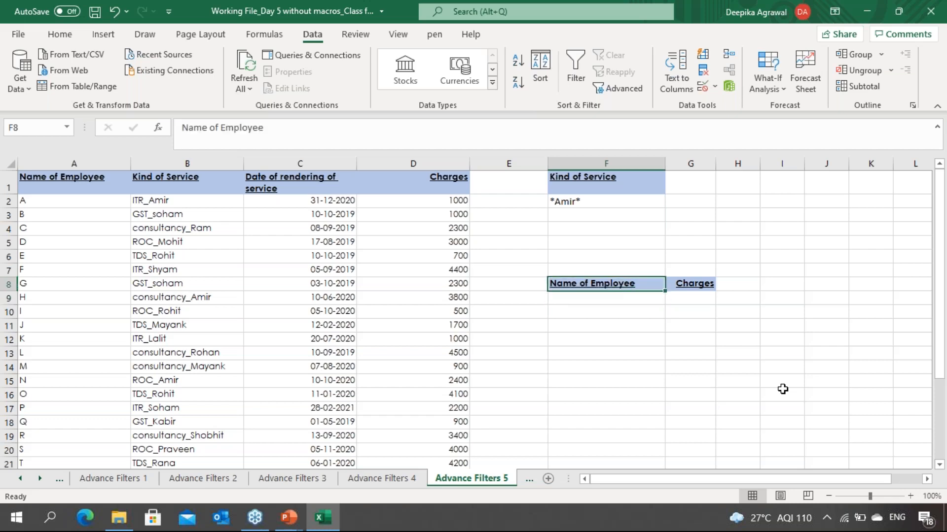
{"action": "key", "text": "Right"}
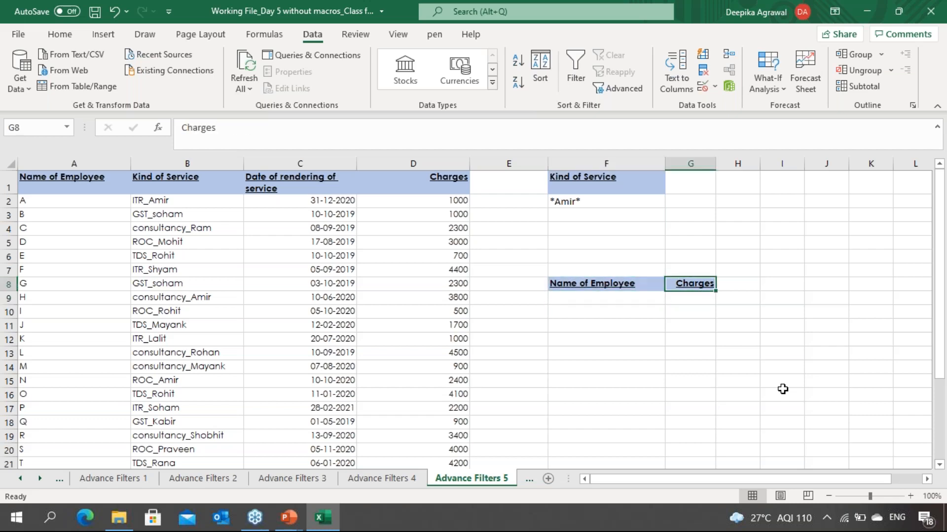
{"action": "key", "text": "Left"}
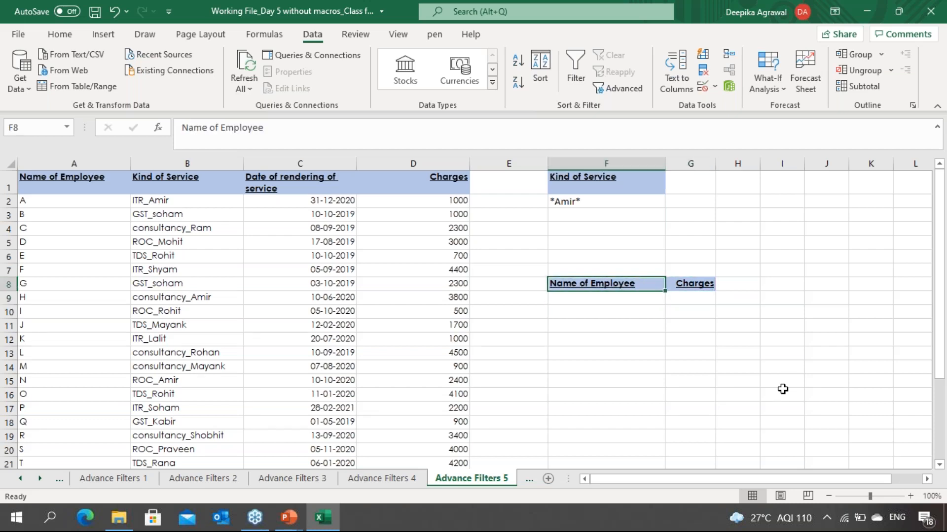
{"action": "key", "text": "Left"}
{"action": "key", "text": "Left"}
{"action": "key", "text": "Left"}
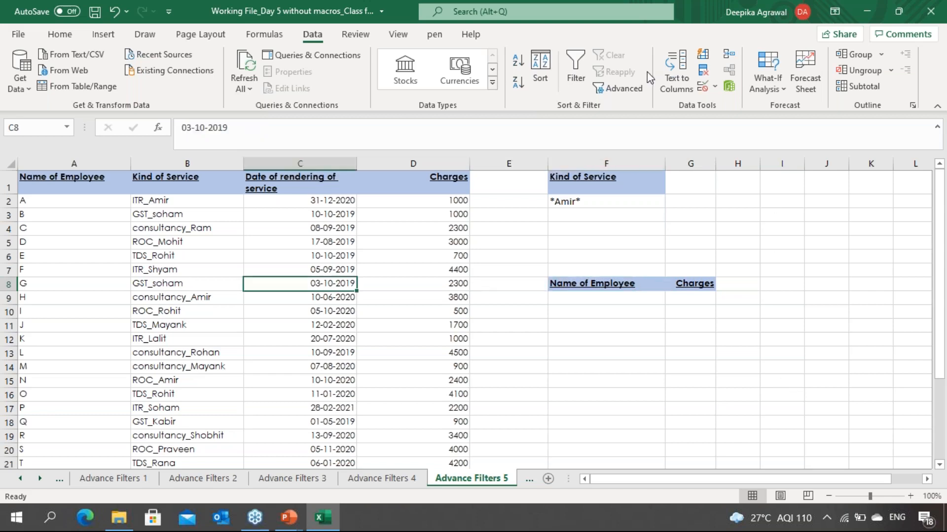
Step: Run Advanced Filter copying records matching the *Amir* criterion to the Name of Employee and Charges headers F8:G8, list range A1:D27, criteria F1:F2
{"action": "left_click", "coordinate": [633, 92]}
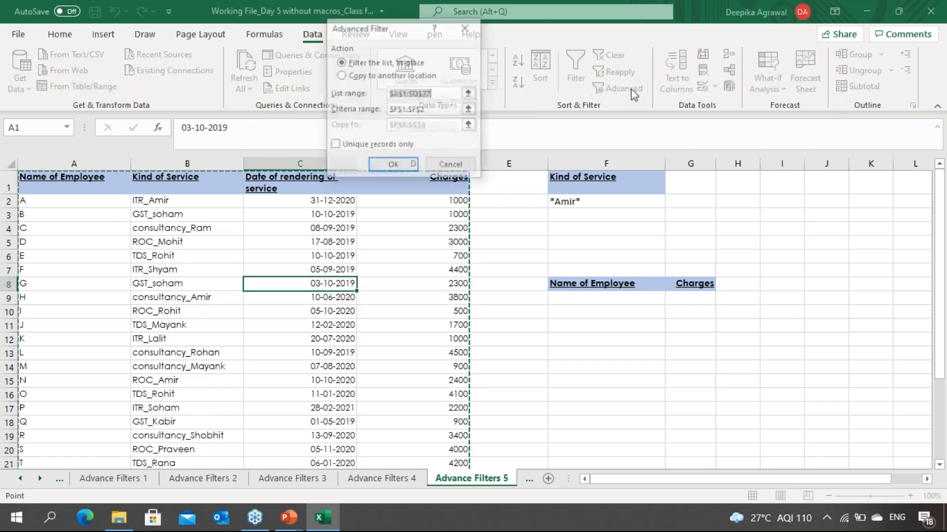
{"action": "left_click", "coordinate": [343, 78]}
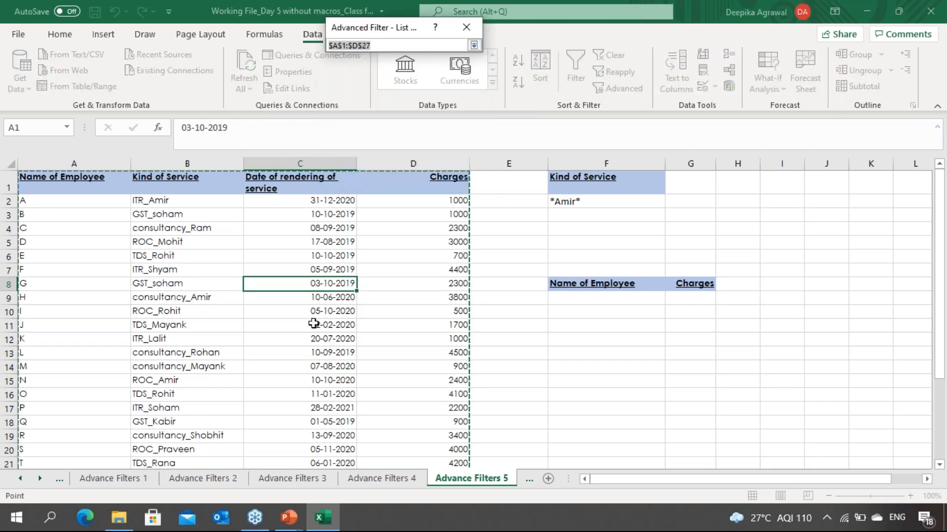
{"action": "left_click", "coordinate": [472, 45]}
{"action": "left_click", "coordinate": [470, 110]}
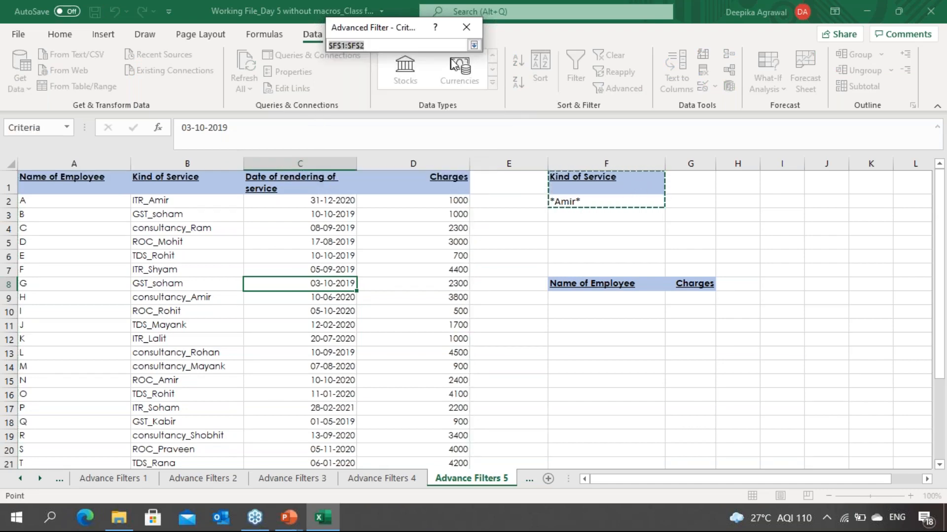
{"action": "left_click", "coordinate": [475, 45]}
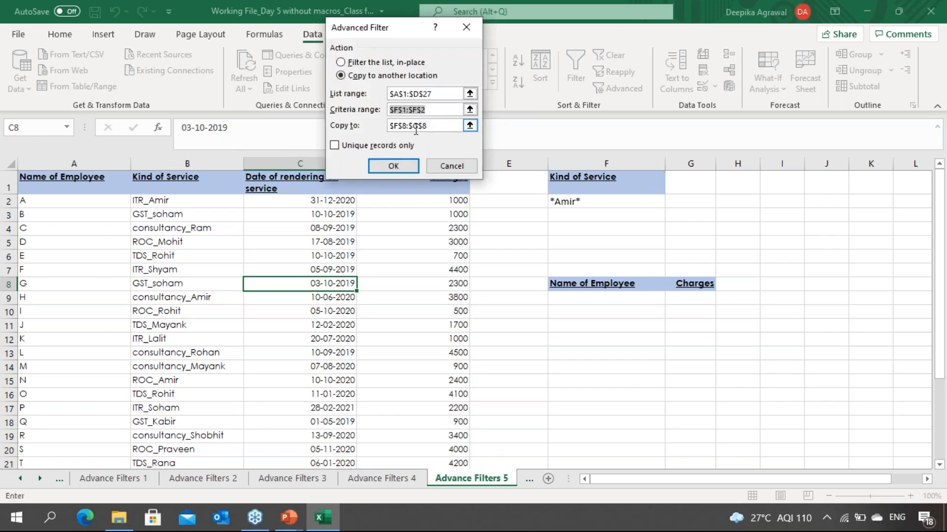
{"action": "left_click", "coordinate": [467, 127]}
{"action": "left_click", "coordinate": [470, 125]}
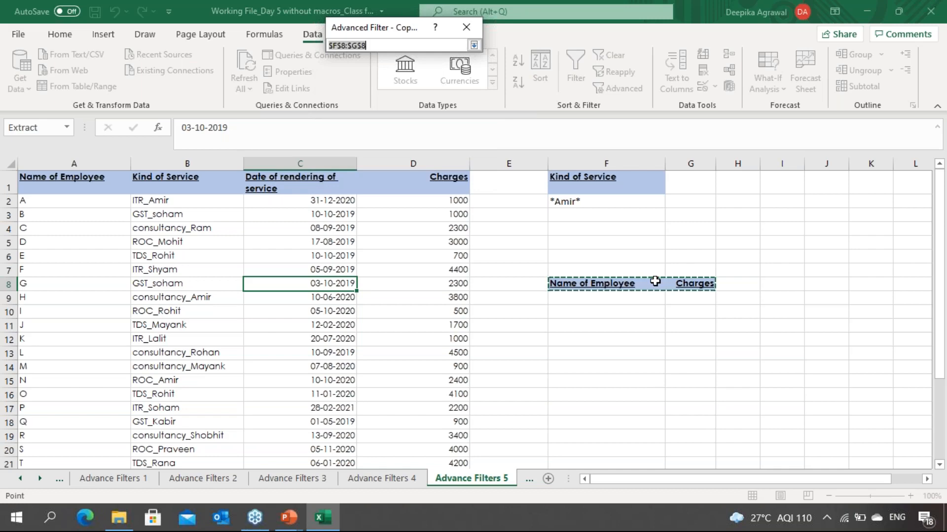
{"action": "left_click", "coordinate": [474, 45]}
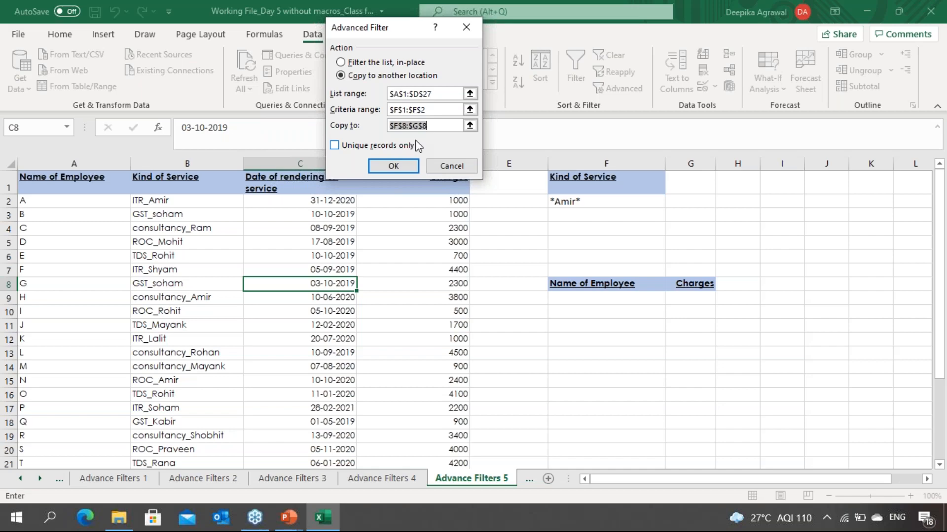
{"action": "left_click", "coordinate": [383, 169]}
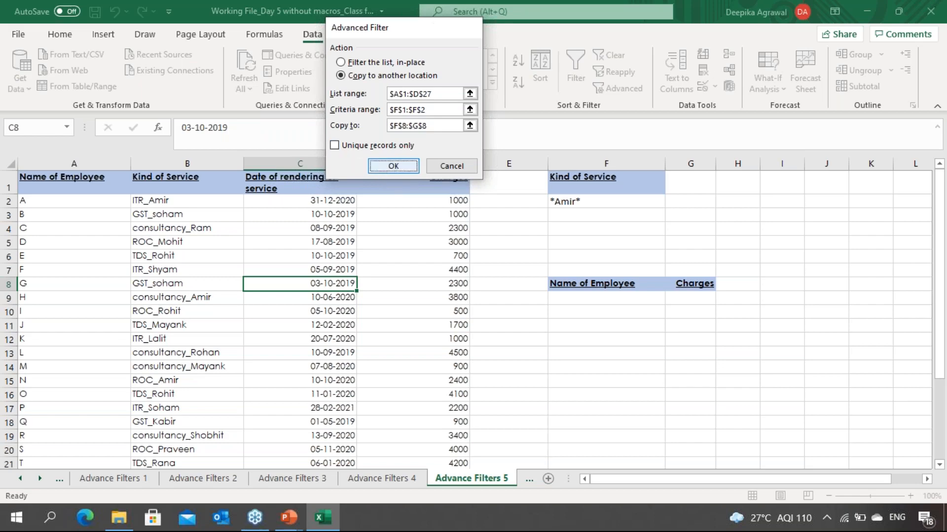
Step: Inspect the extracted employee names and charges, comparing them with the source rows
{"action": "left_click", "coordinate": [606, 336]}
{"action": "left_click", "coordinate": [607, 299]}
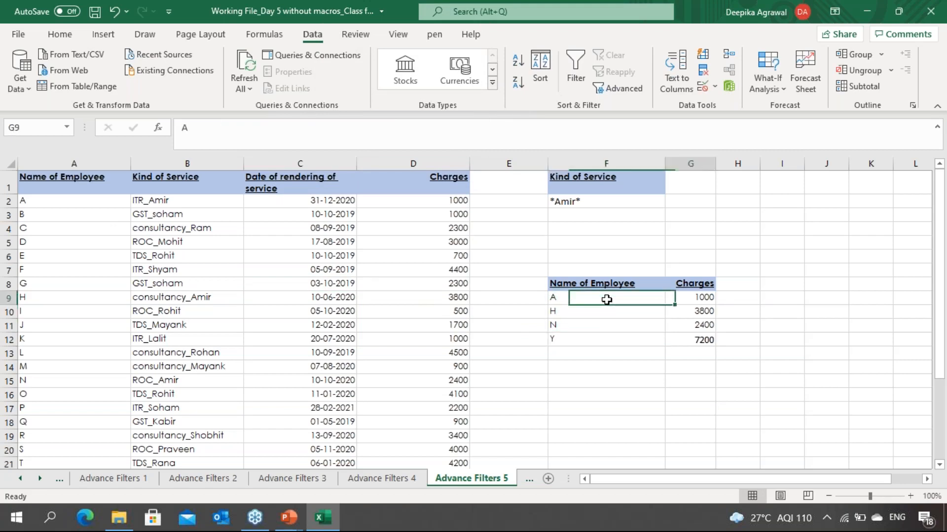
{"action": "key", "text": "Up"}
{"action": "key", "text": "Up"}
{"action": "key", "text": "Up"}
{"action": "key", "text": "Up"}
{"action": "key", "text": "Up"}
{"action": "key", "text": "Up"}
{"action": "key", "text": "Up"}
{"action": "key", "text": "Up"}
{"action": "key", "text": "Down"}
{"action": "key", "text": "Down"}
{"action": "key", "text": "Down"}
{"action": "key", "text": "Down"}
{"action": "key", "text": "Down"}
{"action": "key", "text": "Down"}
{"action": "key", "text": "Down"}
{"action": "key", "text": "Down"}
{"action": "key", "text": "Down"}
{"action": "key", "text": "Down"}
{"action": "key", "text": "Down"}
{"action": "key", "text": "Up"}
{"action": "key", "text": "Up"}
{"action": "key", "text": "Up"}
{"action": "key", "text": "Up"}
{"action": "key", "text": "Right"}
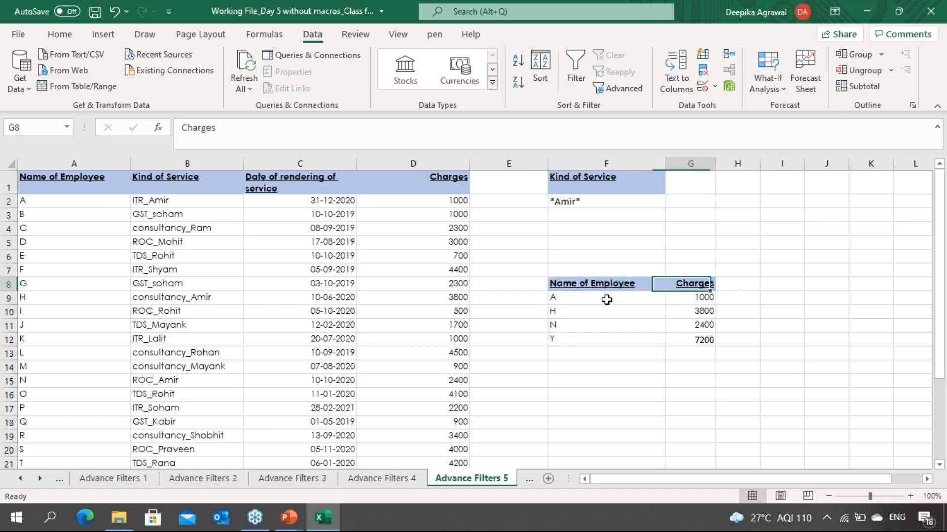
{"action": "key", "text": "Down"}
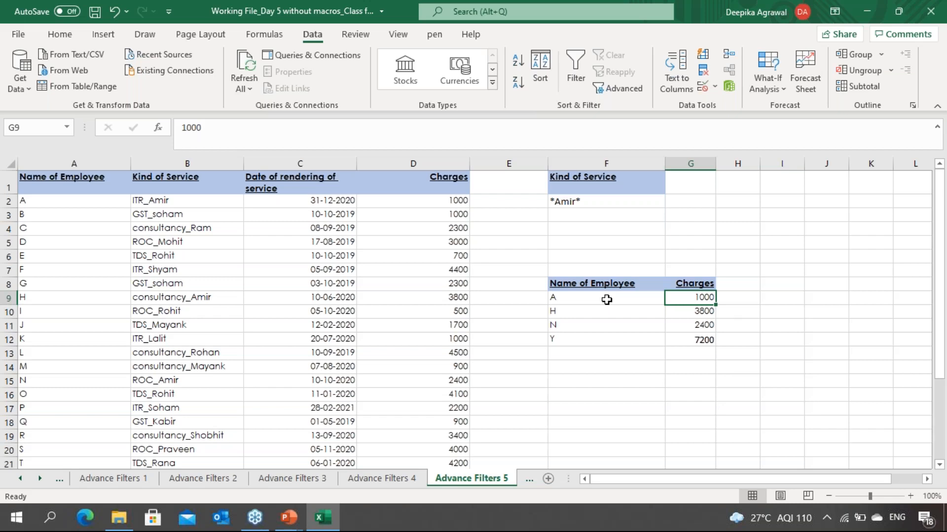
{"action": "key", "text": "ctrl+Page_Down"}
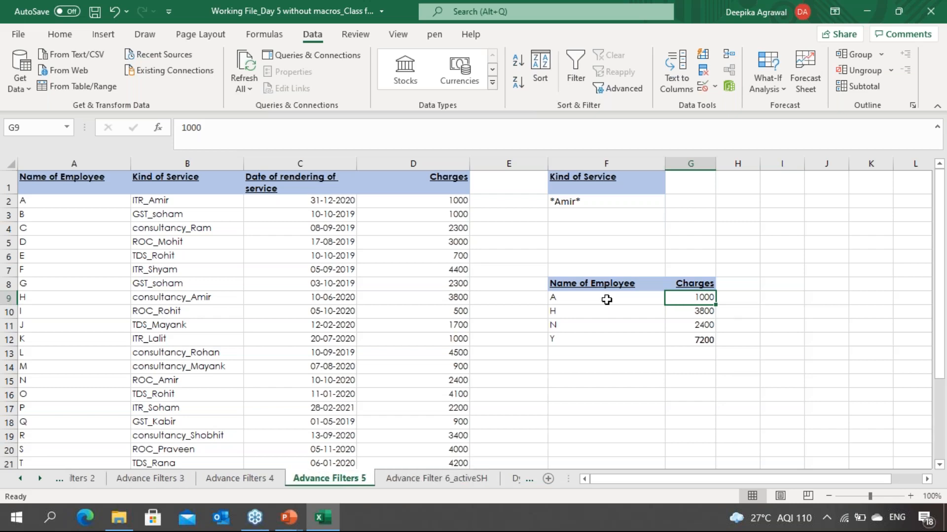
{"action": "key", "text": "Down"}
{"action": "key", "text": "Down"}
{"action": "key", "text": "Down"}
{"action": "key", "text": "Down"}
{"action": "key", "text": "Down"}
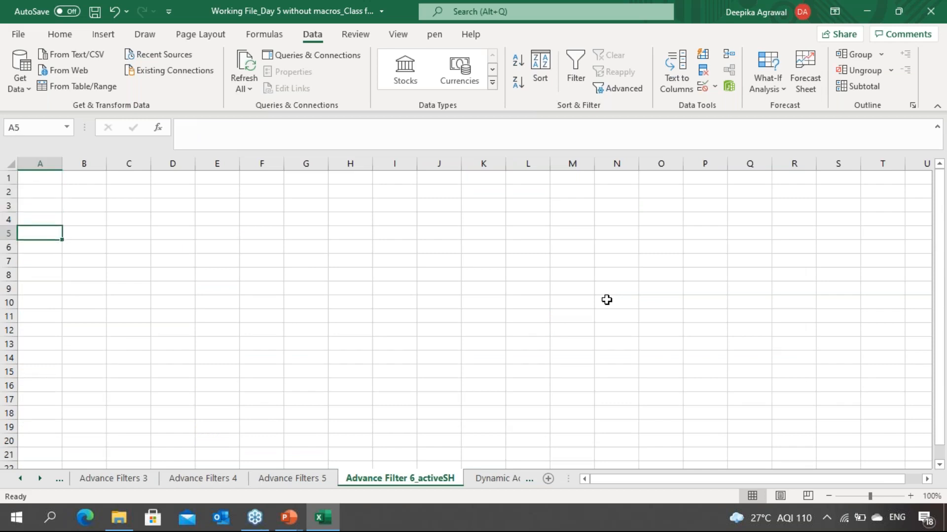
{"action": "key", "text": "ctrl+Page_Up"}
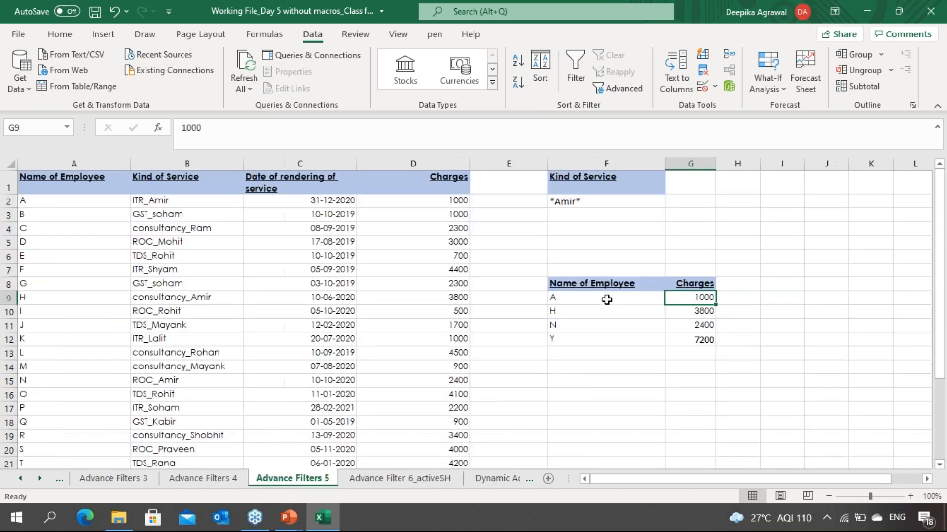
{"action": "key", "text": "Down"}
{"action": "key", "text": "Left"}
{"action": "key", "text": "Left"}
{"action": "key", "text": "Left"}
{"action": "key", "text": "Left"}
{"action": "key", "text": "Left"}
{"action": "key", "text": "Right"}
{"action": "key", "text": "Up"}
{"action": "key", "text": "Up"}
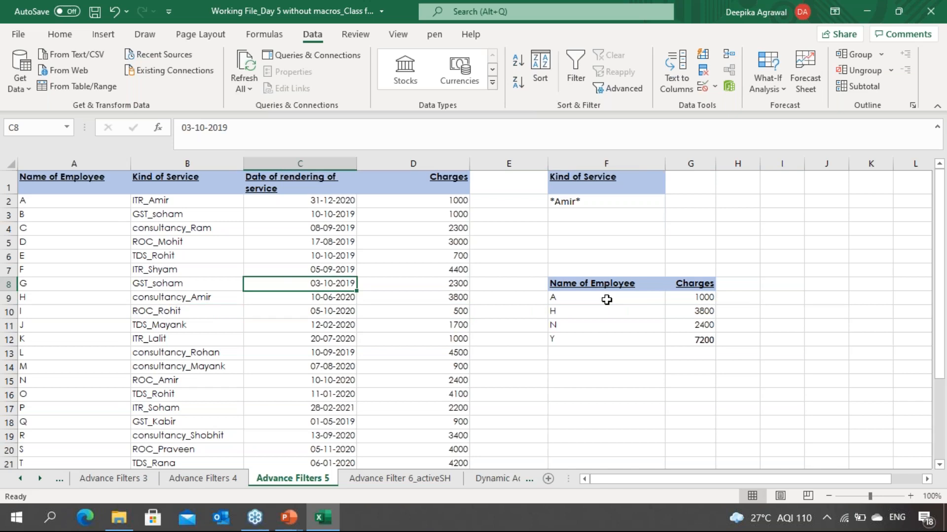
Step: Change the Kind of Service criterion in F2 to *soham*
{"action": "key", "text": "Right"}
{"action": "key", "text": "Right"}
{"action": "key", "text": "Right"}
{"action": "key", "text": "Up"}
{"action": "key", "text": "Up"}
{"action": "key", "text": "Up"}
{"action": "key", "text": "Up"}
{"action": "key", "text": "Up"}
{"action": "key", "text": "Up"}
{"action": "key", "text": "F2"}
{"action": "key", "text": "Left"}
{"action": "key", "text": "BackSpace"}
{"action": "key", "text": "BackSpace"}
{"action": "key", "text": "BackSpace"}
{"action": "key", "text": "BackSpace"}
{"action": "type", "text": "soham"}
{"action": "key", "text": "Return"}
{"action": "key", "text": "Up"}
{"action": "key", "text": "Left"}
{"action": "key", "text": "Left"}
{"action": "key", "text": "Left"}
{"action": "key", "text": "Down"}
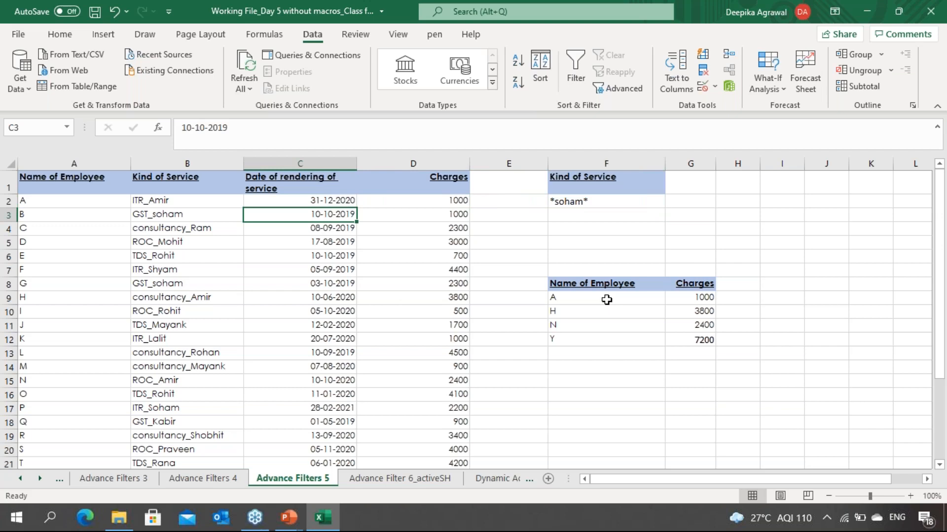
{"action": "left_click", "coordinate": [430, 481]}
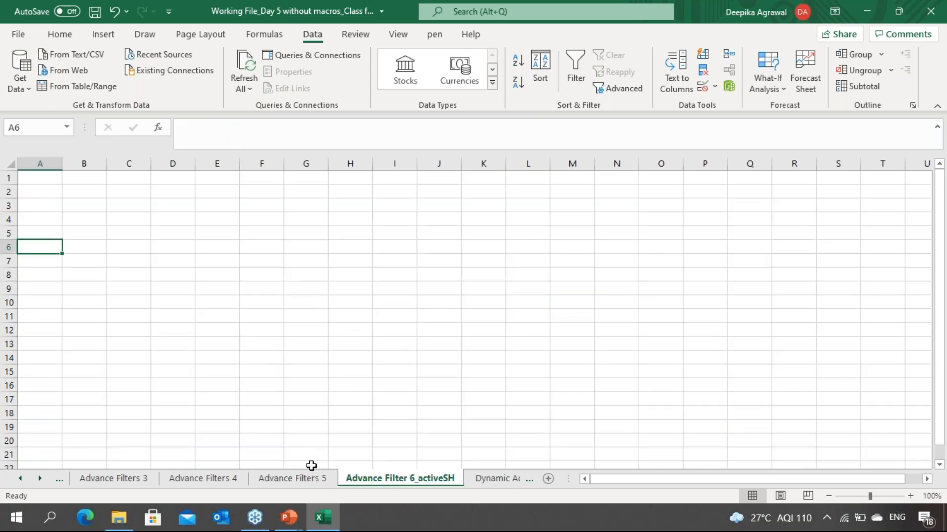
{"action": "left_click", "coordinate": [311, 481]}
Step: Try to run Advanced Filter from Advance Filters 5, copying the *soham* records to B3 on the Advance Filter 6_activeSH sheet
{"action": "left_click", "coordinate": [267, 353]}
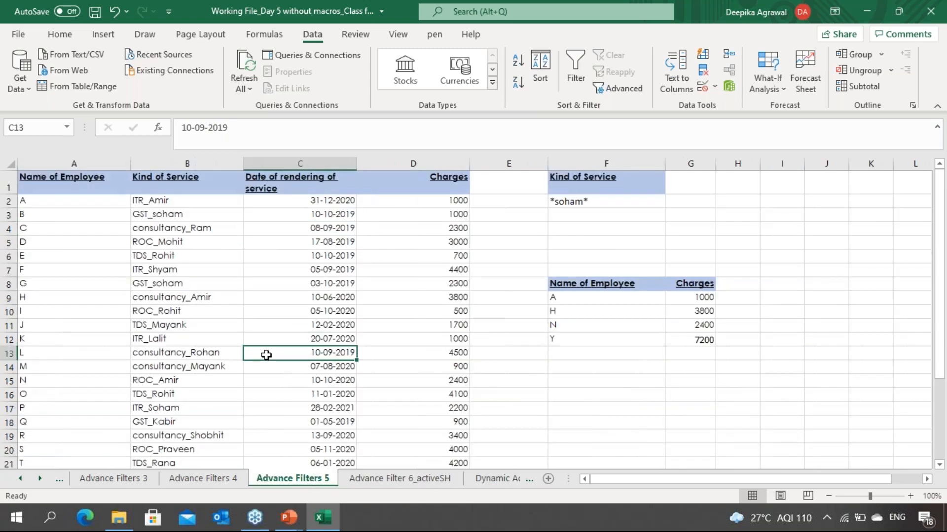
{"action": "left_click", "coordinate": [622, 89]}
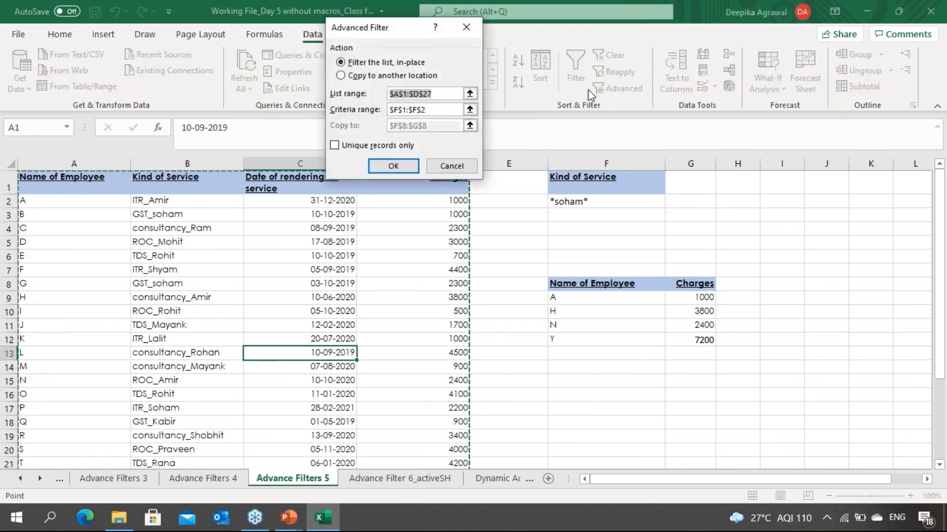
{"action": "left_click", "coordinate": [341, 75]}
{"action": "left_click", "coordinate": [470, 126]}
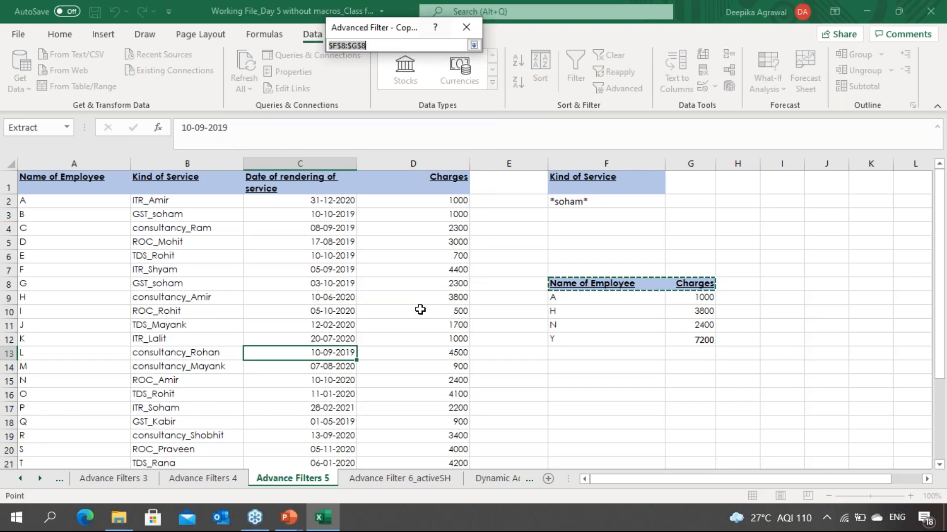
{"action": "left_click", "coordinate": [399, 478]}
{"action": "left_click", "coordinate": [77, 205]}
{"action": "key", "text": "Return"}
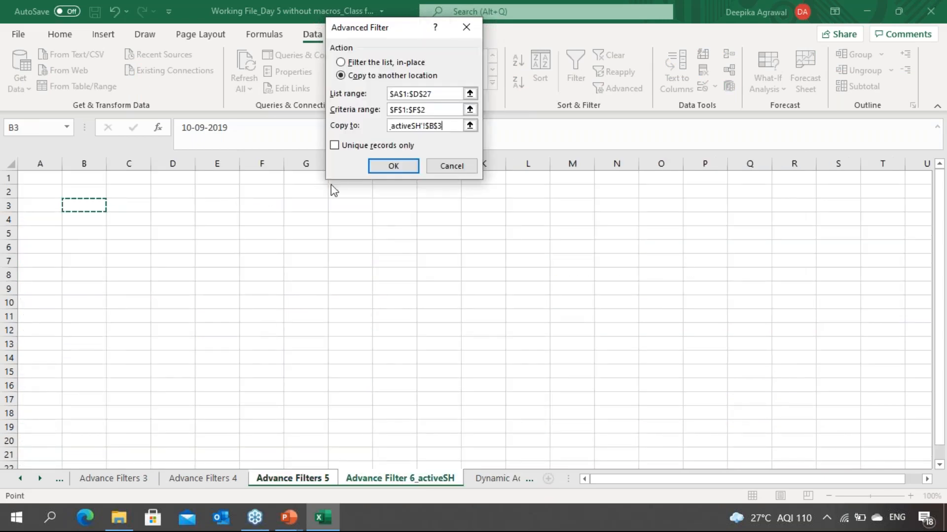
{"action": "left_click", "coordinate": [393, 166]}
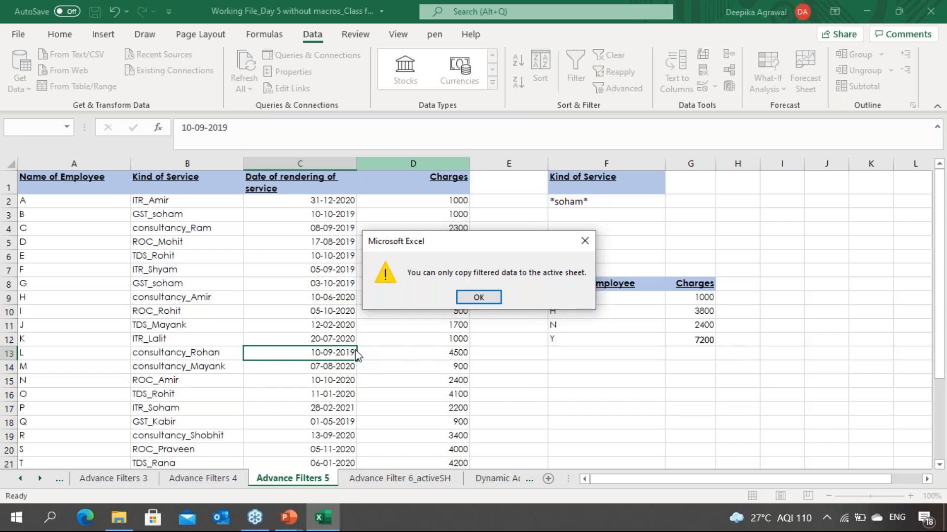
{"action": "left_click", "coordinate": [478, 297]}
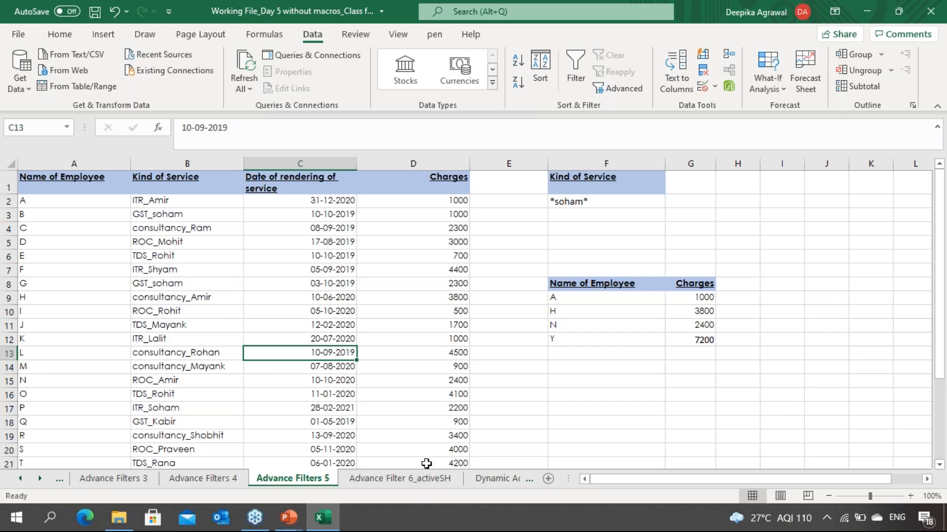
Step: From the Advance Filter 6_activeSH sheet, open Advanced Filter to copy to another location with list range A1:D27 on Advance Filters 5
{"action": "left_click", "coordinate": [423, 481]}
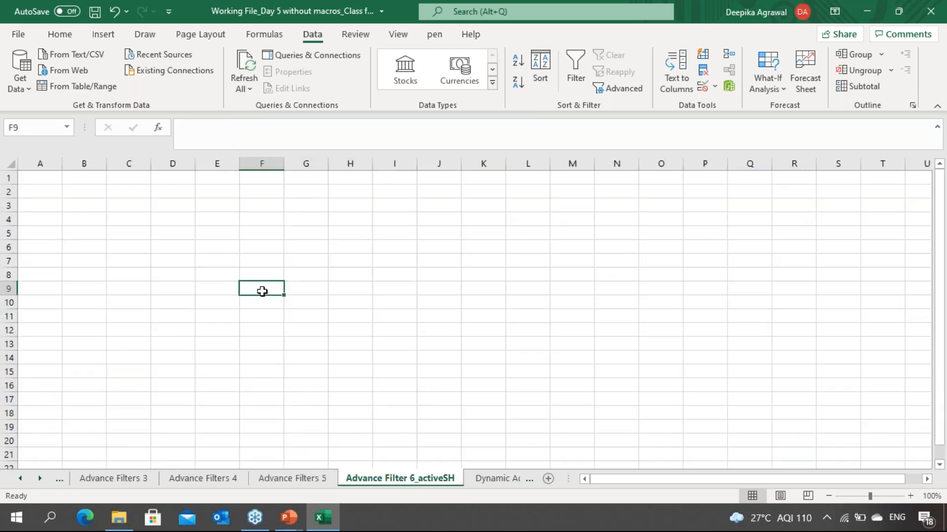
{"action": "left_click", "coordinate": [112, 226]}
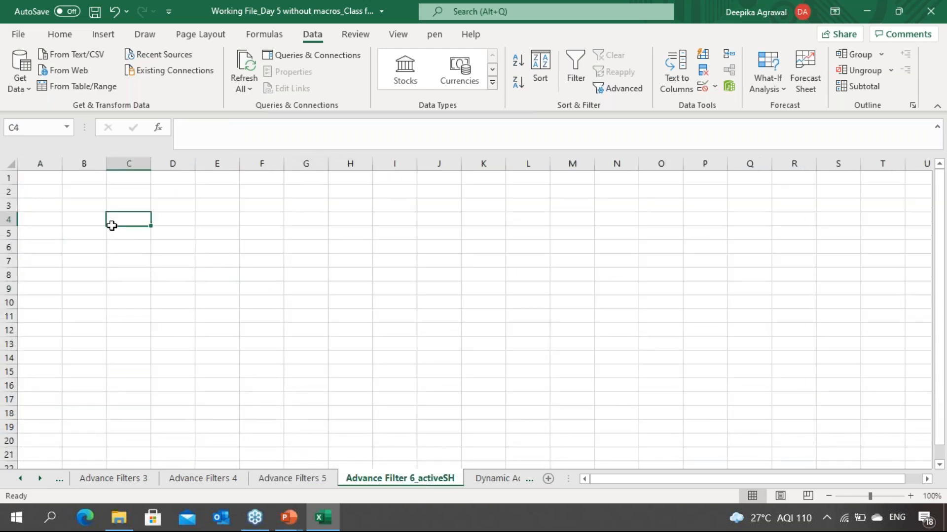
{"action": "left_click", "coordinate": [87, 212]}
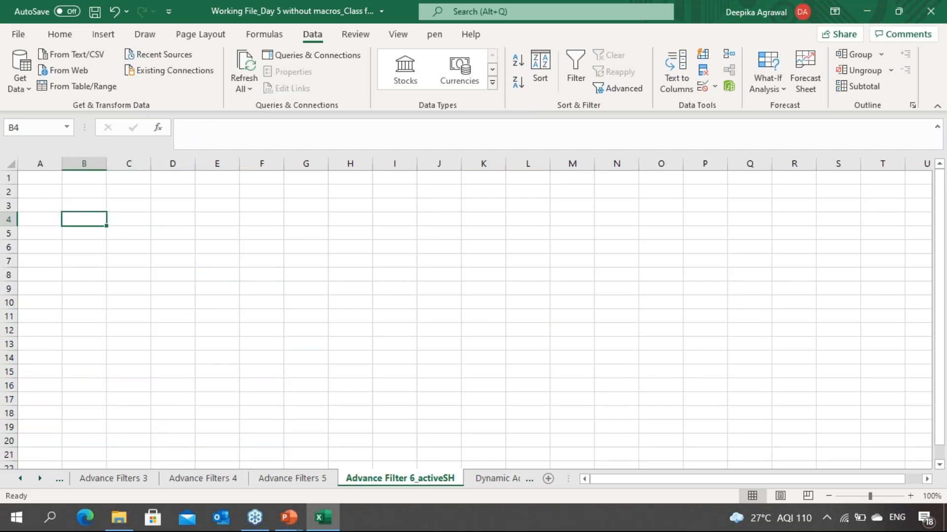
{"action": "left_click", "coordinate": [601, 91]}
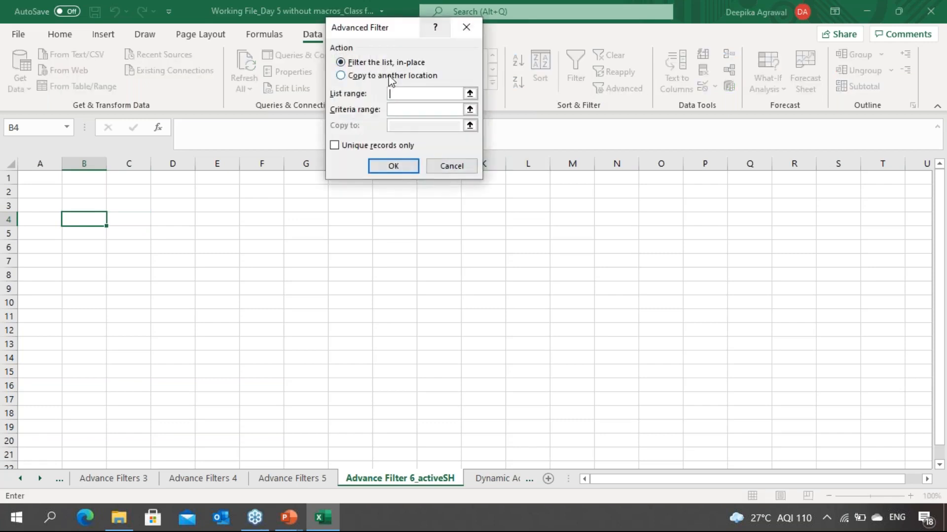
{"action": "left_click", "coordinate": [344, 76]}
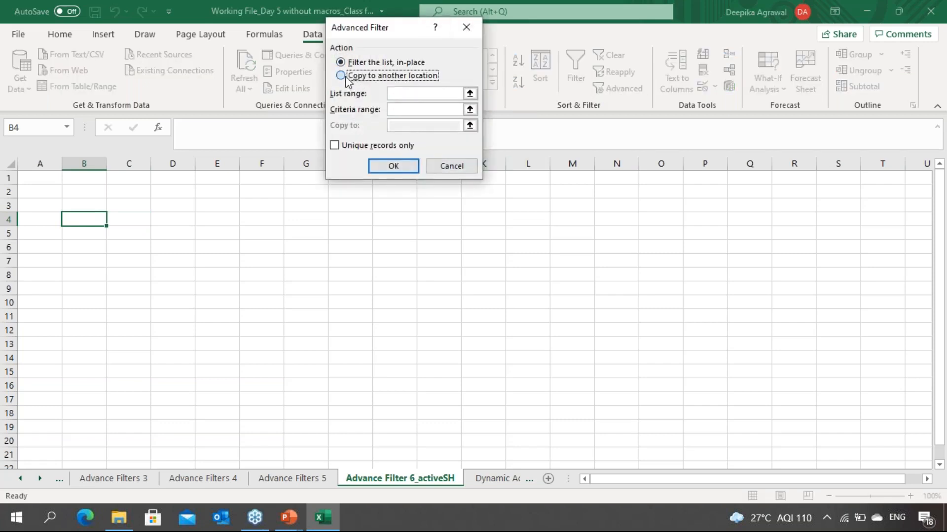
{"action": "left_click", "coordinate": [470, 94]}
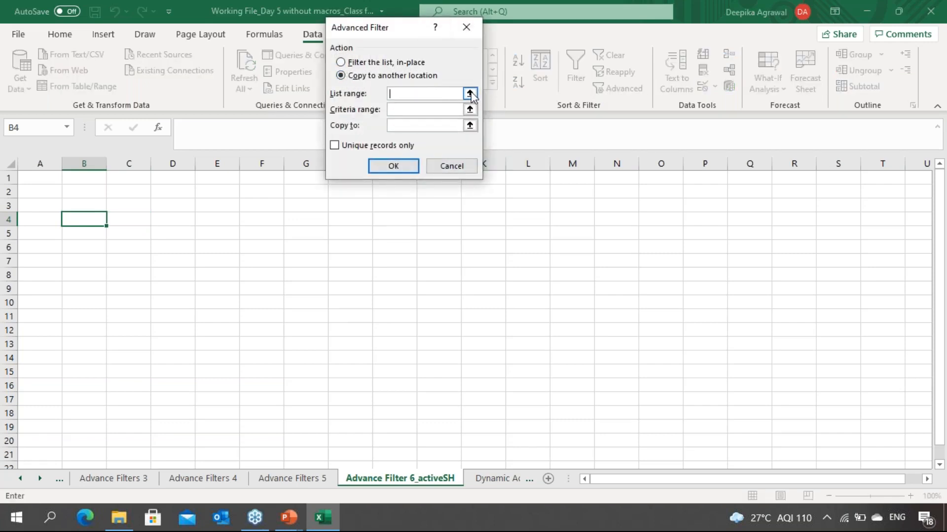
{"action": "left_click", "coordinate": [300, 480]}
{"action": "left_click", "coordinate": [98, 183]}
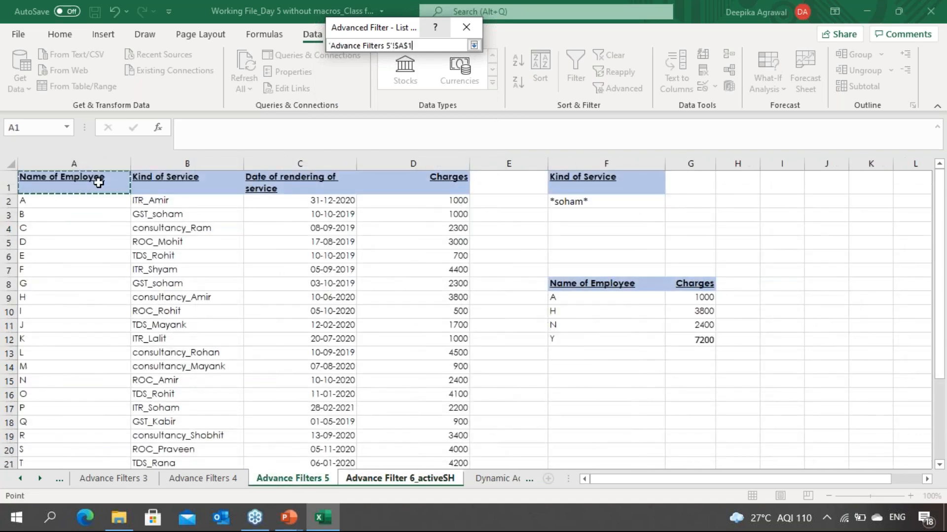
{"action": "key", "text": "ctrl+shift+Right"}
{"action": "key", "text": "ctrl+shift+Down"}
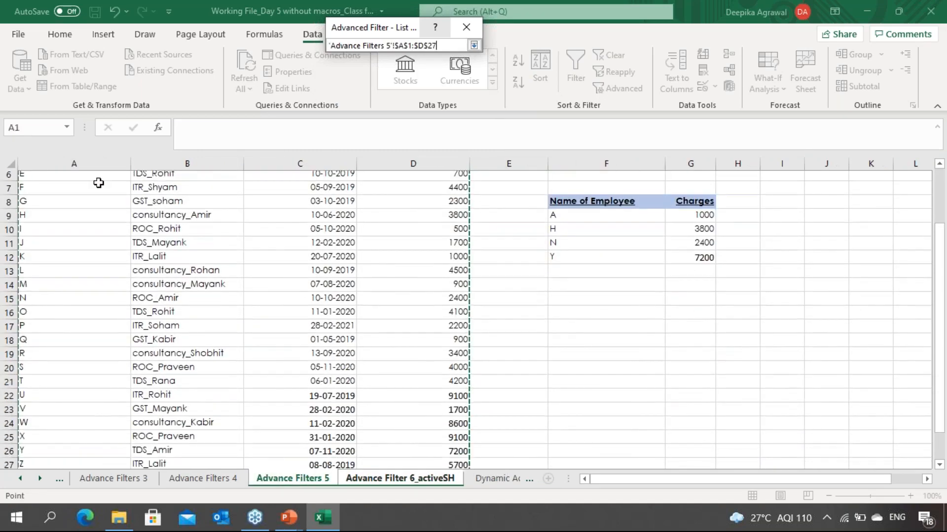
{"action": "key", "text": "Return"}
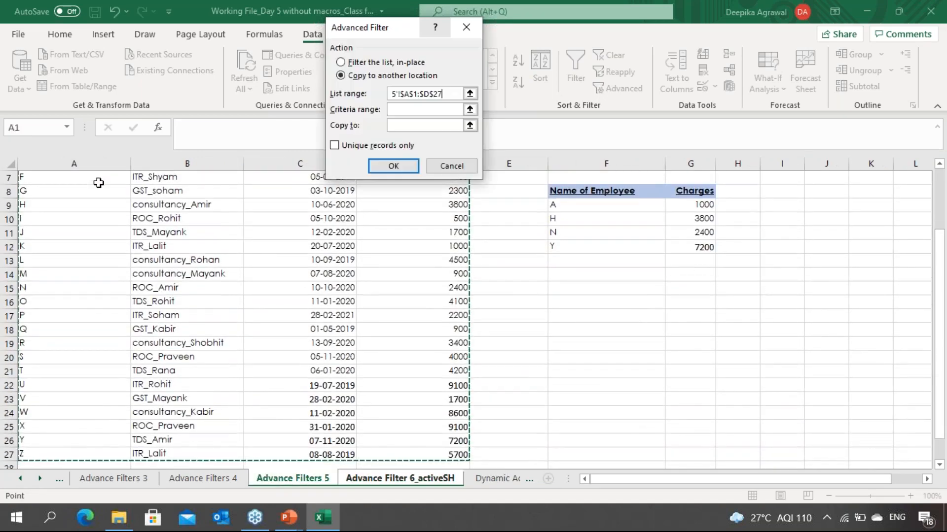
Step: Set the criteria range to the Kind of Service criterion cells F1:F2 on the Advance Filters 5 sheet
{"action": "left_click", "coordinate": [469, 109]}
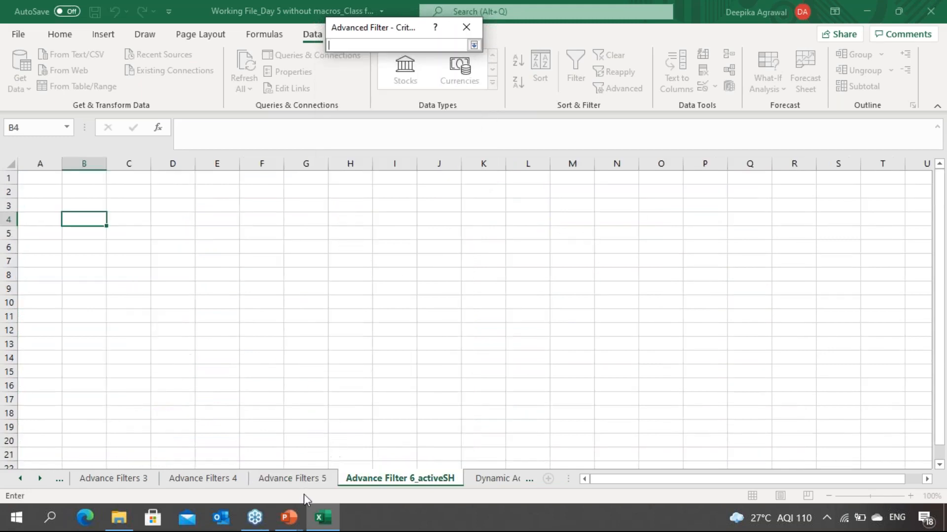
{"action": "left_click", "coordinate": [296, 480]}
{"action": "left_click", "coordinate": [578, 247]}
{"action": "key", "text": "Up"}
{"action": "key", "text": "Up"}
{"action": "key", "text": "Up"}
{"action": "key", "text": "Up"}
{"action": "key", "text": "Up"}
{"action": "key", "text": "Up"}
{"action": "key", "text": "Up"}
{"action": "key", "text": "Up"}
{"action": "key", "text": "Up"}
{"action": "key", "text": "Up"}
{"action": "key", "text": "Up"}
{"action": "key", "text": "shift+Down"}
{"action": "key", "text": "Return"}
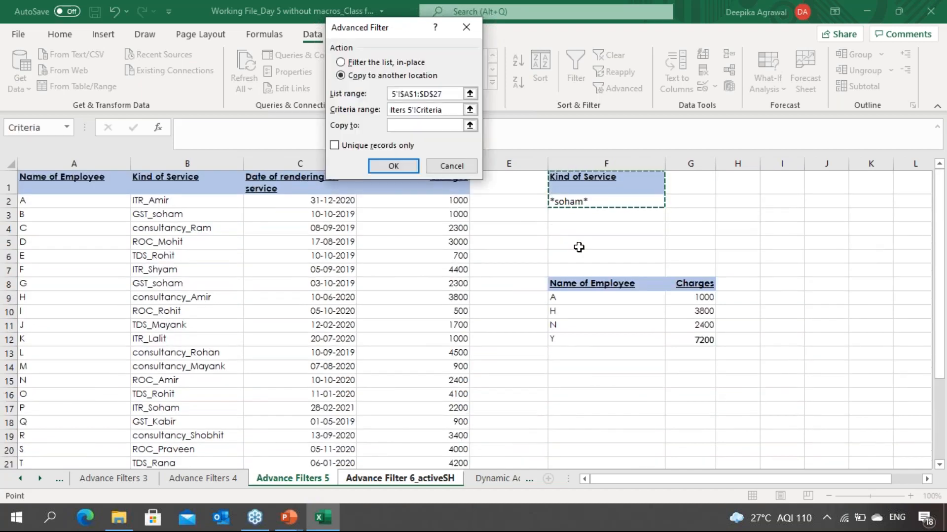
Step: Set the copy-to destination to B2 on the Advance Filter 6_activeSH sheet and run the filter
{"action": "left_click", "coordinate": [470, 125]}
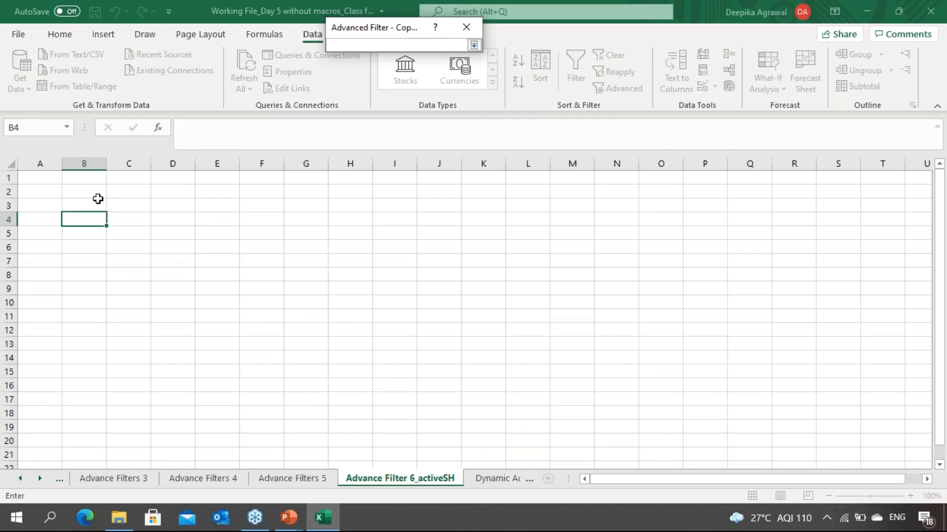
{"action": "left_click", "coordinate": [80, 193]}
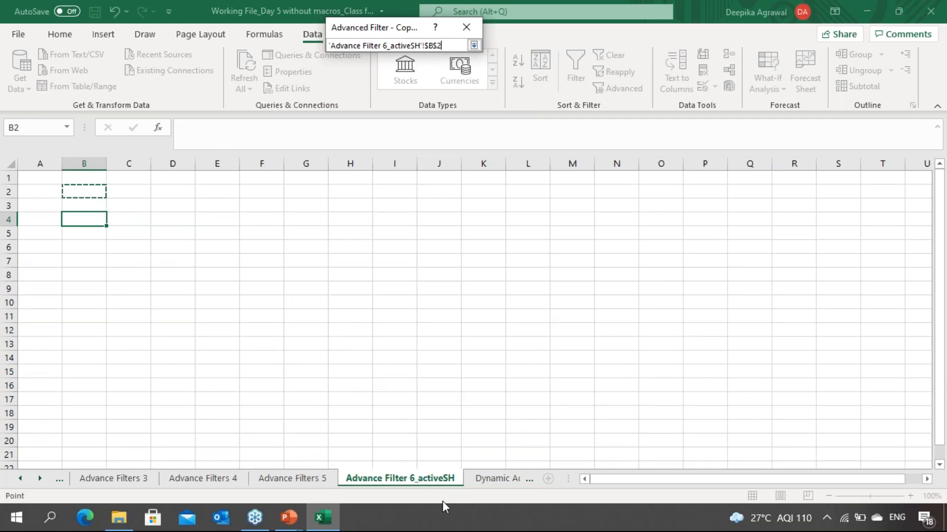
{"action": "key", "text": "Return"}
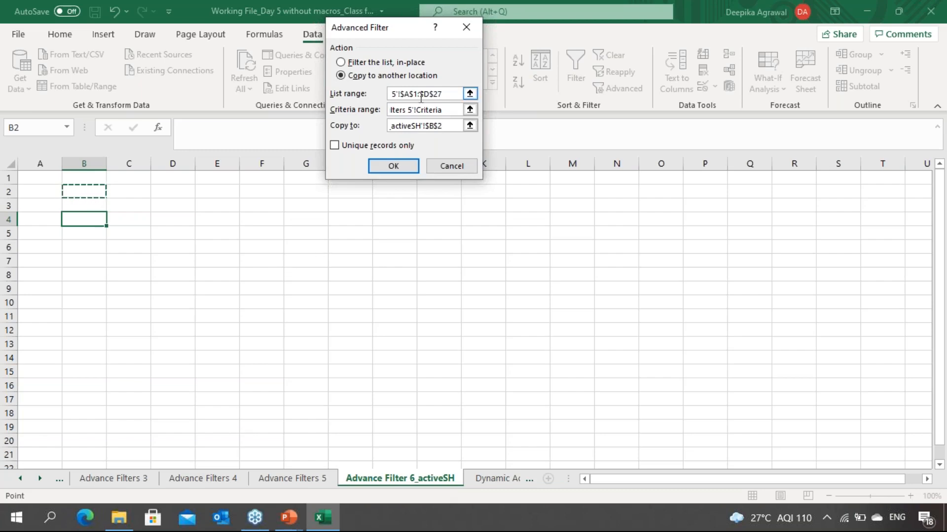
{"action": "left_click", "coordinate": [401, 165]}
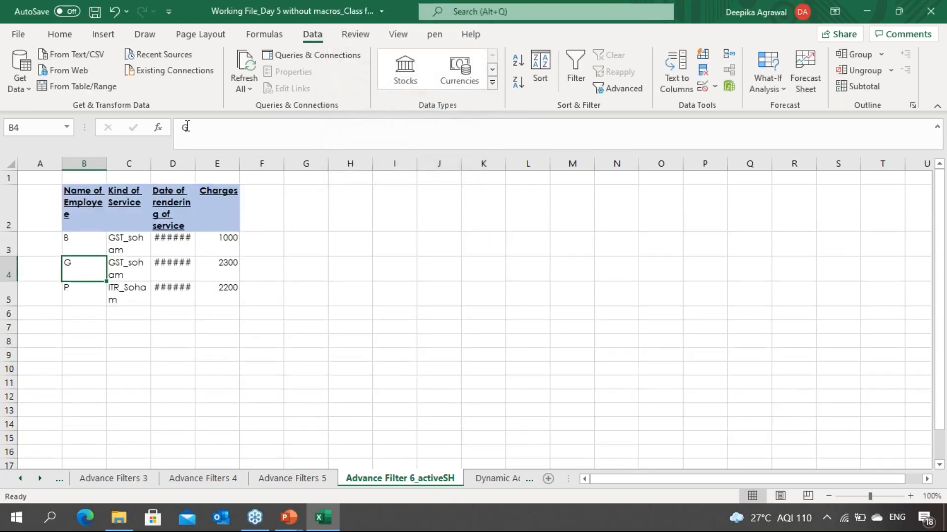
Step: Widen the result columns so the extracted service names and dates display fully
{"action": "double_click", "coordinate": [196, 162]}
{"action": "left_click_drag", "start_coordinate": [196, 238], "coordinate": [217, 165]}
{"action": "left_click", "coordinate": [185, 287]}
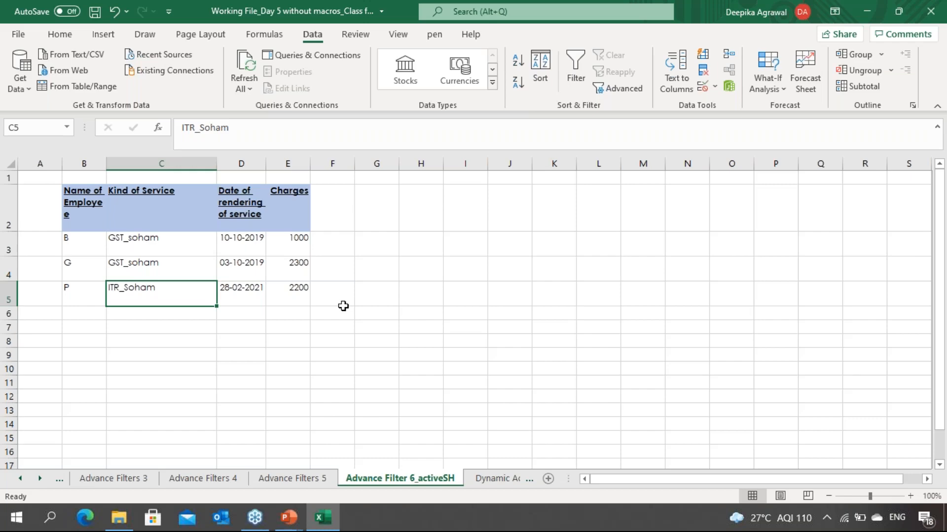
Step: Switch to the Dynamic Advance Filter sheet and examine its data, criteria cells and output area
{"action": "key", "text": "ctrl+Page_Down"}
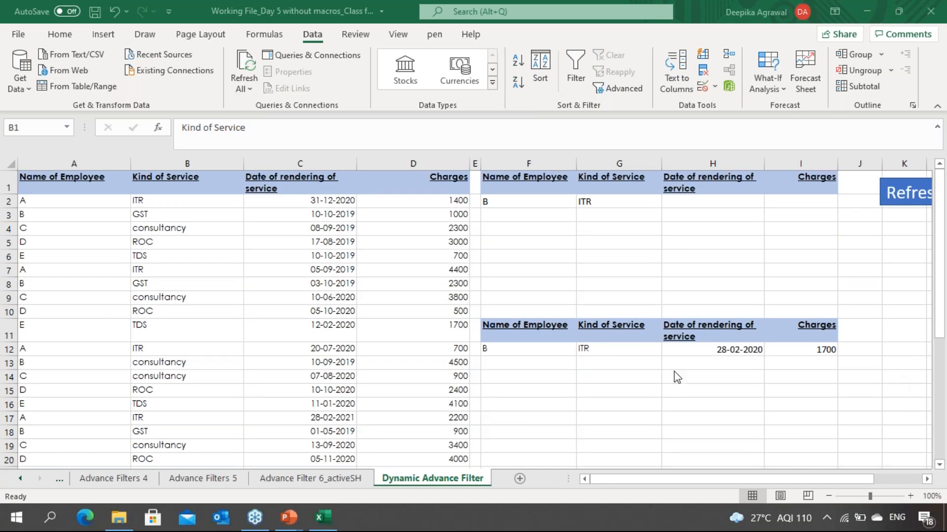
{"action": "left_click", "coordinate": [522, 311]}
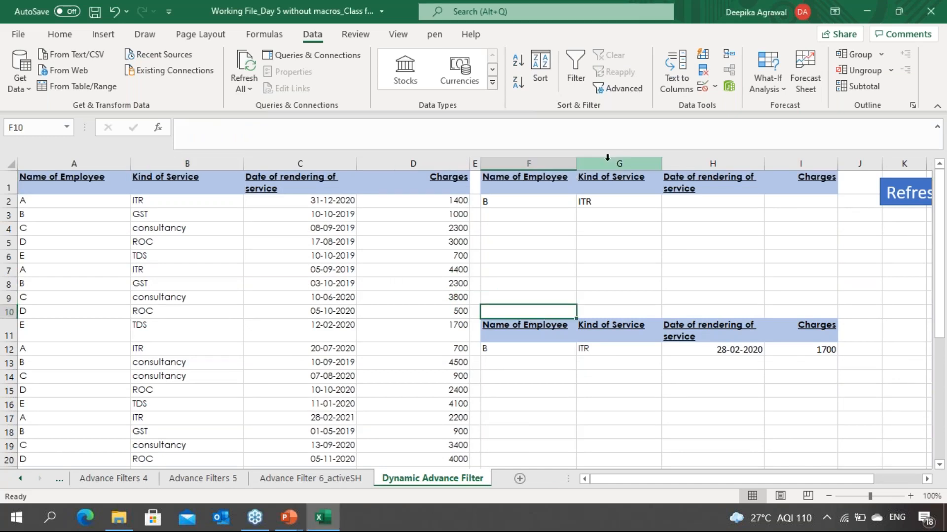
{"action": "left_click", "coordinate": [640, 247]}
{"action": "left_click", "coordinate": [386, 329]}
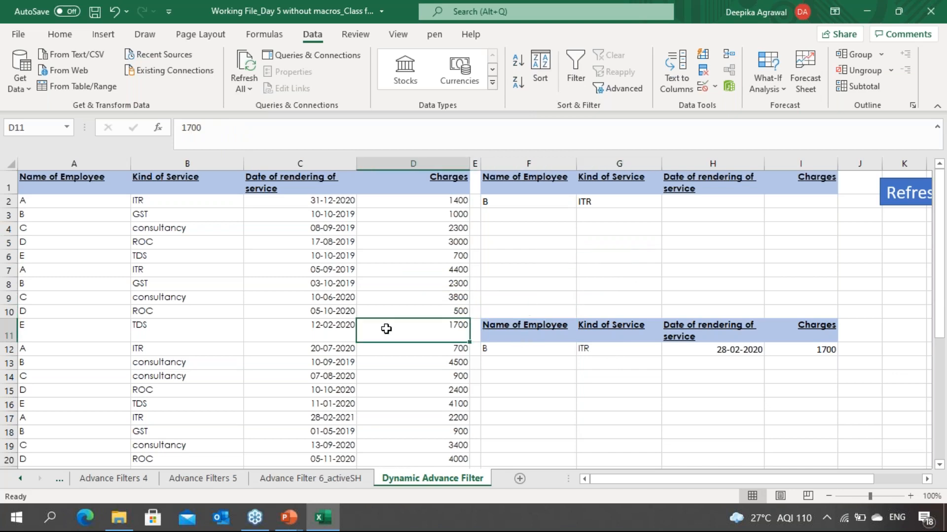
{"action": "key", "text": "Up"}
{"action": "key", "text": "Up"}
{"action": "key", "text": "Up"}
{"action": "key", "text": "Up"}
{"action": "key", "text": "Up"}
{"action": "key", "text": "Up"}
{"action": "key", "text": "Up"}
{"action": "key", "text": "Up"}
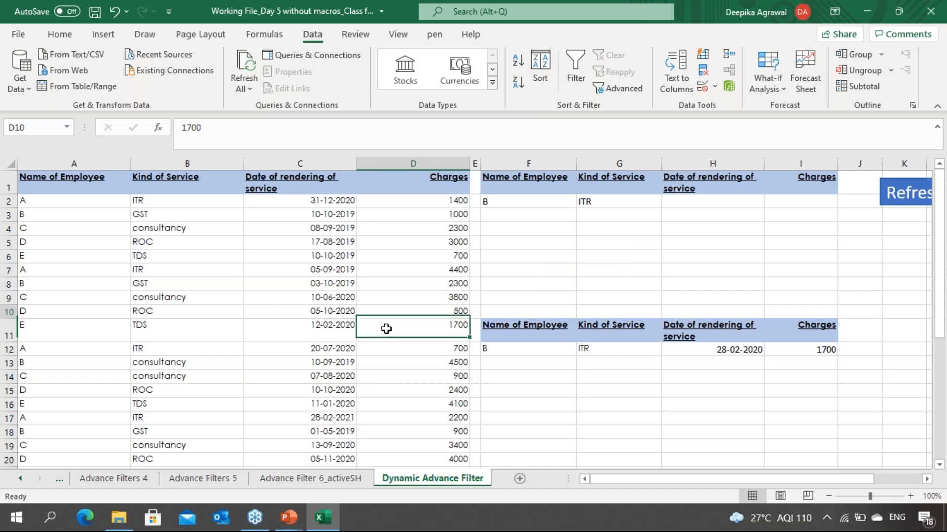
{"action": "key", "text": "Right"}
{"action": "key", "text": "Up"}
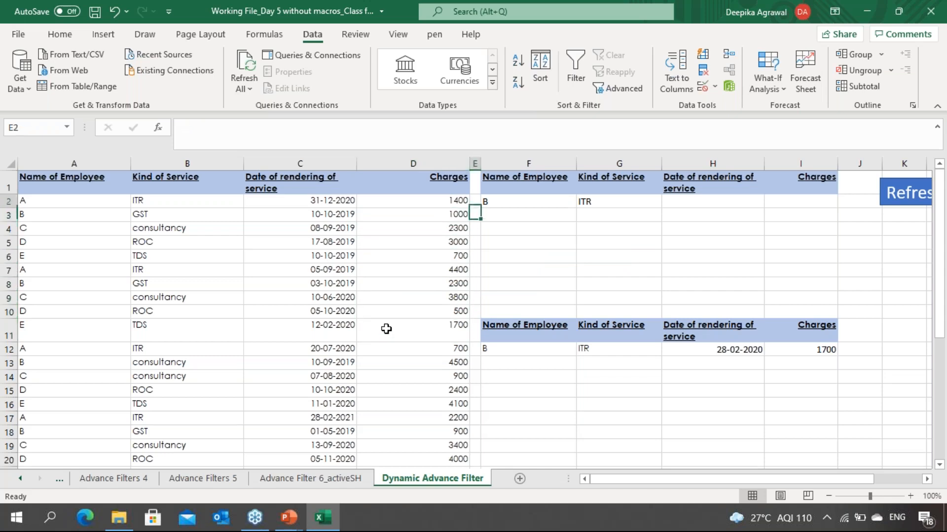
{"action": "key", "text": "Right"}
{"action": "key", "text": "Right"}
{"action": "key", "text": "Right"}
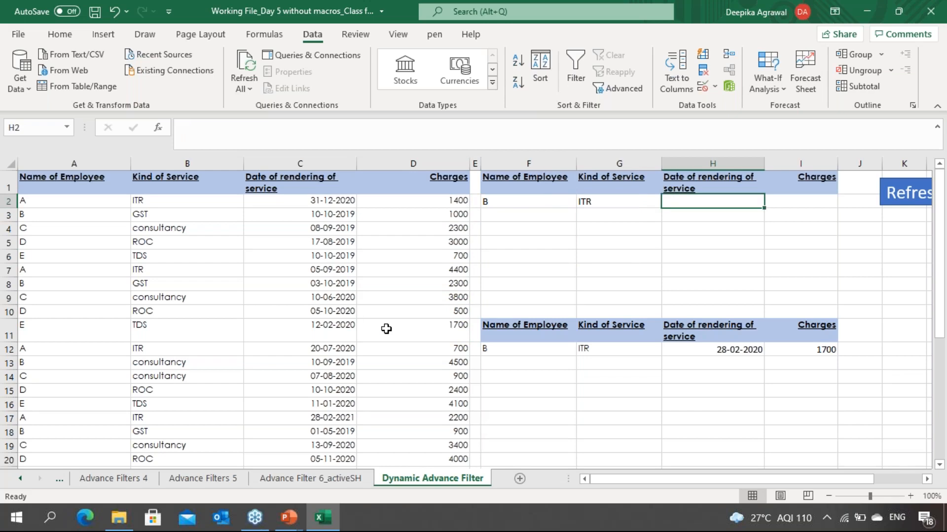
{"action": "key", "text": "Left"}
{"action": "key", "text": "Left"}
{"action": "key", "text": "Right"}
{"action": "key", "text": "Right"}
{"action": "key", "text": "Down"}
{"action": "key", "text": "Down"}
{"action": "key", "text": "Down"}
{"action": "key", "text": "Down"}
{"action": "key", "text": "Down"}
{"action": "key", "text": "Down"}
{"action": "key", "text": "Down"}
{"action": "key", "text": "Down"}
{"action": "key", "text": "Down"}
{"action": "key", "text": "Down"}
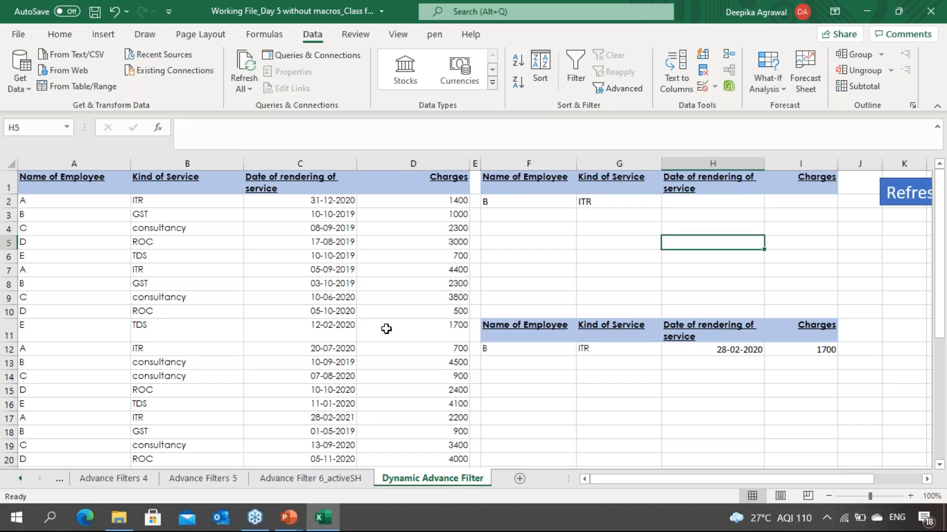
{"action": "key", "text": "Left"}
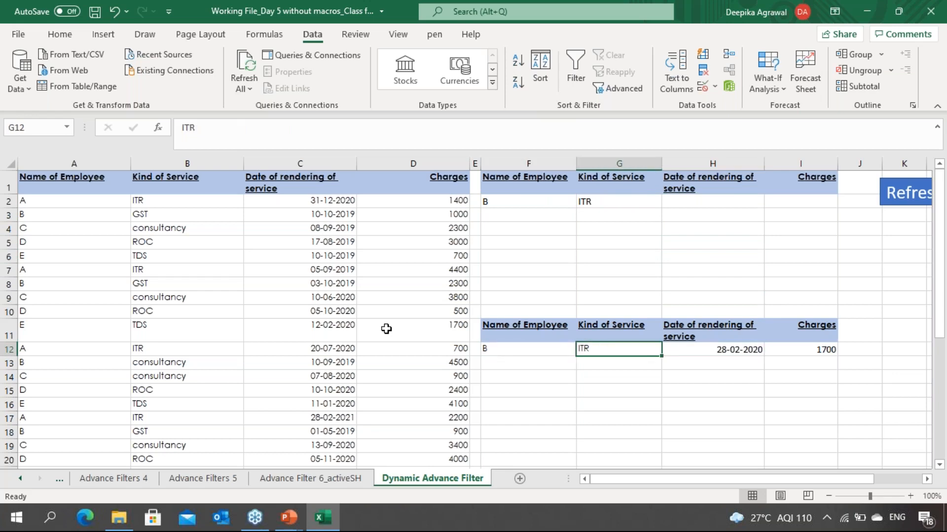
{"action": "key", "text": "Right"}
{"action": "key", "text": "Up"}
{"action": "key", "text": "Up"}
{"action": "key", "text": "Up"}
{"action": "key", "text": "Up"}
{"action": "key", "text": "Up"}
{"action": "key", "text": "Up"}
{"action": "key", "text": "Up"}
{"action": "key", "text": "Up"}
{"action": "key", "text": "Up"}
{"action": "key", "text": "Up"}
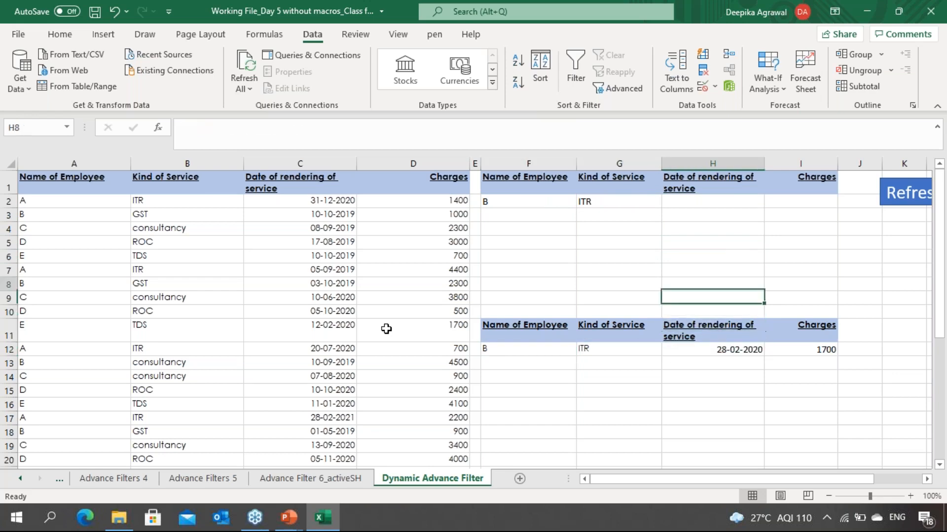
{"action": "key", "text": "Left"}
{"action": "key", "text": "Left"}
Step: Pick D as Name of Employee and ROC as Kind of Service in the criteria dropdowns
{"action": "key", "text": "alt+Down"}
{"action": "key", "text": "Down"}
{"action": "key", "text": "Down"}
{"action": "key", "text": "Return"}
{"action": "key", "text": "Right"}
{"action": "key", "text": "alt+Down"}
{"action": "key", "text": "Down"}
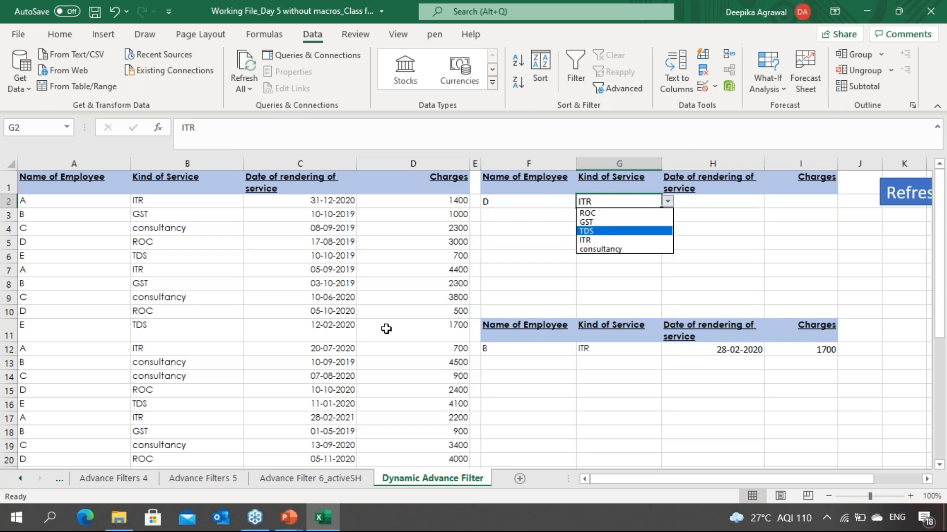
{"action": "key", "text": "Up"}
{"action": "key", "text": "Up"}
{"action": "key", "text": "Return"}
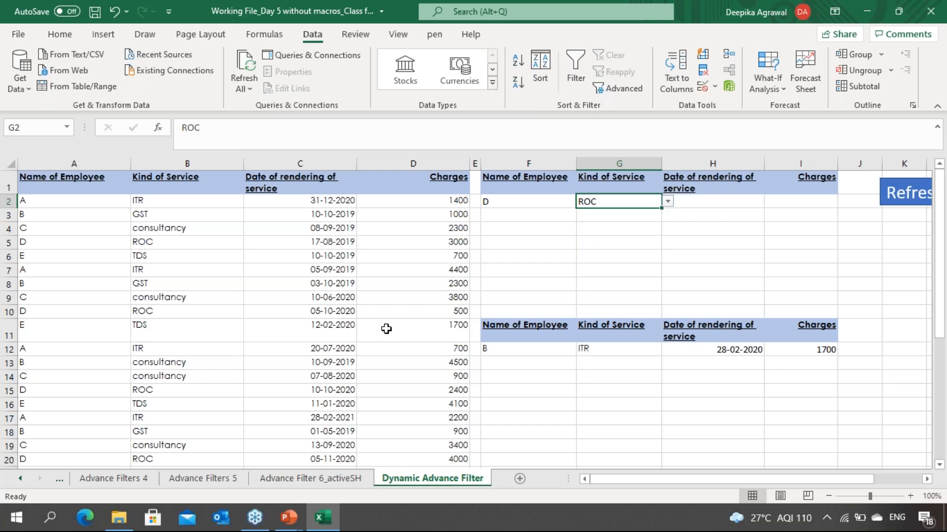
Step: Try to run the Refresh macro button to update the filtered results
{"action": "key", "text": "Right"}
{"action": "key", "text": "Right"}
{"action": "key", "text": "Right"}
{"action": "key", "text": "Right"}
{"action": "key", "text": "Left"}
{"action": "key", "text": "Left"}
{"action": "key", "text": "Left"}
{"action": "key", "text": "Left"}
{"action": "key", "text": "Left"}
{"action": "key", "text": "Left"}
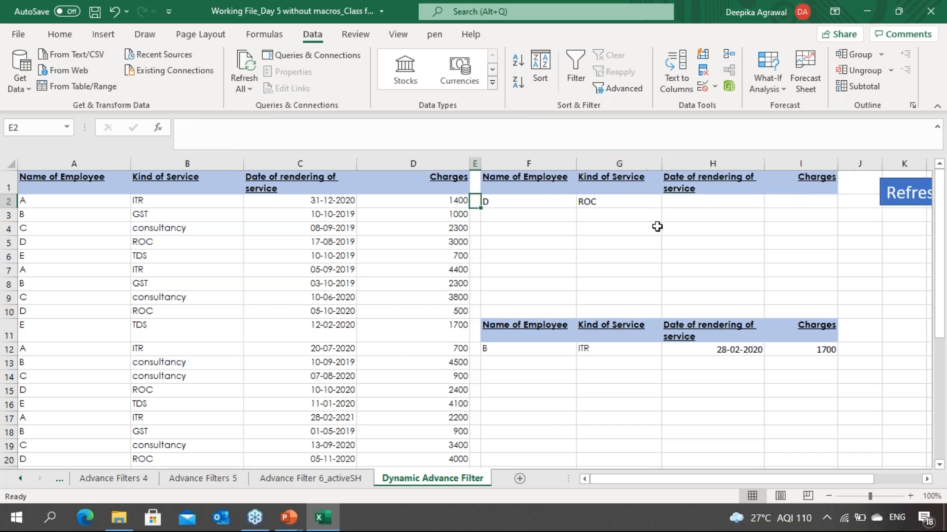
{"action": "left_click", "coordinate": [917, 192]}
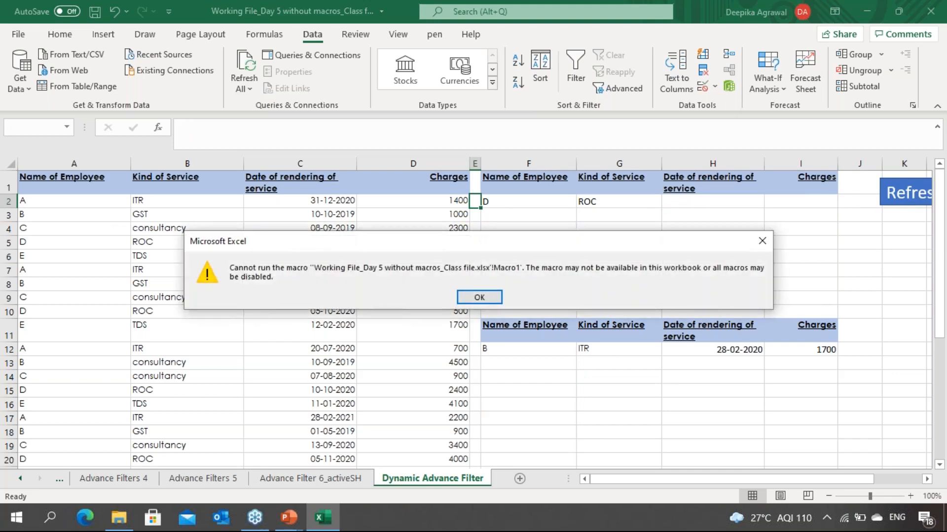
{"action": "left_click", "coordinate": [479, 296]}
{"action": "left_click", "coordinate": [657, 279]}
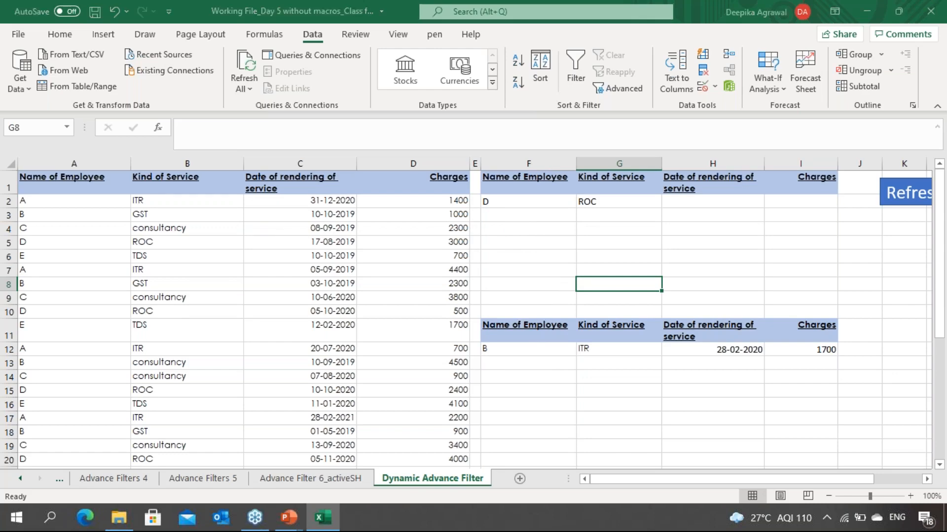
Step: Save the workbook as an Excel Macro-Enabled Workbook
{"action": "key", "text": "F12"}
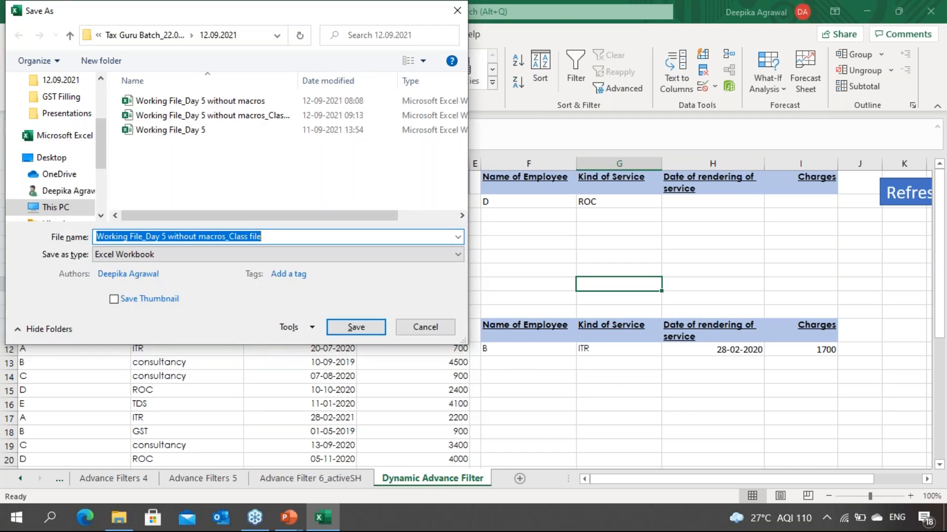
{"action": "left_click", "coordinate": [230, 261]}
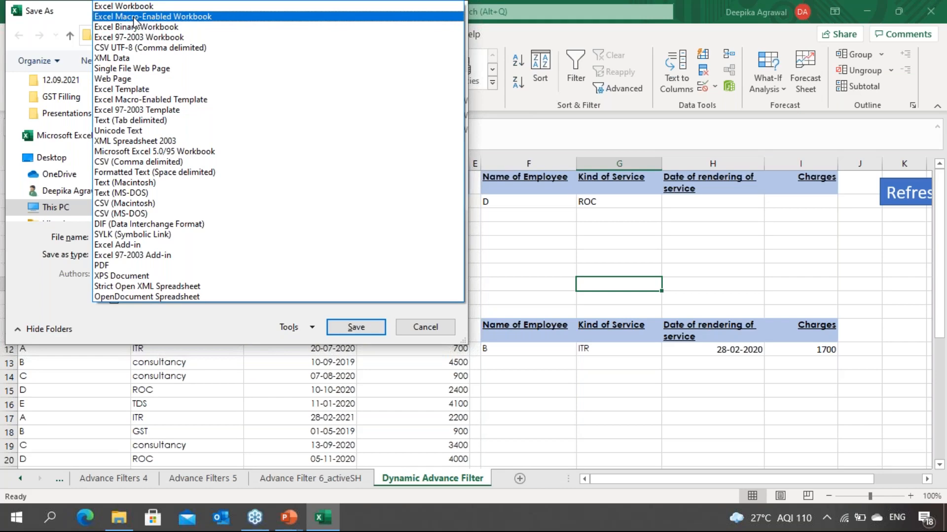
{"action": "left_click", "coordinate": [134, 17]}
{"action": "key", "text": "Return"}
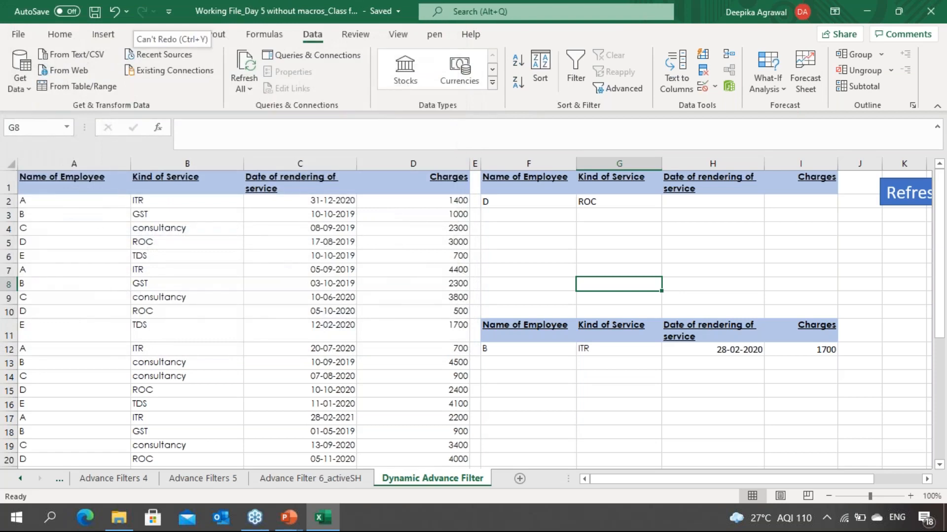
Step: Try the Refresh macro button again in the macro-enabled workbook
{"action": "left_click", "coordinate": [909, 200]}
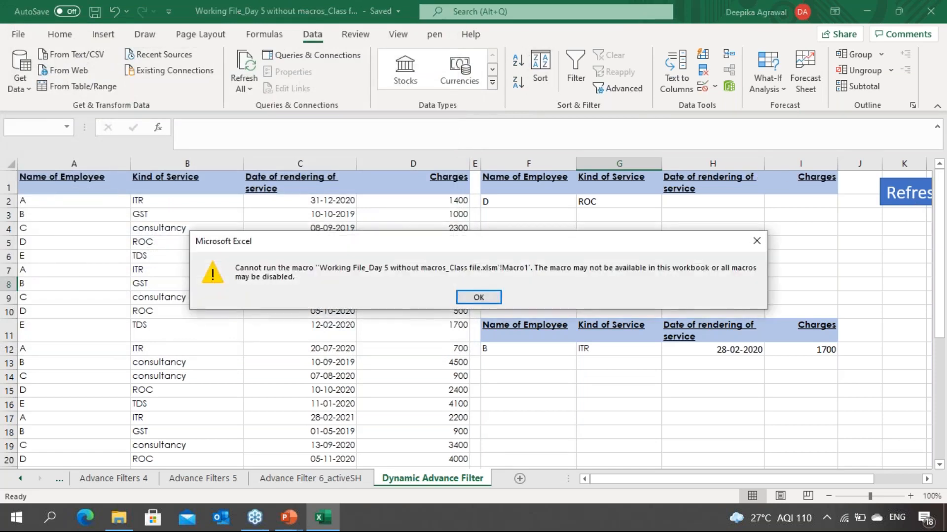
{"action": "key", "text": "Return"}
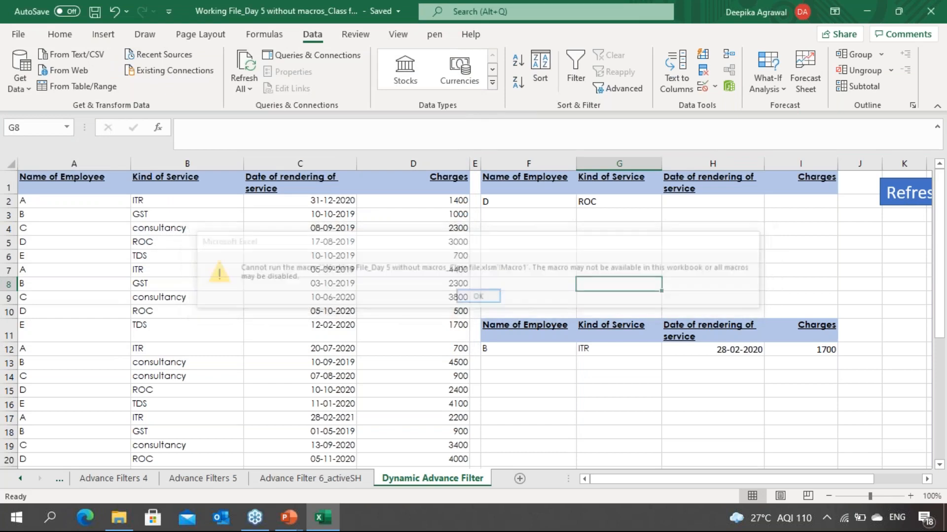
{"action": "key", "text": "Return"}
{"action": "left_click", "coordinate": [794, 276]}
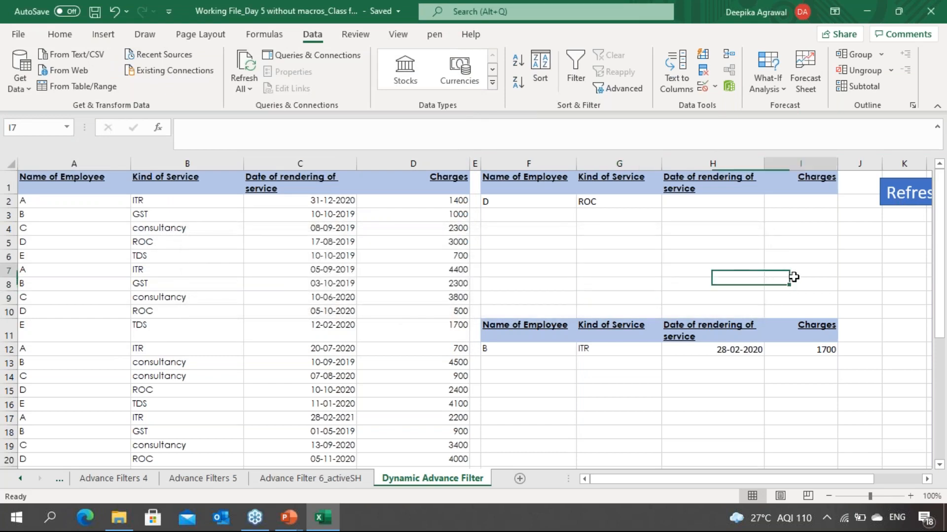
{"action": "left_click", "coordinate": [906, 192]}
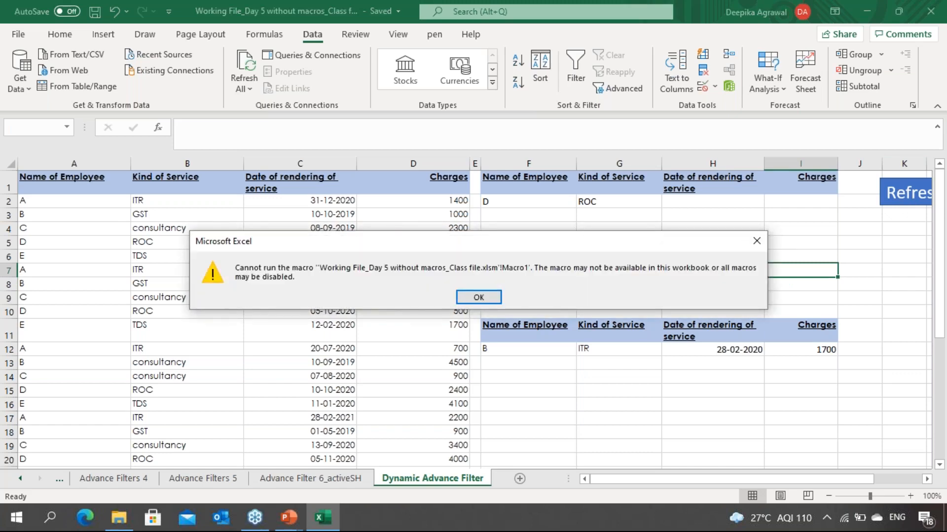
{"action": "left_click", "coordinate": [757, 241]}
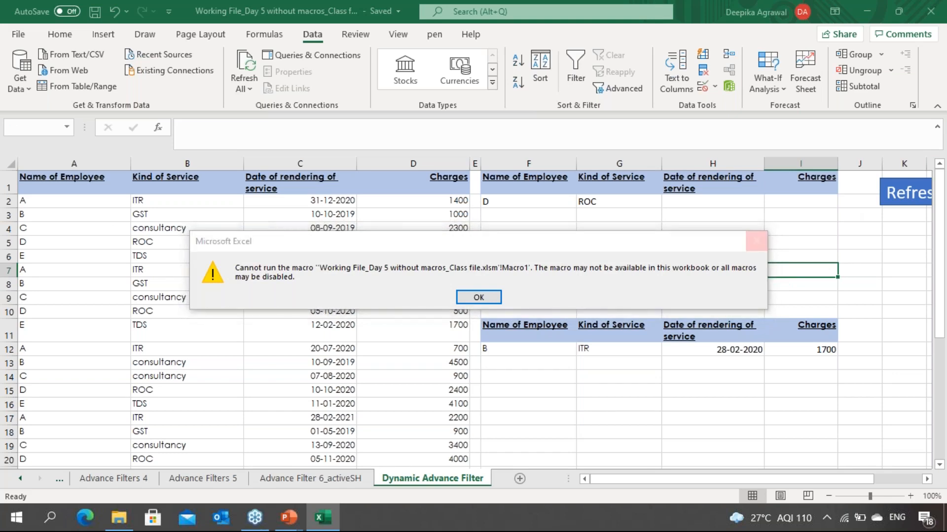
{"action": "left_click", "coordinate": [546, 244]}
Step: Close the Excel workbook
{"action": "left_click", "coordinate": [528, 348]}
{"action": "left_click", "coordinate": [570, 298]}
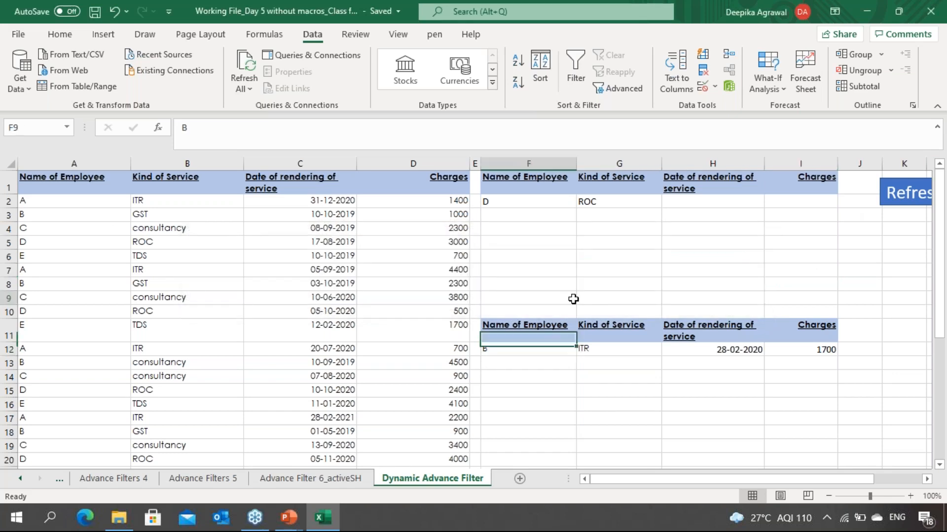
{"action": "left_click", "coordinate": [734, 335]}
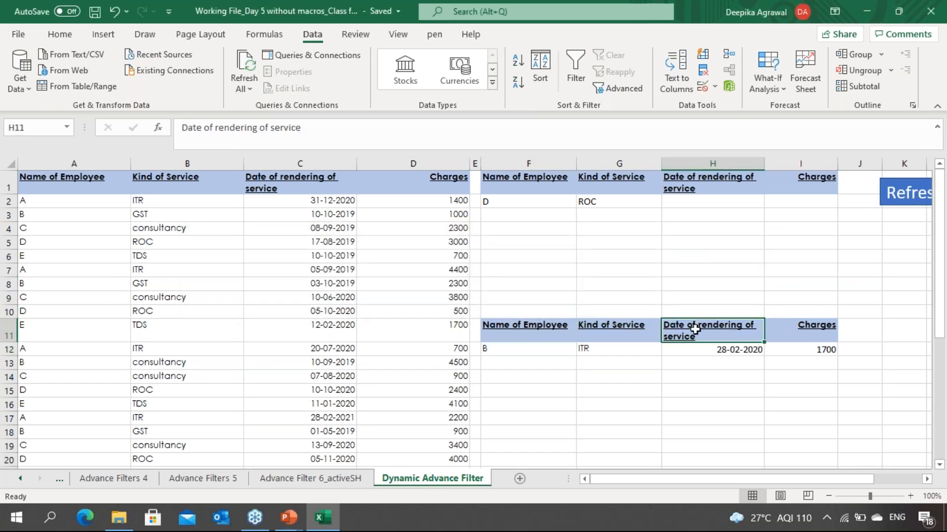
{"action": "left_click", "coordinate": [570, 332]}
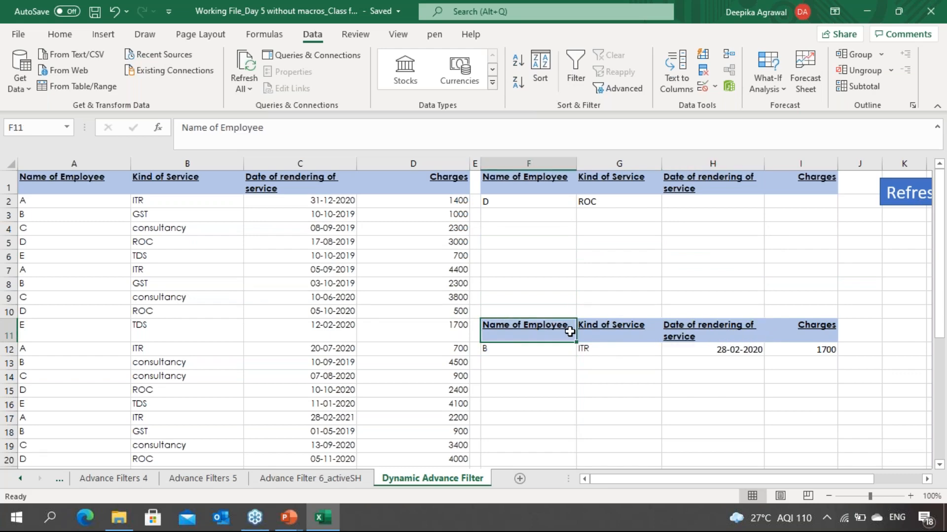
{"action": "left_click", "coordinate": [930, 12]}
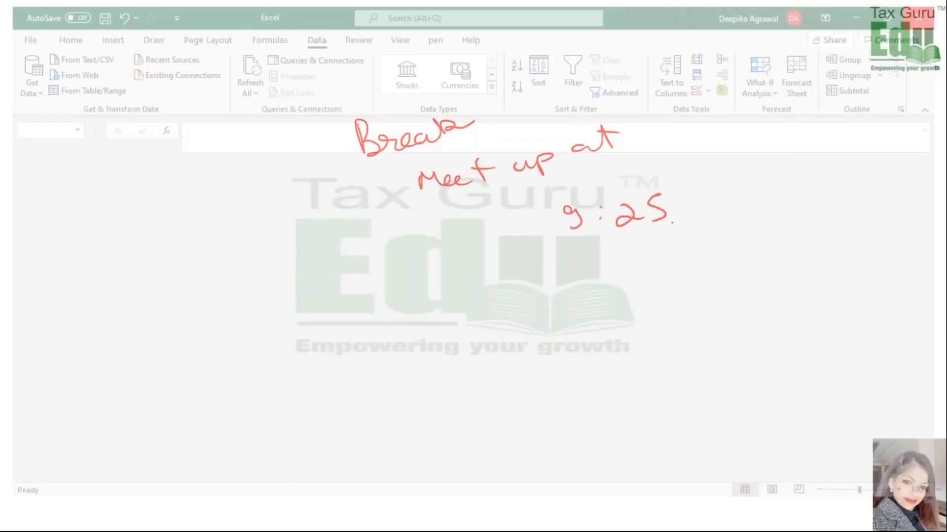
Step: Open the workbook 'Working File_Day 5 without macros_Class file' from the 12.09.2021 folder on Local Disk (E:)
{"action": "mouse_move", "coordinate": [437, 524]}
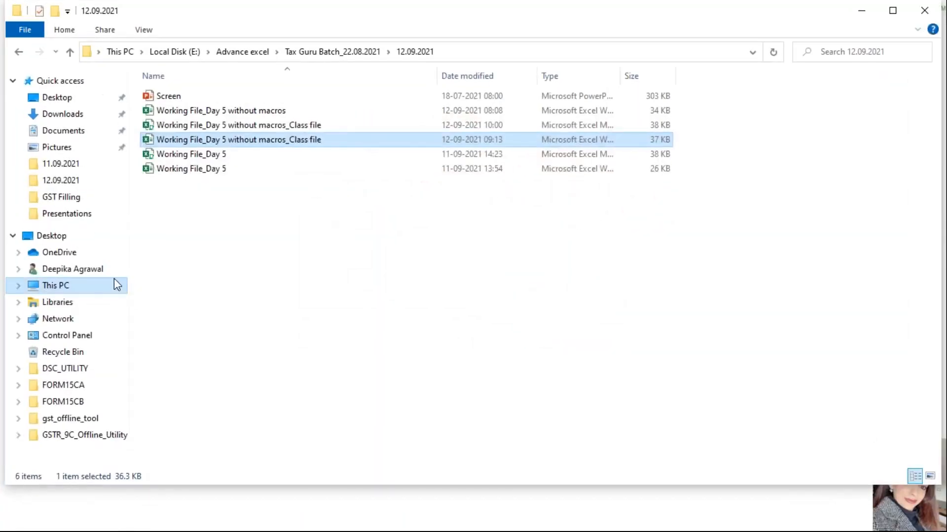
{"action": "left_click", "coordinate": [114, 279]}
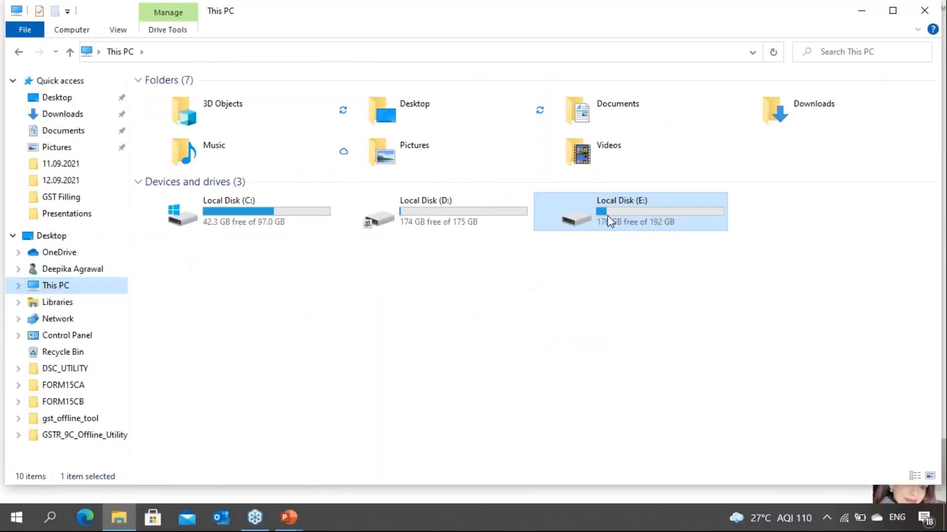
{"action": "double_click", "coordinate": [609, 217]}
{"action": "left_click", "coordinate": [264, 207]}
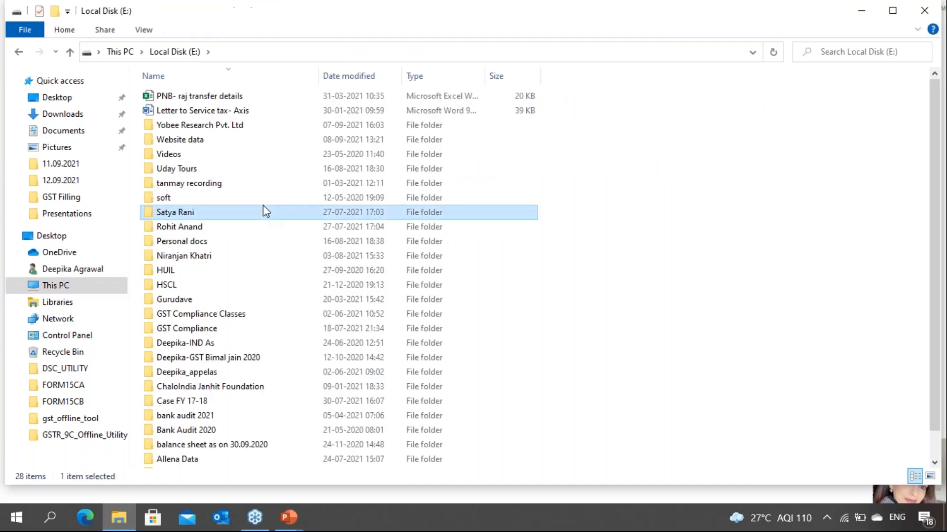
{"action": "key", "text": "r"}
{"action": "key", "text": "h"}
{"action": "key", "text": "c"}
{"action": "key", "text": "a"}
{"action": "key", "text": "a"}
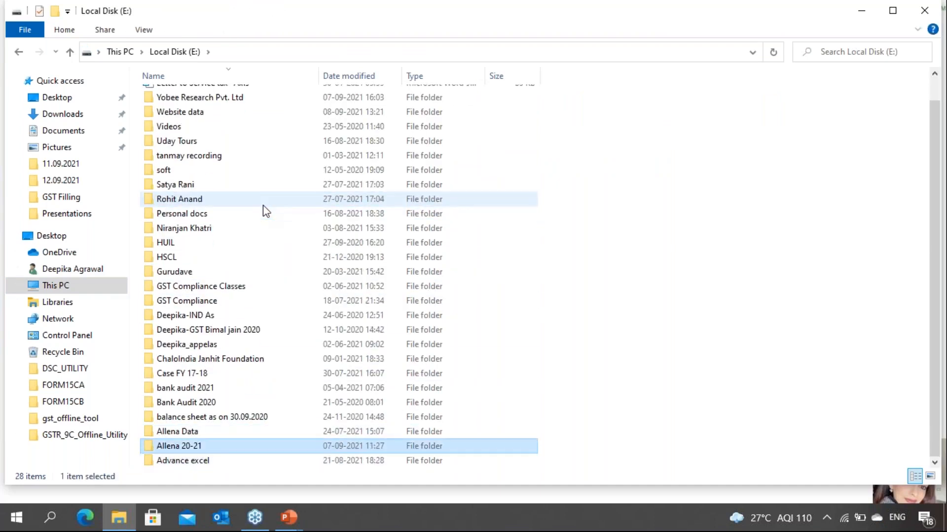
{"action": "key", "text": "a"}
{"action": "key", "text": "Return"}
{"action": "key", "text": "a"}
{"action": "key", "text": "p"}
{"action": "key", "text": "t"}
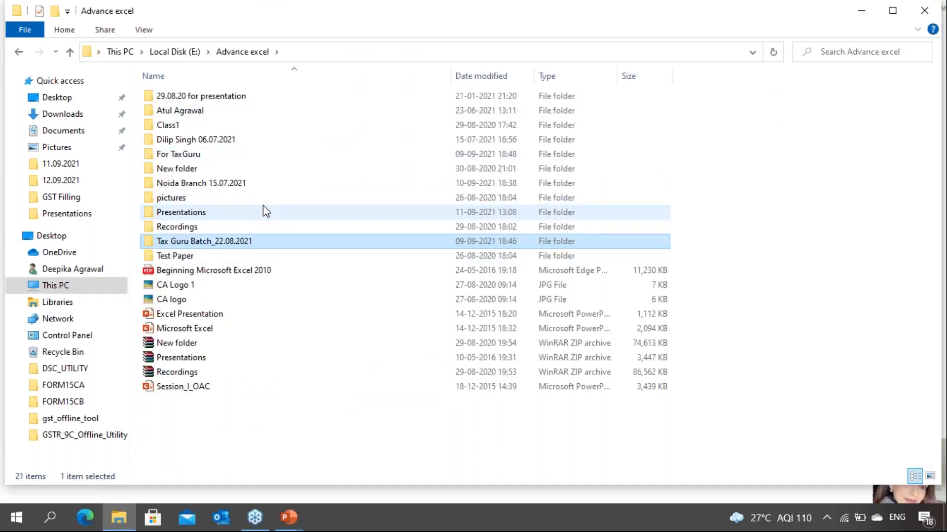
{"action": "key", "text": "Return"}
{"action": "key", "text": "0"}
{"action": "key", "text": "1"}
{"action": "key", "text": "2"}
{"action": "key", "text": "2"}
{"action": "key", "text": "Up"}
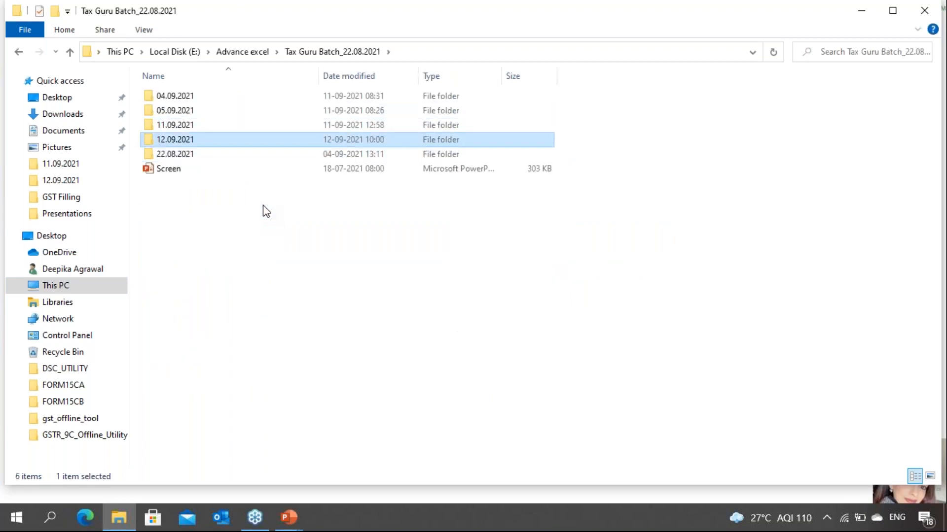
{"action": "key", "text": "Return"}
{"action": "key", "text": "w"}
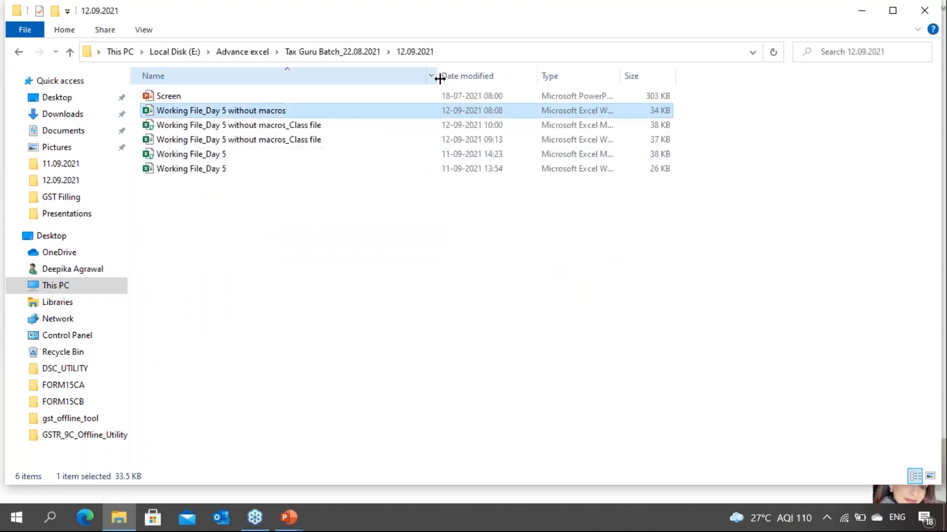
{"action": "left_click_drag", "start_coordinate": [440, 78], "coordinate": [477, 79]}
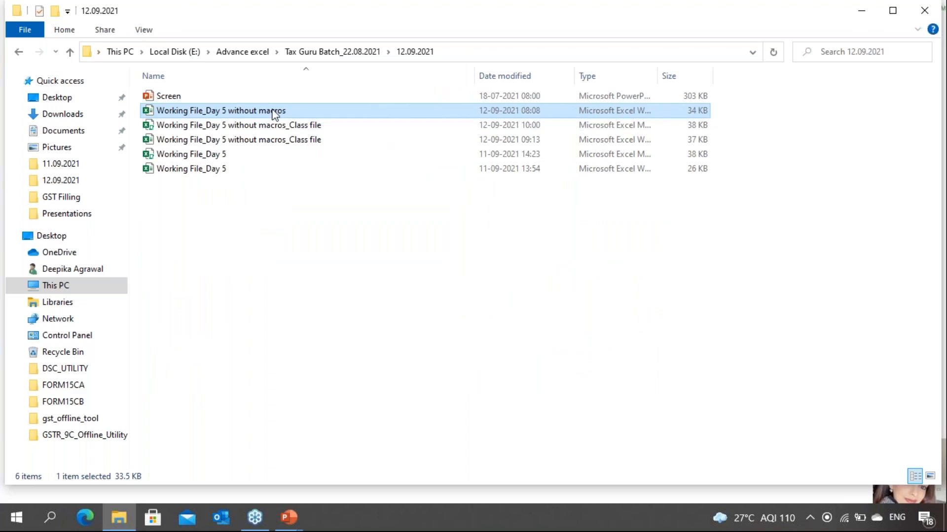
{"action": "left_click", "coordinate": [275, 129]}
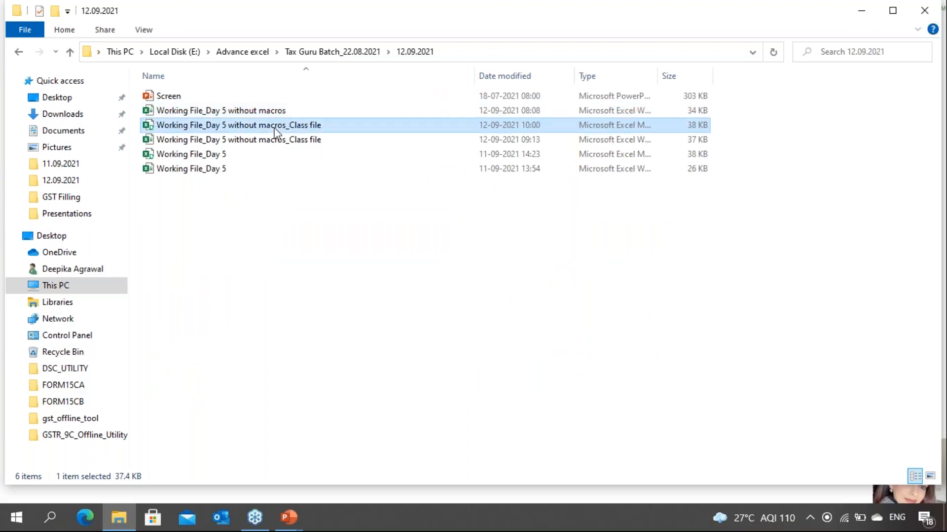
{"action": "double_click", "coordinate": [275, 127]}
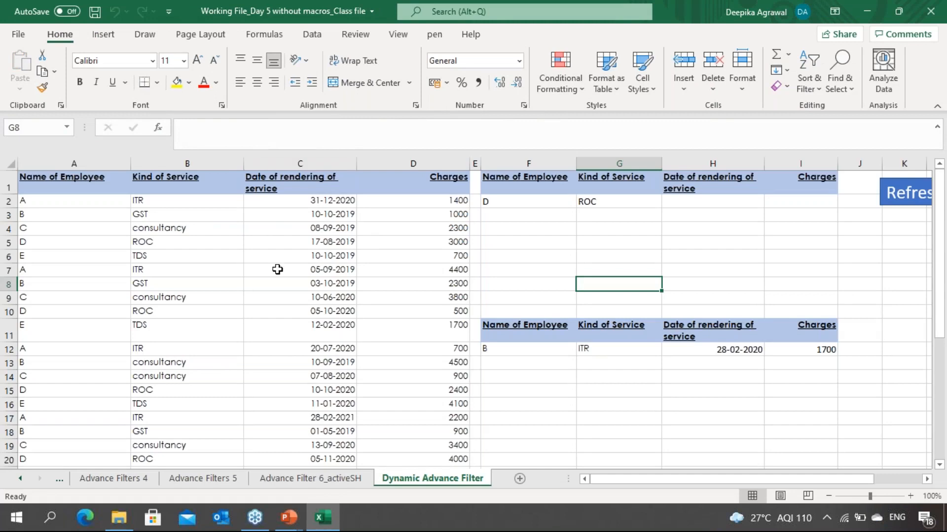
{"action": "left_click", "coordinate": [276, 269]}
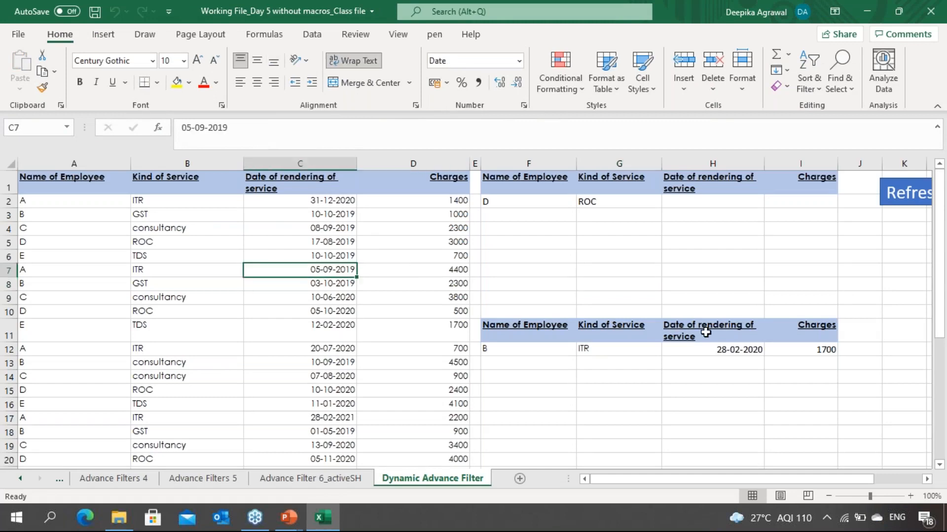
Step: Try to run the Refresh macro button on the Dynamic Advance Filter sheet
{"action": "left_click", "coordinate": [706, 333]}
{"action": "left_click", "coordinate": [907, 197]}
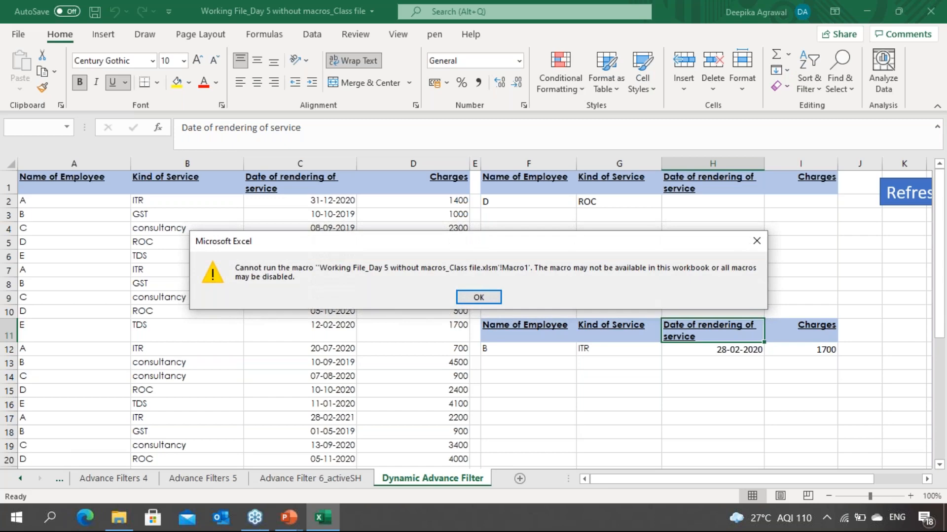
{"action": "key", "text": "Return"}
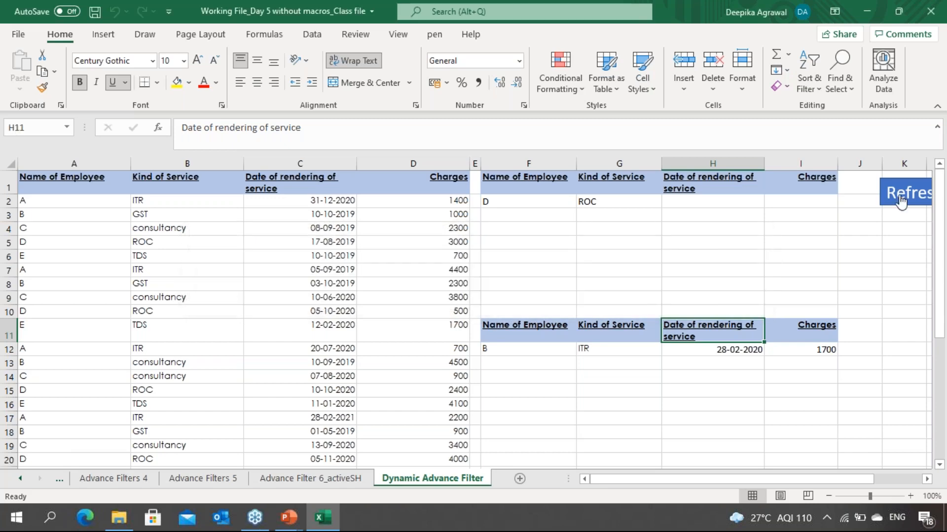
Step: Browse the Advanced and General pages of Excel Options without changing anything
{"action": "left_click", "coordinate": [18, 35]}
{"action": "key", "text": "Escape"}
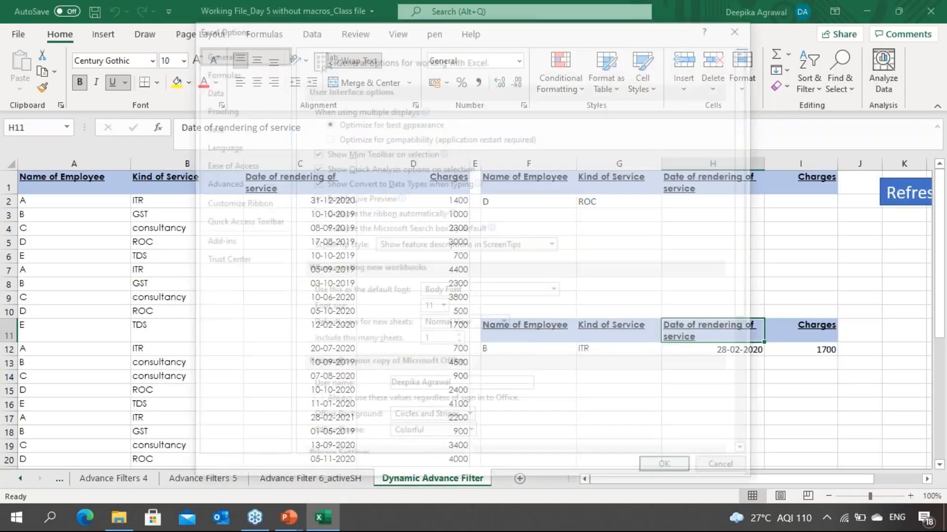
{"action": "left_click", "coordinate": [212, 183]}
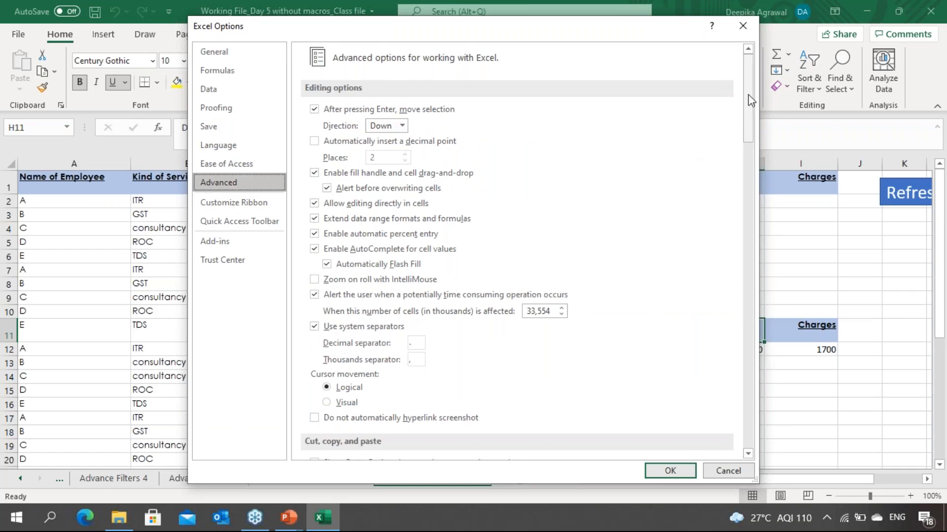
{"action": "left_click_drag", "start_coordinate": [751, 96], "coordinate": [798, 447]}
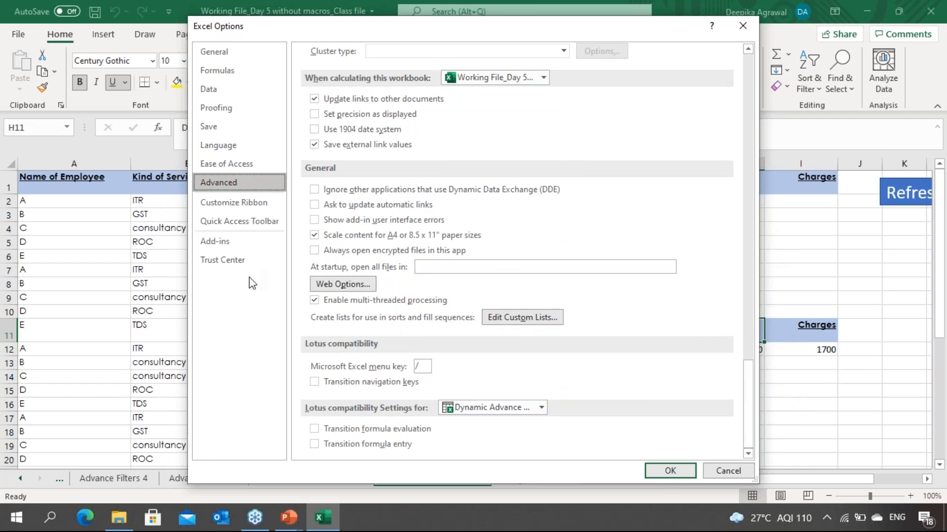
{"action": "left_click", "coordinate": [223, 51]}
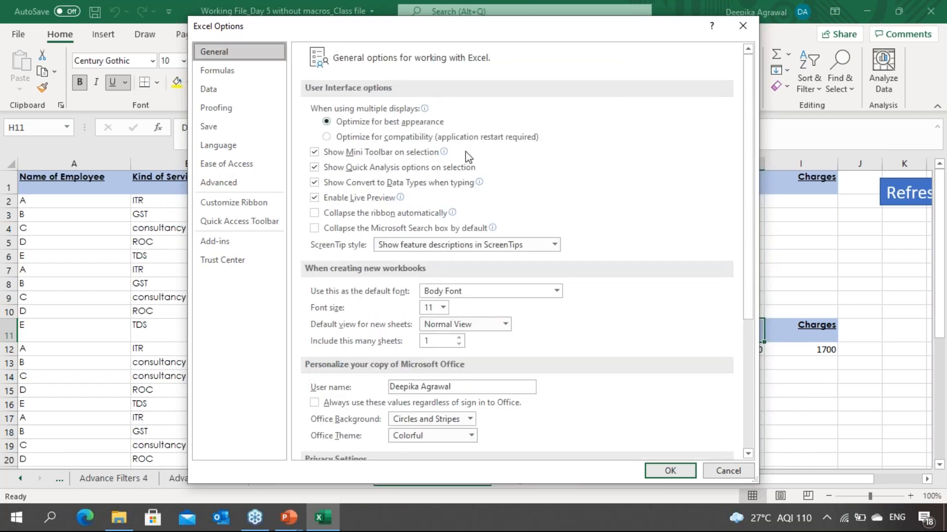
{"action": "left_click_drag", "start_coordinate": [748, 156], "coordinate": [756, 325]}
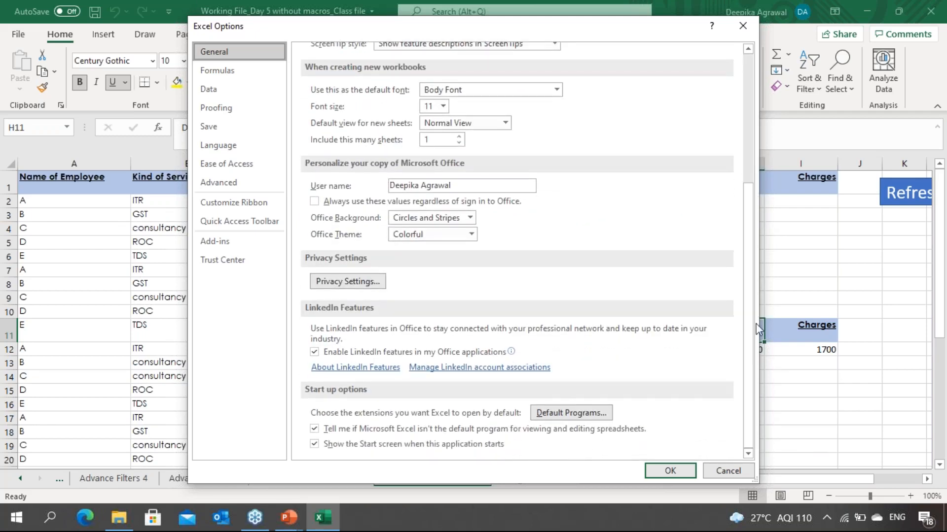
{"action": "key", "text": "Escape"}
{"action": "left_click", "coordinate": [558, 230]}
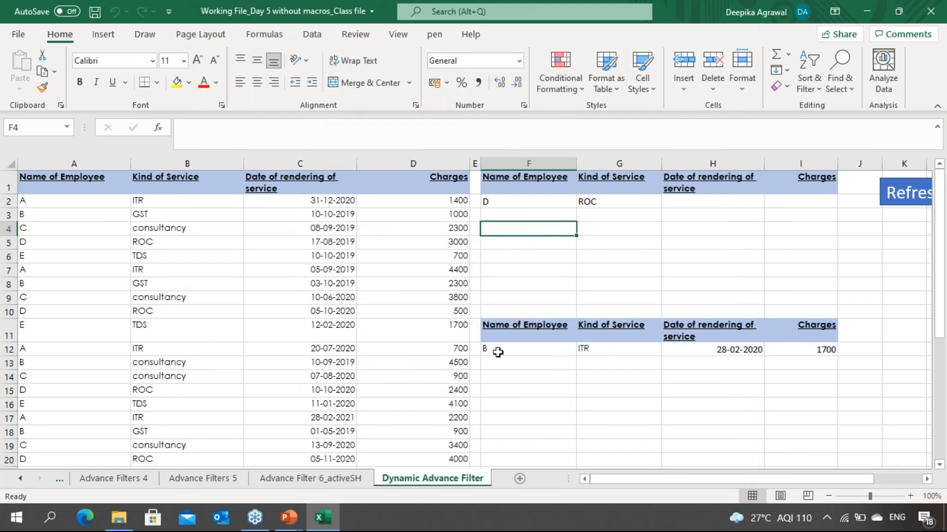
Step: Copy the whole employee data table from the Dynamic Advance Filter sheet onto a new sheet
{"action": "left_click", "coordinate": [400, 341]}
{"action": "key", "text": "Left"}
{"action": "key", "text": "Left"}
{"action": "key", "text": "Left"}
{"action": "key", "text": "Up"}
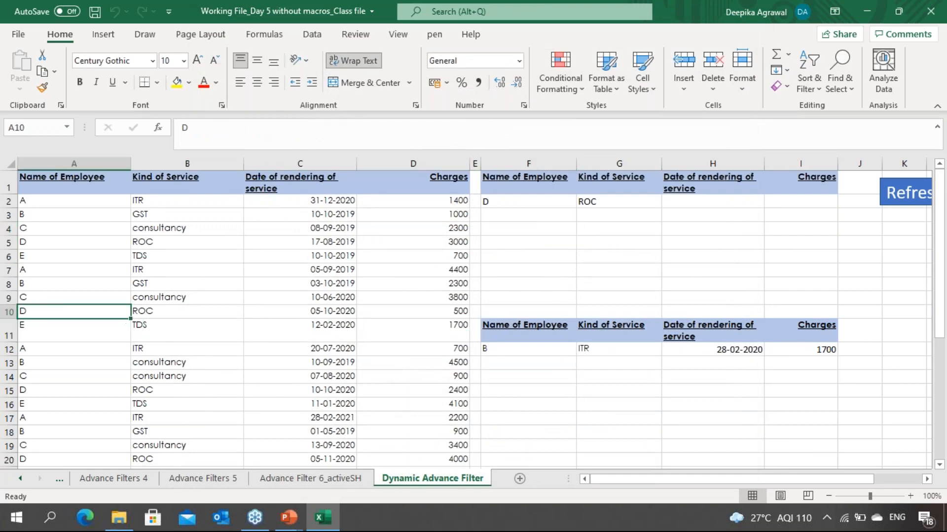
{"action": "key", "text": "ctrl+Up"}
{"action": "key", "text": "shift+Right"}
{"action": "key", "text": "shift+Right"}
{"action": "key", "text": "shift+Right"}
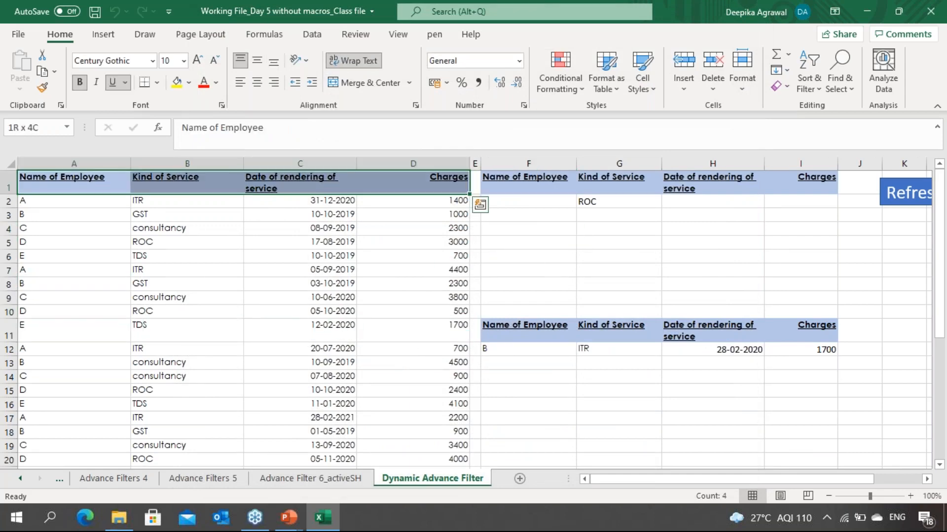
{"action": "key", "text": "ctrl+shift+Down"}
{"action": "key", "text": "ctrl+c"}
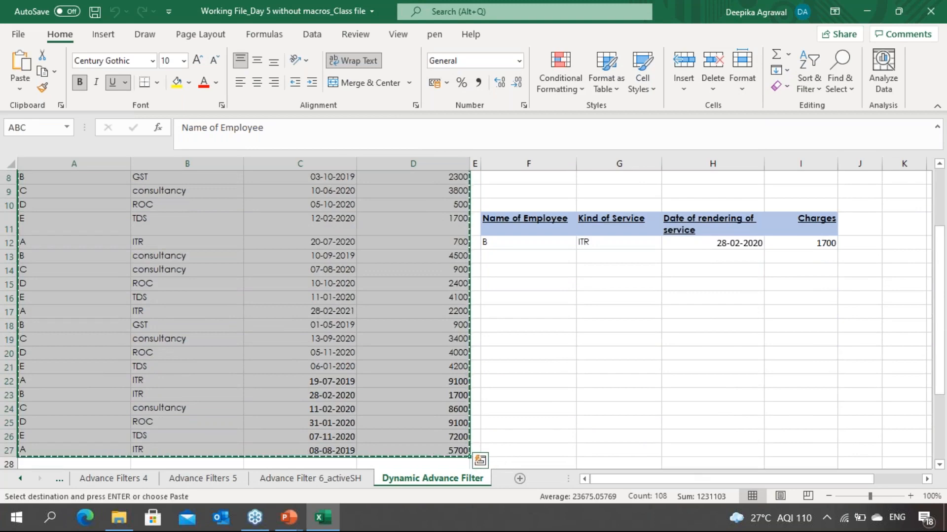
{"action": "left_click", "coordinate": [521, 478]}
{"action": "key", "text": "ctrl+v"}
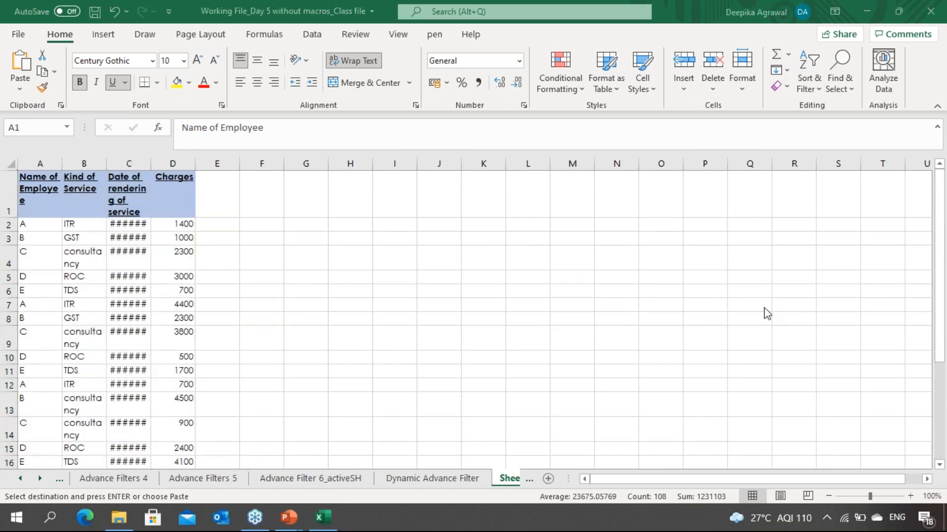
{"action": "key", "text": "ctrl+v"}
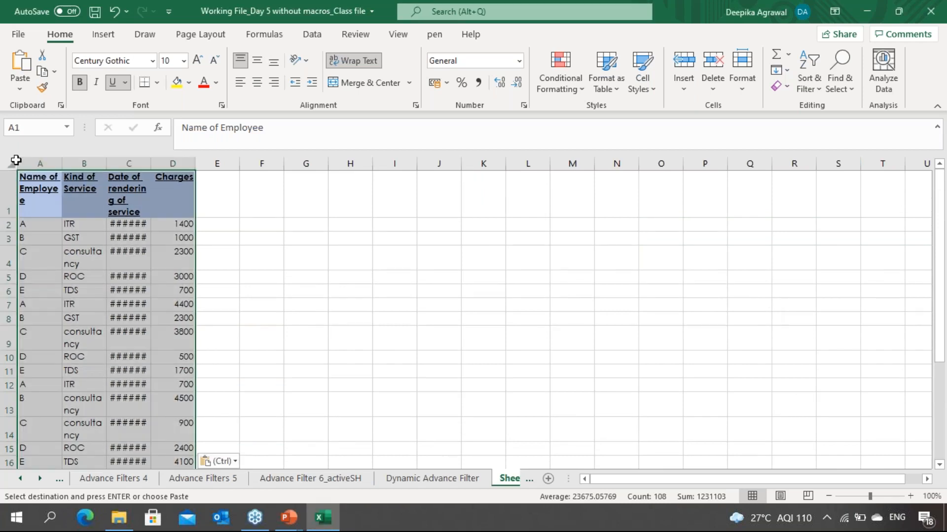
Step: Widen columns A to D on the new sheet so the data fits
{"action": "left_click", "coordinate": [16, 160]}
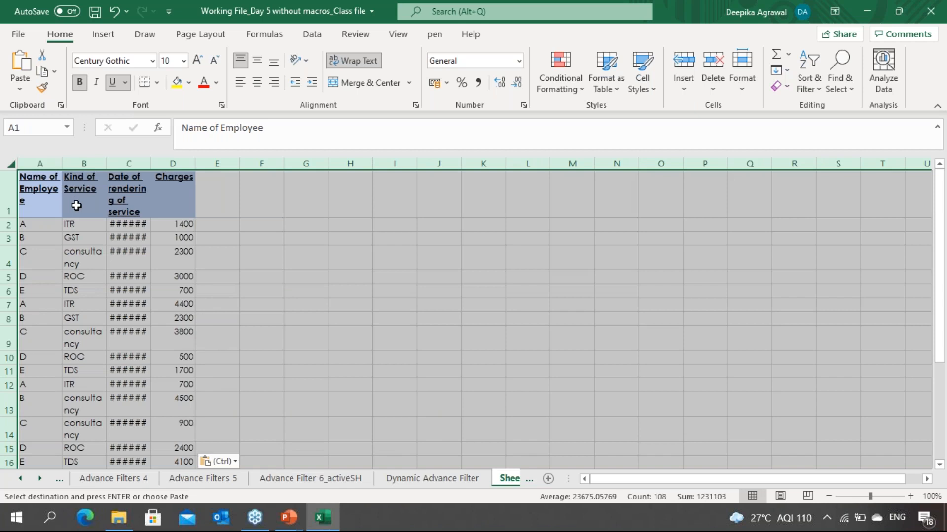
{"action": "left_click", "coordinate": [76, 206]}
{"action": "left_click_drag", "start_coordinate": [40, 163], "coordinate": [173, 163]}
{"action": "left_click_drag", "start_coordinate": [58, 168], "coordinate": [115, 167]}
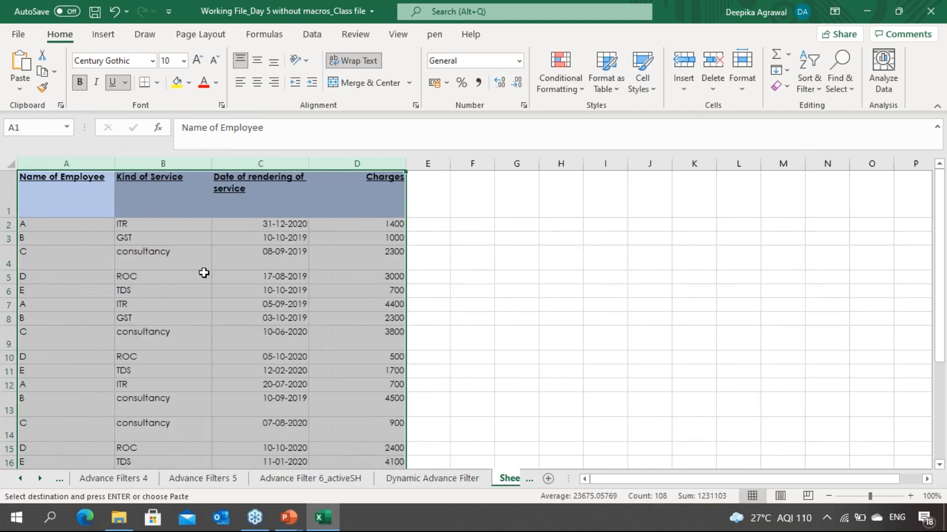
{"action": "left_click", "coordinate": [202, 273]}
Step: Review the pasted employee records and headers on the new sheet
{"action": "left_click", "coordinate": [147, 345]}
{"action": "key", "text": "Down"}
{"action": "key", "text": "Down"}
{"action": "key", "text": "Down"}
{"action": "key", "text": "Down"}
{"action": "key", "text": "Down"}
{"action": "key", "text": "Down"}
{"action": "key", "text": "Down"}
{"action": "key", "text": "Down"}
{"action": "key", "text": "Down"}
{"action": "key", "text": "Down"}
{"action": "key", "text": "Down"}
{"action": "key", "text": "Down"}
{"action": "key", "text": "Down"}
{"action": "key", "text": "Down"}
{"action": "key", "text": "Down"}
{"action": "key", "text": "Down"}
{"action": "key", "text": "Down"}
{"action": "key", "text": "Down"}
{"action": "key", "text": "Down"}
{"action": "key", "text": "Down"}
{"action": "key", "text": "Up"}
{"action": "key", "text": "Up"}
{"action": "key", "text": "Up"}
{"action": "key", "text": "Up"}
{"action": "key", "text": "Up"}
{"action": "key", "text": "Up"}
{"action": "key", "text": "Up"}
{"action": "key", "text": "Up"}
{"action": "key", "text": "Up"}
{"action": "key", "text": "Up"}
{"action": "key", "text": "Up"}
{"action": "key", "text": "Up"}
{"action": "key", "text": "Up"}
{"action": "key", "text": "Up"}
{"action": "key", "text": "Up"}
{"action": "key", "text": "Up"}
{"action": "key", "text": "Up"}
{"action": "key", "text": "Up"}
{"action": "key", "text": "Up"}
{"action": "key", "text": "Up"}
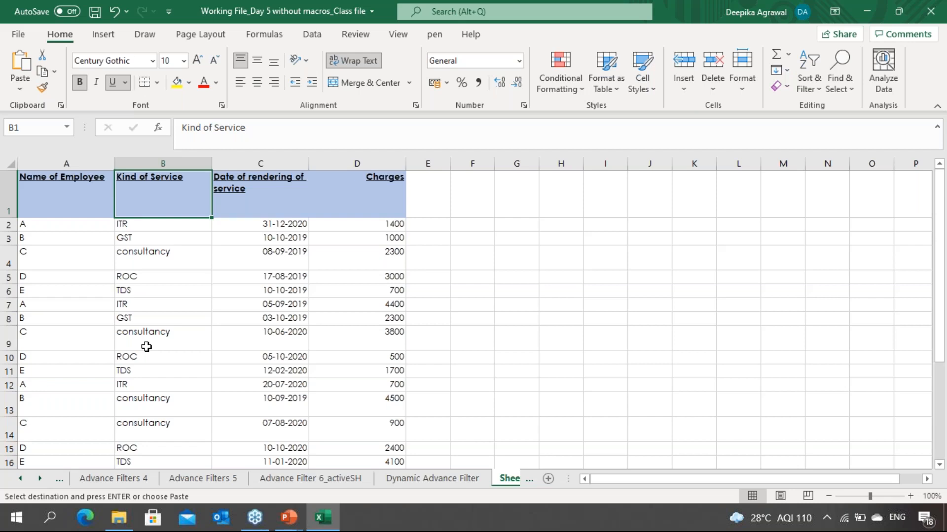
{"action": "key", "text": "Right"}
{"action": "key", "text": "Down"}
{"action": "key", "text": "Left"}
{"action": "key", "text": "Left"}
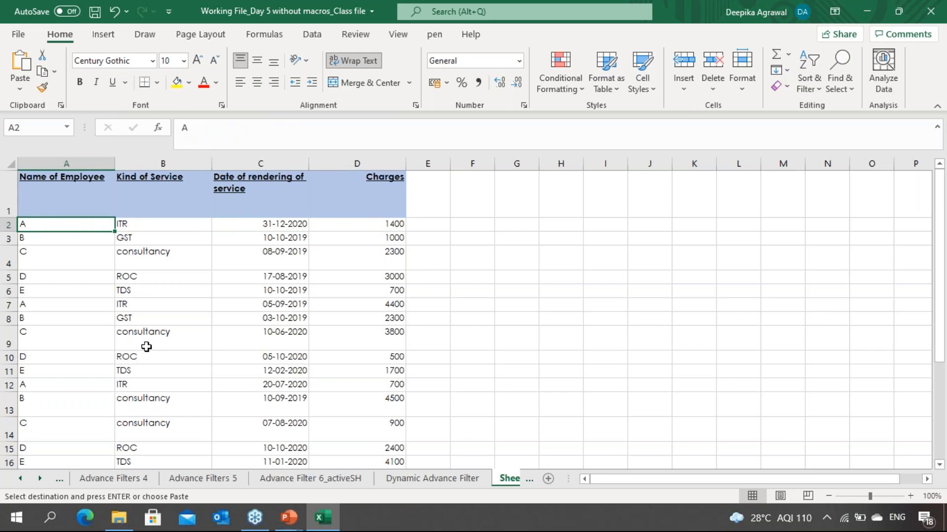
{"action": "key", "text": "Down"}
{"action": "key", "text": "Up"}
{"action": "key", "text": "Up"}
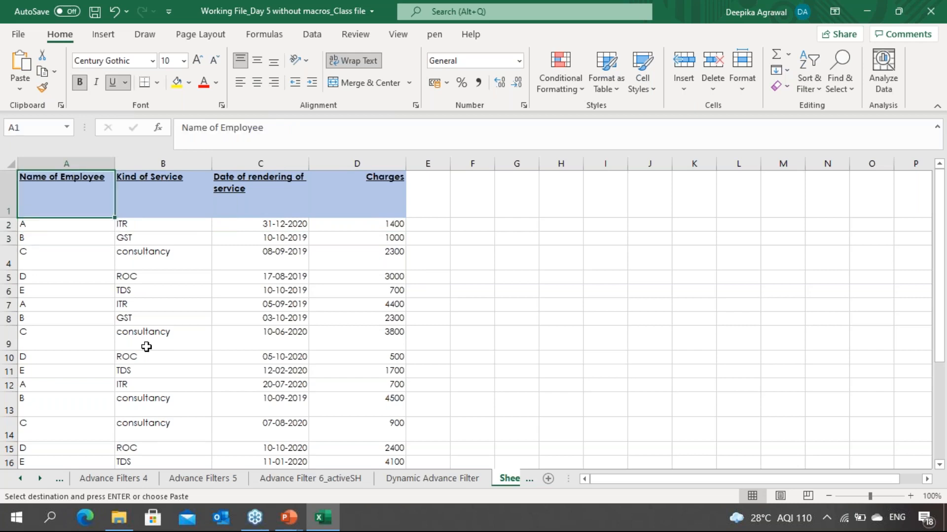
Step: Copy the header row A1:D1 to cell F1 as the criteria range headers
{"action": "key", "text": "shift+Right"}
{"action": "key", "text": "shift+Right"}
{"action": "key", "text": "shift+Right"}
{"action": "key", "text": "ctrl+c"}
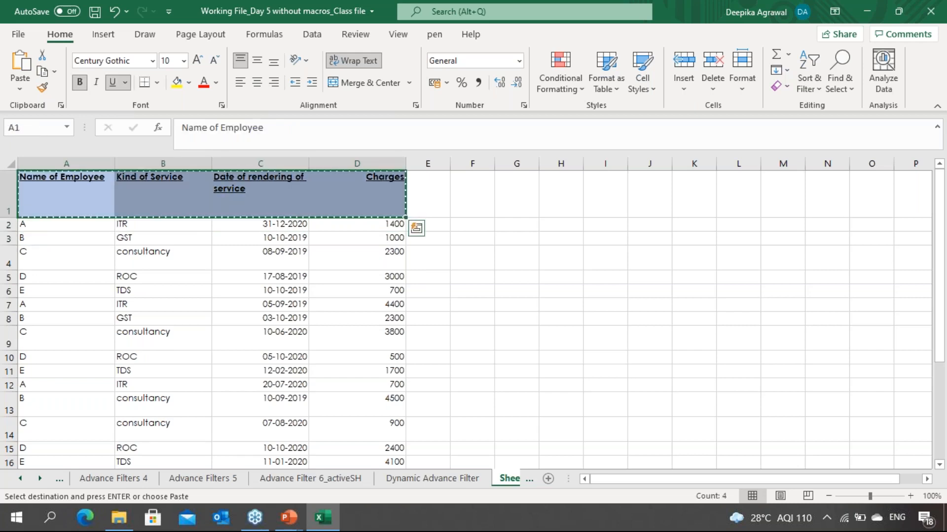
{"action": "key", "text": "Right"}
{"action": "key", "text": "Right"}
{"action": "key", "text": "Right"}
{"action": "key", "text": "Right"}
{"action": "key", "text": "ctrl+v"}
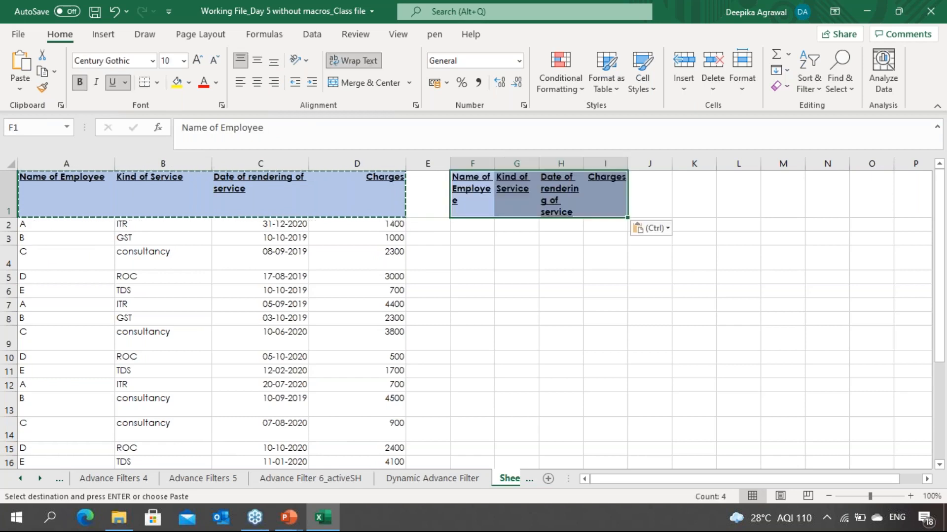
Step: Paste the header row again at F11 for the output range and widen columns F to I
{"action": "key", "text": "Right"}
{"action": "key", "text": "Down"}
{"action": "key", "text": "Down"}
{"action": "key", "text": "Down"}
{"action": "key", "text": "Down"}
{"action": "key", "text": "Down"}
{"action": "key", "text": "Down"}
{"action": "key", "text": "Down"}
{"action": "key", "text": "Down"}
{"action": "key", "text": "Down"}
{"action": "key", "text": "Down"}
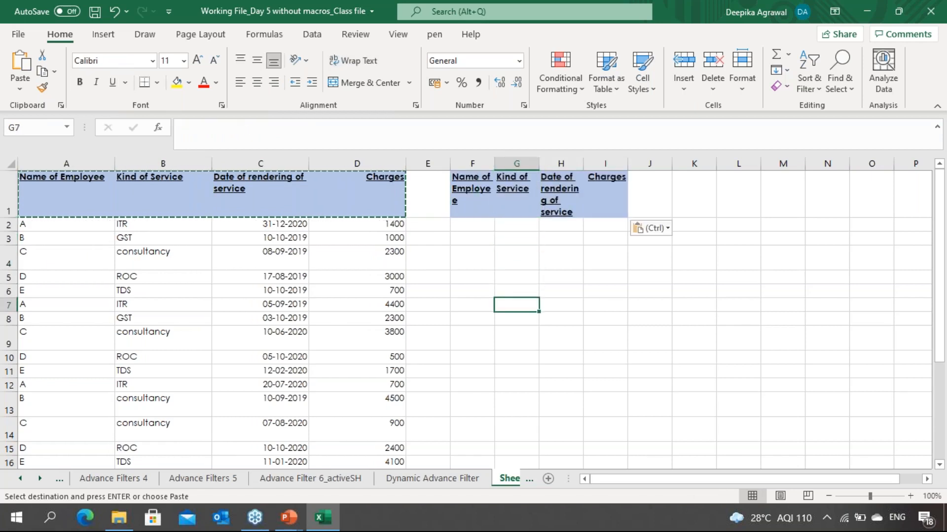
{"action": "key", "text": "Left"}
{"action": "key", "text": "ctrl+v"}
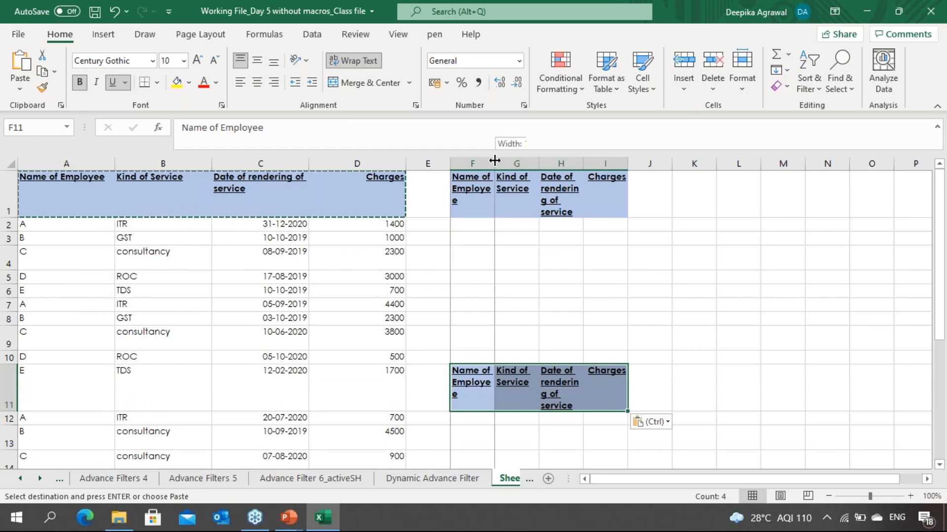
{"action": "left_click_drag", "start_coordinate": [476, 164], "coordinate": [606, 163]}
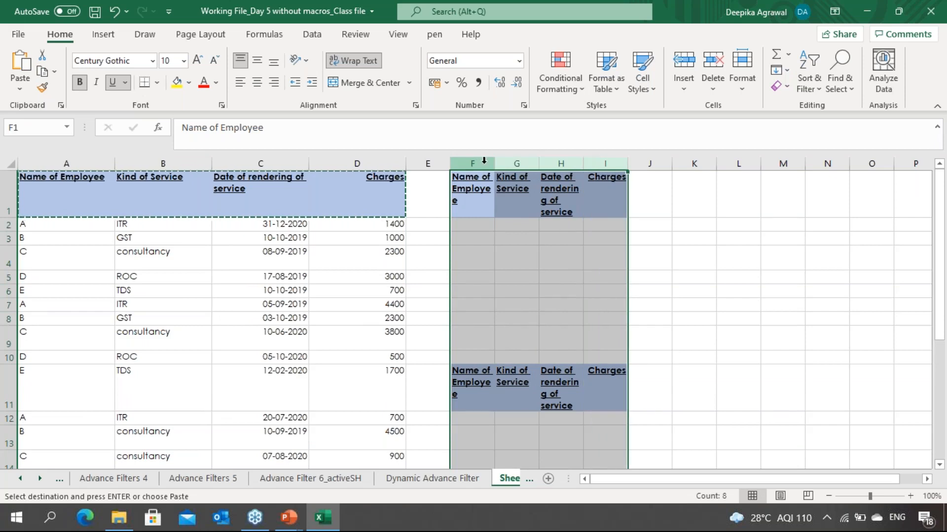
{"action": "left_click_drag", "start_coordinate": [492, 163], "coordinate": [541, 164]}
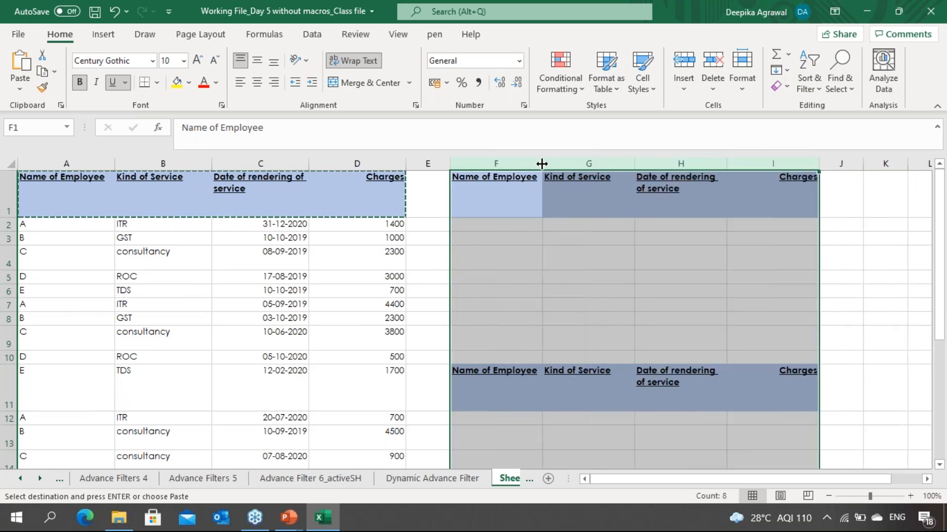
Step: Autofit the row heights of the whole sheet so the records sit on single rows
{"action": "left_click", "coordinate": [54, 206]}
{"action": "left_click", "coordinate": [7, 160]}
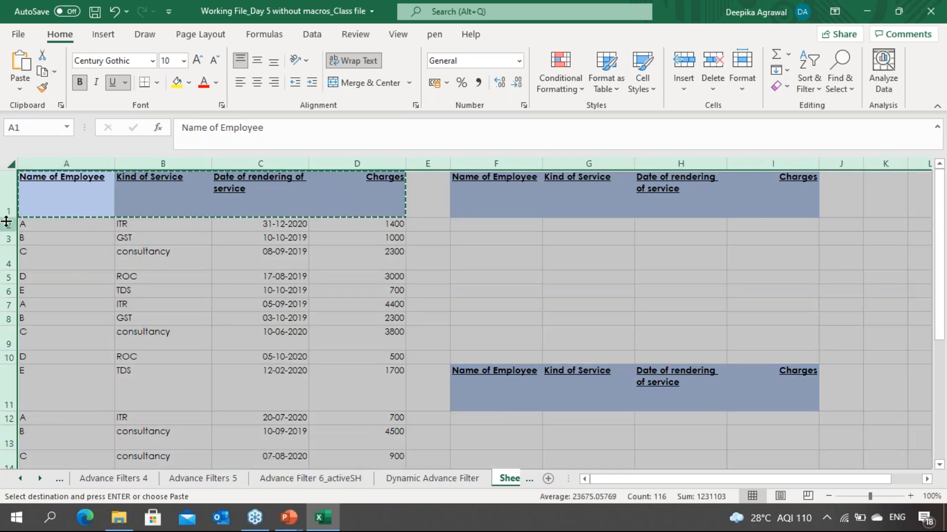
{"action": "double_click", "coordinate": [6, 222]}
{"action": "left_click_drag", "start_coordinate": [357, 242], "coordinate": [507, 211]}
{"action": "left_click", "coordinate": [515, 203]}
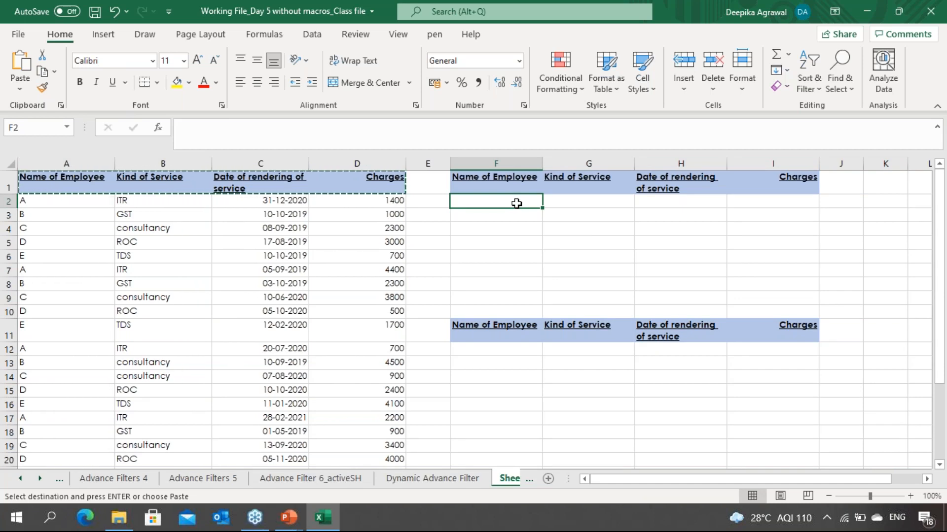
Step: Examine the employee and service dropdowns in F2 and G2 on the Dynamic Advance Filter sheet
{"action": "key", "text": "ctrl+Page_Up"}
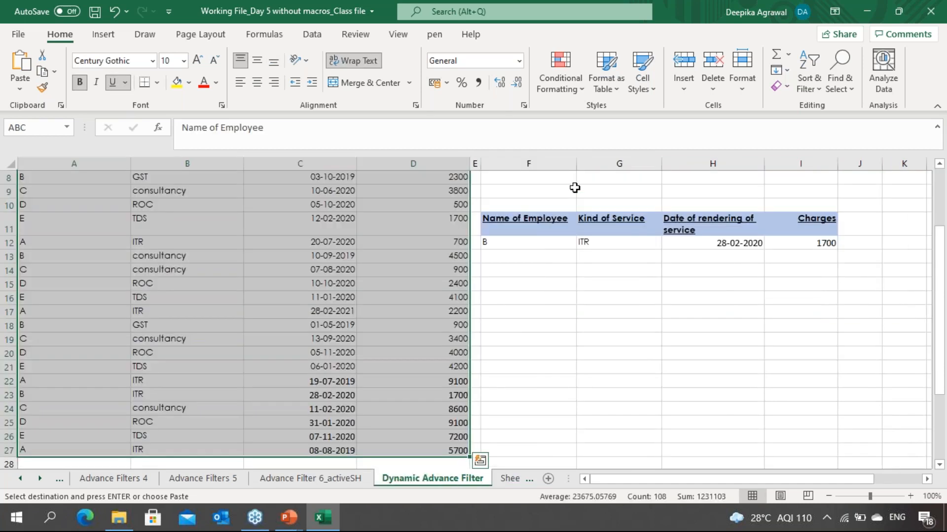
{"action": "left_click", "coordinate": [572, 181]}
{"action": "key", "text": "Up"}
{"action": "key", "text": "Up"}
{"action": "key", "text": "Up"}
{"action": "key", "text": "Up"}
{"action": "key", "text": "Up"}
{"action": "key", "text": "Up"}
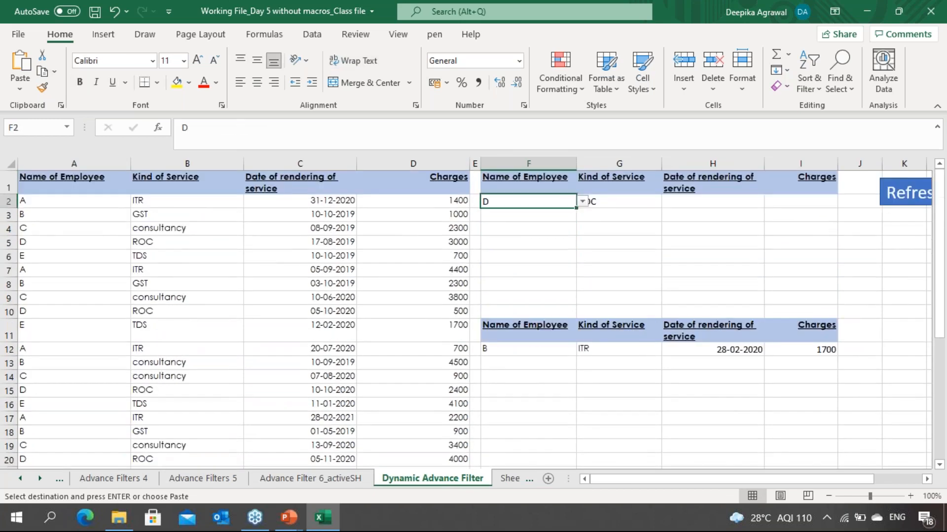
{"action": "key", "text": "alt+Down"}
{"action": "key", "text": "Up"}
{"action": "key", "text": "Up"}
{"action": "key", "text": "Down"}
{"action": "key", "text": "Down"}
{"action": "key", "text": "Down"}
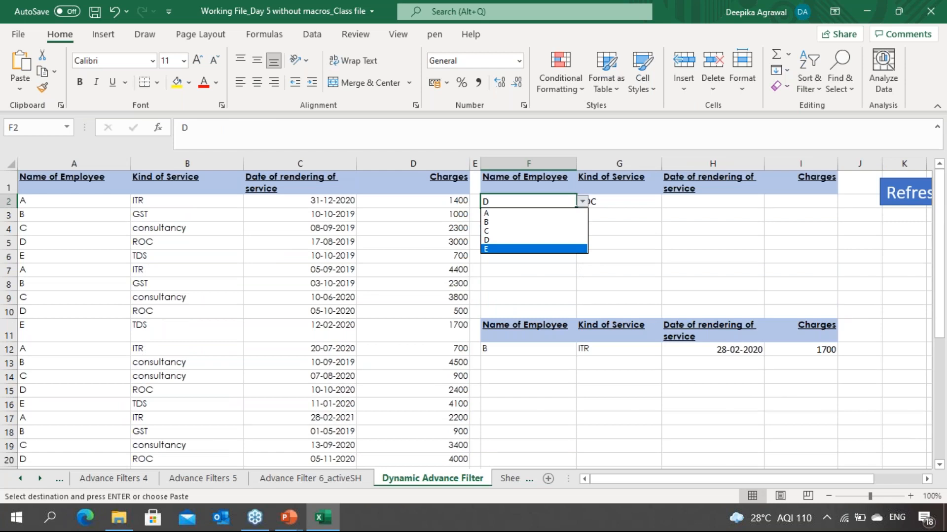
{"action": "key", "text": "Up"}
{"action": "key", "text": "Up"}
{"action": "key", "text": "Up"}
{"action": "key", "text": "Up"}
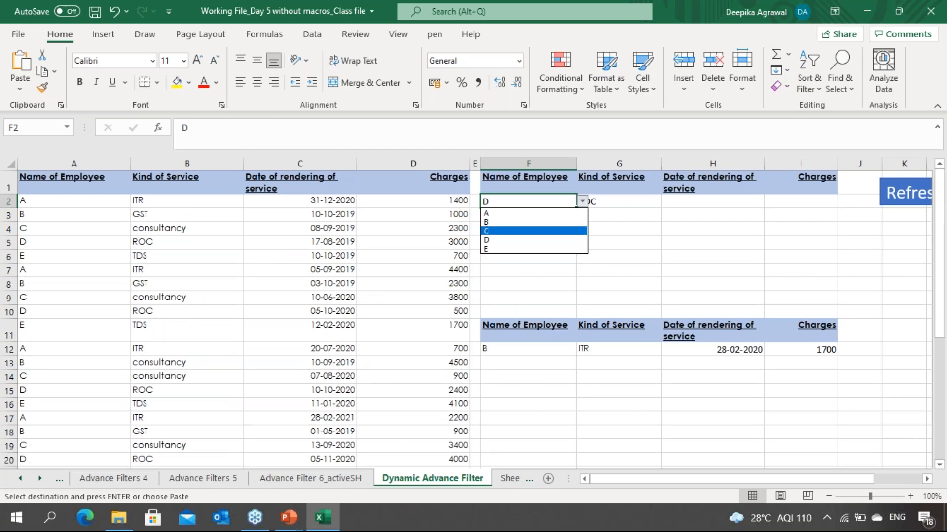
{"action": "key", "text": "Down"}
{"action": "key", "text": "Up"}
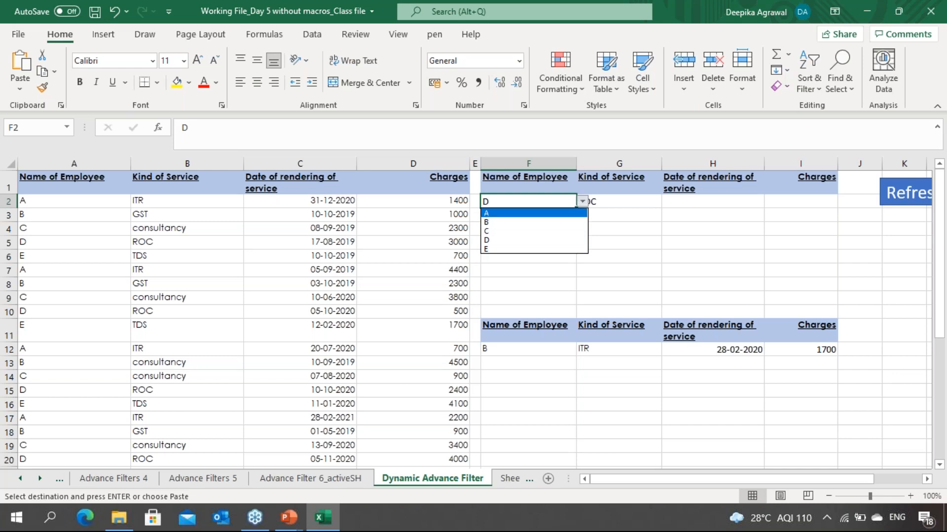
{"action": "key", "text": "Down"}
{"action": "key", "text": "Up"}
{"action": "key", "text": "Down"}
{"action": "key", "text": "Escape"}
{"action": "left_click", "coordinate": [618, 201]}
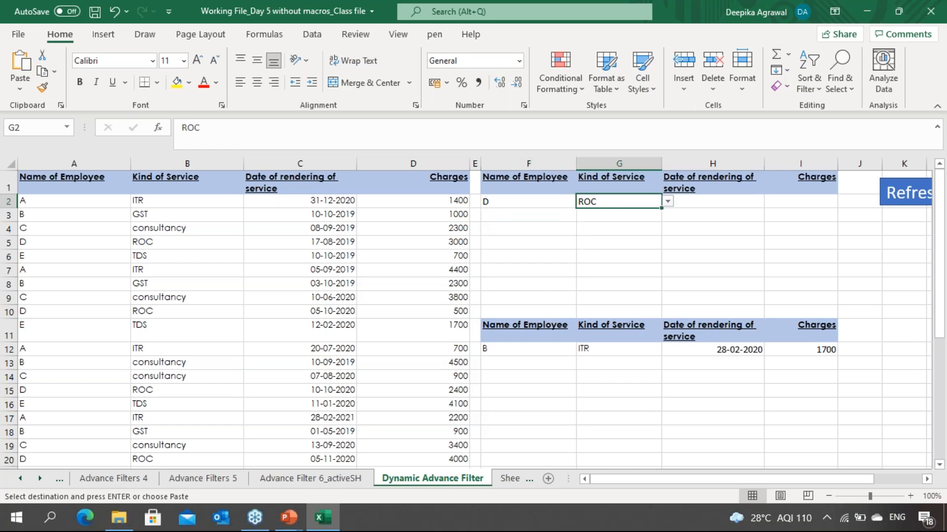
{"action": "key", "text": "alt+Down"}
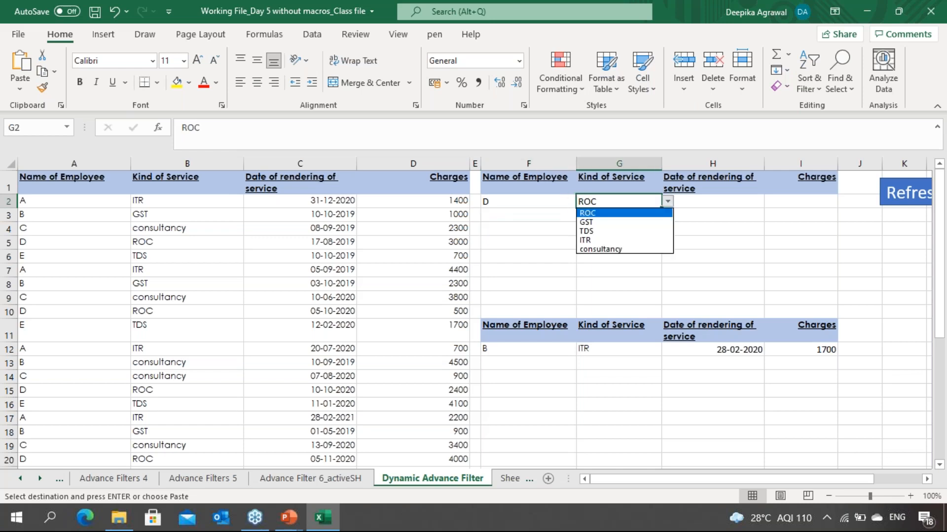
{"action": "key", "text": "Down"}
{"action": "key", "text": "Down"}
{"action": "key", "text": "Down"}
{"action": "key", "text": "Down"}
{"action": "key", "text": "Up"}
{"action": "key", "text": "Up"}
{"action": "key", "text": "Up"}
{"action": "key", "text": "Up"}
{"action": "key", "text": "Down"}
{"action": "key", "text": "Escape"}
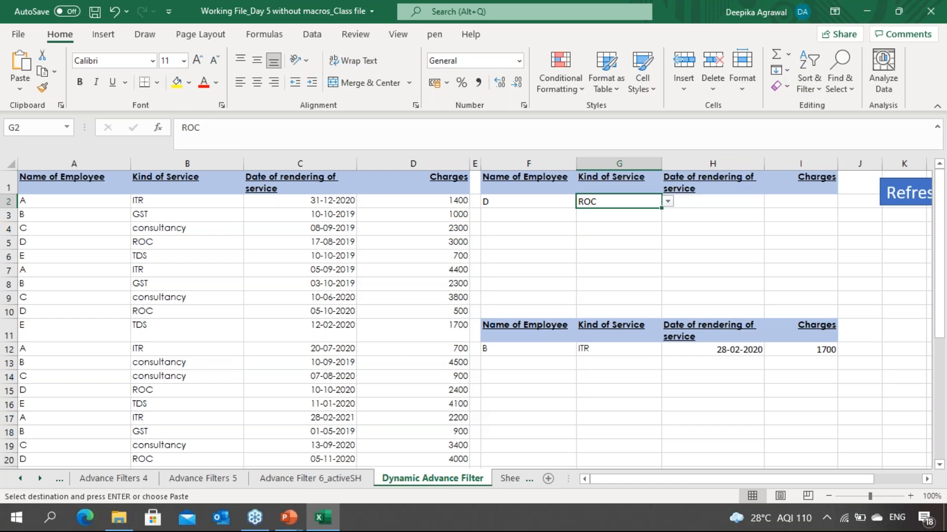
Step: Copy the service and employee lookup lists in A32:B36 on the Dynamic Advance Filter sheet
{"action": "key", "text": "Left"}
{"action": "key", "text": "Left"}
{"action": "key", "text": "Left"}
{"action": "key", "text": "Down"}
{"action": "key", "text": "Down"}
{"action": "key", "text": "Down"}
{"action": "key", "text": "Down"}
{"action": "key", "text": "Down"}
{"action": "key", "text": "Right"}
{"action": "key", "text": "Right"}
{"action": "key", "text": "Right"}
{"action": "key", "text": "Right"}
{"action": "key", "text": "Right"}
{"action": "key", "text": "Right"}
{"action": "key", "text": "Left"}
{"action": "key", "text": "Left"}
{"action": "key", "text": "Left"}
{"action": "key", "text": "Left"}
{"action": "key", "text": "Left"}
{"action": "key", "text": "Left"}
{"action": "key", "text": "Left"}
{"action": "key", "text": "Left"}
{"action": "key", "text": "Up"}
{"action": "key", "text": "Up"}
{"action": "key", "text": "Up"}
{"action": "key", "text": "Up"}
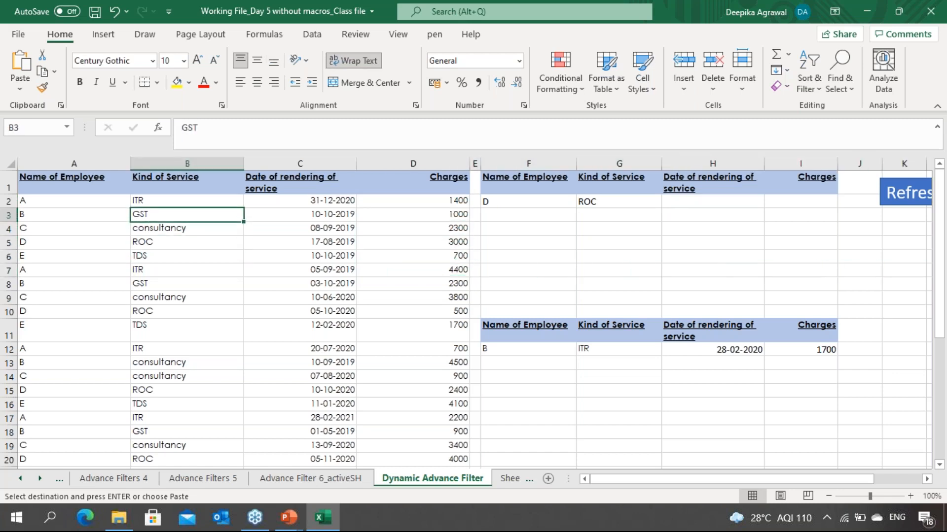
{"action": "key", "text": "Down"}
{"action": "key", "text": "Down"}
{"action": "key", "text": "Down"}
{"action": "key", "text": "Down"}
{"action": "key", "text": "Down"}
{"action": "key", "text": "Down"}
{"action": "key", "text": "Down"}
{"action": "key", "text": "Down"}
{"action": "key", "text": "Down"}
{"action": "key", "text": "Down"}
{"action": "key", "text": "Down"}
{"action": "key", "text": "Down"}
{"action": "key", "text": "Down"}
{"action": "key", "text": "Down"}
{"action": "key", "text": "Down"}
{"action": "key", "text": "Down"}
{"action": "key", "text": "Down"}
{"action": "key", "text": "Down"}
{"action": "key", "text": "Down"}
{"action": "key", "text": "Down"}
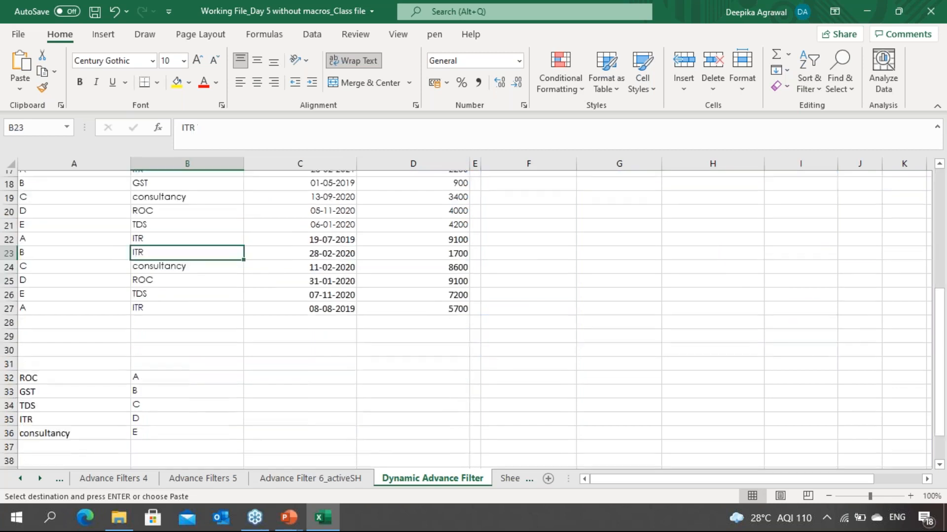
{"action": "key", "text": "Up"}
{"action": "key", "text": "Up"}
{"action": "key", "text": "Up"}
{"action": "key", "text": "Up"}
{"action": "key", "text": "Up"}
{"action": "key", "text": "Up"}
{"action": "key", "text": "Up"}
{"action": "key", "text": "Up"}
{"action": "key", "text": "Up"}
{"action": "key", "text": "Up"}
{"action": "key", "text": "Up"}
{"action": "key", "text": "Up"}
{"action": "key", "text": "Up"}
{"action": "key", "text": "Up"}
{"action": "key", "text": "Up"}
{"action": "key", "text": "Up"}
{"action": "key", "text": "Up"}
{"action": "key", "text": "Up"}
{"action": "key", "text": "Down"}
{"action": "key", "text": "Down"}
{"action": "key", "text": "Down"}
{"action": "key", "text": "Down"}
{"action": "key", "text": "Down"}
{"action": "key", "text": "Down"}
{"action": "key", "text": "Down"}
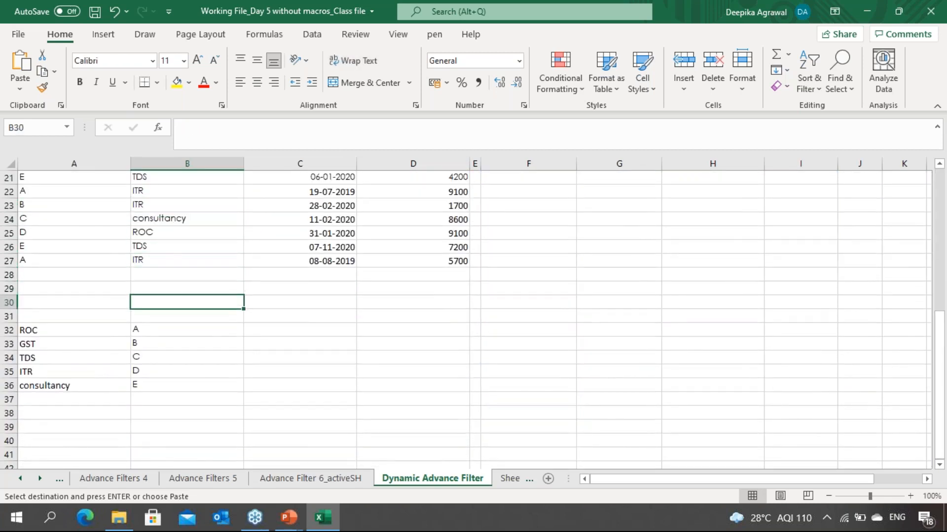
{"action": "key", "text": "Left"}
{"action": "key", "text": "shift+Right"}
{"action": "key", "text": "shift+Down"}
{"action": "key", "text": "shift+Down"}
{"action": "key", "text": "shift+Down"}
{"action": "key", "text": "shift+Down"}
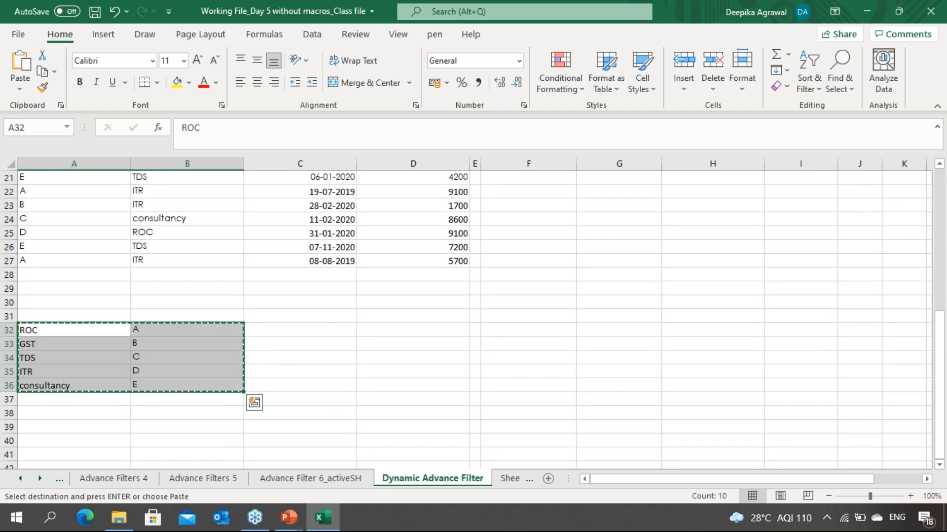
Step: Paste the lookup lists into A39:B43 on Sheet1
{"action": "key", "text": "ctrl+Page_Down"}
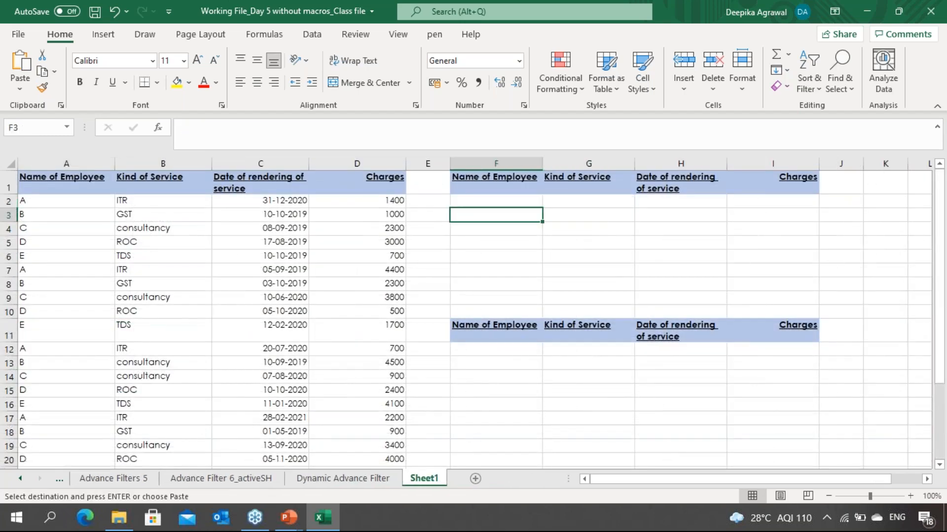
{"action": "key", "text": "Home"}
{"action": "key", "text": "Down"}
{"action": "key", "text": "Down"}
{"action": "key", "text": "Down"}
{"action": "key", "text": "Down"}
{"action": "key", "text": "Down"}
{"action": "key", "text": "Down"}
{"action": "key", "text": "Down"}
{"action": "key", "text": "Down"}
{"action": "key", "text": "Down"}
{"action": "key", "text": "Down"}
{"action": "key", "text": "Down"}
{"action": "key", "text": "Down"}
{"action": "key", "text": "Down"}
{"action": "key", "text": "Down"}
{"action": "key", "text": "Down"}
{"action": "key", "text": "Down"}
{"action": "key", "text": "Down"}
{"action": "key", "text": "Down"}
{"action": "key", "text": "Down"}
{"action": "key", "text": "Down"}
{"action": "key", "text": "Down"}
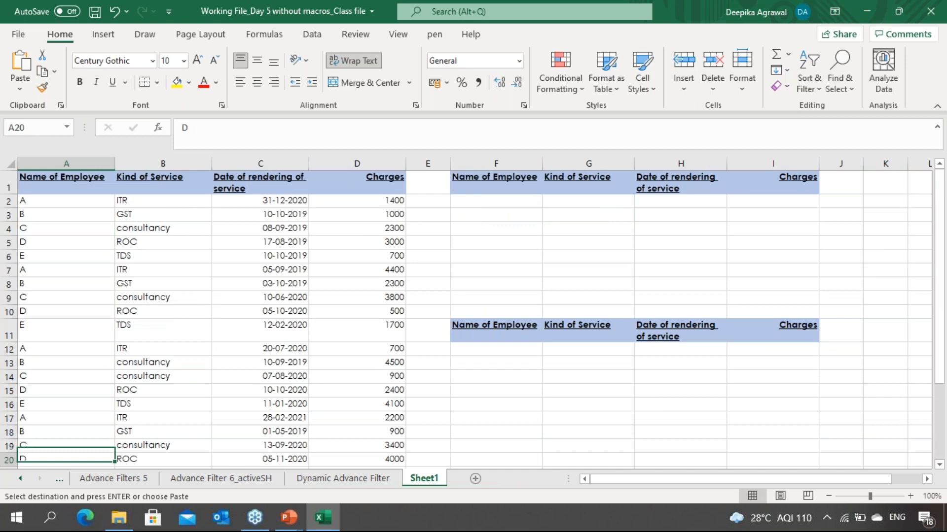
{"action": "key", "text": "ctrl+v"}
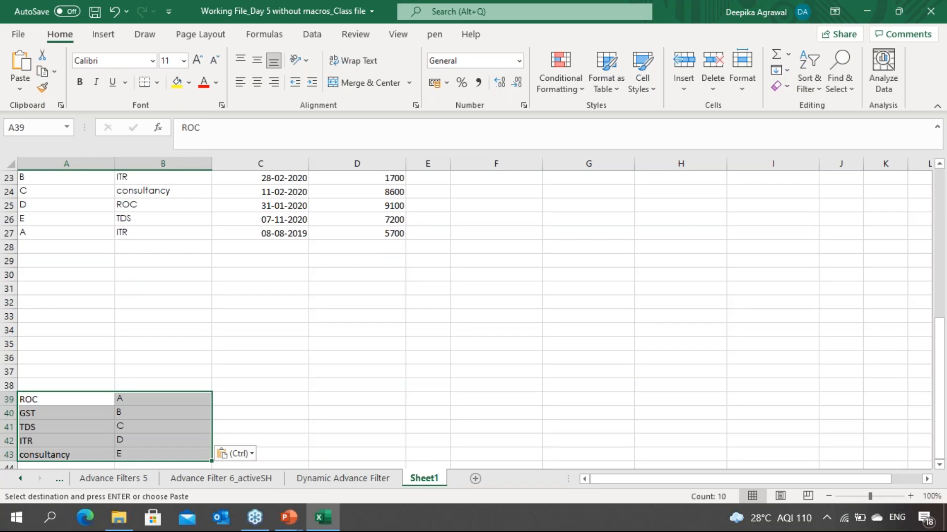
Step: Add a List data validation to F2 using the employee list $B$39:$B$43 as its source
{"action": "key", "text": "Right"}
{"action": "key", "text": "Right"}
{"action": "key", "text": "Right"}
{"action": "key", "text": "Right"}
{"action": "key", "text": "Right"}
{"action": "key", "text": "Up"}
{"action": "key", "text": "Up"}
{"action": "key", "text": "Up"}
{"action": "key", "text": "Up"}
{"action": "key", "text": "Up"}
{"action": "key", "text": "Up"}
{"action": "key", "text": "Up"}
{"action": "key", "text": "Up"}
{"action": "key", "text": "Up"}
{"action": "key", "text": "Up"}
{"action": "key", "text": "Up"}
{"action": "key", "text": "Up"}
{"action": "key", "text": "Up"}
{"action": "key", "text": "Up"}
{"action": "key", "text": "Up"}
{"action": "key", "text": "Up"}
{"action": "key", "text": "Up"}
{"action": "key", "text": "Up"}
{"action": "key", "text": "Up"}
{"action": "key", "text": "Up"}
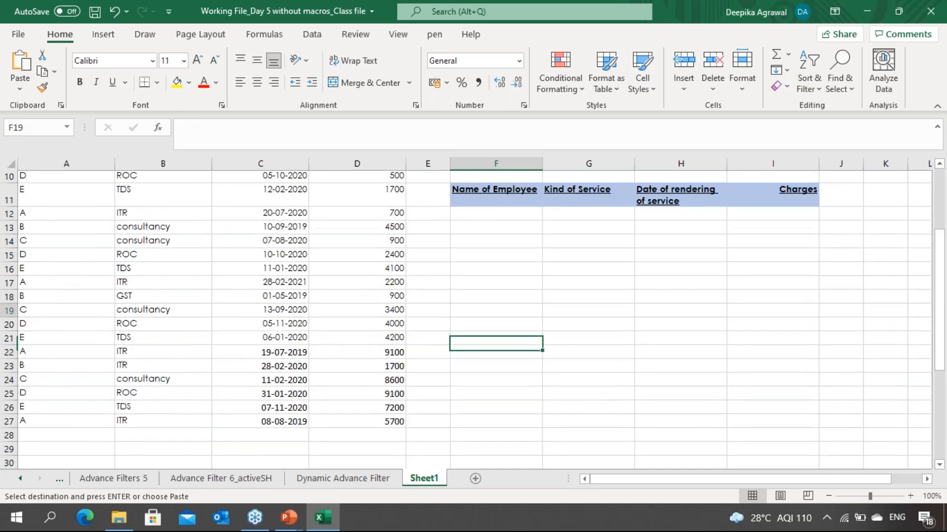
{"action": "key", "text": "Up"}
{"action": "key", "text": "Up"}
{"action": "key", "text": "Up"}
{"action": "key", "text": "Up"}
{"action": "key", "text": "Up"}
{"action": "key", "text": "Up"}
{"action": "key", "text": "Up"}
{"action": "key", "text": "Up"}
{"action": "key", "text": "Up"}
{"action": "key", "text": "Up"}
{"action": "key", "text": "Up"}
{"action": "key", "text": "Up"}
{"action": "key", "text": "Up"}
{"action": "key", "text": "Up"}
{"action": "key", "text": "Up"}
{"action": "key", "text": "Up"}
{"action": "key", "text": "Up"}
{"action": "key", "text": "Up"}
{"action": "key", "text": "Down"}
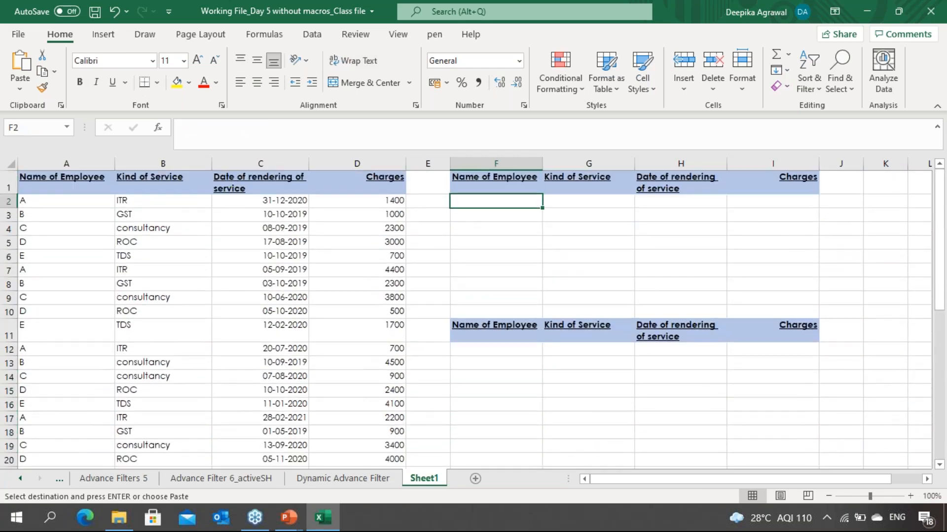
{"action": "left_click", "coordinate": [314, 36]}
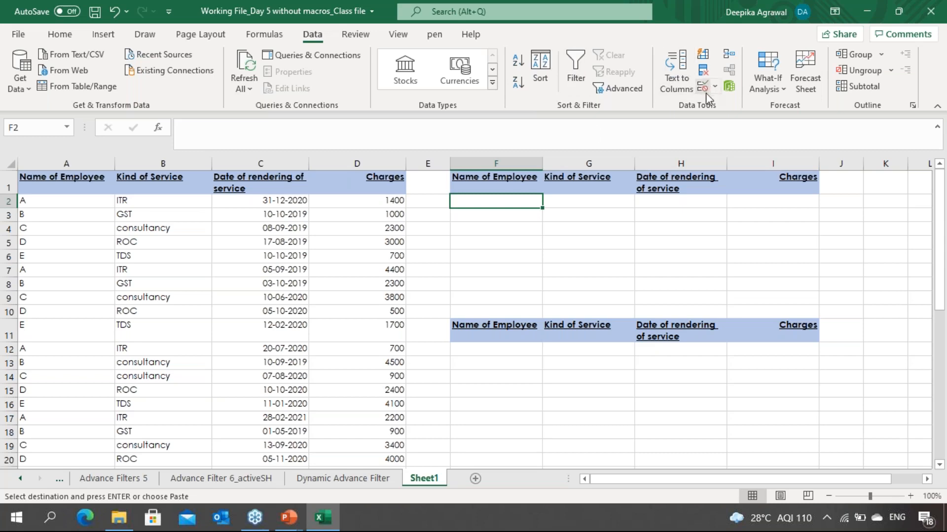
{"action": "left_click", "coordinate": [717, 87]}
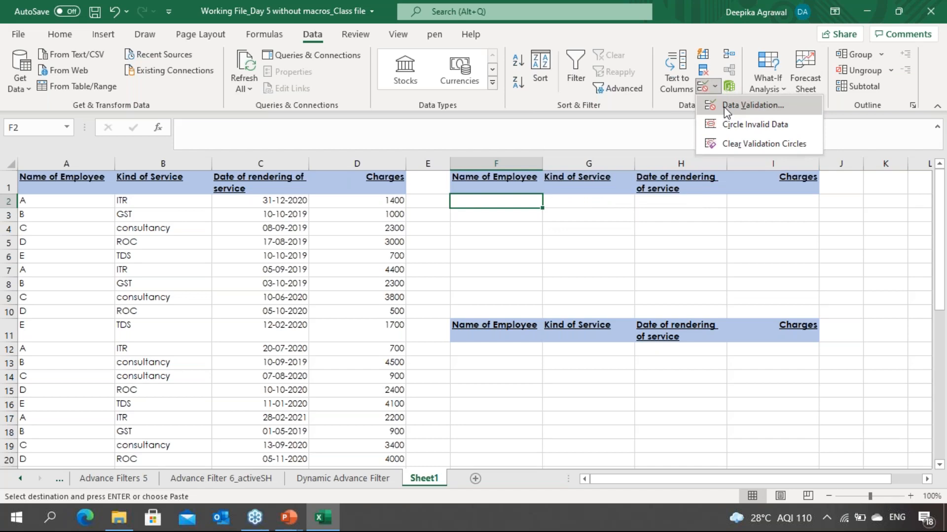
{"action": "left_click", "coordinate": [724, 106]}
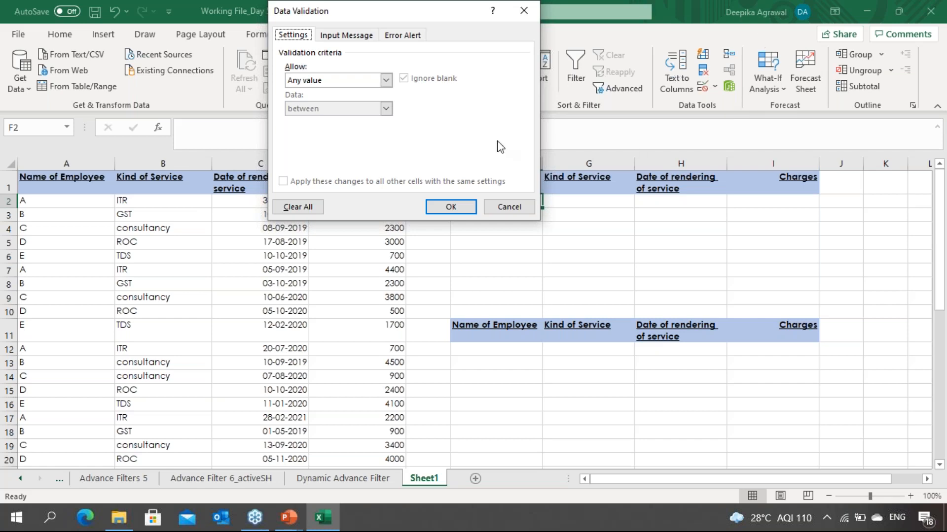
{"action": "left_click", "coordinate": [384, 81]}
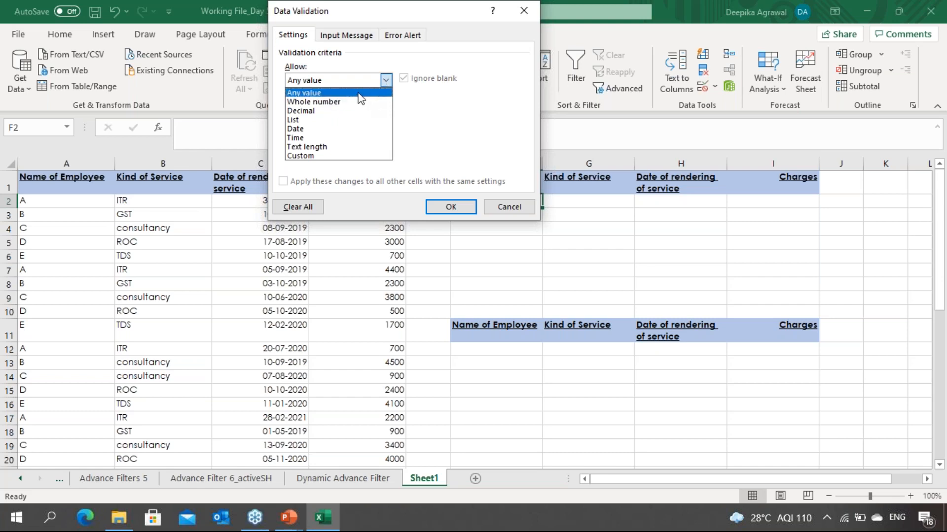
{"action": "left_click", "coordinate": [356, 122]}
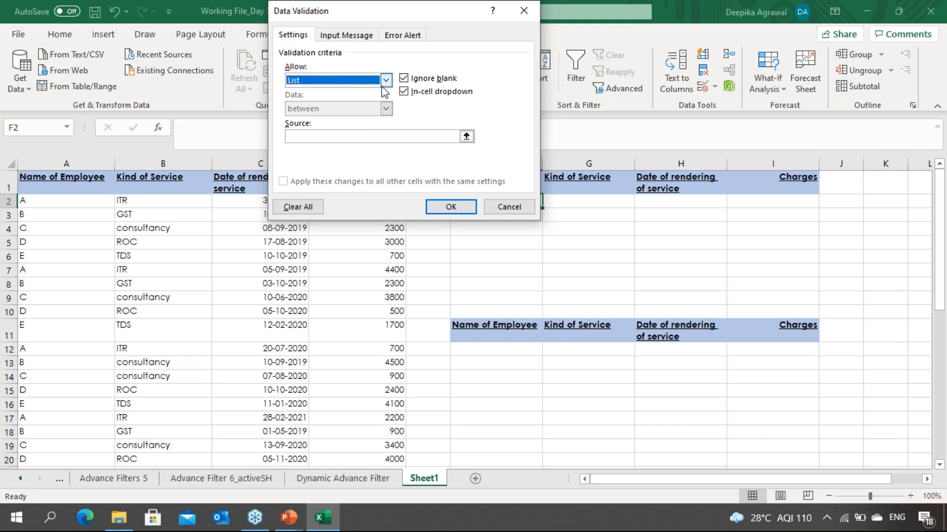
{"action": "left_click", "coordinate": [466, 138]}
{"action": "left_click", "coordinate": [150, 381]}
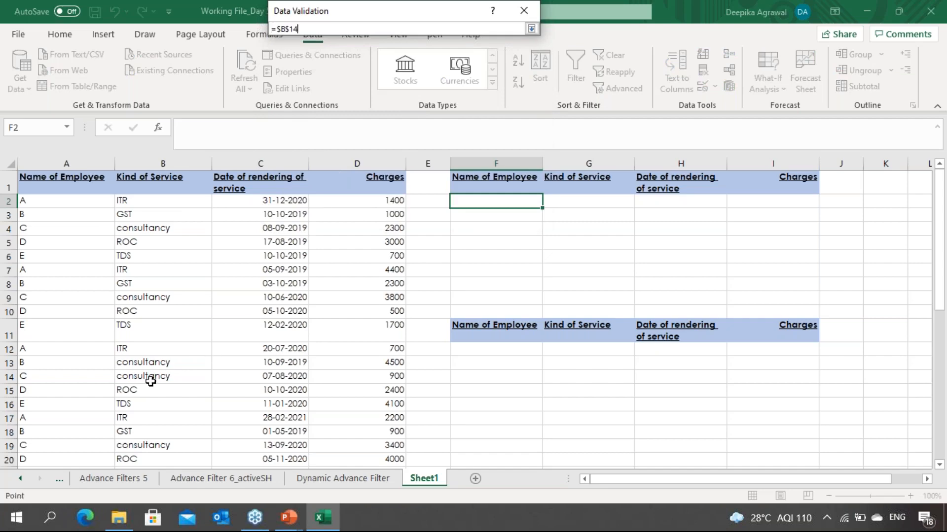
{"action": "key", "text": "Down"}
{"action": "key", "text": "Down"}
{"action": "key", "text": "Down"}
{"action": "key", "text": "Down"}
{"action": "key", "text": "Down"}
{"action": "key", "text": "Down"}
{"action": "key", "text": "Down"}
{"action": "key", "text": "Down"}
{"action": "key", "text": "Down"}
{"action": "key", "text": "Down"}
{"action": "key", "text": "Down"}
{"action": "key", "text": "Down"}
{"action": "key", "text": "Down"}
{"action": "key", "text": "Down"}
{"action": "key", "text": "Down"}
{"action": "key", "text": "Down"}
{"action": "key", "text": "Down"}
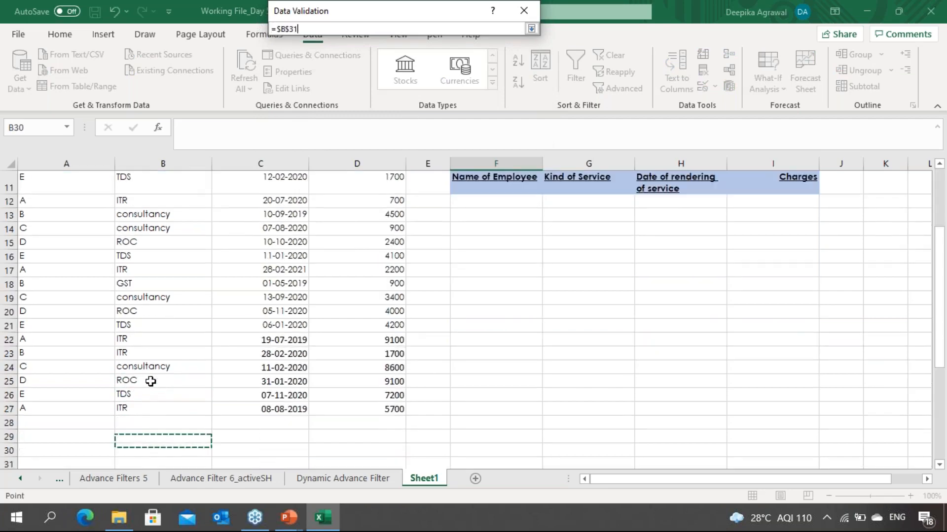
{"action": "key", "text": "Down"}
{"action": "key", "text": "Down"}
{"action": "key", "text": "Down"}
{"action": "key", "text": "Down"}
{"action": "key", "text": "Down"}
{"action": "key", "text": "Down"}
{"action": "key", "text": "Down"}
{"action": "key", "text": "Down"}
{"action": "key", "text": "Down"}
{"action": "key", "text": "Down"}
{"action": "left_click", "coordinate": [151, 381]}
{"action": "key", "text": "shift+Down"}
{"action": "key", "text": "shift+Down"}
{"action": "key", "text": "shift+Down"}
{"action": "key", "text": "shift+Down"}
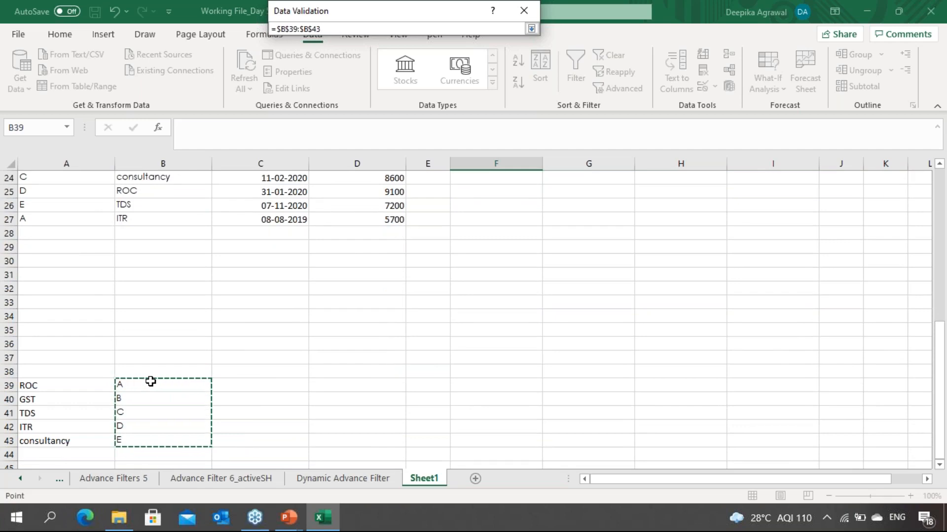
{"action": "key", "text": "Return"}
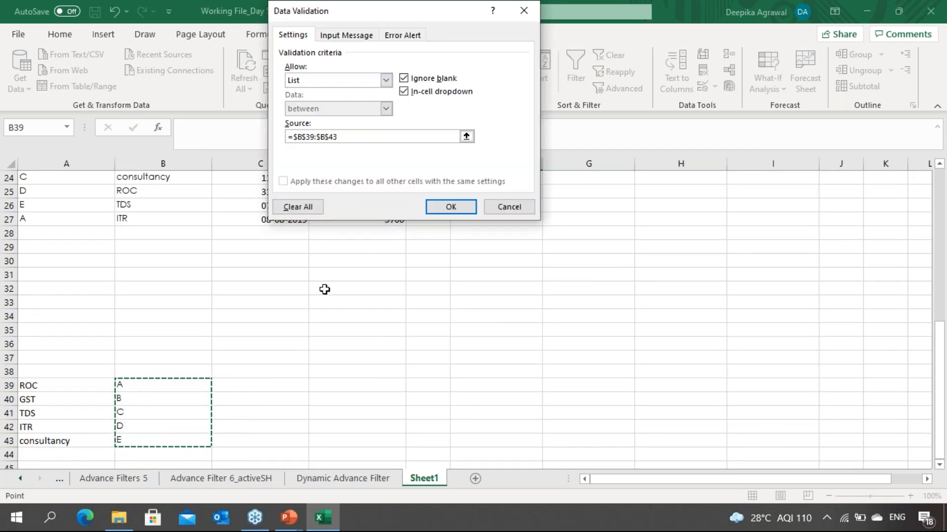
{"action": "left_click", "coordinate": [445, 211]}
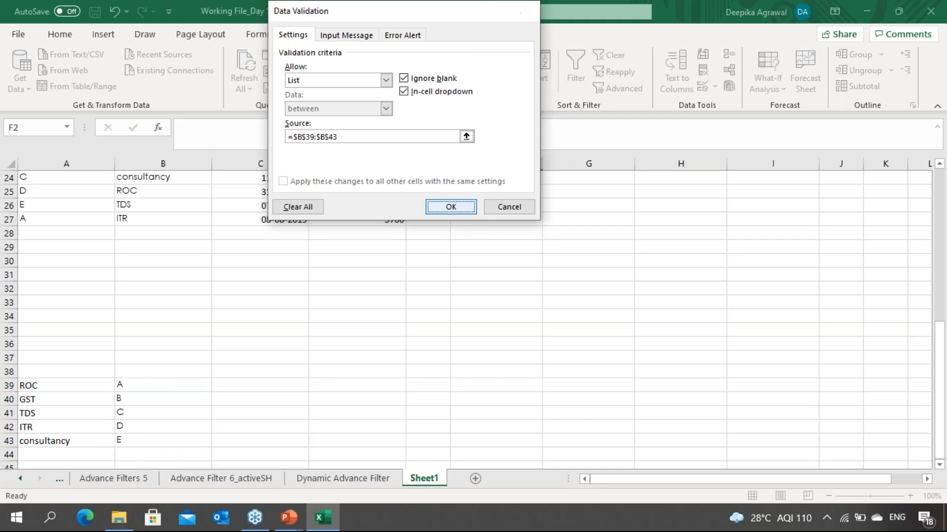
Step: Try the new F2 dropdown and pick employee D
{"action": "scroll", "coordinate": [468, 321], "scroll_direction": "up", "scroll_amount": 8}
{"action": "left_click", "coordinate": [588, 201]}
{"action": "left_click", "coordinate": [496, 201]}
{"action": "key", "text": "alt+Down"}
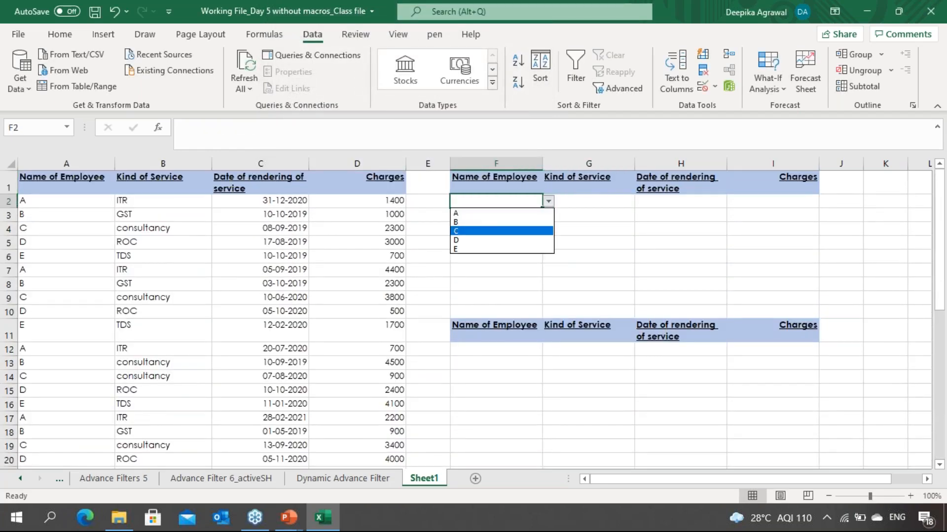
{"action": "key", "text": "Up"}
{"action": "key", "text": "Return"}
{"action": "key", "text": "alt+Down"}
{"action": "key", "text": "Down"}
{"action": "key", "text": "Down"}
{"action": "key", "text": "Down"}
{"action": "key", "text": "Return"}
{"action": "key", "text": "alt+Down"}
{"action": "key", "text": "Up"}
{"action": "key", "text": "Return"}
{"action": "key", "text": "Right"}
{"action": "key", "text": "Left"}
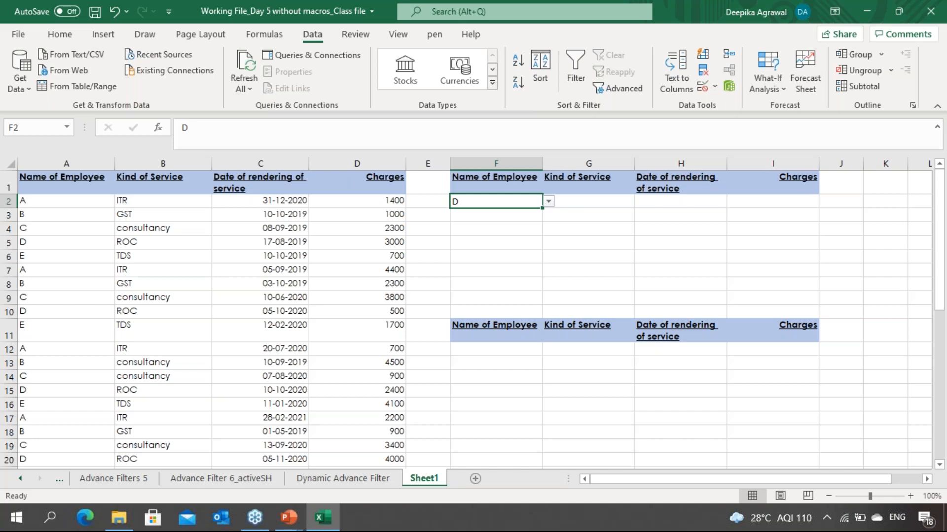
Step: Add a List data validation to G2 using the service list $A$39:$A$43 as its source
{"action": "left_click", "coordinate": [589, 202]}
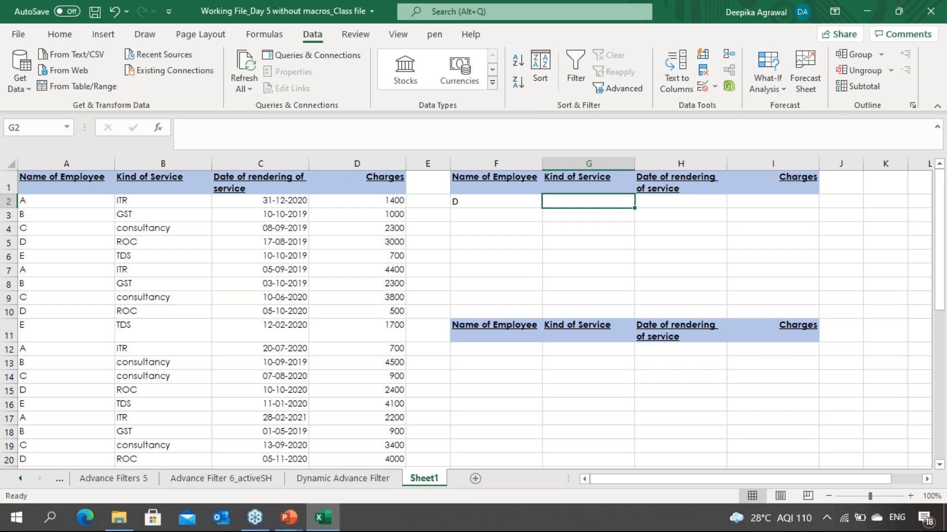
{"action": "left_click", "coordinate": [702, 90]}
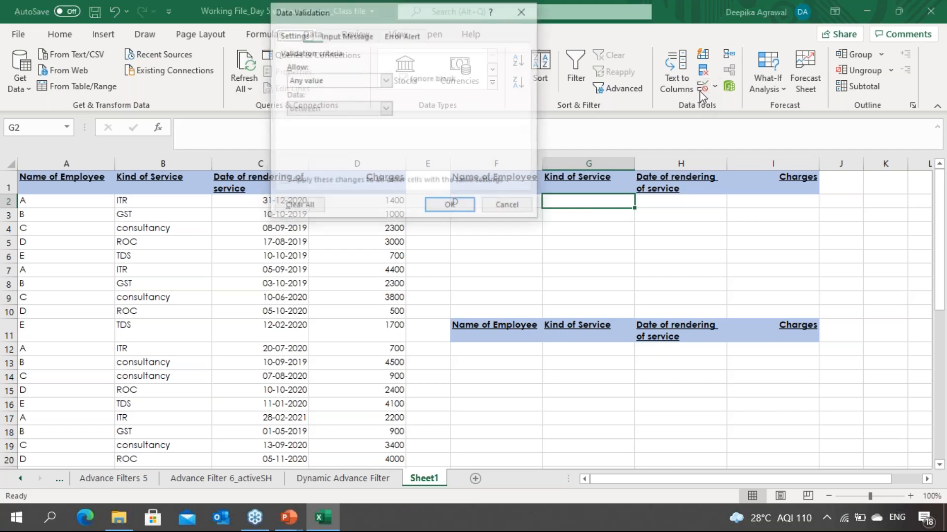
{"action": "left_click", "coordinate": [386, 80]}
{"action": "left_click", "coordinate": [376, 122]}
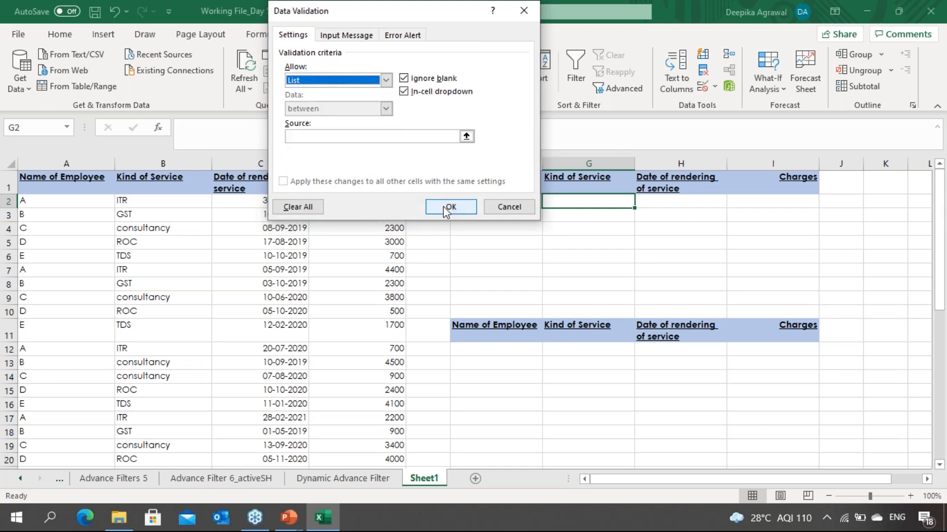
{"action": "left_click", "coordinate": [466, 136]}
{"action": "left_click", "coordinate": [273, 347]}
{"action": "key", "text": "Down"}
{"action": "key", "text": "Down"}
{"action": "key", "text": "Down"}
{"action": "key", "text": "Down"}
{"action": "key", "text": "Down"}
{"action": "key", "text": "Down"}
{"action": "key", "text": "Down"}
{"action": "key", "text": "Down"}
{"action": "key", "text": "Down"}
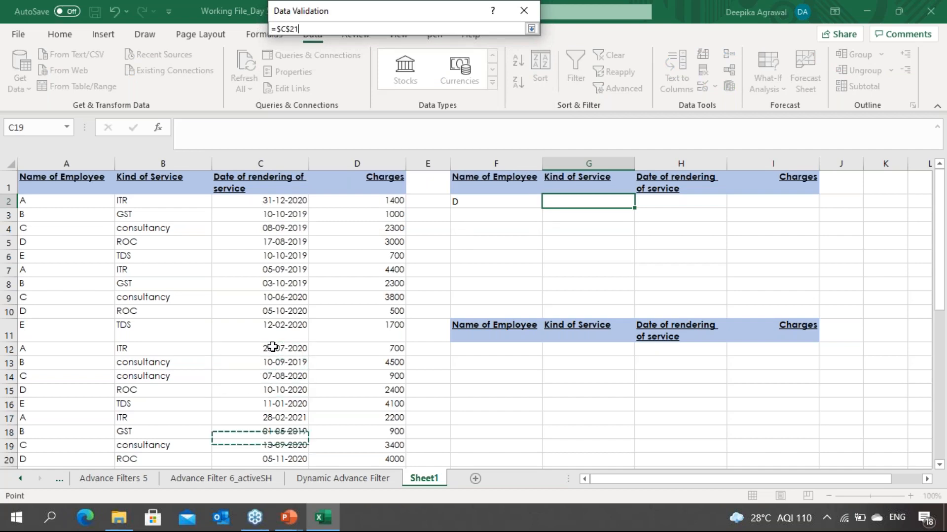
{"action": "key", "text": "Down"}
{"action": "key", "text": "Down"}
{"action": "key", "text": "Down"}
{"action": "key", "text": "Down"}
{"action": "key", "text": "Down"}
{"action": "key", "text": "Down"}
{"action": "key", "text": "Down"}
{"action": "key", "text": "Down"}
{"action": "key", "text": "Down"}
{"action": "key", "text": "Down"}
{"action": "key", "text": "Down"}
{"action": "key", "text": "Down"}
{"action": "key", "text": "Down"}
{"action": "key", "text": "Down"}
{"action": "key", "text": "Down"}
{"action": "key", "text": "Down"}
{"action": "key", "text": "Down"}
{"action": "key", "text": "Down"}
{"action": "key", "text": "Down"}
{"action": "key", "text": "Down"}
{"action": "key", "text": "Left"}
{"action": "key", "text": "Left"}
{"action": "key", "text": "Up"}
{"action": "key", "text": "Up"}
{"action": "key", "text": "Up"}
{"action": "key", "text": "shift+Down"}
{"action": "key", "text": "shift+Down"}
{"action": "key", "text": "shift+Down"}
{"action": "key", "text": "shift+Down"}
{"action": "key", "text": "Return"}
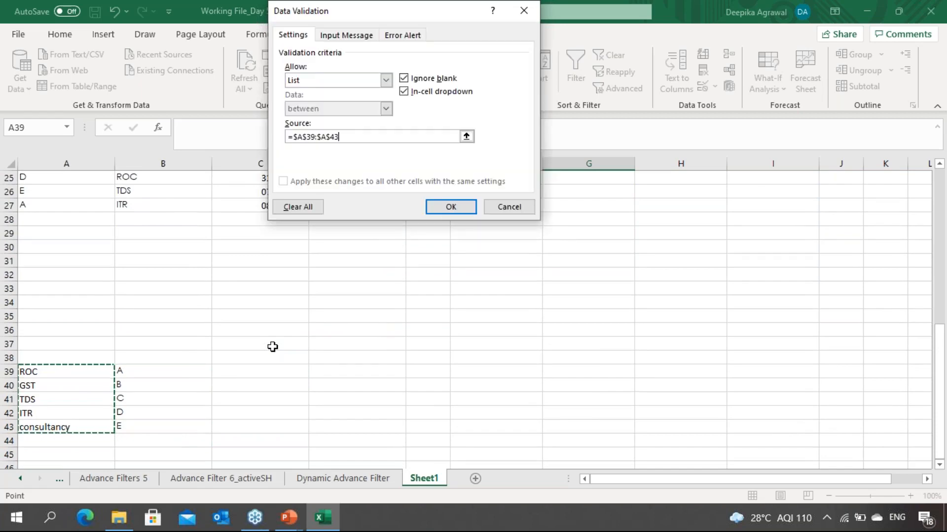
{"action": "left_click", "coordinate": [450, 207]}
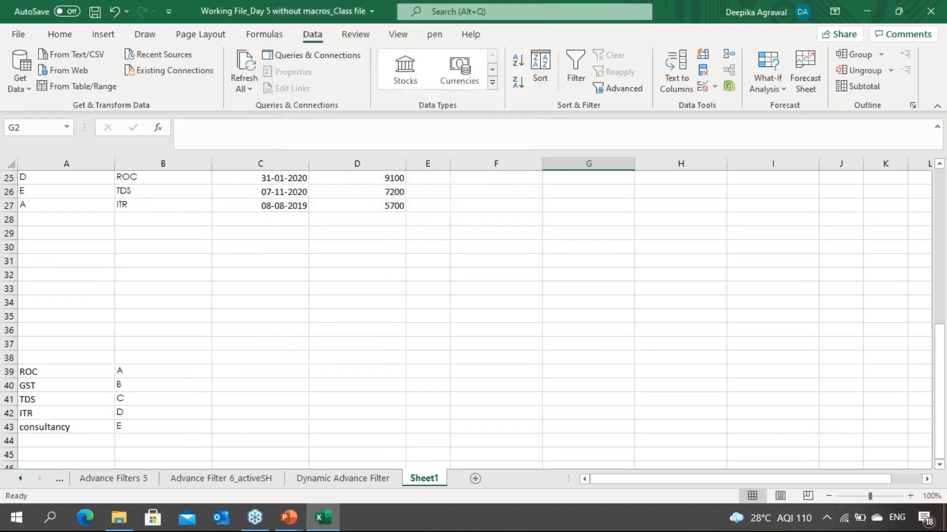
Step: Try the new G2 dropdown, picking ROC and then TDS as the service
{"action": "key", "text": "alt+Down"}
{"action": "key", "text": "Down"}
{"action": "key", "text": "Down"}
{"action": "key", "text": "Down"}
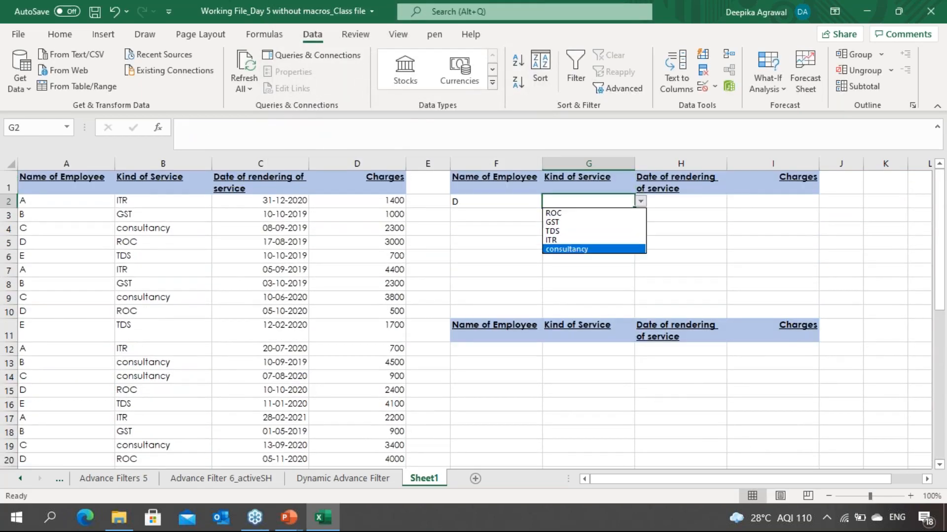
{"action": "key", "text": "Up"}
{"action": "key", "text": "Up"}
{"action": "key", "text": "Up"}
{"action": "key", "text": "Up"}
{"action": "key", "text": "Return"}
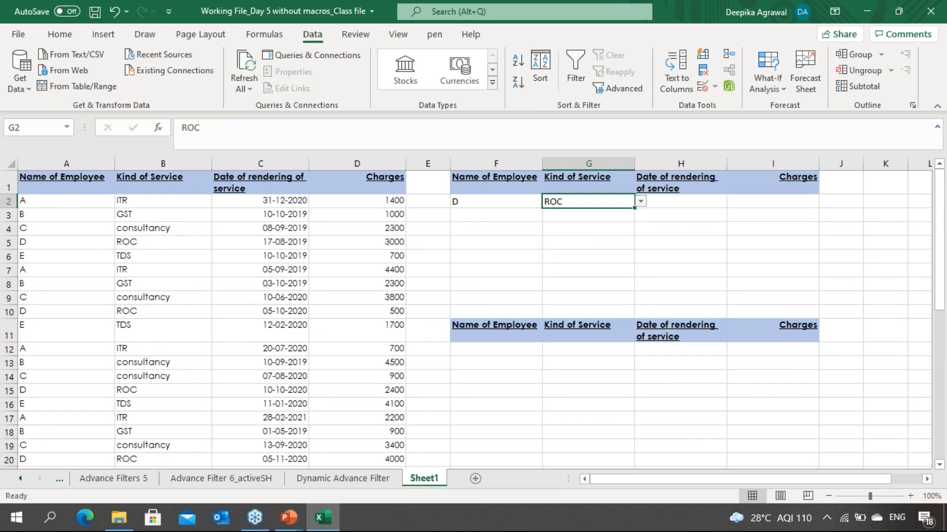
{"action": "key", "text": "Left"}
{"action": "key", "text": "Right"}
{"action": "key", "text": "alt+Down"}
{"action": "key", "text": "Down"}
{"action": "key", "text": "Down"}
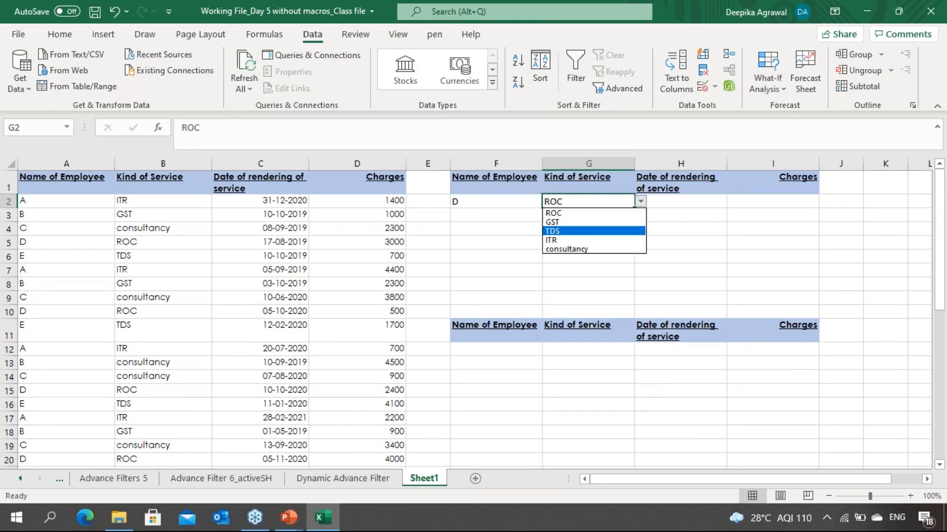
{"action": "key", "text": "Return"}
Step: Run an Advanced Filter on A1:D27 with criteria F1:I2, copying results to another location at F11:I11
{"action": "key", "text": "Left"}
{"action": "key", "text": "Left"}
{"action": "key", "text": "Left"}
{"action": "key", "text": "Left"}
{"action": "key", "text": "Left"}
{"action": "key", "text": "Left"}
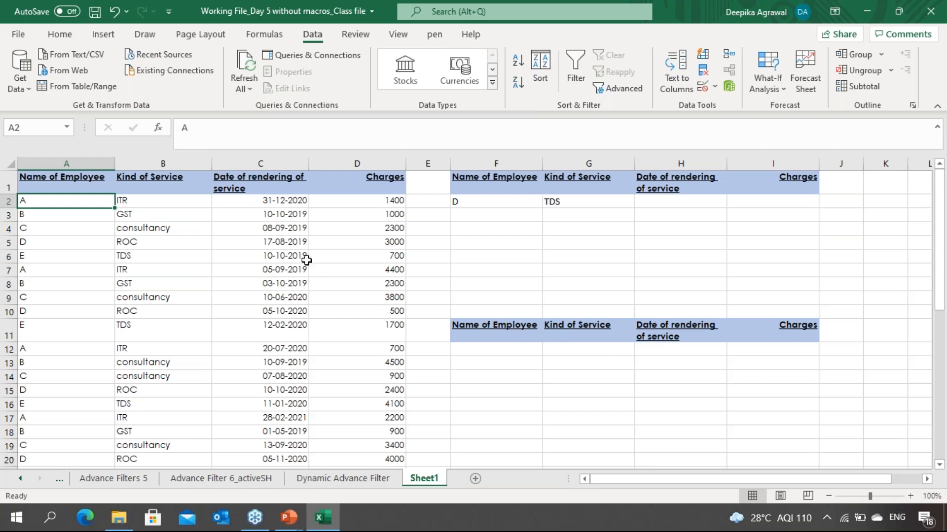
{"action": "left_click", "coordinate": [289, 257]}
{"action": "left_click", "coordinate": [632, 93]}
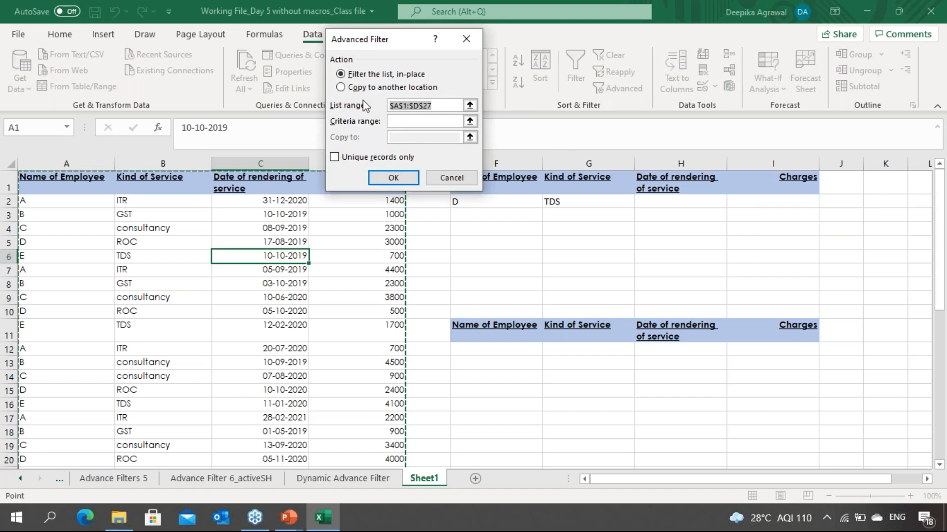
{"action": "left_click", "coordinate": [341, 87]}
{"action": "left_click", "coordinate": [449, 105]}
{"action": "left_click", "coordinate": [449, 124]}
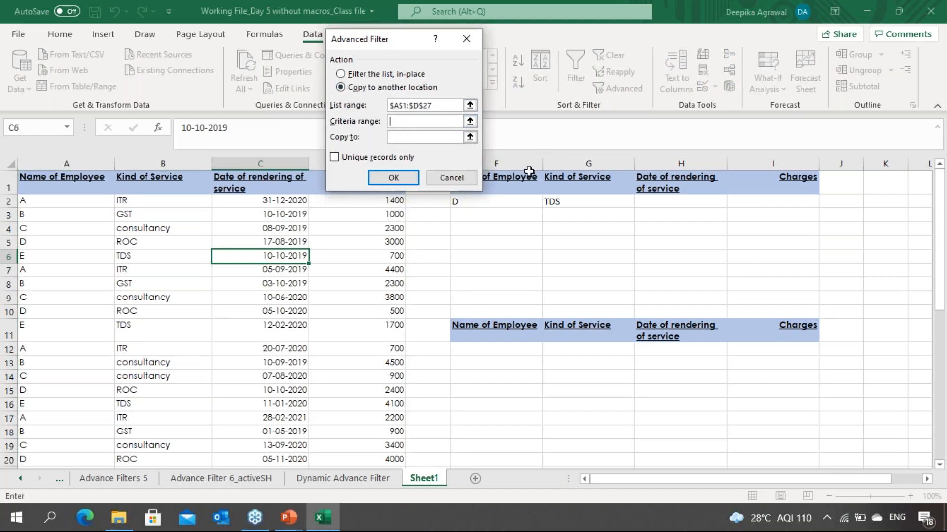
{"action": "left_click", "coordinate": [528, 187]}
{"action": "key", "text": "shift+Right"}
{"action": "key", "text": "shift+Right"}
{"action": "key", "text": "shift+Right"}
{"action": "key", "text": "shift+Down"}
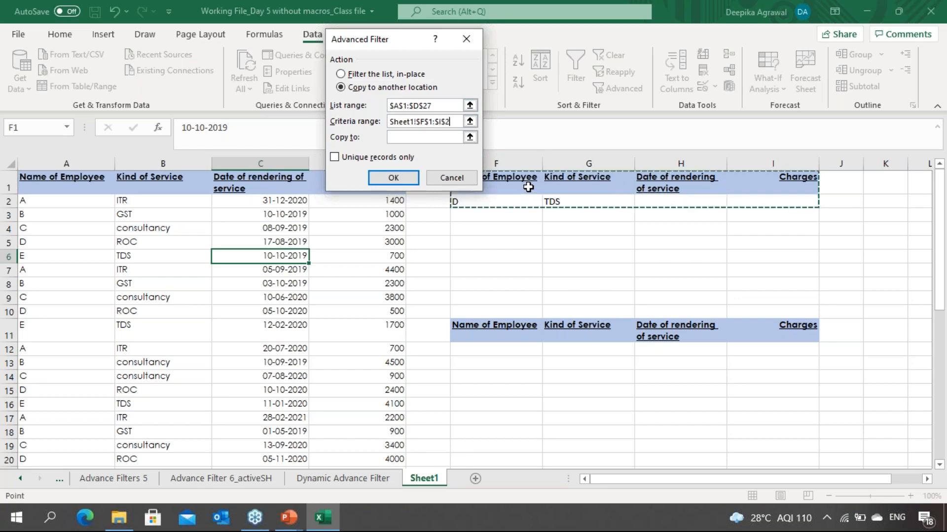
{"action": "left_click", "coordinate": [456, 137]}
{"action": "left_click", "coordinate": [500, 321]}
{"action": "key", "text": "shift+Right"}
{"action": "key", "text": "shift+Right"}
{"action": "key", "text": "shift+Right"}
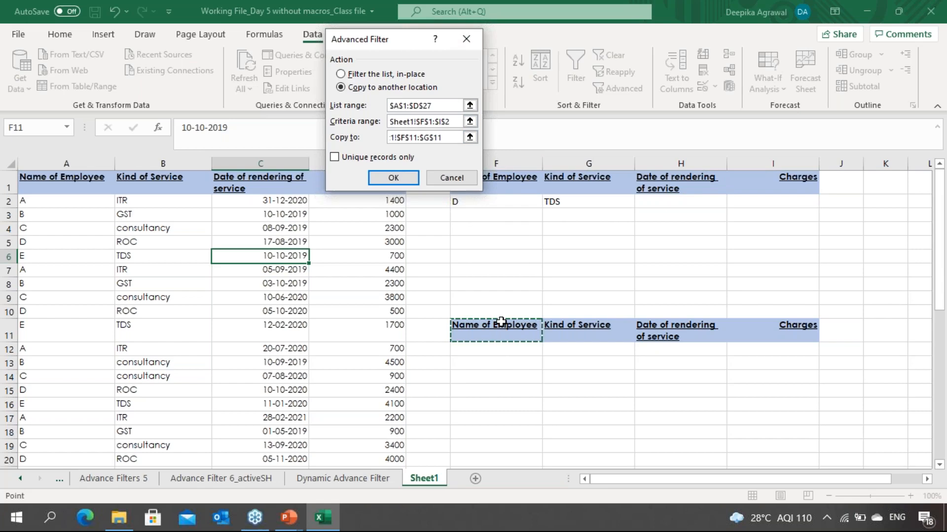
{"action": "key", "text": "Return"}
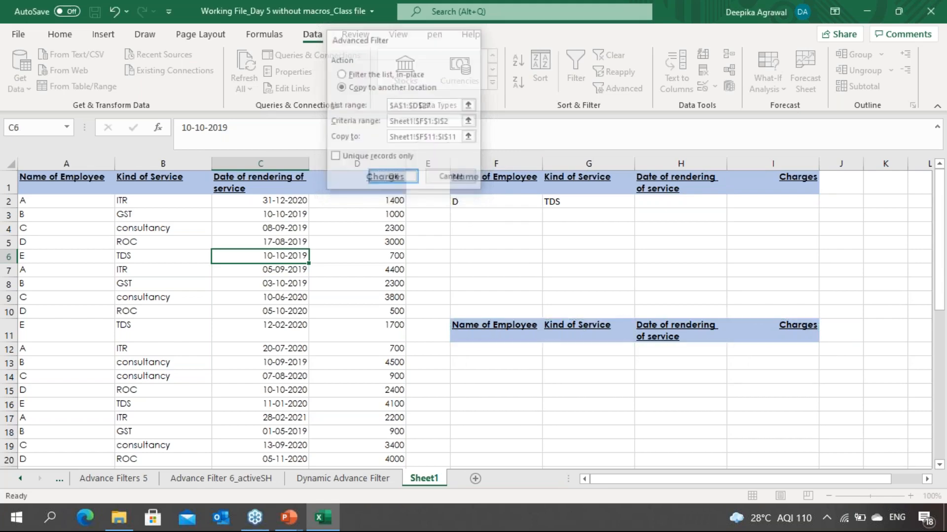
Step: Change the service criterion in G2 to ROC
{"action": "key", "text": "Down"}
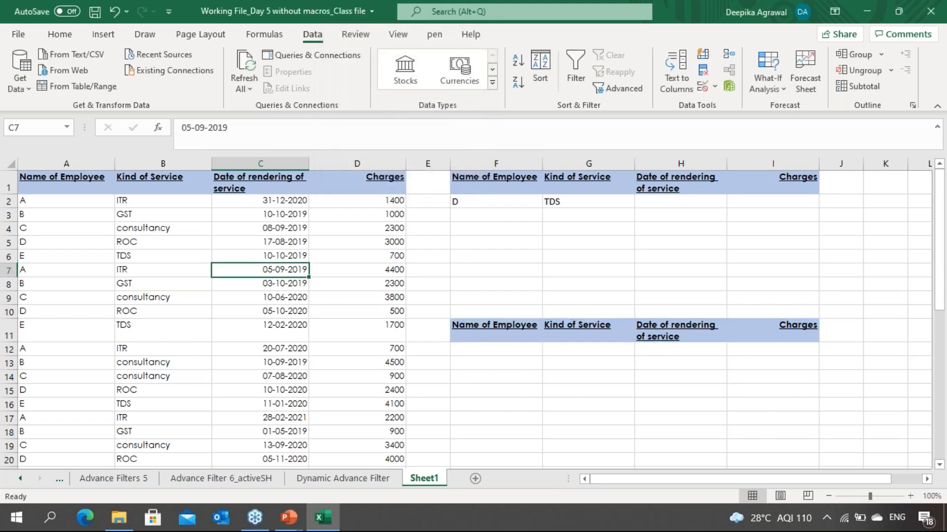
{"action": "key", "text": "Right"}
{"action": "key", "text": "Up"}
{"action": "key", "text": "Up"}
{"action": "key", "text": "Up"}
{"action": "key", "text": "Right"}
{"action": "key", "text": "Up"}
{"action": "key", "text": "Up"}
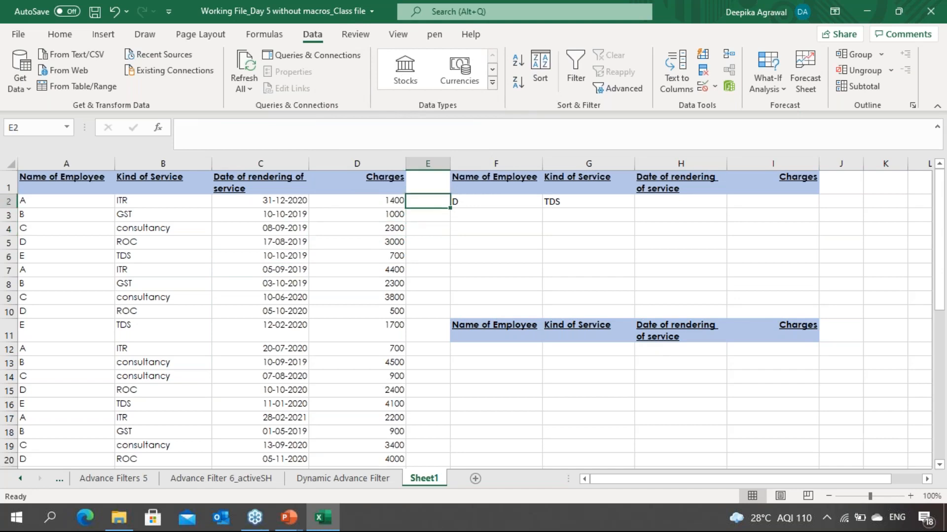
{"action": "key", "text": "Right"}
{"action": "key", "text": "Right"}
{"action": "key", "text": "alt+Down"}
{"action": "key", "text": "Down"}
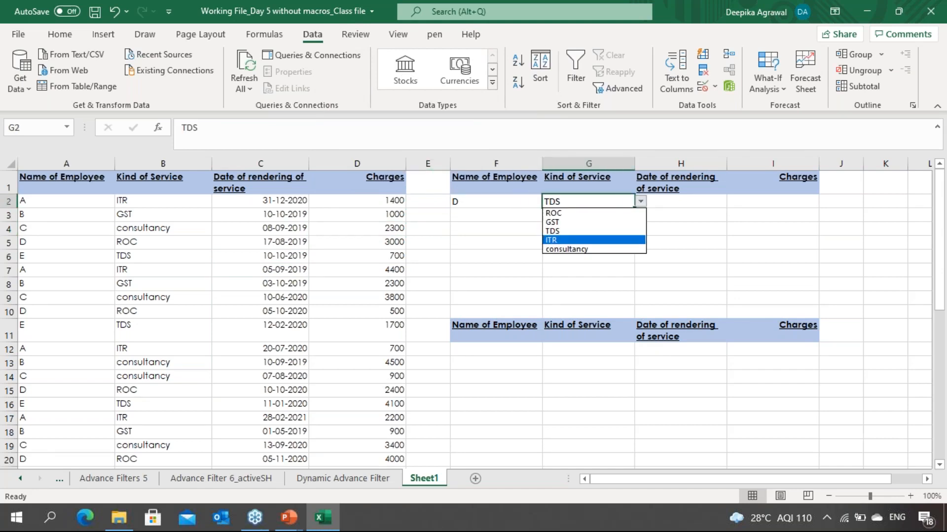
{"action": "key", "text": "Up"}
{"action": "key", "text": "Up"}
{"action": "key", "text": "Up"}
{"action": "key", "text": "Return"}
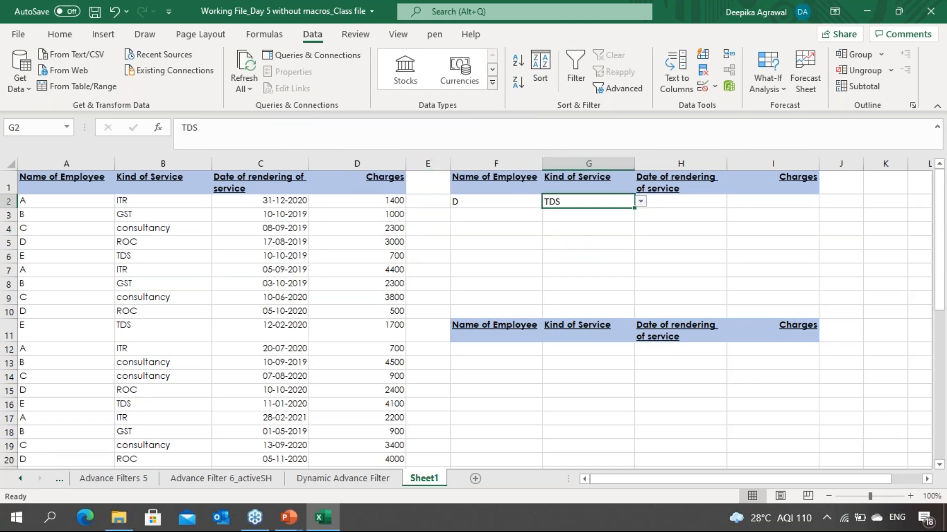
Step: Rerun the Advanced Filter with copy to another location, keeping the same list, criteria and output ranges
{"action": "left_click", "coordinate": [526, 312]}
{"action": "left_click", "coordinate": [363, 271]}
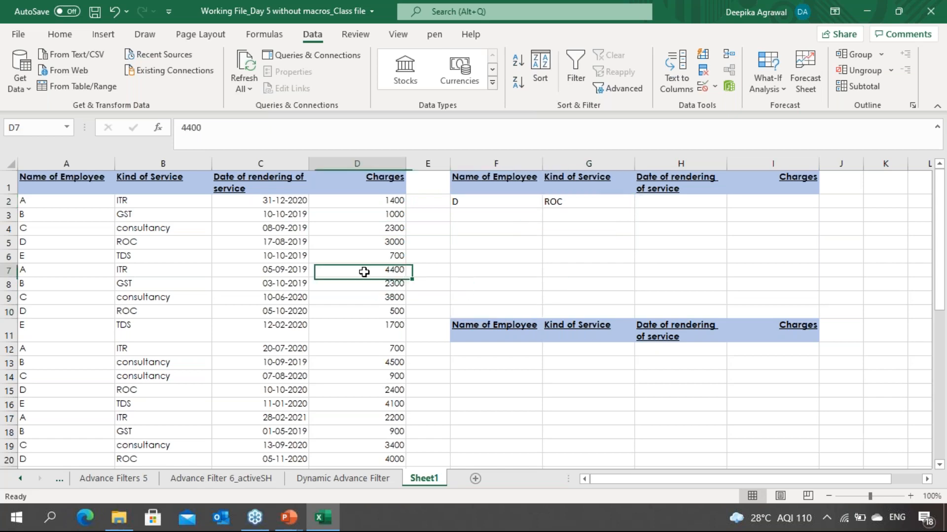
{"action": "left_click", "coordinate": [620, 93]}
{"action": "left_click", "coordinate": [440, 120]}
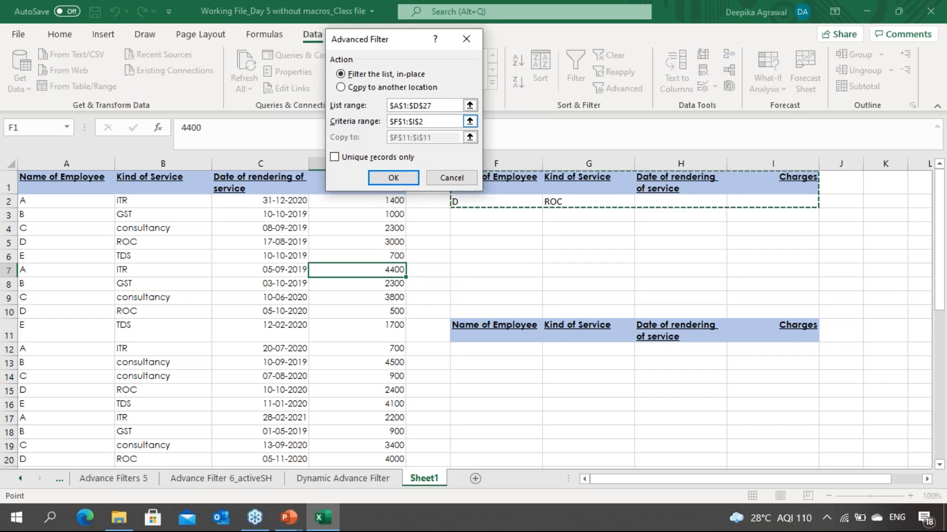
{"action": "left_click", "coordinate": [340, 87]}
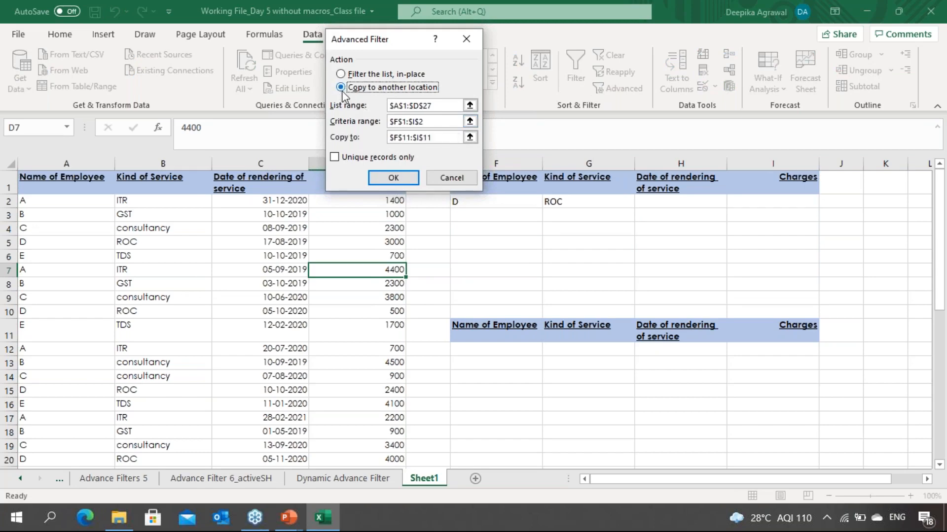
{"action": "left_click", "coordinate": [450, 141]}
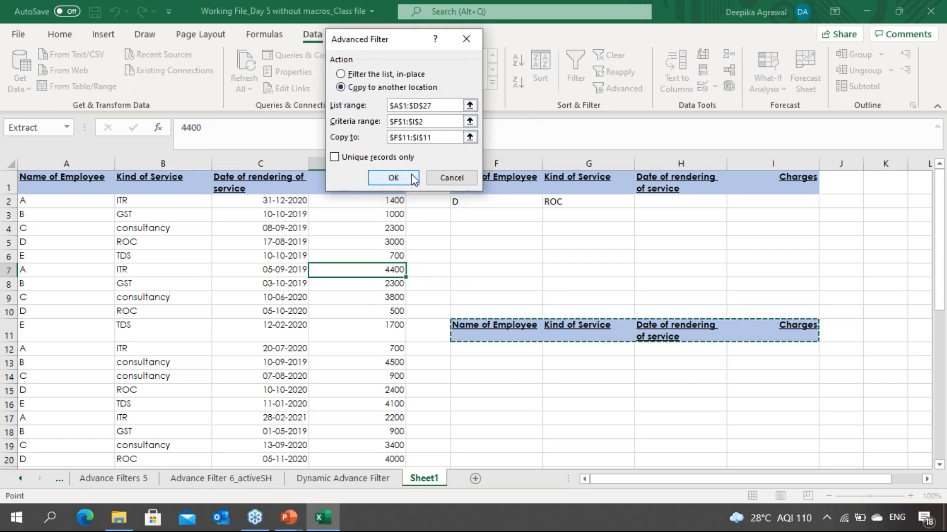
{"action": "left_click", "coordinate": [393, 178]}
{"action": "left_click", "coordinate": [507, 354]}
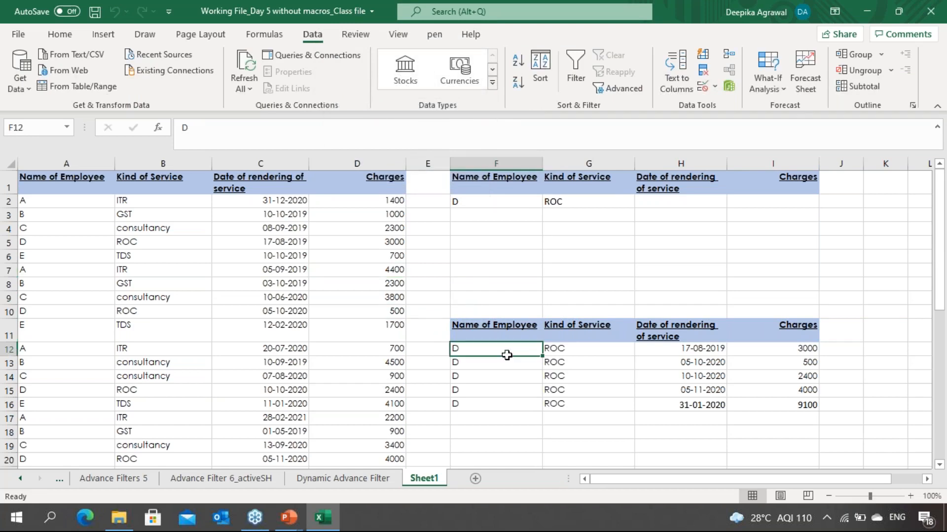
Step: Review the extracted records and select the full source data range to compare them
{"action": "key", "text": "Right"}
{"action": "key", "text": "Right"}
{"action": "key", "text": "Right"}
{"action": "key", "text": "Right"}
{"action": "key", "text": "Right"}
{"action": "key", "text": "Left"}
{"action": "key", "text": "Left"}
{"action": "key", "text": "Left"}
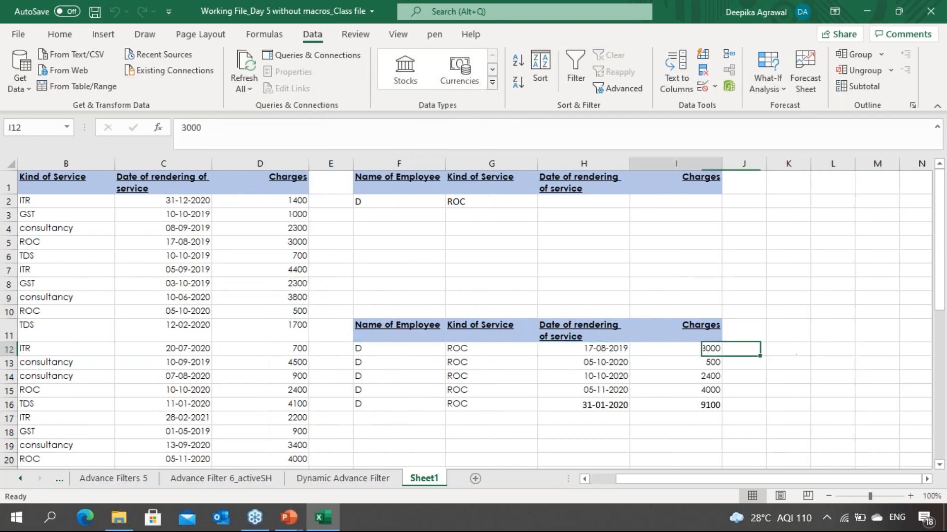
{"action": "key", "text": "Left"}
{"action": "key", "text": "Left"}
{"action": "key", "text": "Left"}
{"action": "key", "text": "Left"}
{"action": "key", "text": "Left"}
{"action": "key", "text": "Left"}
{"action": "key", "text": "Left"}
{"action": "key", "text": "Left"}
{"action": "key", "text": "Right"}
{"action": "key", "text": "Right"}
{"action": "key", "text": "Right"}
{"action": "key", "text": "Right"}
{"action": "key", "text": "Right"}
{"action": "key", "text": "Left"}
{"action": "key", "text": "Left"}
{"action": "key", "text": "Left"}
{"action": "key", "text": "Left"}
{"action": "key", "text": "Left"}
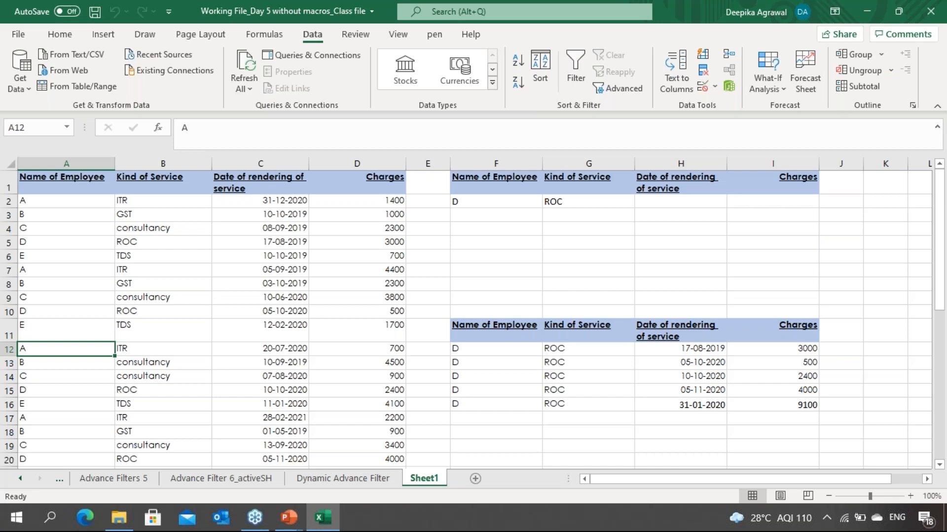
{"action": "key", "text": "Right"}
{"action": "key", "text": "Left"}
{"action": "key", "text": "Up"}
{"action": "key", "text": "Up"}
{"action": "key", "text": "Up"}
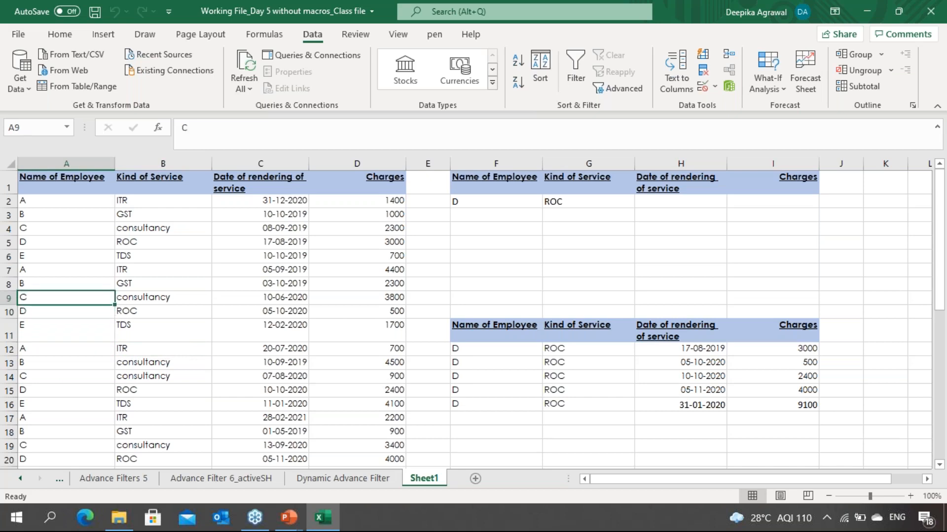
{"action": "key", "text": "Up"}
{"action": "key", "text": "Up"}
{"action": "key", "text": "Up"}
{"action": "key", "text": "Up"}
{"action": "key", "text": "Up"}
{"action": "key", "text": "Up"}
{"action": "key", "text": "Up"}
{"action": "key", "text": "Up"}
{"action": "key", "text": "Right"}
{"action": "key", "text": "Right"}
{"action": "key", "text": "Right"}
{"action": "key", "text": "Right"}
{"action": "key", "text": "Right"}
{"action": "key", "text": "Left"}
{"action": "key", "text": "Left"}
{"action": "key", "text": "Left"}
{"action": "key", "text": "Left"}
{"action": "key", "text": "Left"}
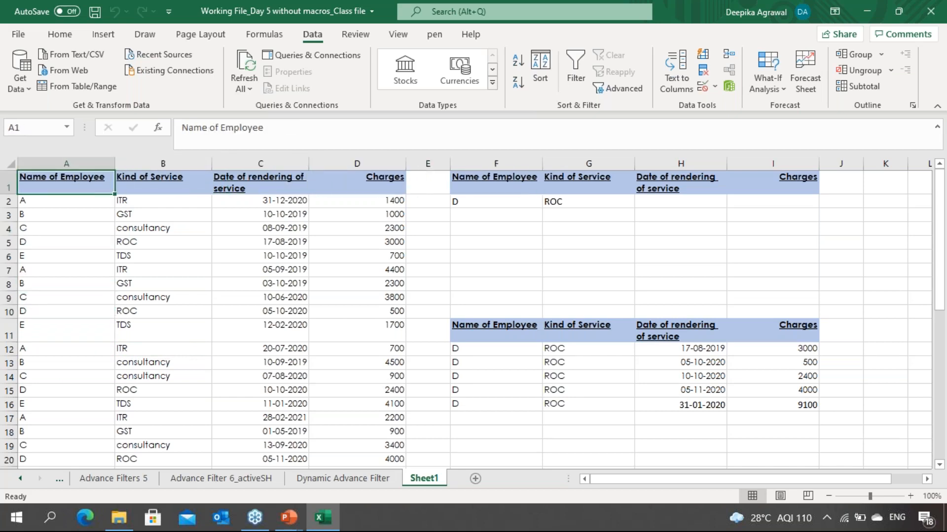
{"action": "key", "text": "ctrl+shift+Right"}
{"action": "key", "text": "ctrl+shift+Down"}
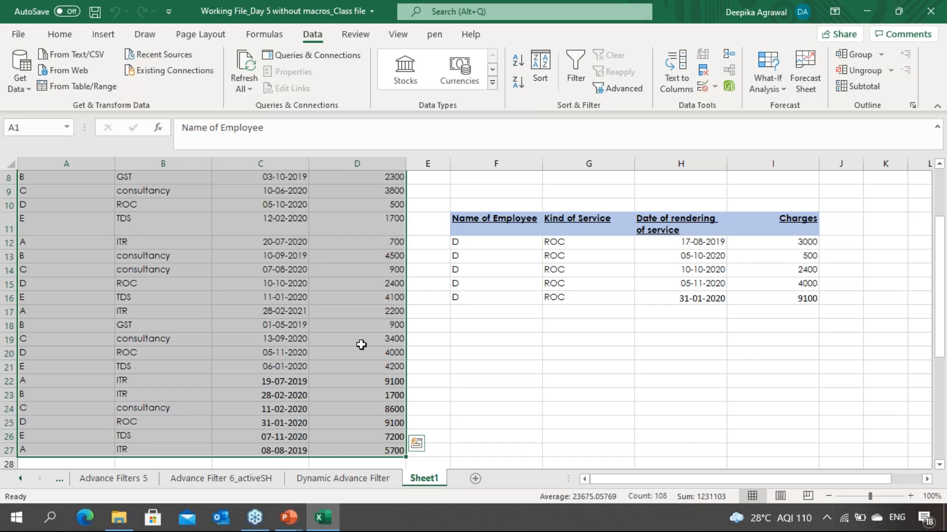
Step: Examine the criteria cells, the extracted rows and matching rows in the source table
{"action": "key", "text": "ctrl+Home"}
{"action": "key", "text": "Down"}
{"action": "key", "text": "Down"}
{"action": "key", "text": "Down"}
{"action": "key", "text": "Right"}
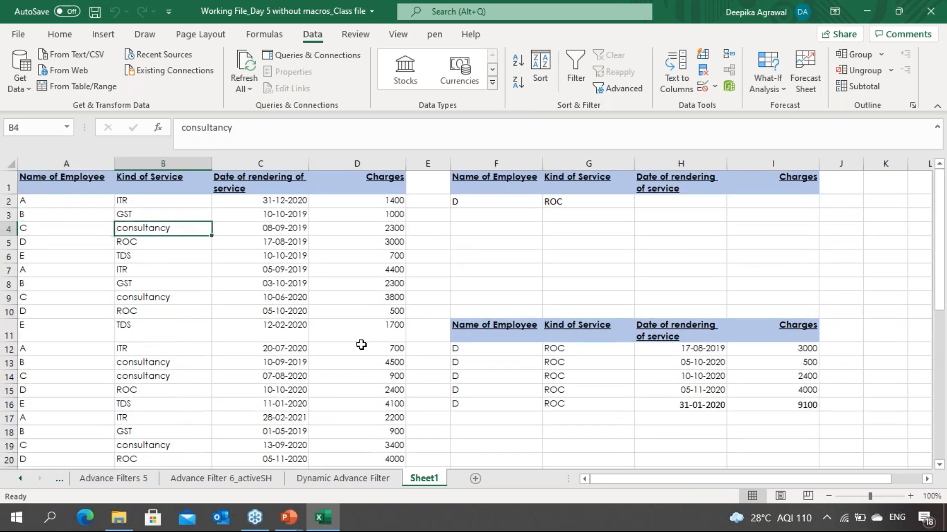
{"action": "key", "text": "Right"}
{"action": "key", "text": "Right"}
{"action": "key", "text": "Right"}
{"action": "key", "text": "Up"}
{"action": "key", "text": "Up"}
{"action": "key", "text": "Right"}
{"action": "key", "text": "Right"}
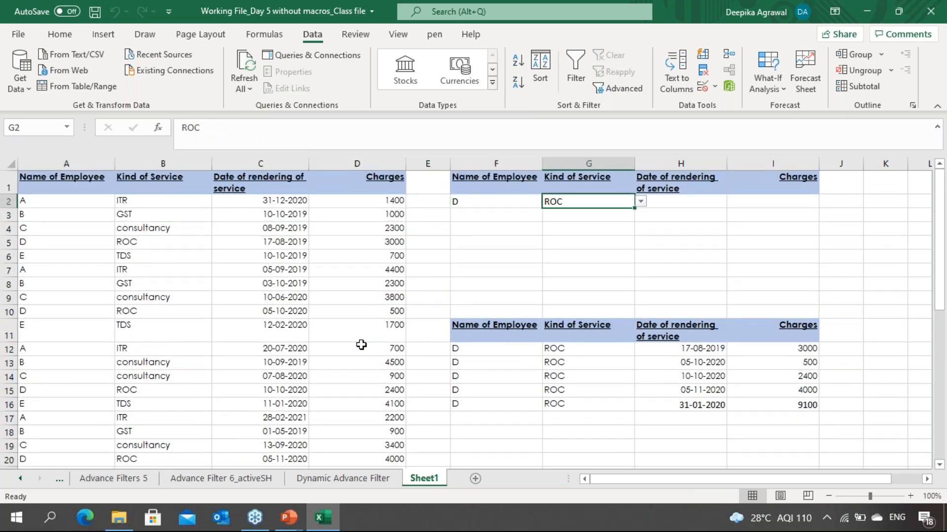
{"action": "key", "text": "Down"}
{"action": "key", "text": "Down"}
{"action": "key", "text": "Down"}
{"action": "key", "text": "Down"}
{"action": "key", "text": "Down"}
{"action": "key", "text": "Down"}
{"action": "key", "text": "Down"}
{"action": "key", "text": "Down"}
{"action": "key", "text": "Down"}
{"action": "key", "text": "Down"}
{"action": "key", "text": "Down"}
{"action": "key", "text": "Down"}
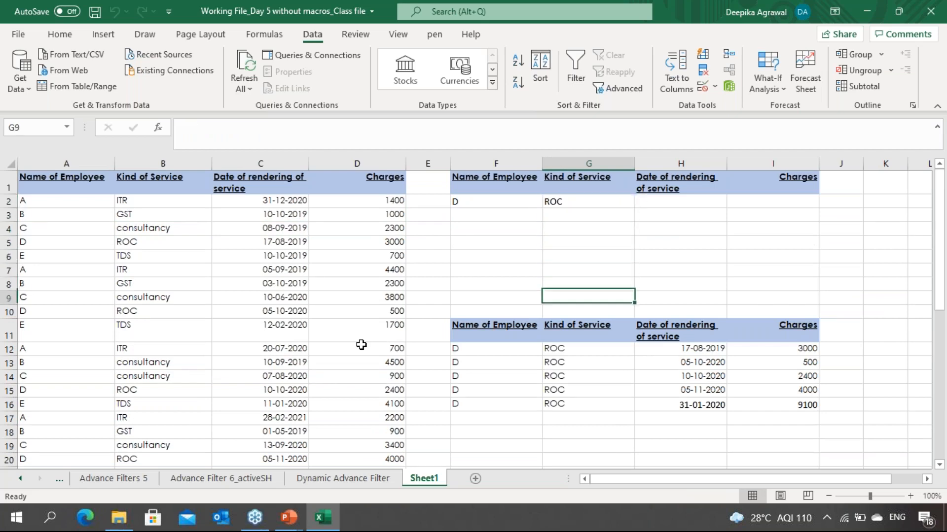
{"action": "key", "text": "Down"}
{"action": "key", "text": "Down"}
{"action": "key", "text": "Down"}
{"action": "key", "text": "Up"}
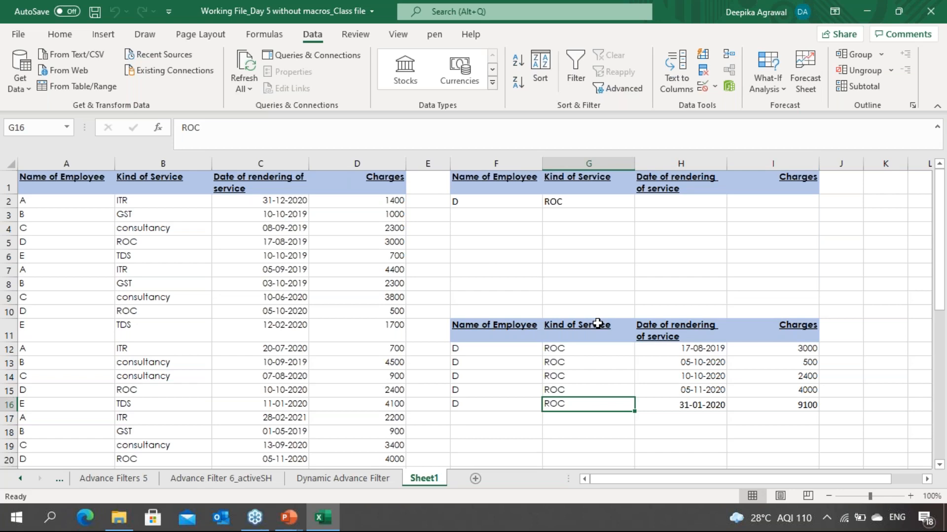
{"action": "left_click", "coordinate": [9, 257]}
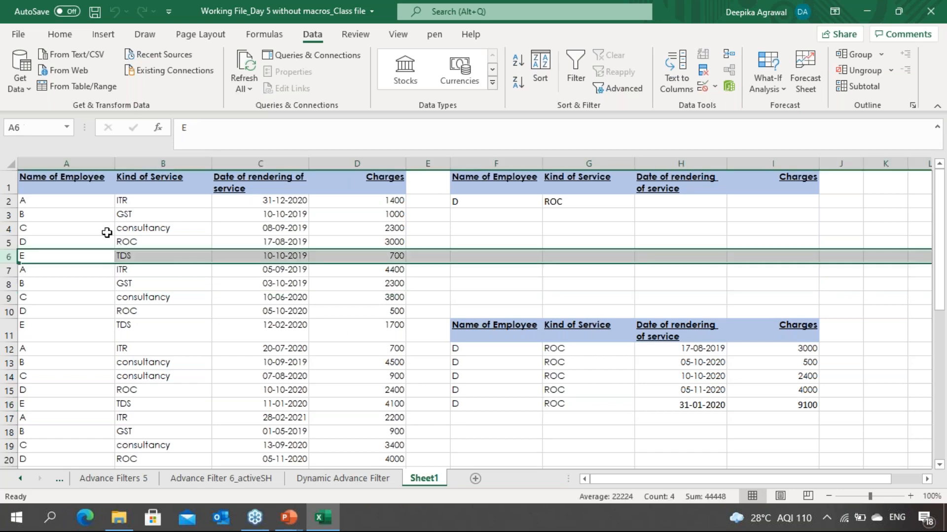
{"action": "left_click", "coordinate": [107, 233]}
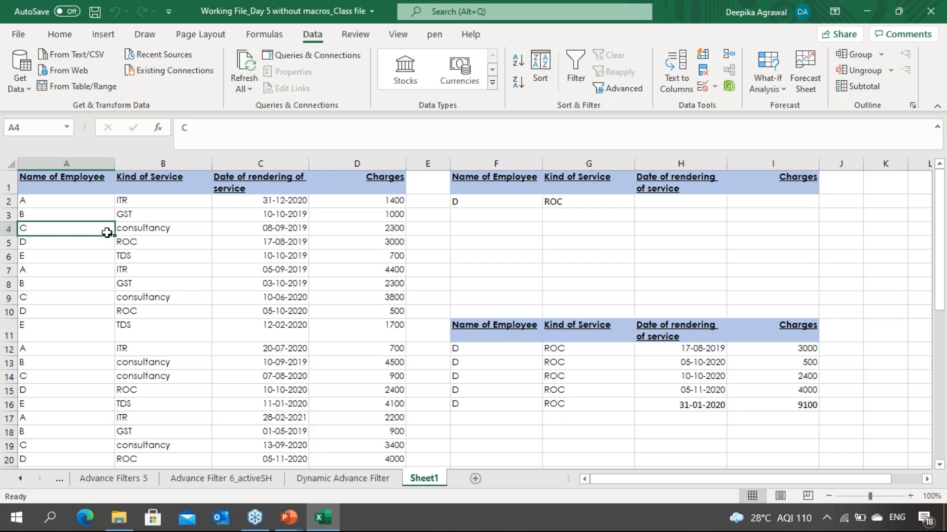
Step: Select the whole source table from A1 to D27 and name that range XYZ
{"action": "key", "text": "Up"}
{"action": "key", "text": "Up"}
{"action": "key", "text": "Up"}
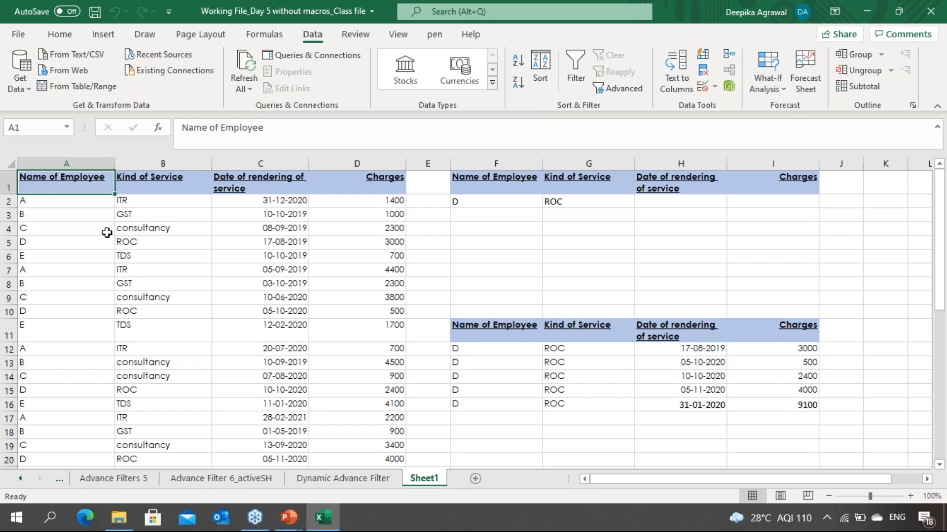
{"action": "key", "text": "ctrl+shift+Right"}
{"action": "key", "text": "ctrl+shift+Down"}
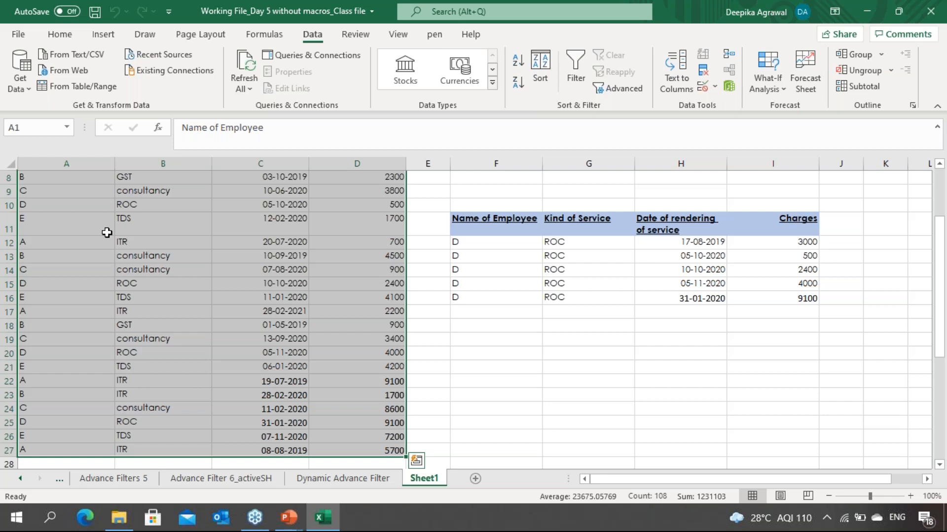
{"action": "left_click", "coordinate": [30, 131]}
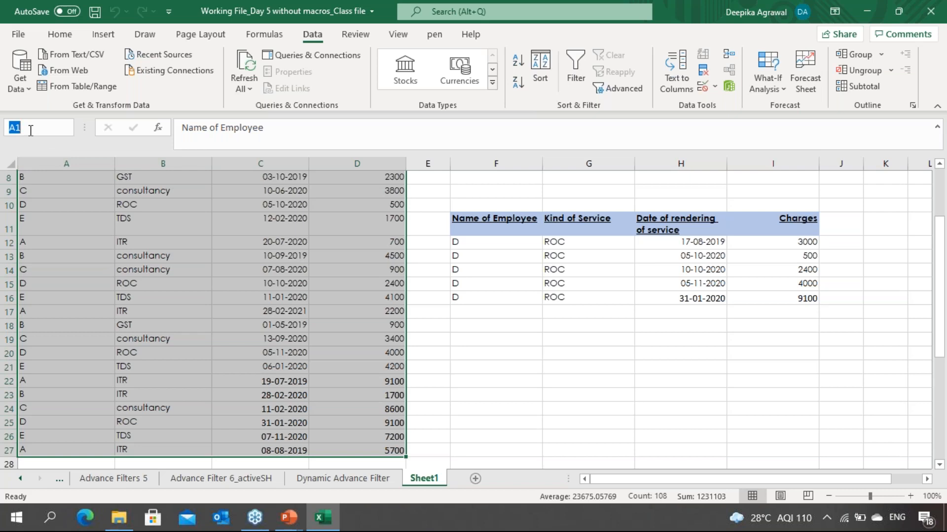
{"action": "type", "text": "XYZ"}
{"action": "key", "text": "Return"}
Step: Review the defined names listed in the Name Box by jumping to the ABC and XYZ ranges
{"action": "scroll", "coordinate": [29, 129], "scroll_direction": "up", "scroll_amount": 3}
{"action": "left_click", "coordinate": [266, 227]}
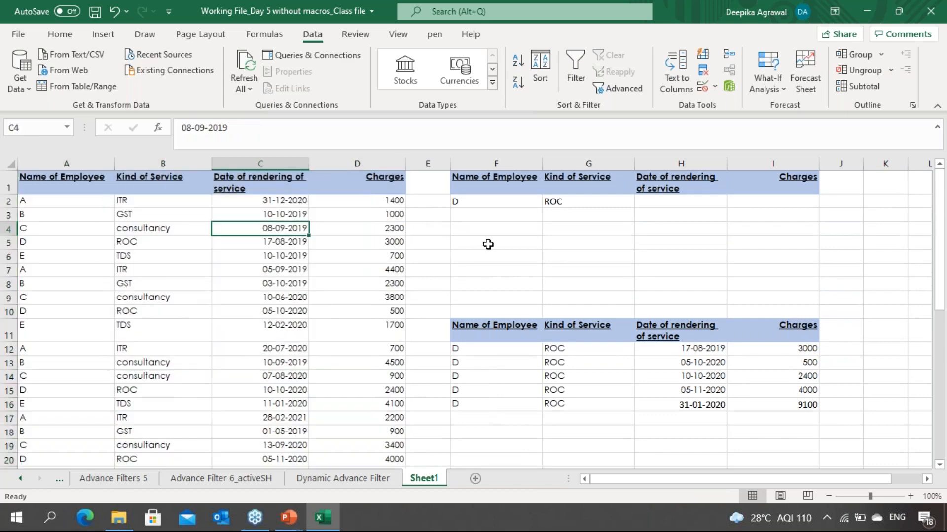
{"action": "left_click", "coordinate": [488, 244]}
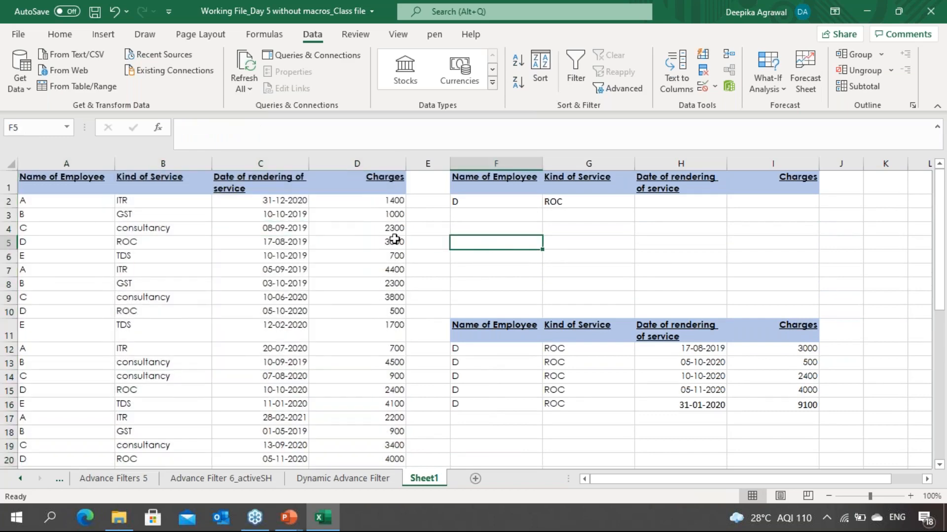
{"action": "left_click", "coordinate": [377, 323]}
{"action": "left_click", "coordinate": [249, 295]}
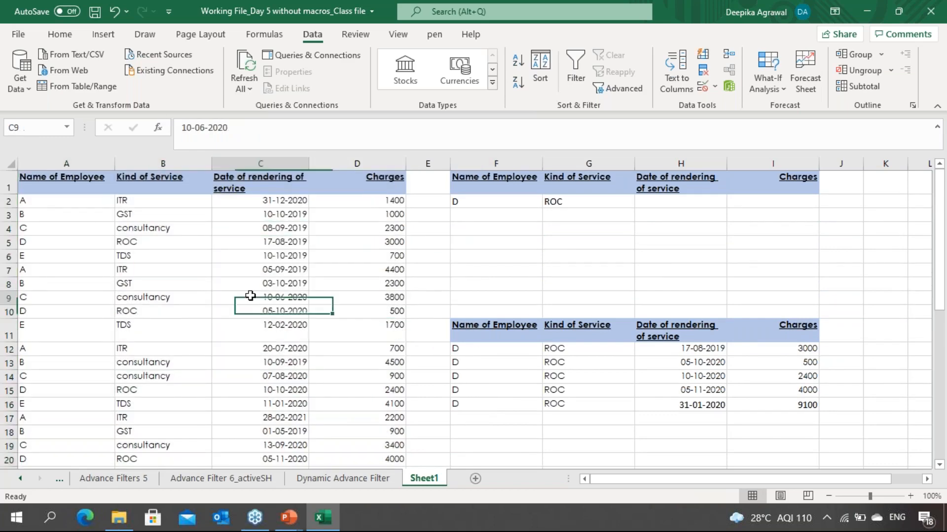
{"action": "left_click", "coordinate": [66, 126]}
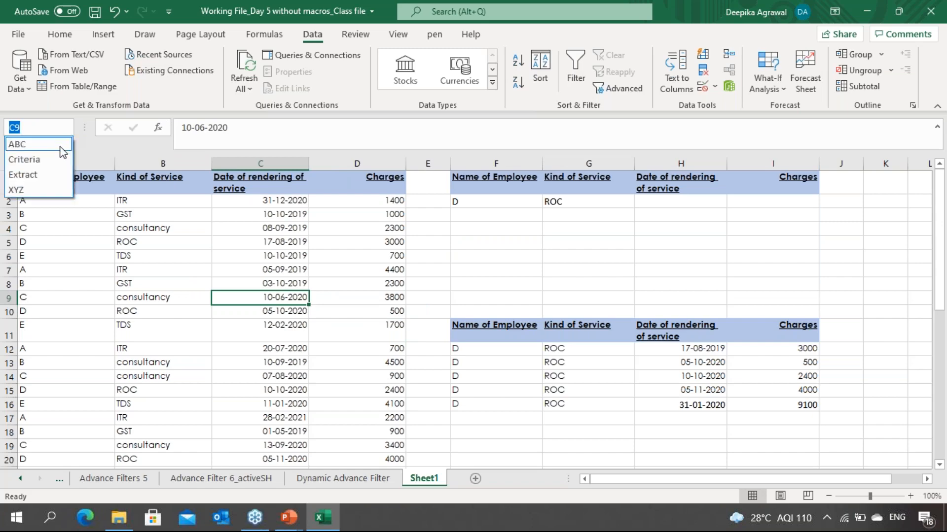
{"action": "left_click", "coordinate": [61, 145]}
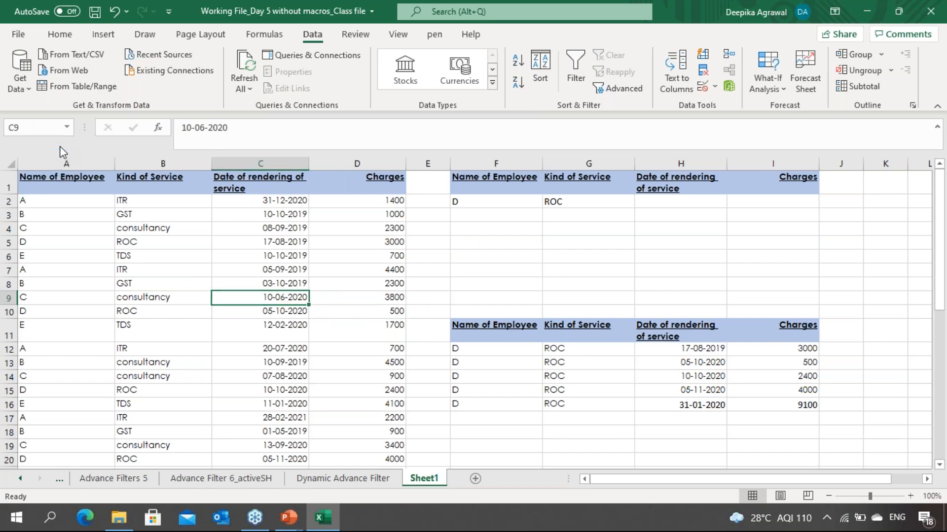
{"action": "left_click", "coordinate": [123, 269]}
{"action": "left_click", "coordinate": [66, 127]}
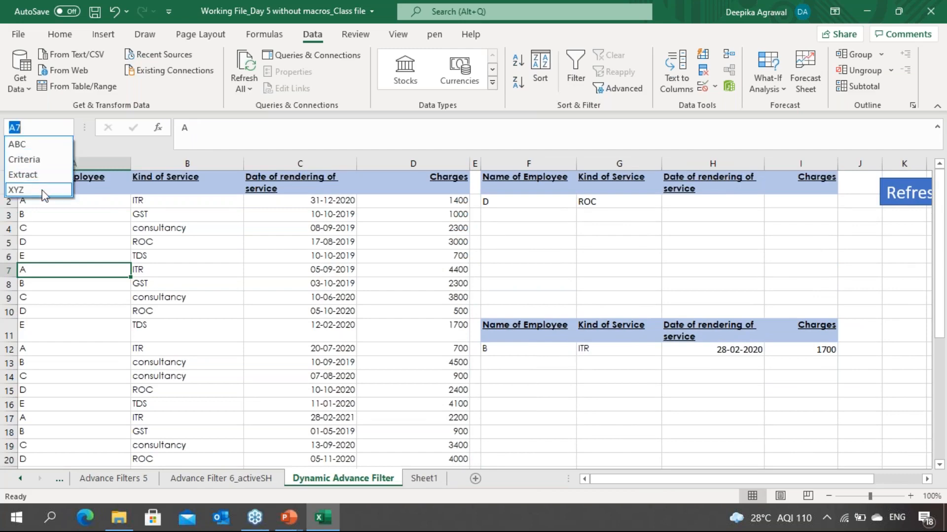
{"action": "left_click", "coordinate": [30, 190]}
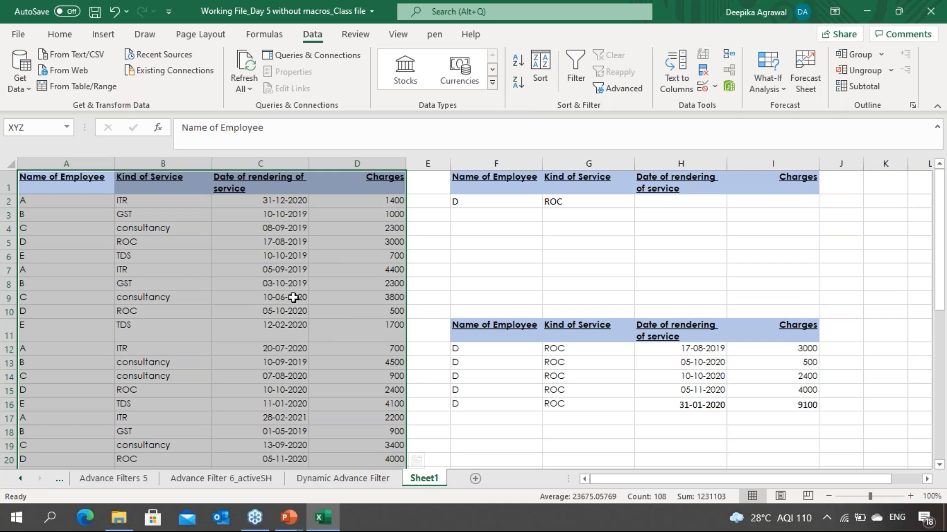
{"action": "left_click", "coordinate": [461, 292]}
{"action": "left_click", "coordinate": [513, 211]}
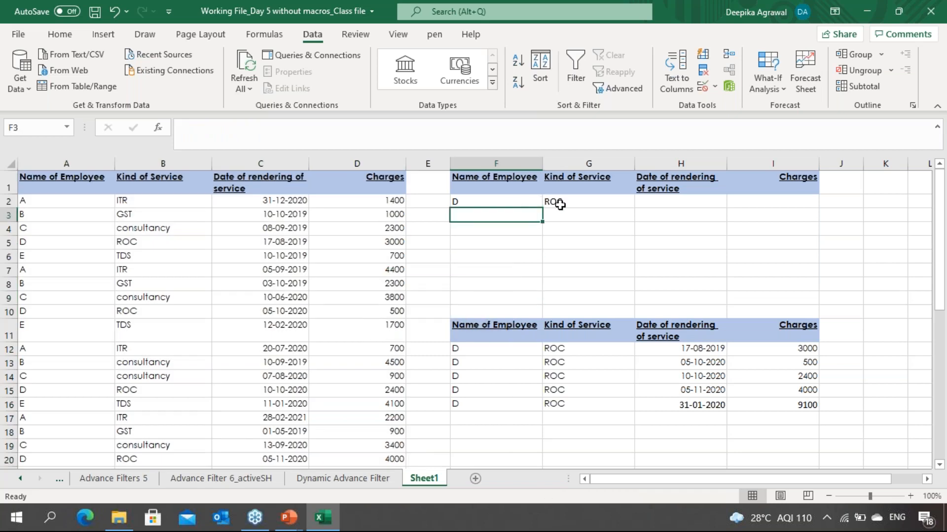
{"action": "left_click", "coordinate": [560, 205]}
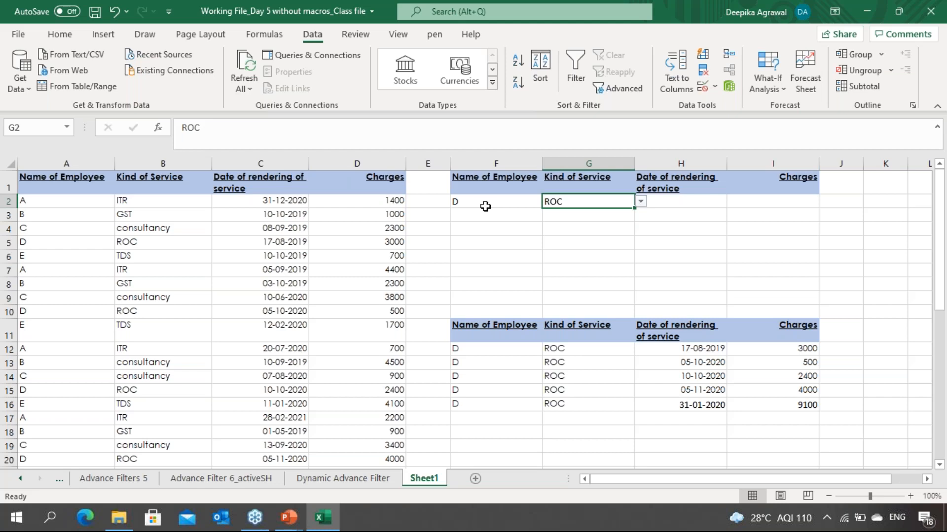
Step: Clear the previously extracted records under the output headers in F12:J16
{"action": "key", "text": "Right"}
{"action": "key", "text": "Right"}
{"action": "key", "text": "Right"}
{"action": "key", "text": "Right"}
{"action": "key", "text": "Right"}
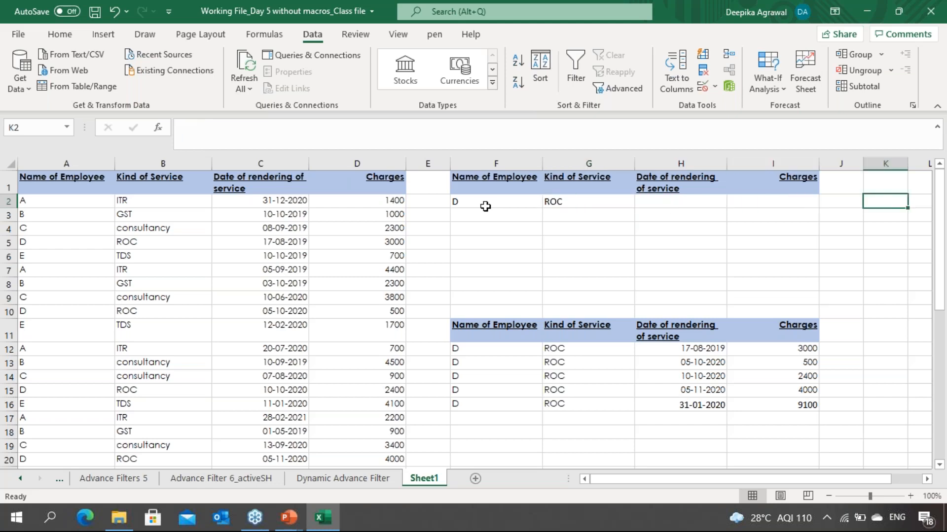
{"action": "key", "text": "Left"}
{"action": "key", "text": "Left"}
{"action": "key", "text": "Left"}
{"action": "key", "text": "Left"}
{"action": "key", "text": "Left"}
{"action": "key", "text": "Left"}
{"action": "key", "text": "Down"}
{"action": "key", "text": "Down"}
{"action": "key", "text": "Down"}
{"action": "key", "text": "Down"}
{"action": "key", "text": "Down"}
{"action": "key", "text": "Down"}
{"action": "key", "text": "Down"}
{"action": "key", "text": "Down"}
{"action": "key", "text": "Down"}
{"action": "key", "text": "Down"}
{"action": "key", "text": "shift+Right"}
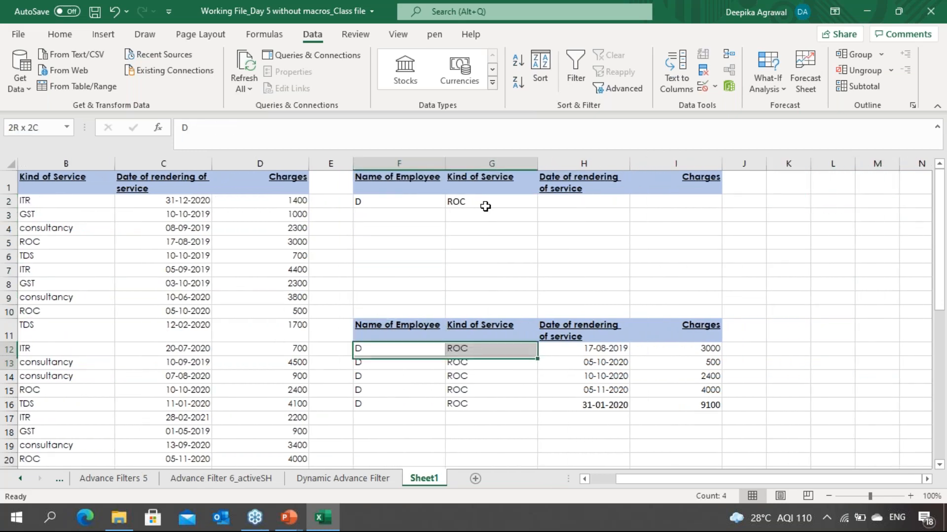
{"action": "key", "text": "shift+Down"}
{"action": "key", "text": "shift+Right"}
{"action": "key", "text": "shift+Right"}
{"action": "key", "text": "shift+Right"}
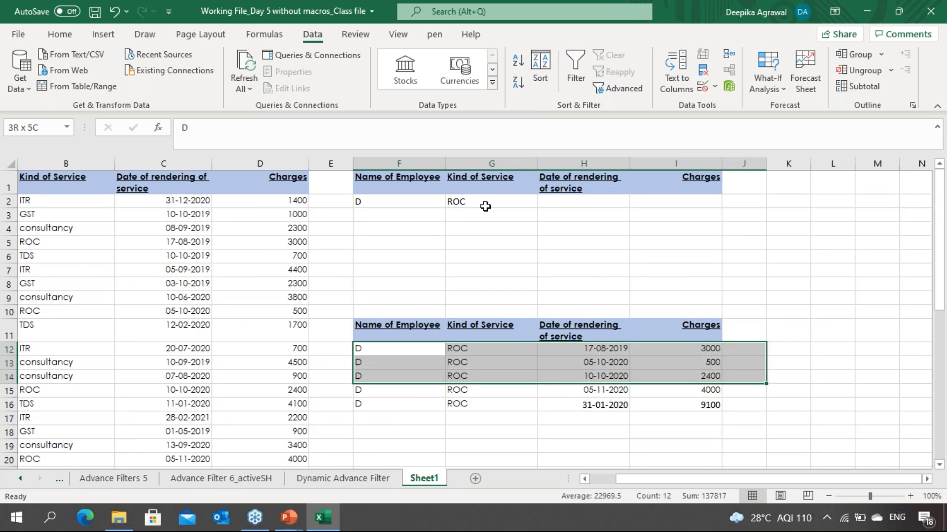
{"action": "key", "text": "shift+Down"}
{"action": "key", "text": "shift+Down"}
{"action": "key", "text": "shift+Down"}
{"action": "key", "text": "Delete"}
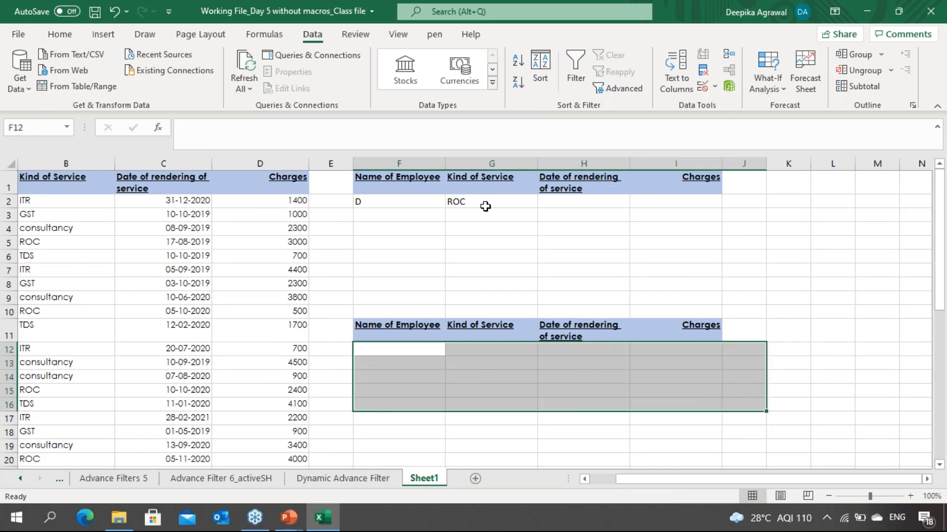
Step: Clear the employee and service criteria values in F2:G2
{"action": "key", "text": "Up"}
{"action": "key", "text": "ctrl+Up"}
{"action": "key", "text": "shift+Right"}
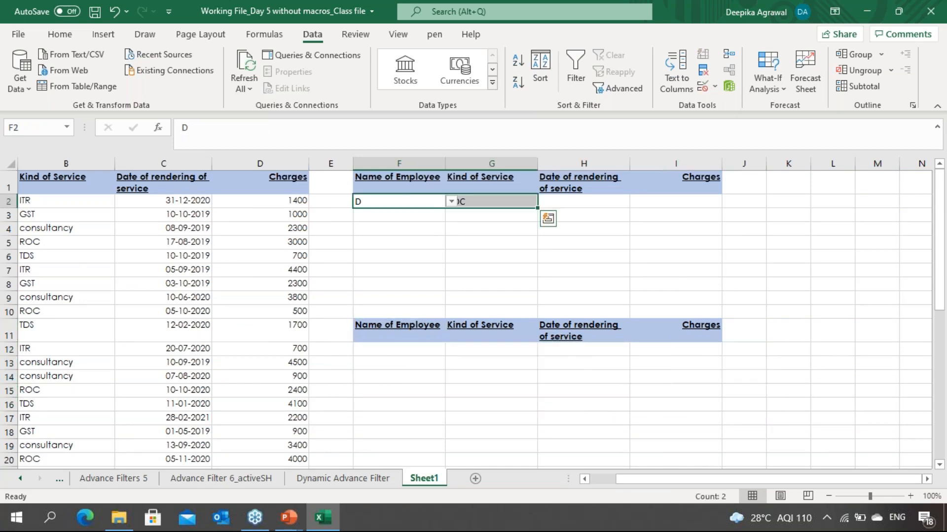
{"action": "key", "text": "Delete"}
Step: Pick employee A from the dropdown list in the F2 criteria cell
{"action": "key", "text": "Right"}
{"action": "key", "text": "ctrl+Left"}
{"action": "key", "text": "ctrl+Left"}
{"action": "key", "text": "Up"}
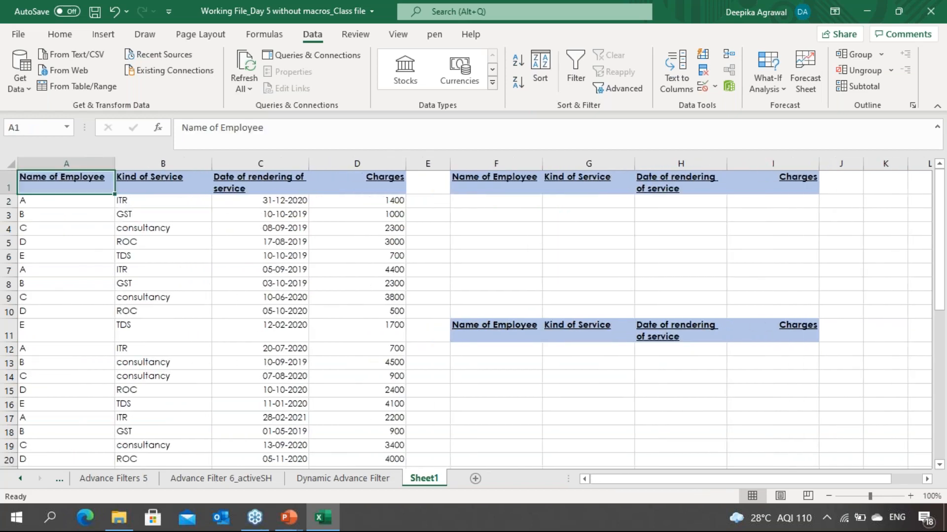
{"action": "key", "text": "ctrl+Right"}
{"action": "key", "text": "ctrl+Right"}
{"action": "key", "text": "Right"}
{"action": "key", "text": "Down"}
{"action": "key", "text": "alt"}
{"action": "key", "text": "Left"}
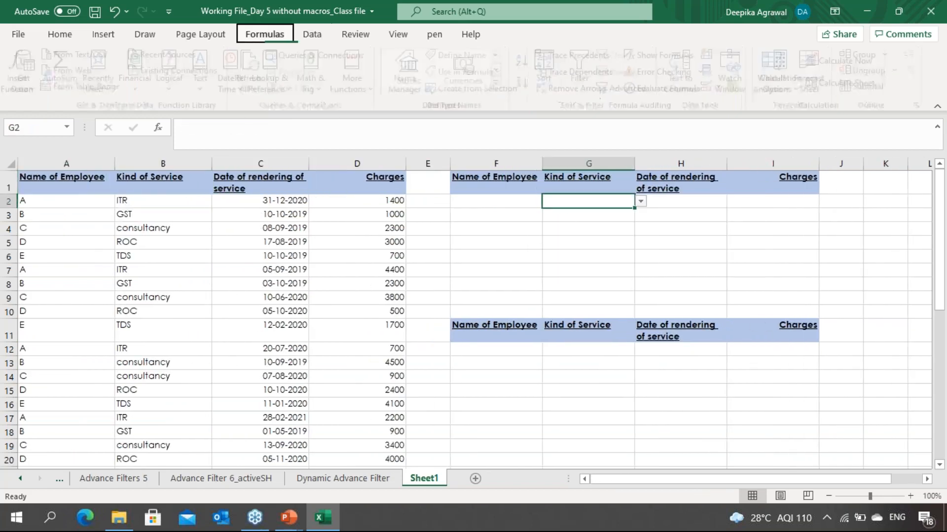
{"action": "key", "text": "Escape"}
{"action": "key", "text": "Left"}
{"action": "key", "text": "alt+Down"}
{"action": "key", "text": "Down"}
{"action": "key", "text": "Down"}
{"action": "key", "text": "Down"}
{"action": "key", "text": "Up"}
{"action": "key", "text": "Up"}
{"action": "key", "text": "Up"}
{"action": "key", "text": "Return"}
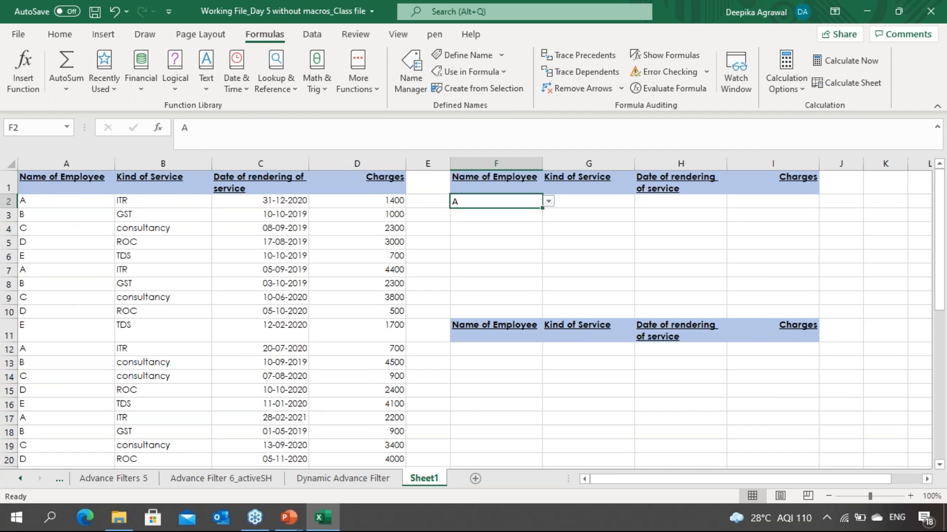
Step: Pick ITR from the dropdown list in the G2 service criteria cell
{"action": "key", "text": "Right"}
{"action": "key", "text": "alt+Down"}
{"action": "key", "text": "Down"}
{"action": "key", "text": "Down"}
{"action": "key", "text": "Down"}
{"action": "key", "text": "Return"}
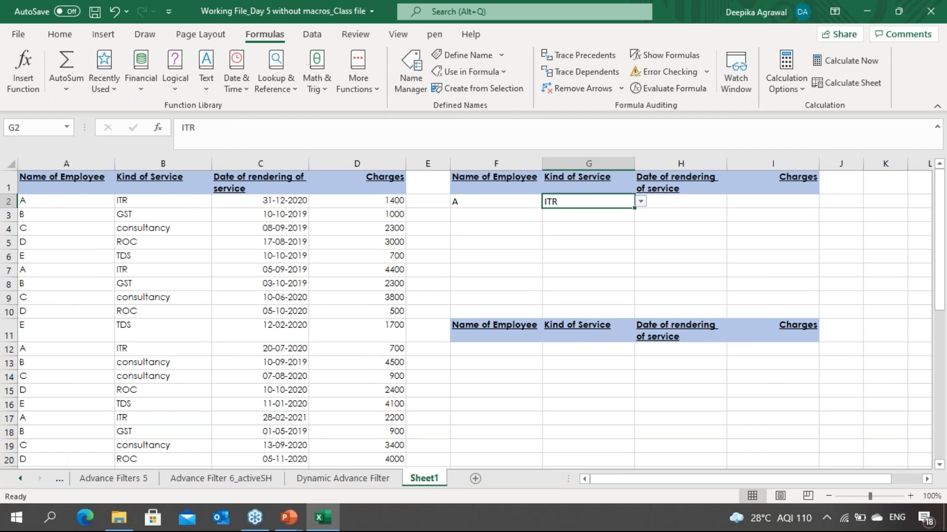
{"action": "key", "text": "Down"}
{"action": "key", "text": "Up"}
Step: Open the macro list to check the existing macros, then close it
{"action": "left_click", "coordinate": [311, 36]}
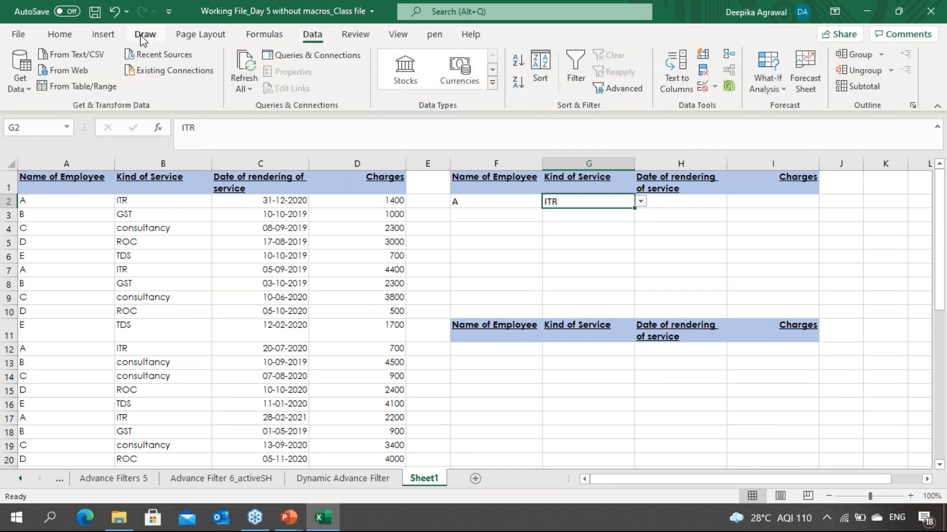
{"action": "left_click", "coordinate": [105, 39]}
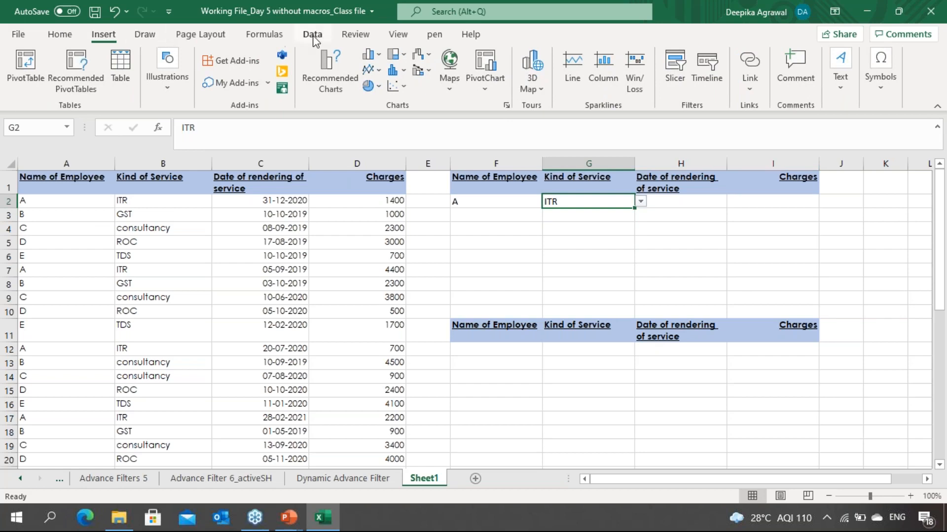
{"action": "left_click", "coordinate": [403, 40]}
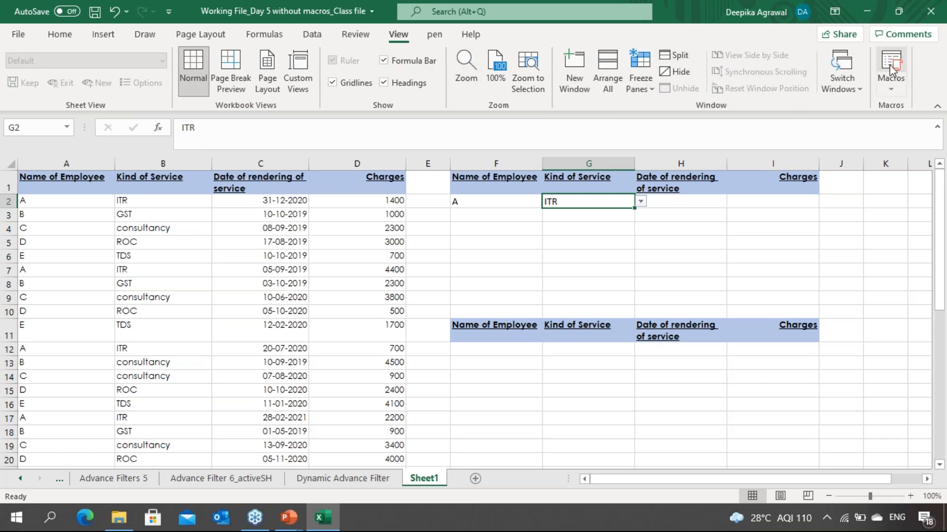
{"action": "left_click", "coordinate": [897, 91]}
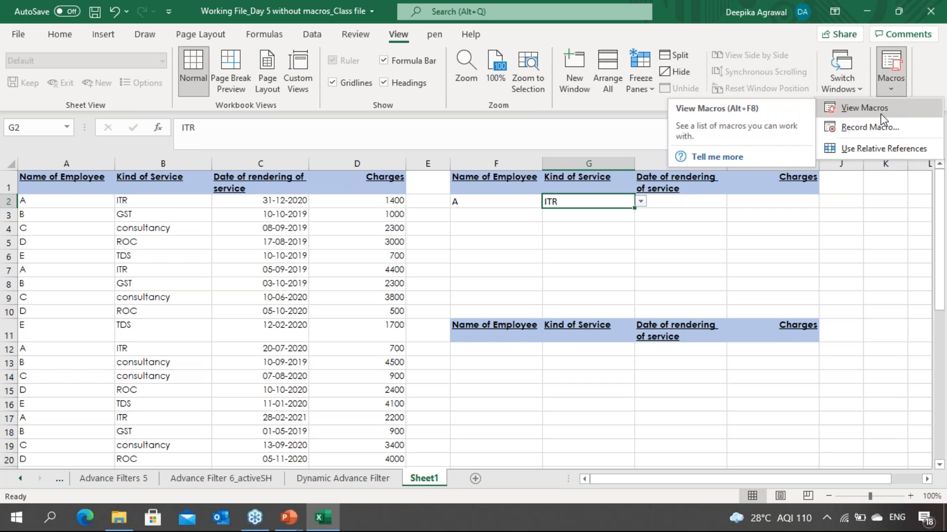
{"action": "left_click", "coordinate": [881, 113]}
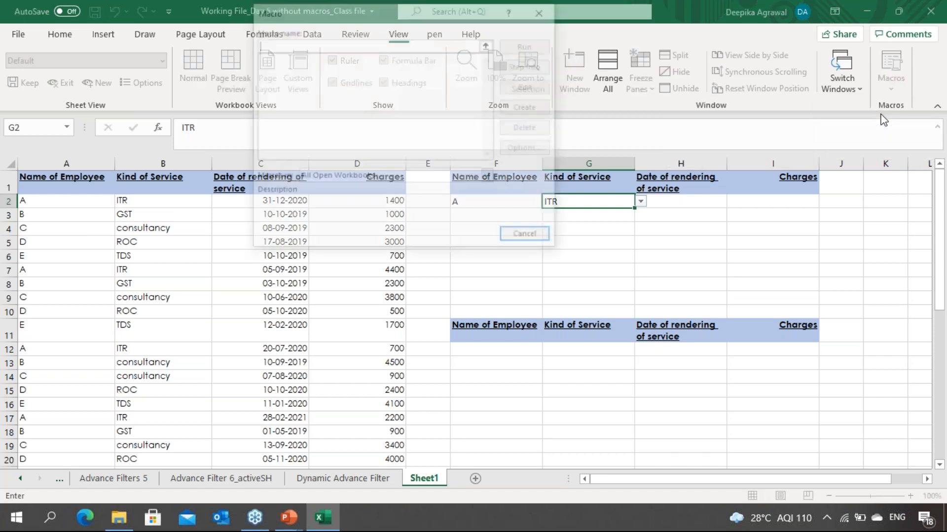
{"action": "left_click", "coordinate": [529, 237]}
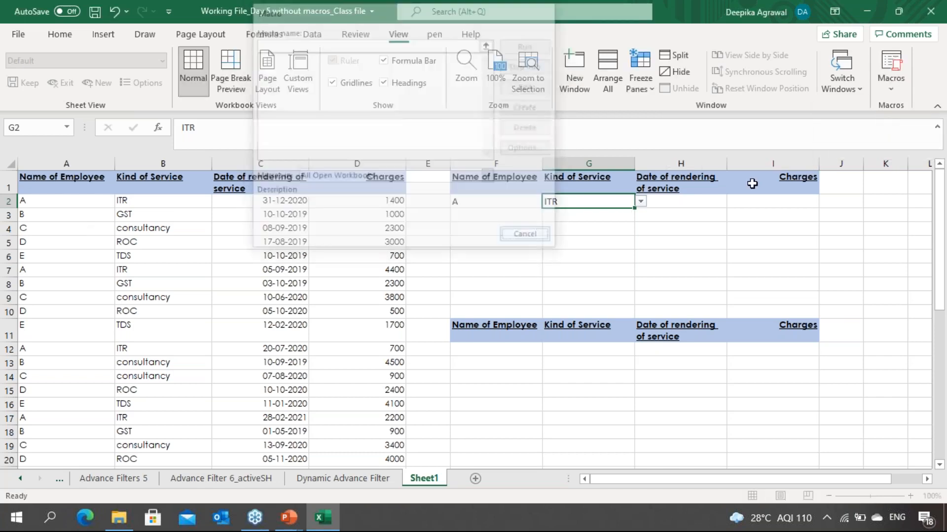
{"action": "left_click", "coordinate": [893, 69]}
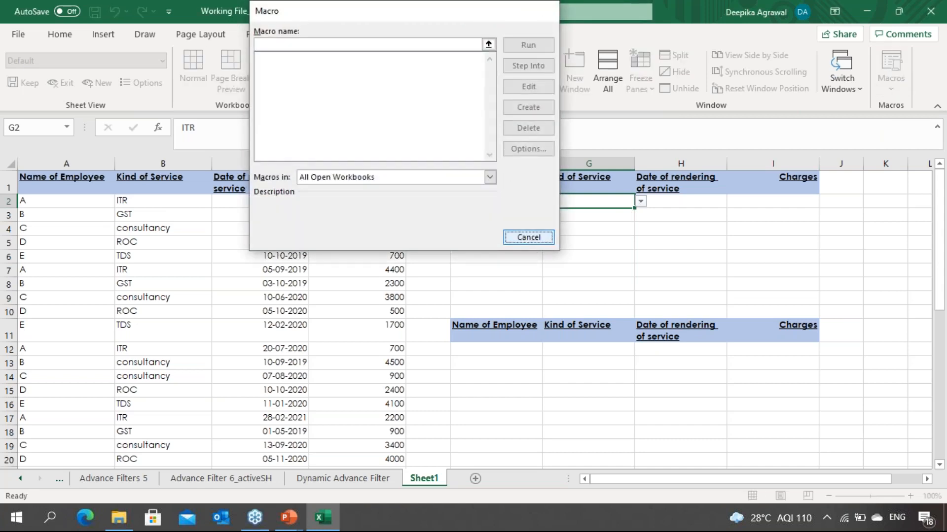
{"action": "left_click", "coordinate": [528, 237]}
Step: Start recording a new macro named Macro5 stored in this workbook
{"action": "left_click", "coordinate": [889, 90]}
{"action": "left_click", "coordinate": [909, 129]}
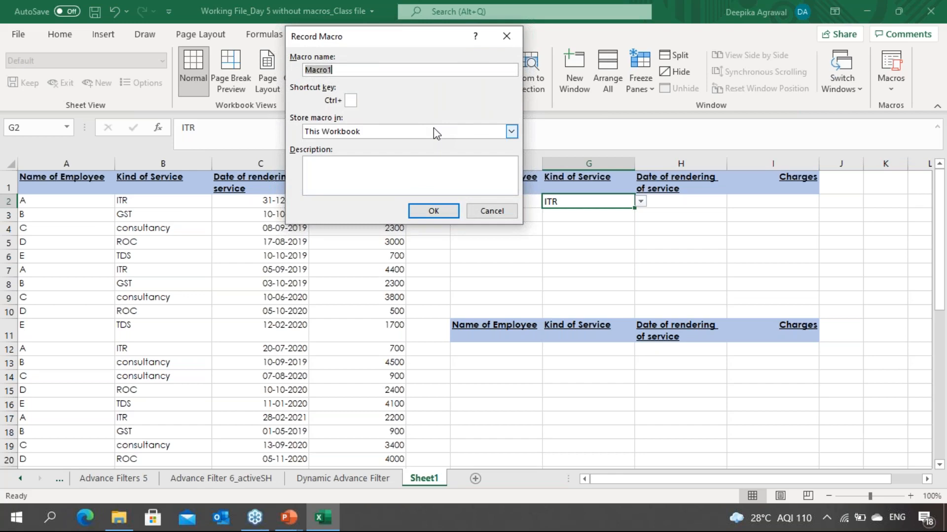
{"action": "key", "text": "End"}
{"action": "key", "text": "BackSpace"}
{"action": "type", "text": "5"}
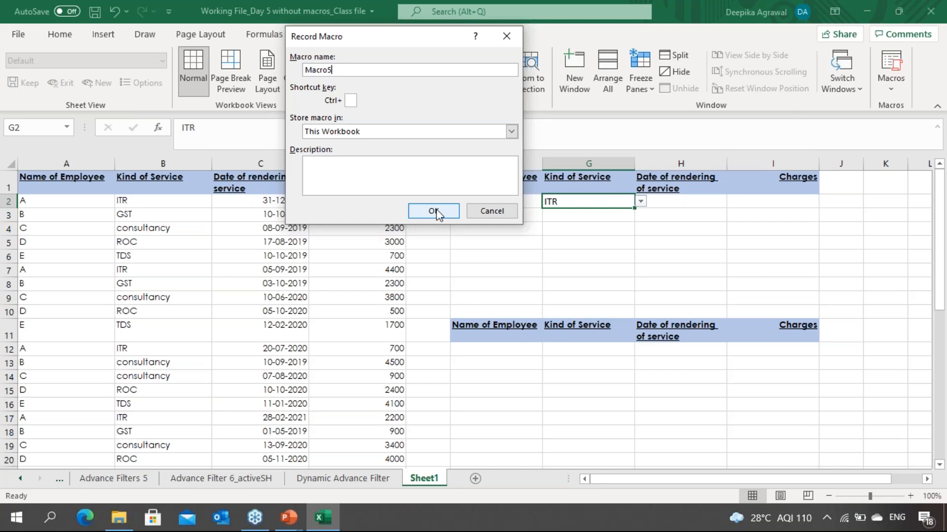
{"action": "left_click", "coordinate": [434, 211]}
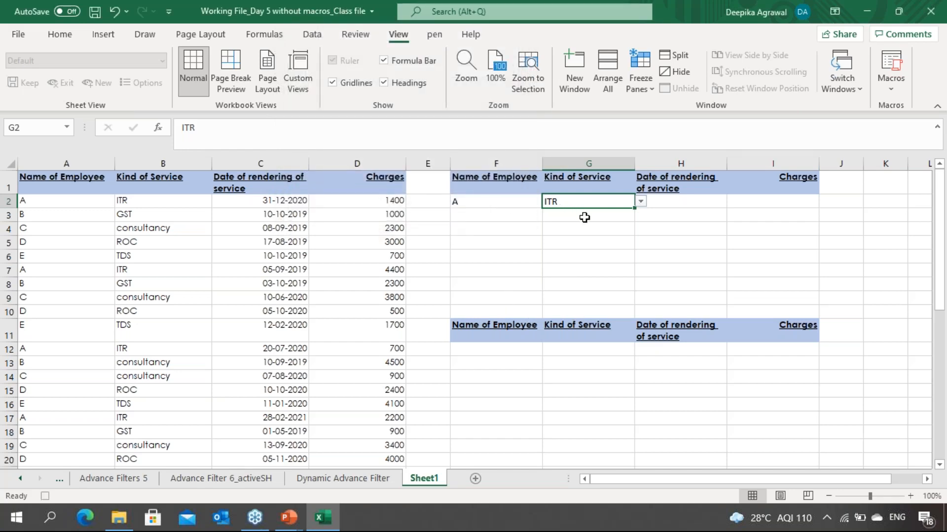
Step: Open Advanced Filter with copy to another location, setting the list range to the data A1:D27 named XYZ
{"action": "left_click", "coordinate": [254, 311]}
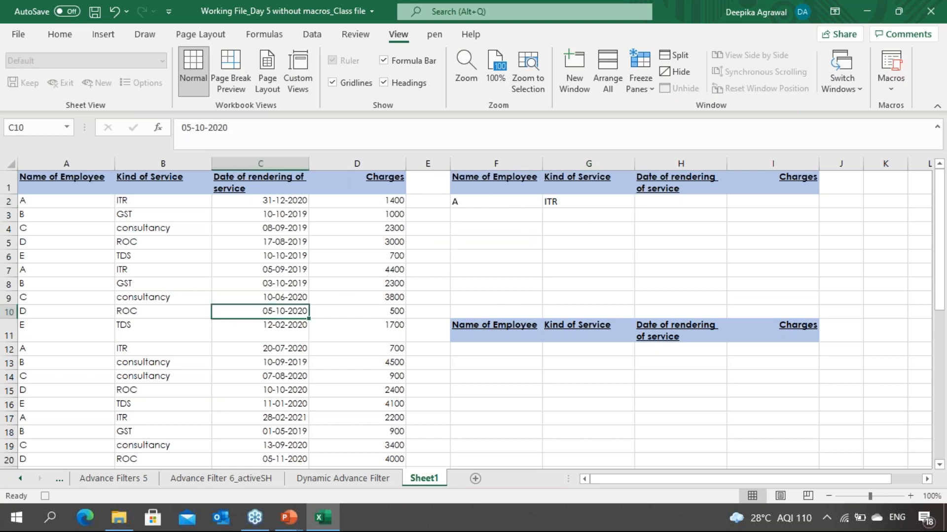
{"action": "left_click", "coordinate": [312, 35]}
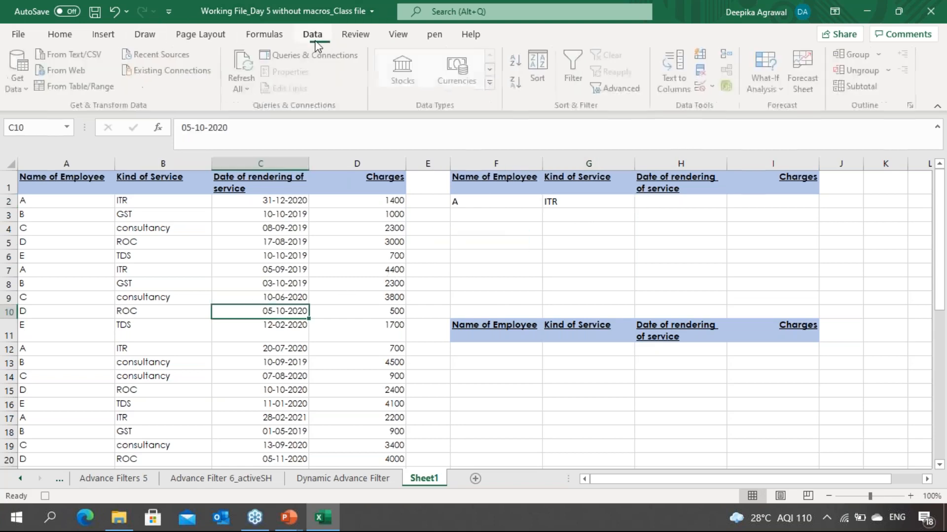
{"action": "left_click", "coordinate": [620, 92]}
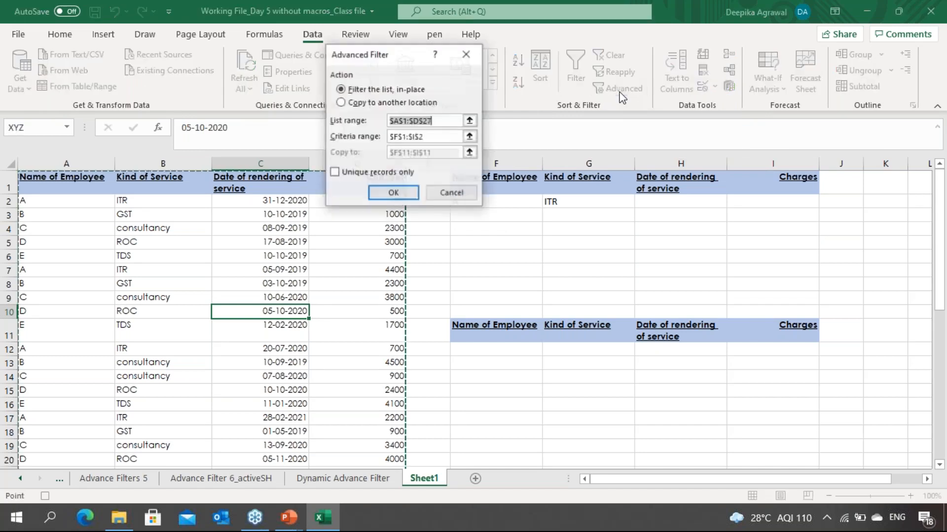
{"action": "left_click", "coordinate": [341, 102]}
{"action": "left_click", "coordinate": [469, 121]}
{"action": "left_click", "coordinate": [125, 211]}
{"action": "key", "text": "Up"}
{"action": "key", "text": "Left"}
{"action": "key", "text": "ctrl+shift+Right"}
{"action": "key", "text": "ctrl+shift+Down"}
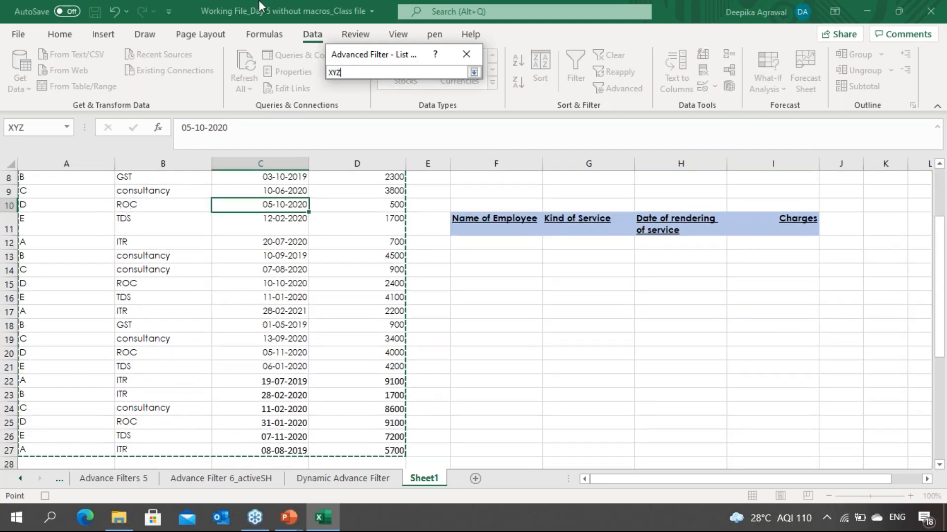
{"action": "left_click", "coordinate": [475, 72]}
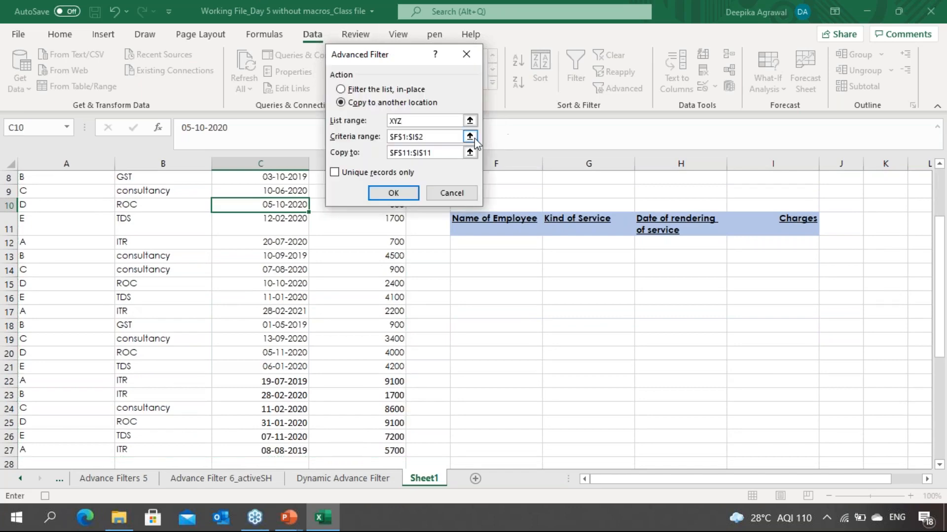
Step: Set the criteria range to the criteria block F1:I2
{"action": "left_click", "coordinate": [469, 139]}
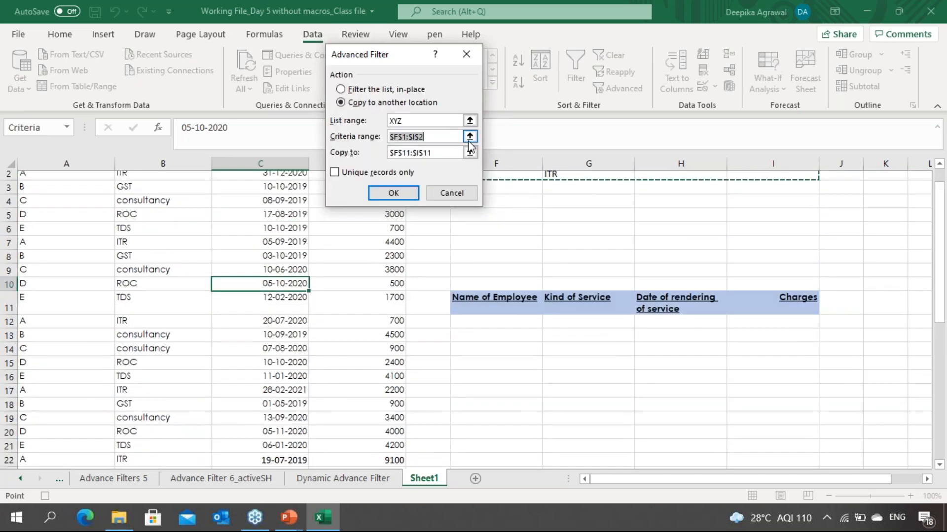
{"action": "left_click", "coordinate": [485, 191]}
{"action": "key", "text": "shift+Right"}
{"action": "key", "text": "shift+Right"}
{"action": "key", "text": "shift+Right"}
{"action": "key", "text": "shift+Down"}
{"action": "key", "text": "Return"}
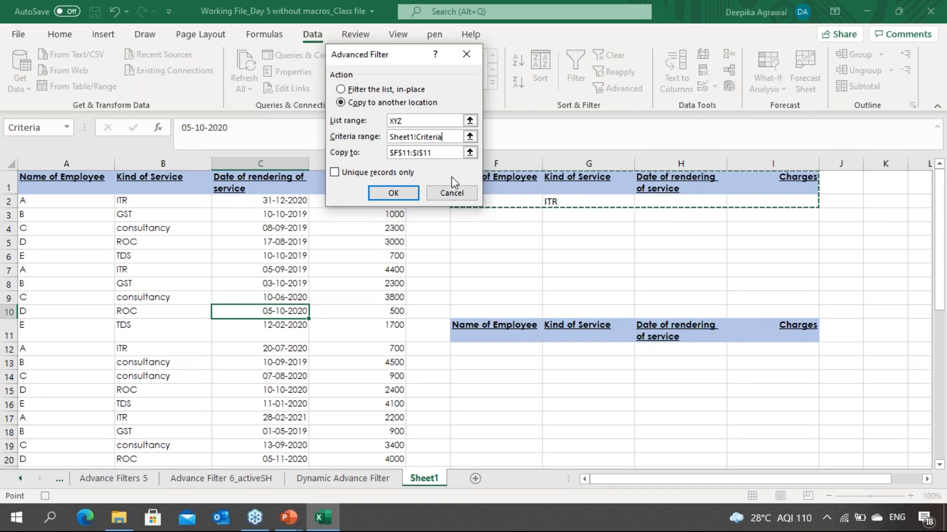
Step: Set the copy-to range to the output headers F11:I11 and run the advanced filter
{"action": "key", "text": "Tab"}
{"action": "left_click", "coordinate": [470, 155]}
{"action": "left_click", "coordinate": [471, 329]}
{"action": "key", "text": "ctrl+shift+Right"}
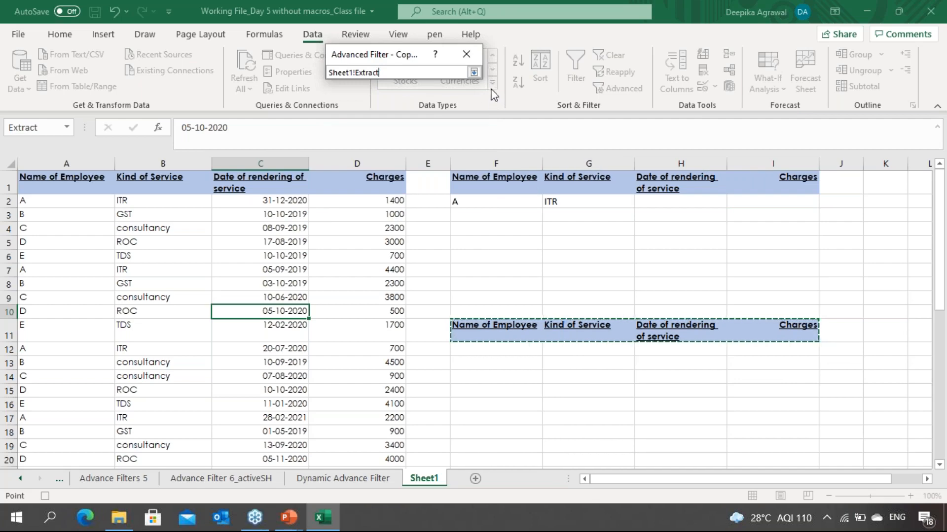
{"action": "left_click", "coordinate": [474, 73]}
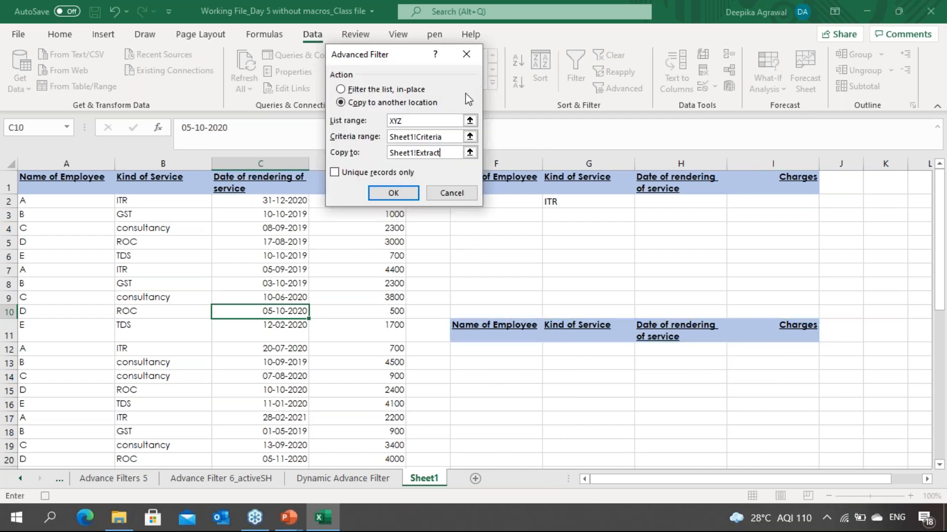
{"action": "left_click", "coordinate": [409, 197]}
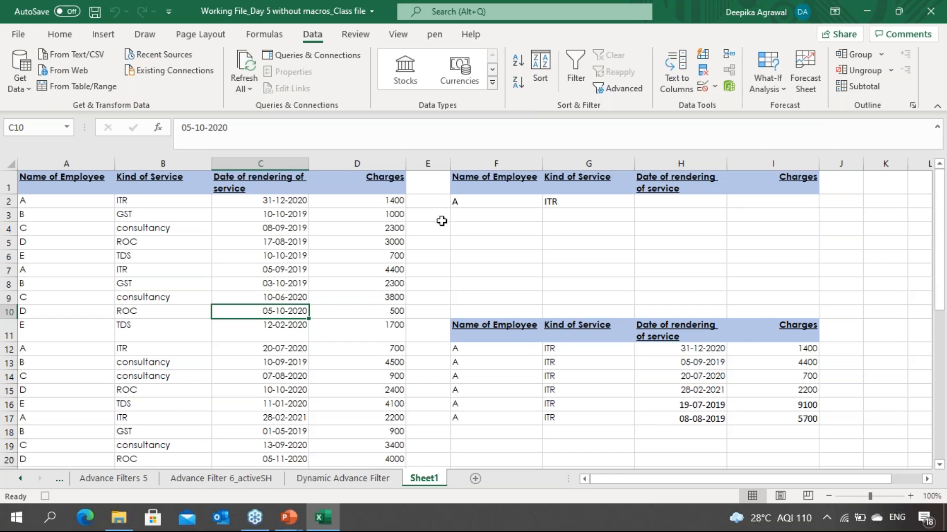
Step: Stop the macro recording
{"action": "left_click", "coordinate": [397, 36]}
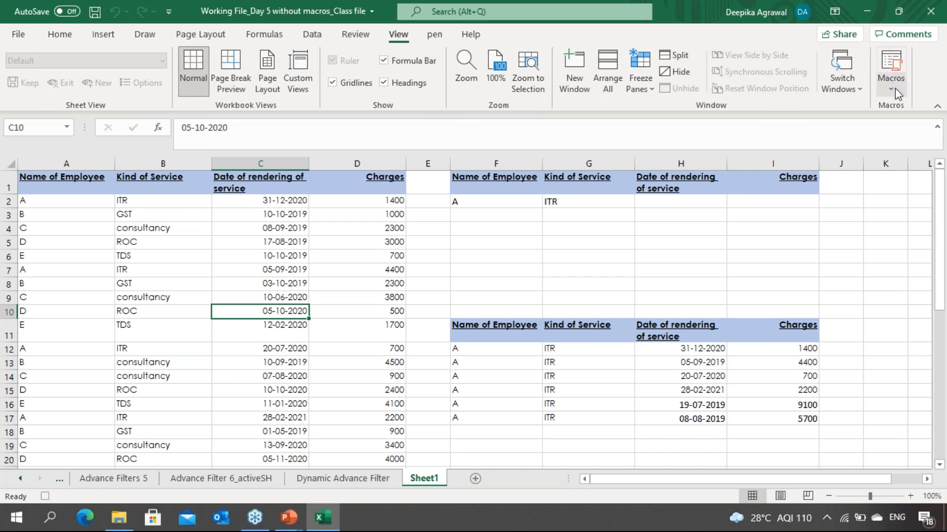
{"action": "left_click", "coordinate": [895, 88]}
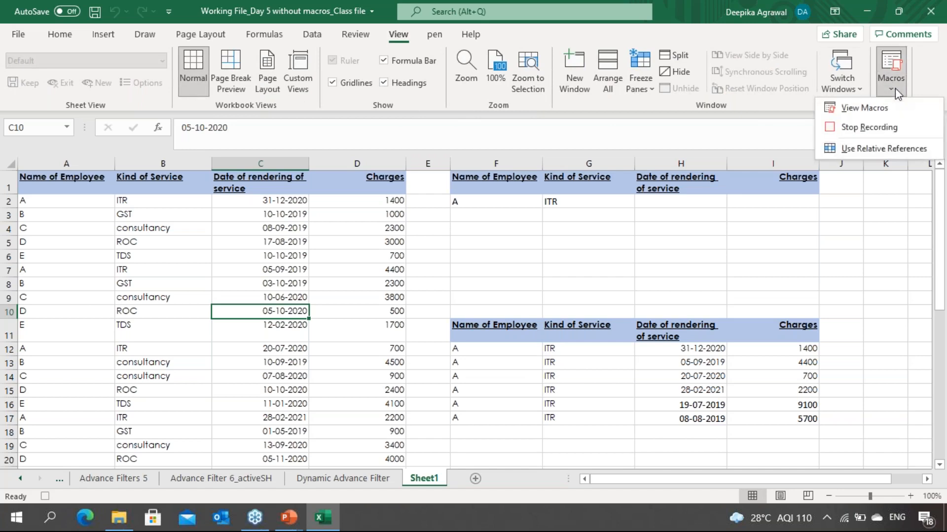
{"action": "left_click", "coordinate": [882, 132]}
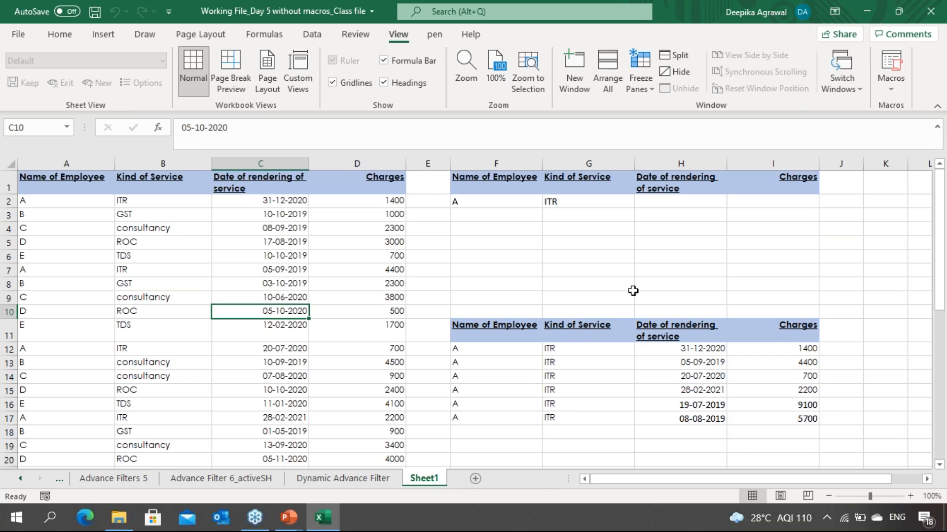
Step: Draw a rectangle shape about 4.37 cm wide and 0.74 cm high beside the criteria table near J1:L1
{"action": "left_click", "coordinate": [699, 239]}
{"action": "left_click", "coordinate": [841, 228]}
{"action": "scroll", "coordinate": [468, 296], "scroll_direction": "right", "scroll_amount": 2}
{"action": "key", "text": "Up"}
{"action": "key", "text": "Up"}
{"action": "key", "text": "Right"}
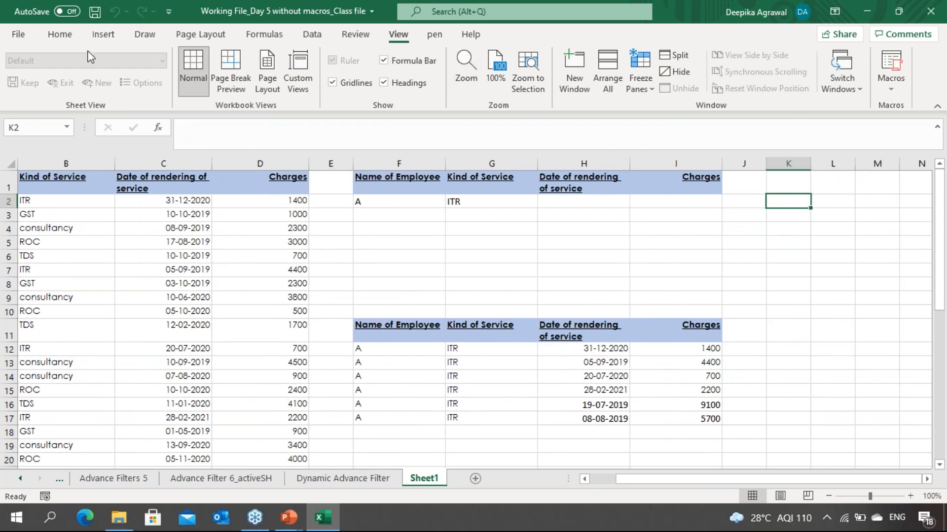
{"action": "left_click", "coordinate": [103, 35]}
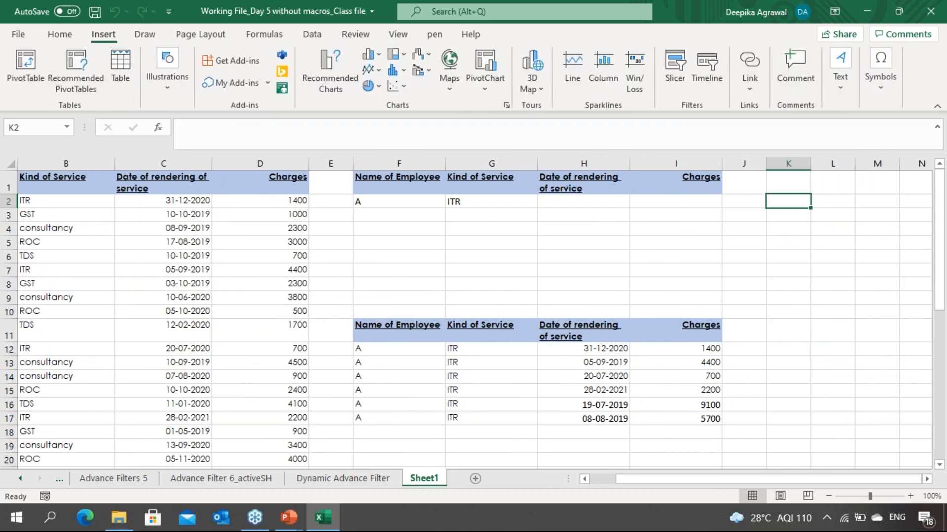
{"action": "left_click", "coordinate": [173, 91]}
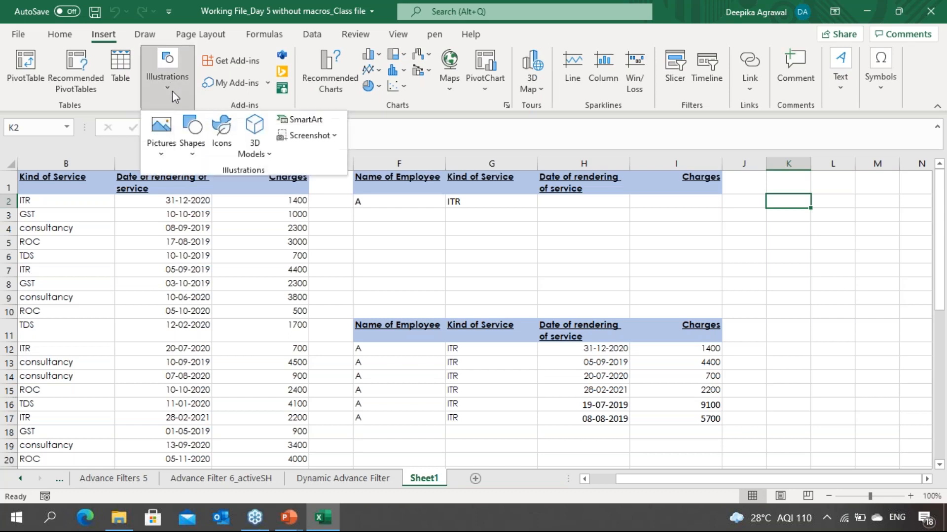
{"action": "left_click", "coordinate": [194, 148]}
{"action": "left_click", "coordinate": [228, 191]}
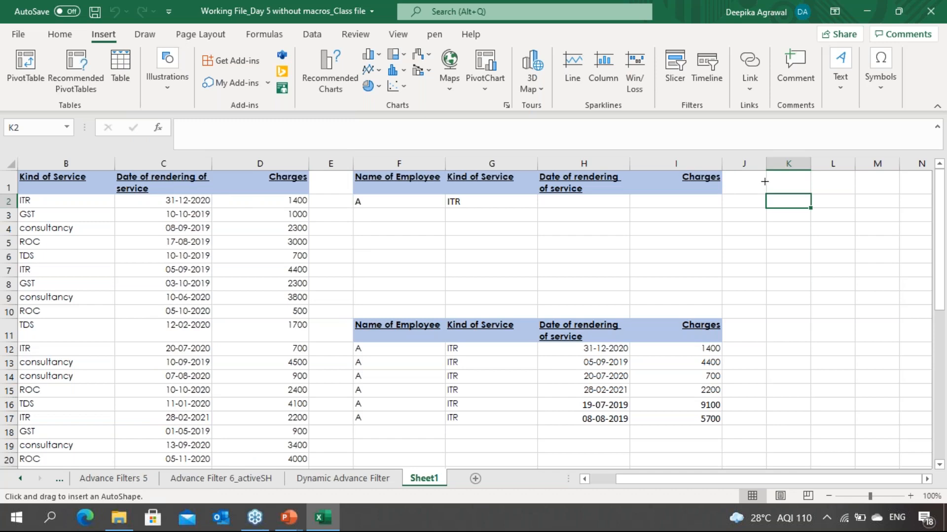
{"action": "left_click_drag", "start_coordinate": [749, 174], "coordinate": [864, 194]}
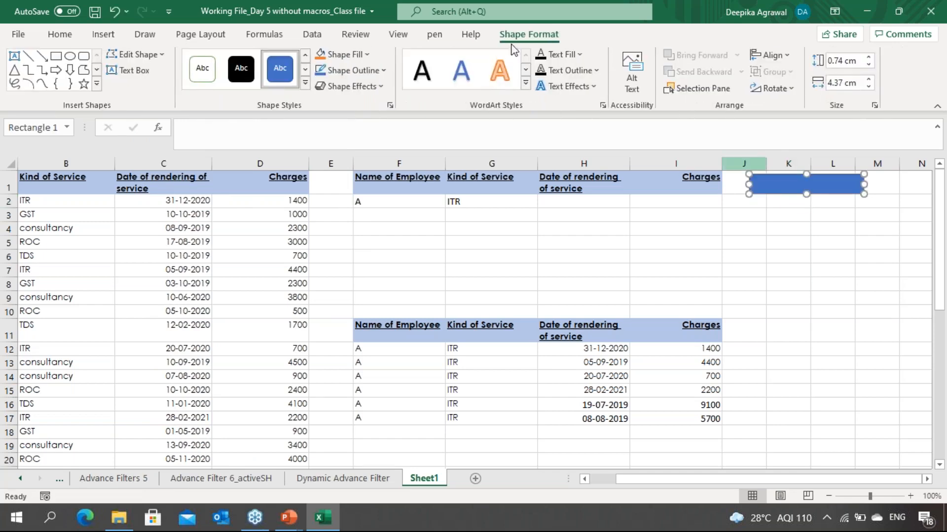
Step: Label the rectangle Refresh
{"action": "type", "text": "Refresh"}
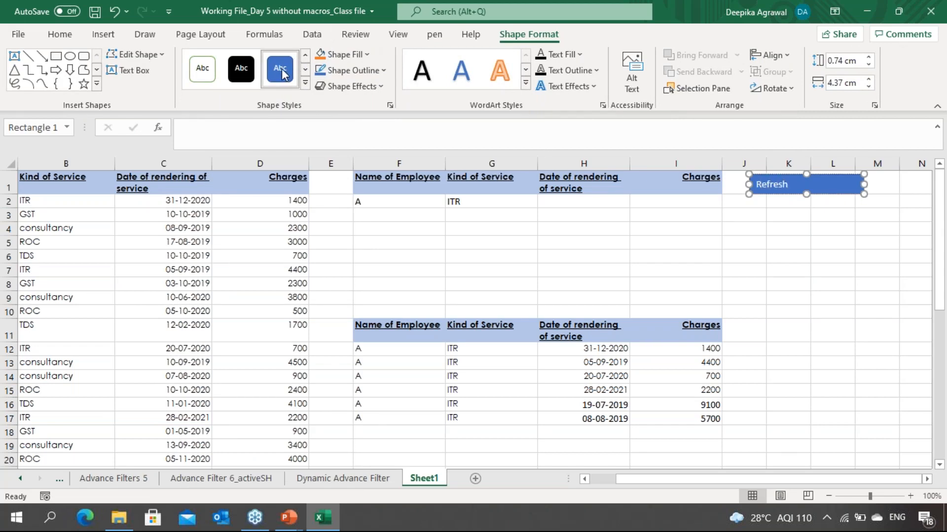
{"action": "key", "text": "ctrl+a"}
{"action": "key", "text": "ctrl+shift+period"}
{"action": "key", "text": "ctrl+shift+period"}
{"action": "key", "text": "ctrl+shift+period"}
{"action": "key", "text": "ctrl+shift+period"}
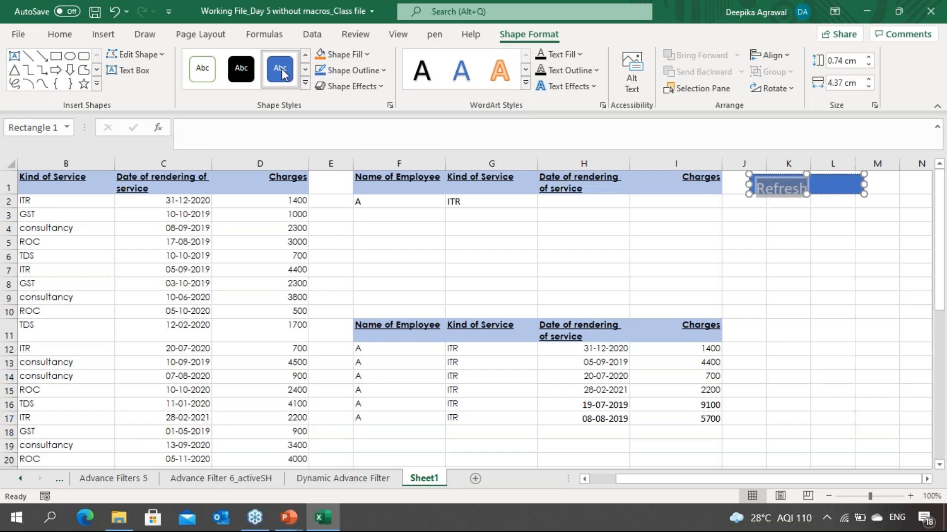
{"action": "key", "text": "ctrl+shift+comma"}
{"action": "key", "text": "ctrl+shift+comma"}
{"action": "key", "text": "ctrl+shift+comma"}
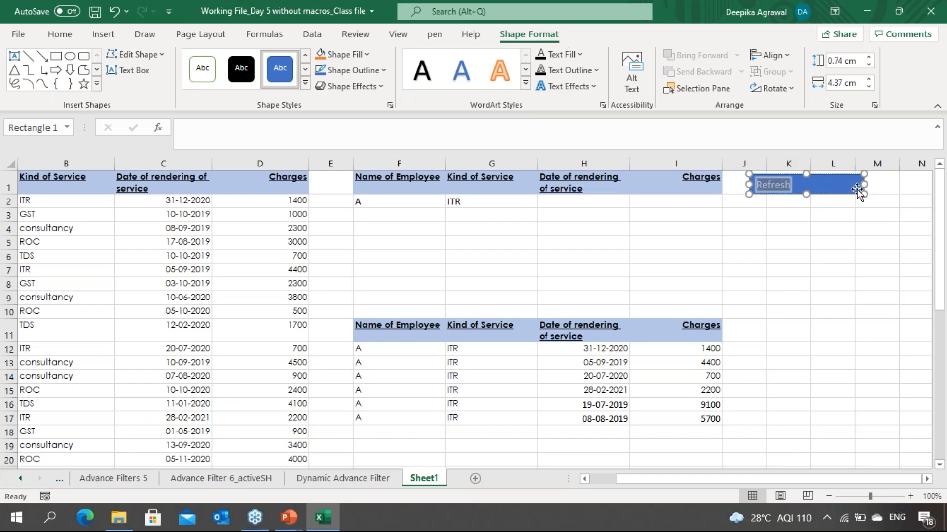
Step: Resize the Refresh rectangle to about 1.09 cm high and 3.92 cm wide
{"action": "left_click", "coordinate": [807, 201]}
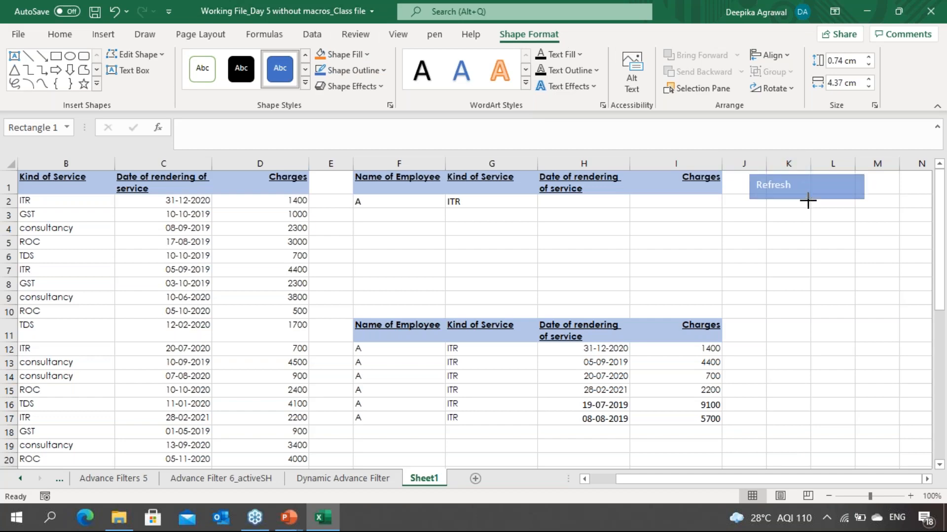
{"action": "mouse_move", "coordinate": [808, 201]}
{"action": "left_mouse_down"}
{"action": "mouse_move", "coordinate": [814, 218]}
{"action": "mouse_move", "coordinate": [806, 202]}
{"action": "left_mouse_up"}
{"action": "left_click_drag", "start_coordinate": [865, 188], "coordinate": [852, 188]}
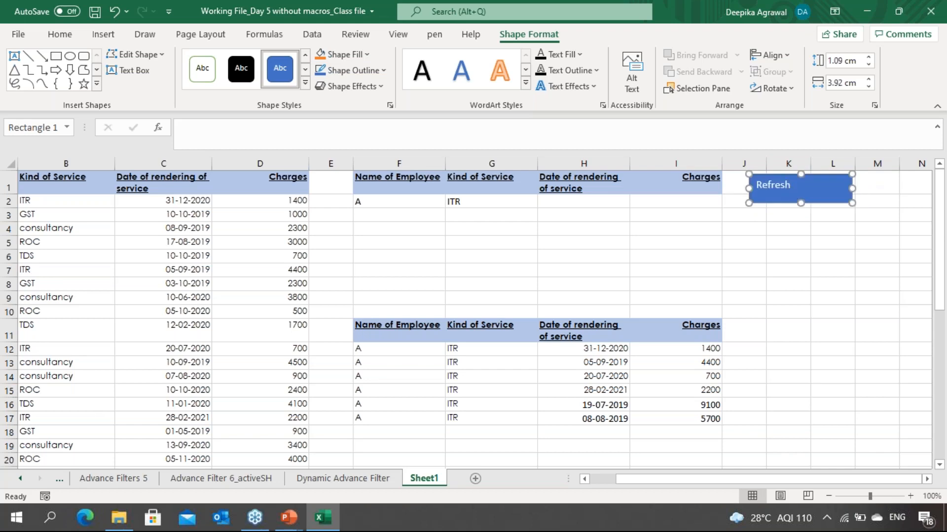
Step: Enlarge the Refresh label's font size to 20
{"action": "double_click", "coordinate": [781, 184]}
{"action": "key", "text": "ctrl+shift+period"}
{"action": "key", "text": "ctrl+shift+period"}
{"action": "key", "text": "ctrl+shift+period"}
{"action": "key", "text": "ctrl+shift+period"}
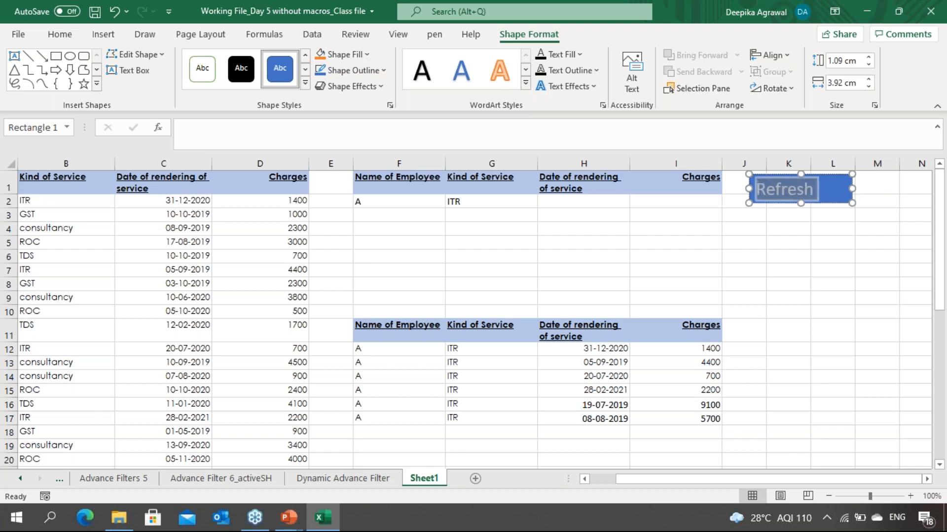
{"action": "left_click", "coordinate": [819, 247]}
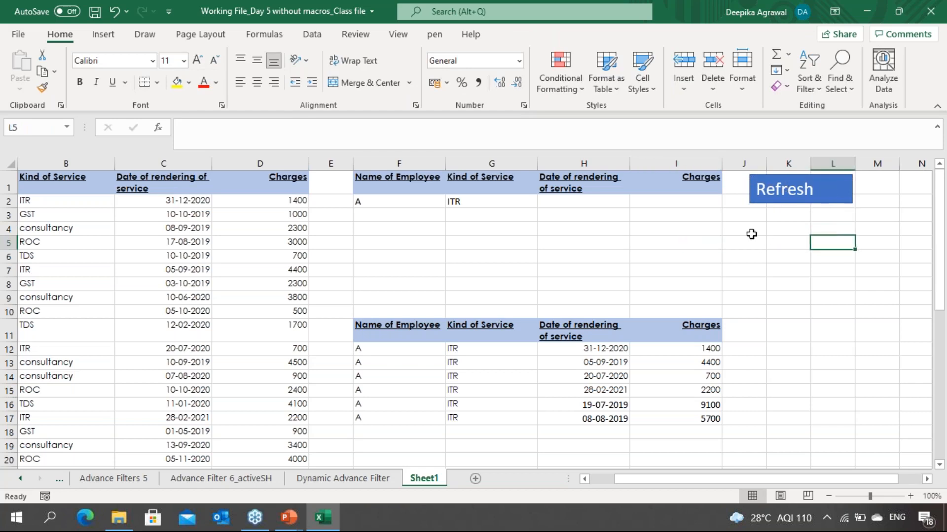
Step: Assign Macro5 to the Refresh rectangle and run it once from the button
{"action": "left_click", "coordinate": [806, 200]}
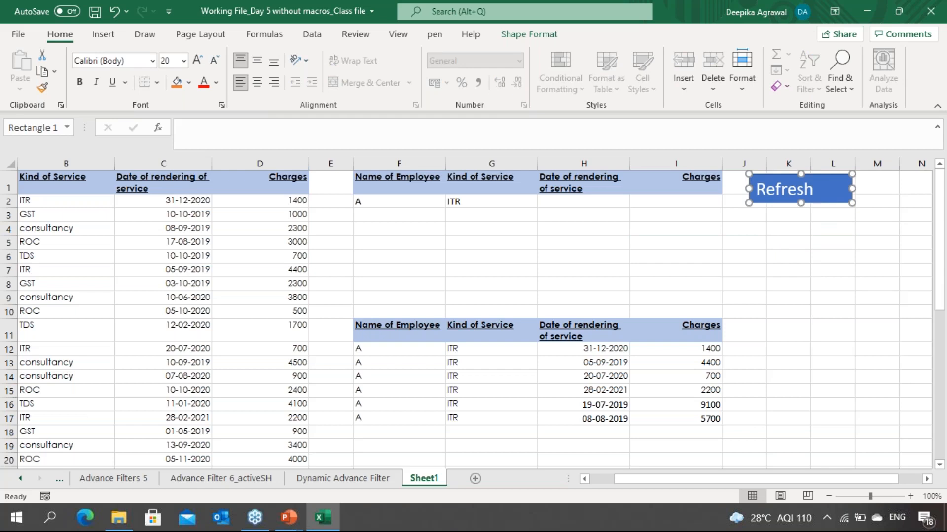
{"action": "right_click", "coordinate": [818, 185]}
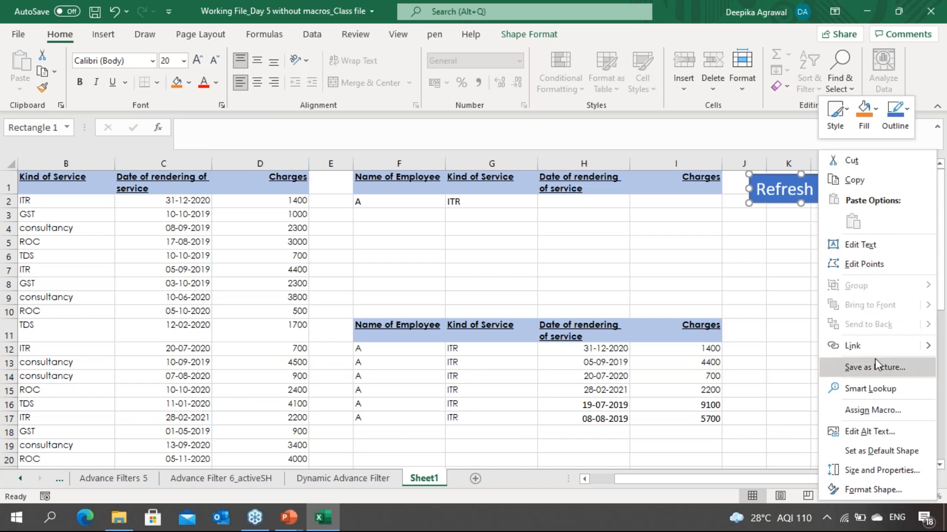
{"action": "left_click", "coordinate": [867, 418]}
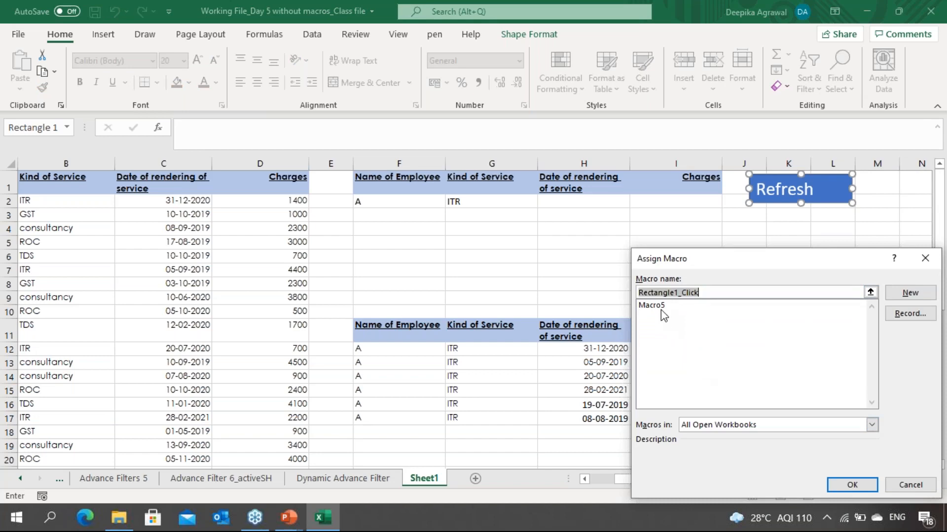
{"action": "left_click", "coordinate": [660, 307]}
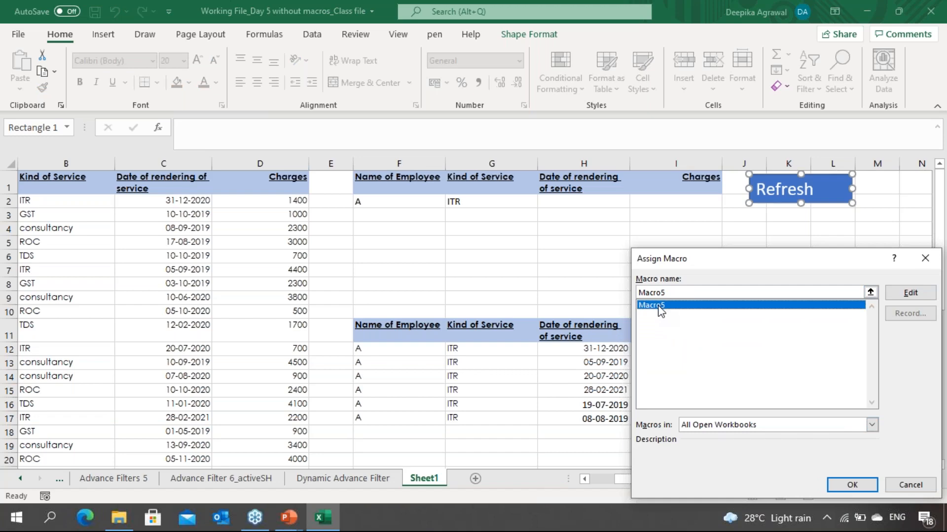
{"action": "key", "text": "Return"}
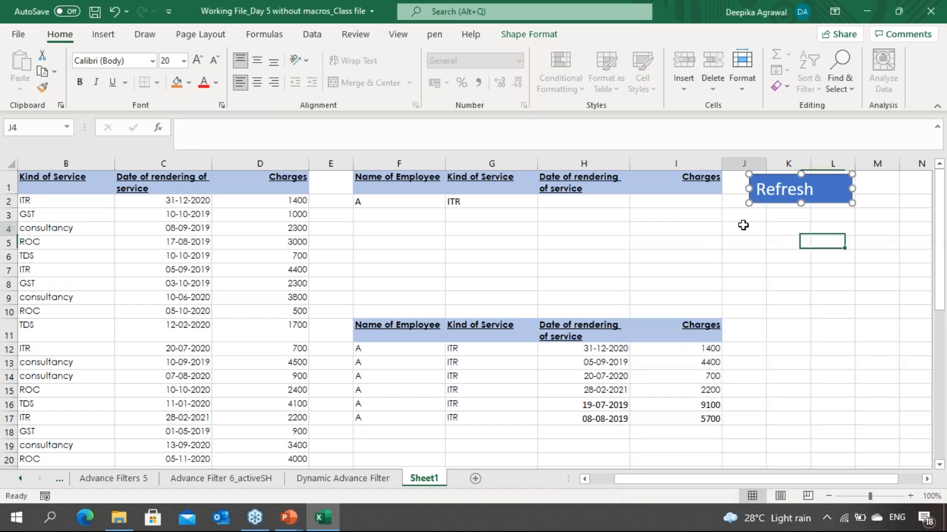
{"action": "left_click", "coordinate": [743, 224]}
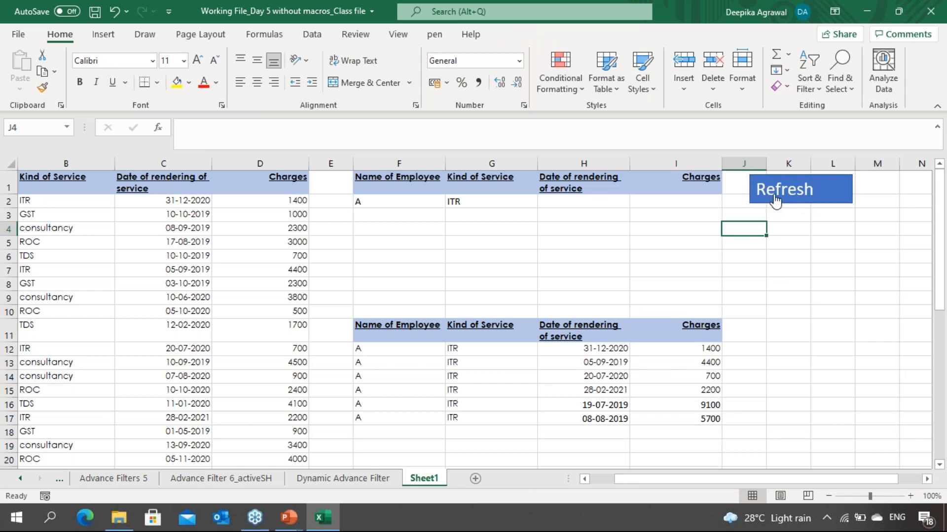
{"action": "left_click", "coordinate": [775, 199]}
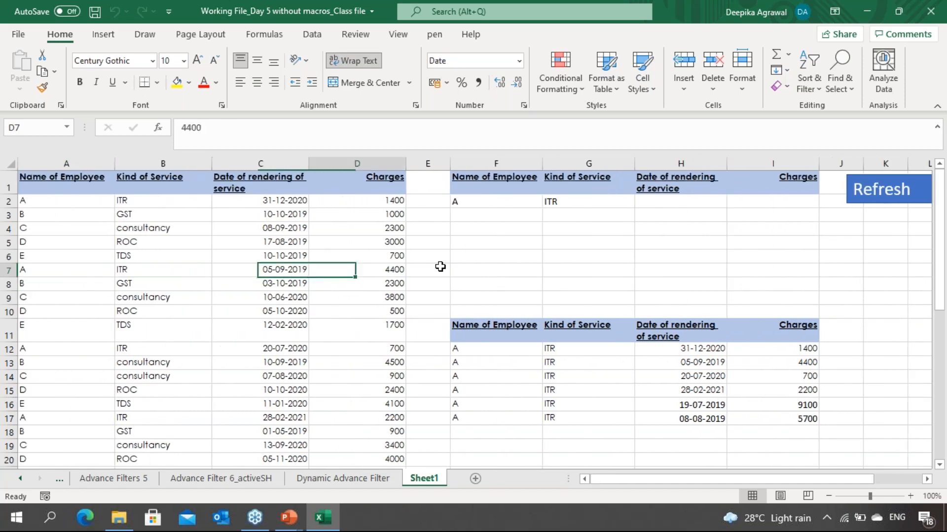
Step: Change the criteria to employee B and service GST, then refresh the filter with the Refresh button
{"action": "key", "text": "Up"}
{"action": "key", "text": "alt+Down"}
{"action": "key", "text": "Down"}
{"action": "key", "text": "Return"}
{"action": "key", "text": "Tab"}
{"action": "key", "text": "alt+Down"}
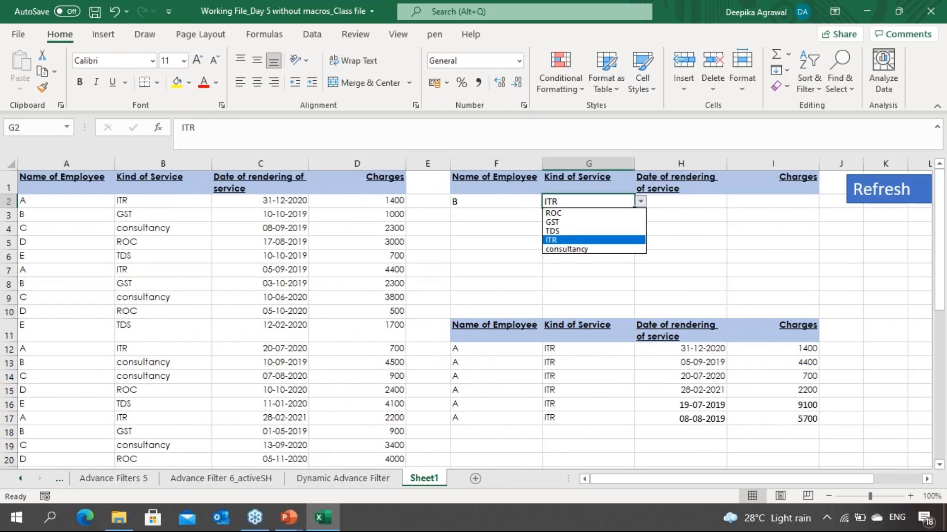
{"action": "key", "text": "Down"}
{"action": "key", "text": "Return"}
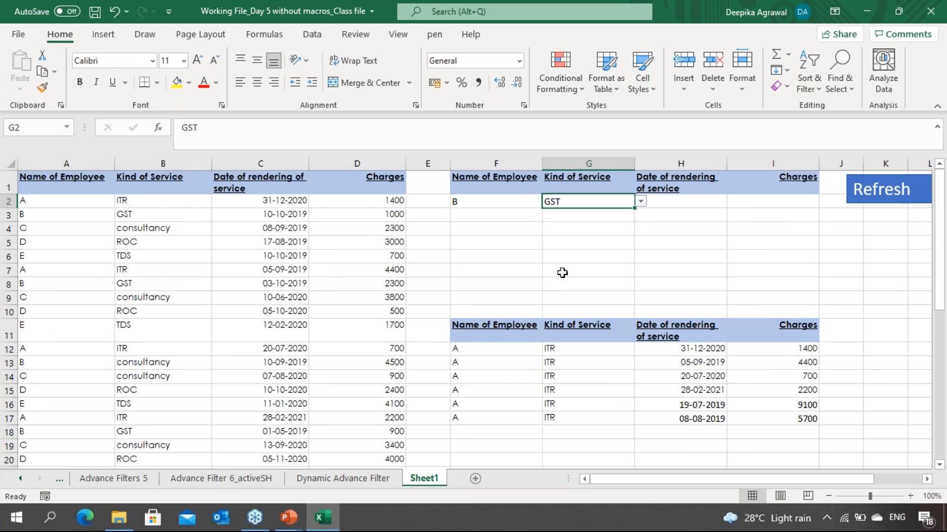
{"action": "left_click", "coordinate": [886, 194]}
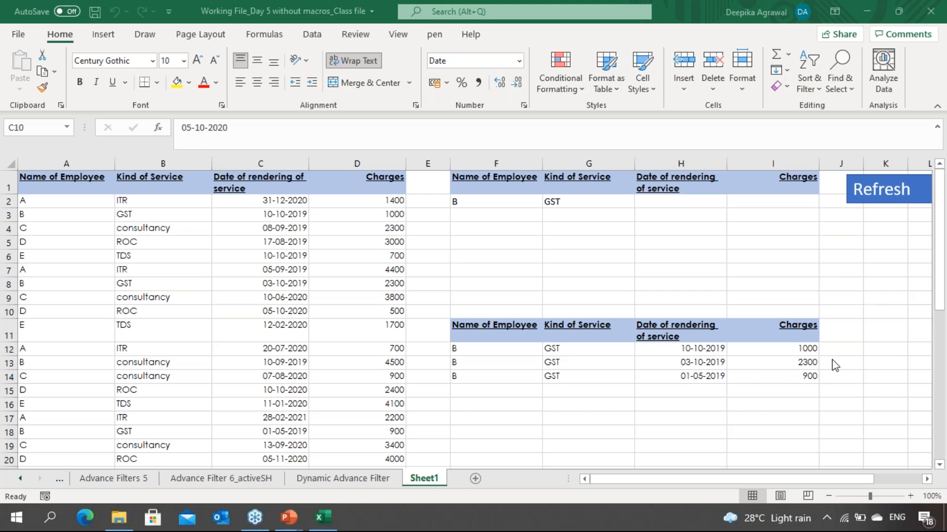
Step: Enter a charges criterion of >2000 in the criteria range
{"action": "left_click", "coordinate": [765, 203]}
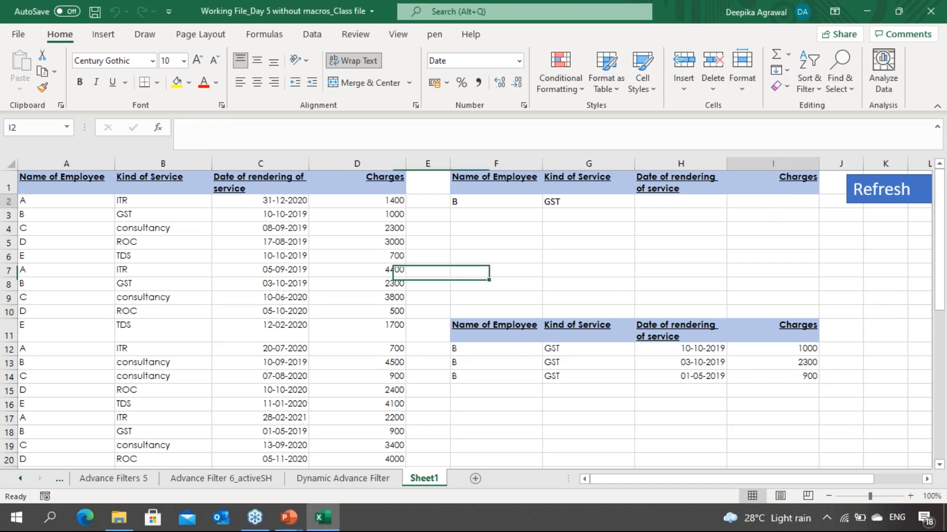
{"action": "key", "text": "F2"}
{"action": "type", "text": ">2000"}
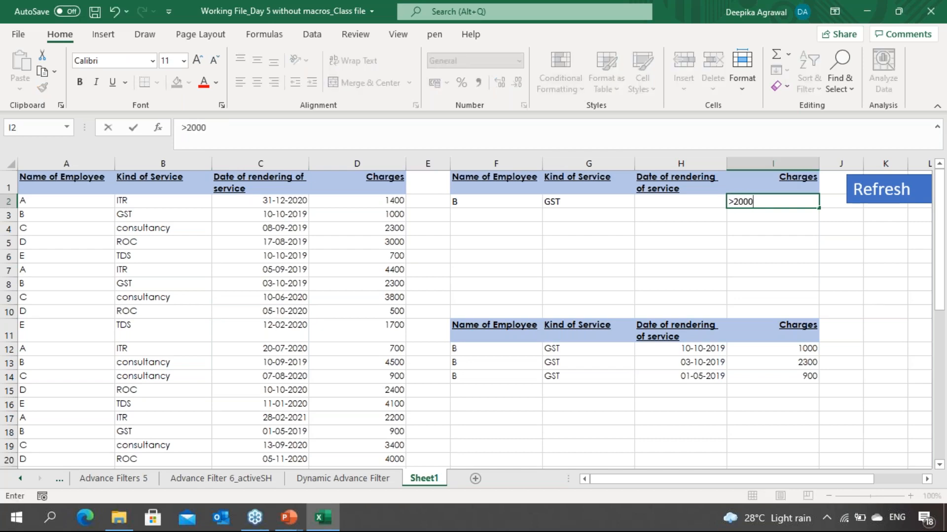
{"action": "key", "text": "Return"}
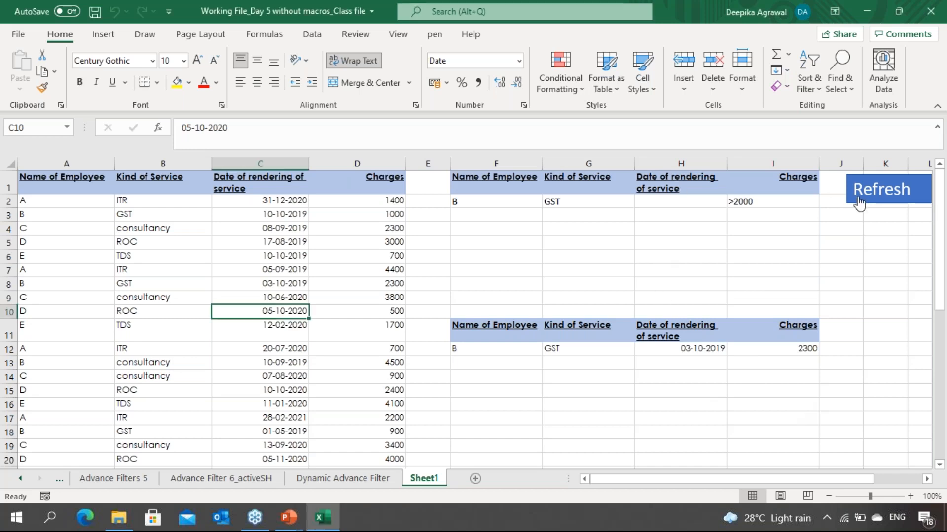
Step: Change the criteria to employee D and service ROC, then refresh the filter with the Refresh button
{"action": "left_click", "coordinate": [483, 208]}
{"action": "key", "text": "alt+Down"}
{"action": "key", "text": "Down"}
{"action": "key", "text": "Down"}
{"action": "key", "text": "Return"}
{"action": "key", "text": "Tab"}
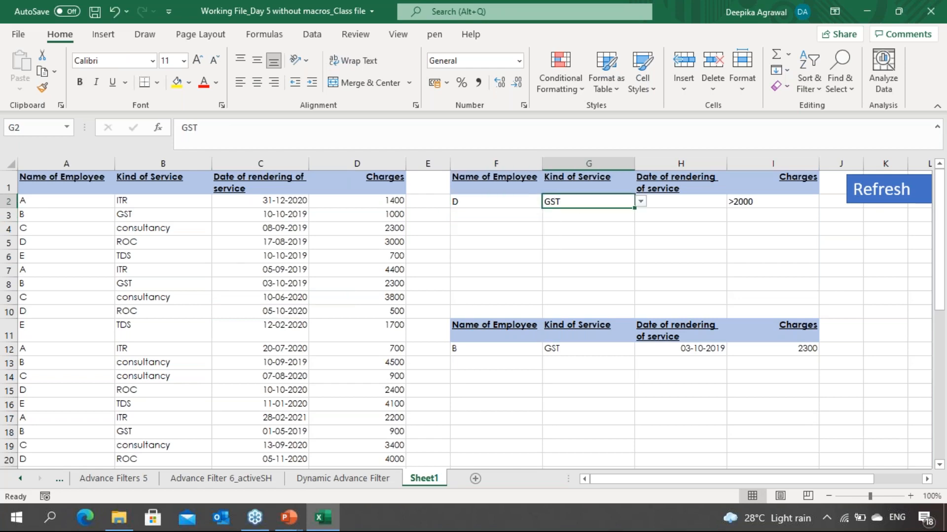
{"action": "key", "text": "alt+Down"}
{"action": "key", "text": "Return"}
{"action": "key", "text": "alt+Down"}
{"action": "key", "text": "Down"}
{"action": "key", "text": "Return"}
{"action": "left_click", "coordinate": [743, 252]}
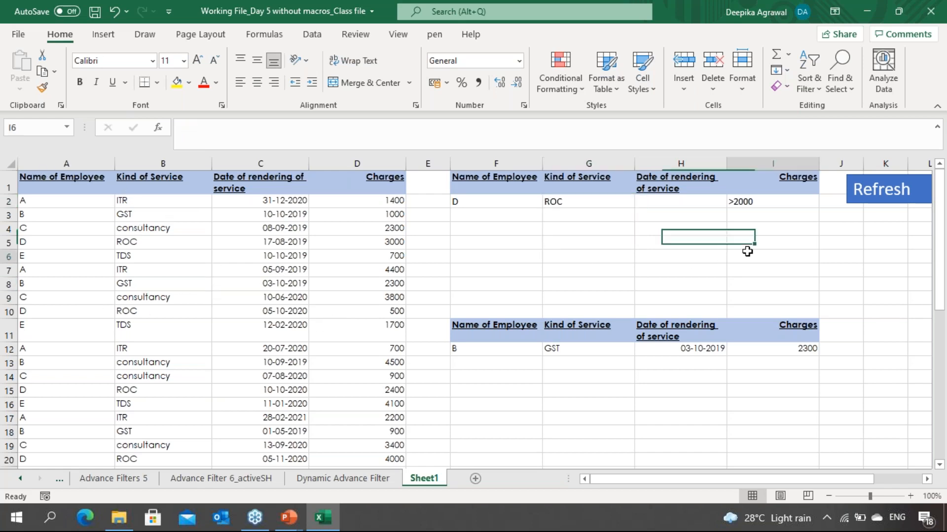
{"action": "left_click", "coordinate": [877, 196]}
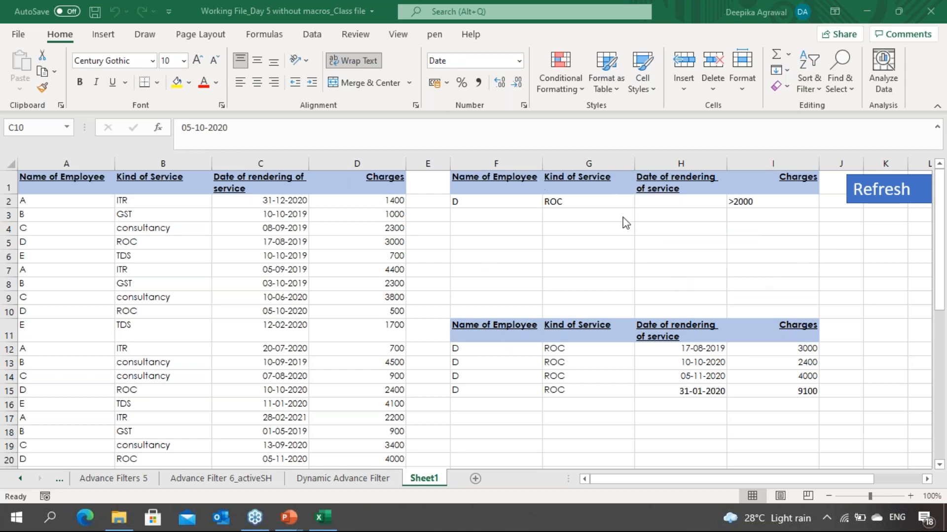
Step: Inspect the criteria cells and the filtered output rows for employee D and ROC
{"action": "left_click", "coordinate": [657, 200]}
{"action": "left_click", "coordinate": [655, 196]}
{"action": "left_click", "coordinate": [560, 196]}
{"action": "left_click", "coordinate": [460, 198]}
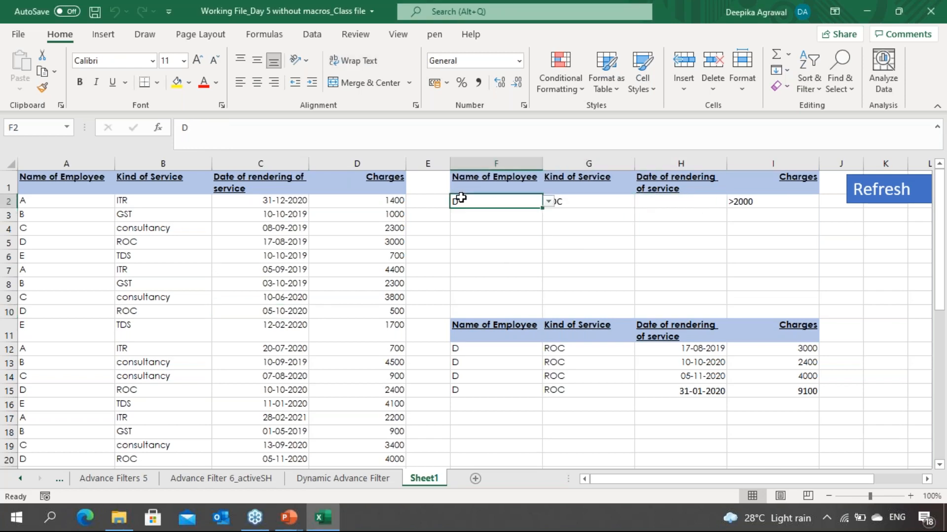
{"action": "left_click", "coordinate": [503, 282]}
{"action": "left_click", "coordinate": [513, 362]}
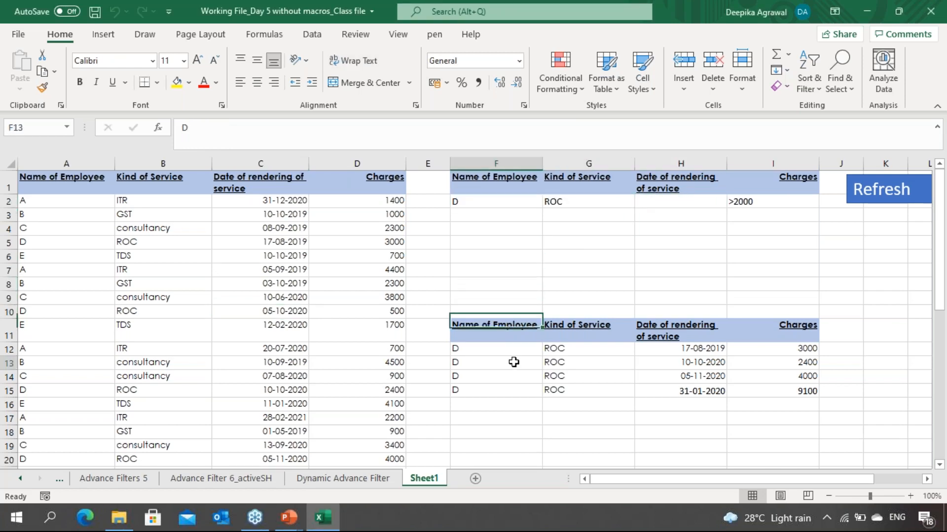
{"action": "left_click", "coordinate": [532, 323]}
{"action": "left_click", "coordinate": [578, 327]}
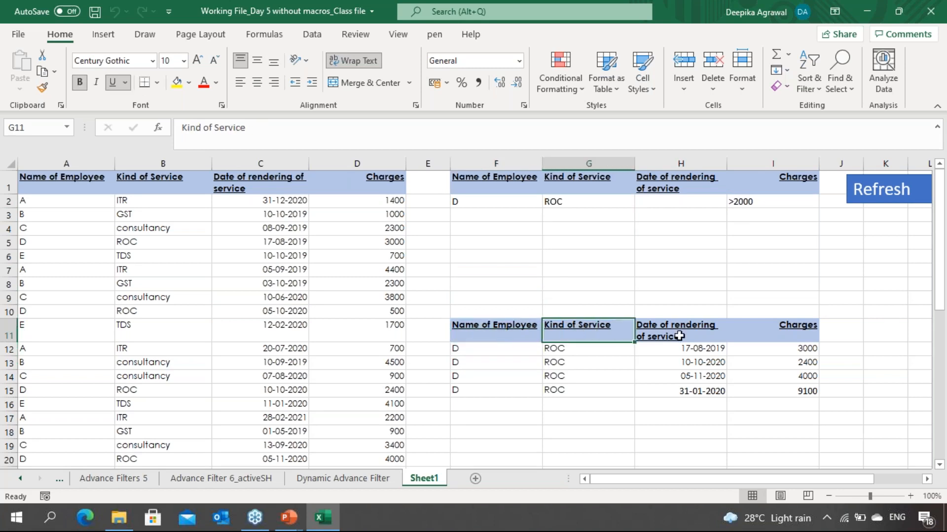
{"action": "left_click", "coordinate": [680, 336]}
{"action": "left_click", "coordinate": [761, 332]}
{"action": "left_click", "coordinate": [756, 363]}
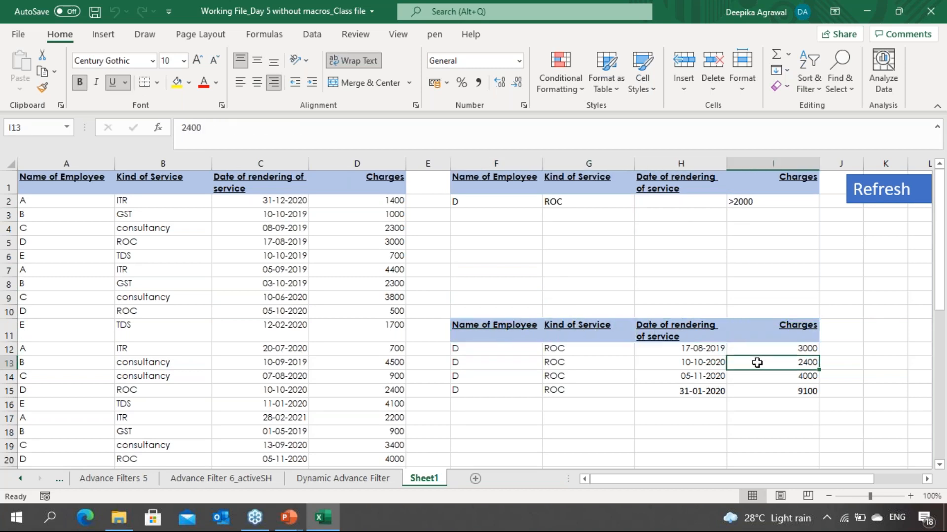
{"action": "left_click", "coordinate": [756, 391]}
{"action": "left_click", "coordinate": [756, 376]}
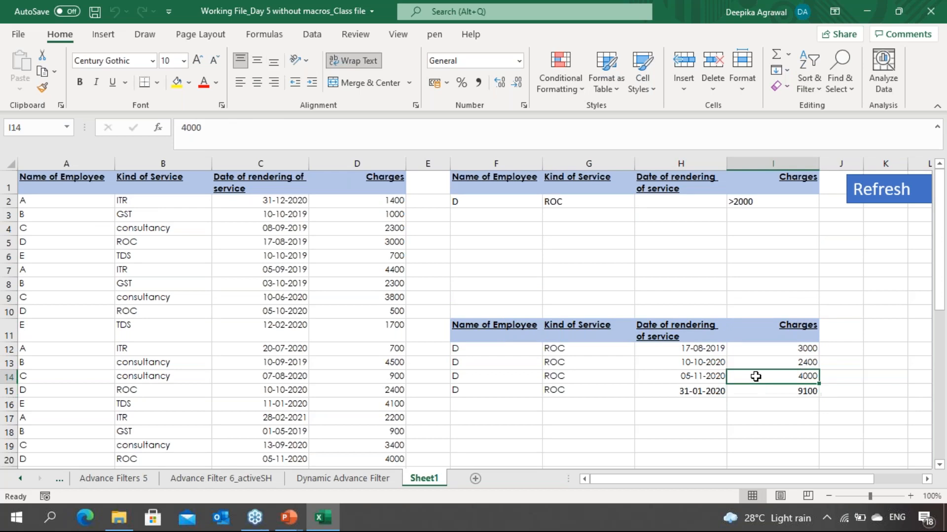
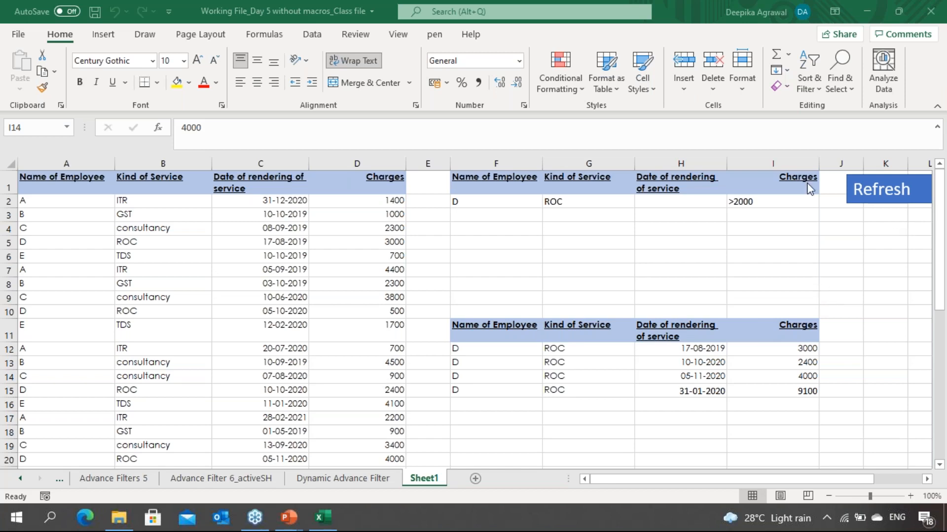
{"action": "left_click", "coordinate": [880, 188]}
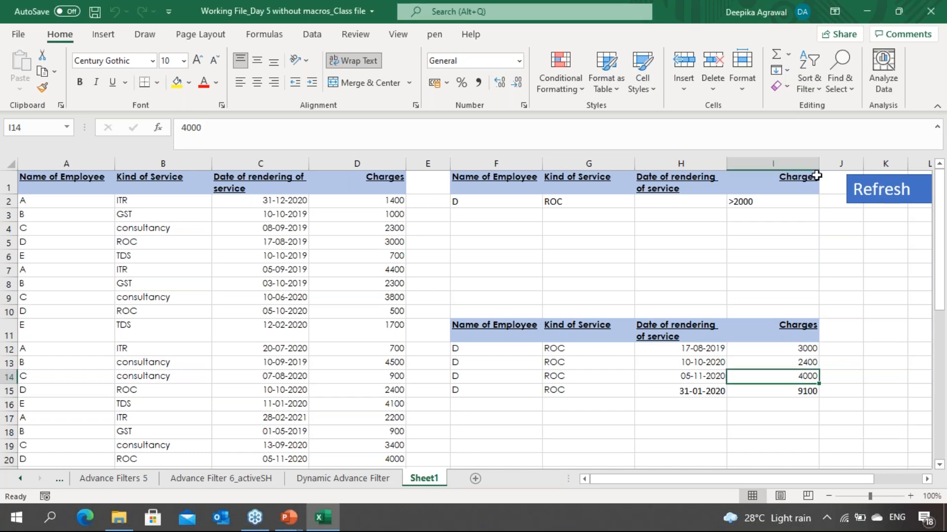
{"action": "right_click", "coordinate": [869, 198]}
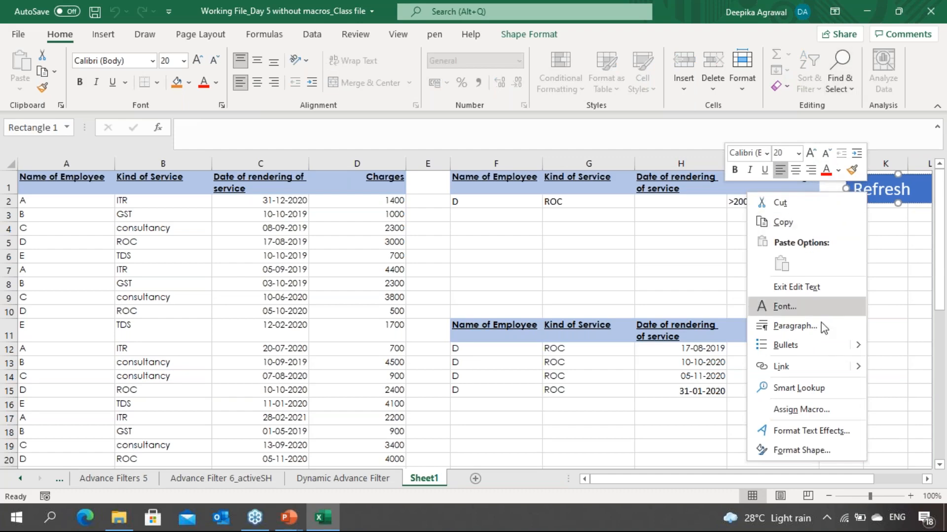
{"action": "left_click", "coordinate": [817, 418]}
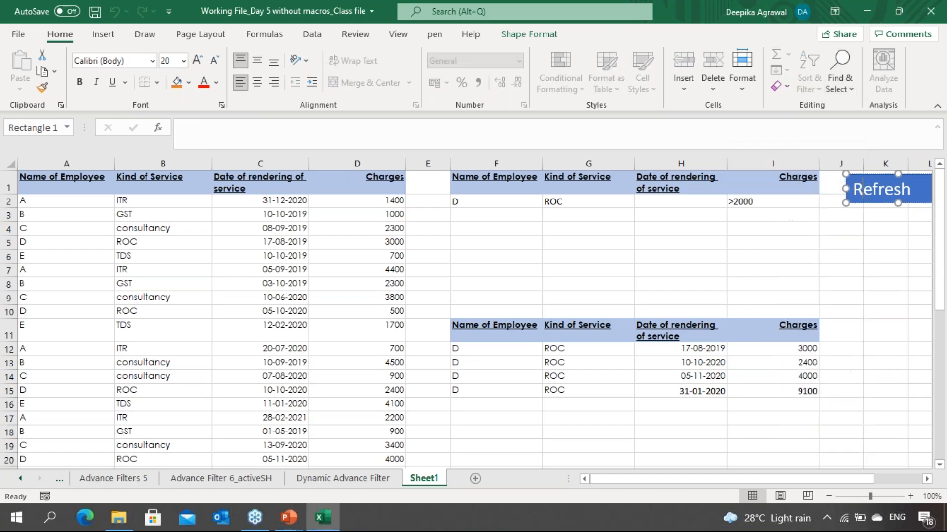
{"action": "left_click", "coordinate": [643, 307]}
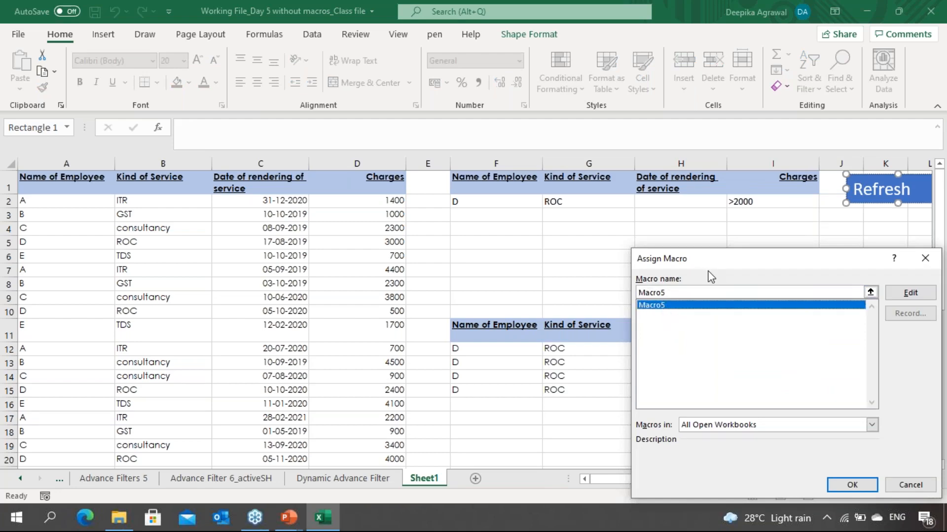
{"action": "left_click_drag", "start_coordinate": [705, 251], "coordinate": [613, 206]}
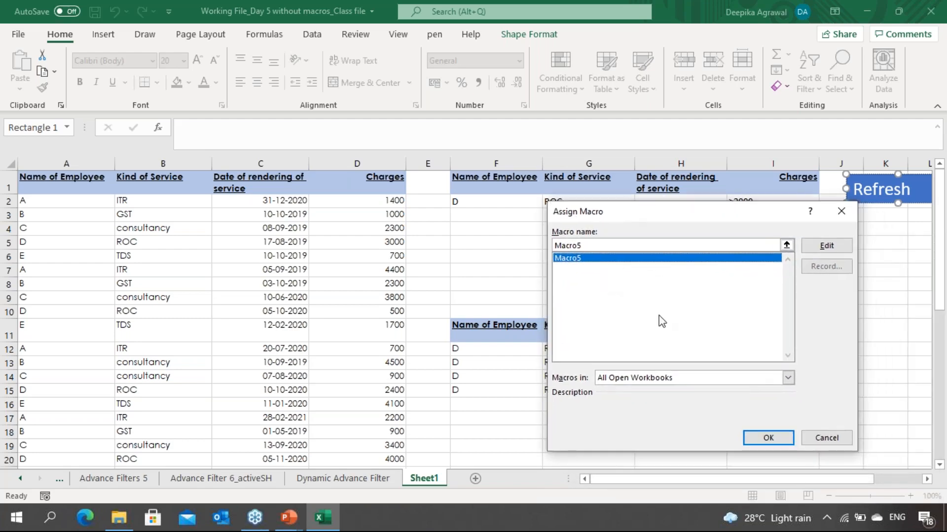
{"action": "left_click", "coordinate": [826, 438]}
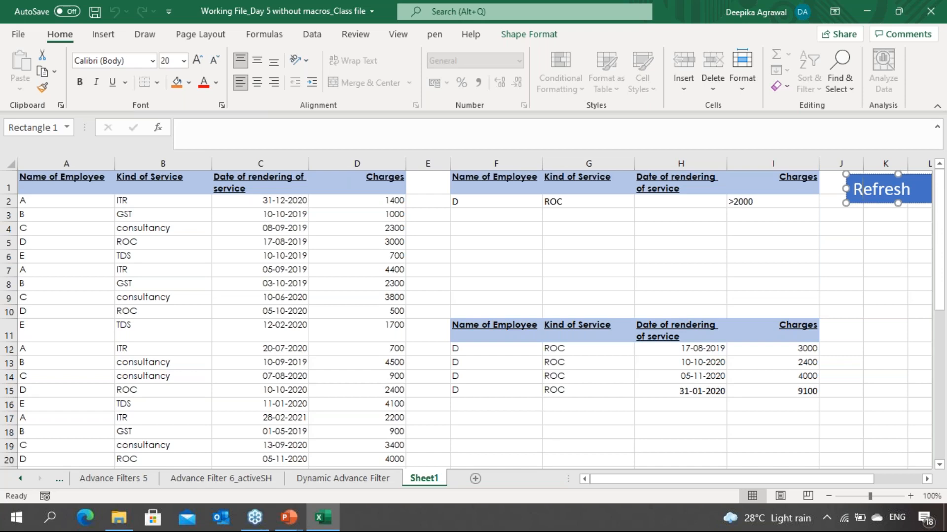
Step: Delete the existing Refresh button shape beside the criteria range
{"action": "left_click_drag", "start_coordinate": [789, 303], "coordinate": [788, 202]}
{"action": "left_click", "coordinate": [875, 189]}
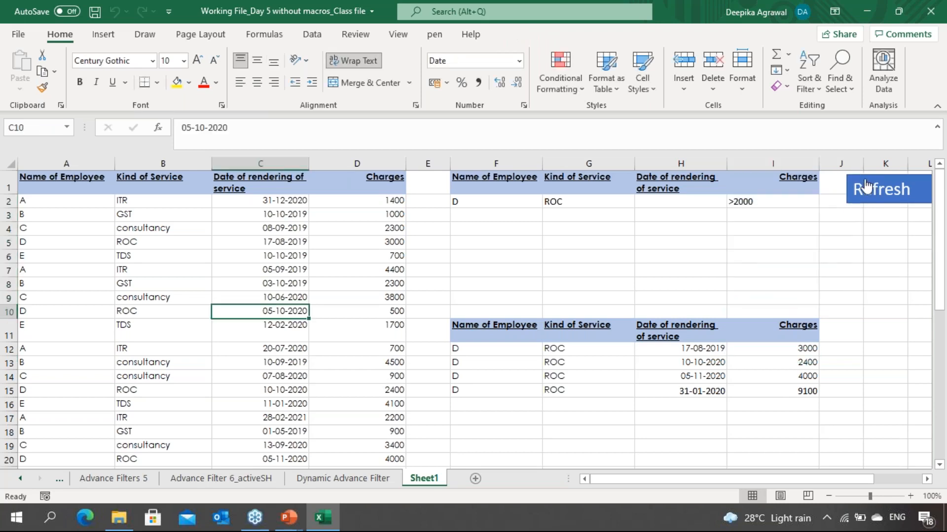
{"action": "left_click", "coordinate": [868, 190], "text": "ctrl"}
{"action": "right_click", "coordinate": [864, 182]}
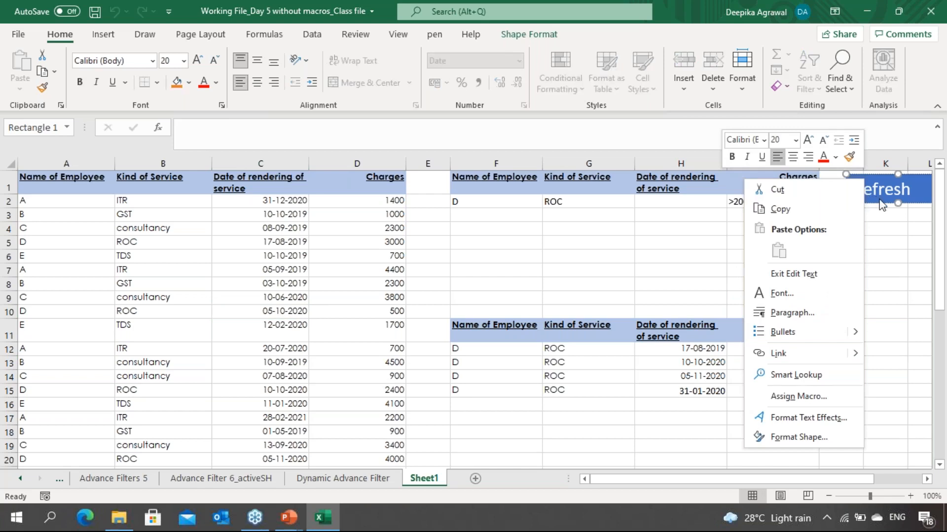
{"action": "key", "text": "Escape"}
{"action": "key", "text": "BackSpace"}
{"action": "key", "text": "Delete"}
{"action": "key", "text": "Delete"}
{"action": "key", "text": "Delete"}
{"action": "key", "text": "Delete"}
{"action": "key", "text": "Delete"}
{"action": "key", "text": "BackSpace"}
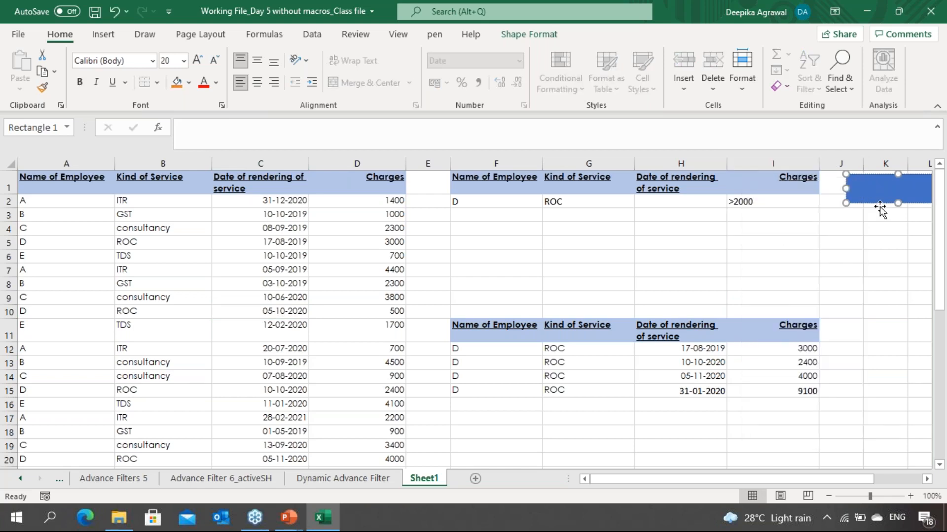
{"action": "left_click", "coordinate": [883, 252]}
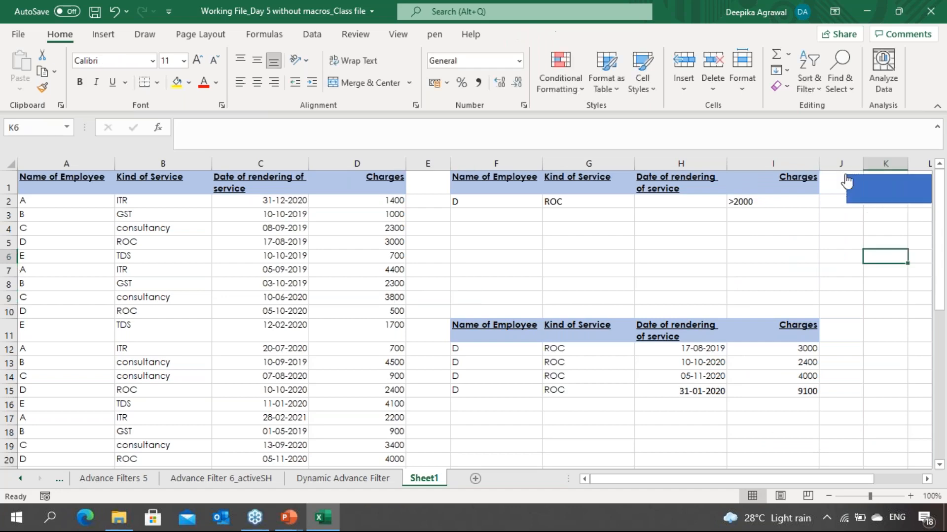
{"action": "key", "text": "ctrl+z"}
{"action": "right_click", "coordinate": [858, 189]}
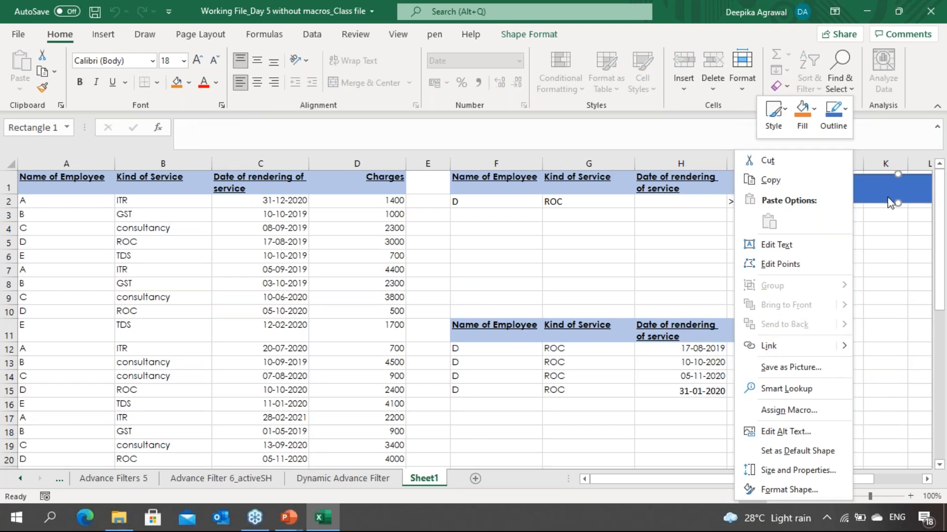
{"action": "key", "text": "Escape"}
{"action": "key", "text": "Delete"}
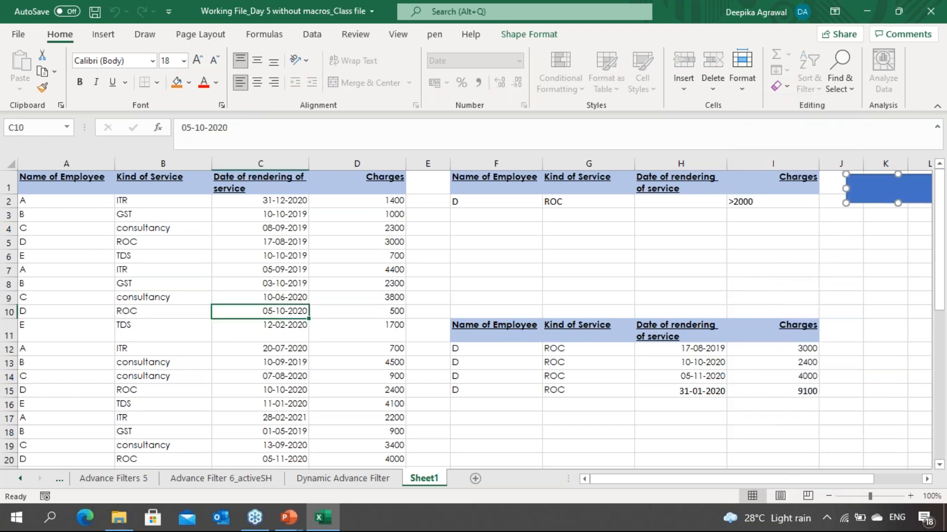
{"action": "left_click", "coordinate": [767, 226]}
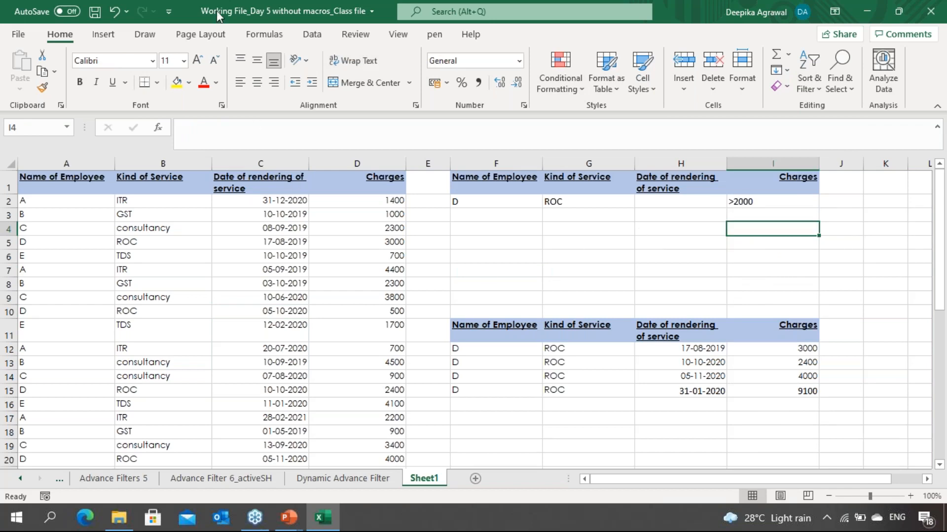
Step: Draw a rectangle shape about 1.35 cm by 3.39 cm over columns J–K beside the criteria range
{"action": "left_click", "coordinate": [109, 43]}
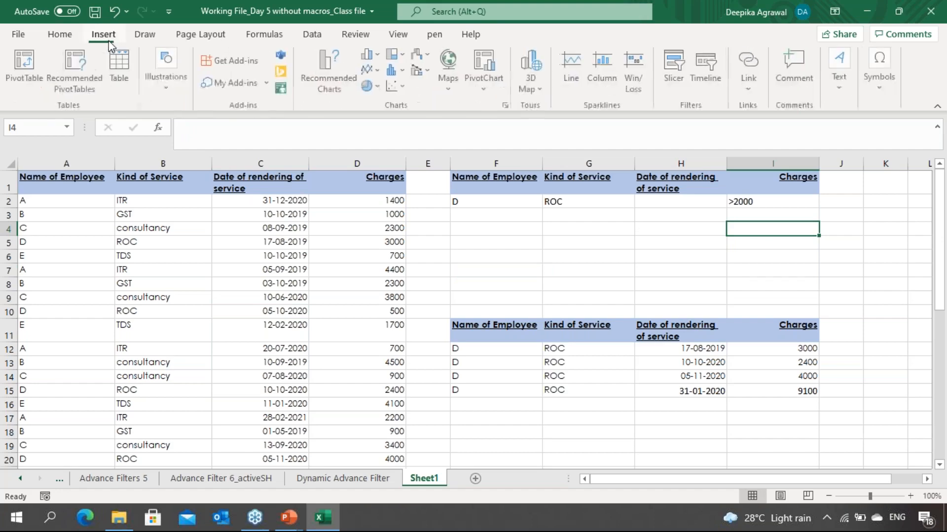
{"action": "left_click", "coordinate": [165, 98]}
{"action": "left_click", "coordinate": [188, 135]}
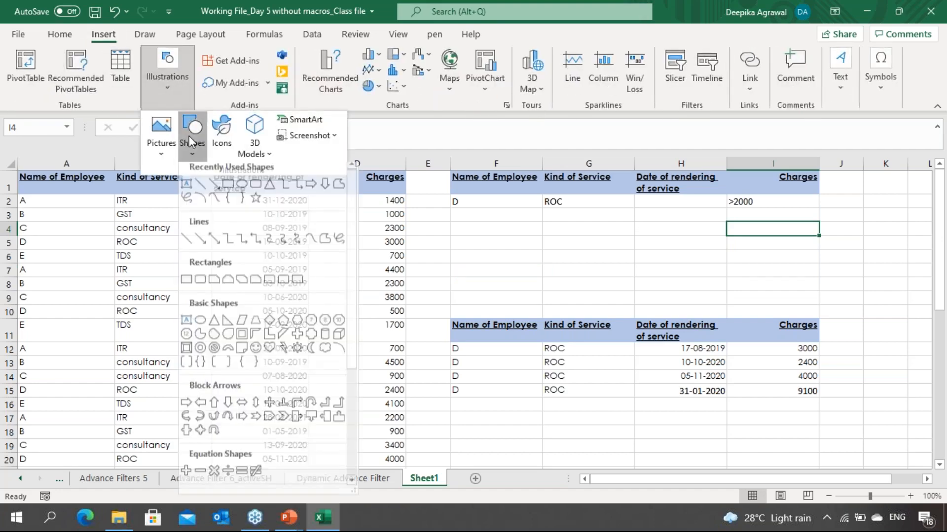
{"action": "left_click", "coordinate": [232, 191]}
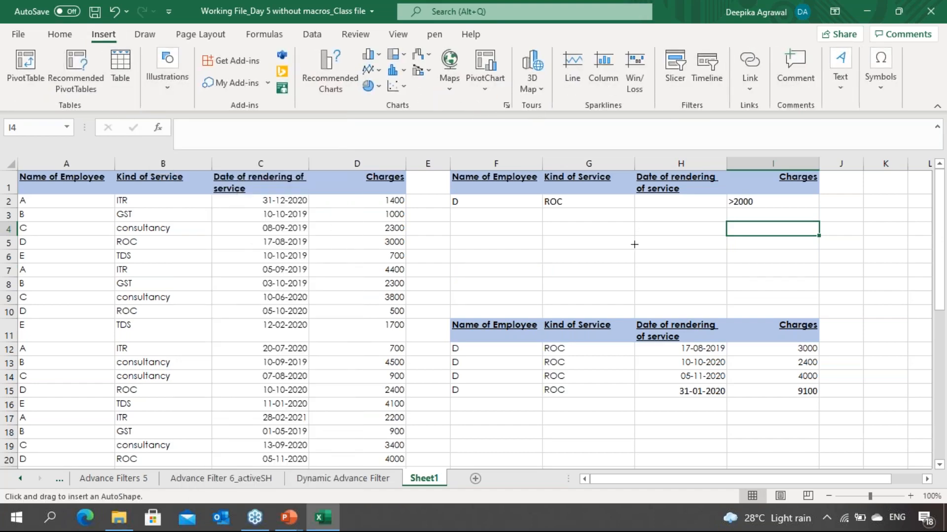
{"action": "mouse_move", "coordinate": [831, 177]}
{"action": "left_mouse_down"}
{"action": "mouse_move", "coordinate": [882, 213]}
{"action": "mouse_move", "coordinate": [920, 213]}
{"action": "left_mouse_up"}
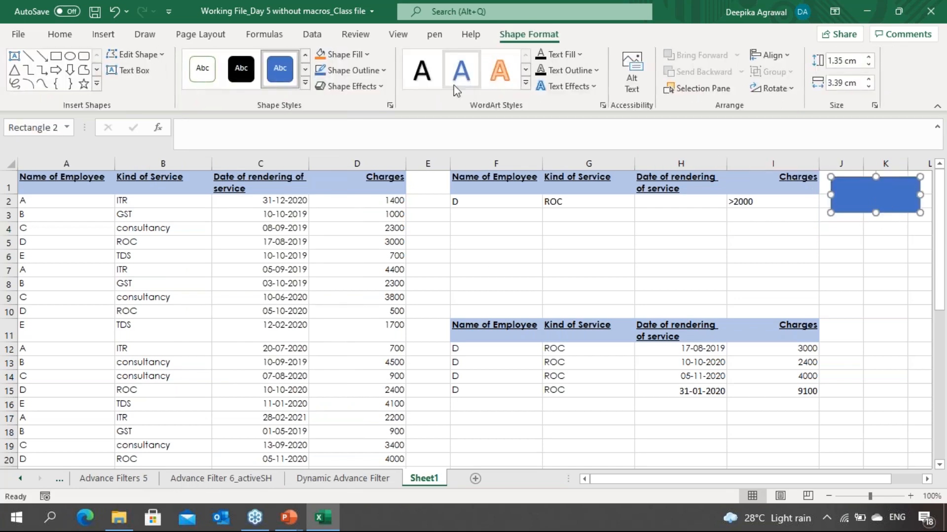
Step: Label the rectangle Refresh and enlarge its text to 20 pt
{"action": "type", "text": "Ref"}
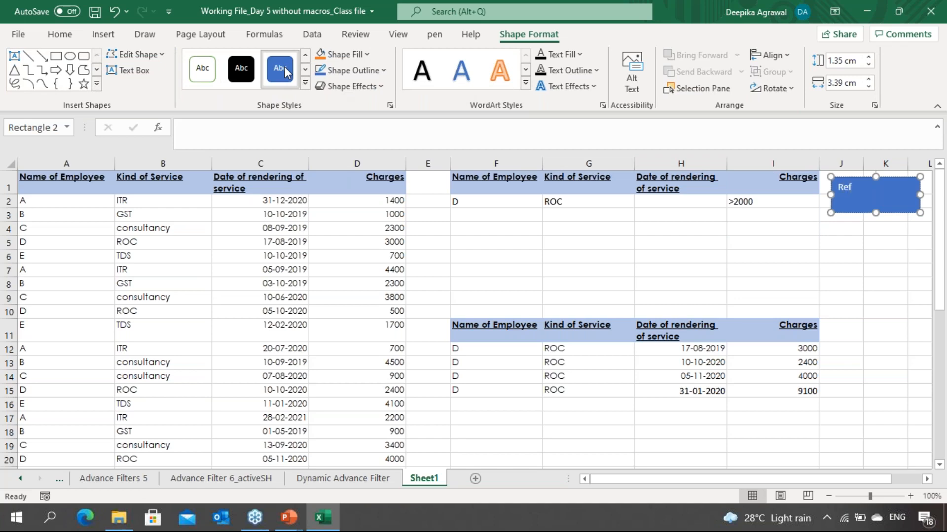
{"action": "type", "text": "resh"}
{"action": "key", "text": "ctrl+a"}
{"action": "key", "text": "ctrl+shift+period"}
{"action": "key", "text": "ctrl+shift+period"}
{"action": "key", "text": "ctrl+shift+period"}
{"action": "key", "text": "ctrl+shift+period"}
{"action": "left_click", "coordinate": [612, 240]}
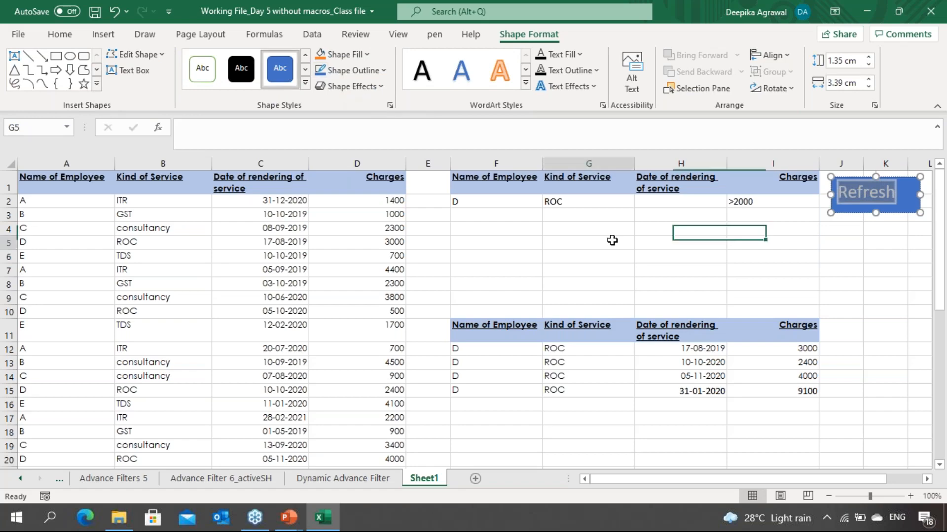
Step: Assign Macro5 to the Refresh rectangle
{"action": "left_click", "coordinate": [873, 190]}
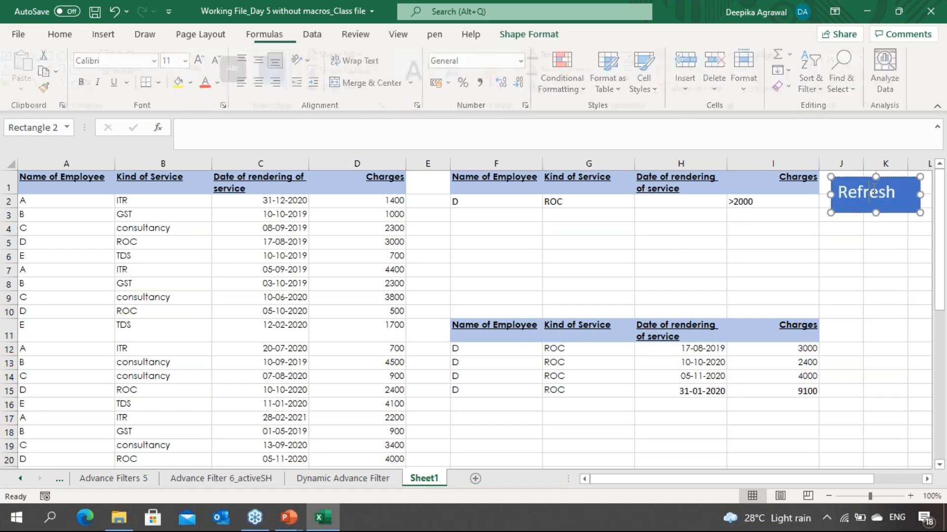
{"action": "right_click", "coordinate": [866, 185]}
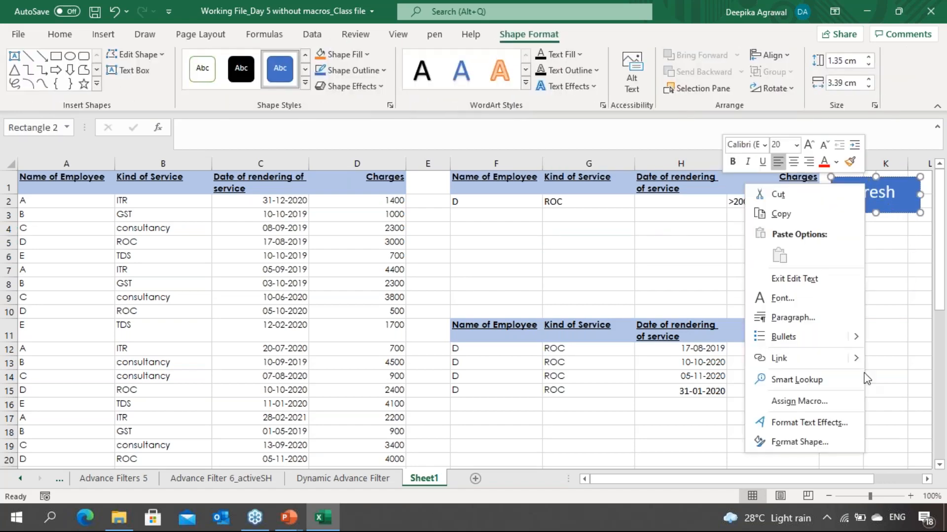
{"action": "left_click", "coordinate": [820, 403]}
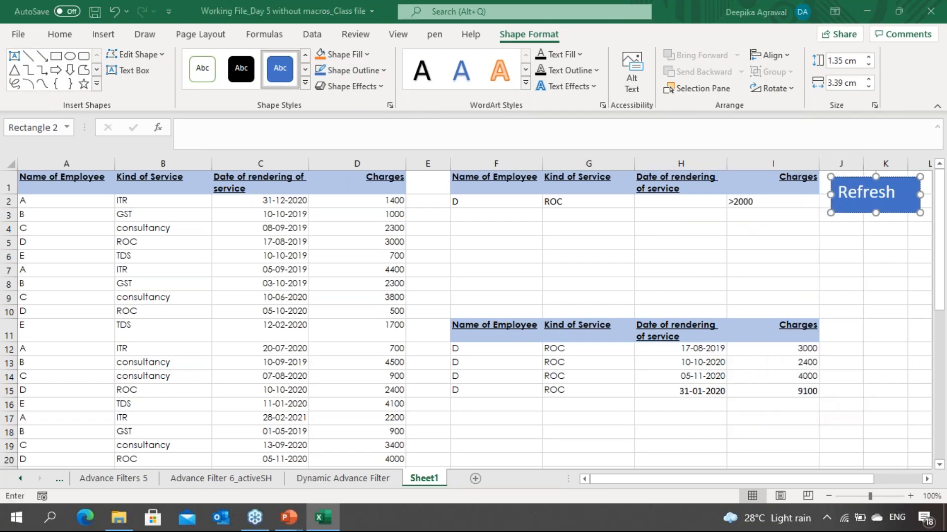
{"action": "left_click", "coordinate": [650, 305]}
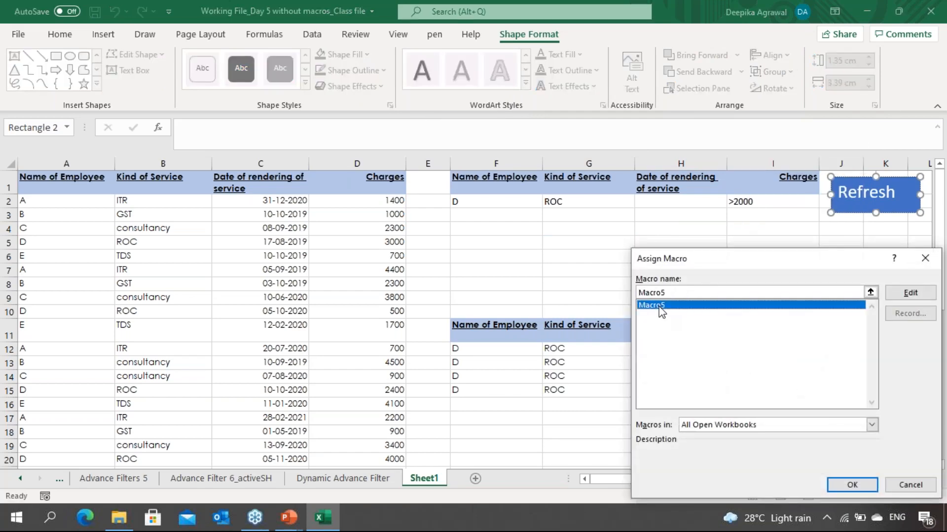
{"action": "left_click", "coordinate": [852, 484]}
{"action": "left_click", "coordinate": [774, 271]}
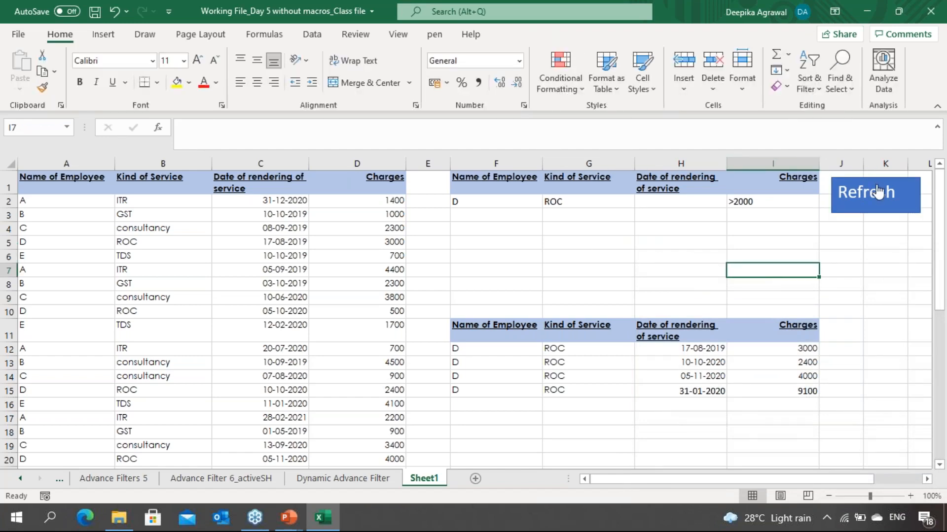
Step: Set the criteria to Name of Employee C and Kind of Service consultancy
{"action": "left_click", "coordinate": [878, 192]}
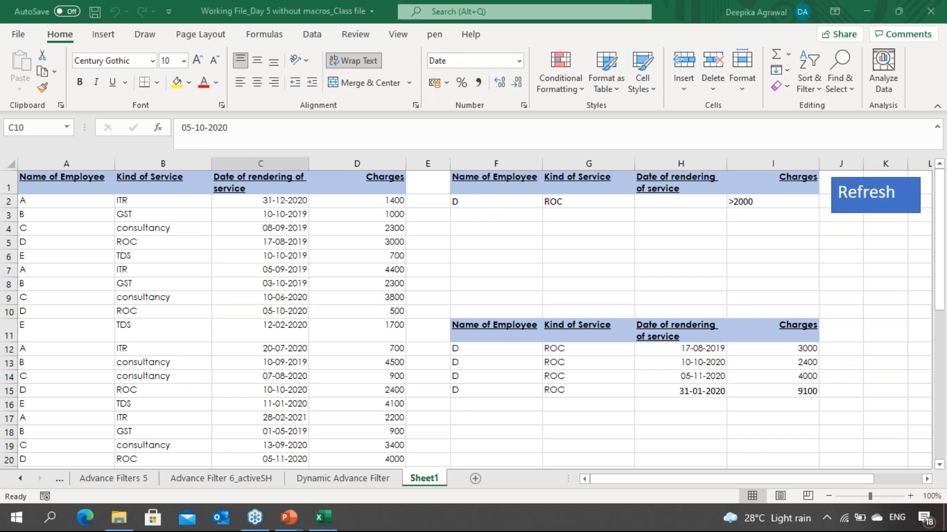
{"action": "left_click", "coordinate": [489, 202]}
{"action": "left_click", "coordinate": [548, 201]}
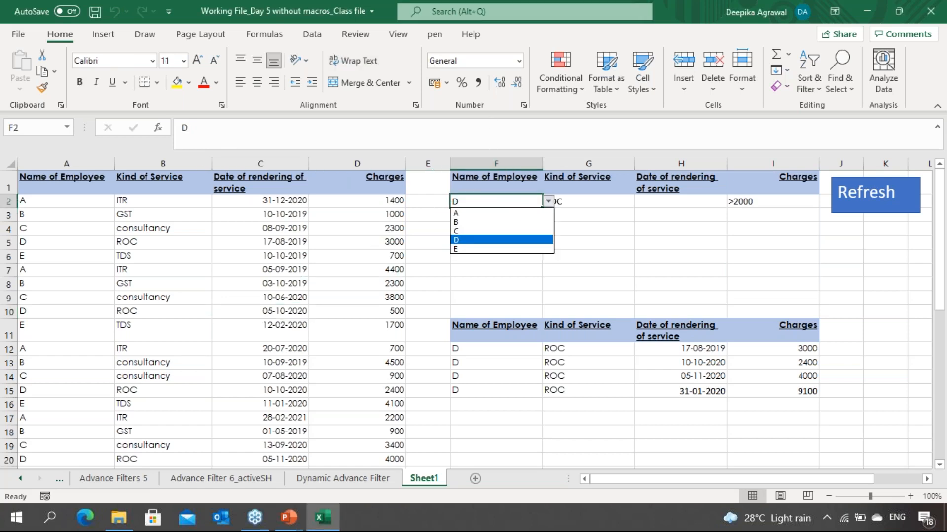
{"action": "left_click", "coordinate": [455, 231]}
{"action": "left_click", "coordinate": [587, 201]}
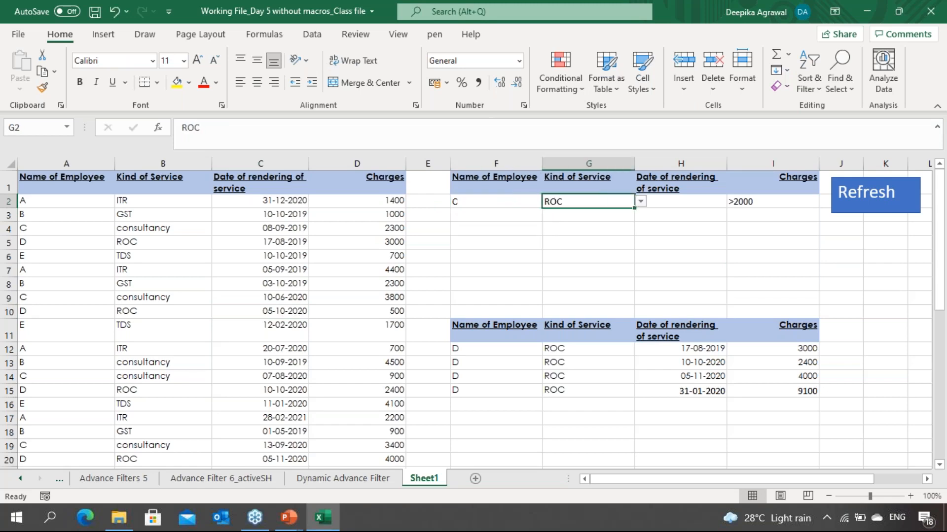
{"action": "left_click", "coordinate": [640, 201]}
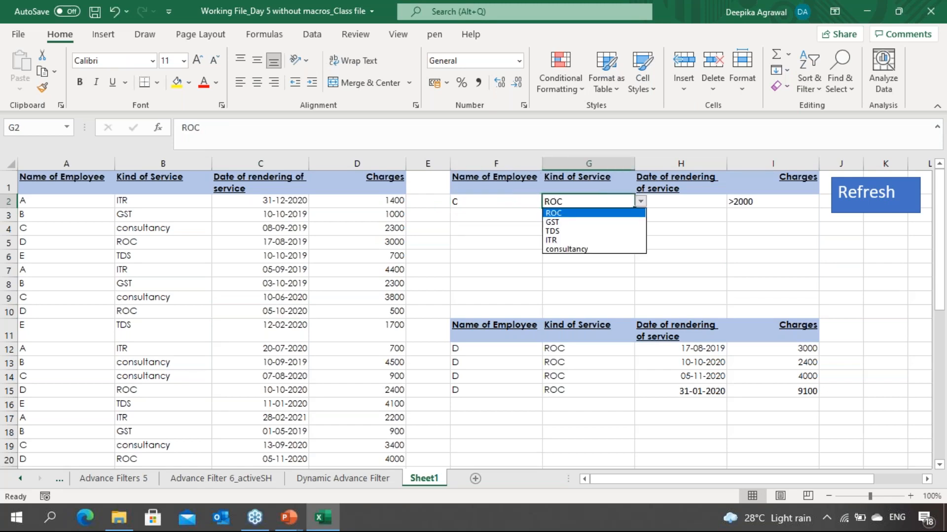
{"action": "left_click", "coordinate": [567, 249]}
Step: Clear the >2000 Charges criterion
{"action": "left_click", "coordinate": [675, 182]}
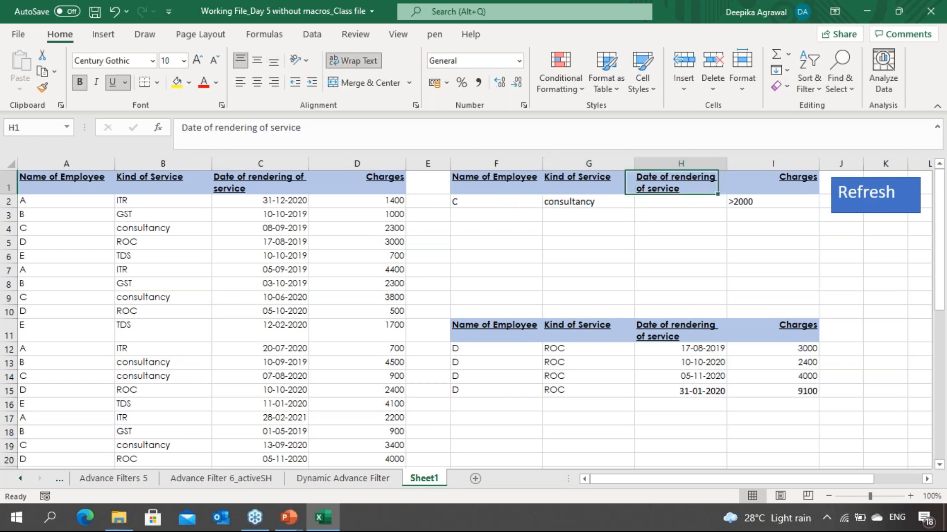
{"action": "left_click", "coordinate": [769, 201]}
{"action": "key", "text": "Delete"}
Step: Run the Refresh button to update the filtered results for the new criteria
{"action": "left_click", "coordinate": [607, 274]}
{"action": "left_click_drag", "start_coordinate": [607, 274], "coordinate": [587, 214]}
{"action": "left_click", "coordinate": [587, 214]}
{"action": "left_click", "coordinate": [880, 199]}
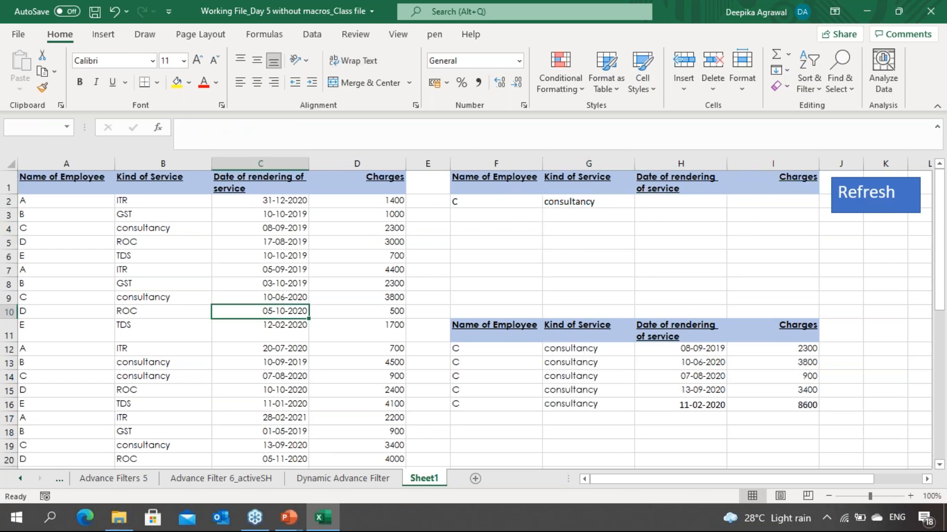